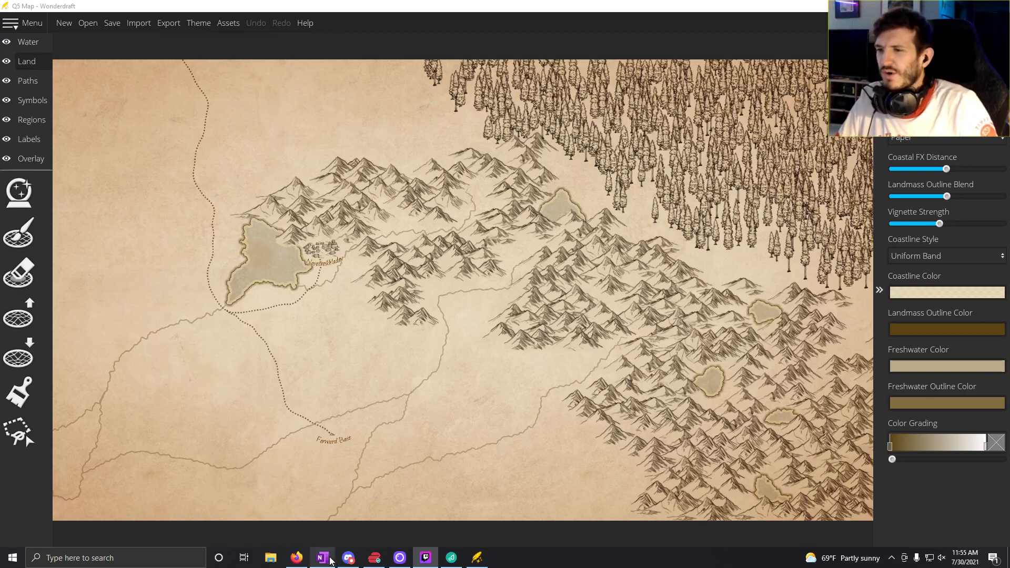
Step: Open Dungeondraft from the desktop and create an A4 Paper map, 36 by 24 tiles, starting with the Map Wizard
mouse_move(330, 561)
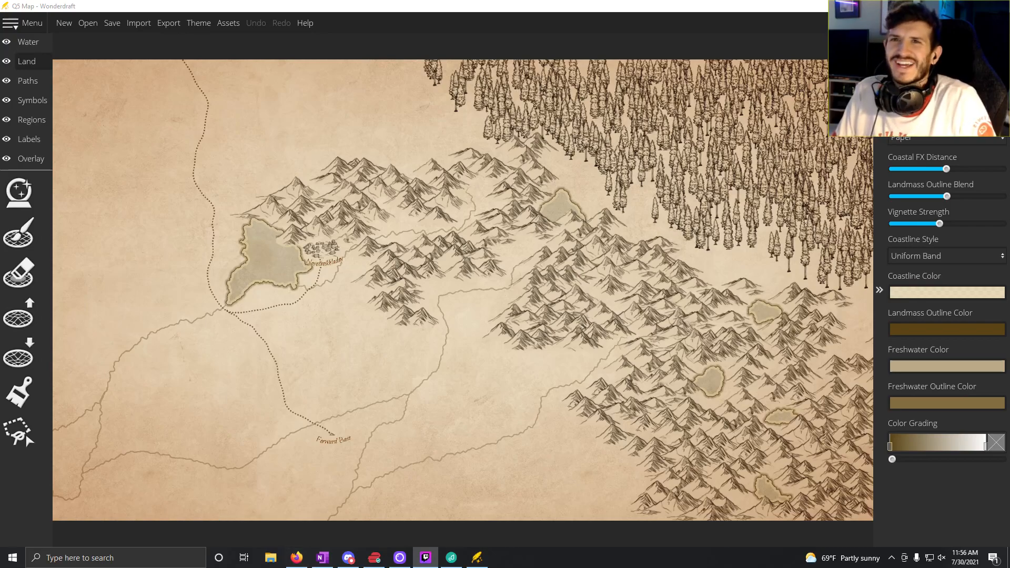
key(super+d)
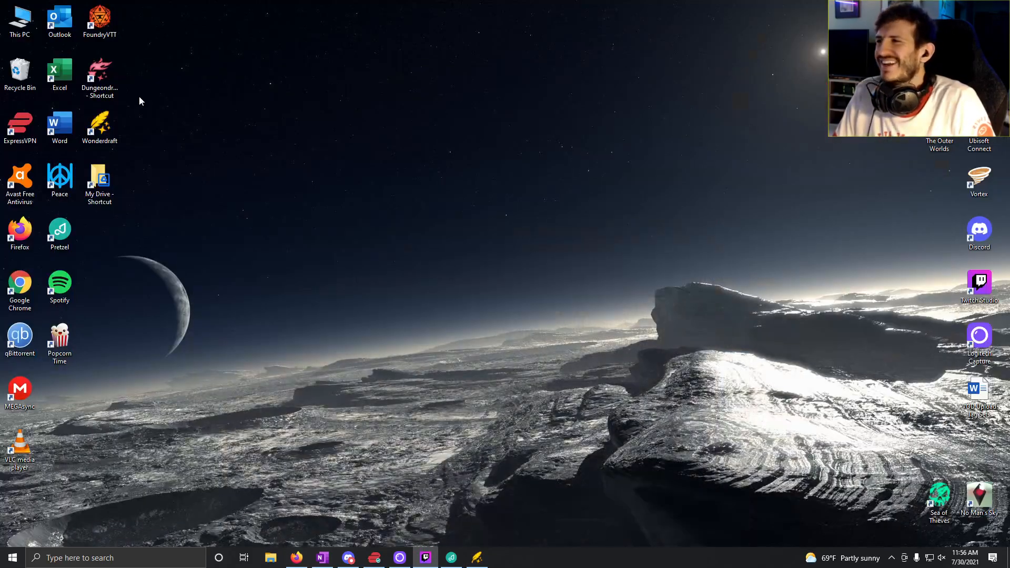
double_click(107, 73)
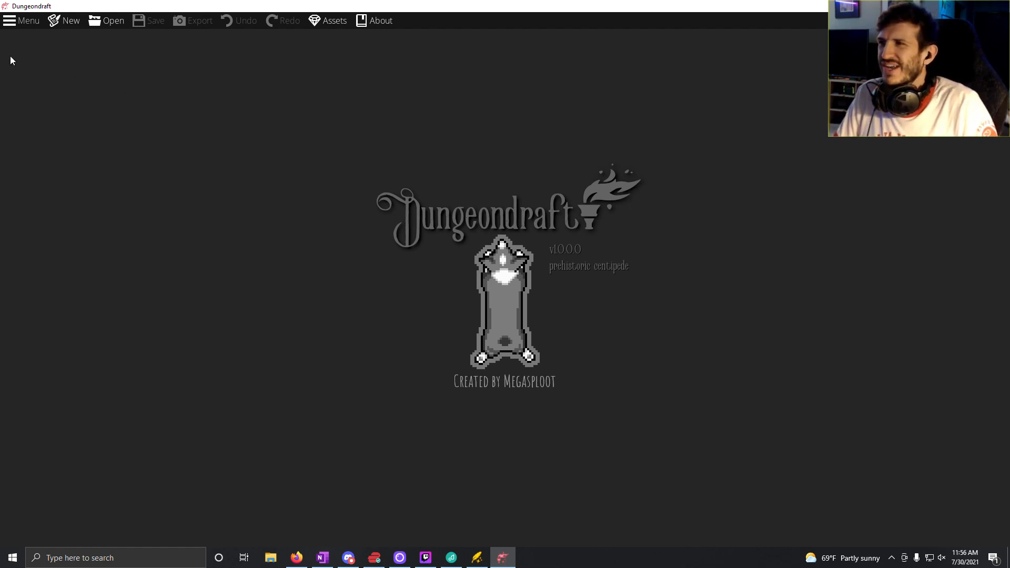
click(55, 23)
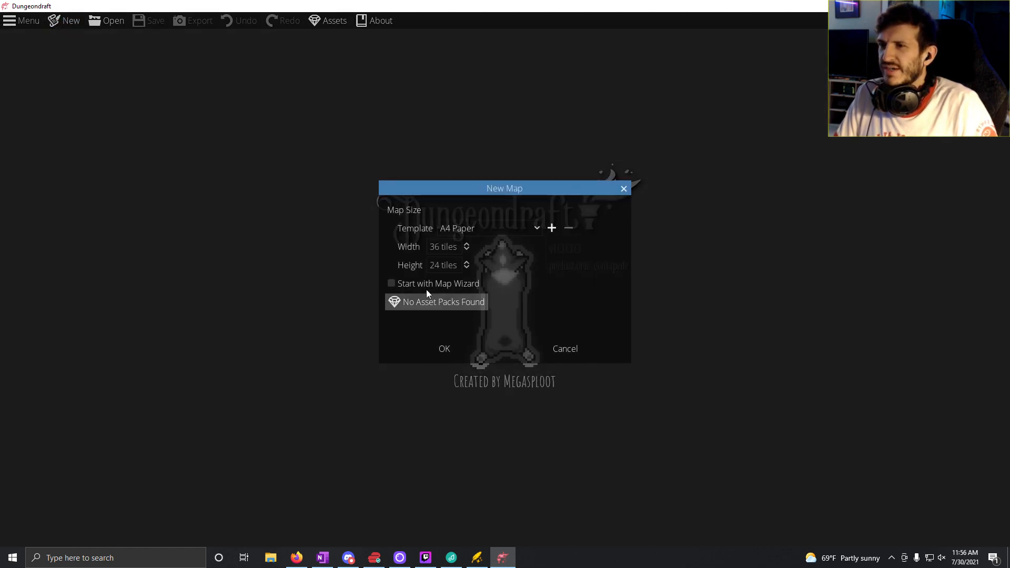
click(396, 281)
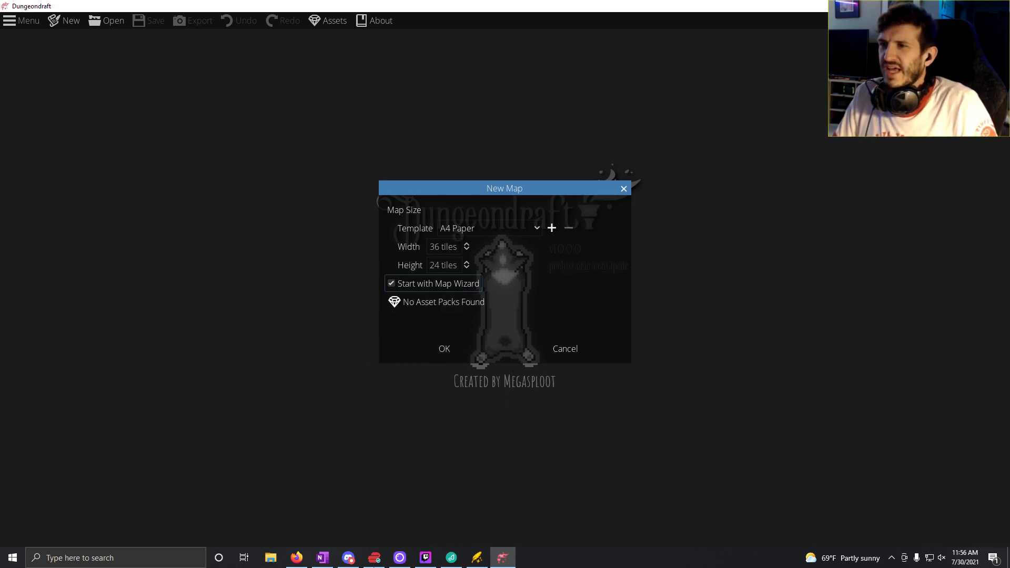
click(453, 354)
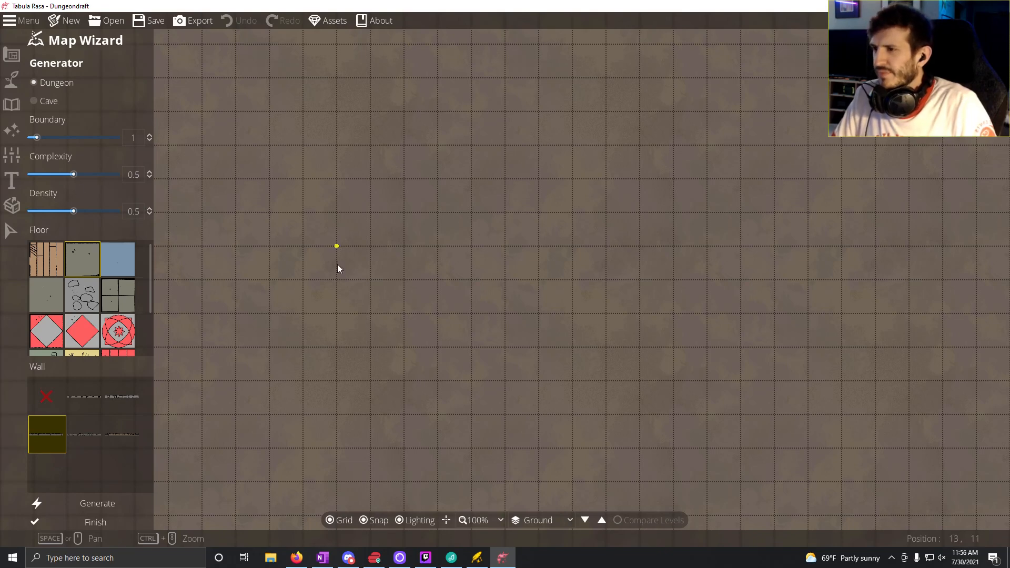
scroll(355, 261, down, 3)
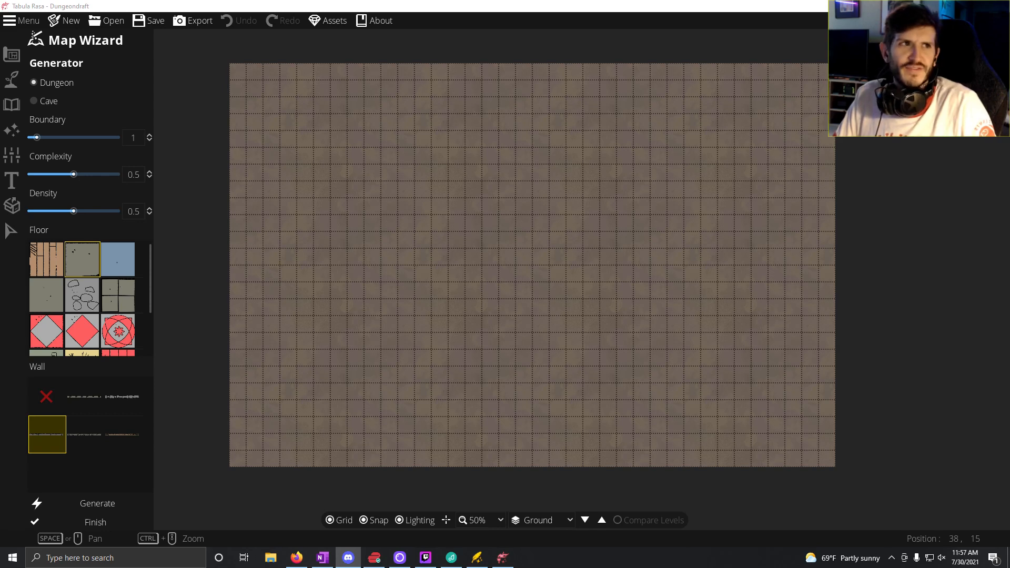
Step: Return to Dungeondraft and set the Map Wizard generator to Cave
key(alt+Tab)
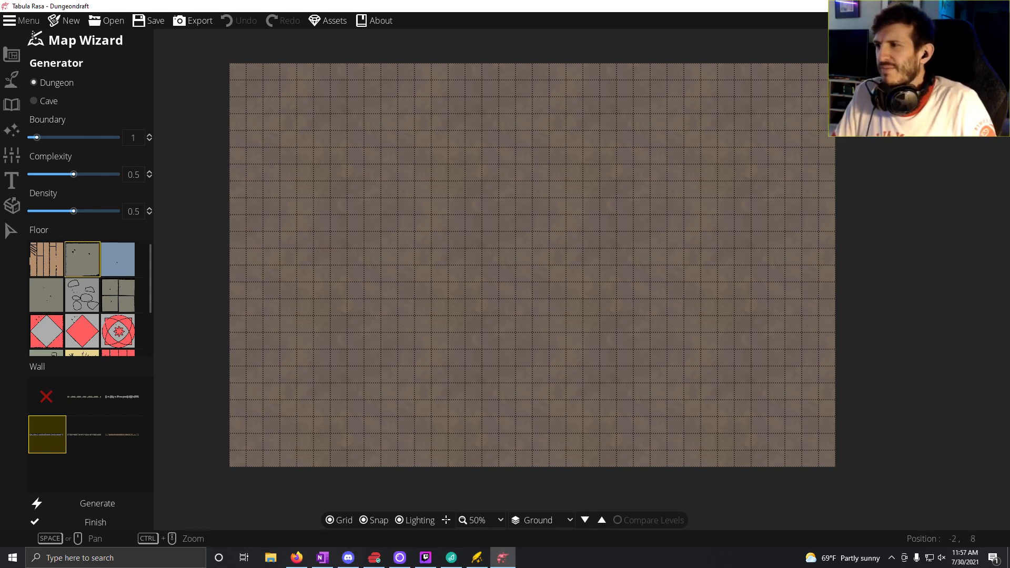
click(46, 104)
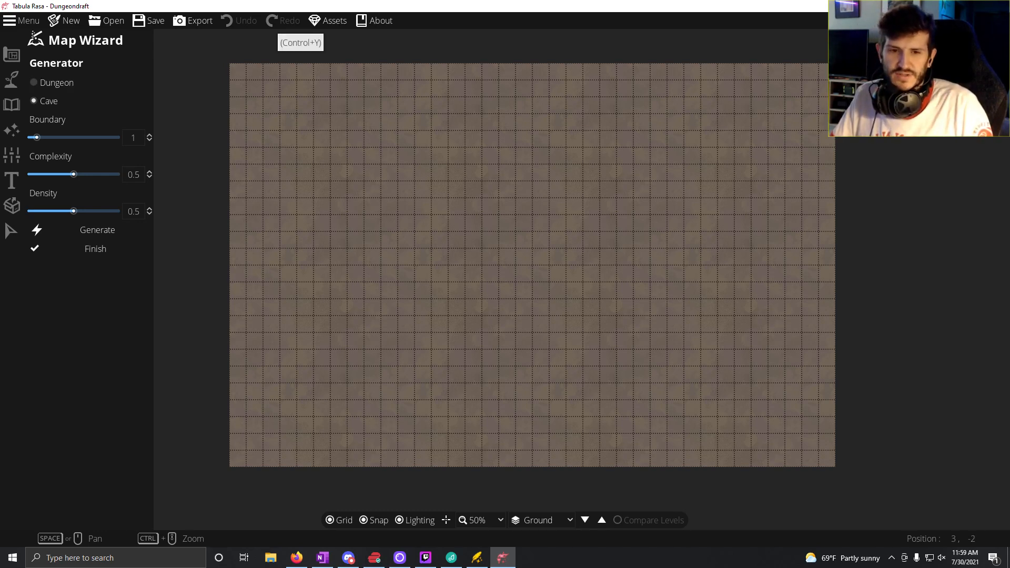
Step: Bring over the Discord window to view the artwork in the share-art channel, and move it away again
key(alt+Tab)
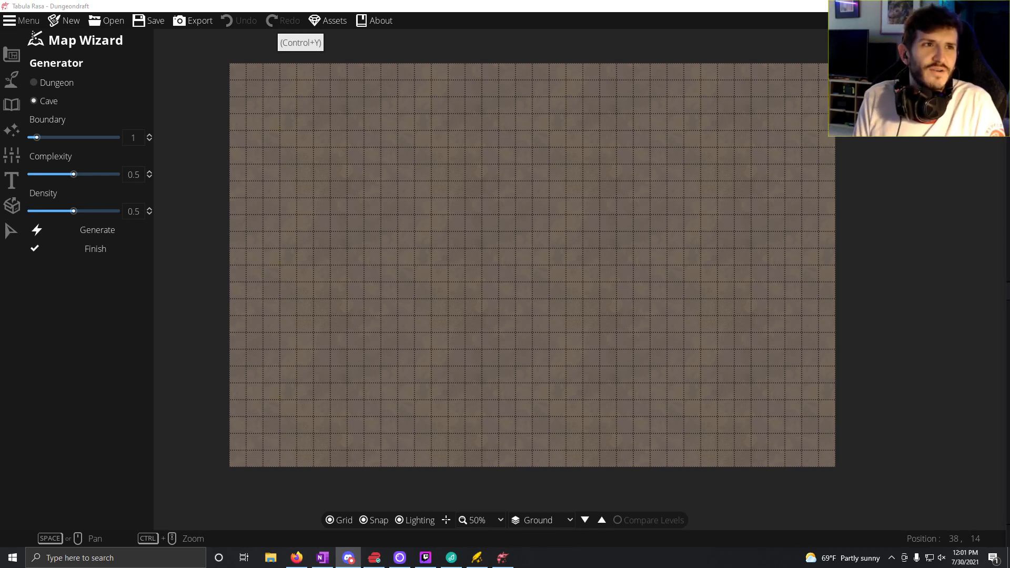
drag(1009, 288, 489, 0)
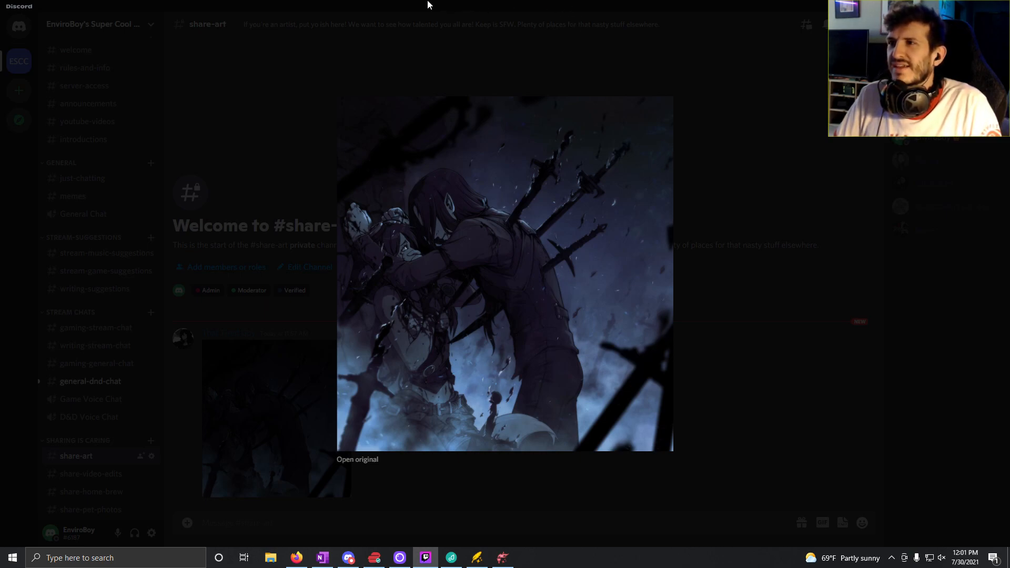
drag(428, 5, 1009, 237)
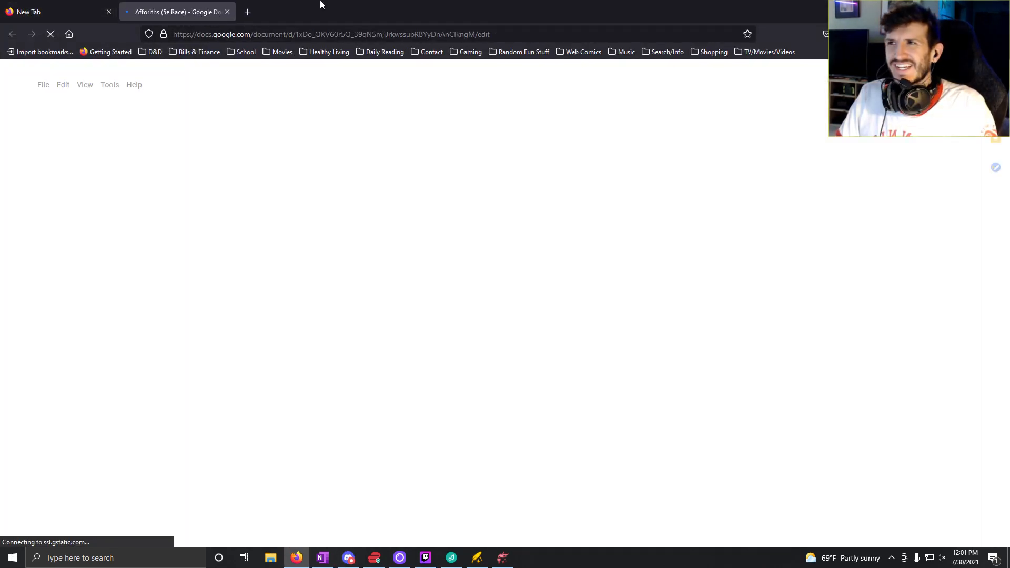
drag(323, 6, 1009, 274)
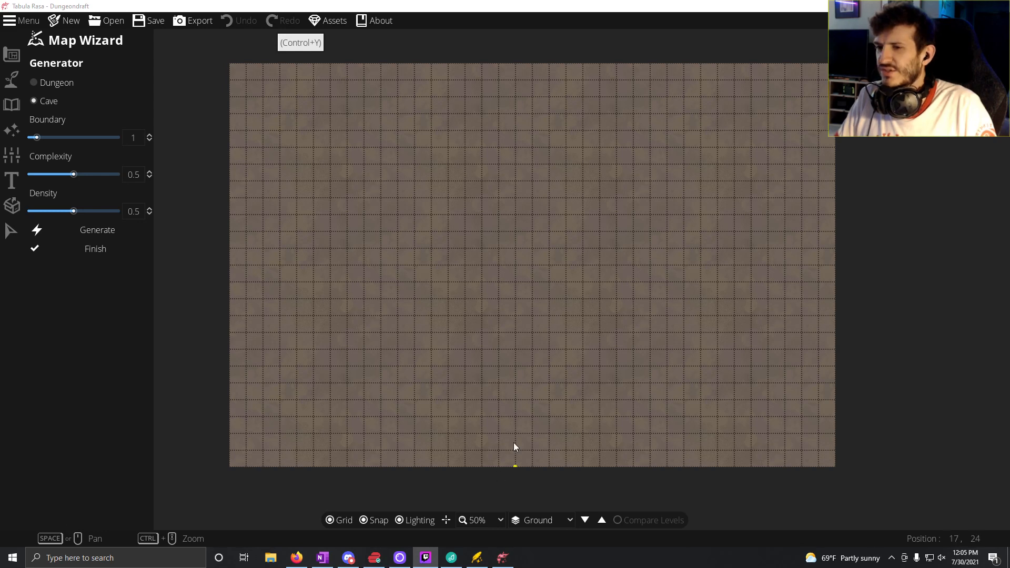
Step: Set the generator to Dungeon and generate a layout with the preselected floor and wall
click(59, 82)
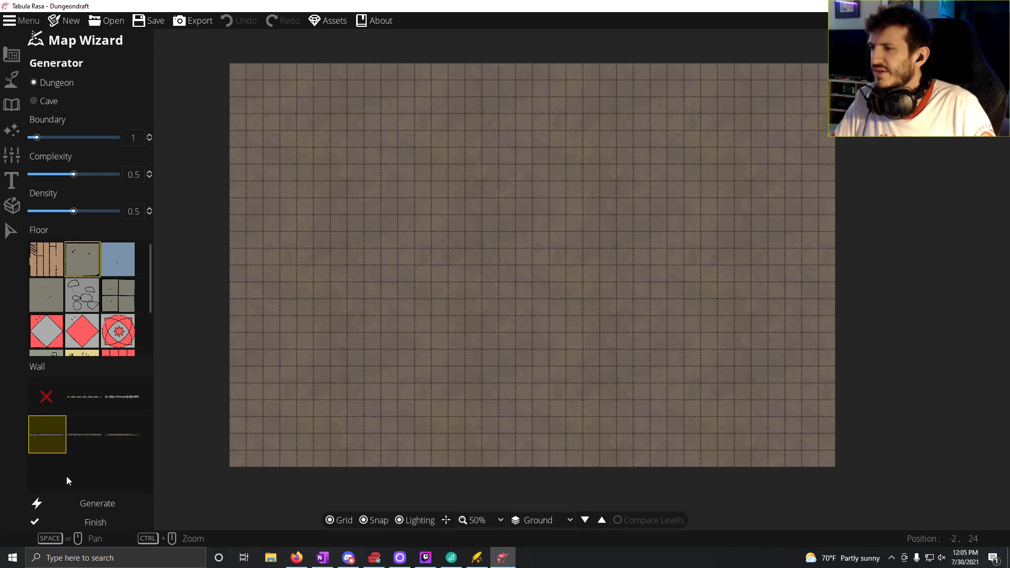
click(98, 504)
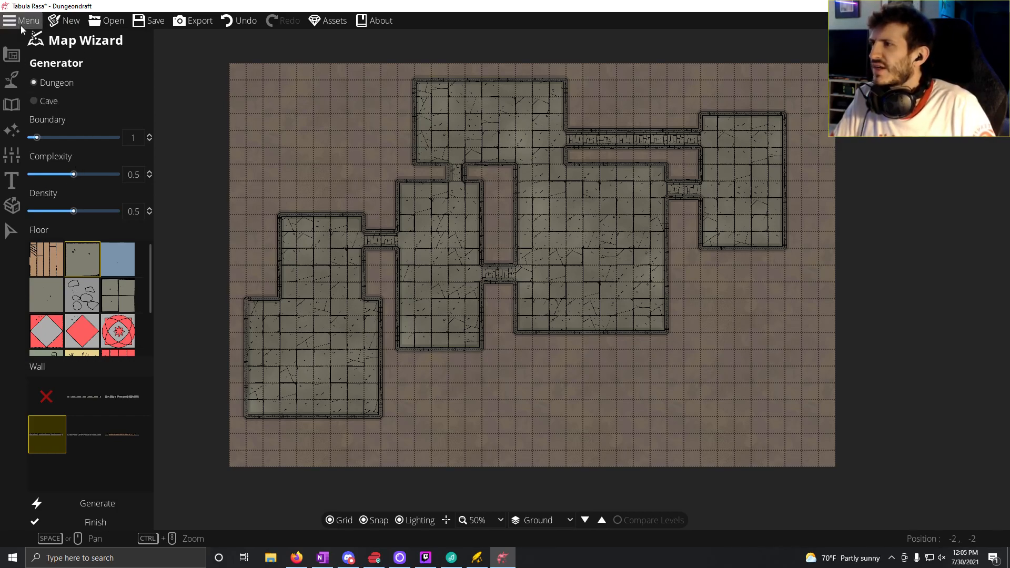
Step: Discard the unsaved map and create a new one of 72 by 48 tiles with the Map Wizard
click(67, 26)
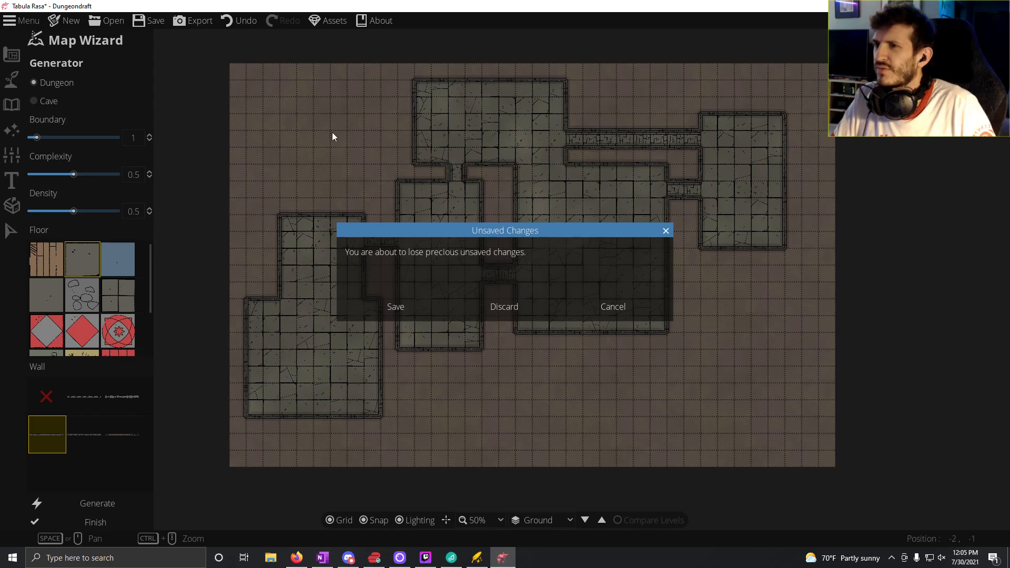
click(512, 306)
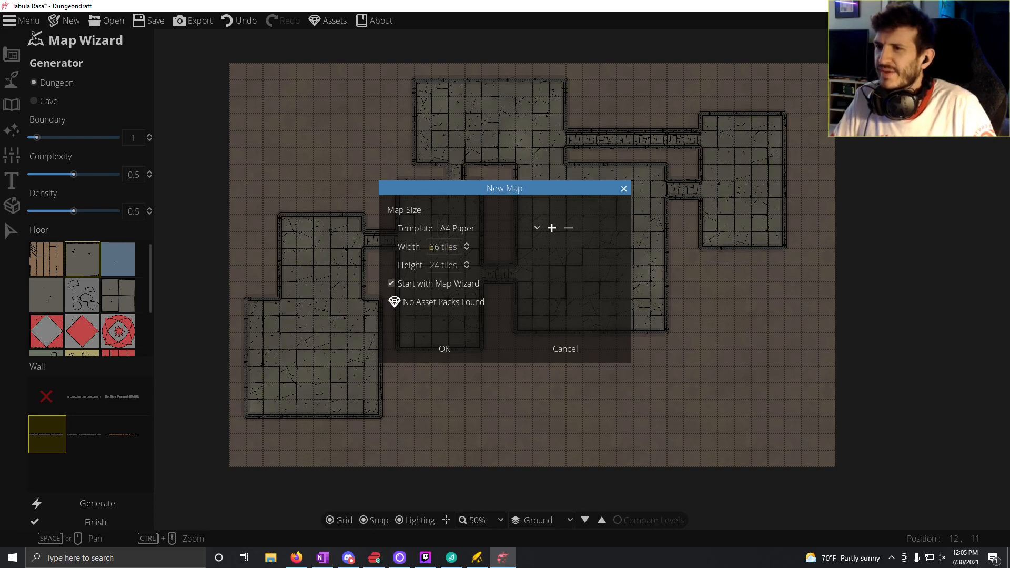
double_click(435, 246)
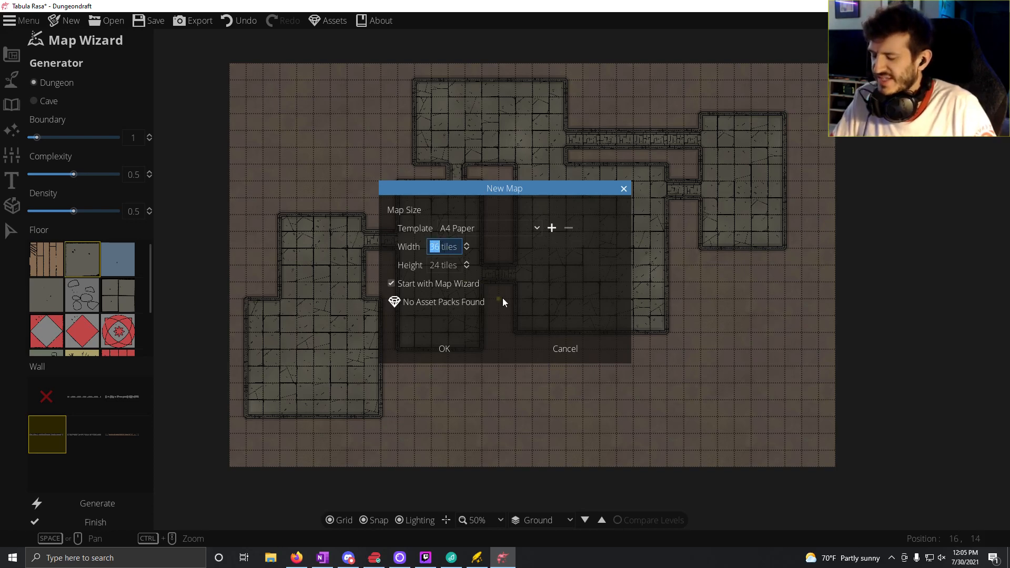
text(72)
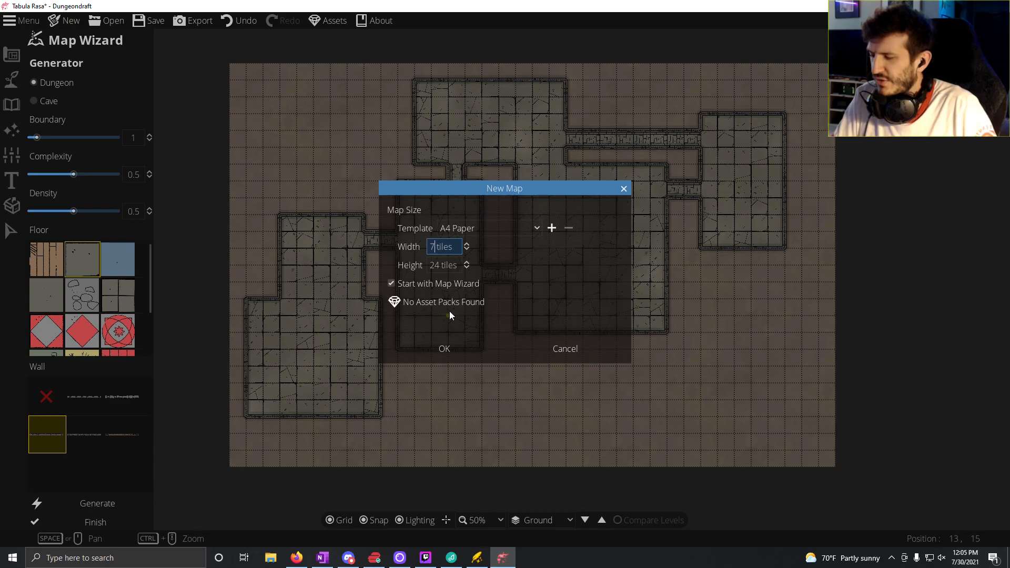
double_click(435, 265)
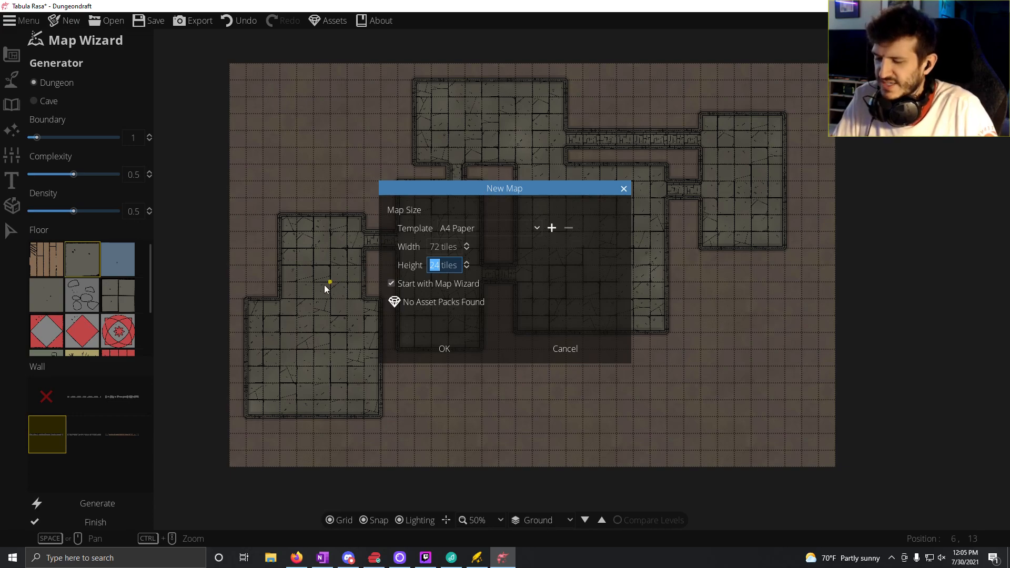
click(441, 349)
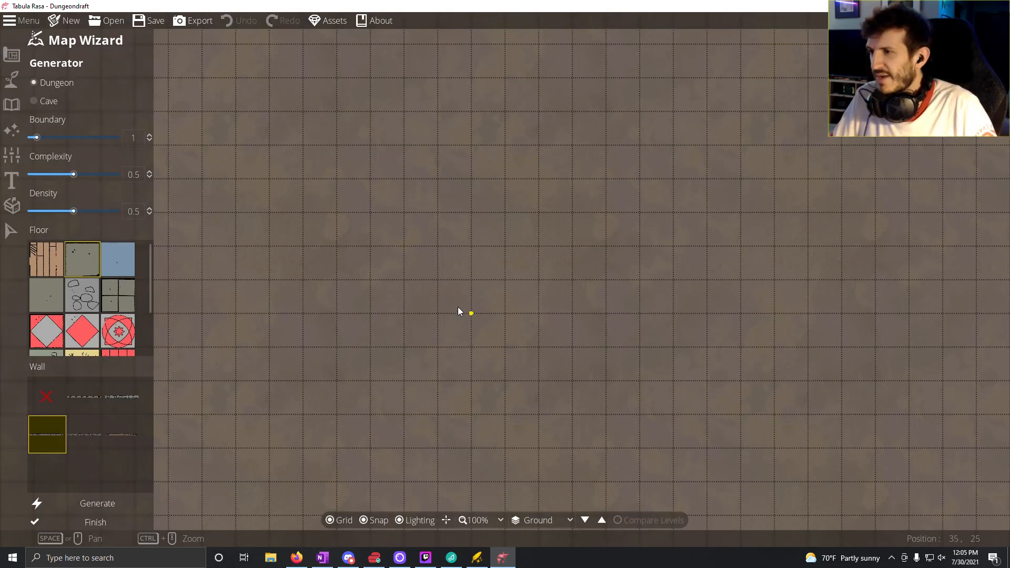
scroll(421, 322, down, 5)
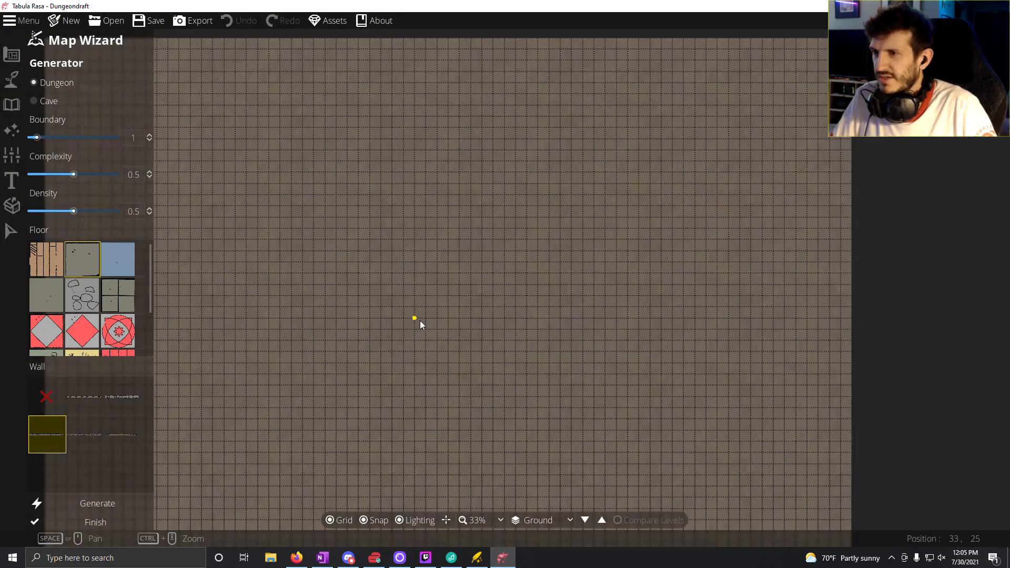
scroll(421, 321, down, 1)
drag(404, 317, 485, 283)
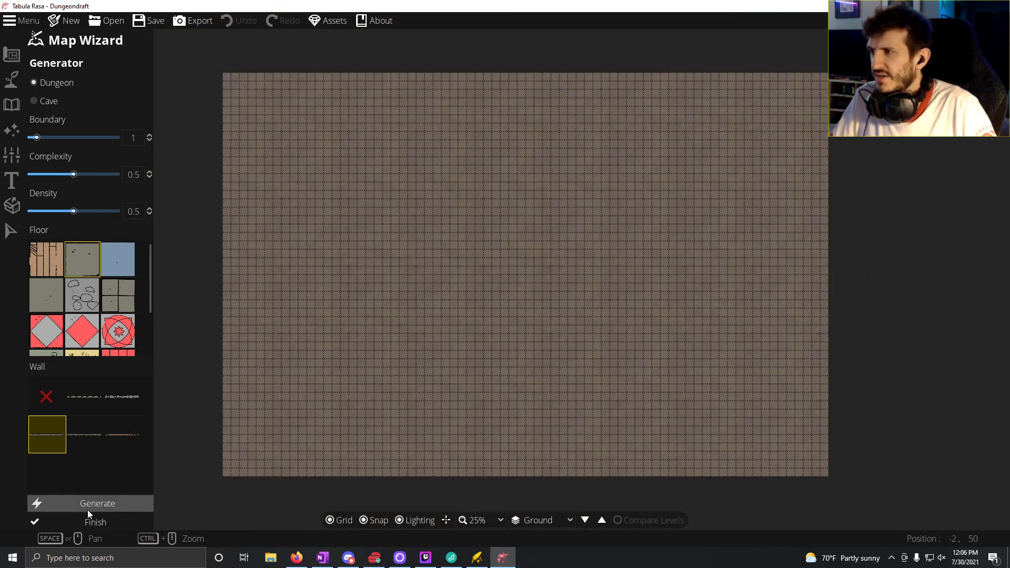
Step: Choose the brown wooden plank floor and the last wall style, and generate a dungeon on the new map
scroll(93, 330, down, 3)
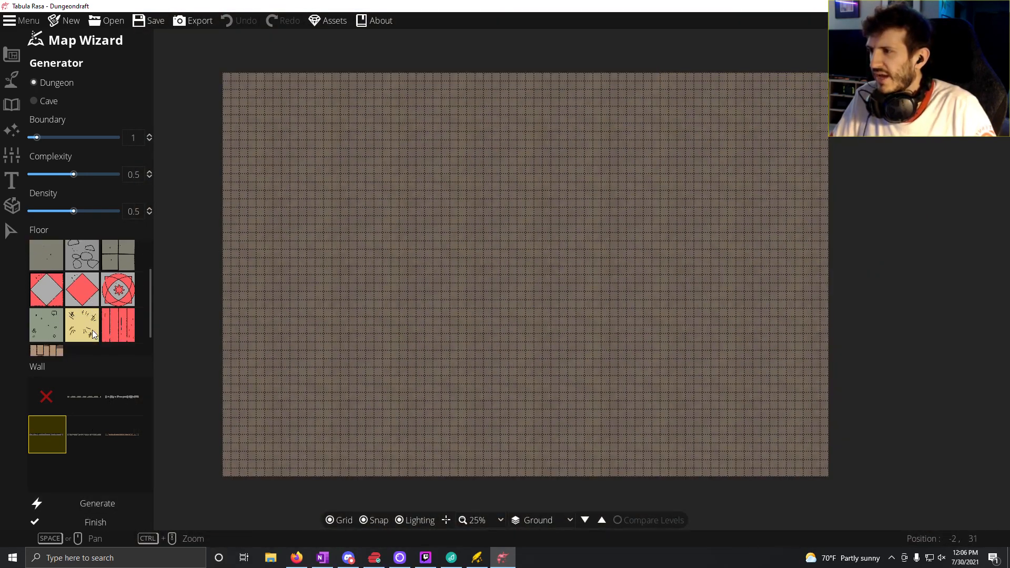
scroll(66, 346, up, 3)
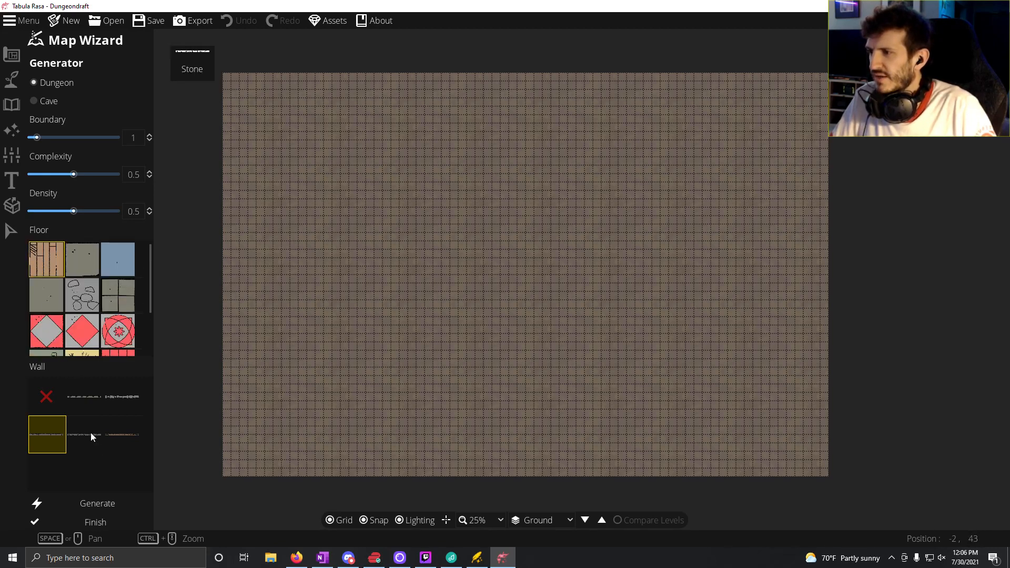
click(123, 439)
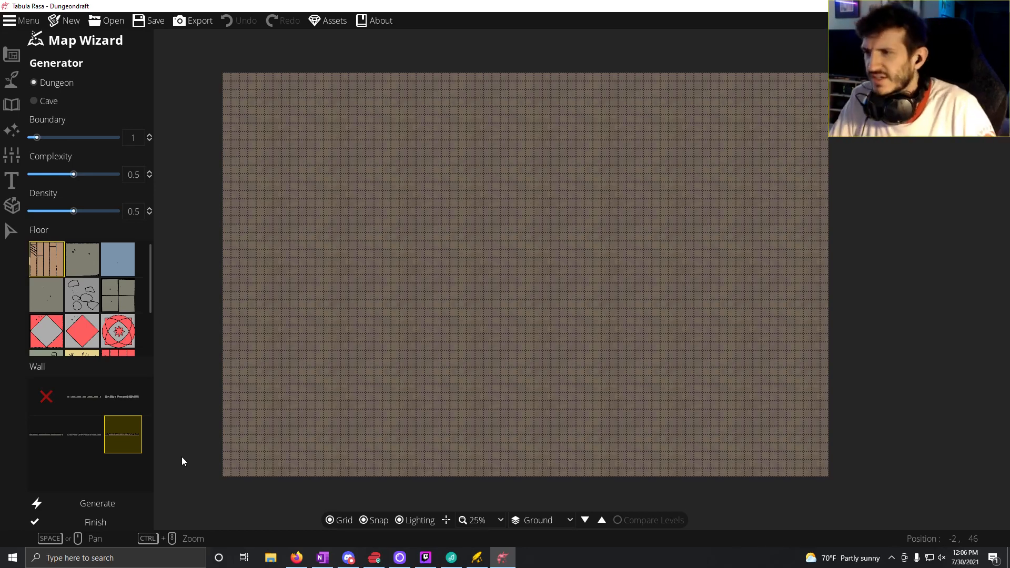
click(96, 508)
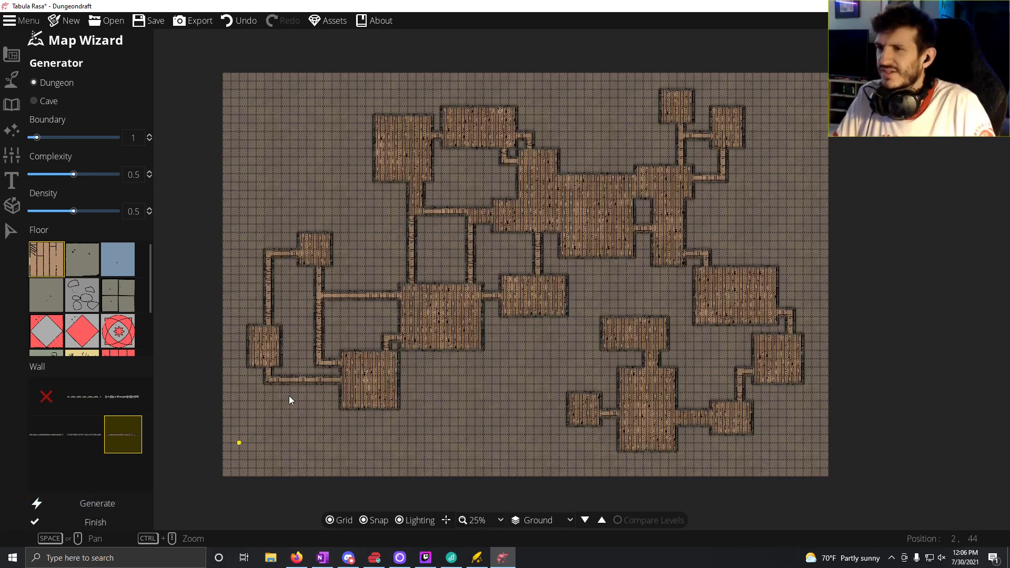
Step: Regenerate the dungeon for a different layout and inspect its rooms and corridors up close
click(100, 503)
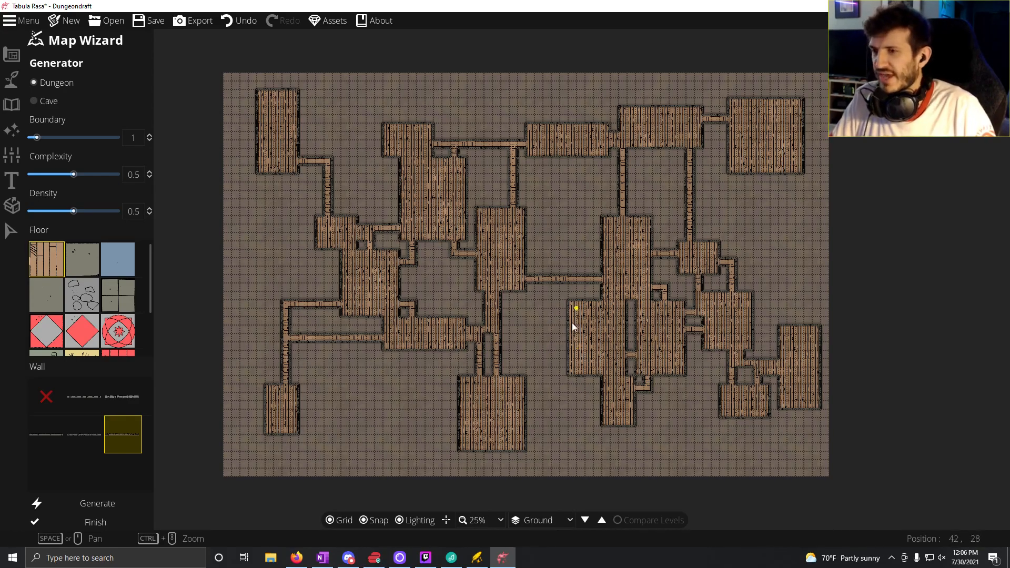
scroll(573, 327, up, 2)
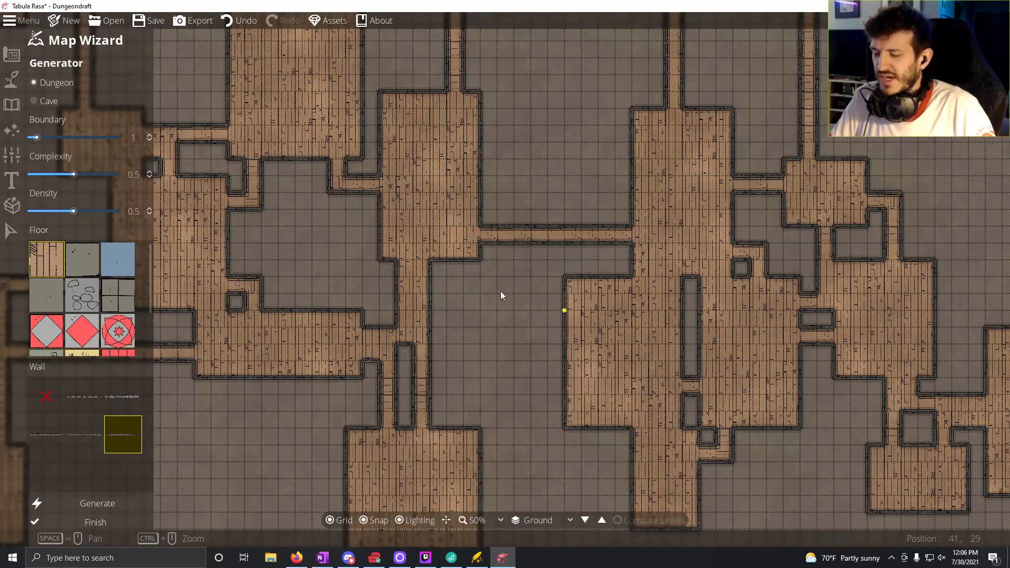
drag(411, 268, 466, 348)
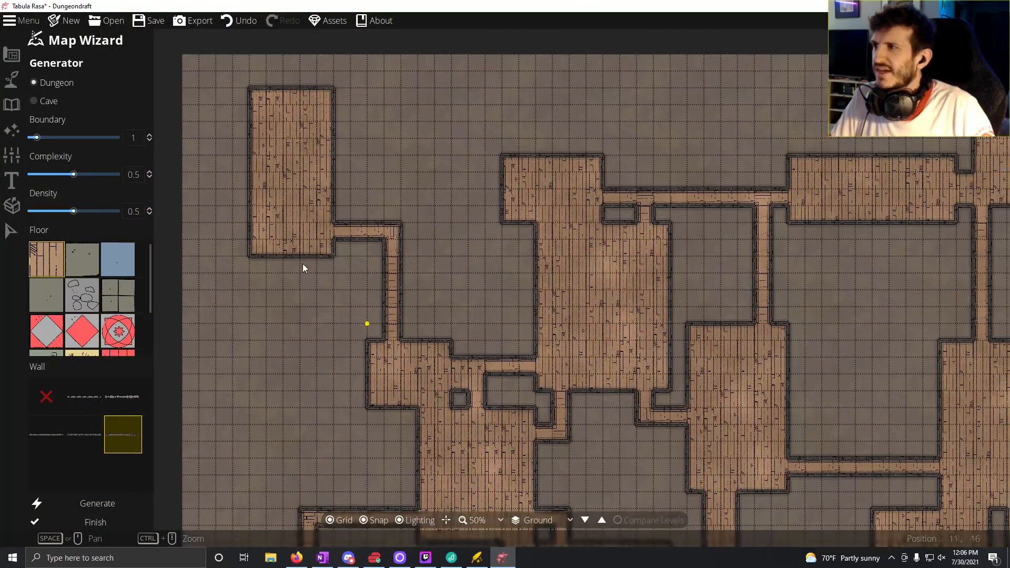
drag(592, 342, 642, 175)
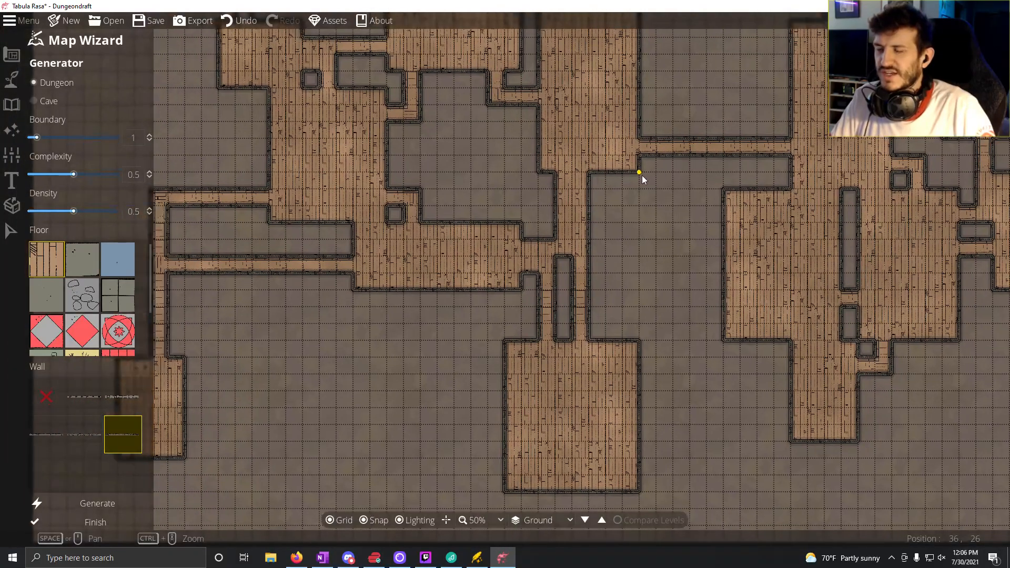
drag(607, 235, 623, 396)
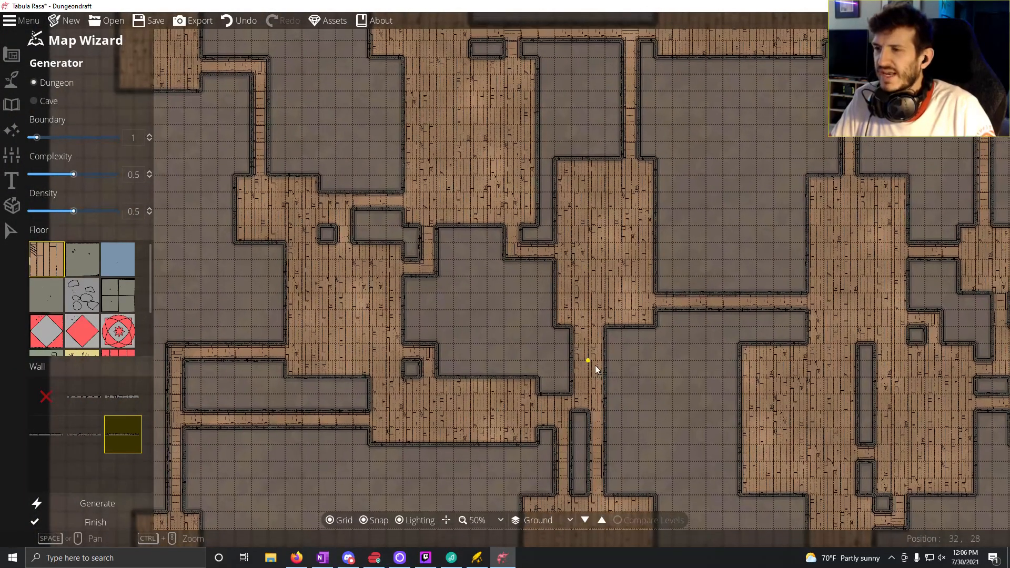
Step: Switch to OneNote, open the Atlas section of the Zaoria notebook, and copy the Dungeon Template page
click(322, 559)
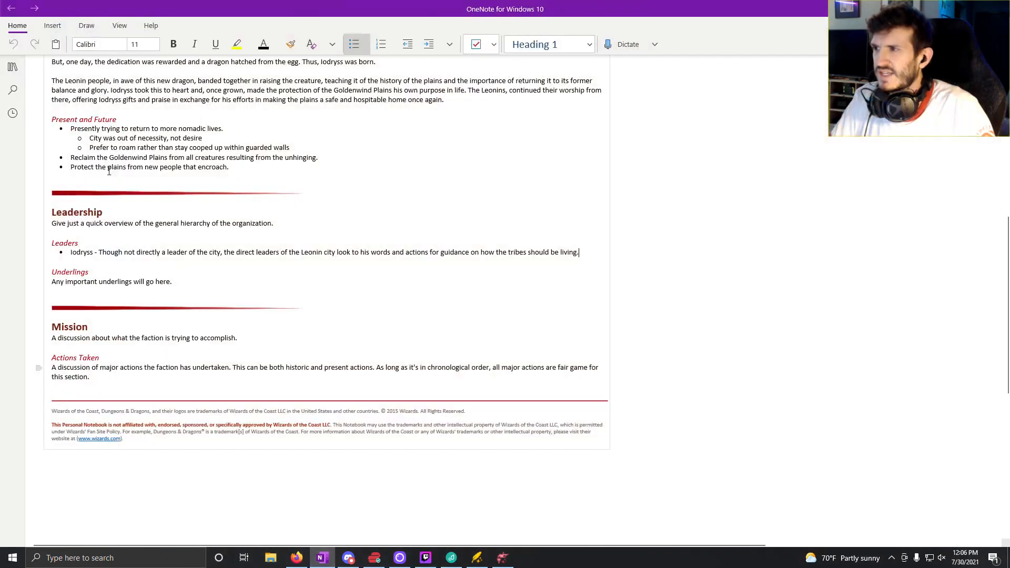
click(13, 67)
click(100, 129)
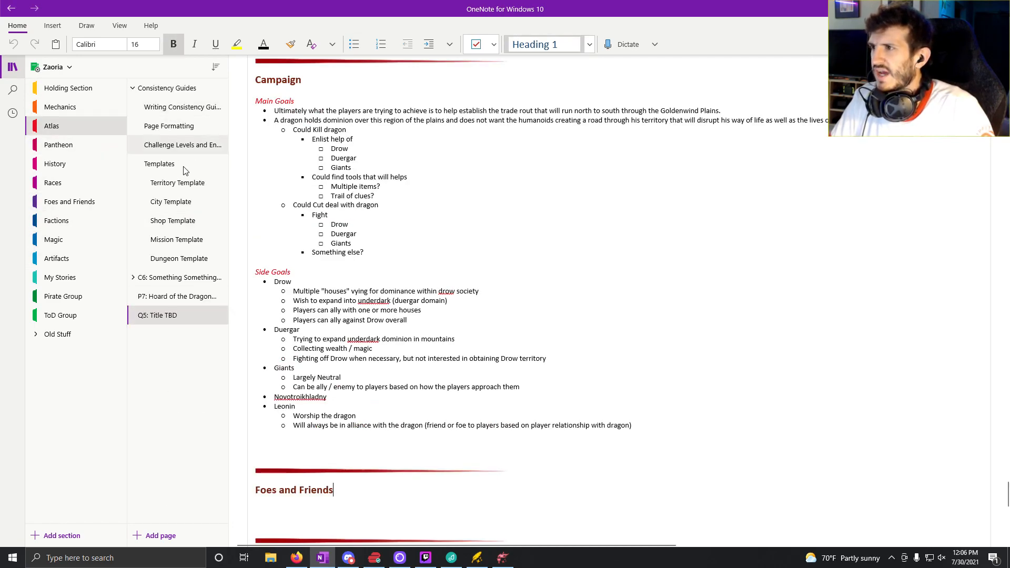
click(194, 260)
right_click(192, 259)
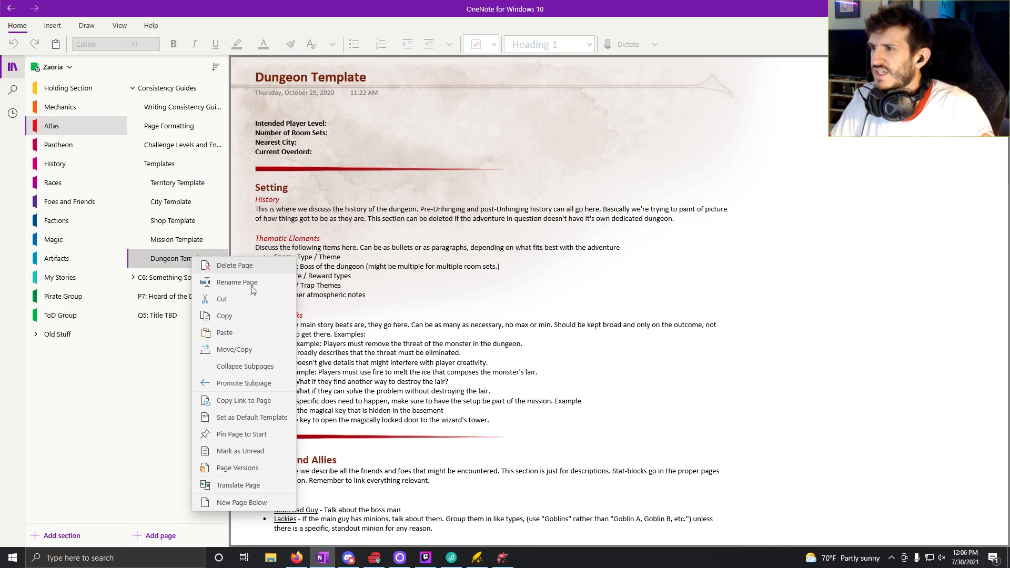
click(239, 317)
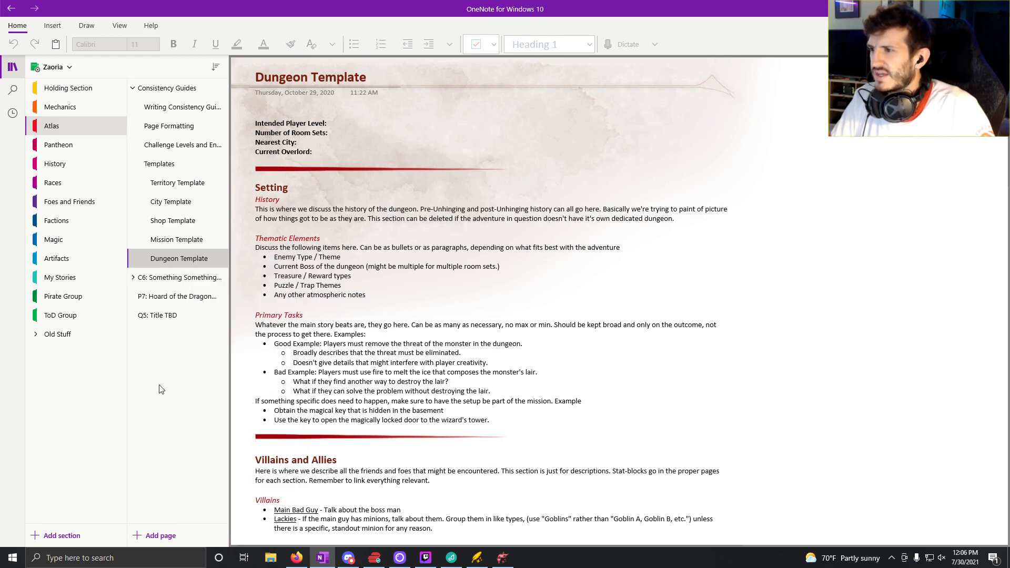
right_click(159, 384)
click(188, 394)
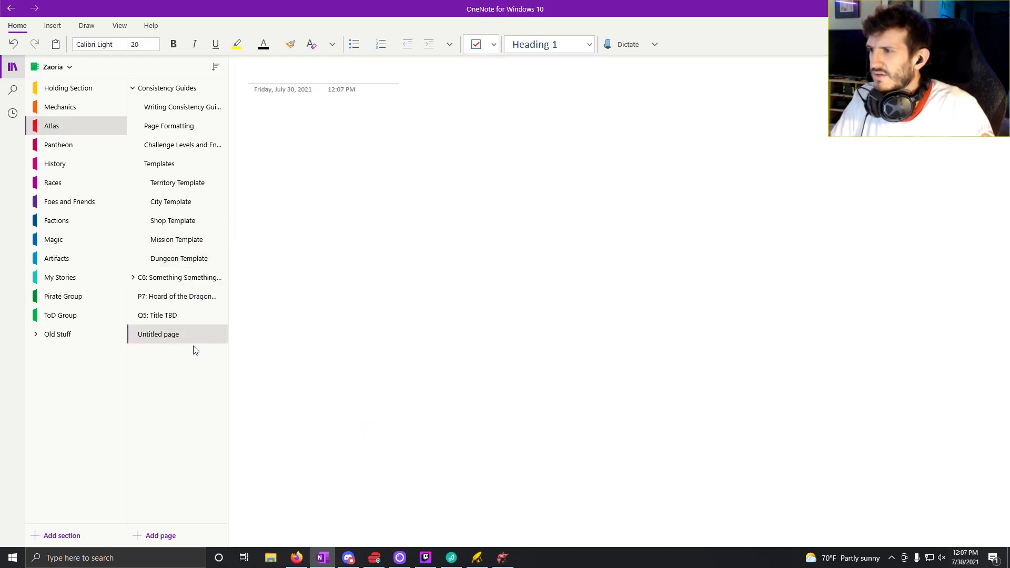
right_click(188, 330)
click(171, 337)
right_click(170, 337)
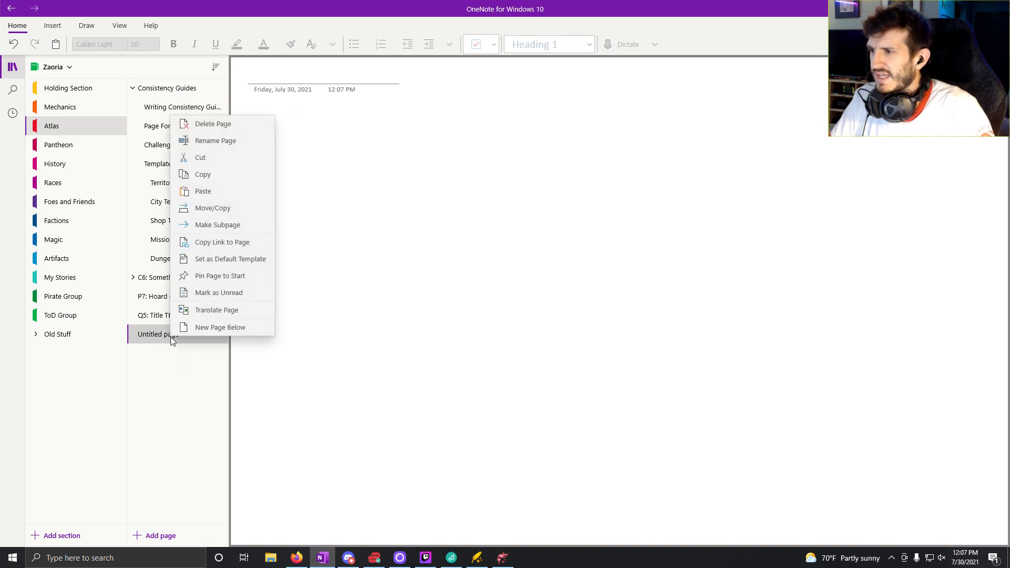
click(221, 124)
Step: Paste the copied template page at the end of the Atlas page list and retitle it "Rando Cabin Land"
right_click(161, 373)
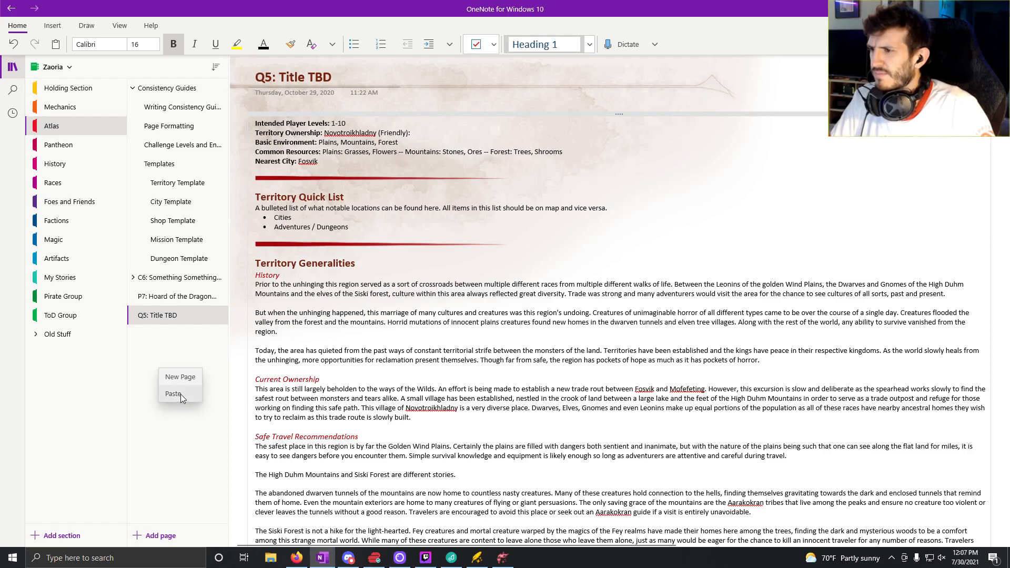
click(181, 393)
drag(368, 78, 248, 84)
text(R)
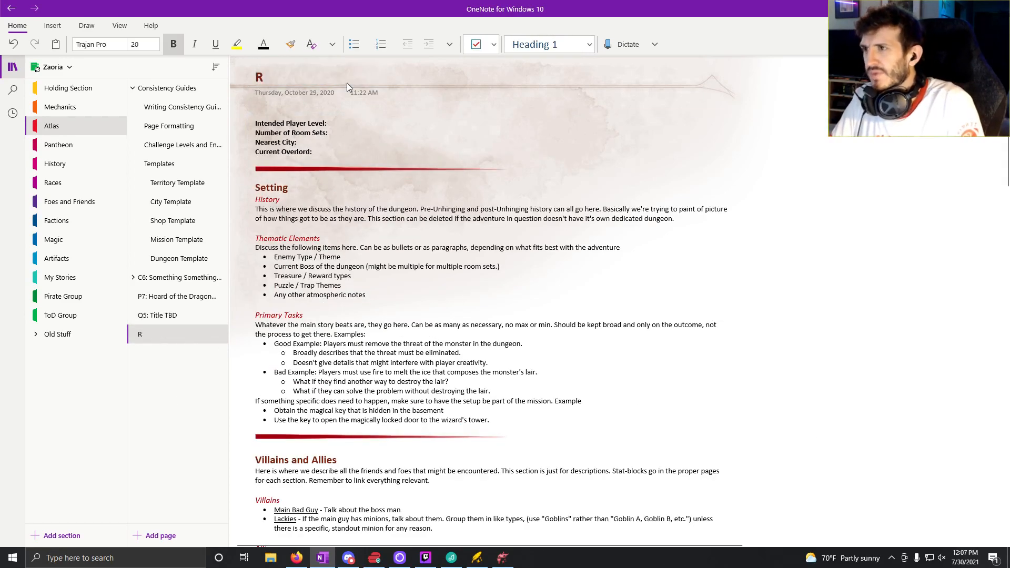
text(ando Cabin Land)
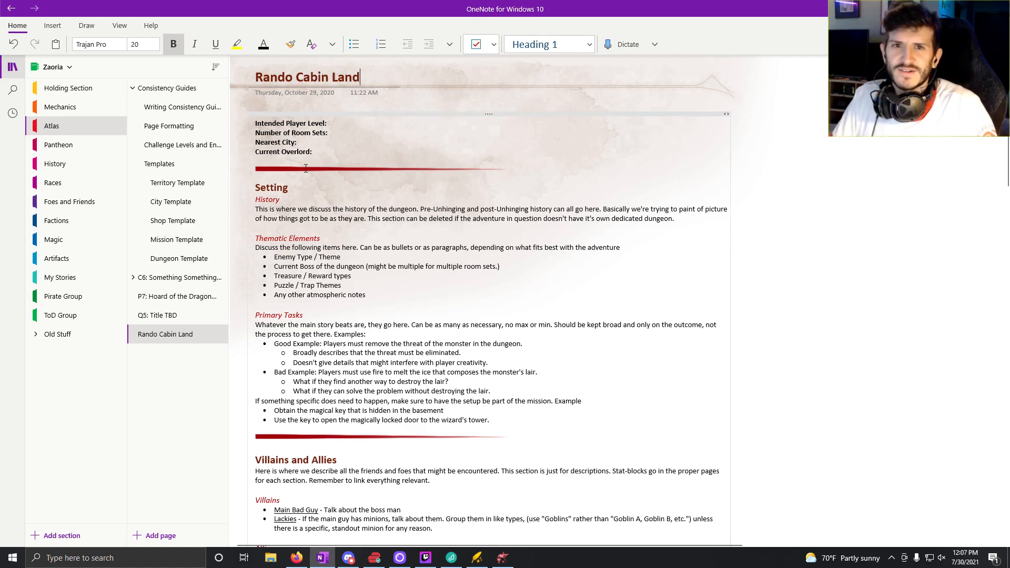
Step: Restore the OneNote window to a smaller size over the map and switch back to Dungeondraft
drag(310, 7, 406, 8)
drag(340, 7, 363, 85)
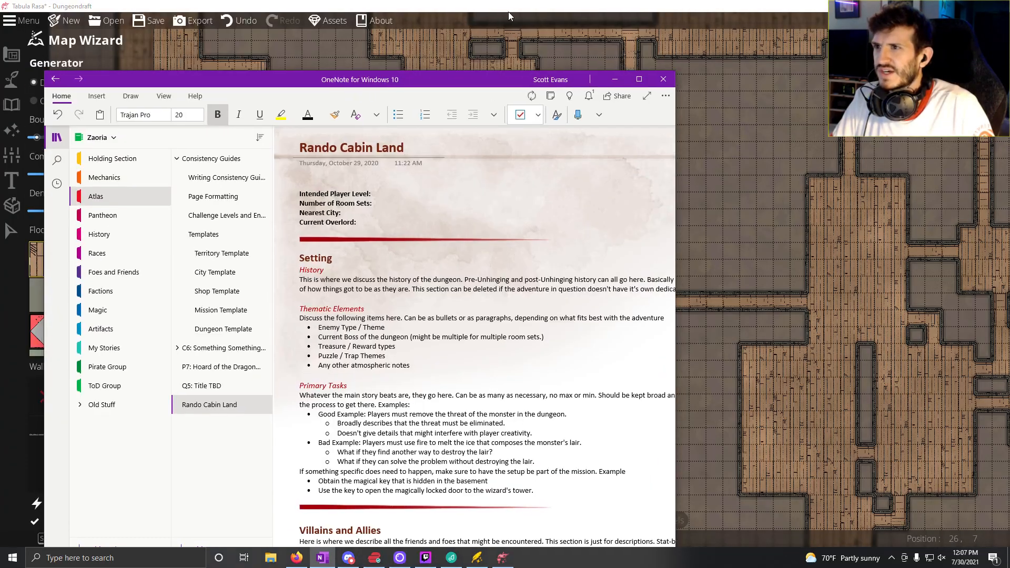
click(784, 13)
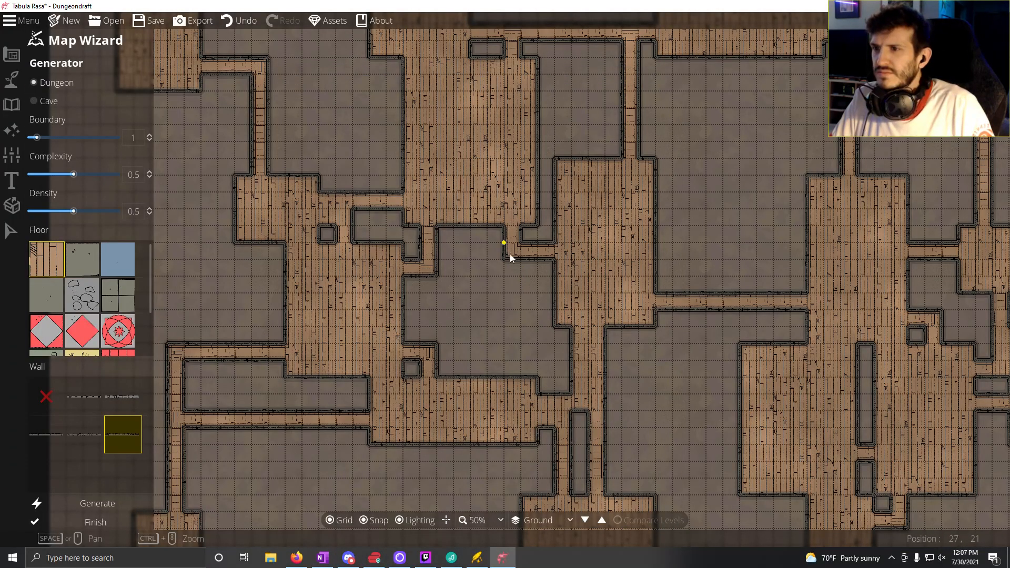
Step: Discard the generated dungeon and create a new map of 72 by 48 tiles with the Map Wizard
drag(510, 274, 606, 315)
scroll(606, 315, down, 3)
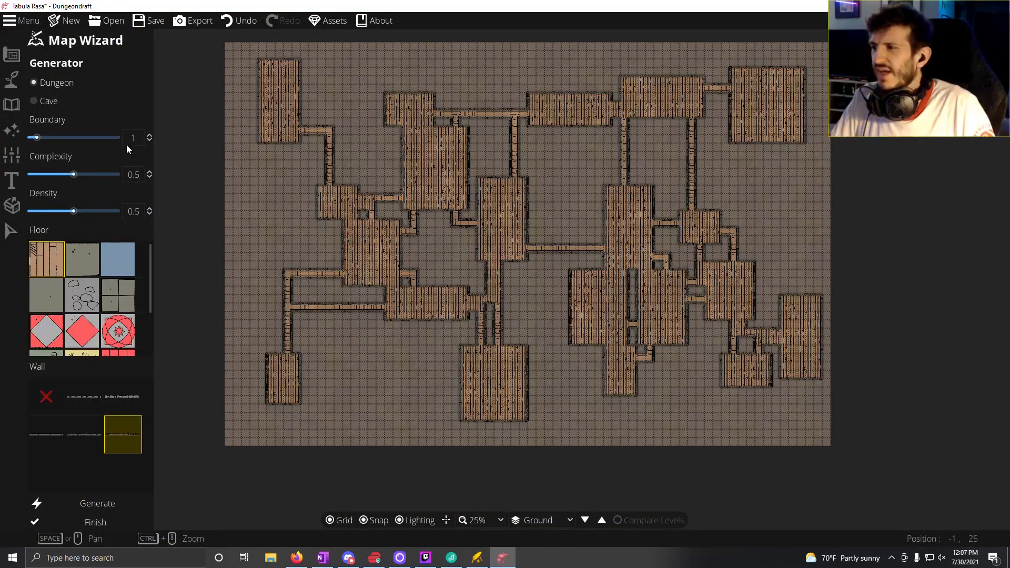
click(59, 25)
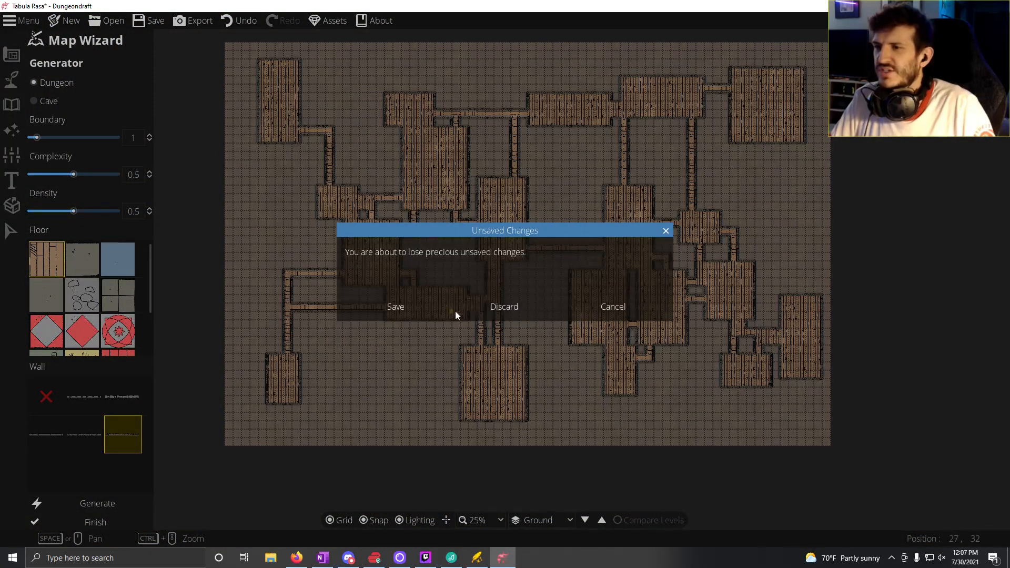
click(489, 307)
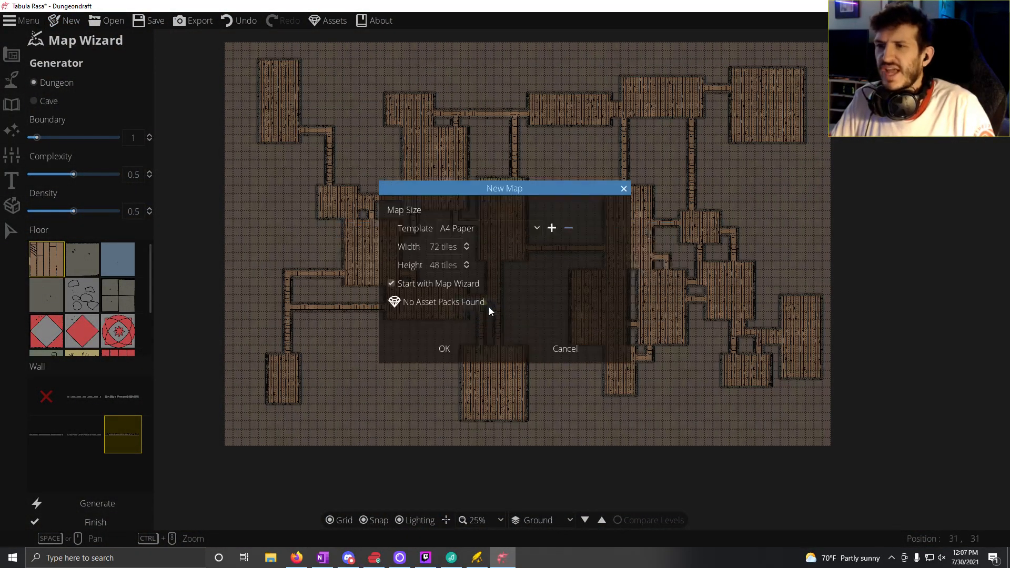
click(436, 349)
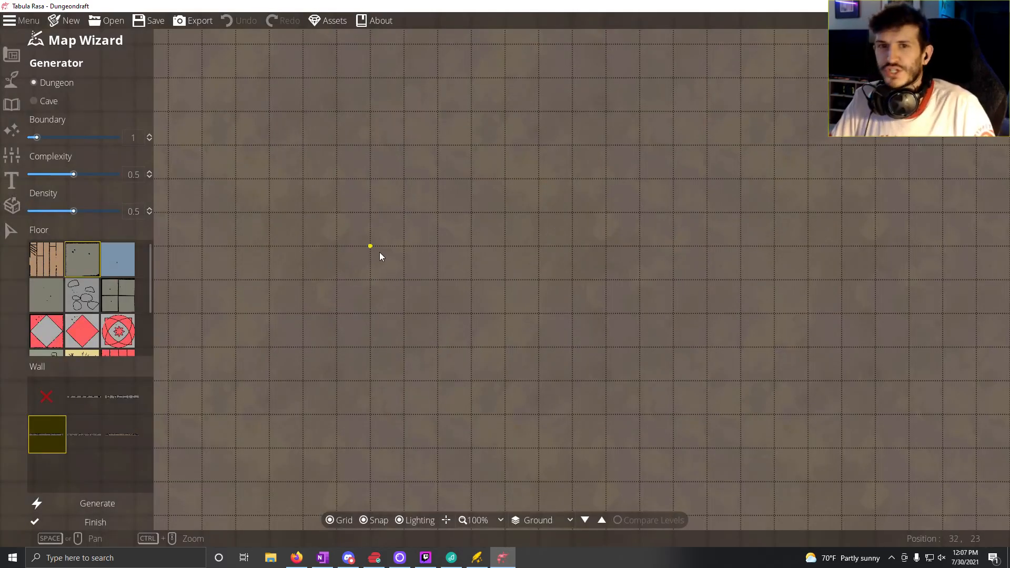
Step: Choose the brown wooden plank floor and finish the Map Wizard without generating a layout
scroll(367, 198, down, 3)
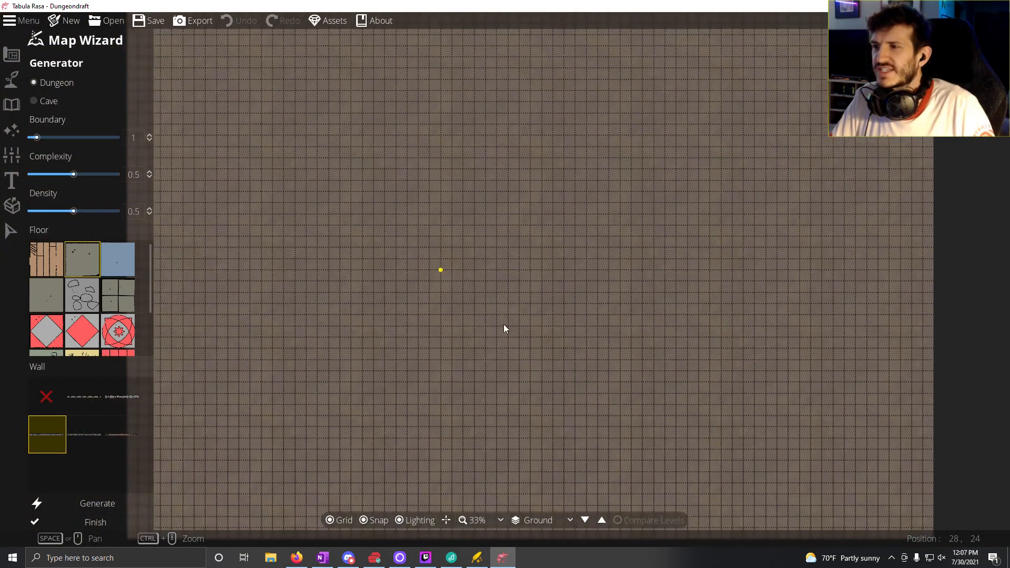
scroll(316, 198, up, 2)
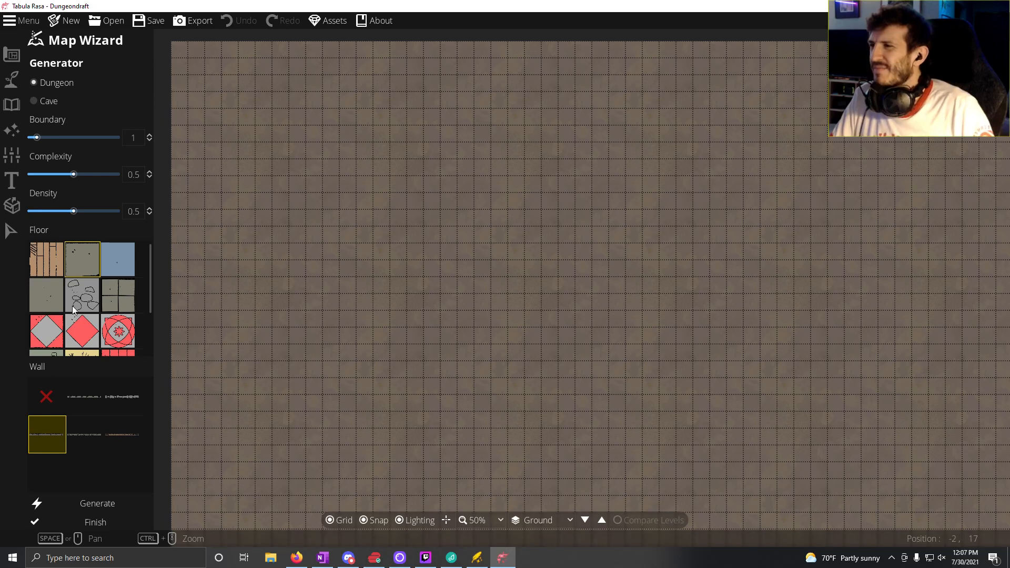
click(52, 261)
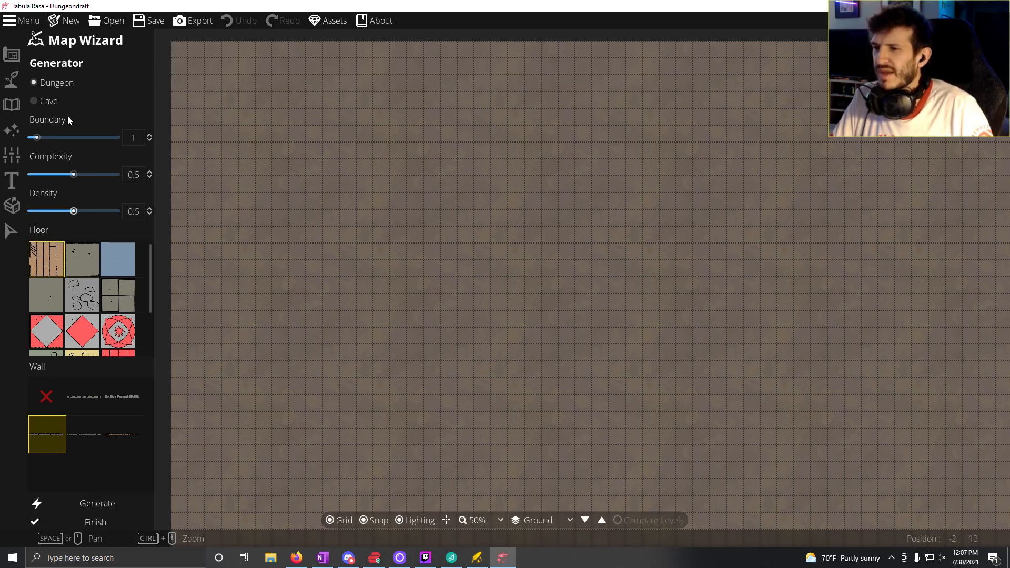
click(92, 523)
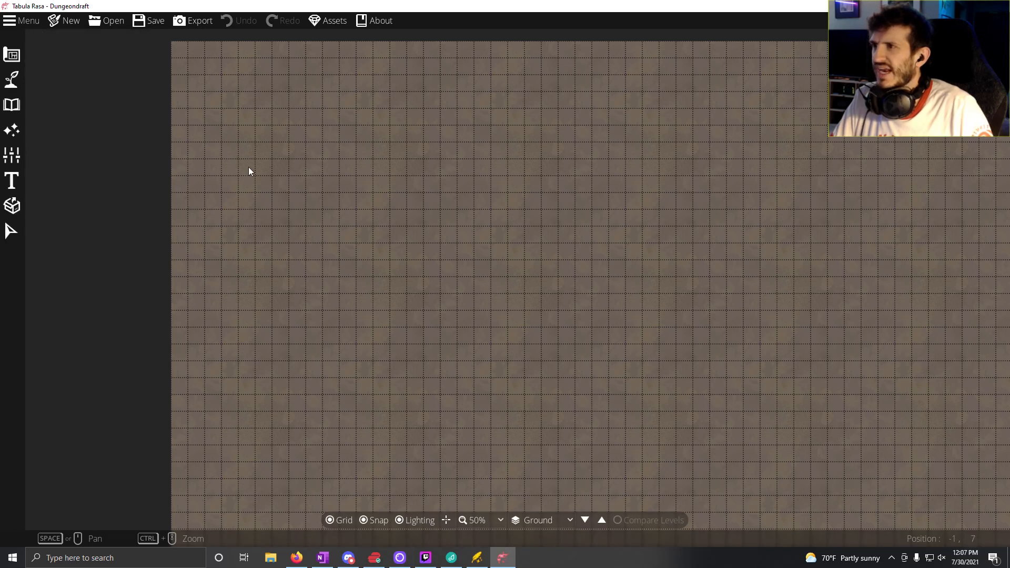
drag(223, 156, 176, 168)
drag(398, 250, 309, 147)
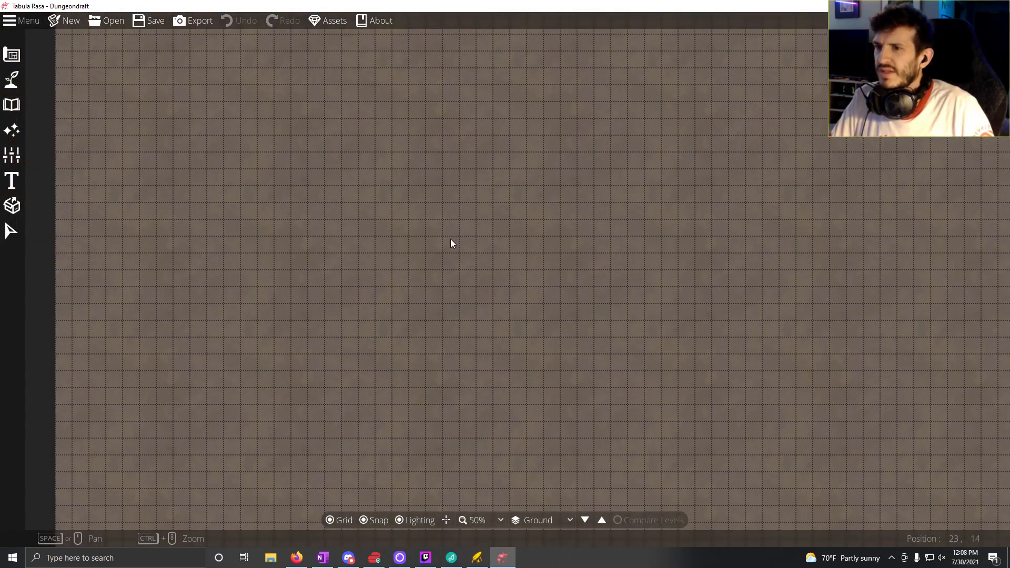
scroll(448, 242, down, 1)
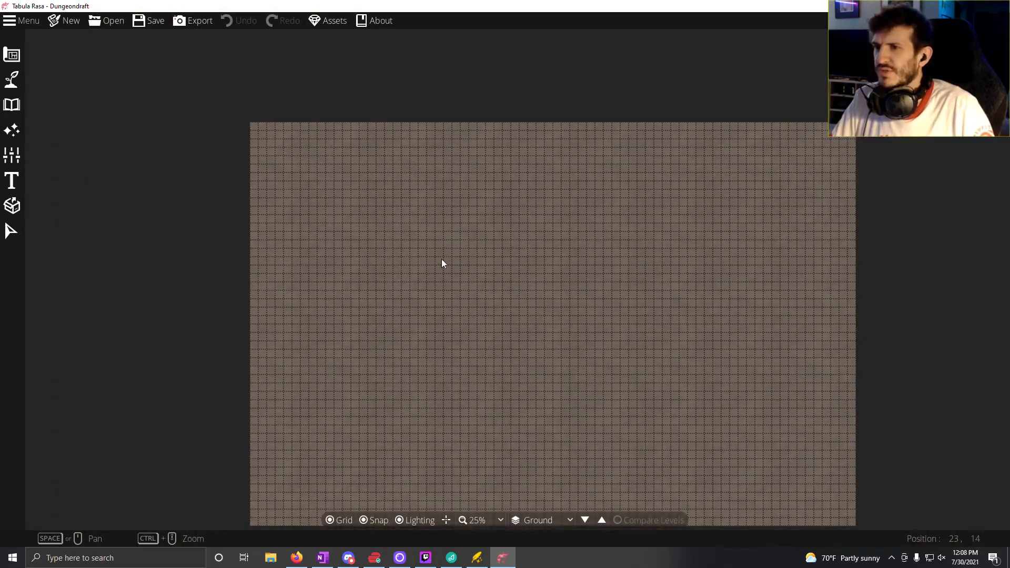
drag(554, 304, 515, 267)
scroll(514, 267, up, 1)
drag(434, 276, 454, 239)
drag(285, 291, 270, 341)
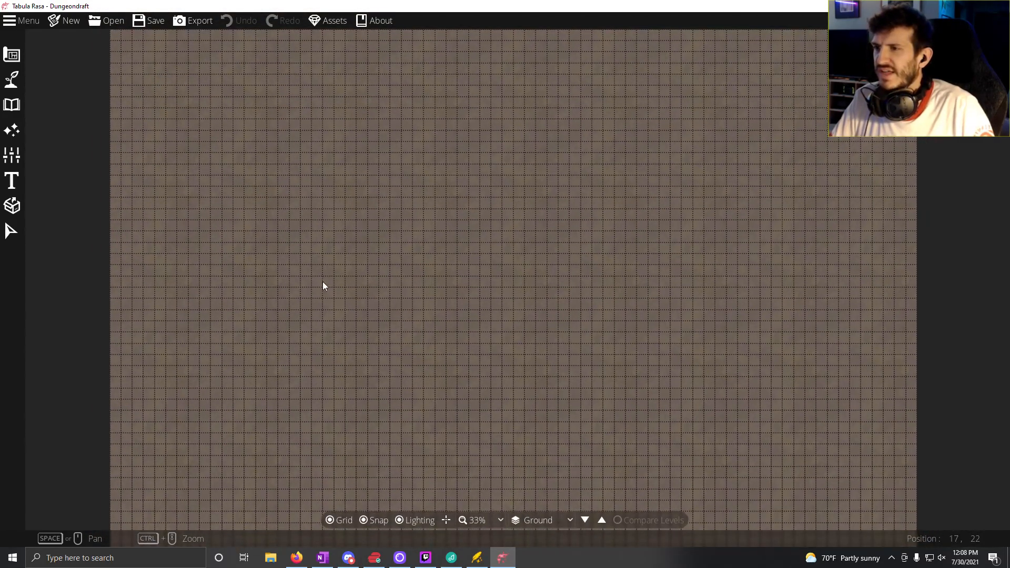
drag(323, 282, 303, 277)
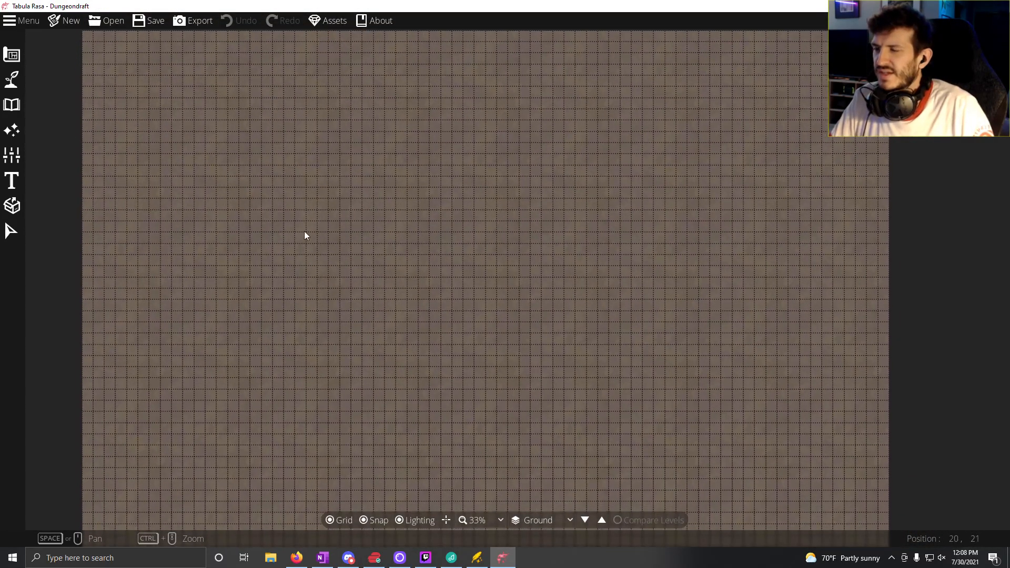
drag(304, 231, 297, 204)
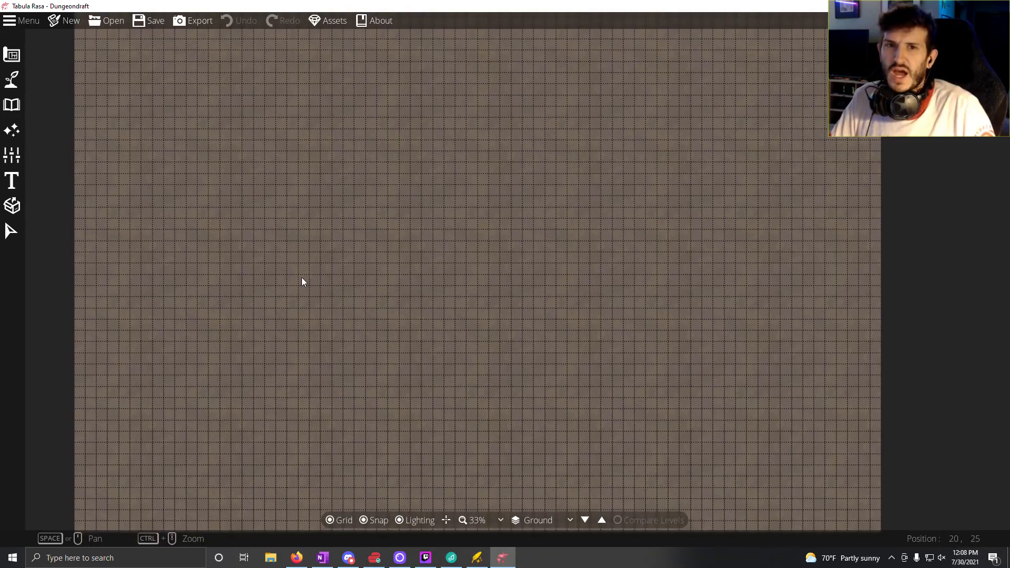
drag(172, 126, 137, 167)
drag(97, 117, 89, 108)
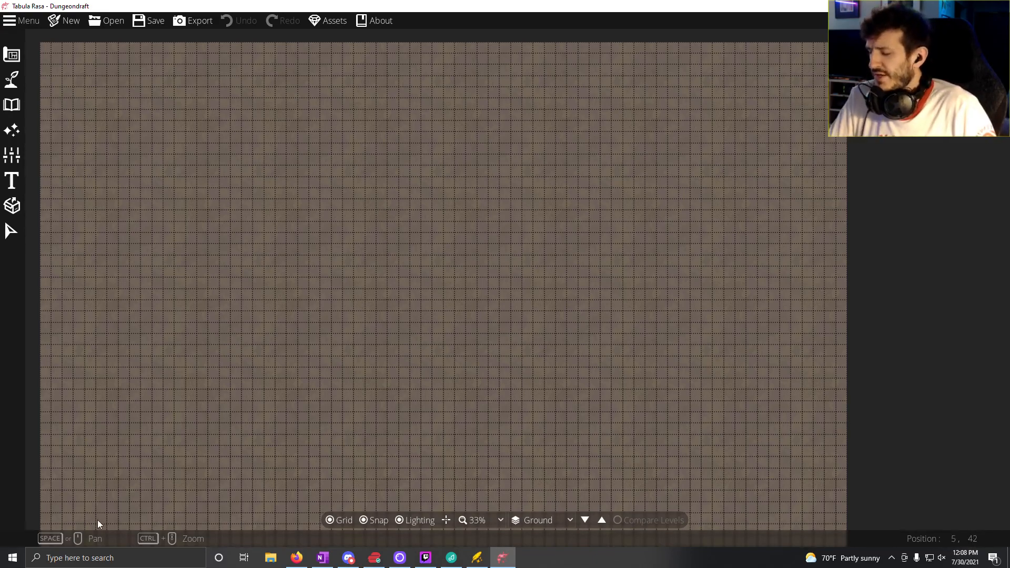
drag(163, 258, 205, 298)
scroll(193, 279, down, 1)
scroll(264, 257, up, 1)
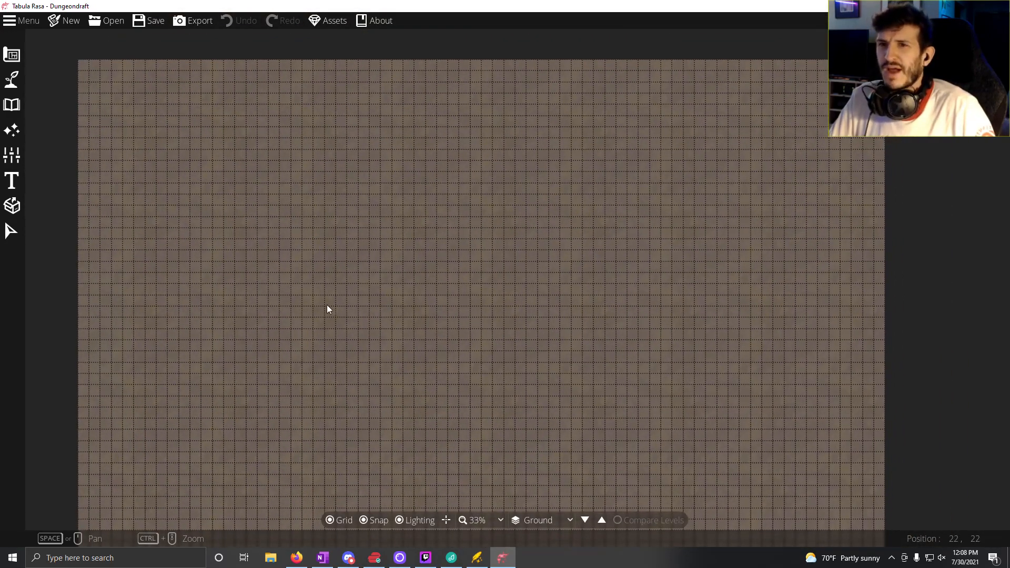
mouse_move(327, 306)
mouse_down()
mouse_move(342, 320)
mouse_move(343, 312)
mouse_up()
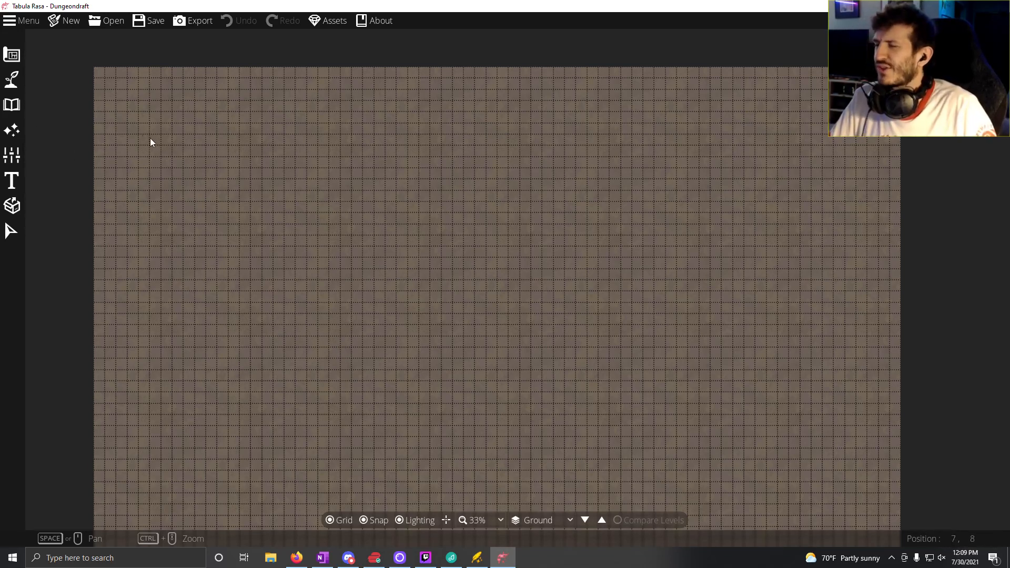
Step: Draw a rectangular wood-plank room about 14 by 8 tiles near the lower-left corner of the map with the Building Tool
click(19, 57)
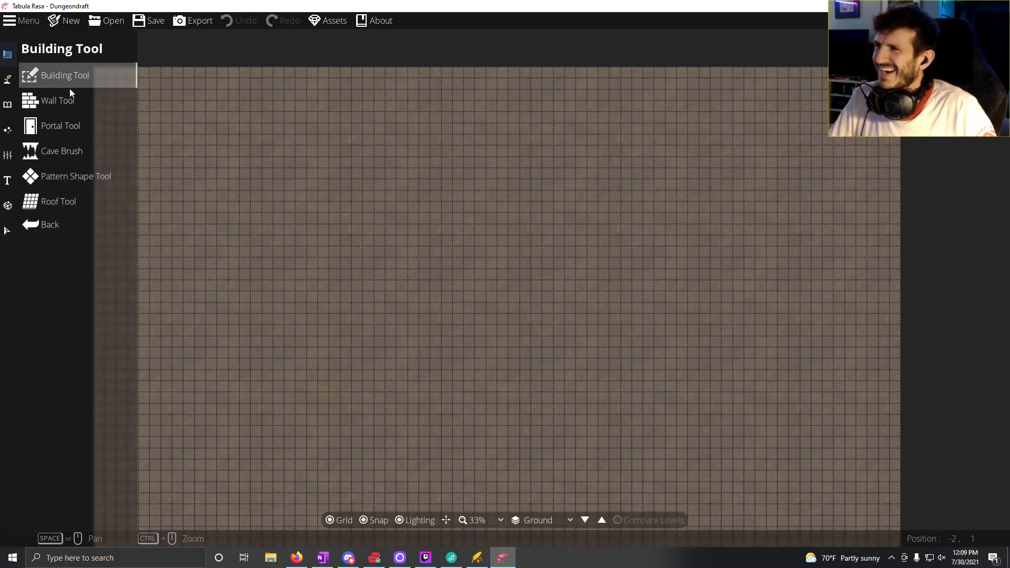
click(67, 71)
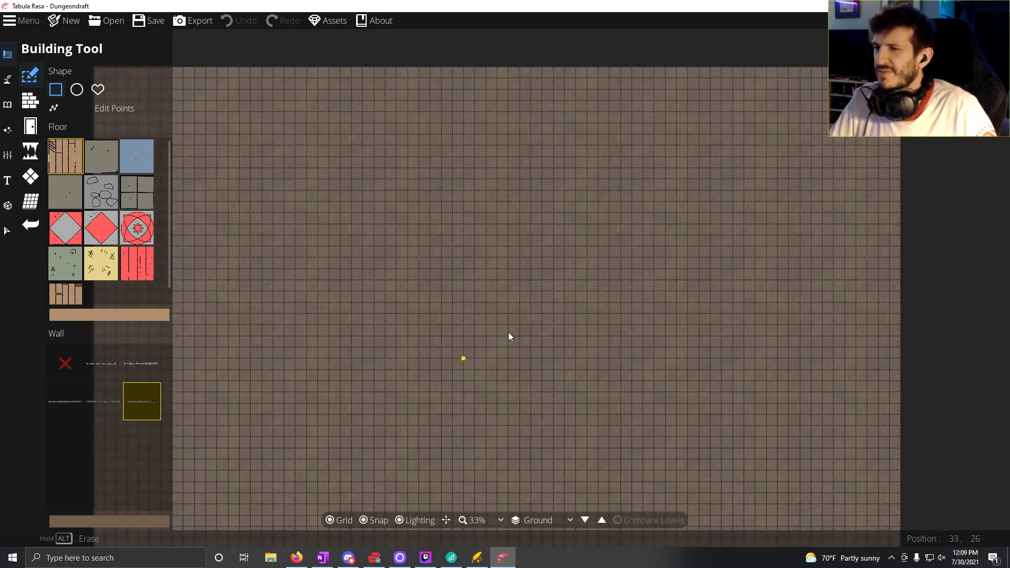
drag(508, 333, 567, 267)
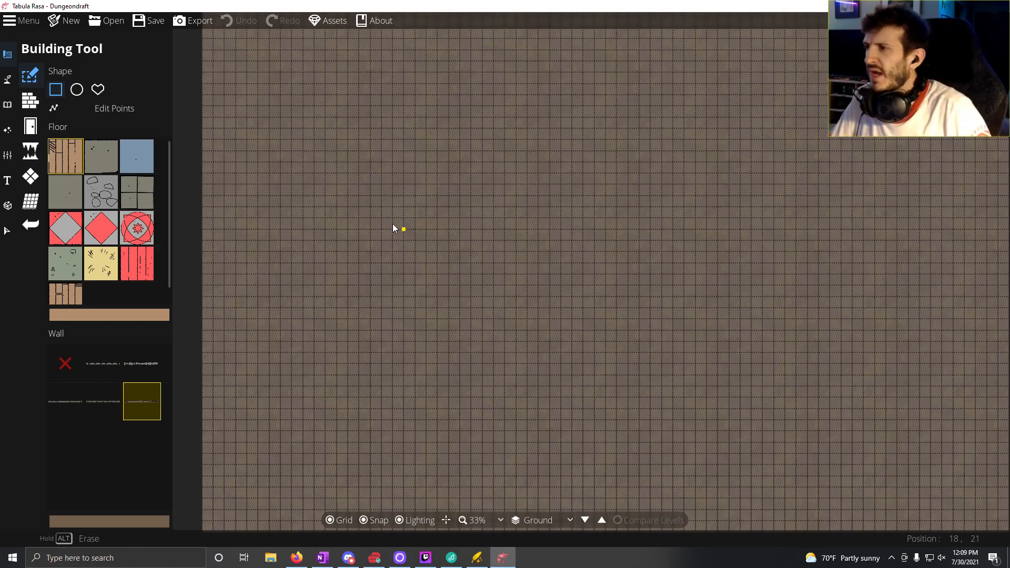
scroll(127, 248, down, 1)
scroll(113, 284, up, 1)
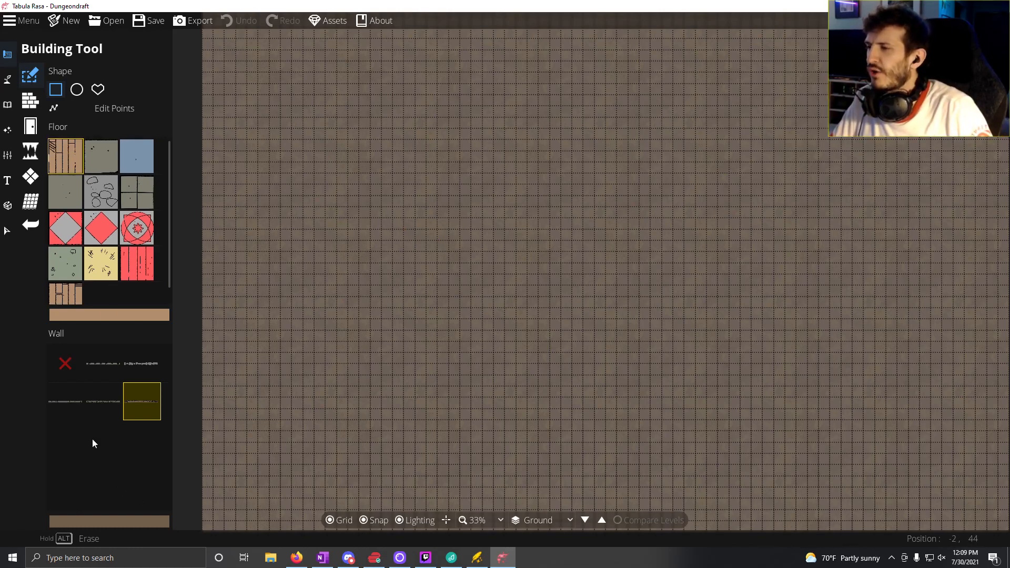
mouse_move(139, 406)
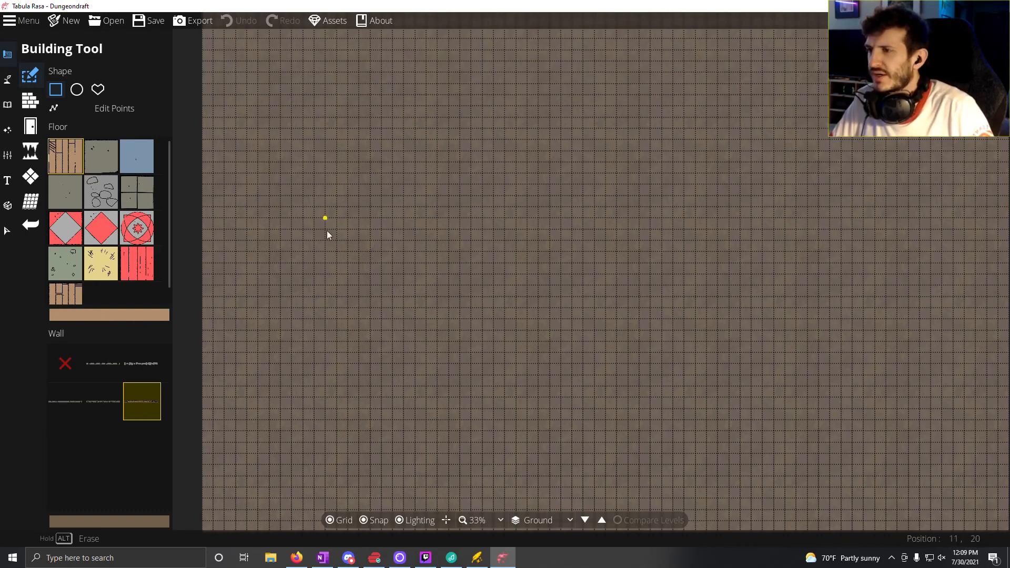
scroll(328, 220, up, 1)
drag(327, 220, 399, 328)
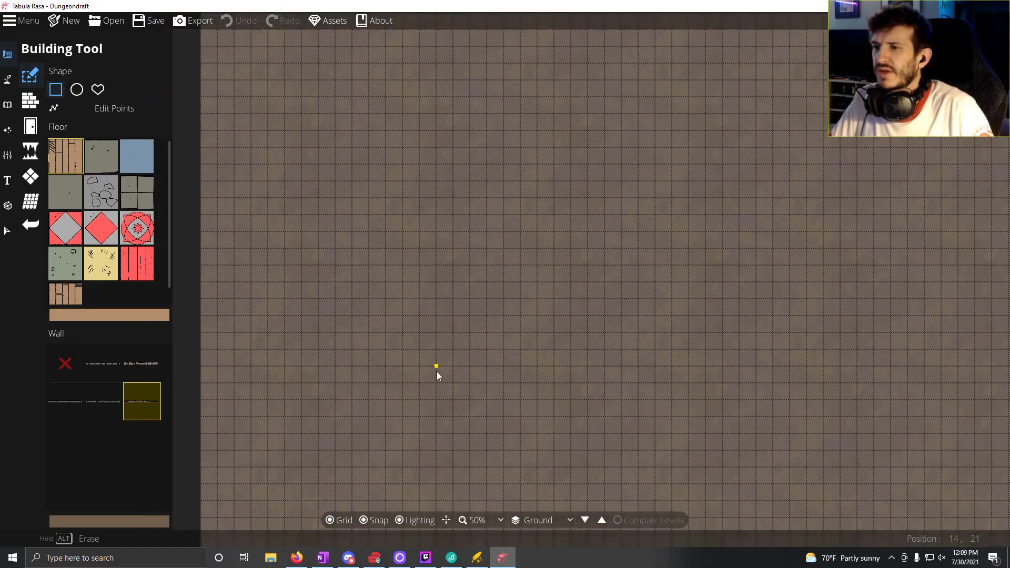
scroll(437, 372, down, 2)
drag(446, 420, 406, 258)
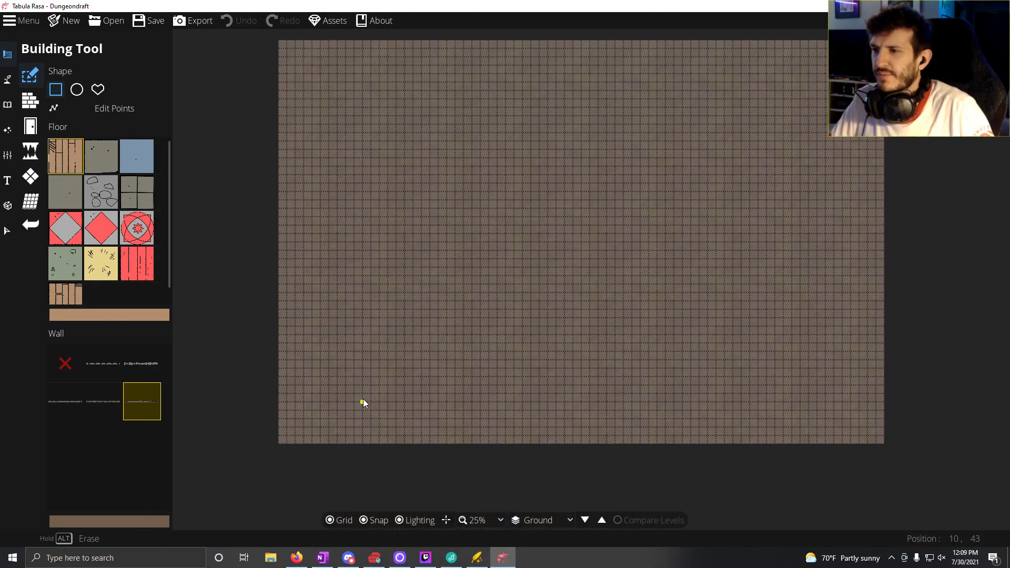
scroll(363, 400, up, 2)
drag(409, 405, 370, 368)
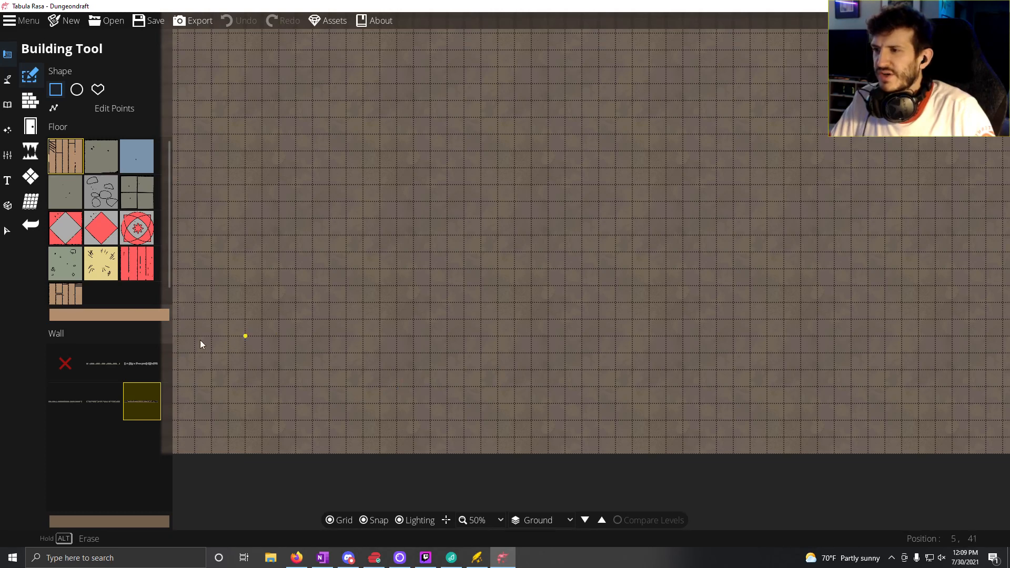
drag(260, 371, 266, 390)
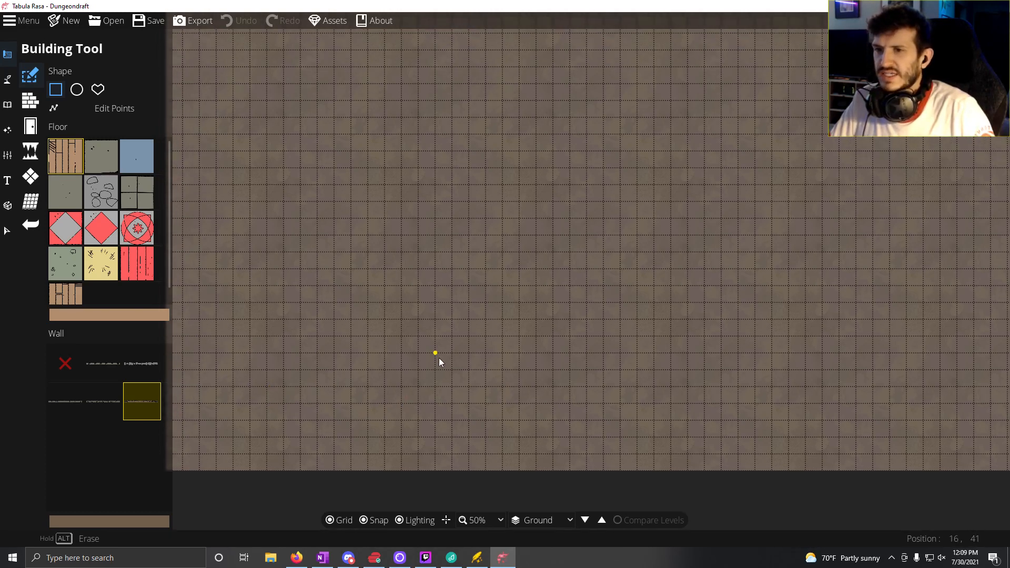
drag(439, 357, 434, 368)
scroll(580, 374, down, 1)
drag(579, 374, 470, 380)
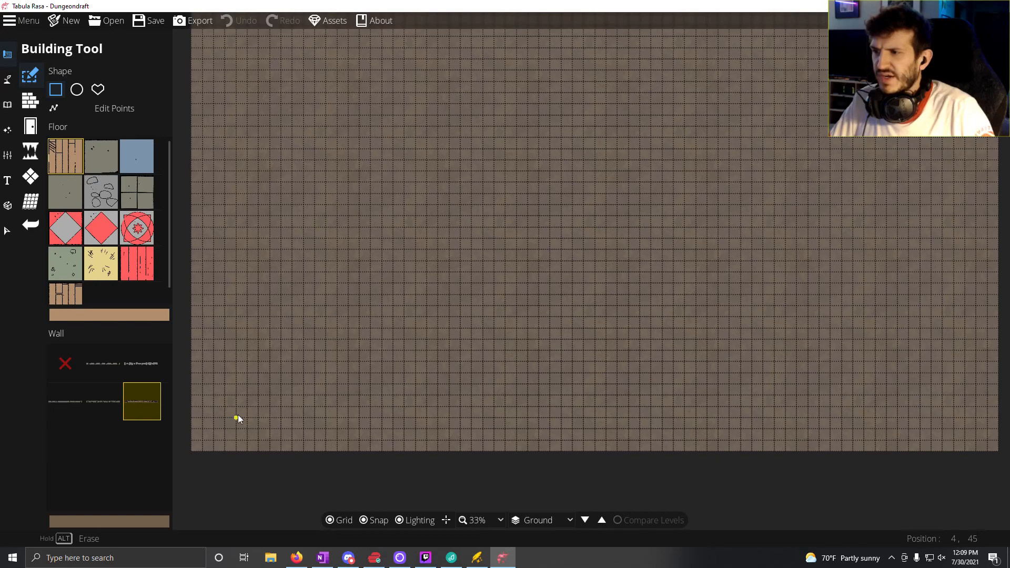
drag(237, 418, 394, 330)
Step: Extend the building upward from the room's upper-left corner with a section about 6 by 8 tiles
scroll(348, 380, up, 4)
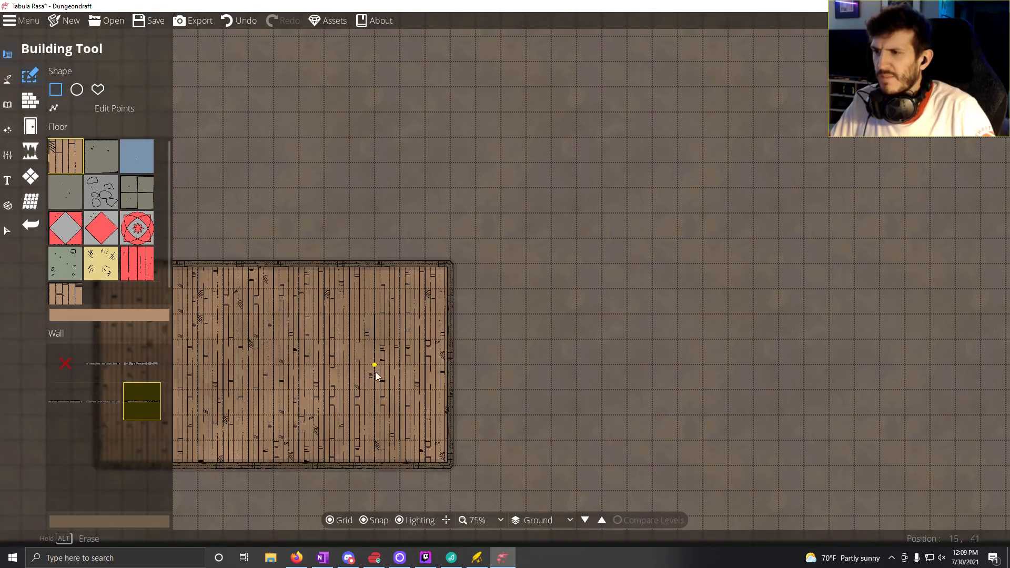
scroll(376, 372, down, 4)
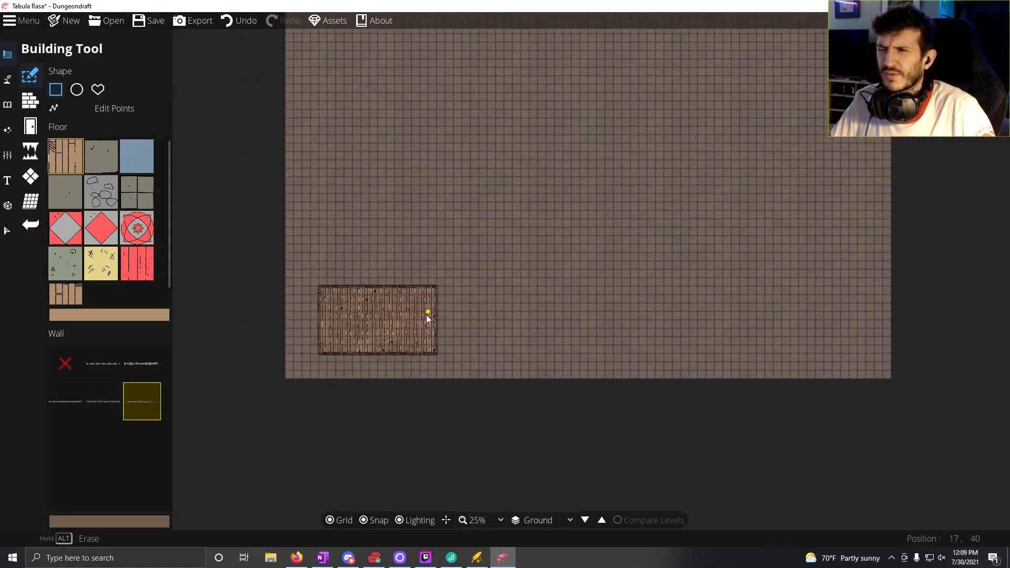
drag(393, 293, 453, 346)
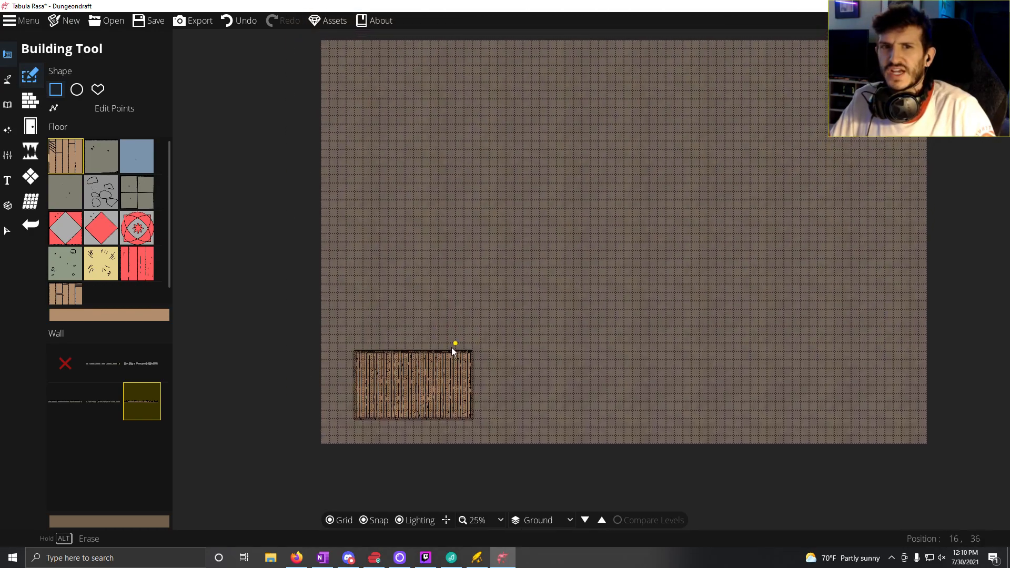
scroll(453, 348, up, 1)
scroll(451, 348, up, 1)
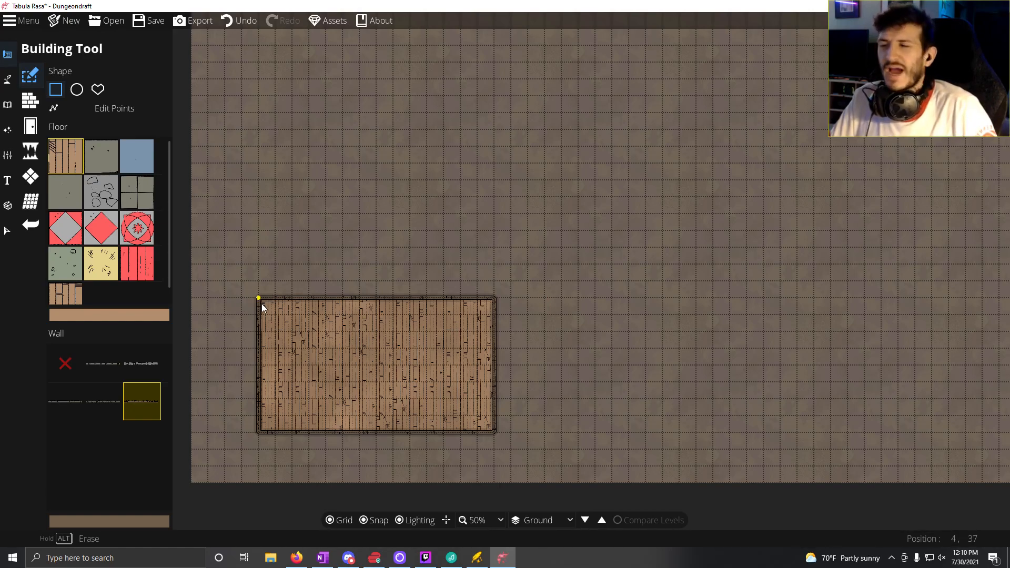
mouse_move(261, 305)
mouse_down()
mouse_move(311, 291)
mouse_move(273, 308)
mouse_up()
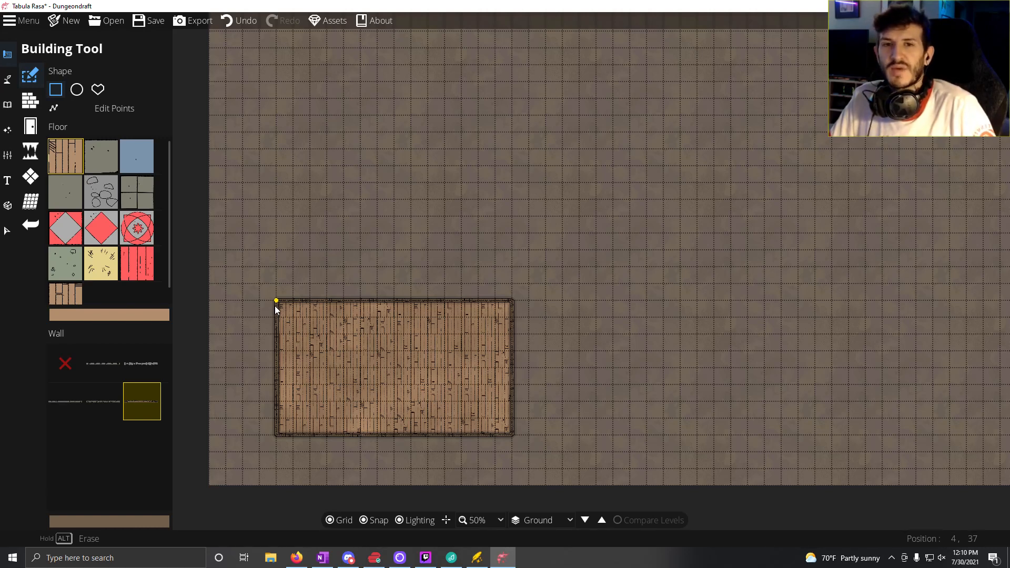
mouse_move(275, 306)
mouse_down()
mouse_move(290, 293)
mouse_move(253, 320)
mouse_move(266, 309)
mouse_up()
drag(308, 253, 343, 184)
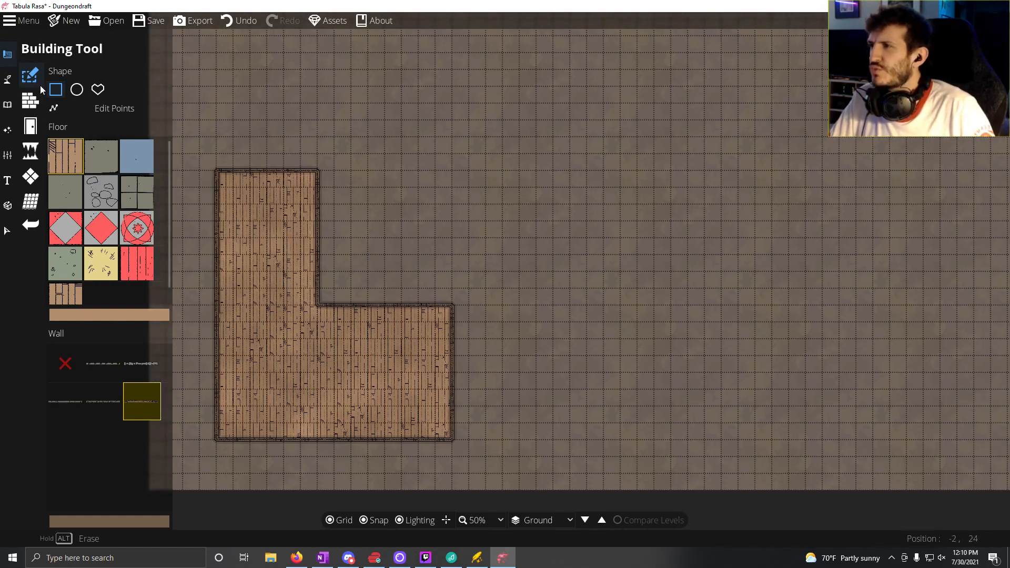
Step: Add a matching interior wall between the lower room and its upper extension with the Wall Tool
click(30, 103)
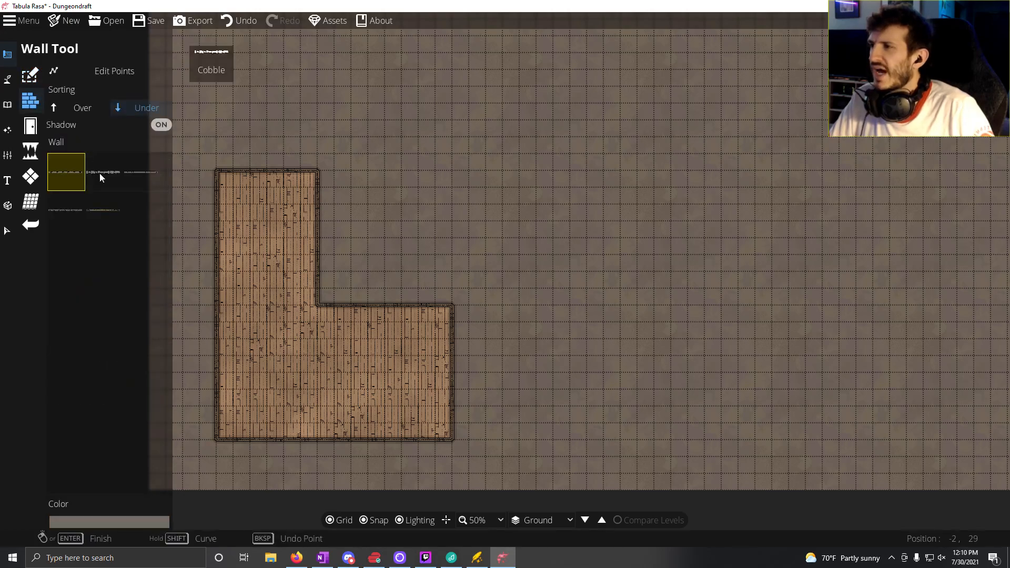
click(317, 305)
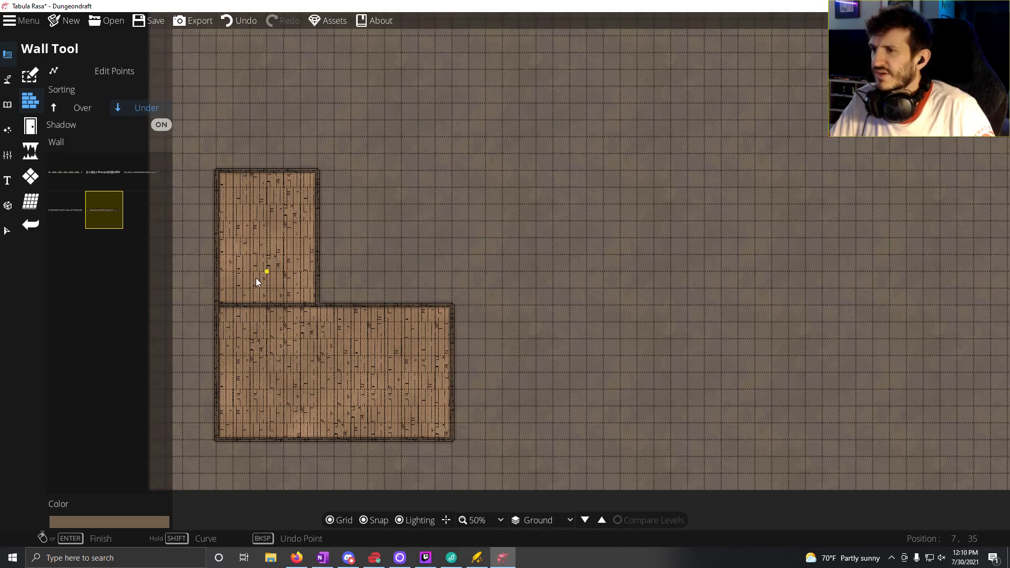
click(31, 79)
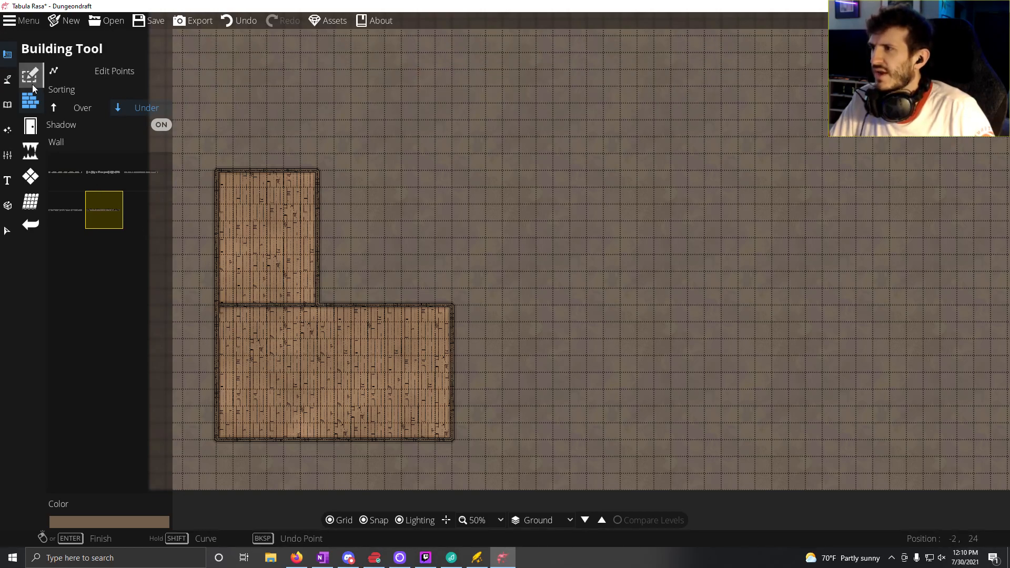
Step: Lay a blue pattern rectangle about 21 by 25 tiles above the lower room with the Pattern Shape Tool
click(30, 176)
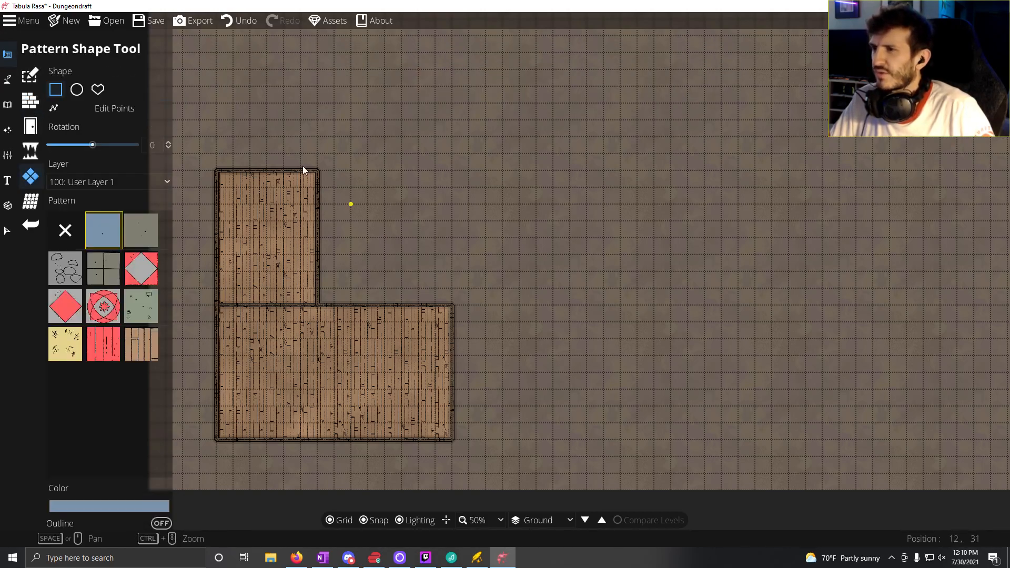
drag(283, 160, 421, 301)
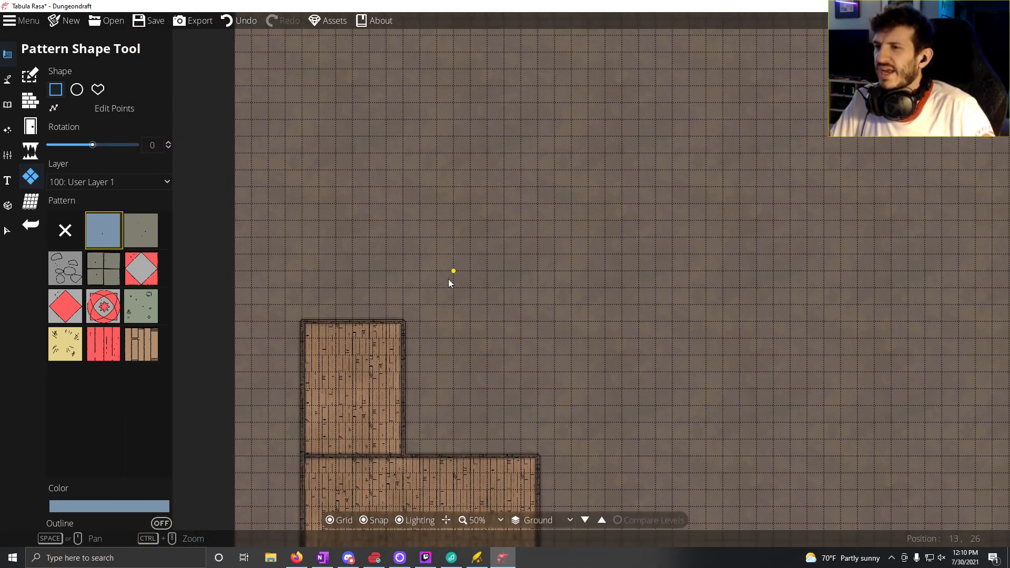
scroll(422, 297, down, 3)
scroll(456, 330, up, 2)
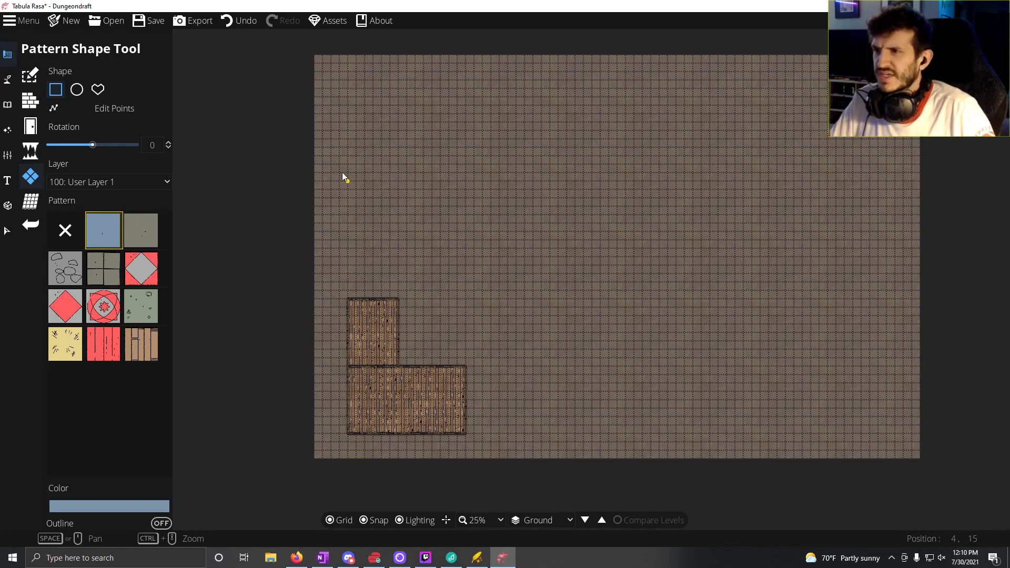
drag(349, 159, 523, 366)
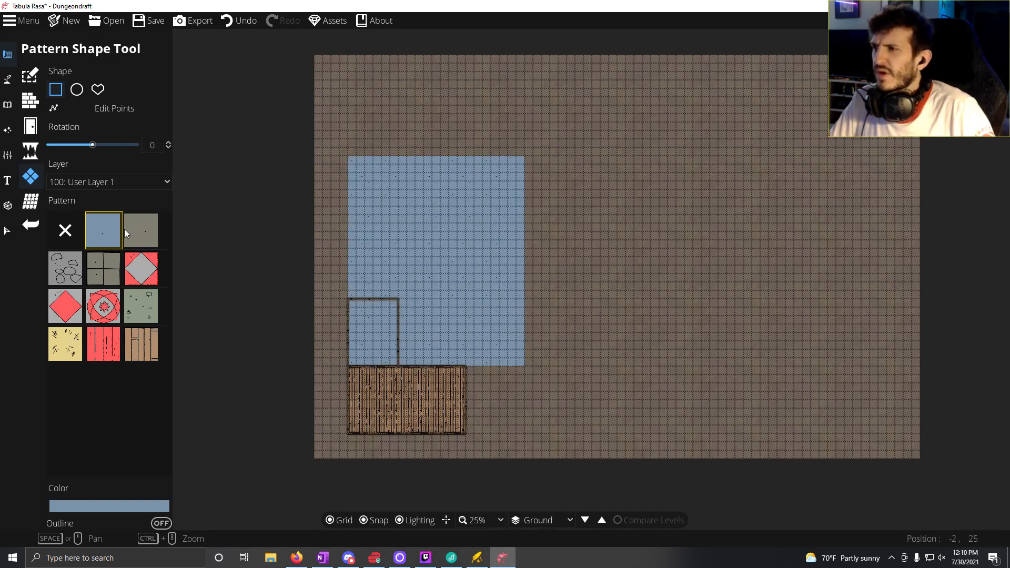
Step: Cover the blue area with the wood-plank pattern and try the empty pattern option over the same rectangle
click(151, 347)
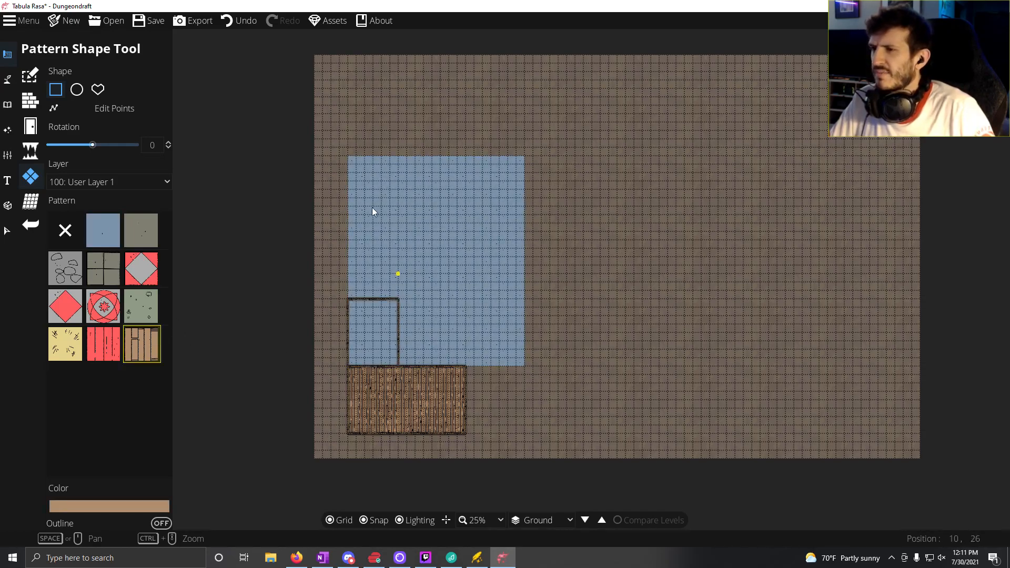
drag(353, 161, 524, 367)
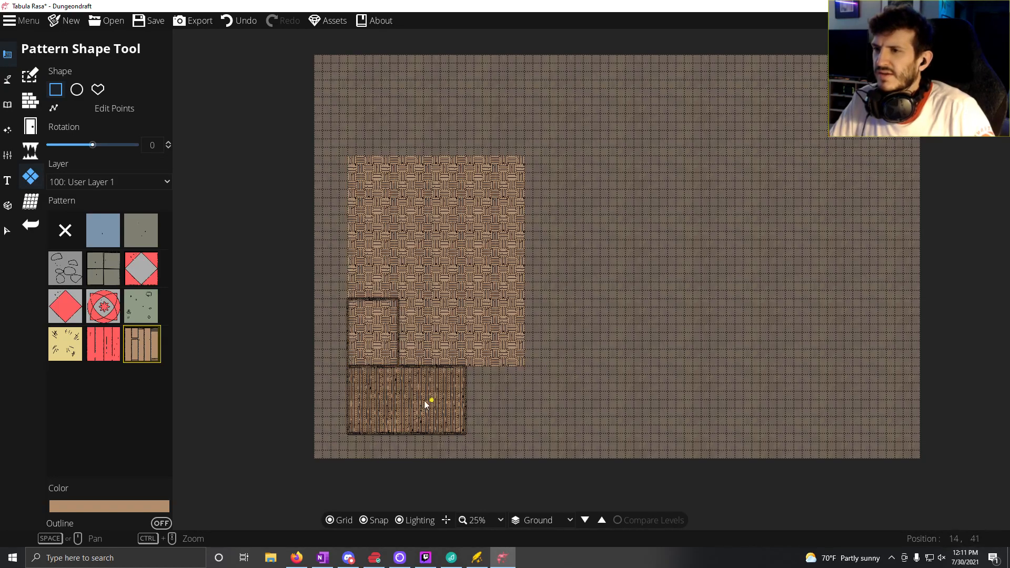
click(68, 227)
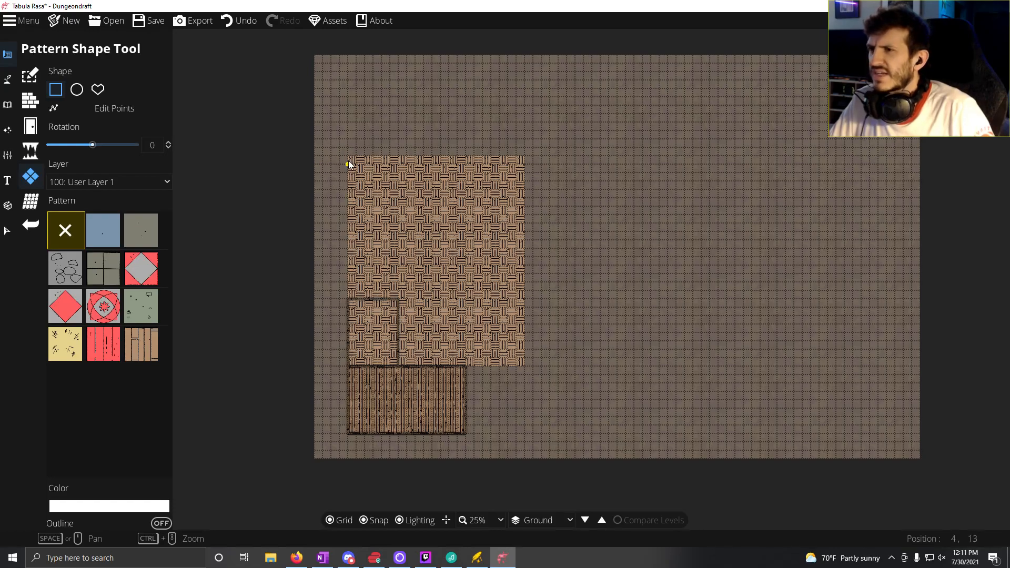
mouse_move(347, 160)
mouse_down()
mouse_move(499, 352)
mouse_move(524, 368)
mouse_up()
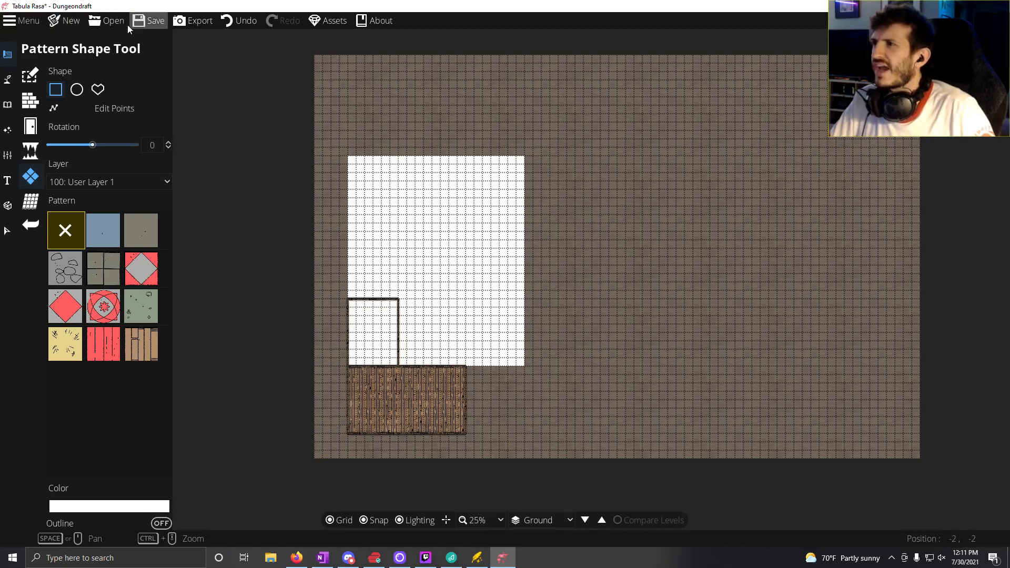
Step: Discard the current map without saving and create a new map of 72 by 48 tiles
click(71, 20)
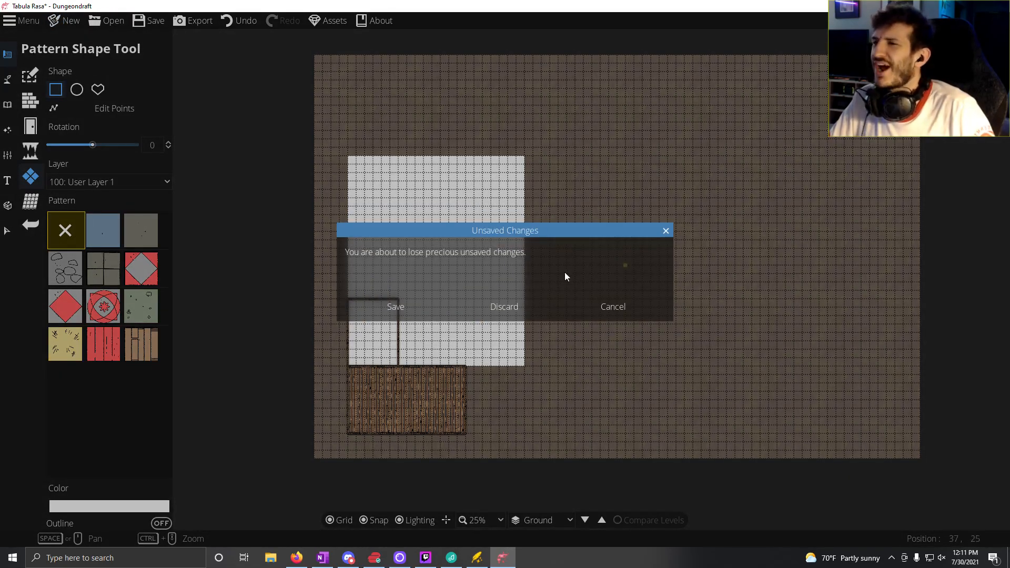
click(515, 305)
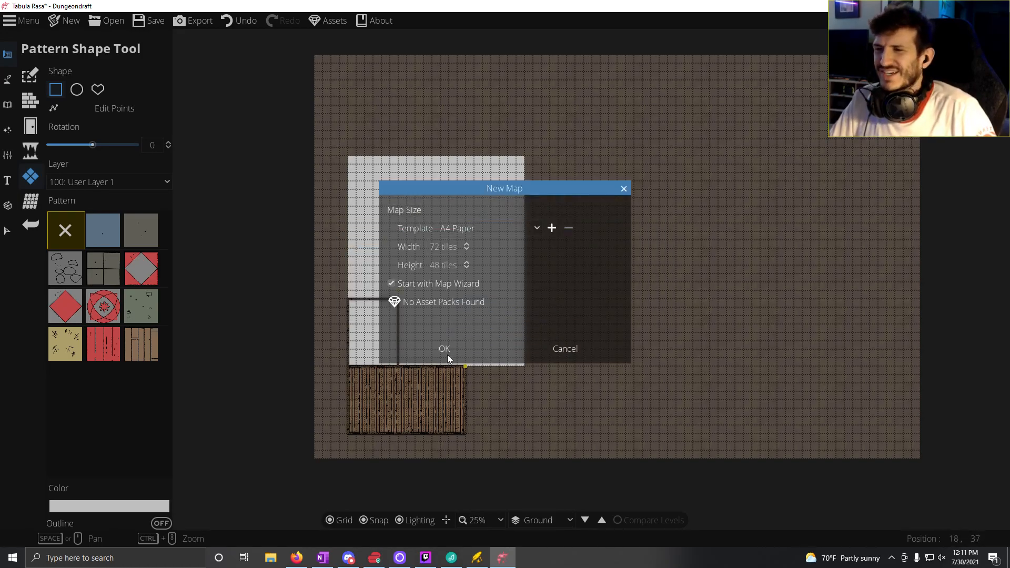
click(464, 346)
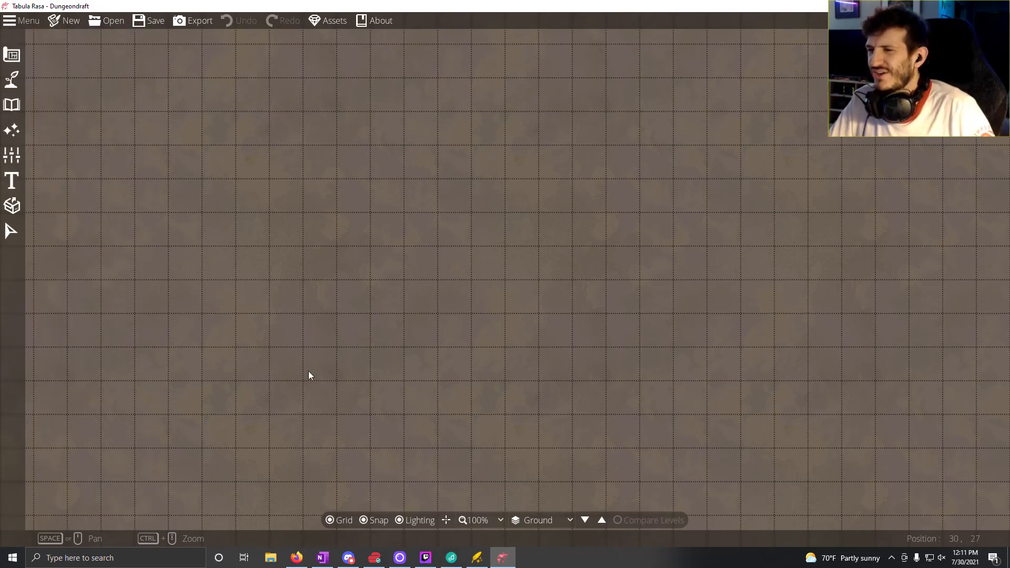
Step: Draw a plank-floored building on the map's left side from a room about 20 by 26 tiles and a 13 by 13 tile section below
scroll(309, 375, down, 6)
scroll(308, 371, up, 2)
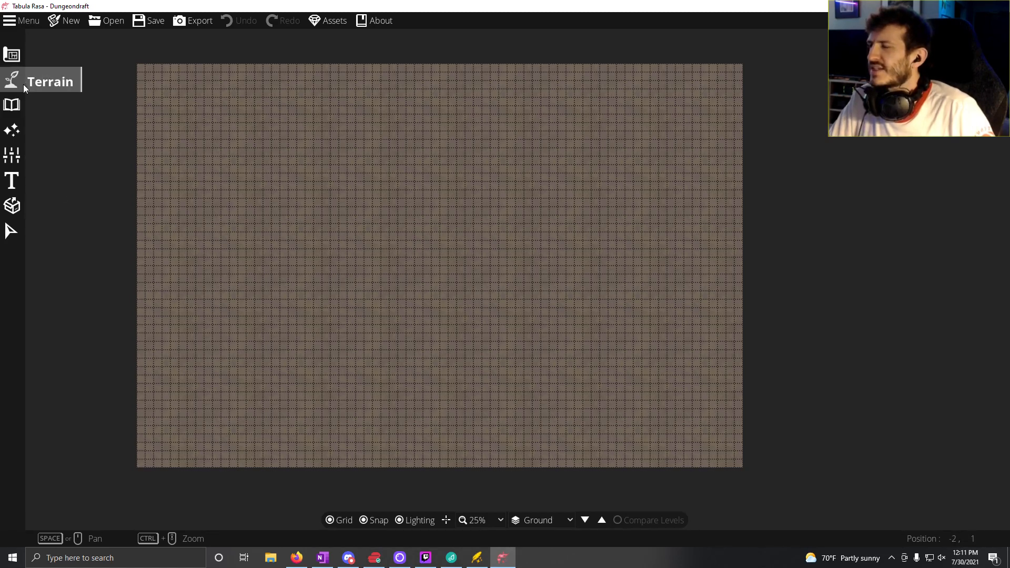
click(11, 55)
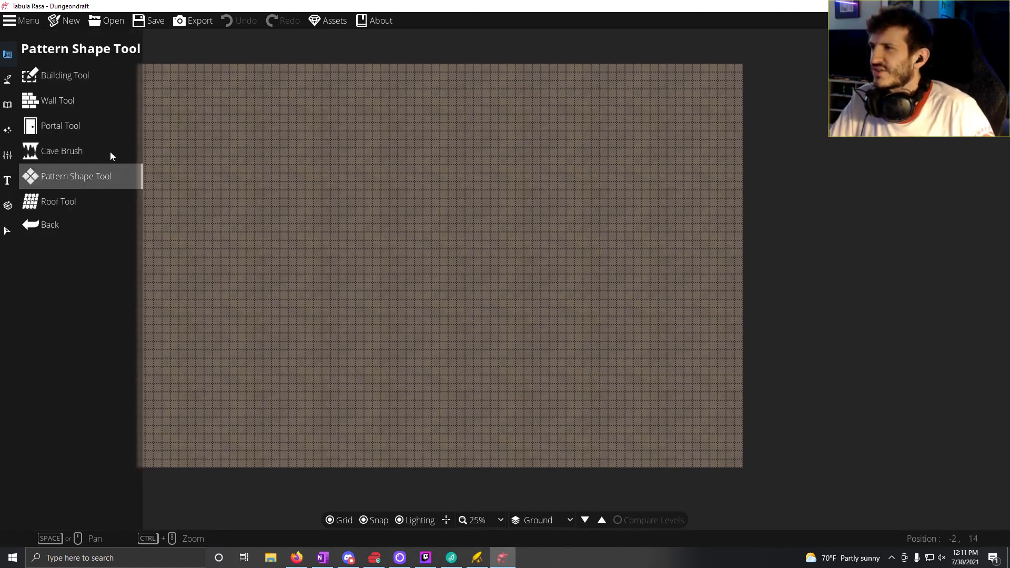
click(59, 90)
click(78, 153)
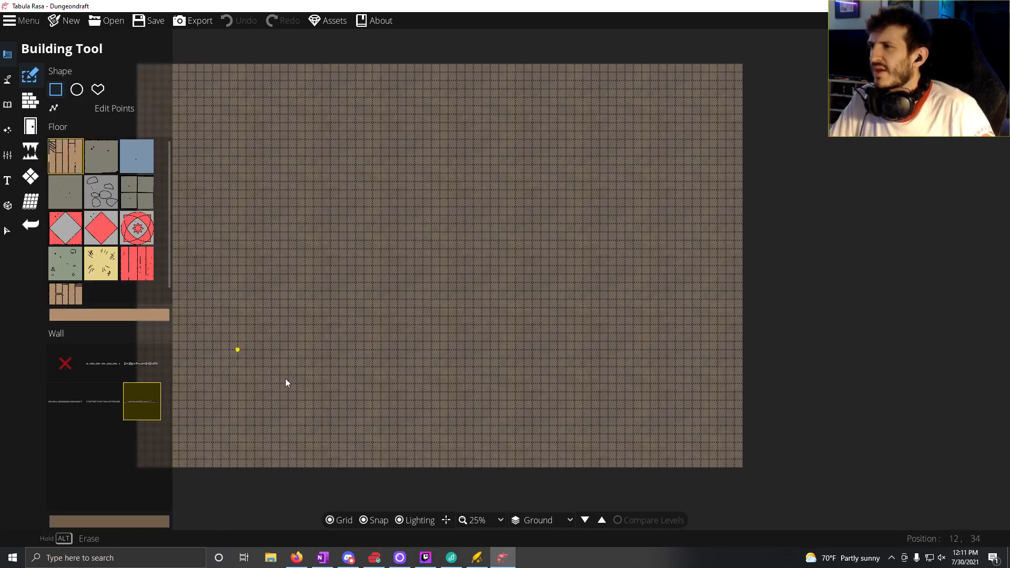
drag(379, 314, 505, 316)
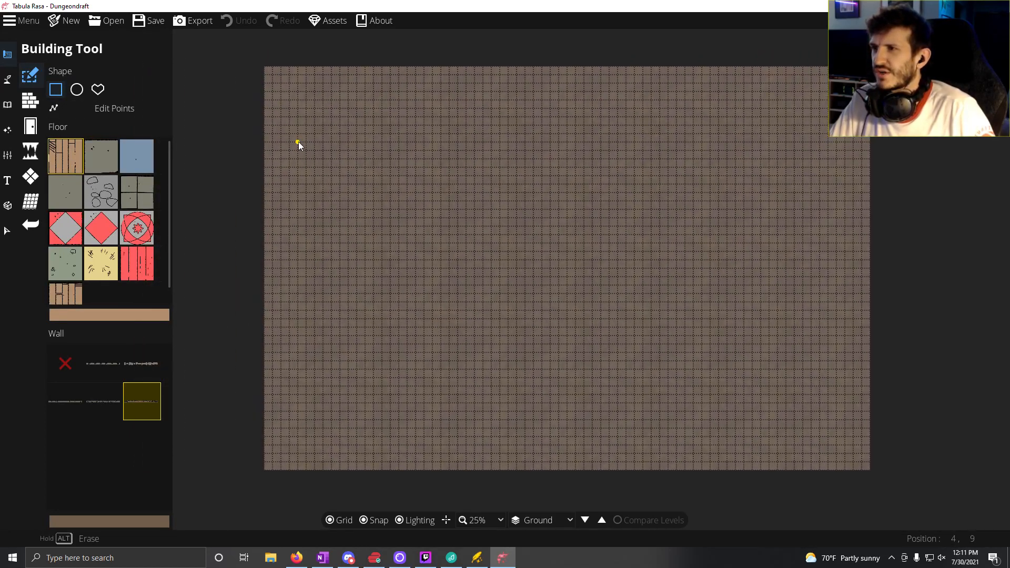
drag(302, 122, 467, 328)
drag(297, 327, 407, 439)
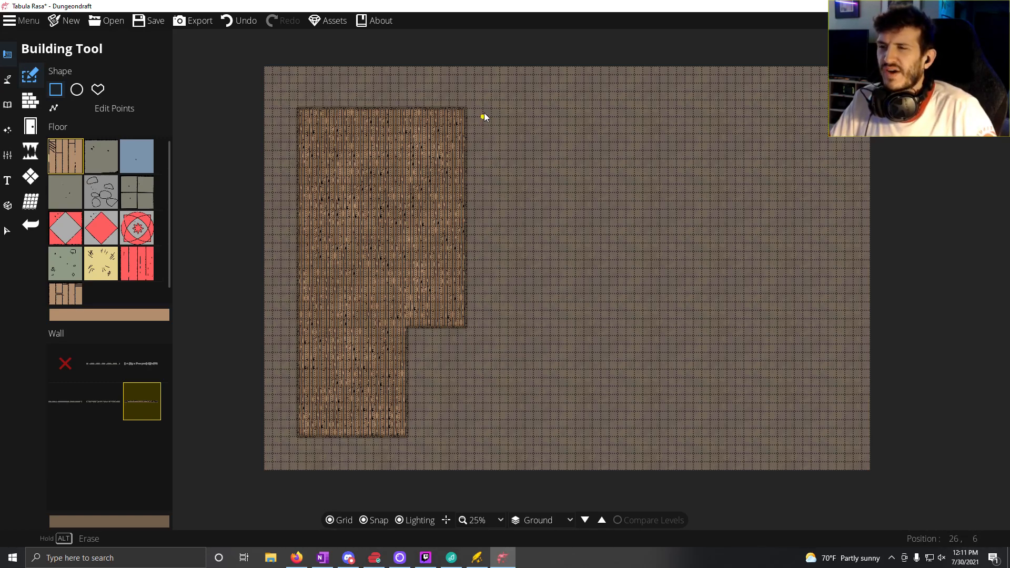
Step: Draw two separate plank-floored rooms east of the existing building, one about 12 by 11 tiles and one about 20 by 26 tiles
drag(484, 111, 584, 200)
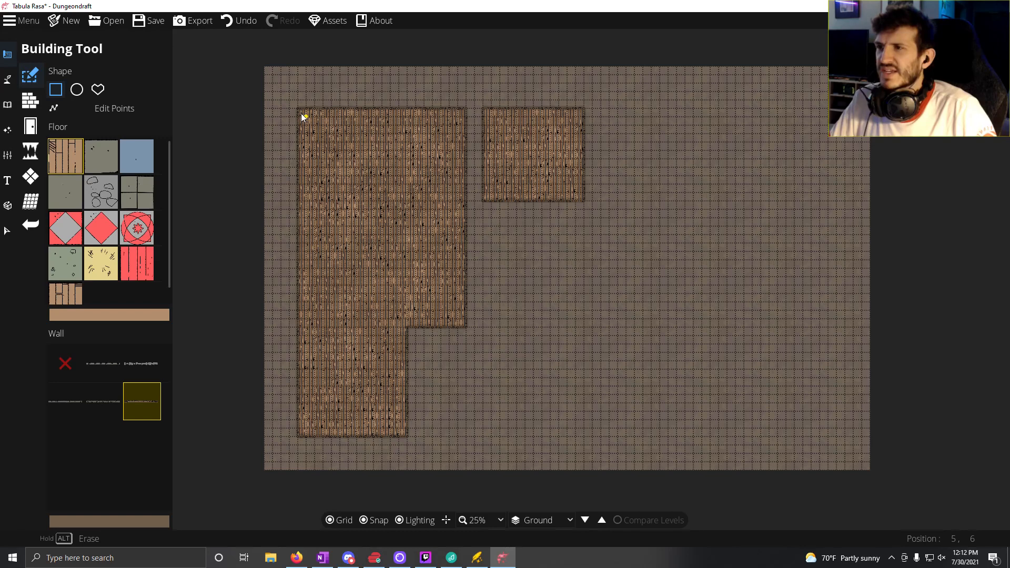
drag(325, 141, 297, 110)
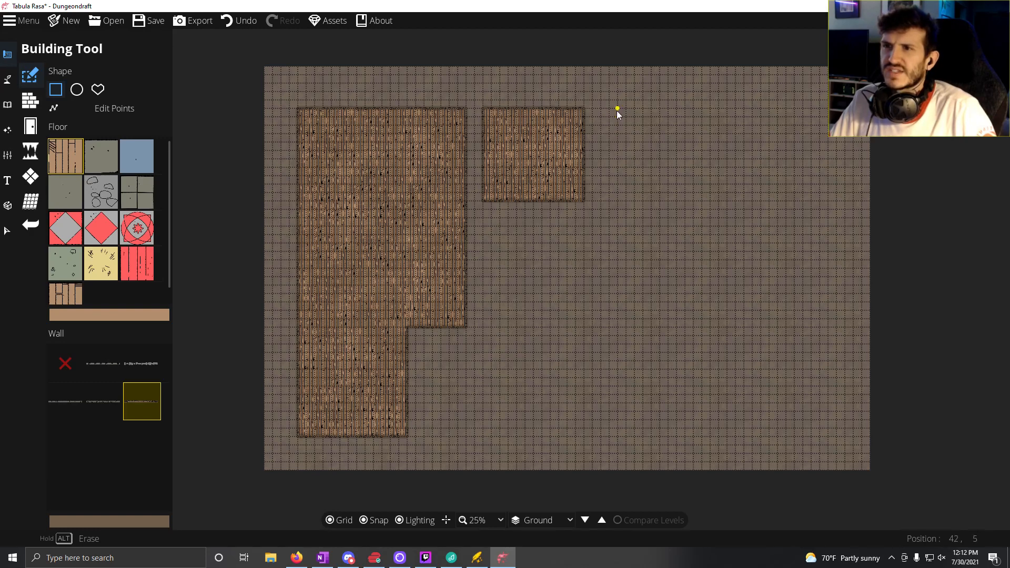
drag(618, 112, 784, 330)
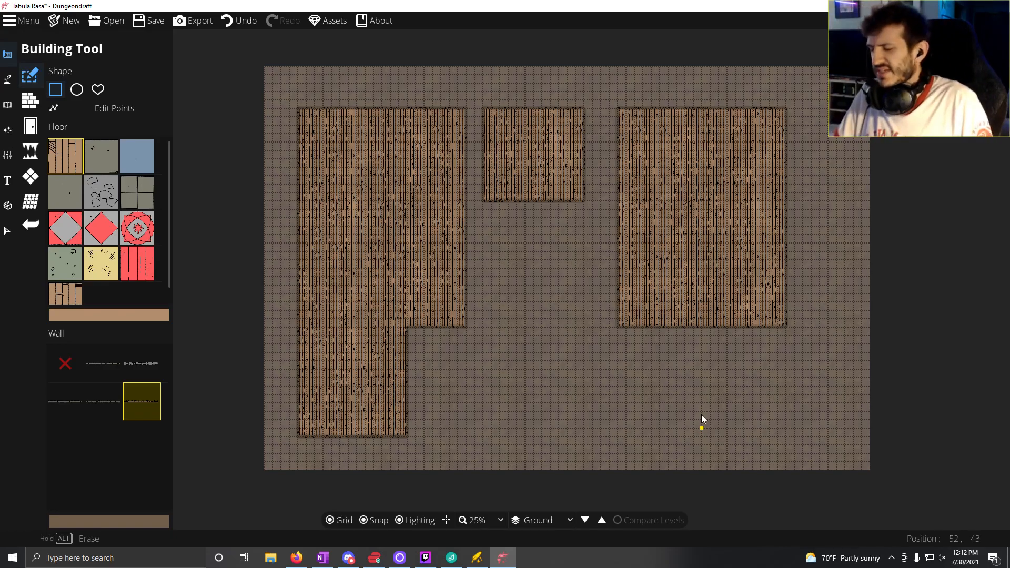
Step: Activate the Wall Tool with the Wood wall style for partitioning the western building
scroll(405, 324, up, 2)
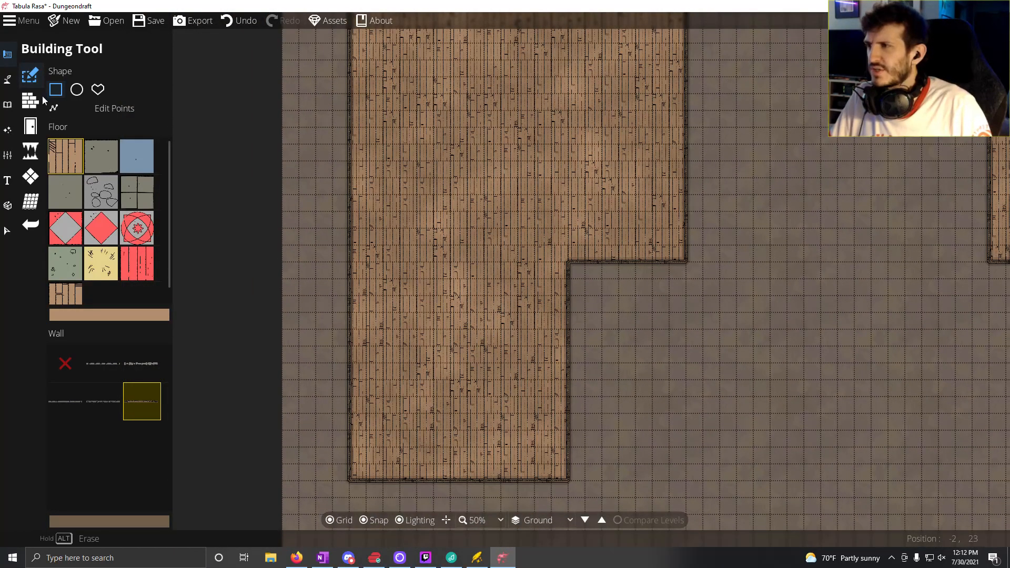
click(41, 96)
click(114, 217)
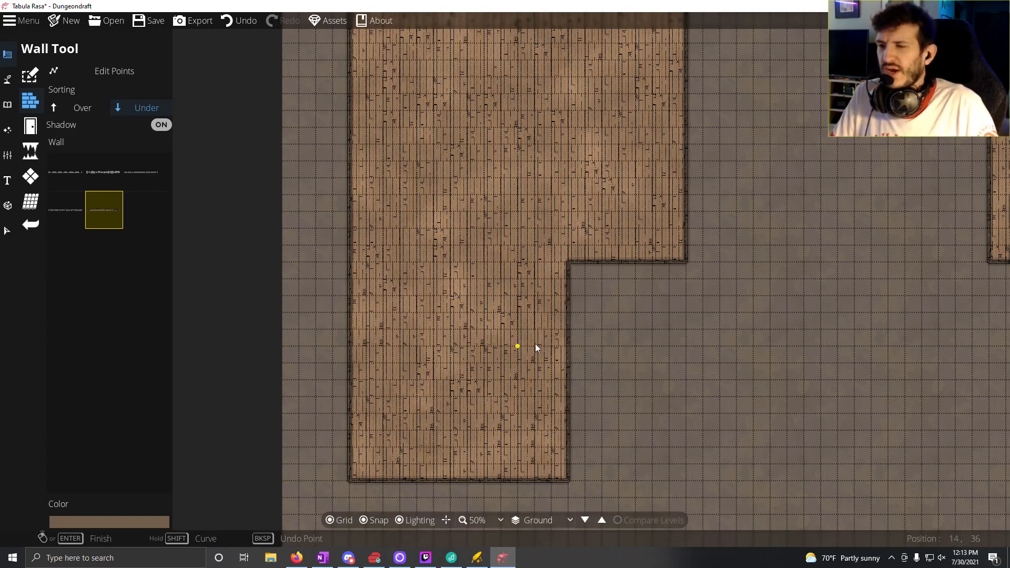
scroll(618, 301, down, 2)
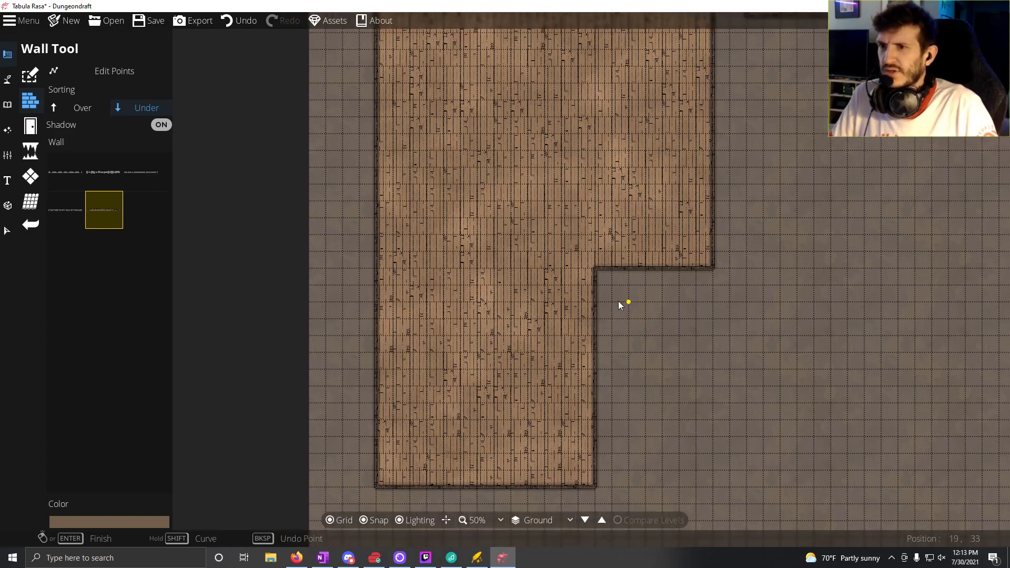
drag(579, 292, 496, 273)
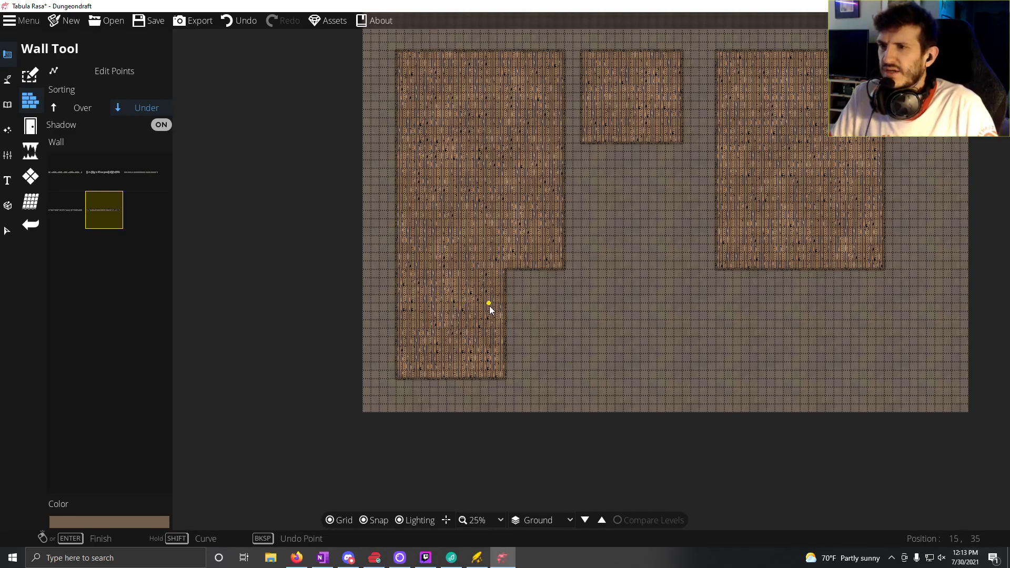
scroll(489, 305, up, 2)
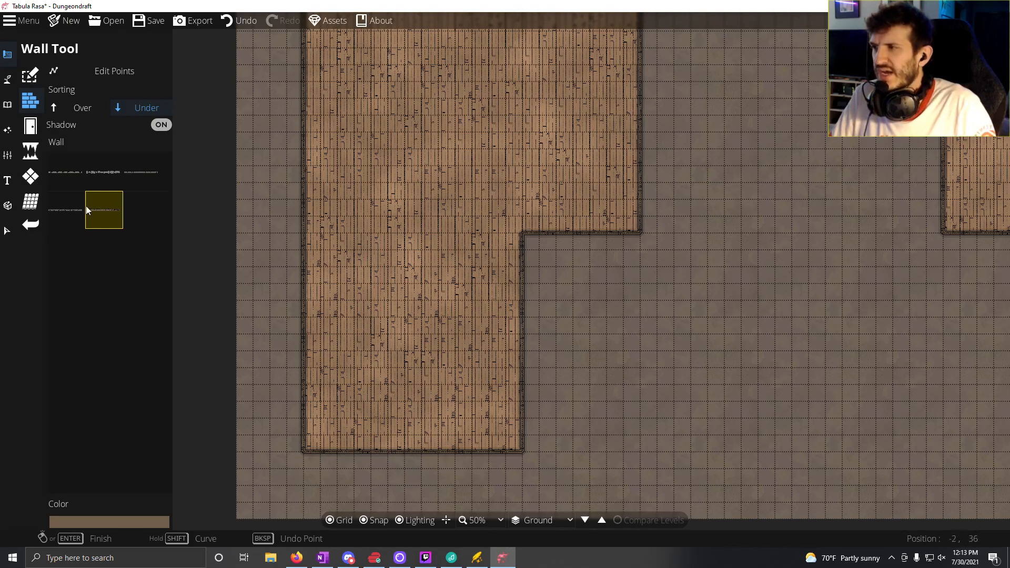
Step: Set the Portal Tool's style to a wooden door
click(30, 128)
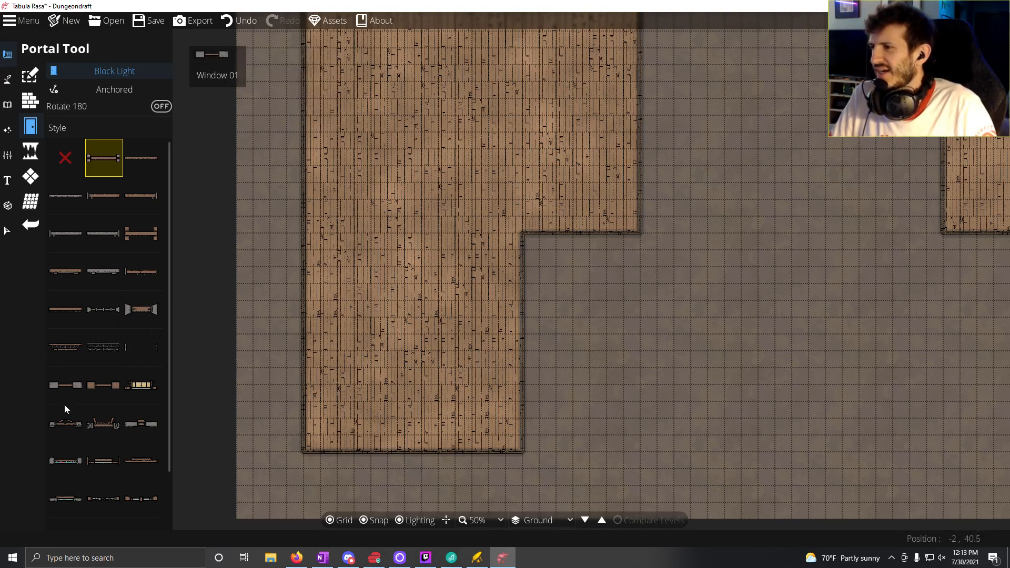
click(138, 275)
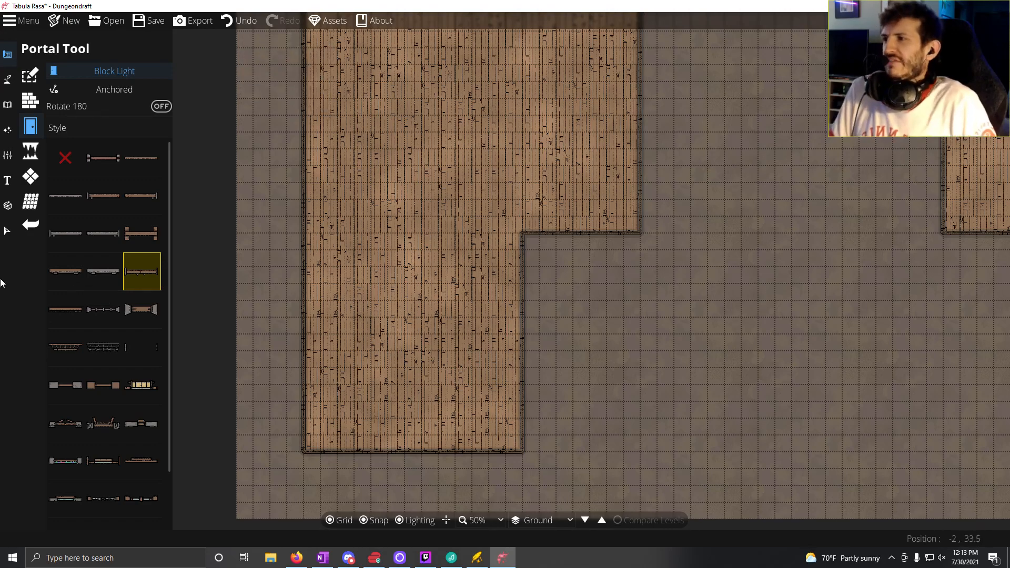
mouse_move(126, 285)
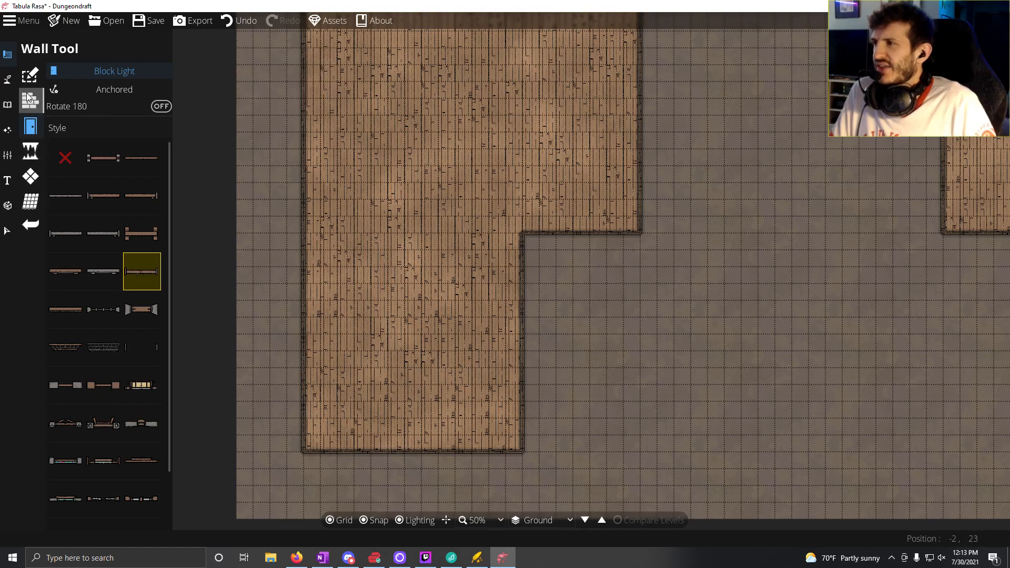
Step: Draw a 13-tile wall separating the western building's large room from its lower section
click(29, 100)
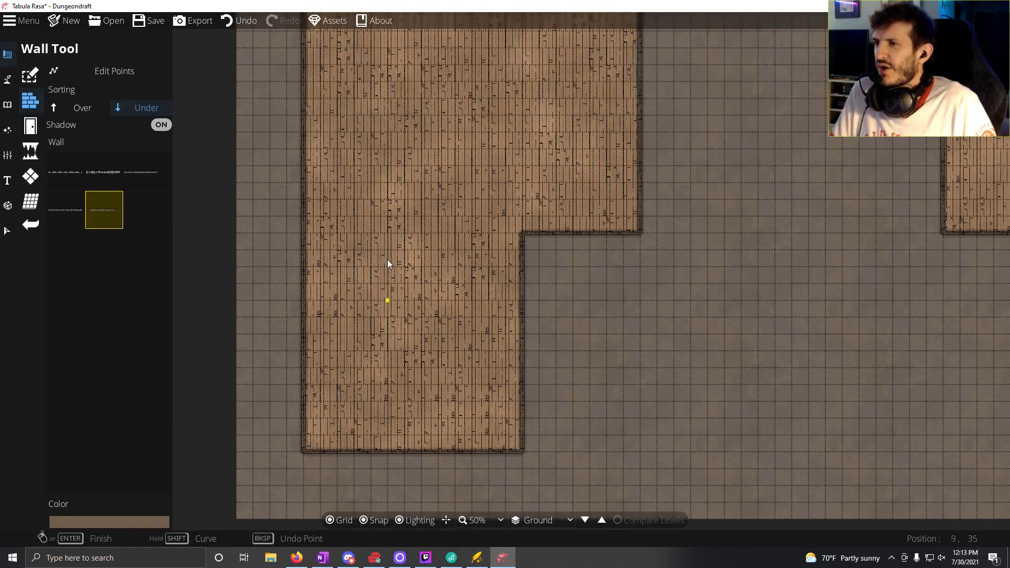
click(520, 238)
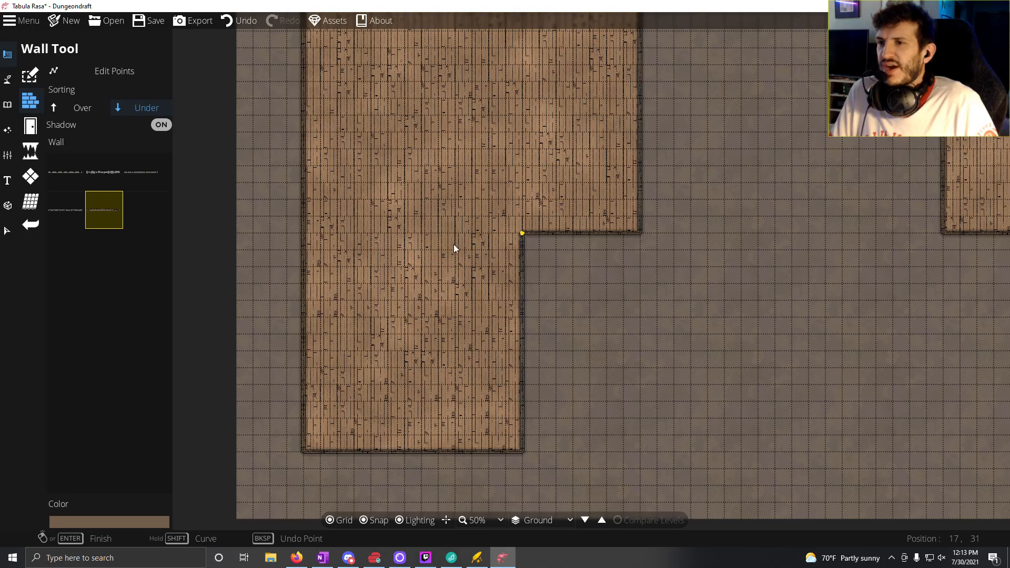
click(309, 231)
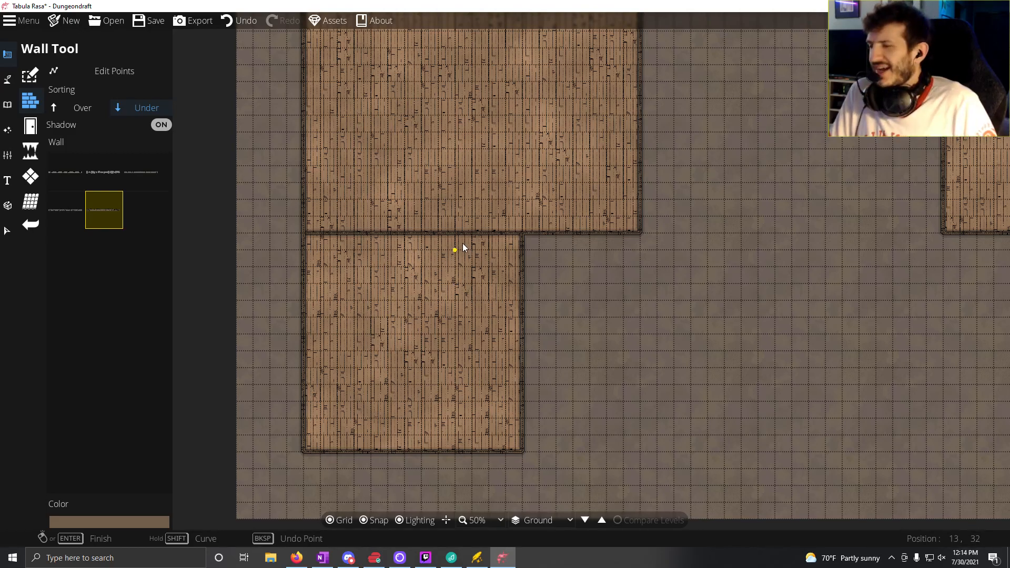
Step: Draw an L-shaped wall enclosing a 7 by 10 tile room in the large room's southeast corner
drag(463, 246, 479, 432)
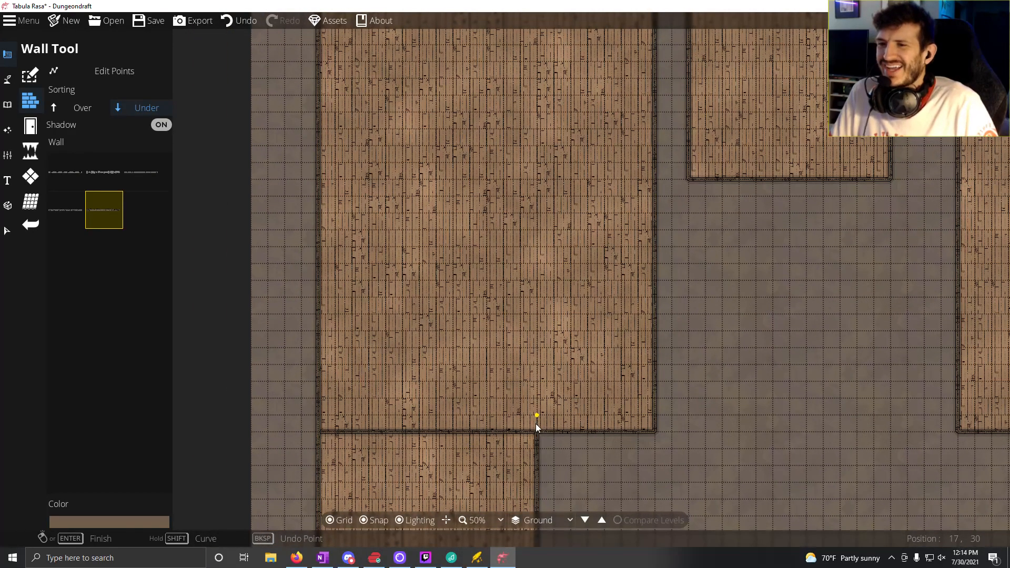
click(536, 427)
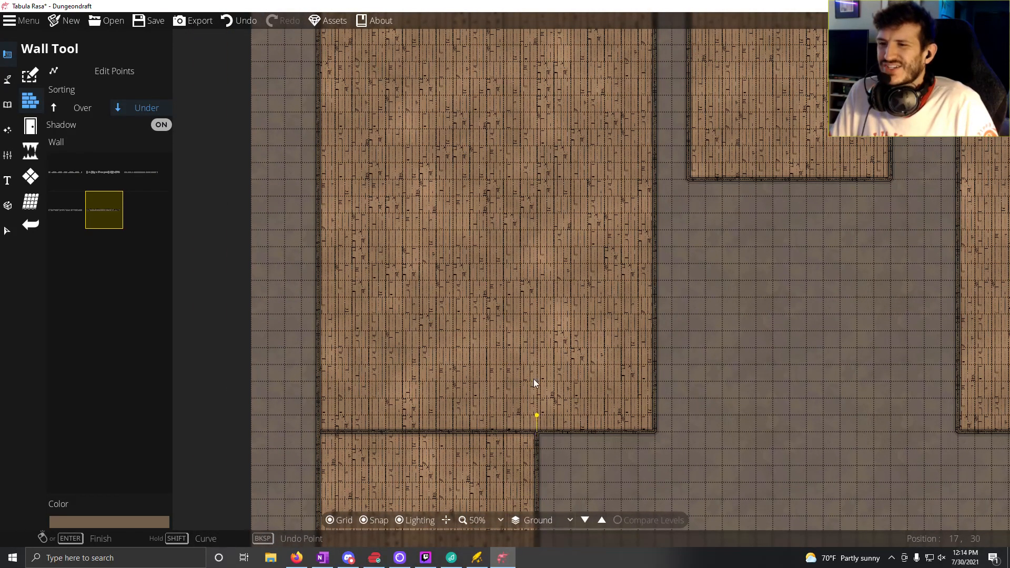
click(540, 272)
click(650, 261)
right_click(649, 261)
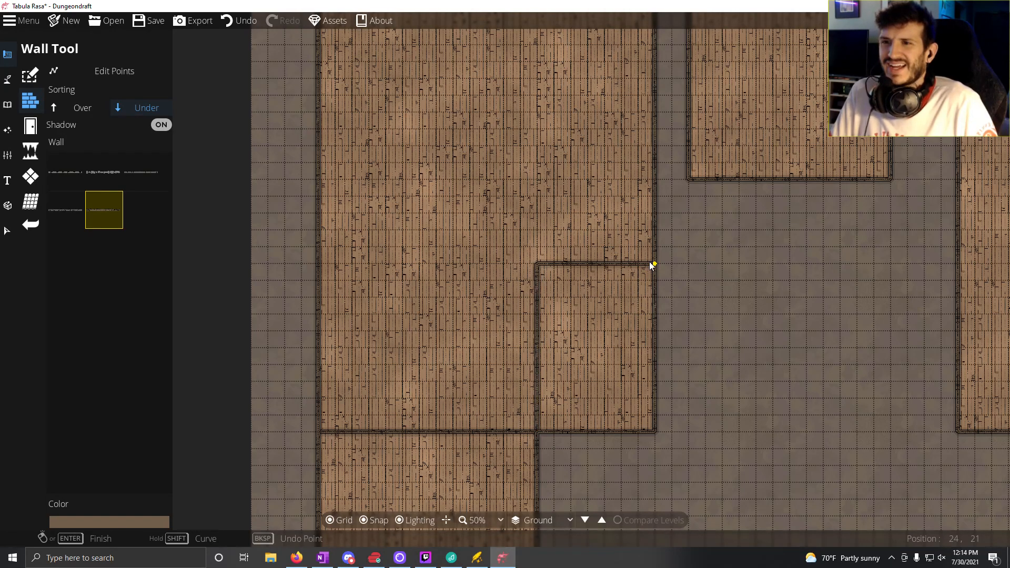
Step: Delete the L-shaped corner wall and the wall dividing the large room from the lower section by removing their points
drag(487, 309, 471, 324)
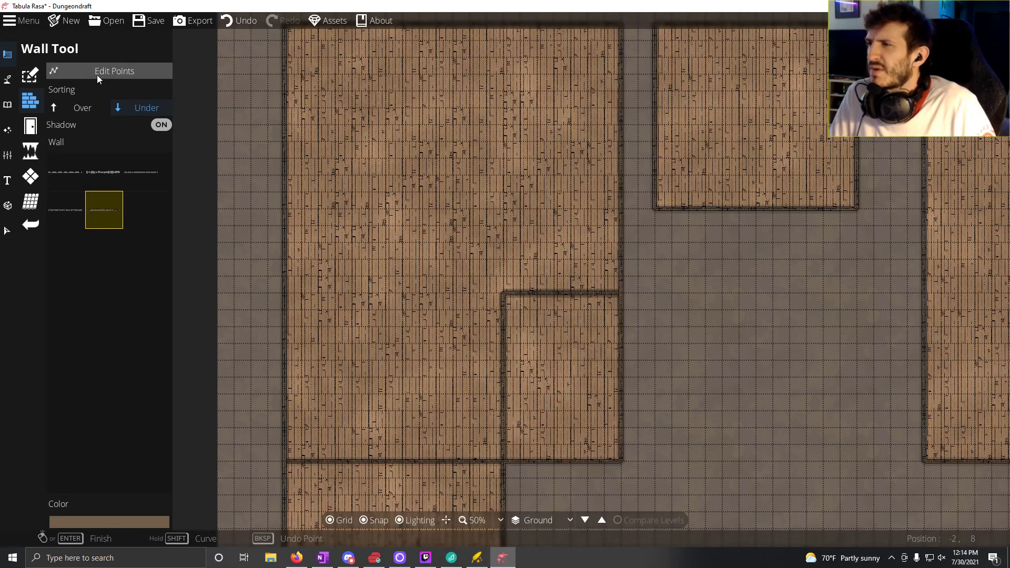
click(127, 70)
click(521, 296)
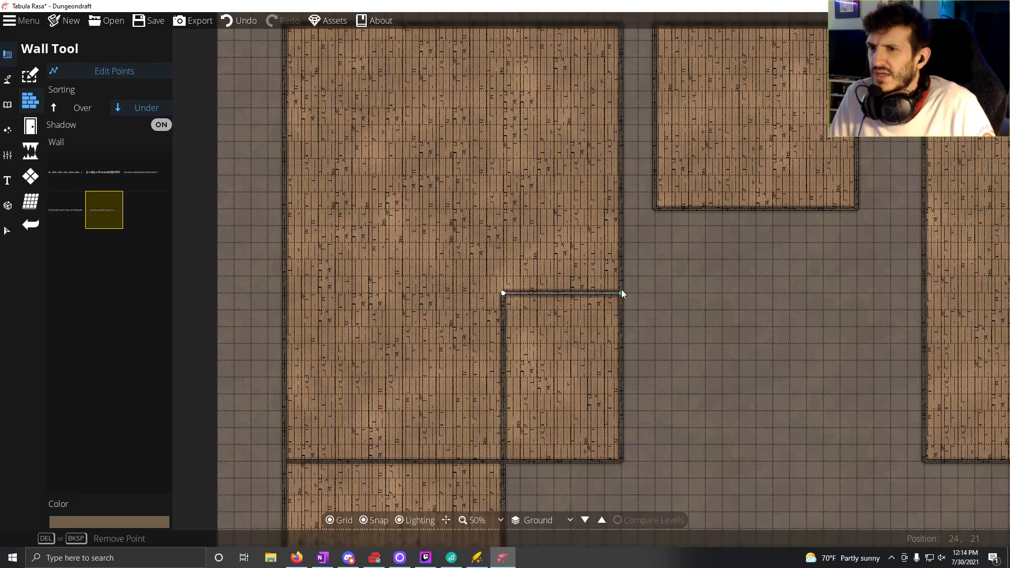
key(Delete)
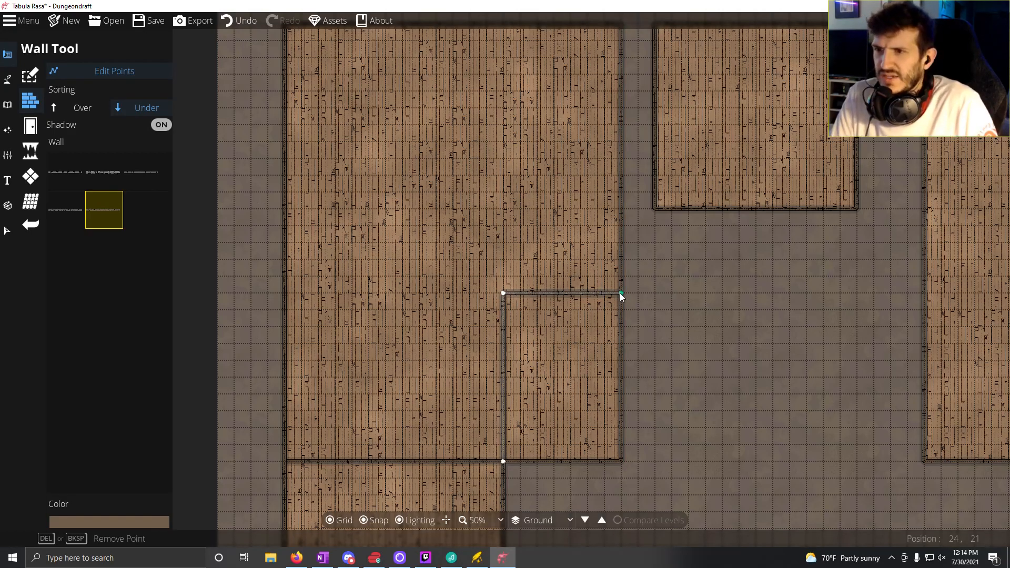
key(Delete)
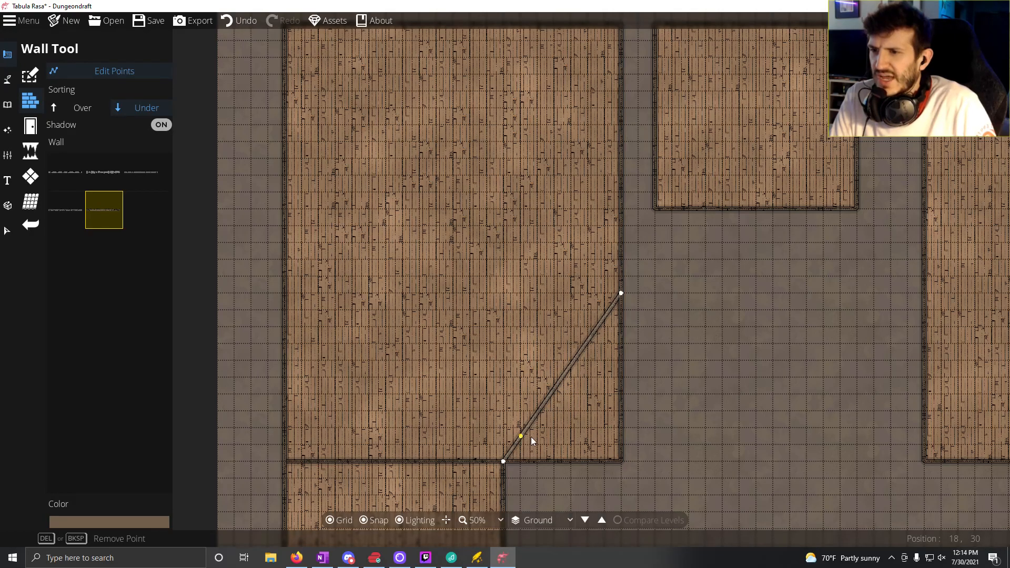
key(Delete)
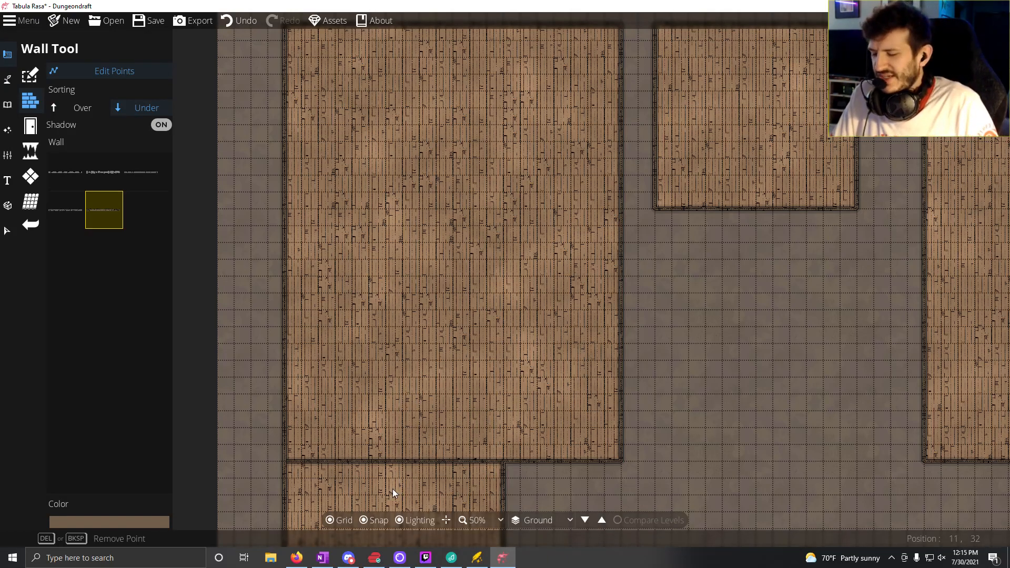
drag(393, 491, 400, 248)
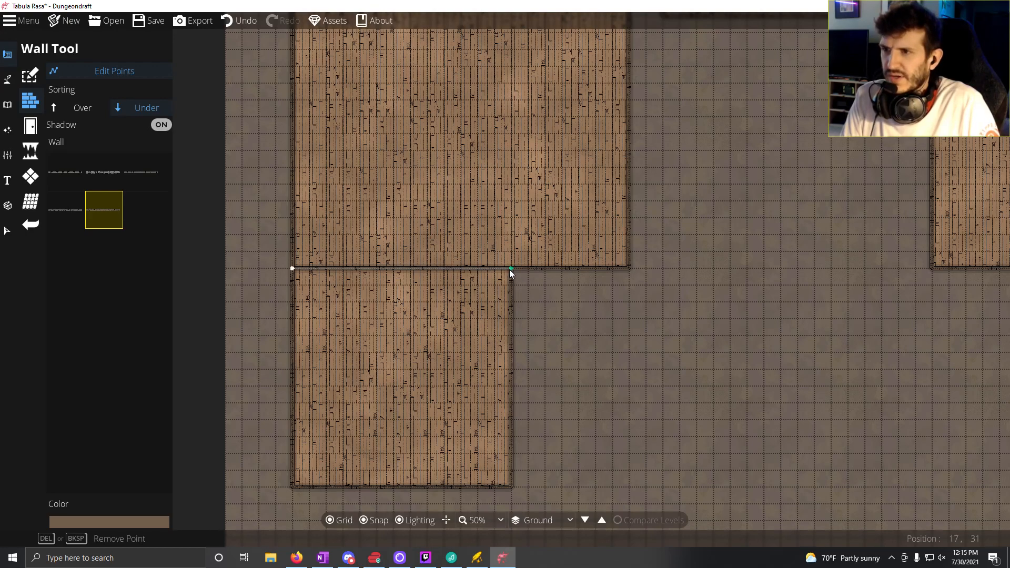
key(Delete)
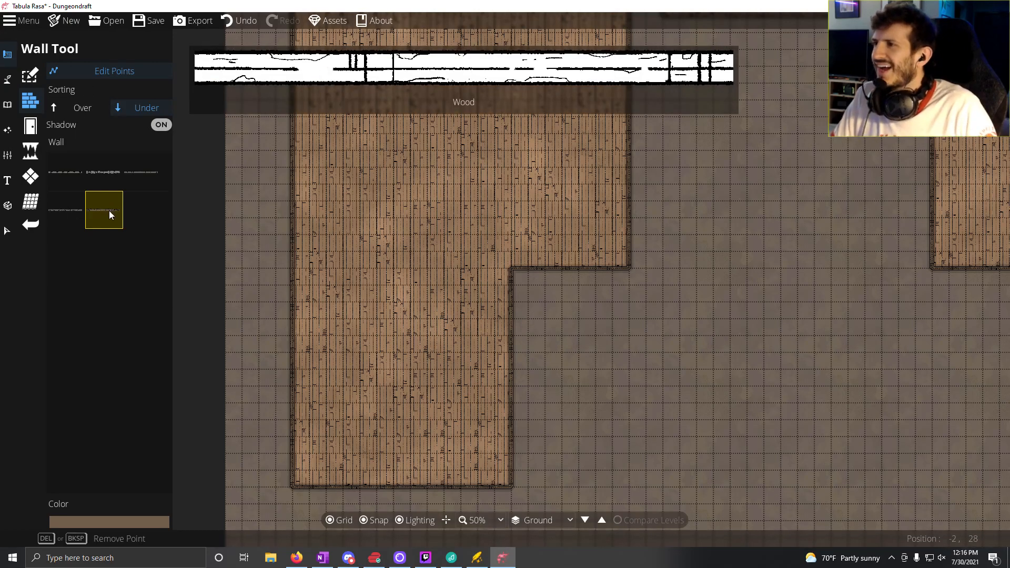
Step: Draw a 13-tile wall across the lower section, 6 tiles above its south wall
click(74, 70)
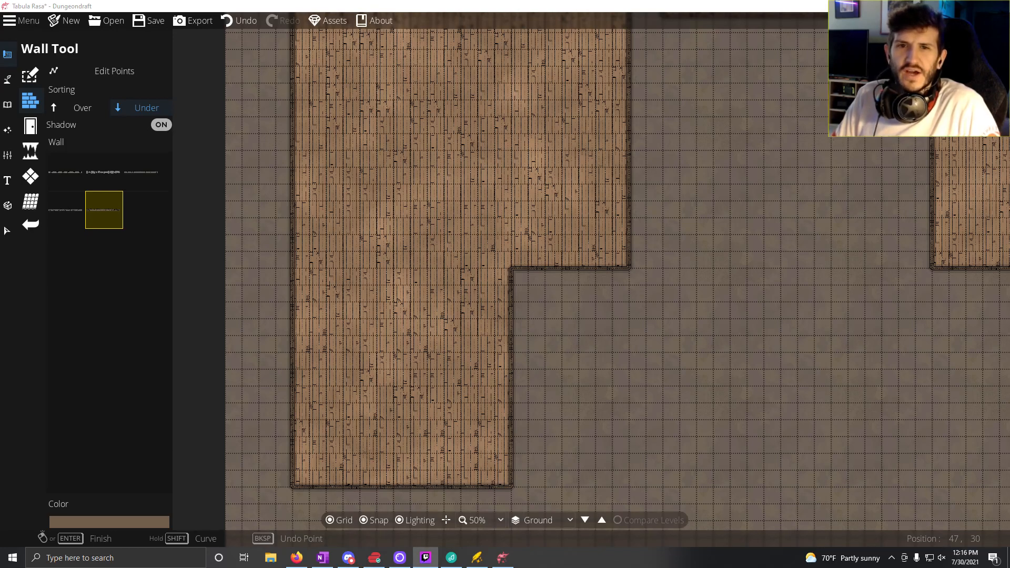
click(405, 486)
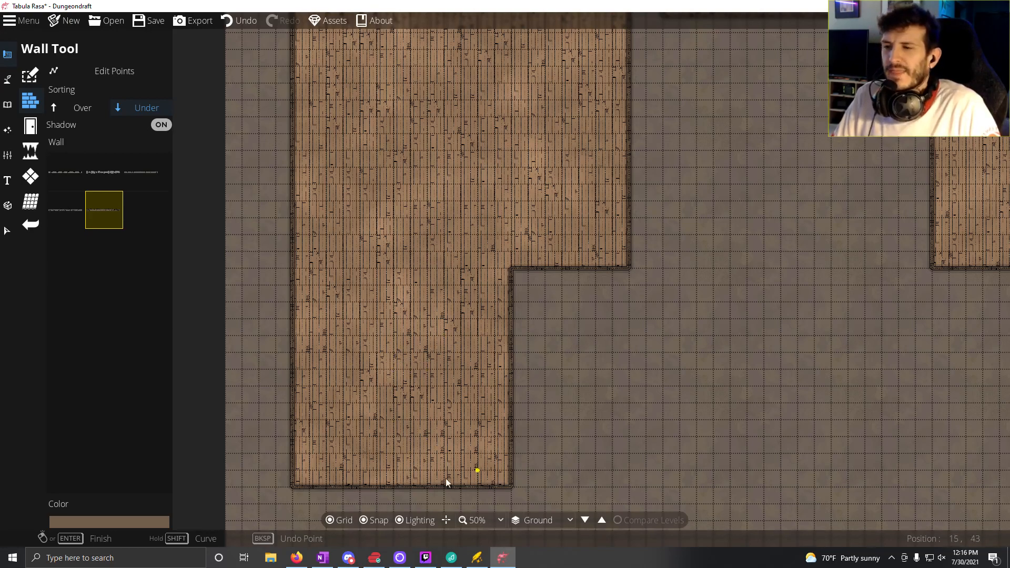
click(505, 387)
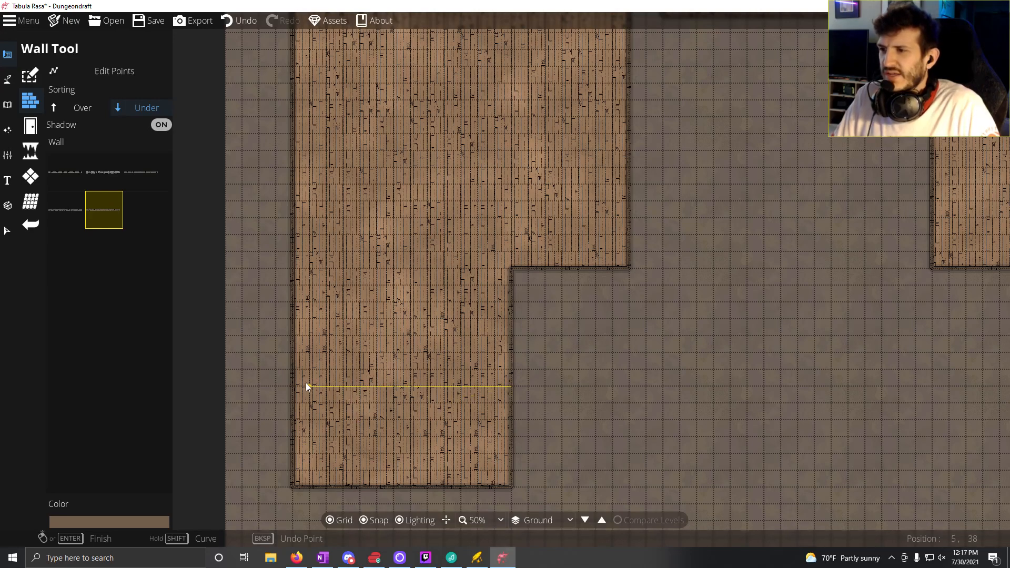
click(292, 387)
right_click(290, 386)
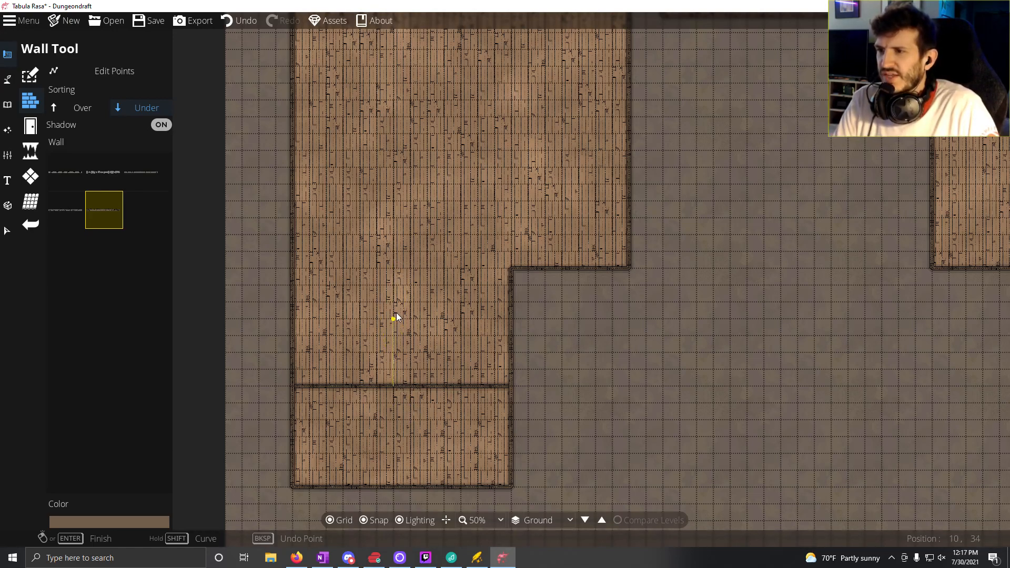
Step: Draw a stepped wall enclosing a room against the west wall, and a 6 by 2 tile L-shaped wall closing off the space beside it
click(418, 242)
right_click(298, 239)
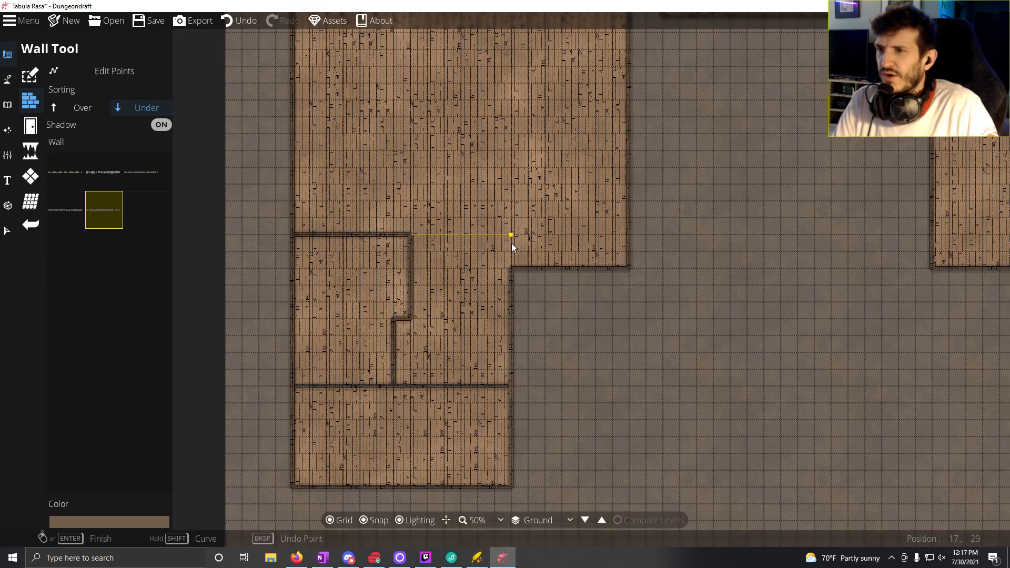
click(511, 242)
right_click(510, 268)
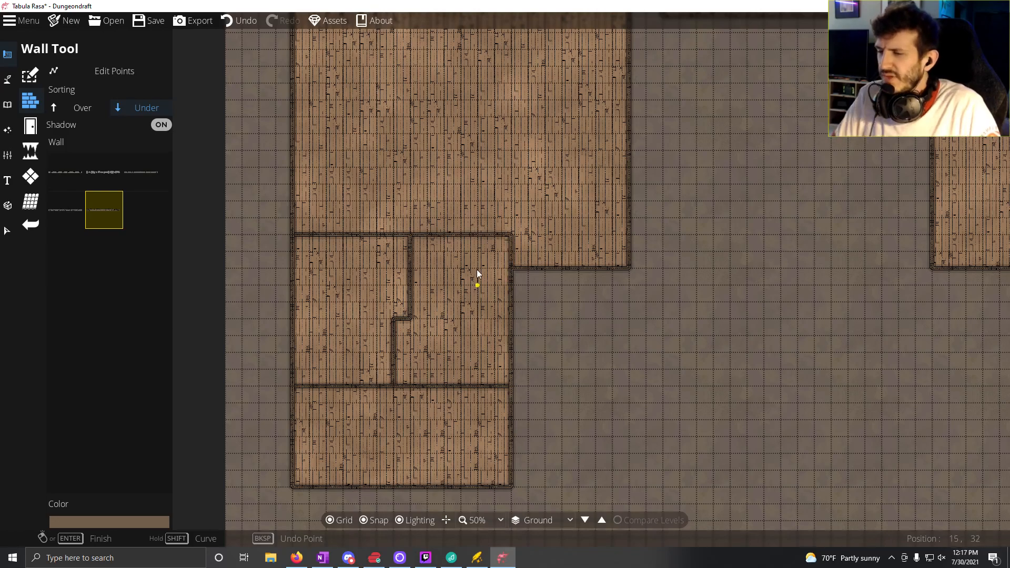
Step: Delete the L-shaped wall that closes off the eastern space beside the stepped room by removing its points
drag(422, 207, 418, 360)
drag(472, 219, 416, 342)
drag(516, 324, 542, 154)
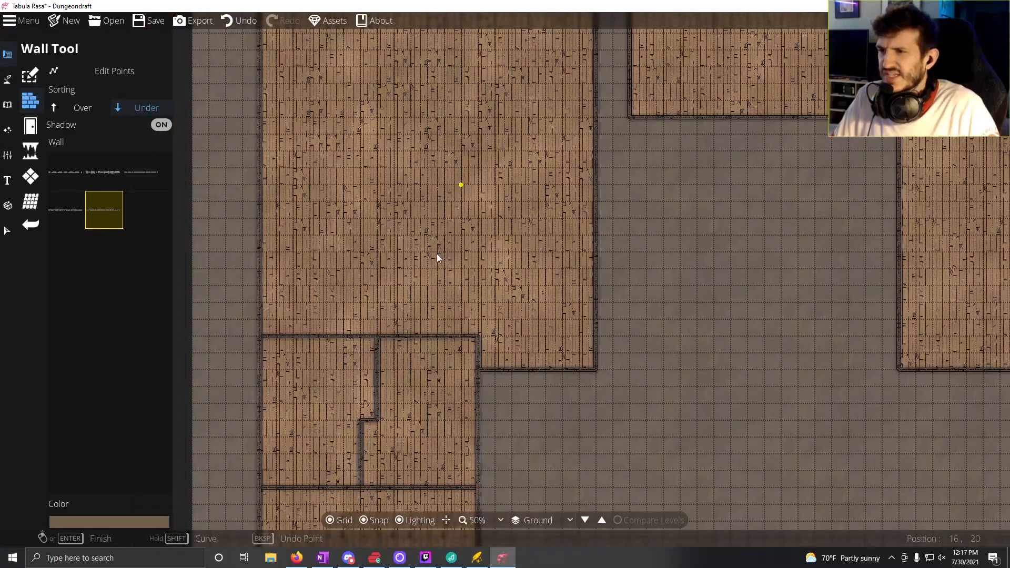
drag(437, 257, 595, 363)
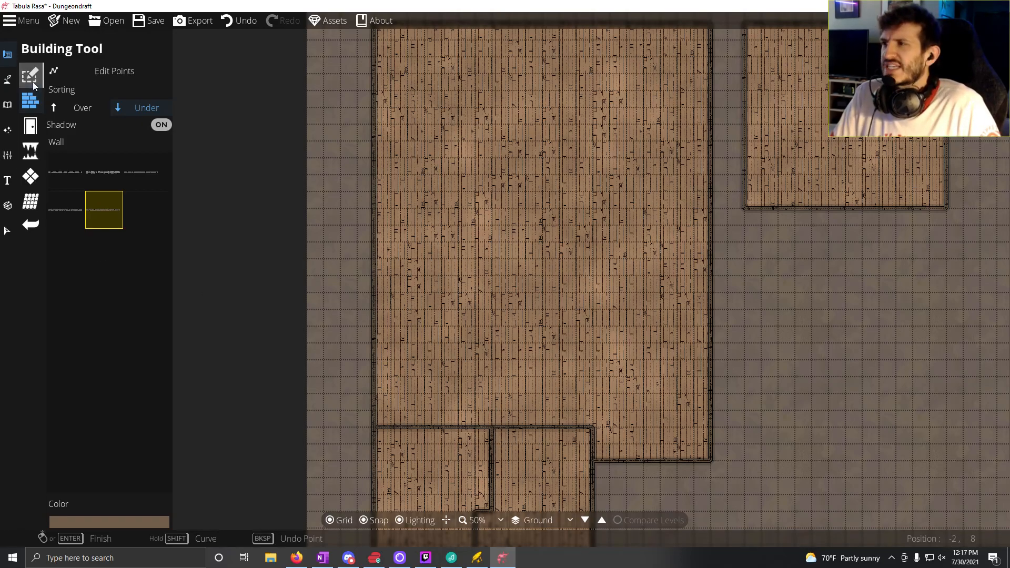
click(79, 72)
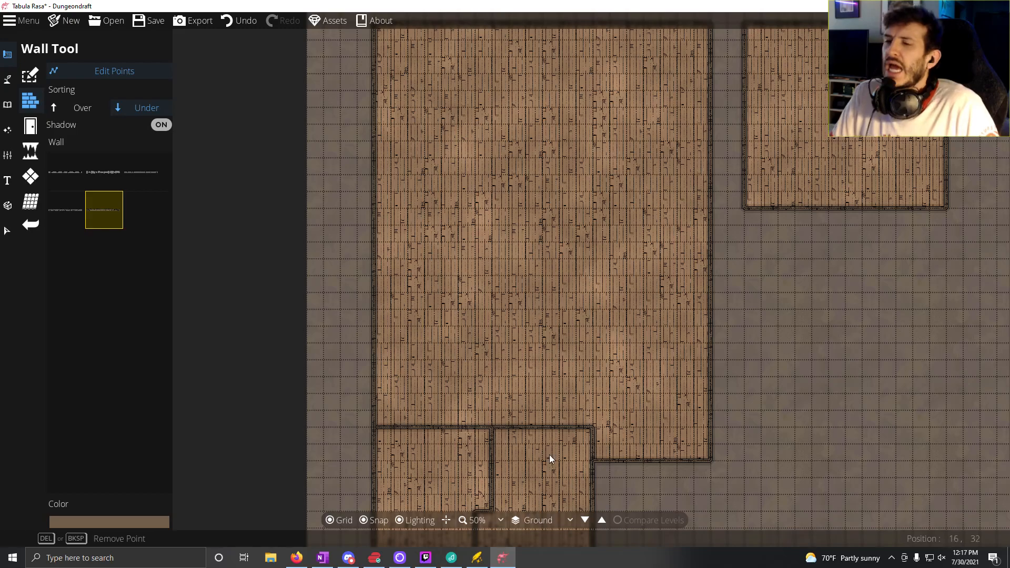
drag(511, 417, 507, 267)
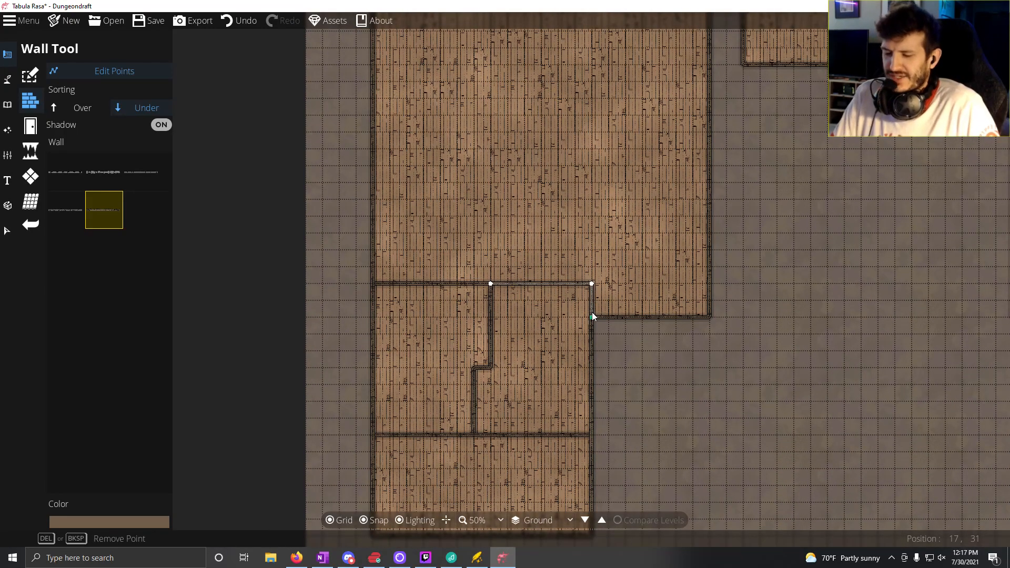
key(Delete)
Step: Delete the stepped wall and the straight wall across the lower section of the western building by removing their points
key(Delete)
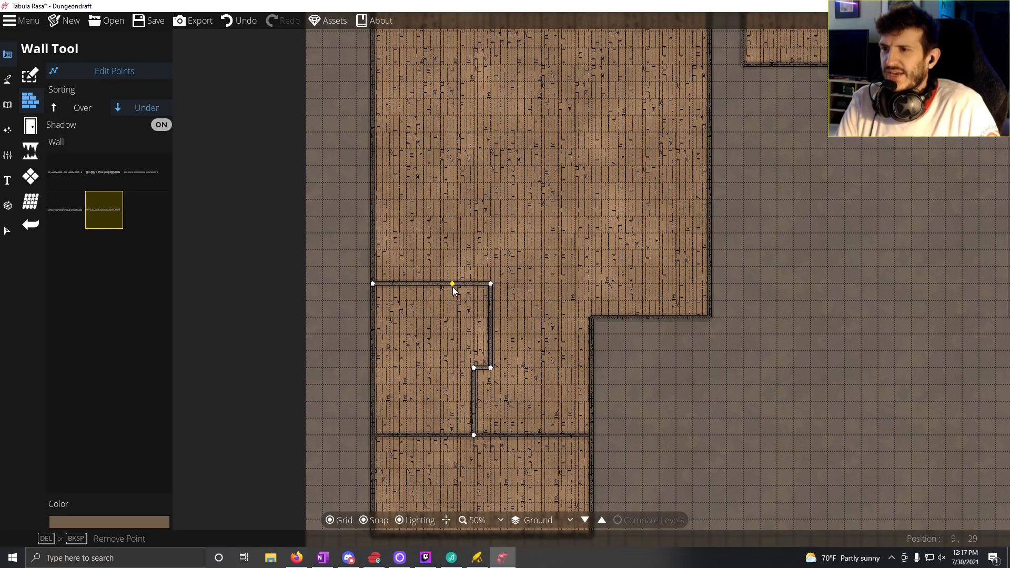
key(Delete)
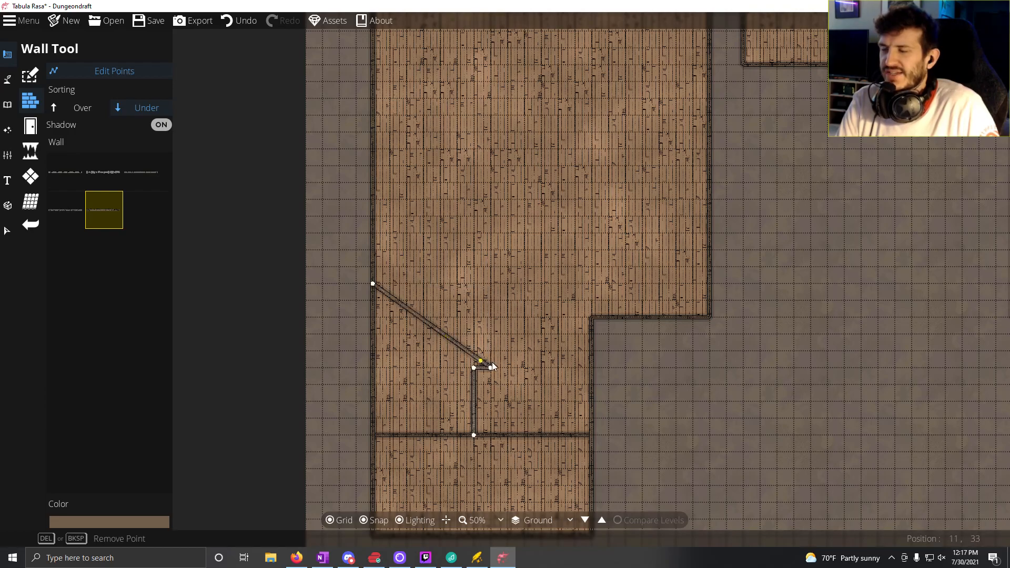
key(Delete)
key(Delete)
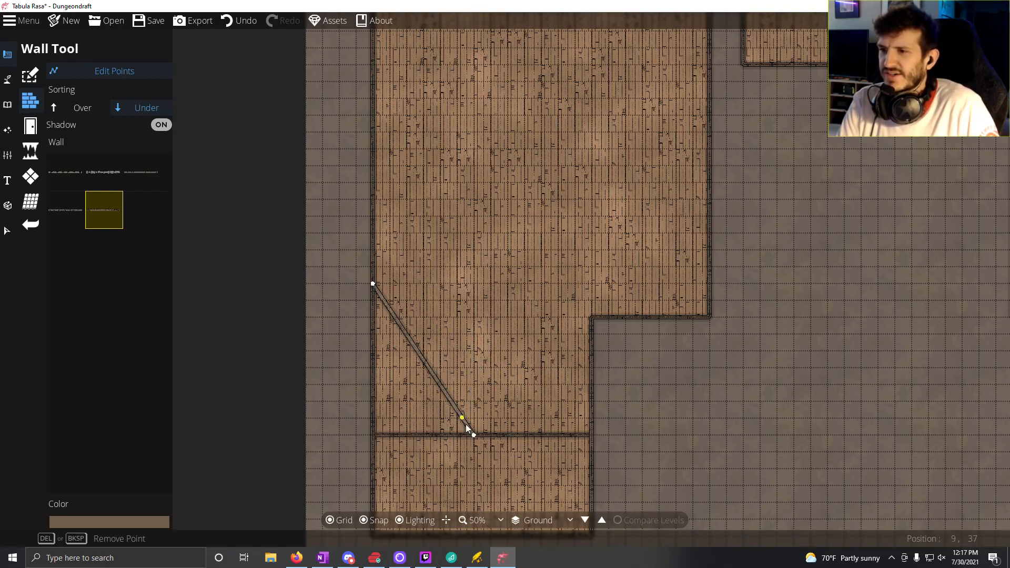
key(Delete)
key(Delete)
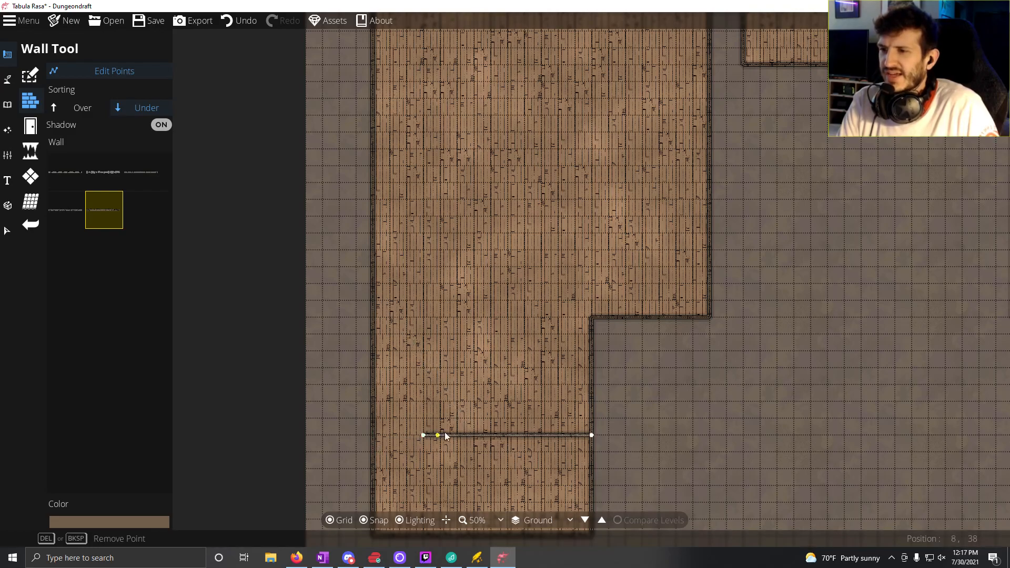
key(Delete)
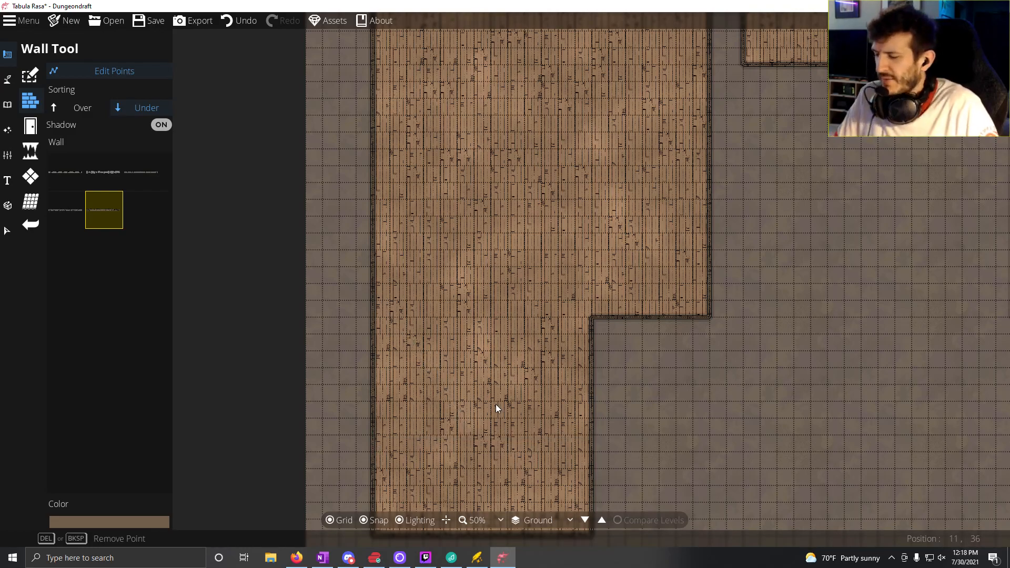
Step: Extend the western building with a 7 by 6 tile wooden floor area in the upper part of its southeast notch
drag(459, 388, 548, 258)
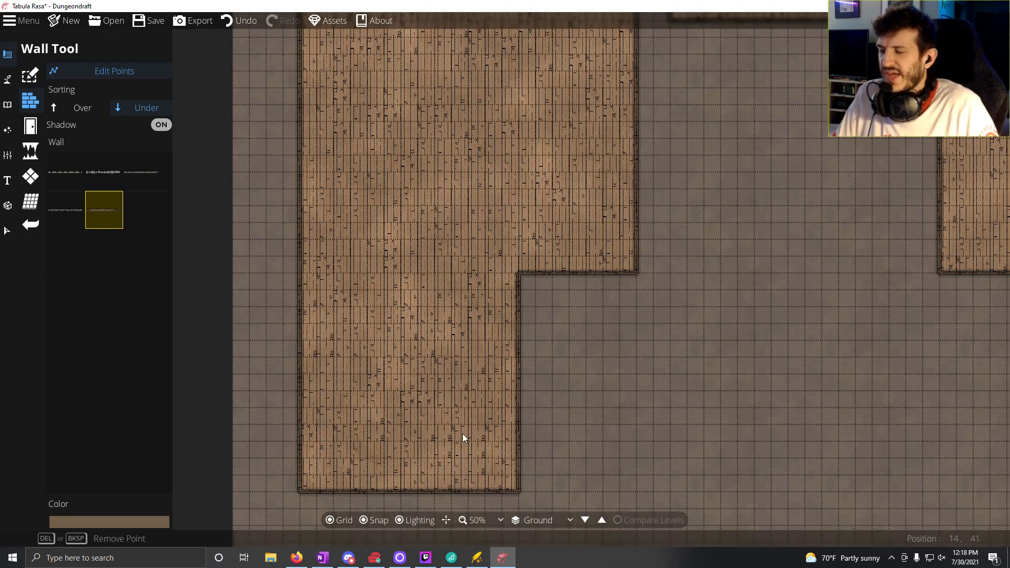
scroll(499, 307, down, 2)
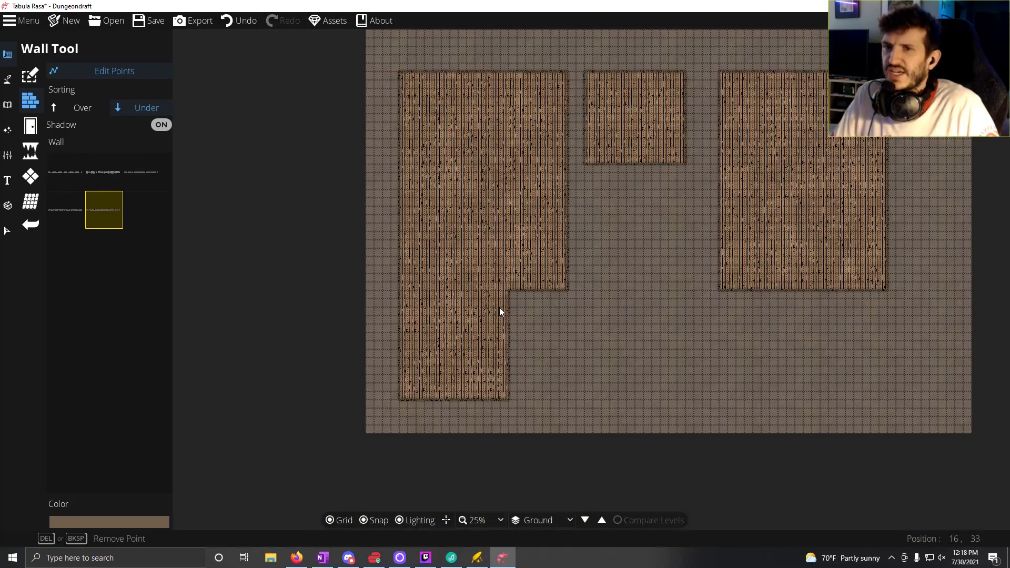
scroll(500, 307, up, 1)
drag(546, 279, 561, 331)
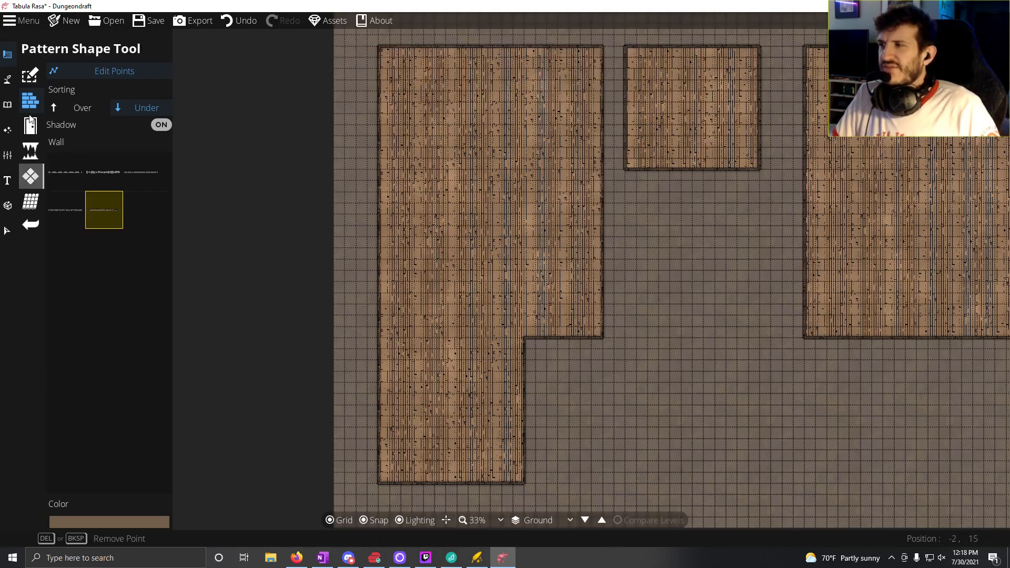
click(33, 73)
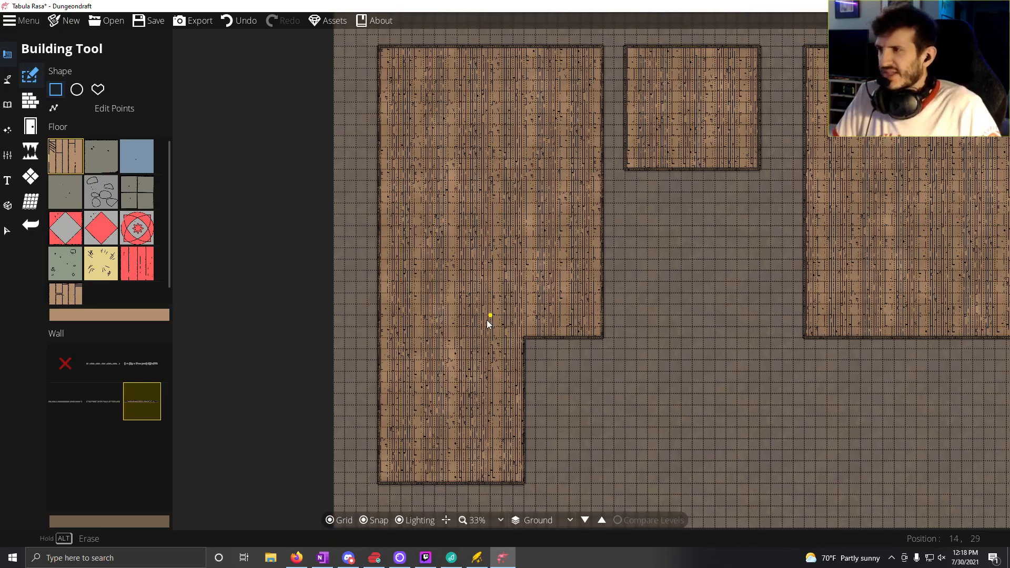
drag(523, 339, 601, 412)
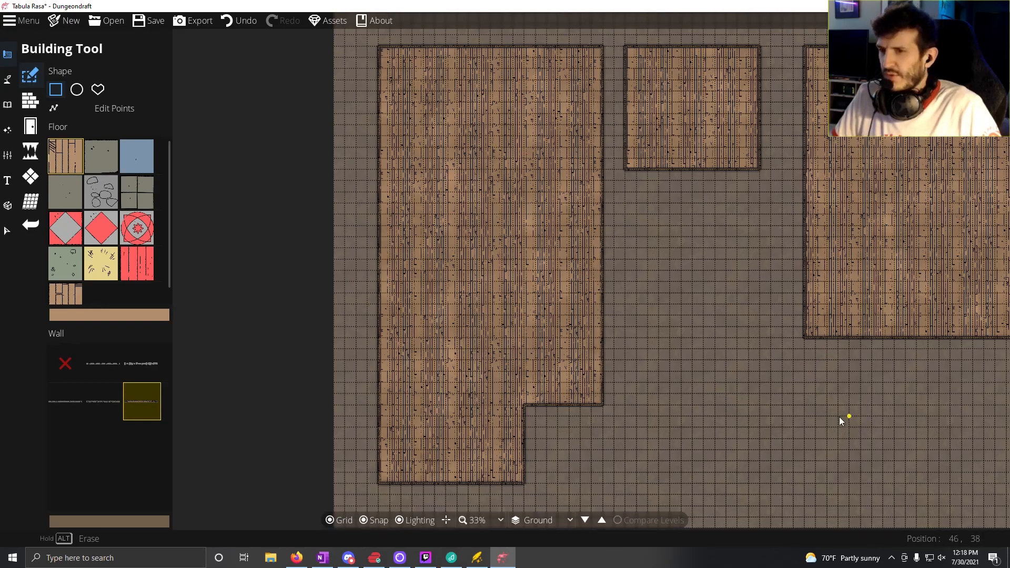
Step: Extend the large eastern room 6 tiles south across its full width with the same wooden floor
drag(794, 409, 648, 393)
drag(634, 312, 866, 379)
drag(248, 341, 453, 357)
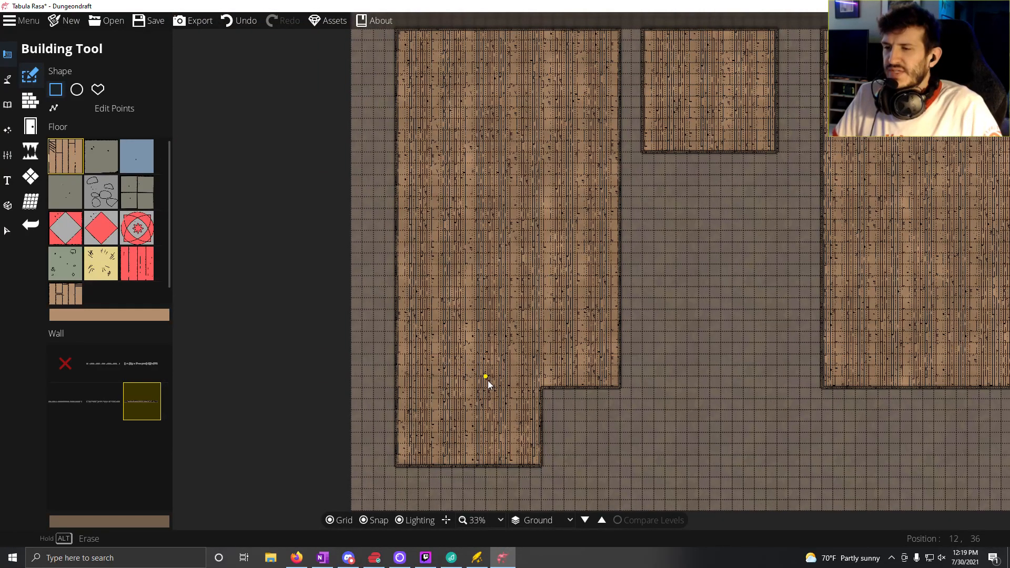
Step: Draw an L-shaped wall from the western building's inner corner, 5 tiles north and 13 tiles west to the outer wall
scroll(488, 381, up, 2)
scroll(488, 381, down, 1)
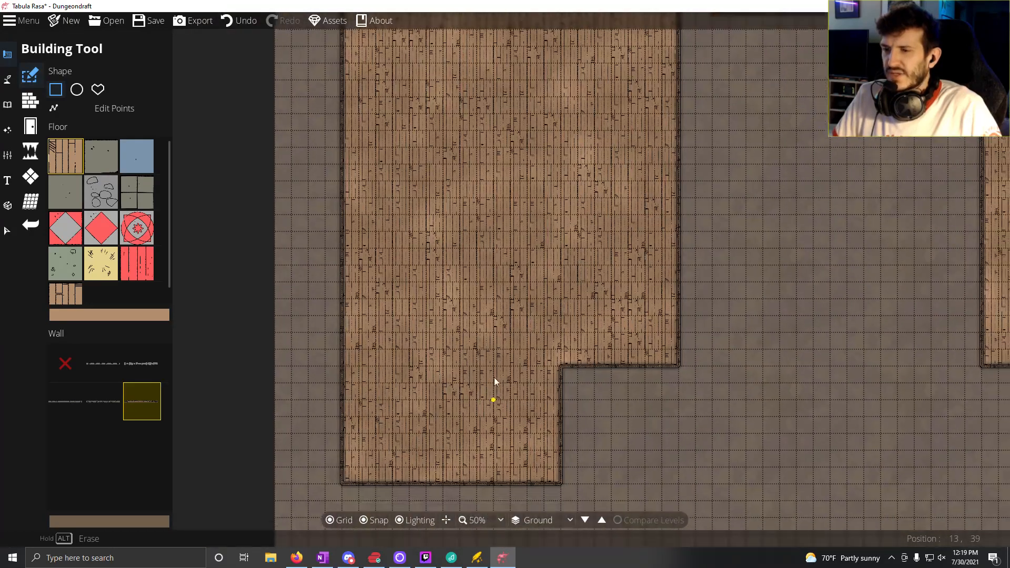
drag(494, 378, 462, 349)
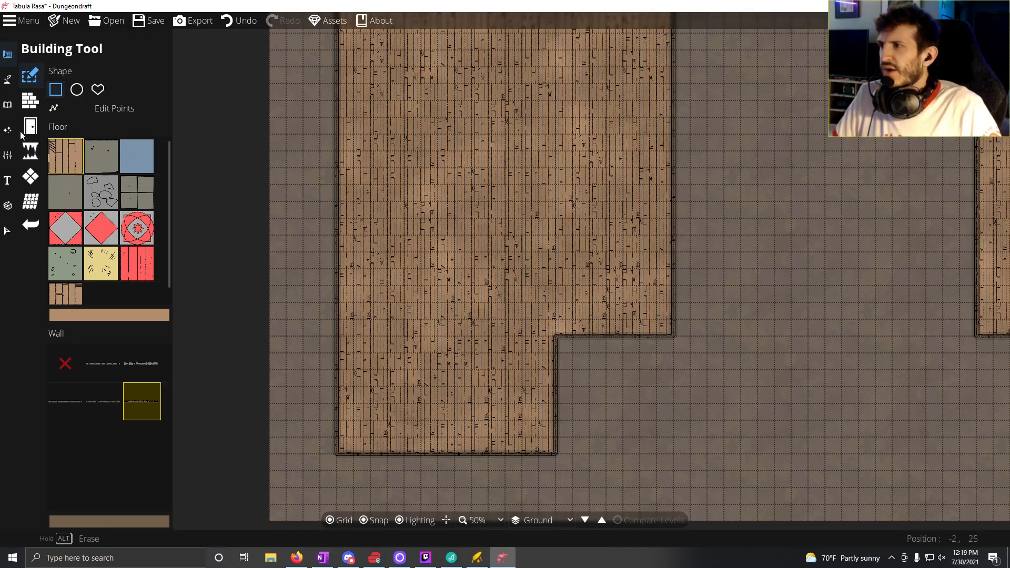
click(111, 107)
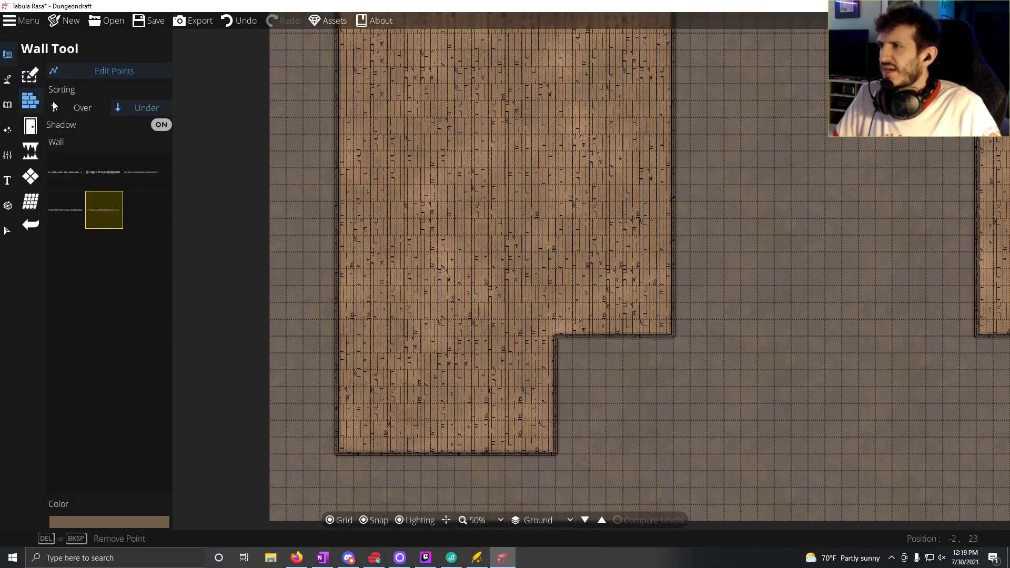
click(107, 74)
click(603, 327)
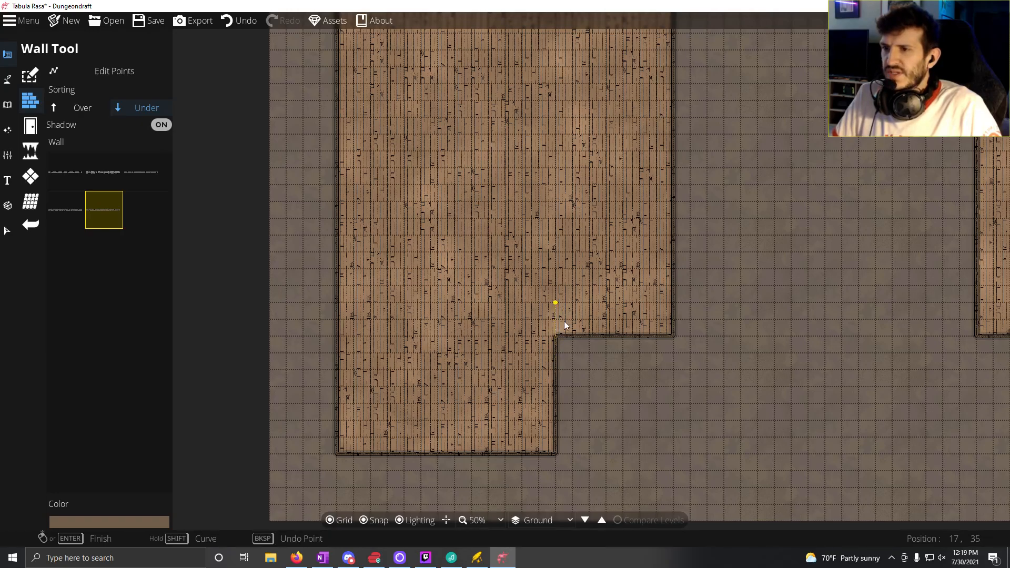
click(556, 255)
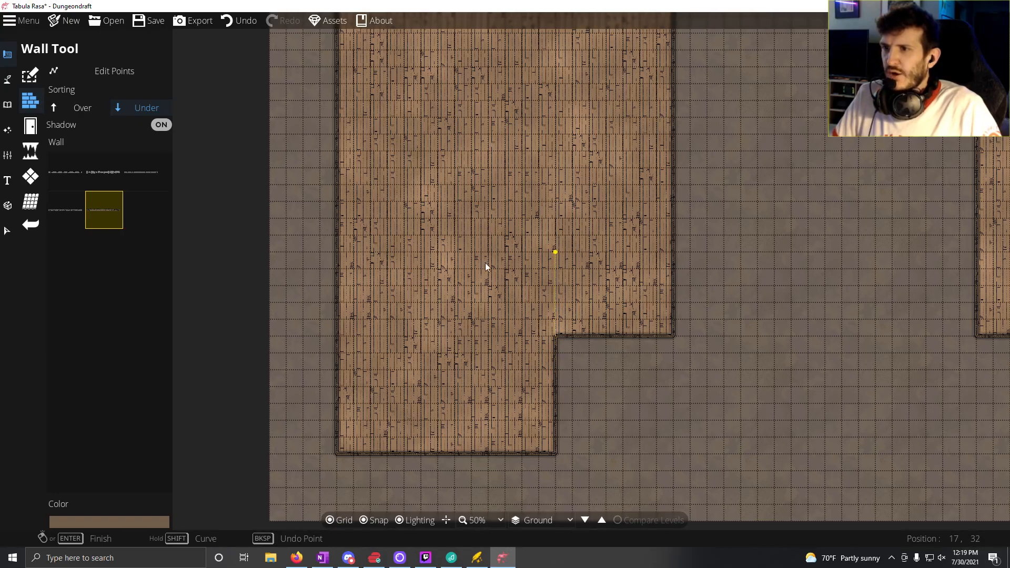
click(357, 267)
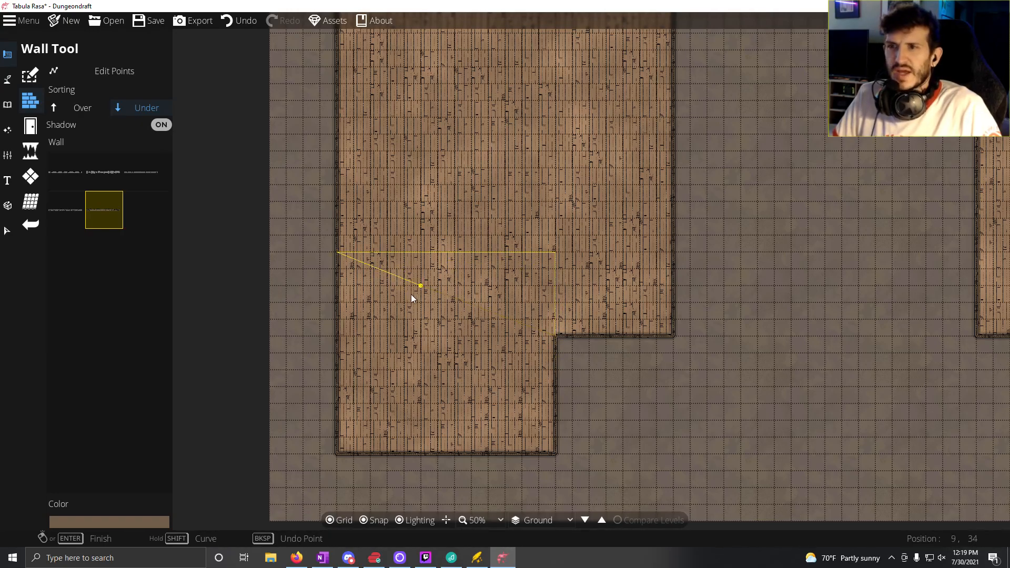
click(336, 253)
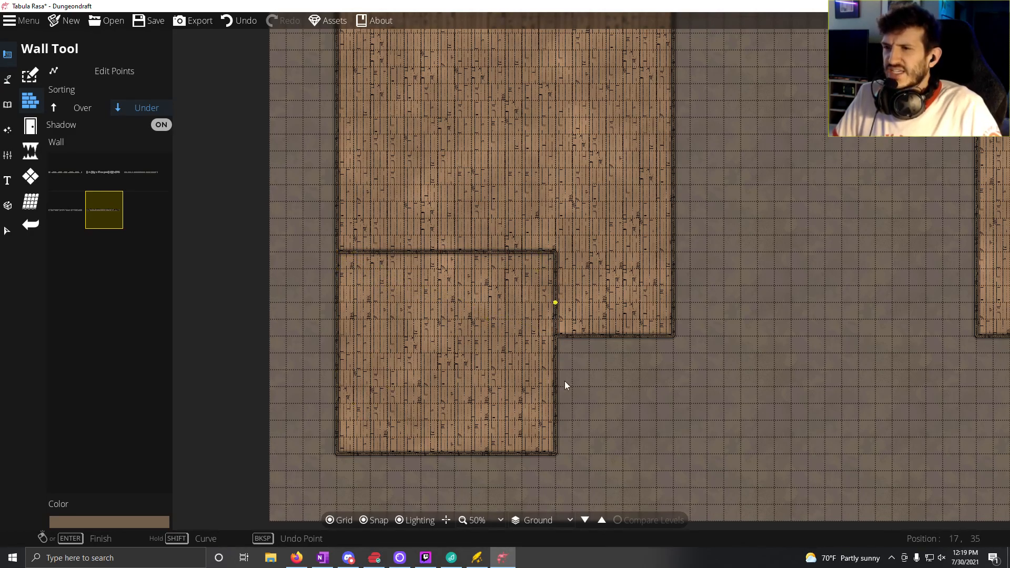
Step: Draw an L-shaped wall enclosing a 13 by 8 tile room in the southwest corner of the large eastern room
drag(738, 270, 472, 302)
drag(892, 293, 608, 288)
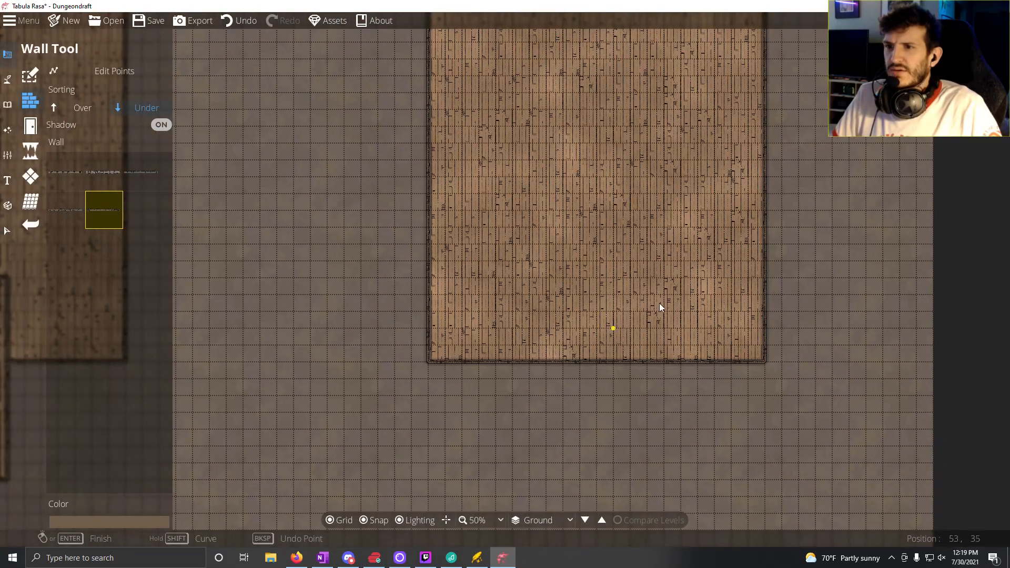
drag(523, 300, 775, 248)
scroll(775, 248, down, 1)
mouse_move(709, 269)
mouse_down()
mouse_move(600, 267)
mouse_move(676, 347)
mouse_up()
drag(400, 302, 464, 289)
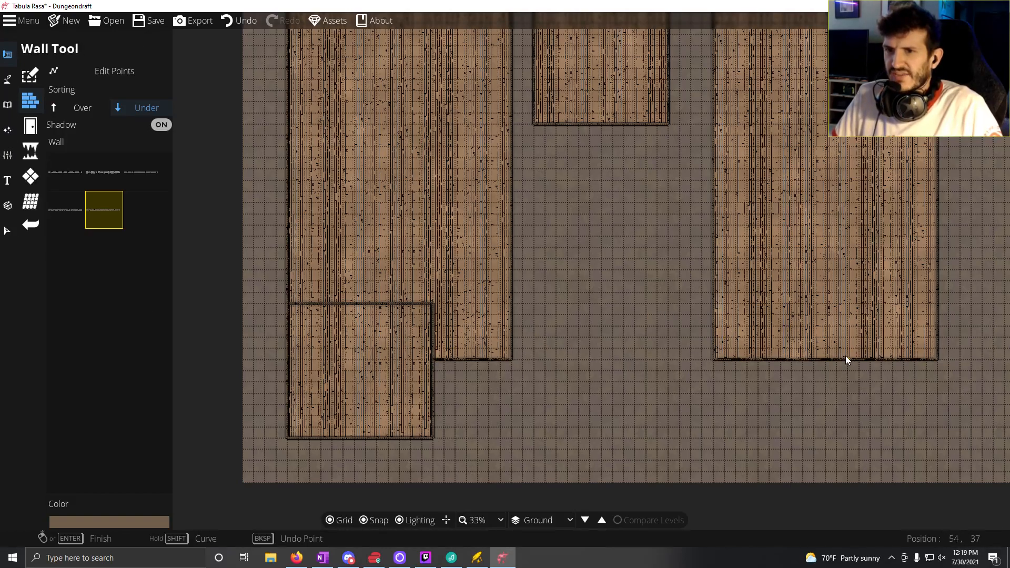
click(431, 359)
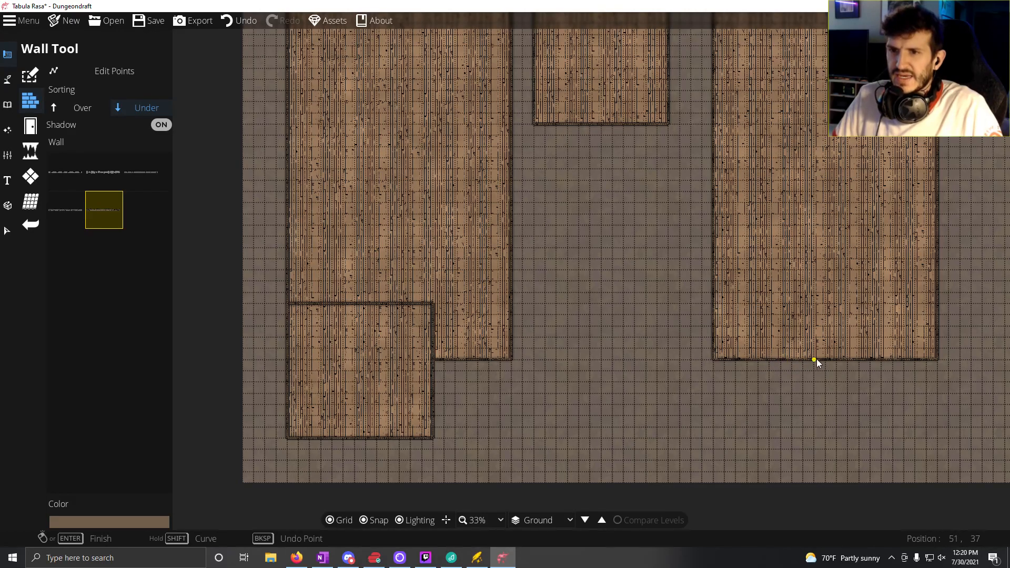
click(856, 350)
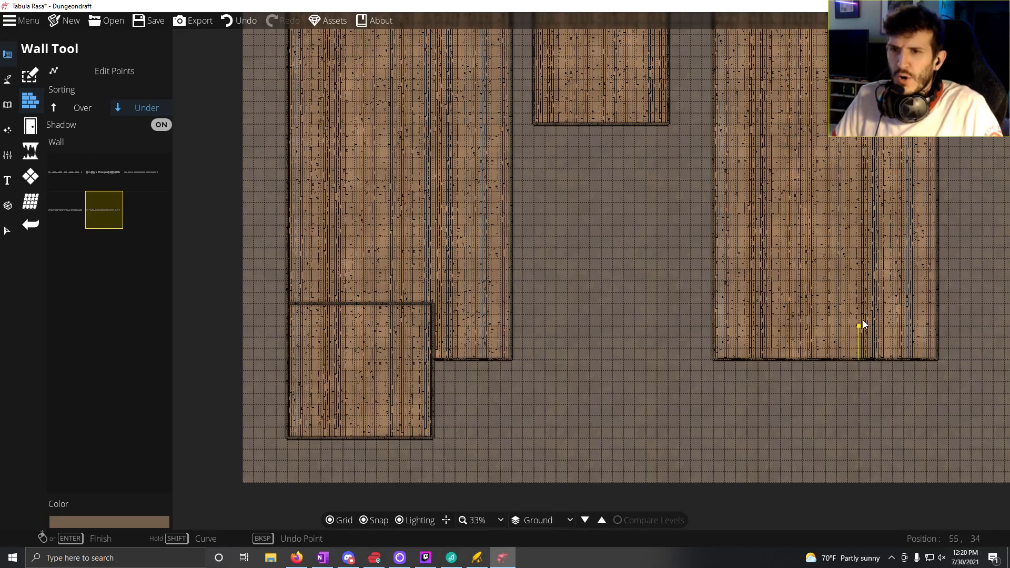
click(860, 269)
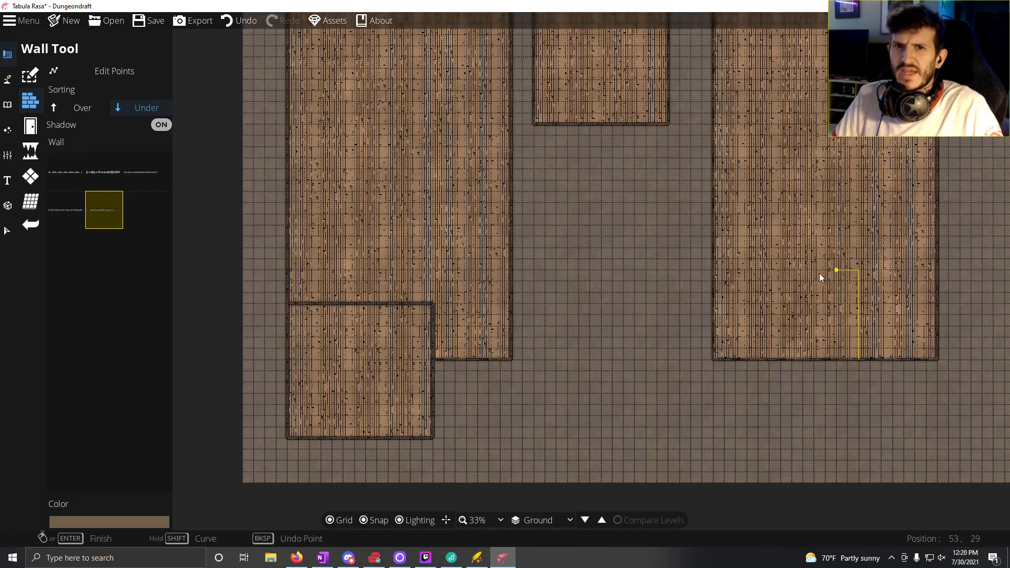
click(714, 270)
right_click(713, 271)
Step: Build a 12 by 17 tile room with grey cobbled flooring and grey walls, 3 tiles below the small middle room
drag(686, 361, 545, 367)
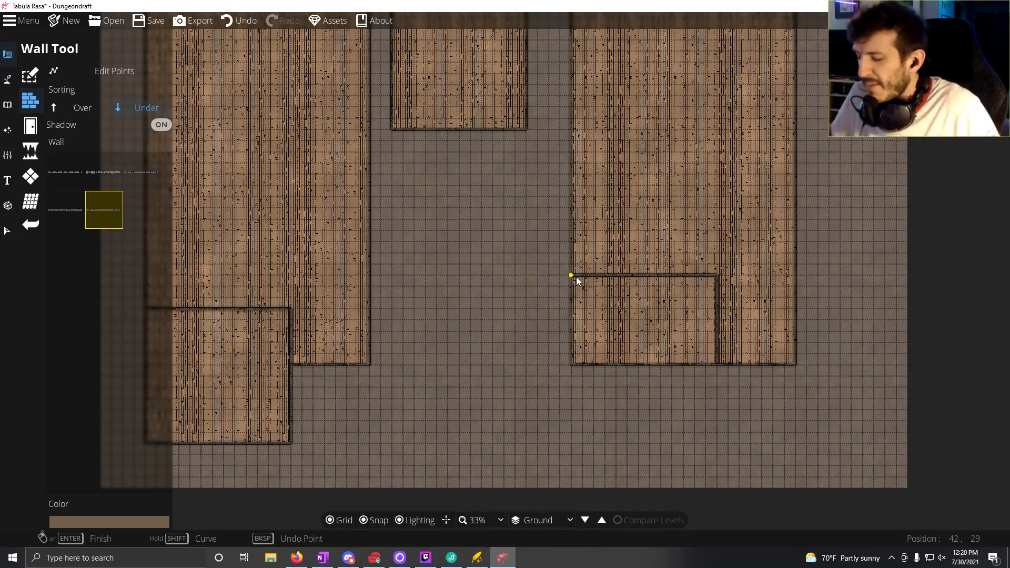
drag(357, 319, 464, 297)
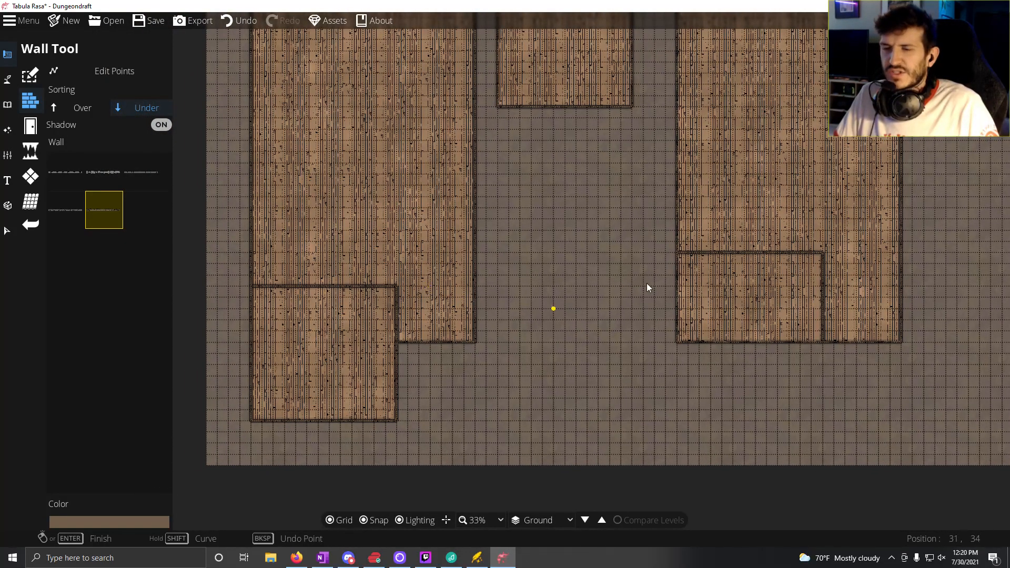
drag(384, 279, 438, 379)
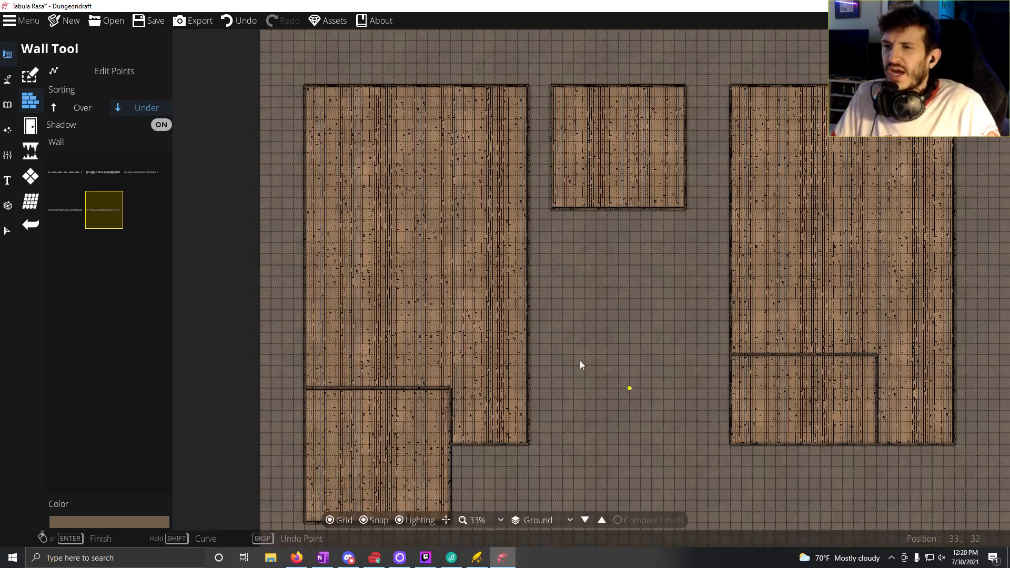
drag(580, 361, 412, 267)
drag(495, 236, 588, 332)
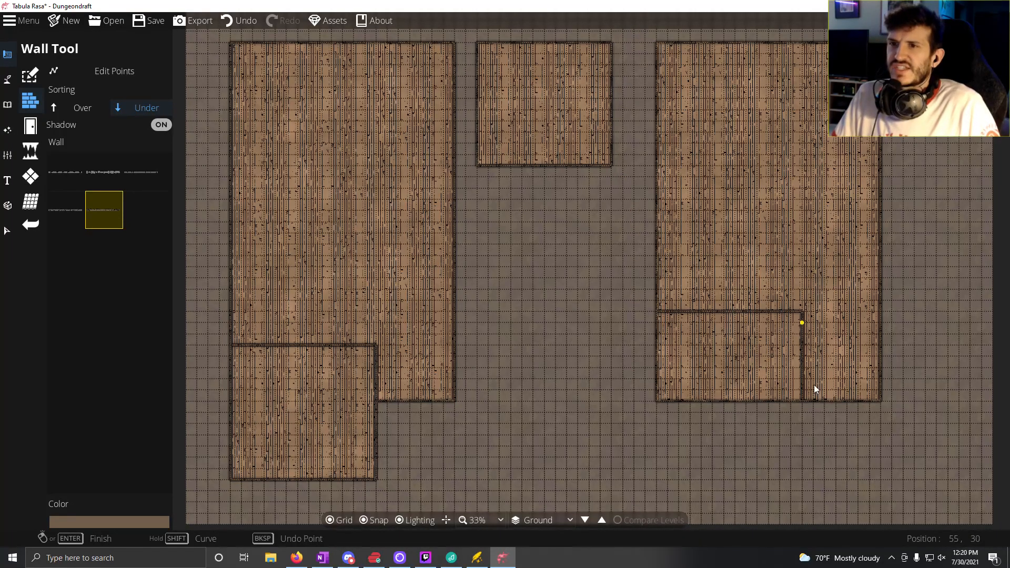
drag(794, 404, 823, 388)
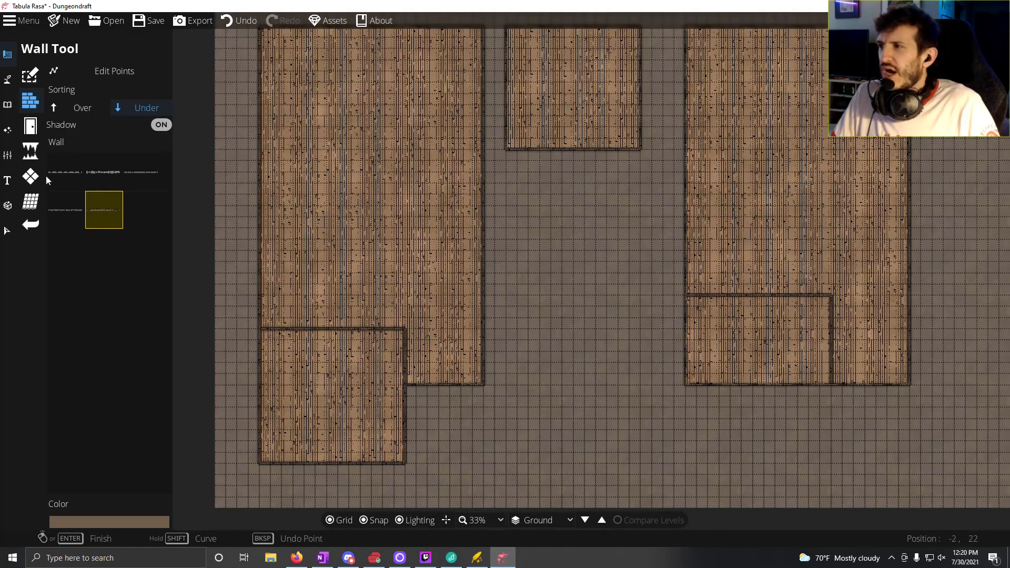
click(29, 76)
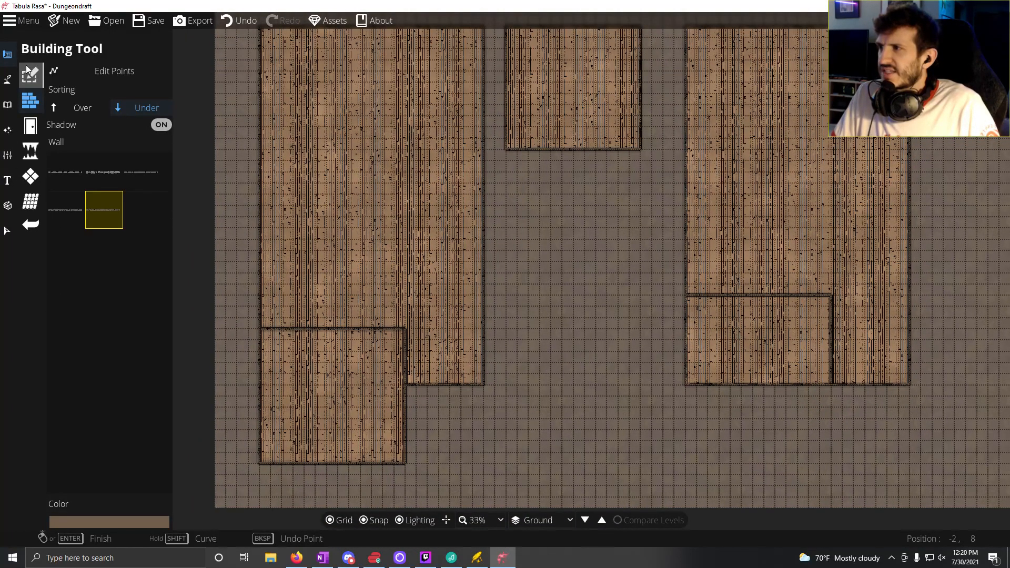
click(96, 156)
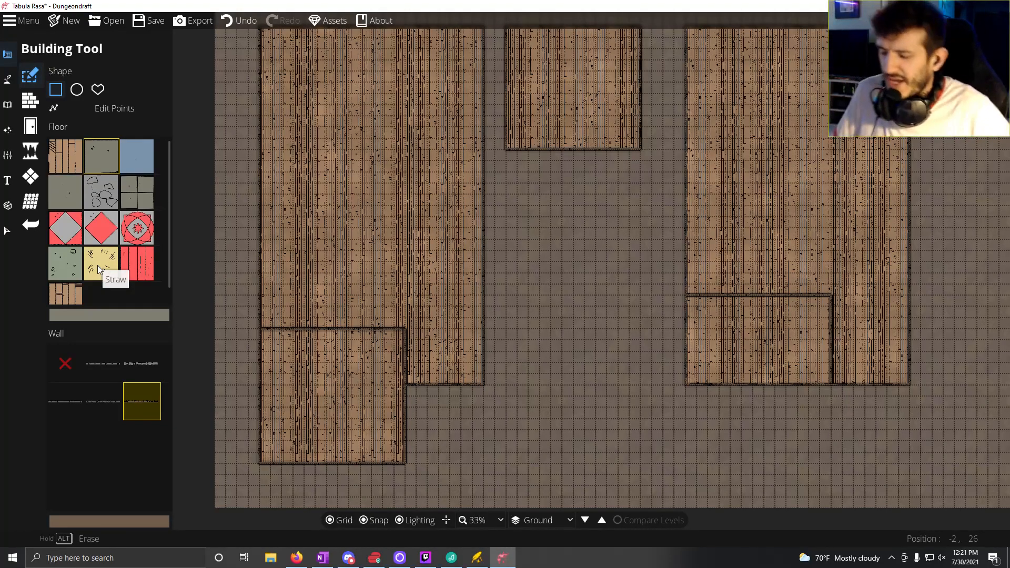
click(96, 208)
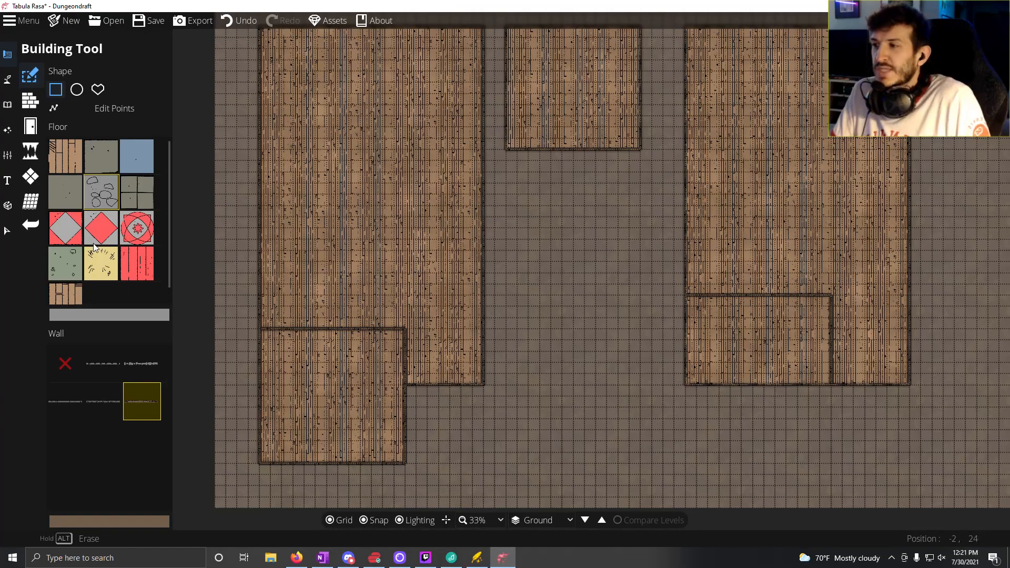
mouse_move(99, 401)
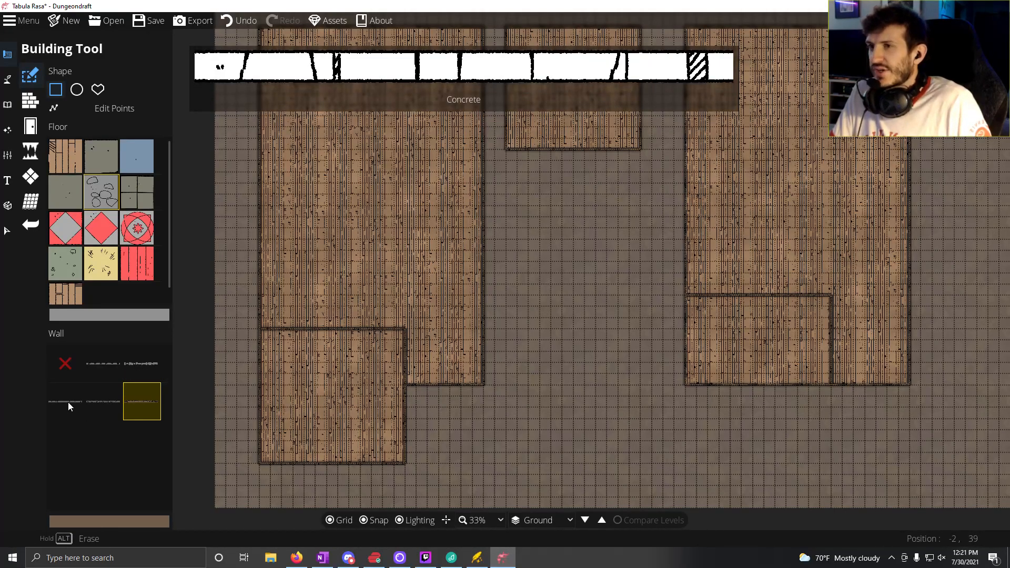
click(108, 406)
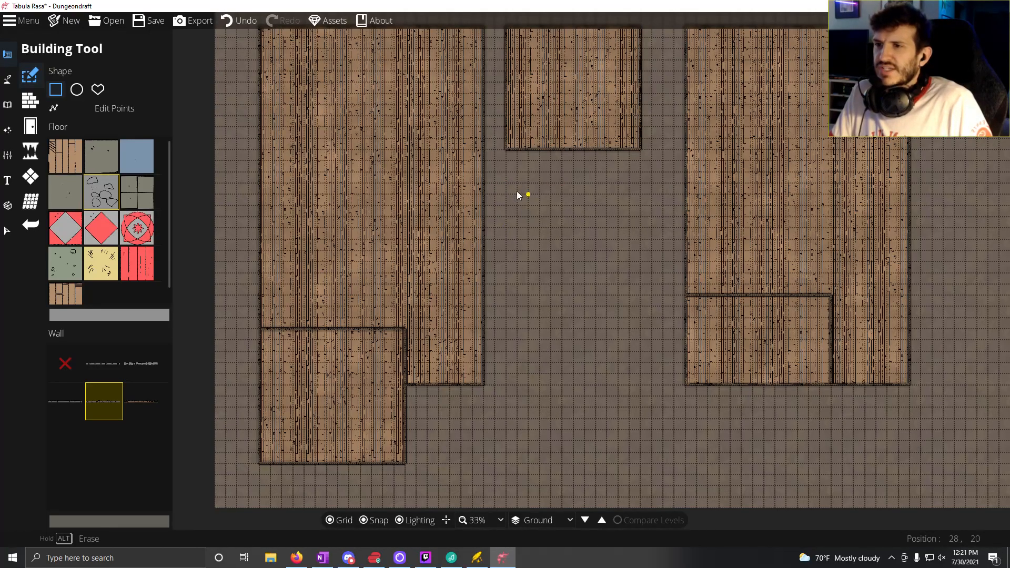
drag(506, 184, 641, 374)
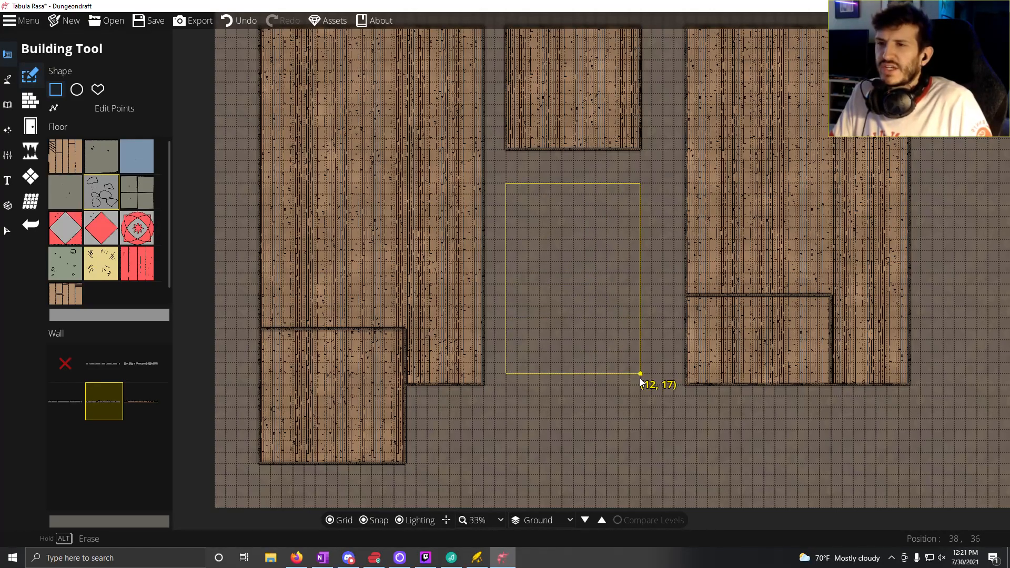
drag(641, 379, 639, 377)
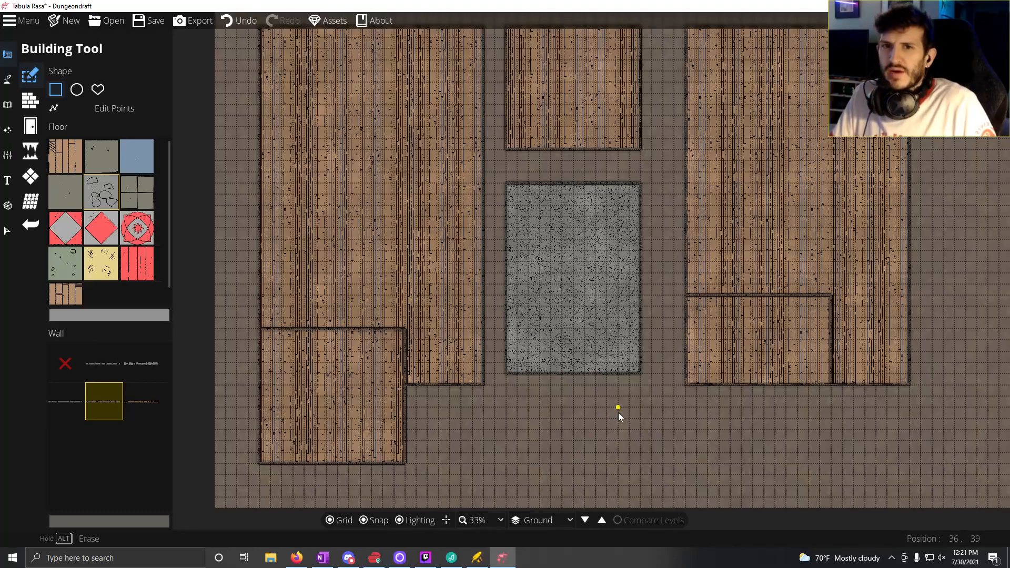
scroll(643, 408, up, 3)
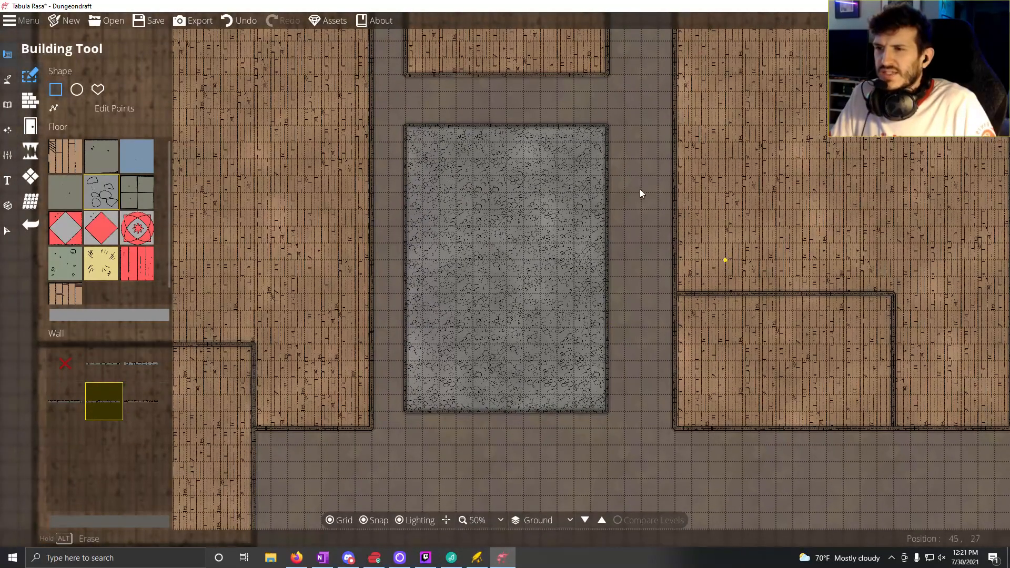
drag(483, 306, 508, 273)
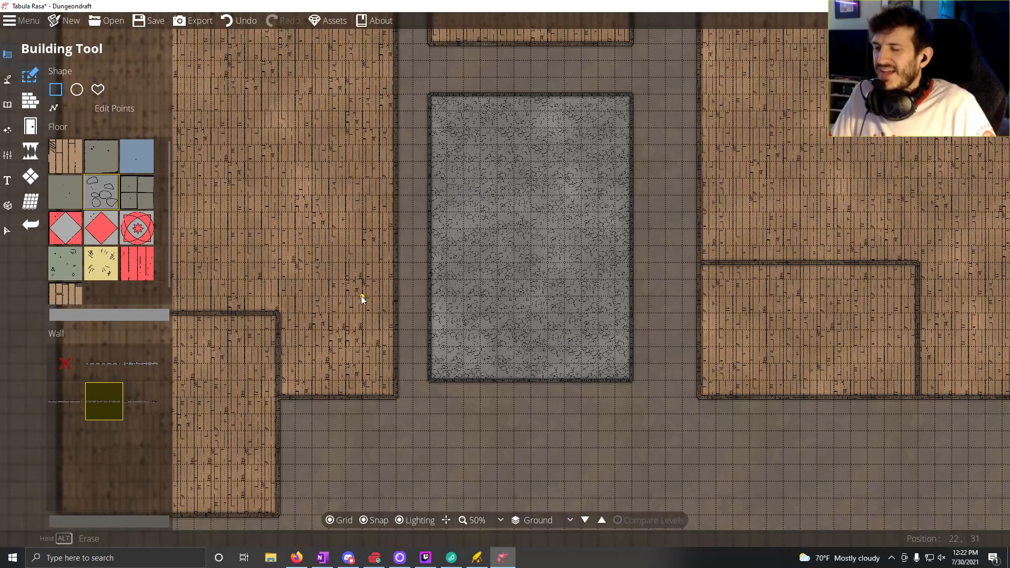
drag(355, 304, 442, 382)
drag(566, 389, 518, 296)
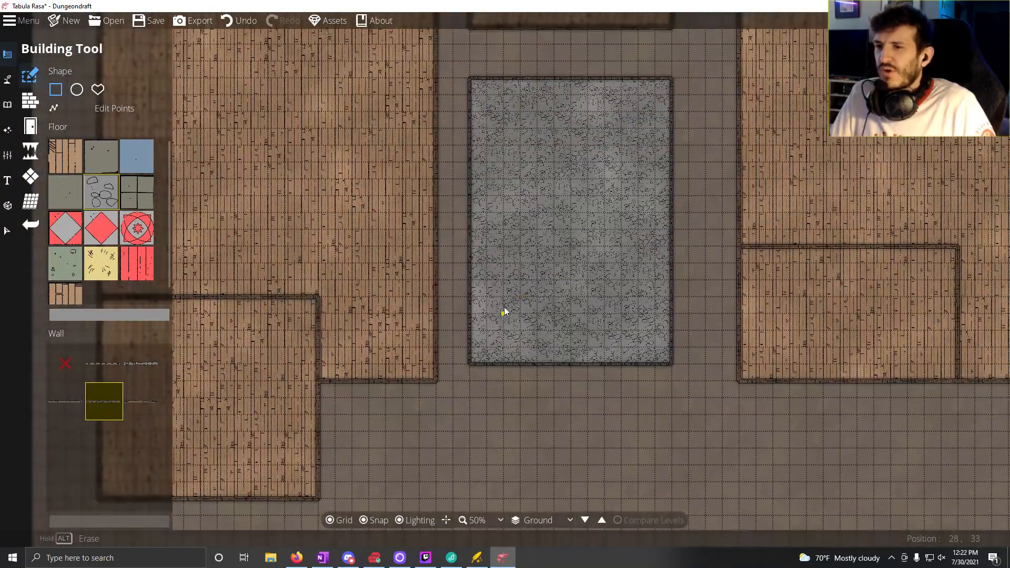
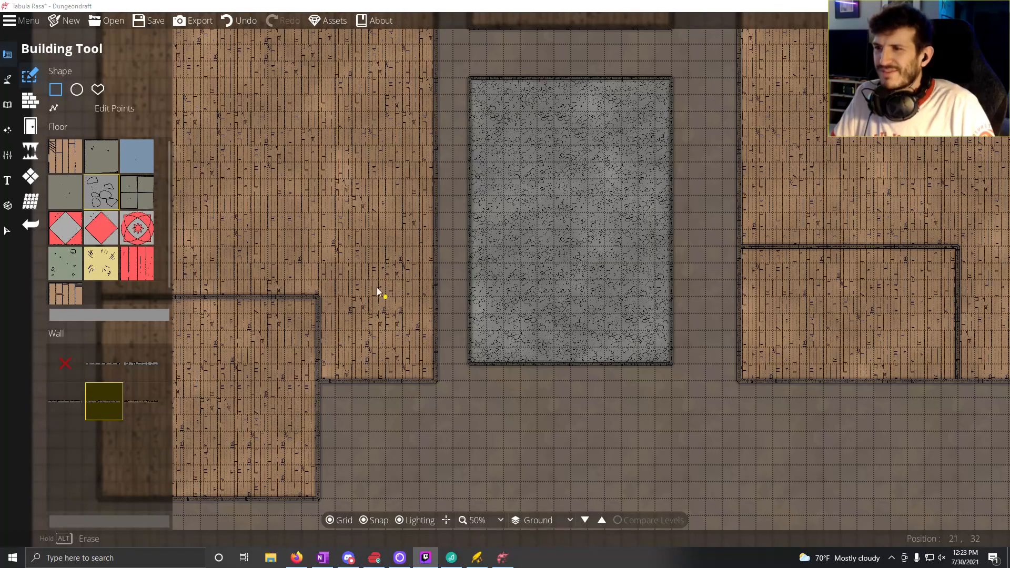
click(456, 7)
drag(489, 256, 576, 257)
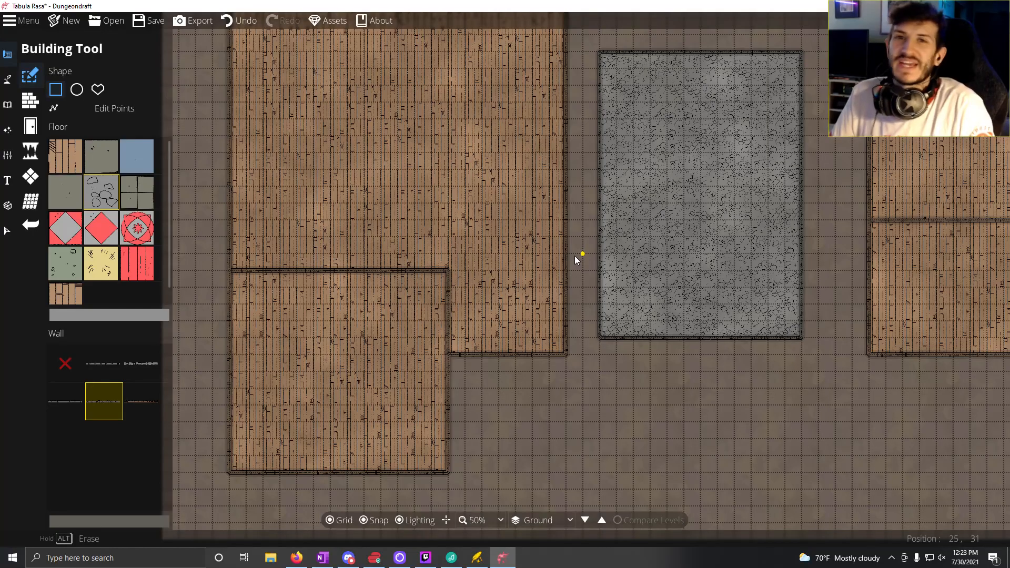
drag(544, 266, 96, 293)
drag(388, 212, 614, 478)
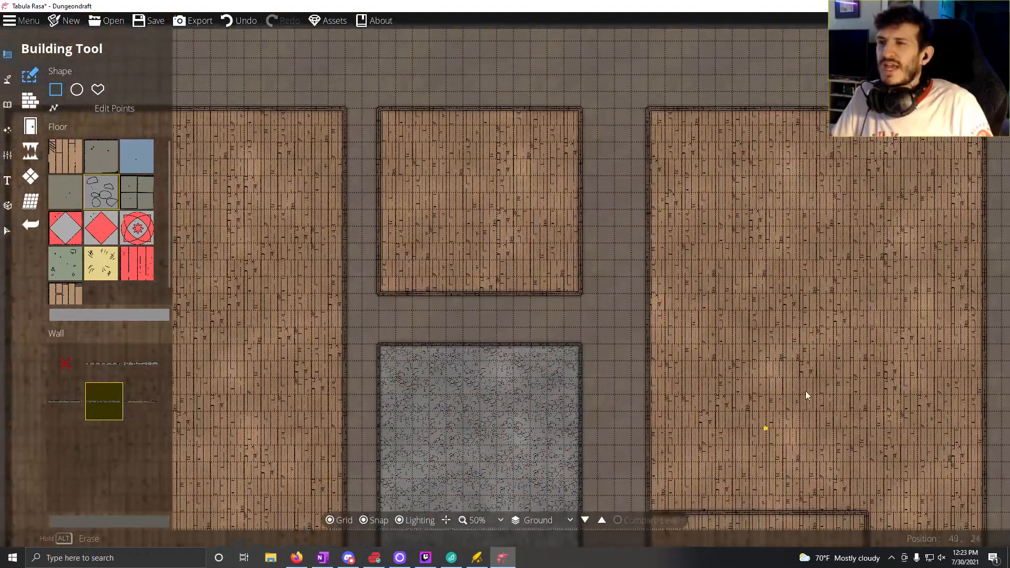
drag(806, 391, 889, 196)
drag(796, 210, 948, 173)
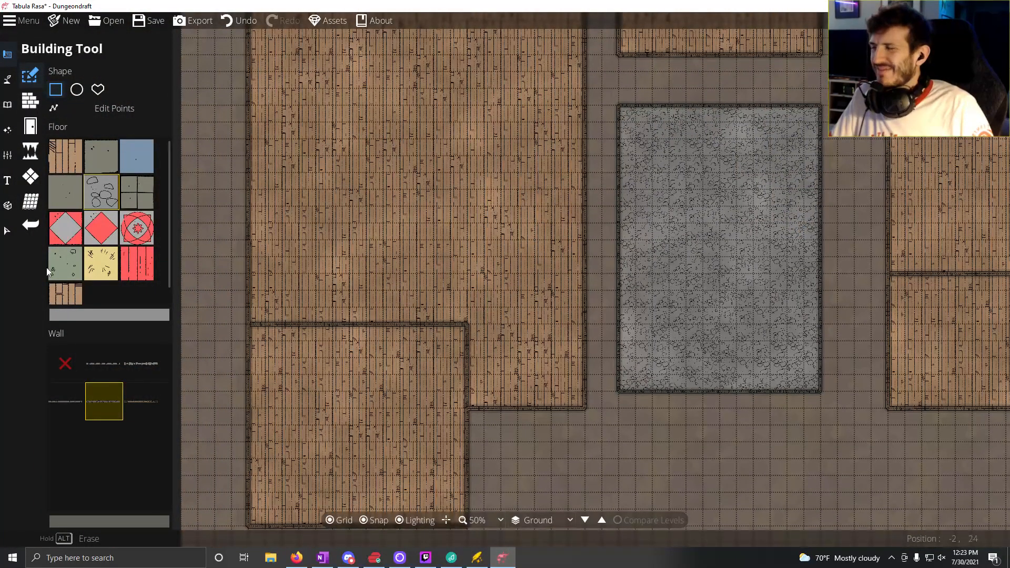
Step: Pick the Wood wall style and draw an L-shaped wall from the southwest room's inner corner, 4 tiles north and 7 tiles east to the outer wall
click(143, 404)
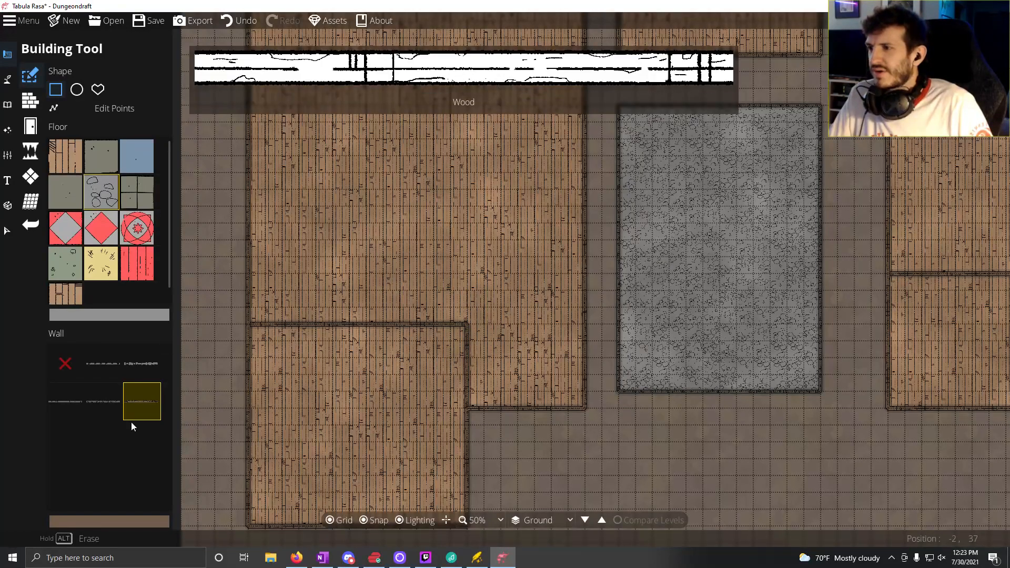
click(32, 100)
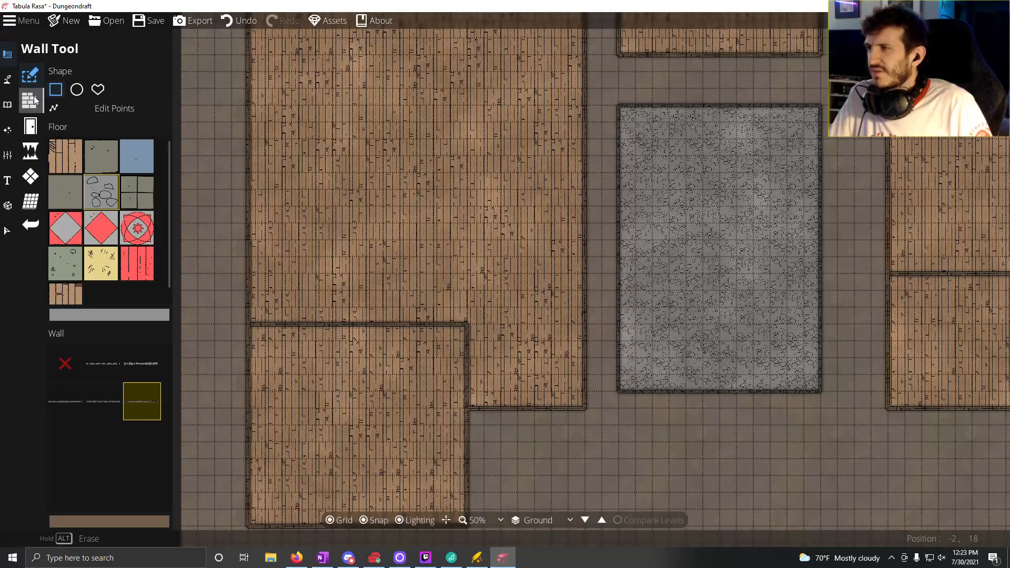
click(467, 323)
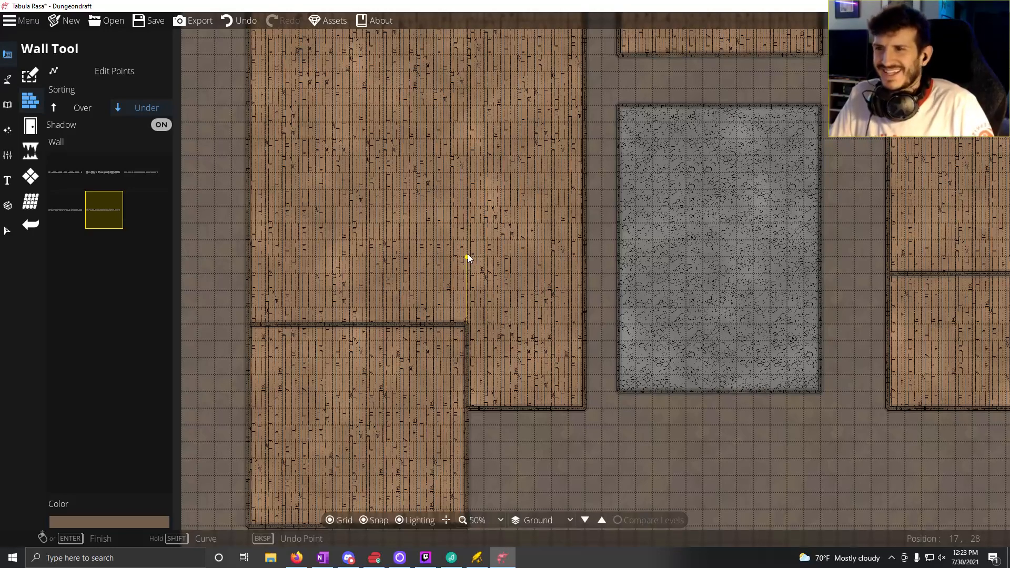
click(467, 258)
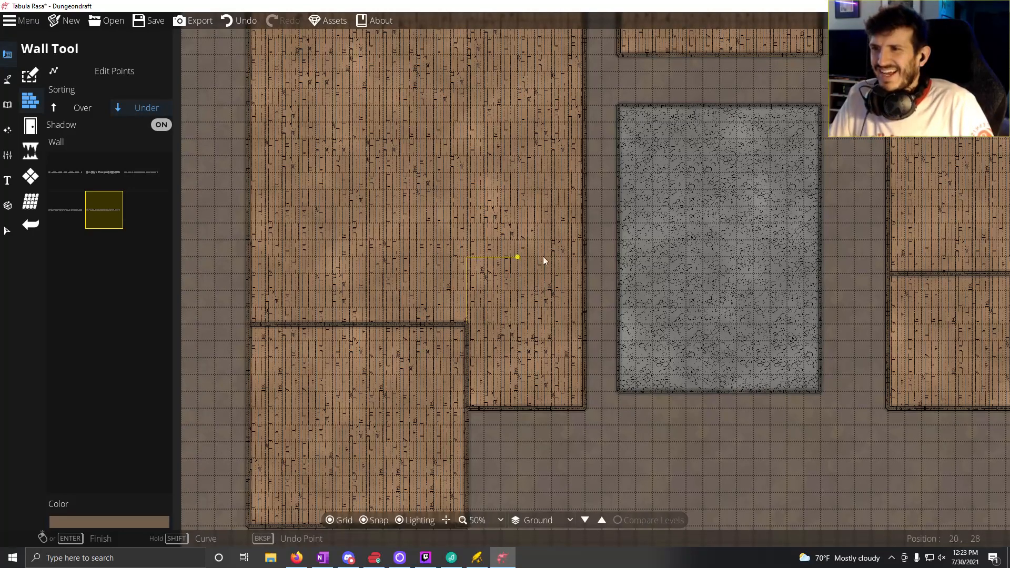
double_click(584, 261)
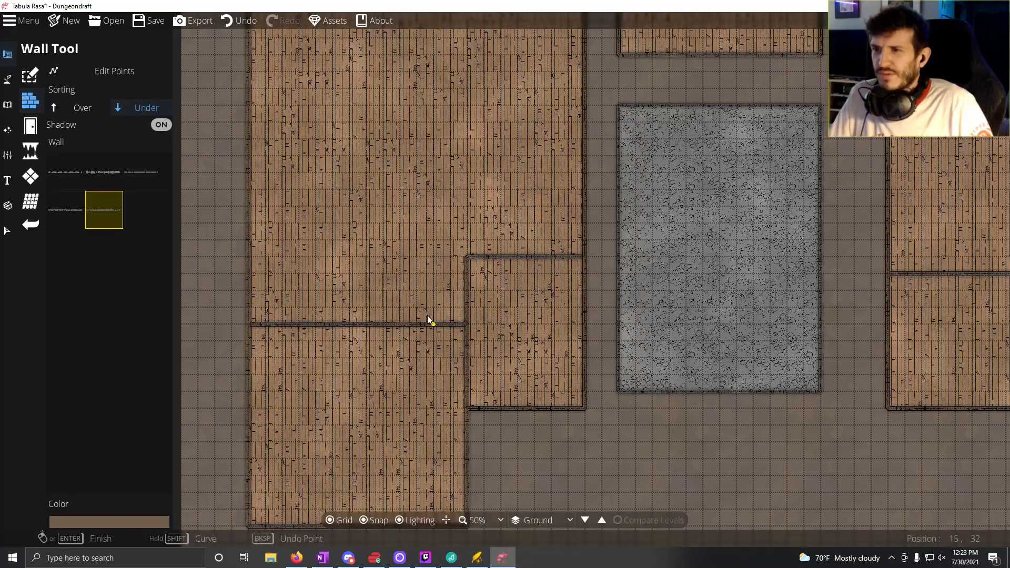
Step: Draw an L-shaped wall from the new small room's northwest corner, 6 tiles north and 13 tiles west to the western building's outer wall
mouse_move(458, 254)
mouse_down()
mouse_move(441, 311)
mouse_move(510, 323)
mouse_move(513, 342)
mouse_up()
drag(397, 465, 399, 413)
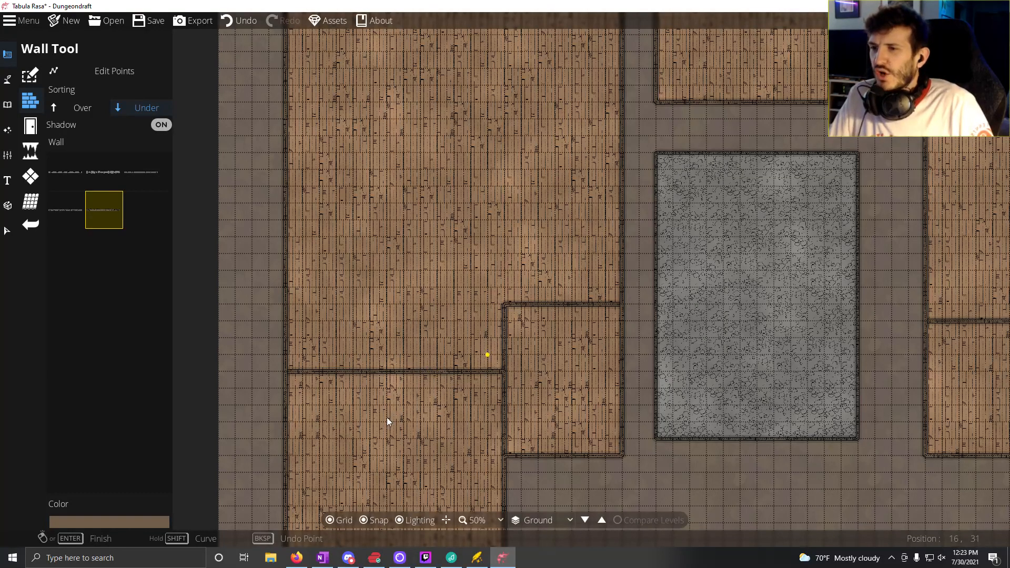
drag(420, 450, 434, 474)
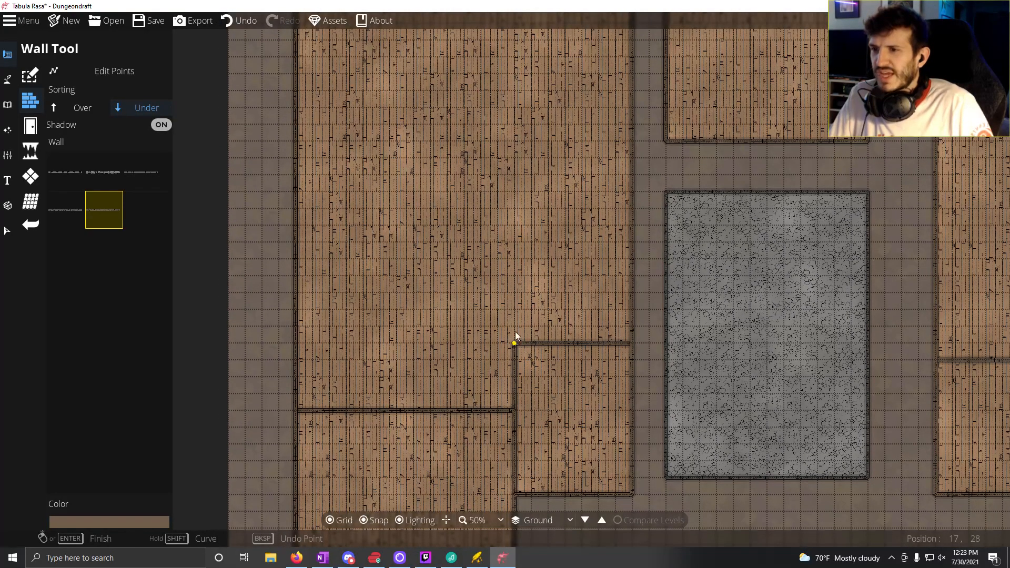
click(514, 242)
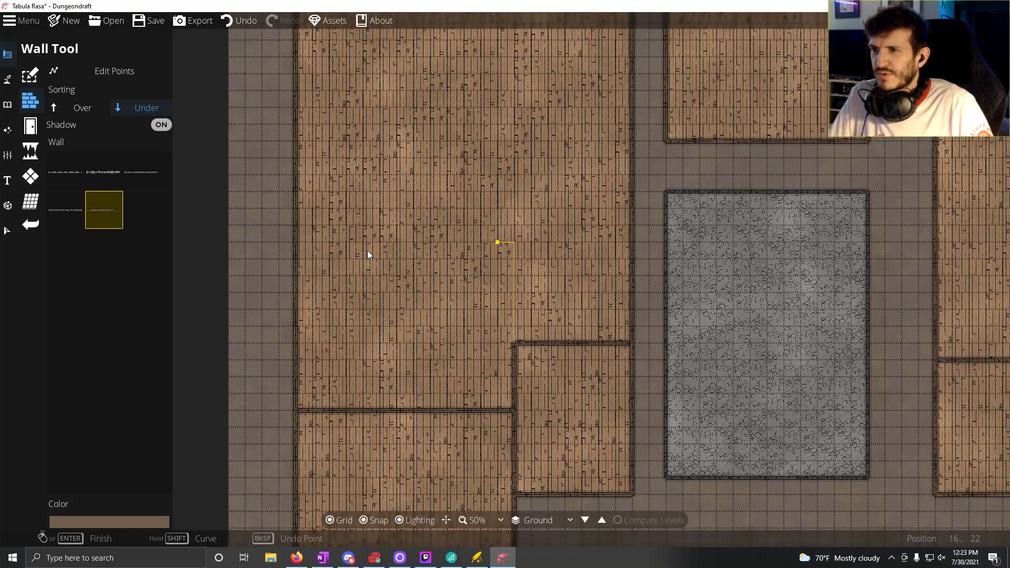
click(299, 248)
Step: Enclose an 8 by 11 tile room along the western outer wall, directly above the 13-tile-wide partition
drag(468, 321, 488, 380)
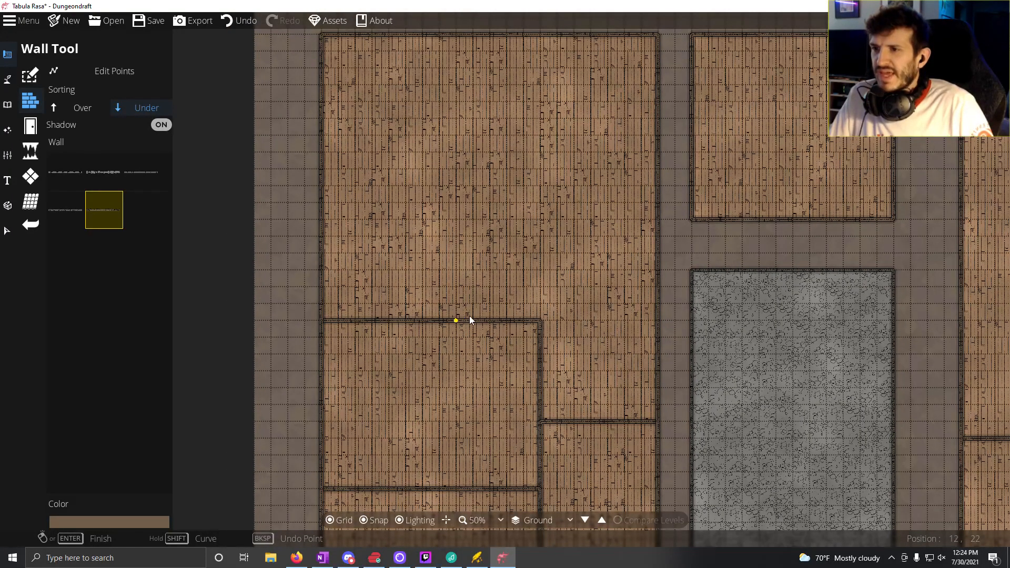
click(456, 319)
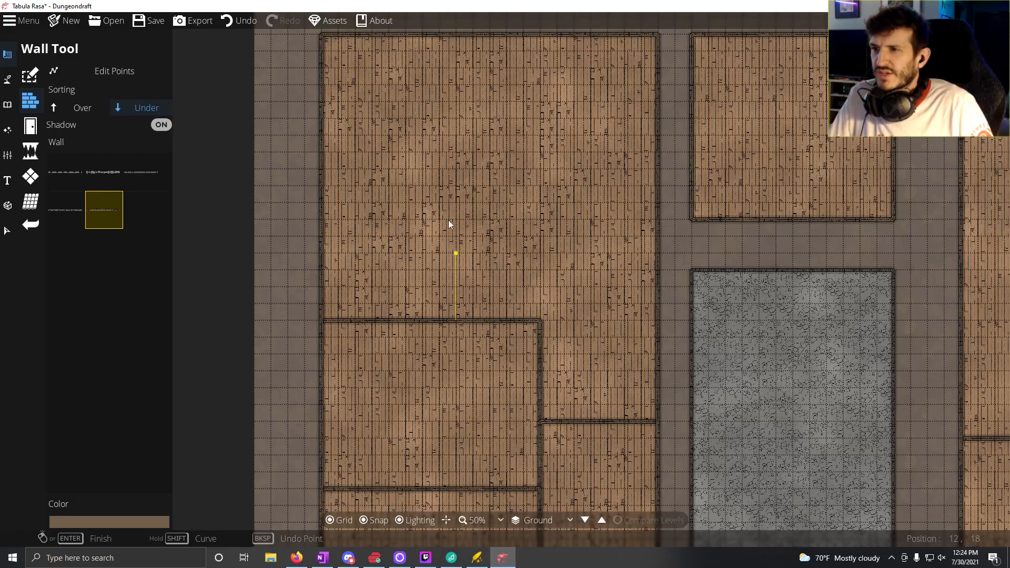
click(449, 140)
click(326, 138)
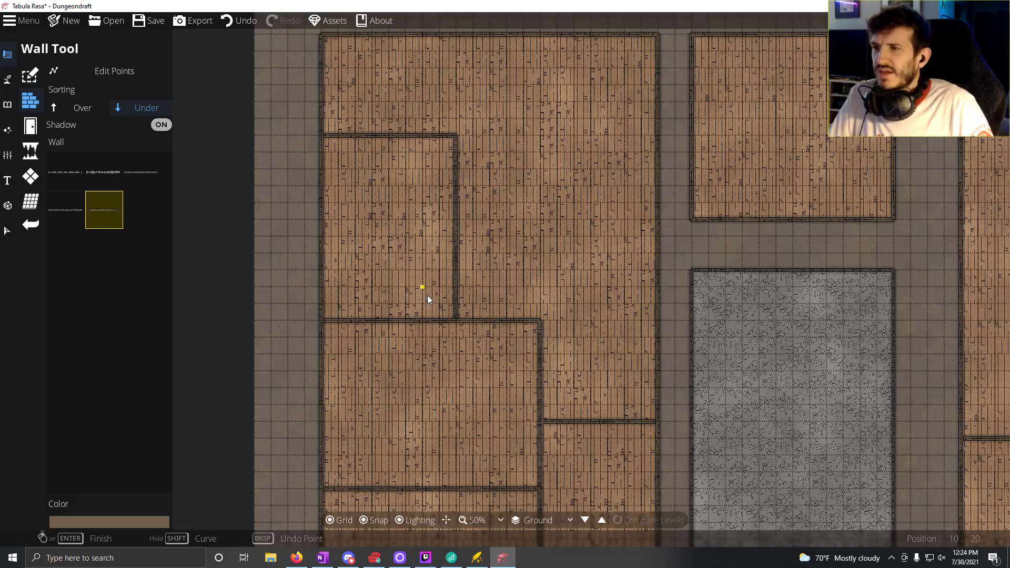
Step: Draw an L-shaped wall from the 8 by 11 tile room's northeast corner, 3 tiles east and 6 tiles north to the outer wall
drag(424, 321, 455, 223)
drag(460, 175, 447, 300)
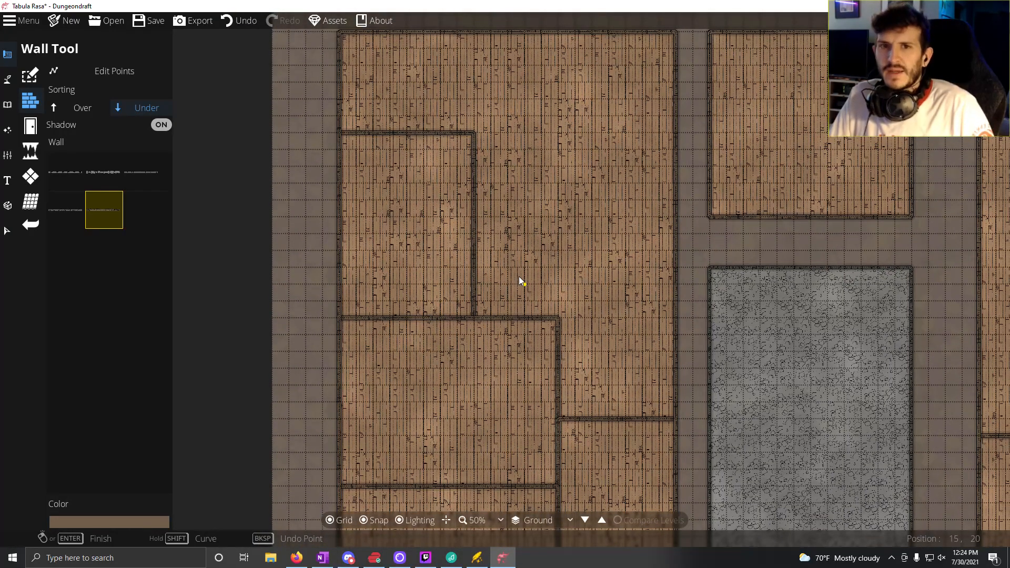
drag(424, 134, 401, 257)
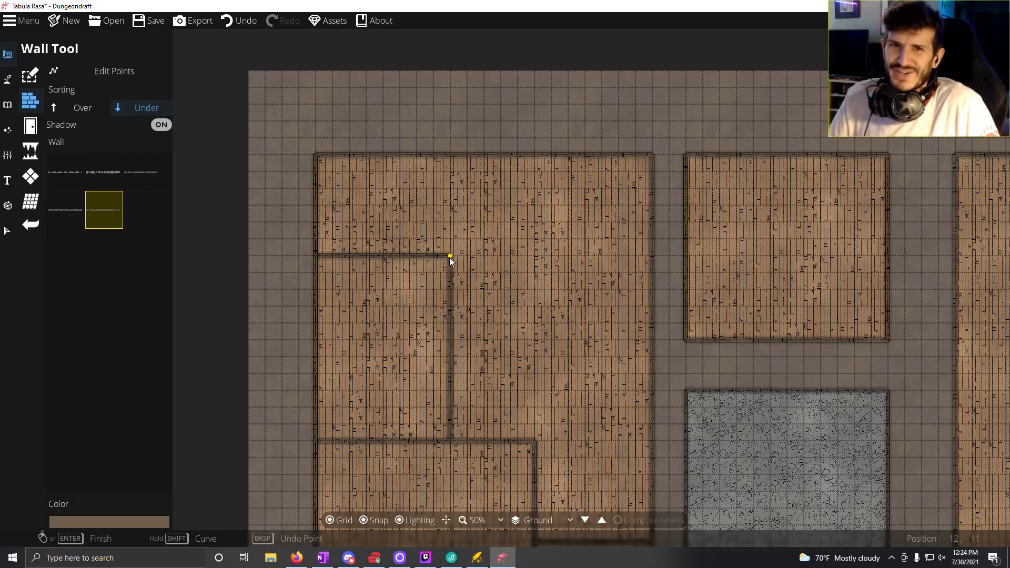
mouse_move(447, 257)
mouse_down()
mouse_move(456, 257)
mouse_move(441, 259)
mouse_up()
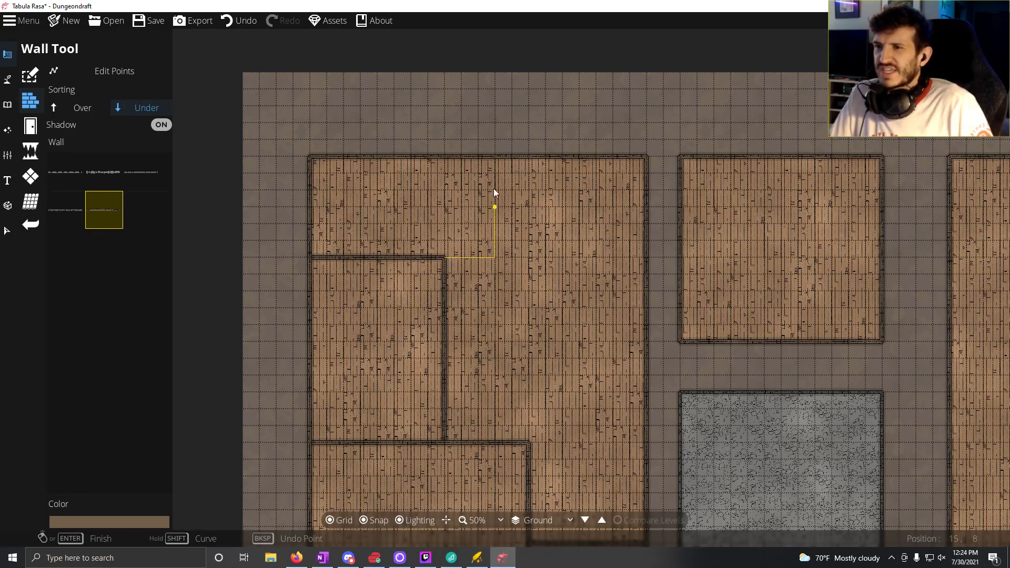
right_click(497, 163)
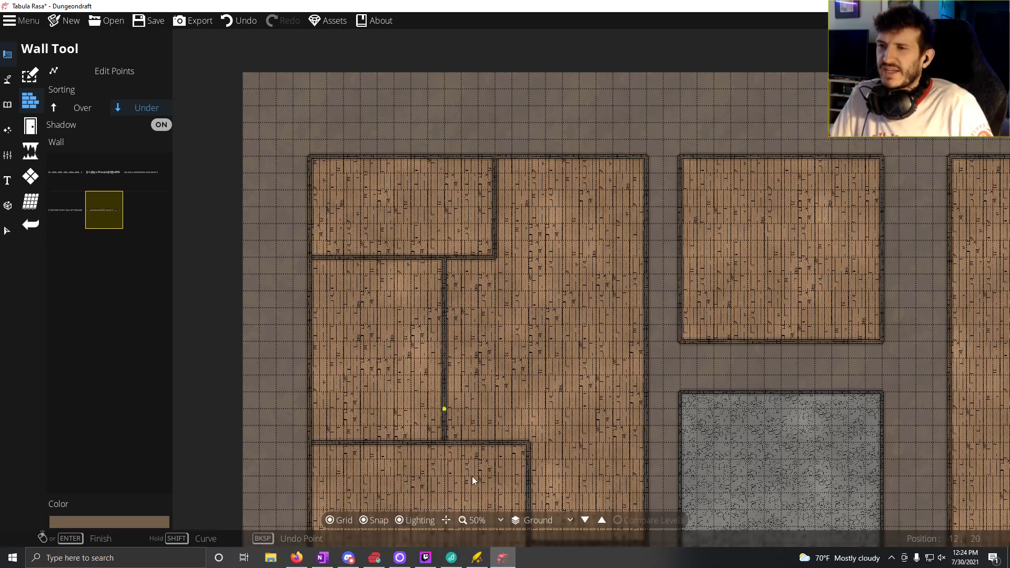
Step: Draw an L-shaped wall from the 13-tile-wide middle room's northeast corner, 3 tiles north and 7 tiles east to the outer wall
drag(472, 476, 436, 296)
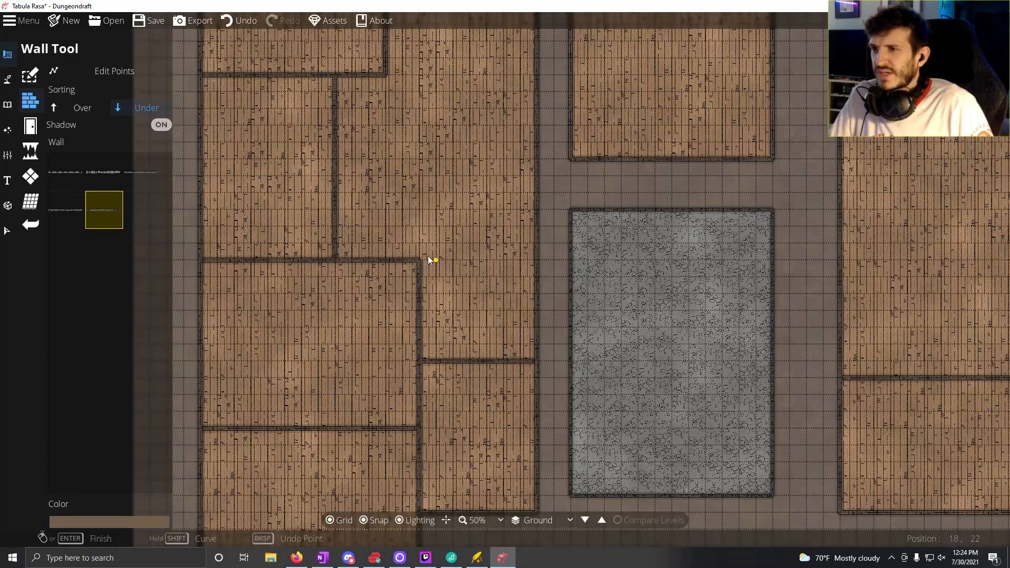
click(419, 208)
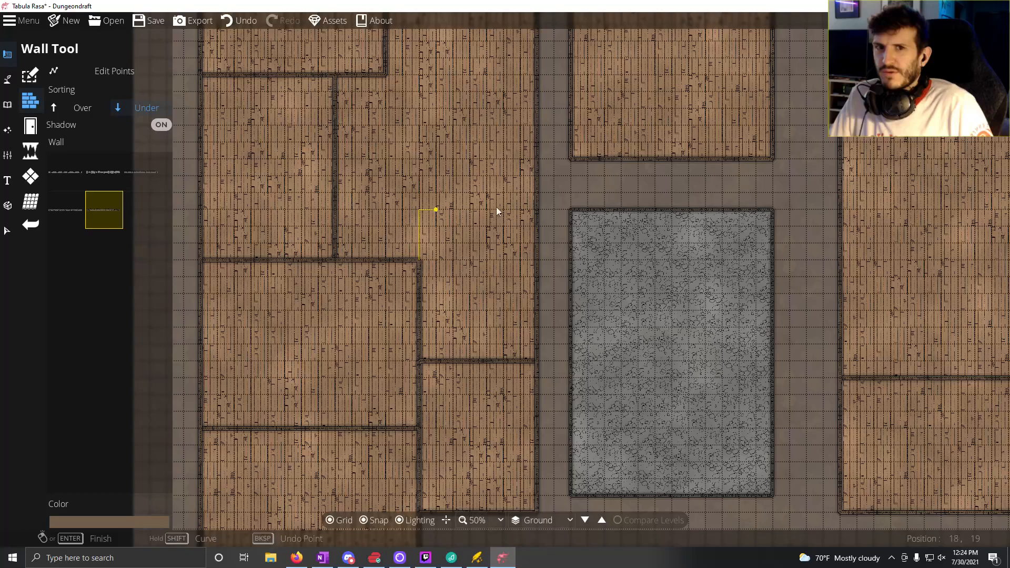
double_click(534, 204)
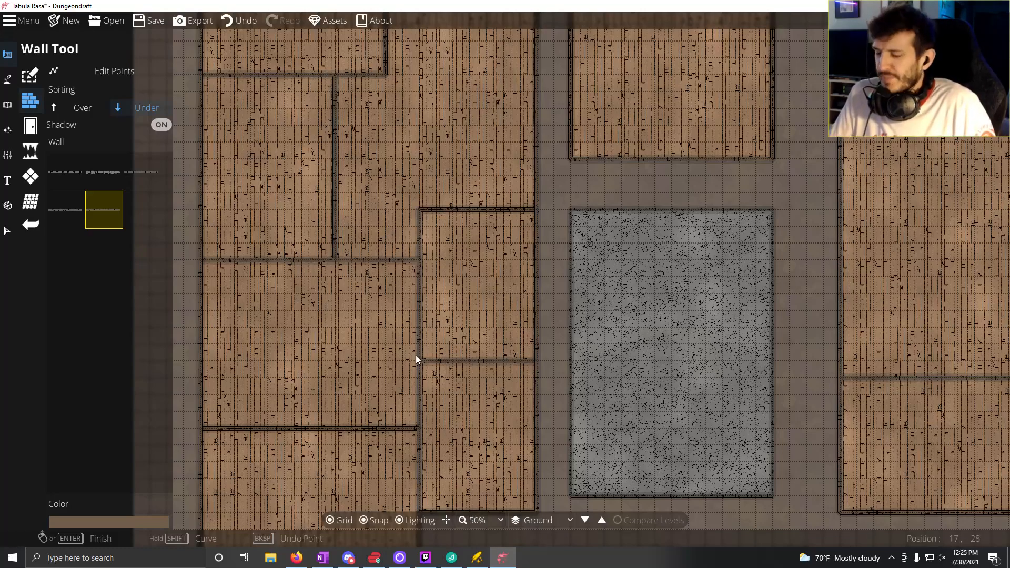
Step: Examine the layout of the partitioned rooms throughout the western building
drag(459, 278, 448, 351)
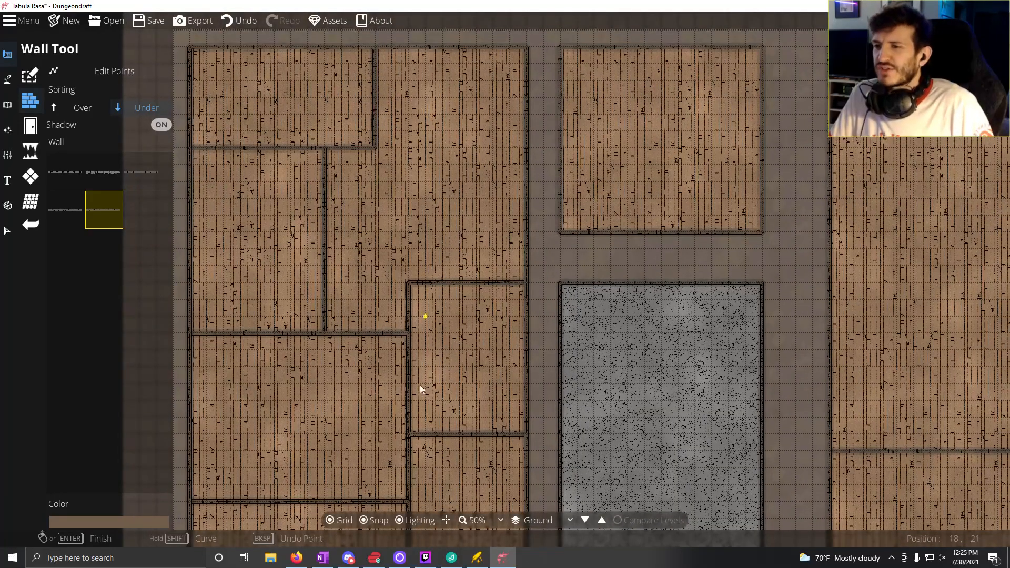
drag(454, 403, 457, 344)
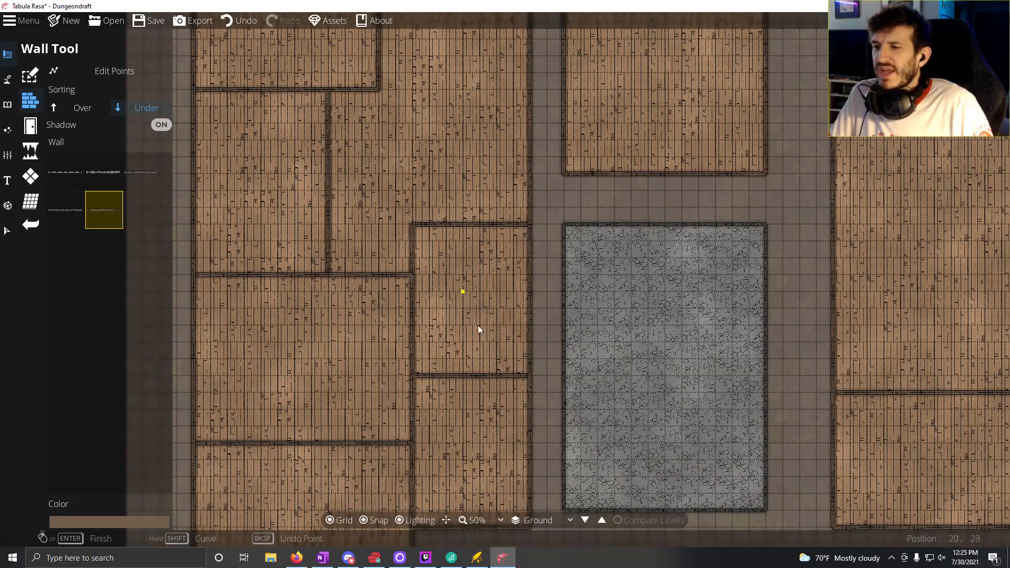
drag(467, 387, 437, 287)
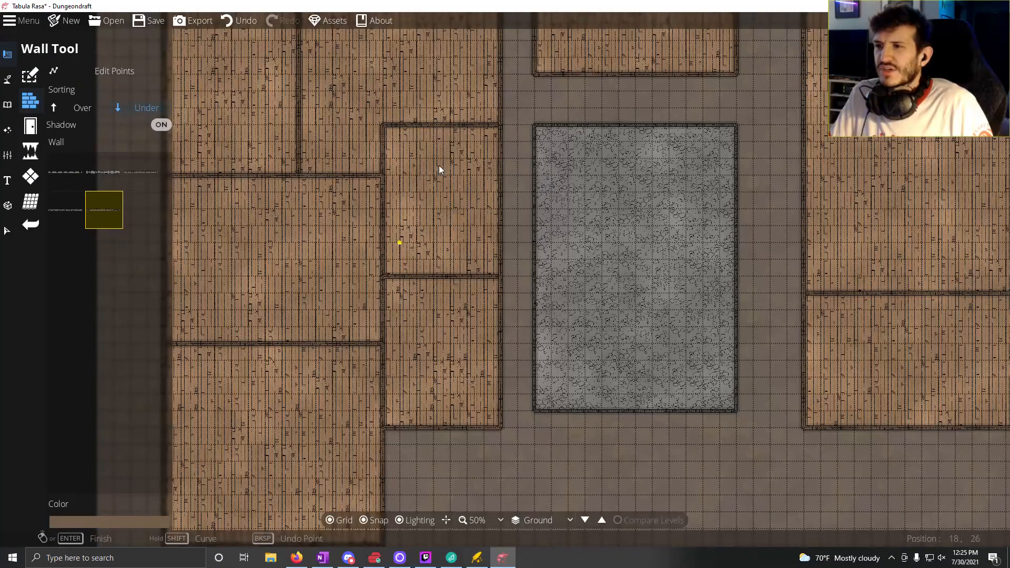
drag(464, 207, 498, 175)
drag(367, 277, 340, 300)
drag(339, 264, 410, 210)
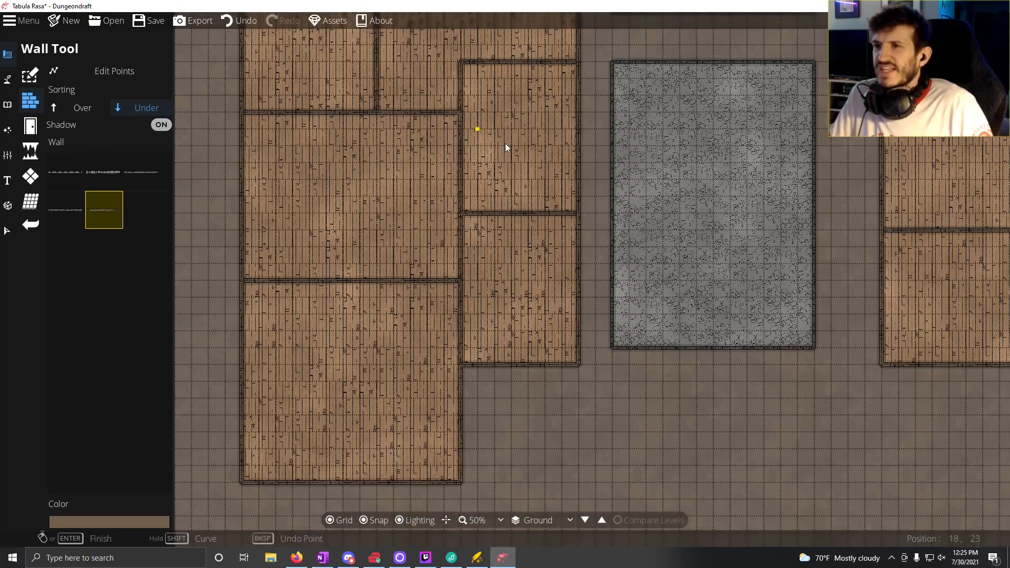
drag(506, 147, 457, 263)
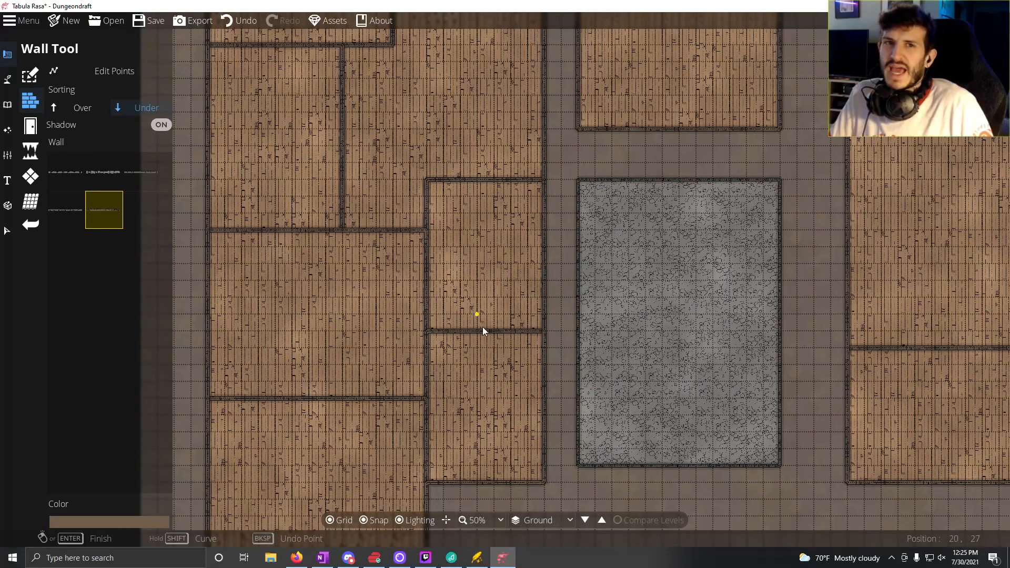
drag(412, 213, 402, 331)
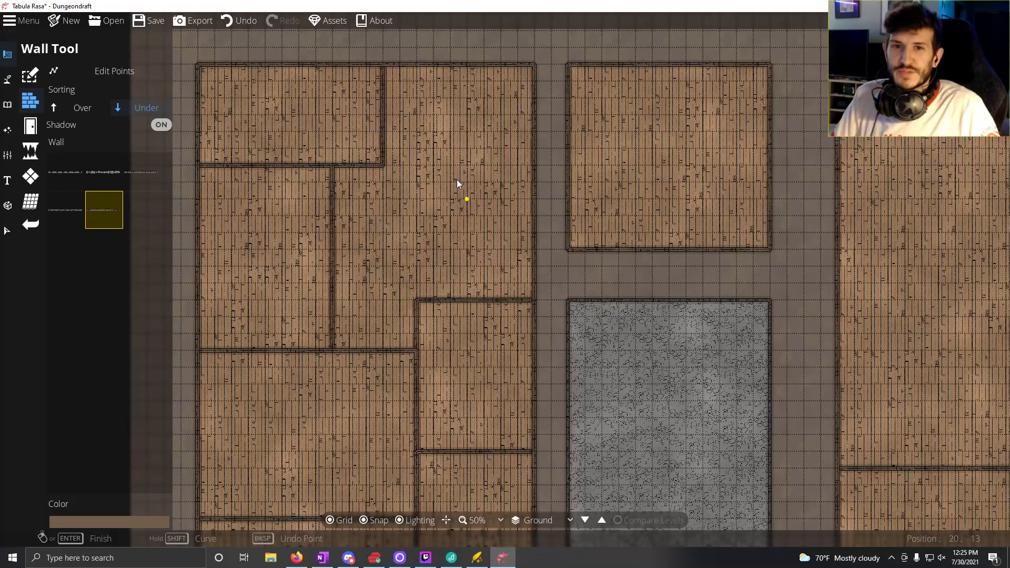
drag(457, 179, 434, 64)
drag(435, 296, 559, 184)
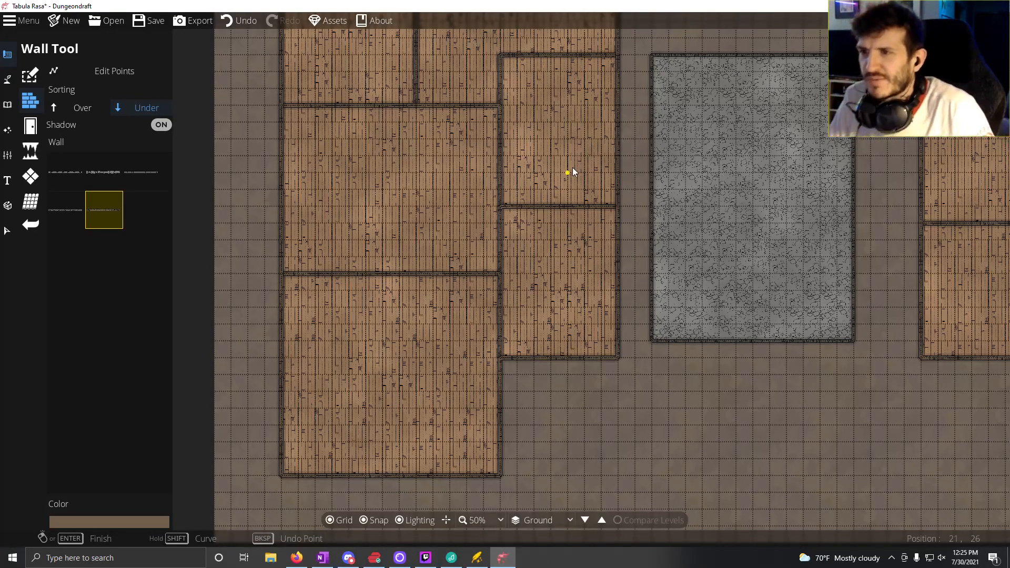
Step: Draw an L-shaped wall around the eastern building's southwest room, 15 tiles east from the west wall, 3 tiles above that room, and 11 tiles south
drag(475, 191, 201, 290)
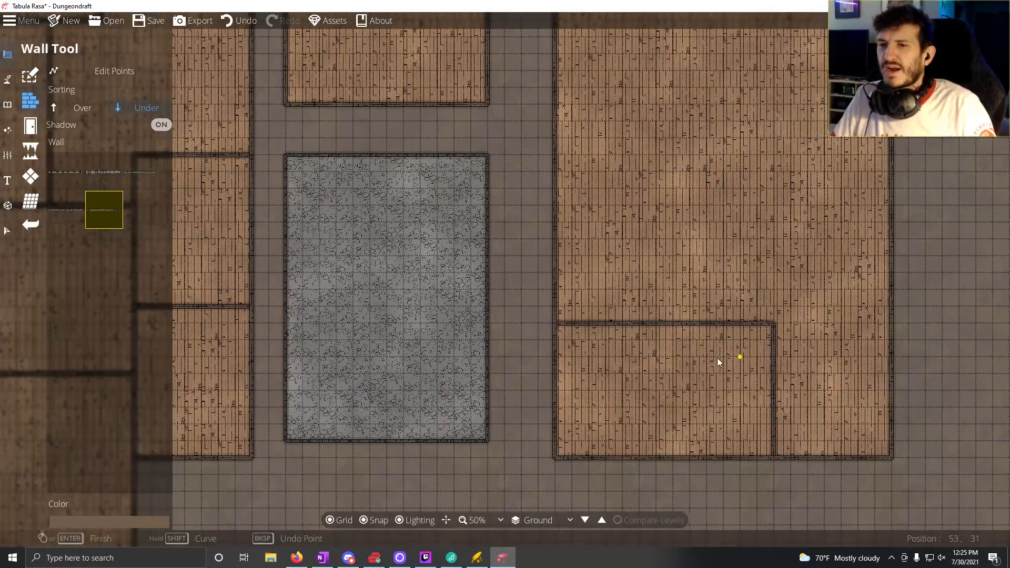
drag(718, 361, 644, 333)
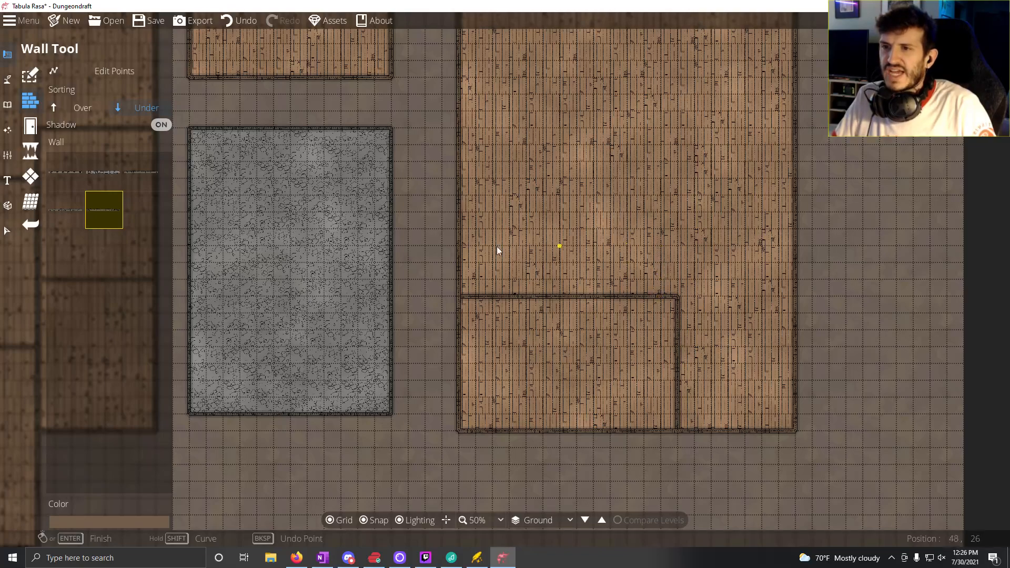
click(460, 246)
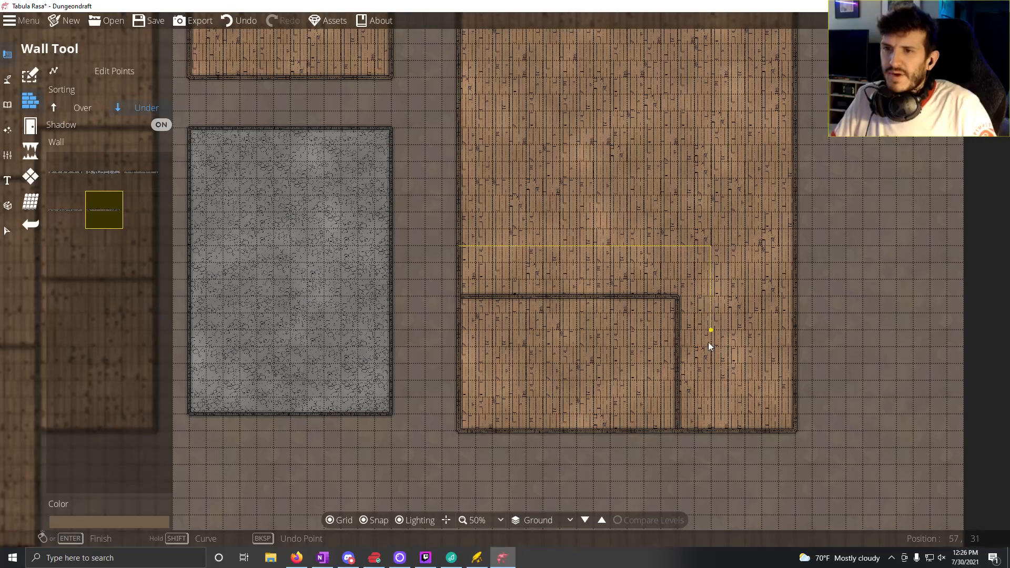
double_click(713, 431)
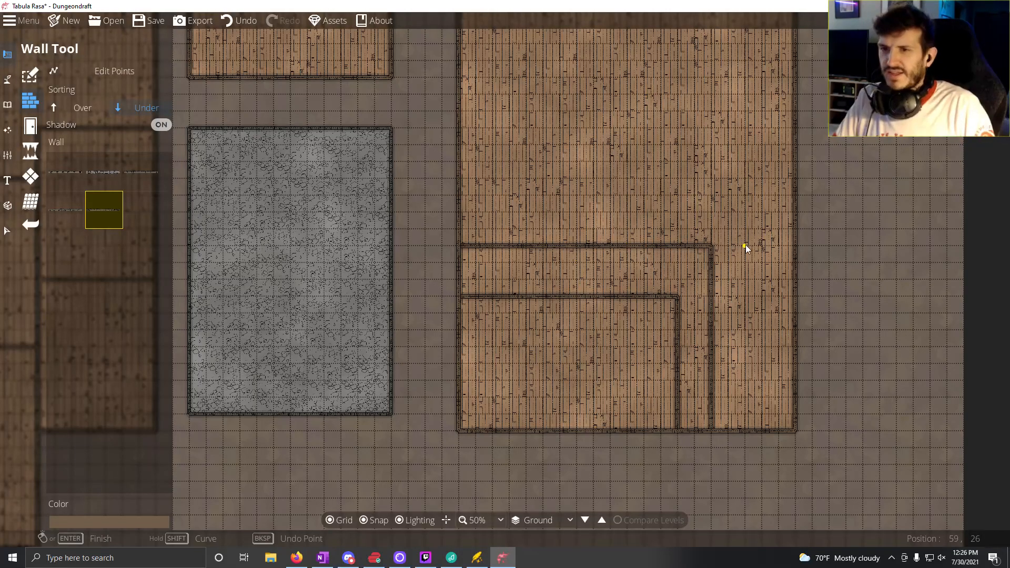
Step: Draw two 5-tile walls east to the outer wall, one 6 tiles above the eastern building's south wall and one from the new wall's corner
click(714, 330)
double_click(793, 330)
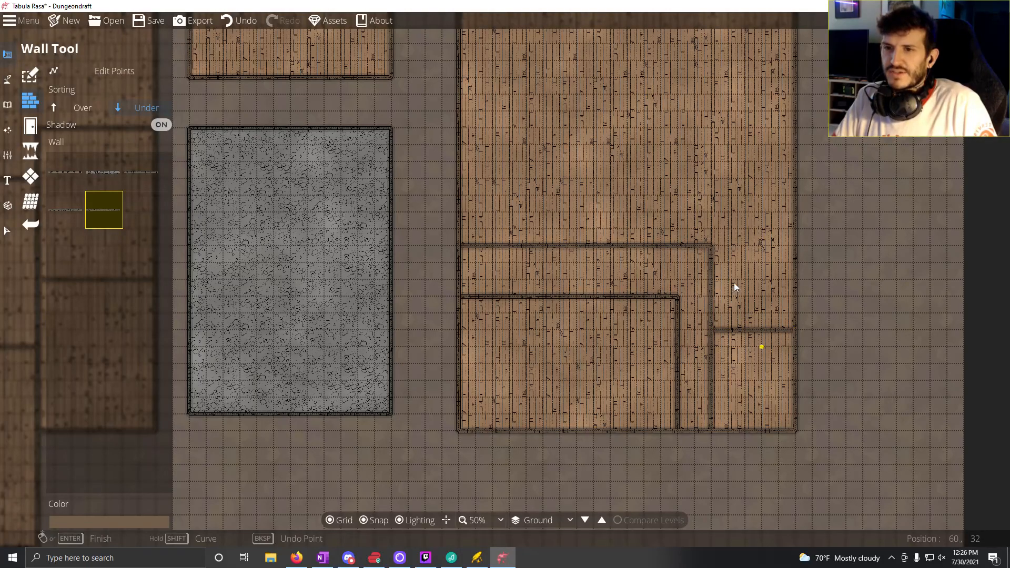
click(714, 245)
double_click(793, 247)
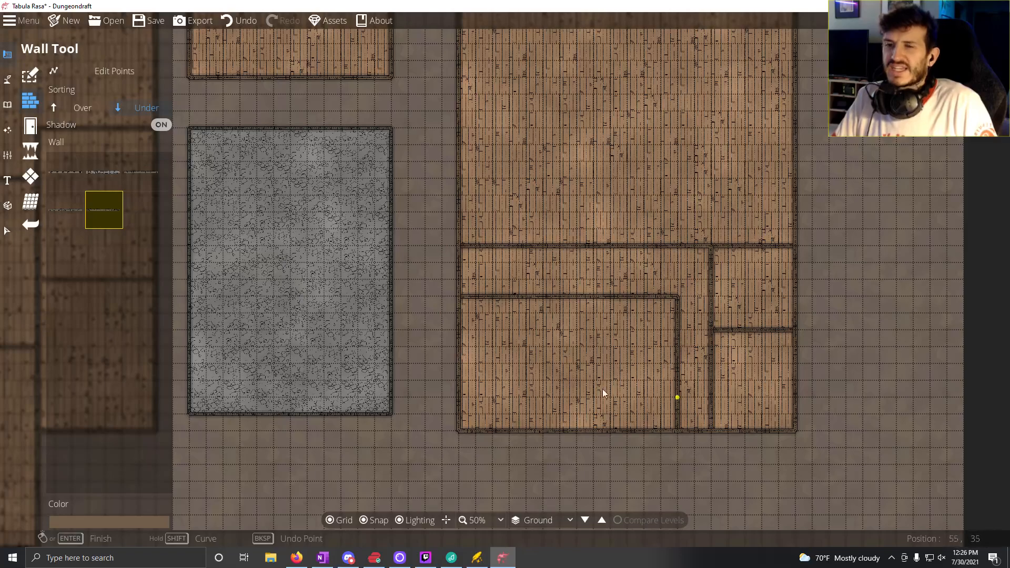
scroll(575, 337, up, 3)
drag(576, 487, 521, 466)
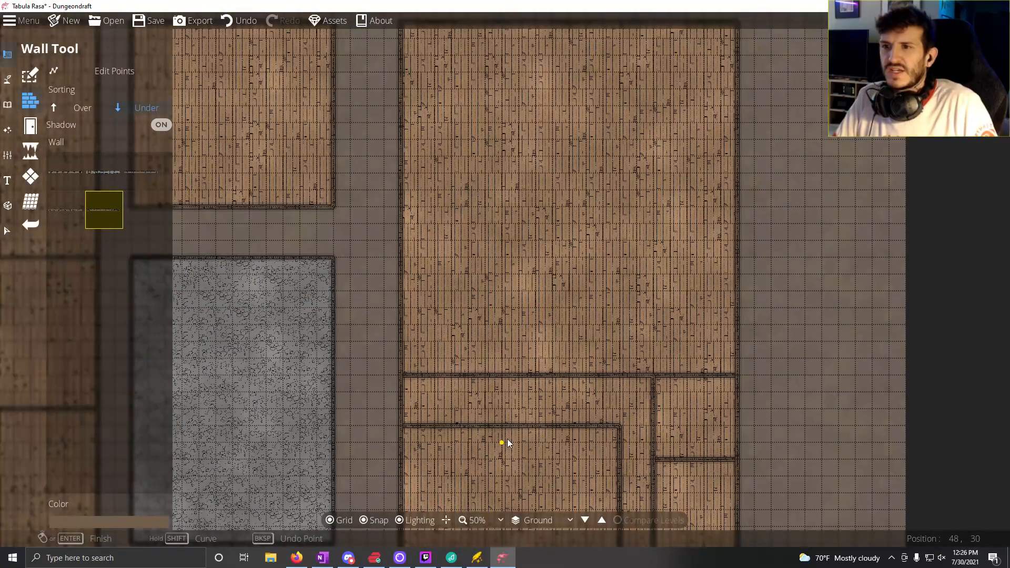
Step: Draw an L-shaped wall enclosing the eastern building's northeast corner, 11 tiles south from the north wall and 9 tiles east to the outer wall
drag(440, 311, 737, 387)
drag(880, 173, 773, 160)
drag(248, 156, 402, 175)
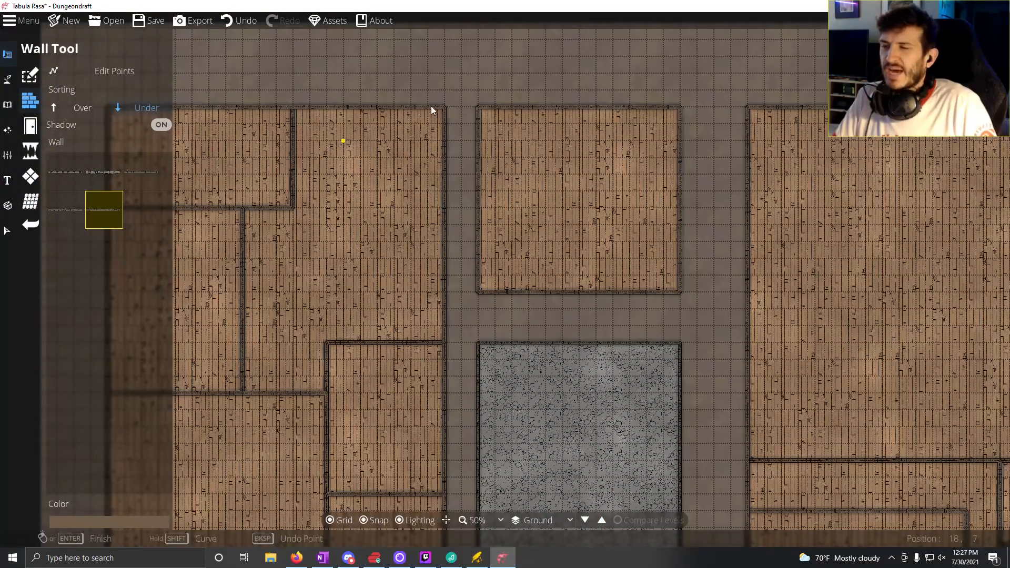
drag(617, 264, 497, 260)
drag(264, 169, 365, 137)
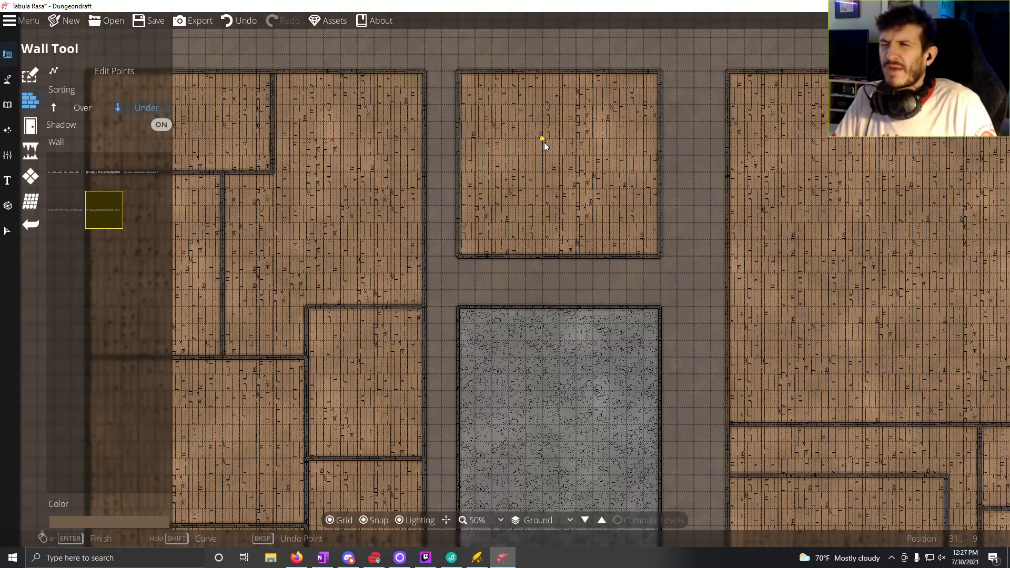
drag(493, 168, 579, 165)
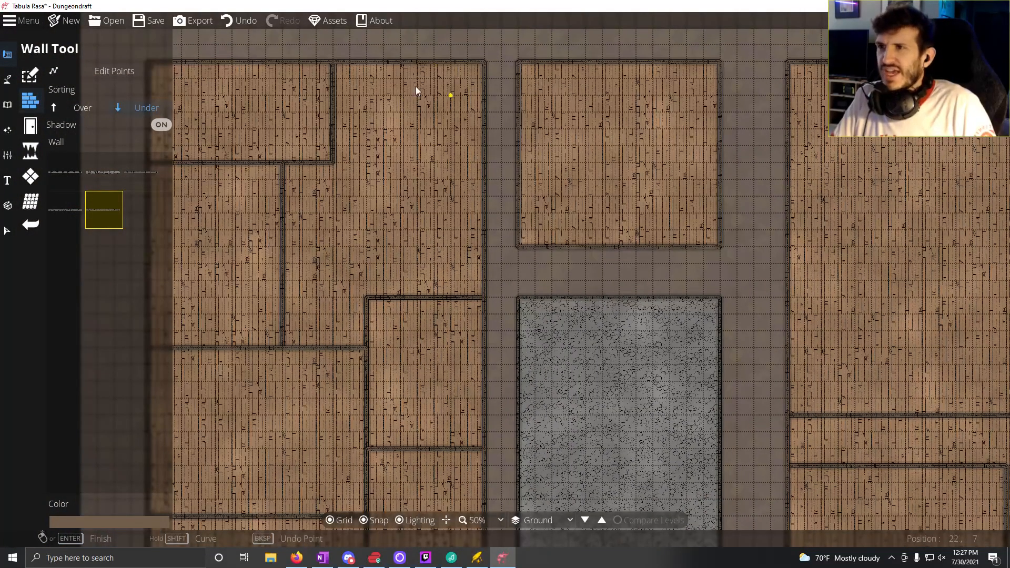
drag(416, 87, 355, 133)
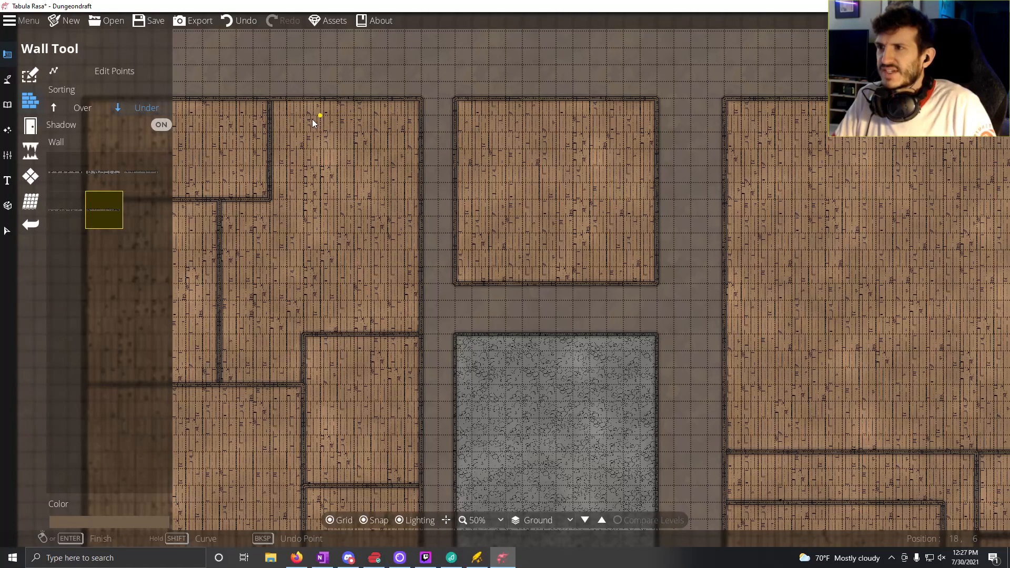
drag(724, 153, 577, 162)
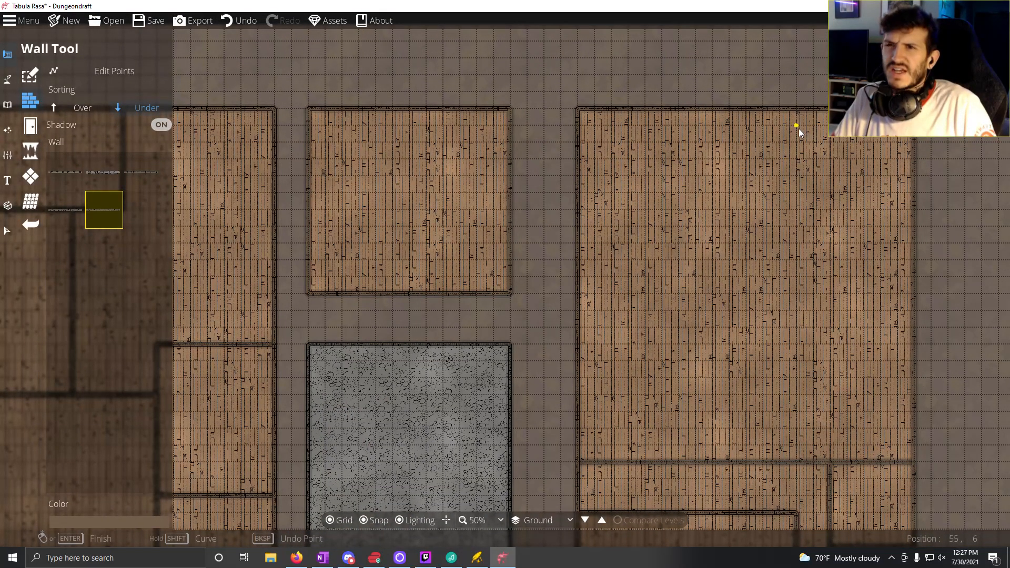
click(766, 111)
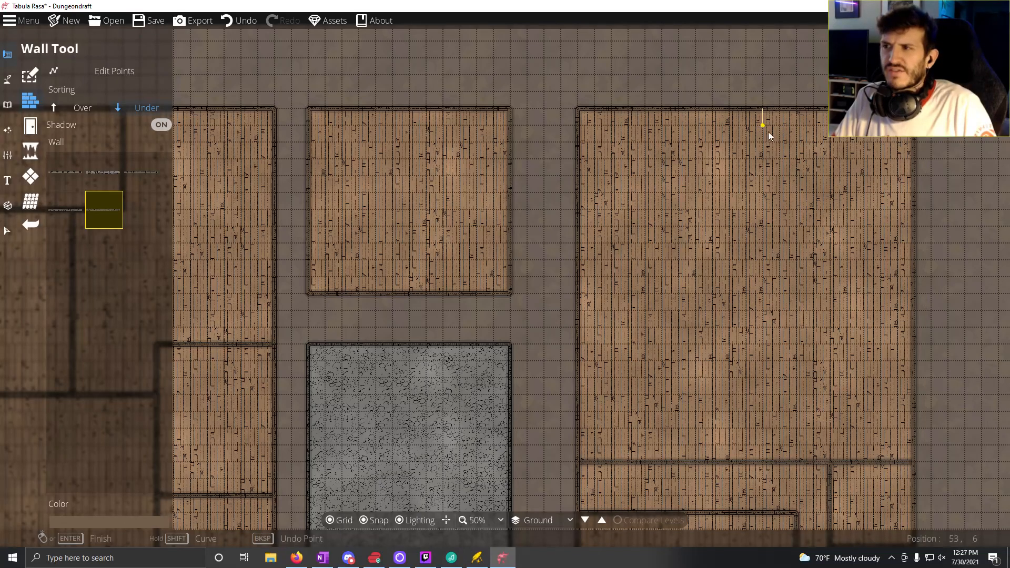
click(771, 291)
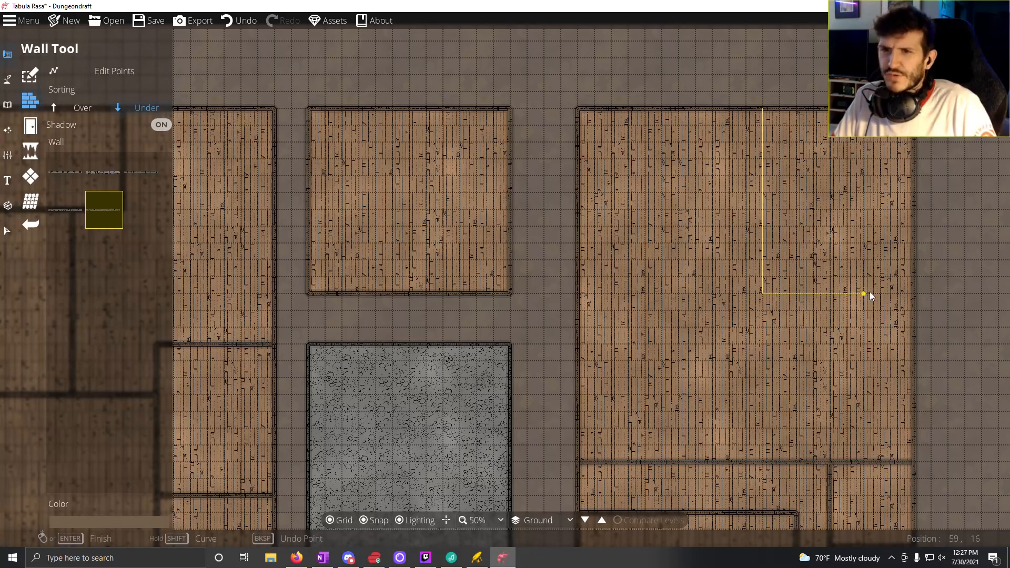
right_click(911, 292)
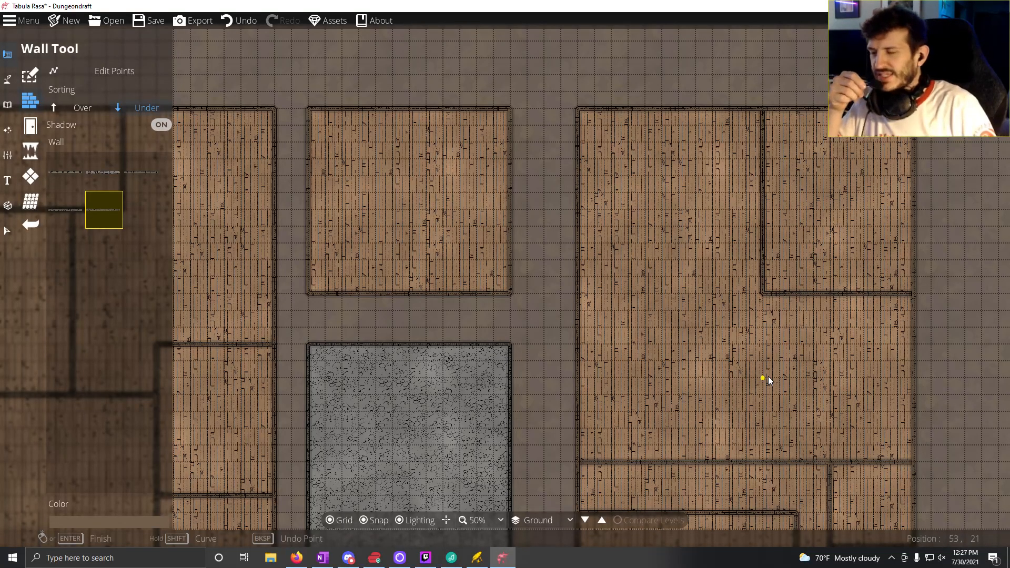
Step: Draw a closed rectangular wall 5 tiles wide and 7 tiles tall inside the northeast corner room, 2 tiles in from its surrounding walls
drag(582, 342, 627, 314)
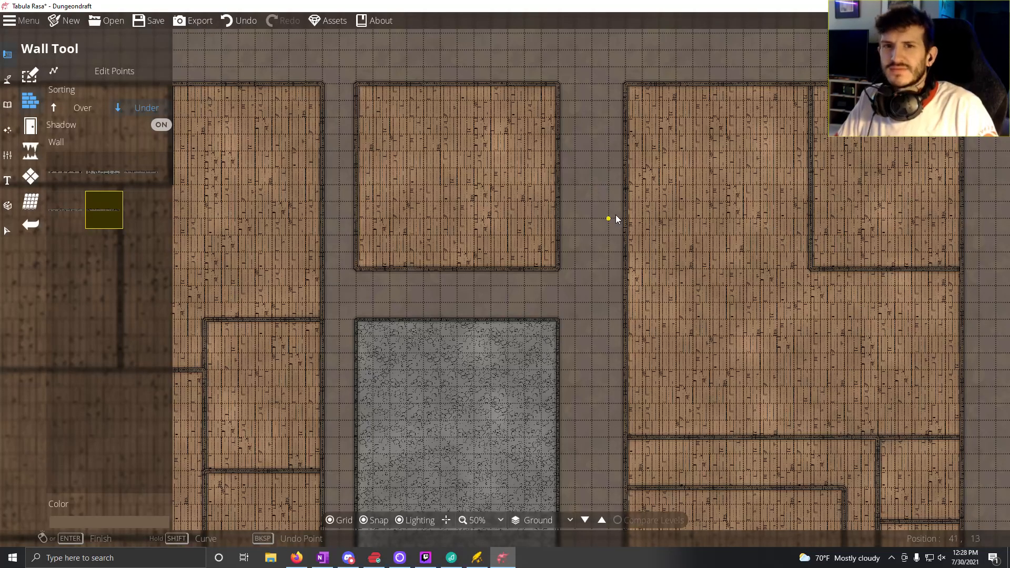
mouse_move(632, 165)
mouse_down()
mouse_move(600, 105)
mouse_move(687, 169)
mouse_move(705, 162)
mouse_move(649, 174)
mouse_up()
drag(594, 147, 579, 147)
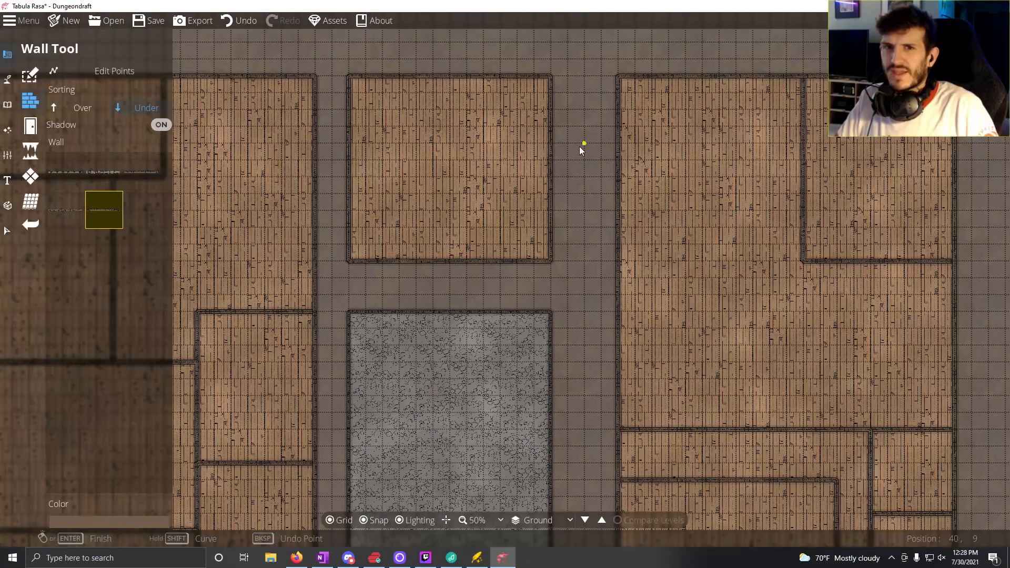
drag(619, 173, 592, 188)
drag(531, 162, 375, 132)
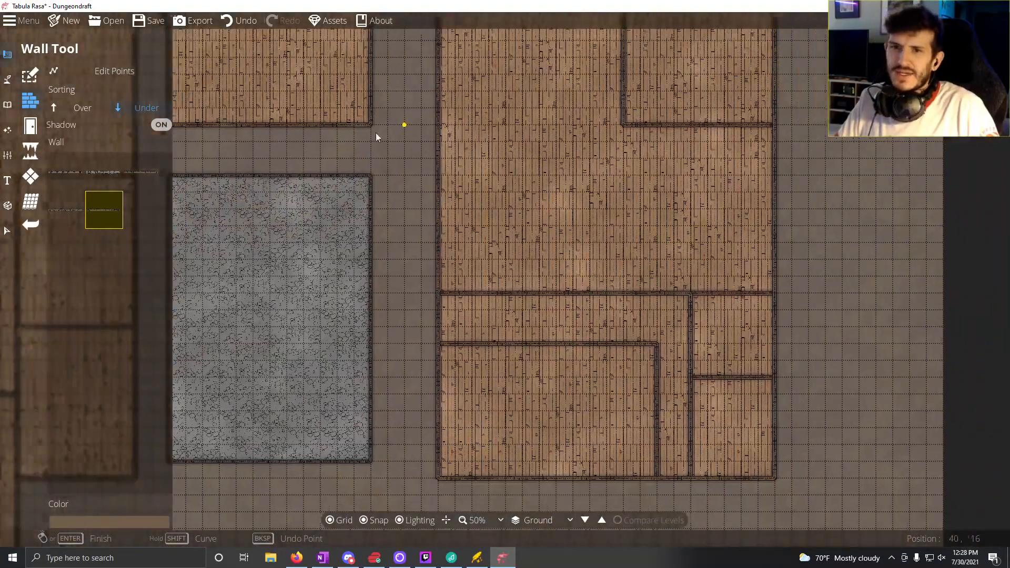
drag(437, 211, 561, 239)
drag(557, 293, 534, 327)
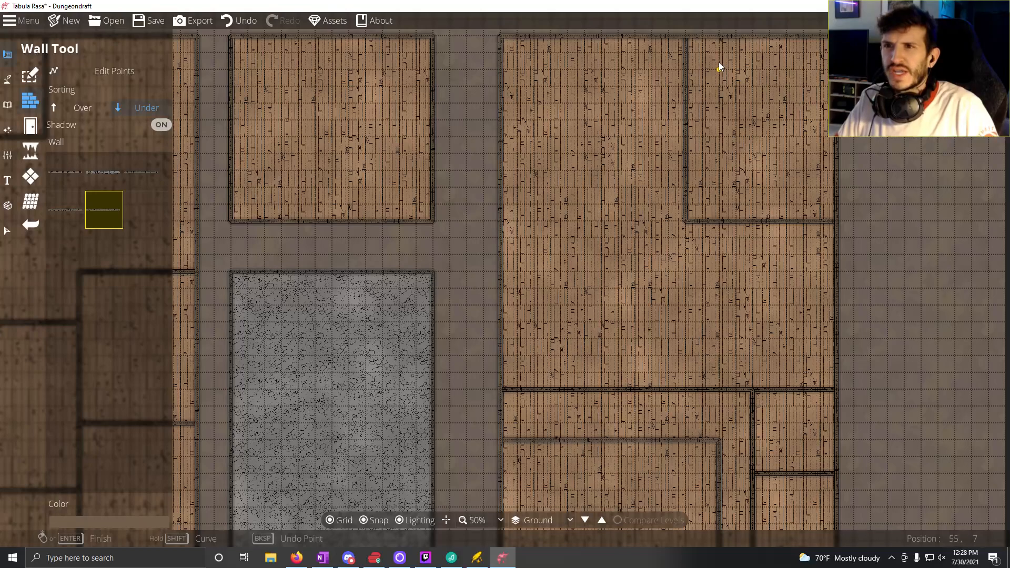
click(719, 69)
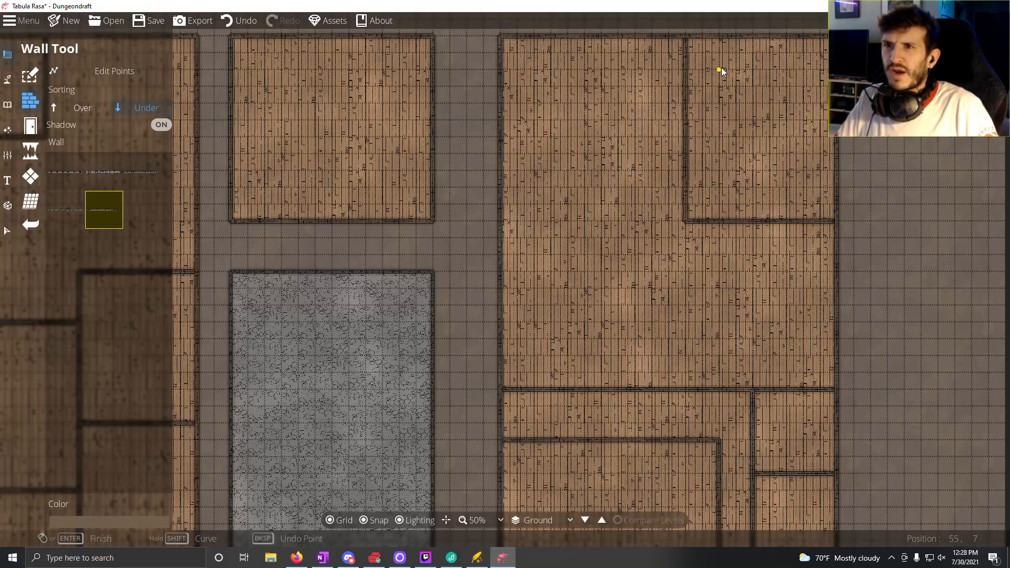
click(719, 187)
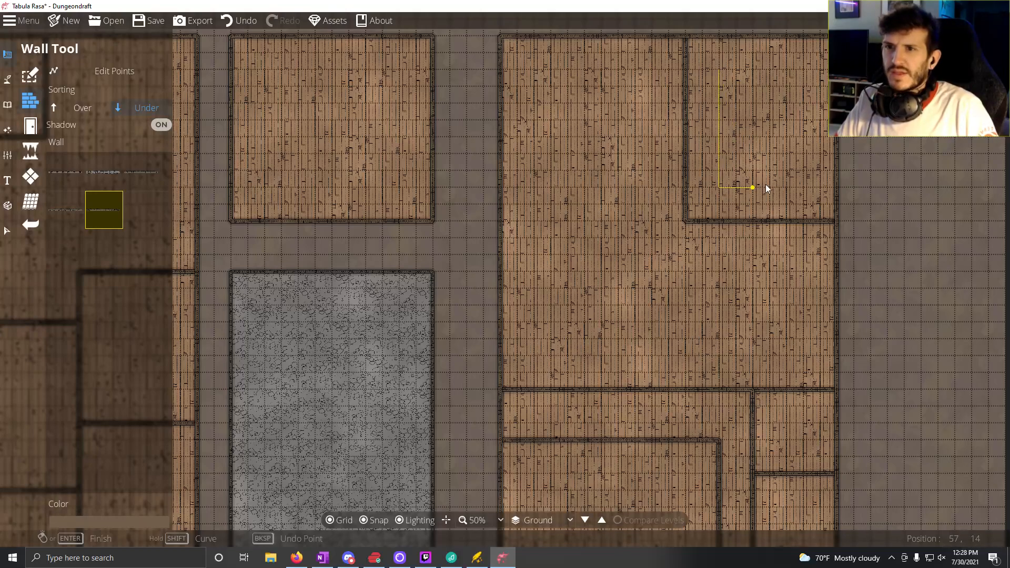
click(802, 189)
click(803, 69)
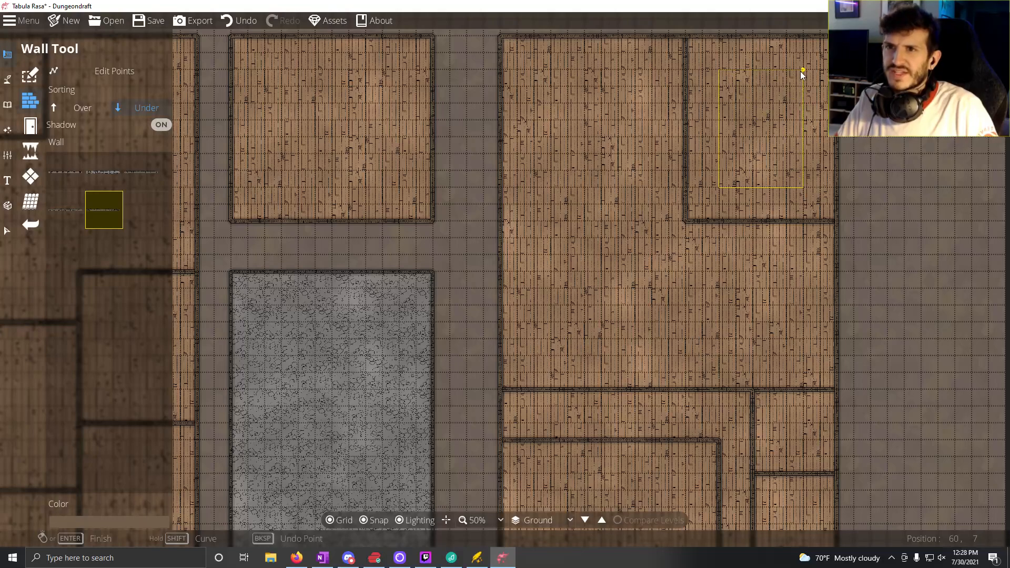
click(719, 69)
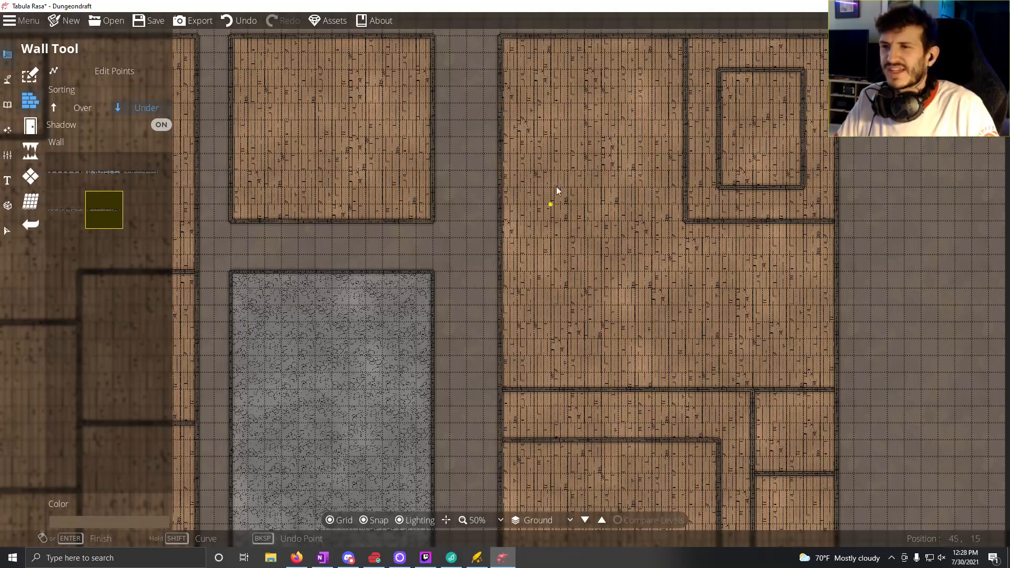
Step: Draw an 11-tile wall from the northeast room's west wall, 3 tiles above its south wall, west to the eastern building's outer wall
drag(558, 186, 697, 242)
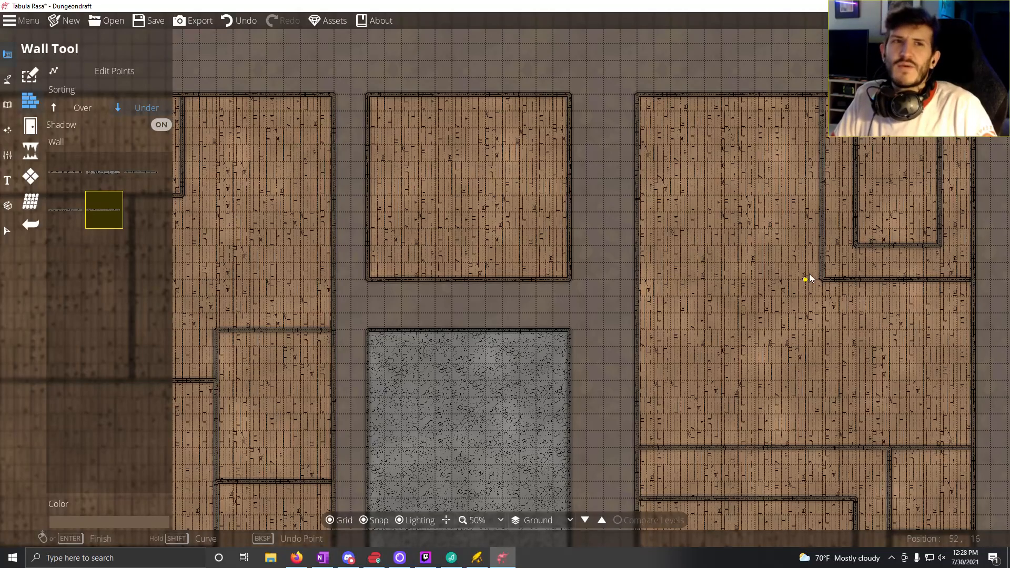
drag(690, 394, 809, 207)
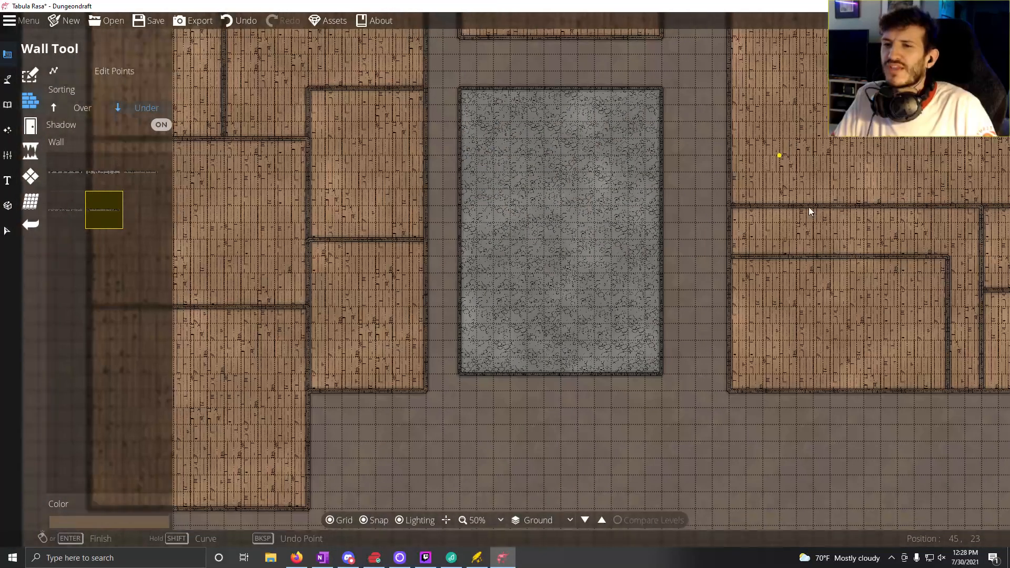
drag(859, 288, 801, 367)
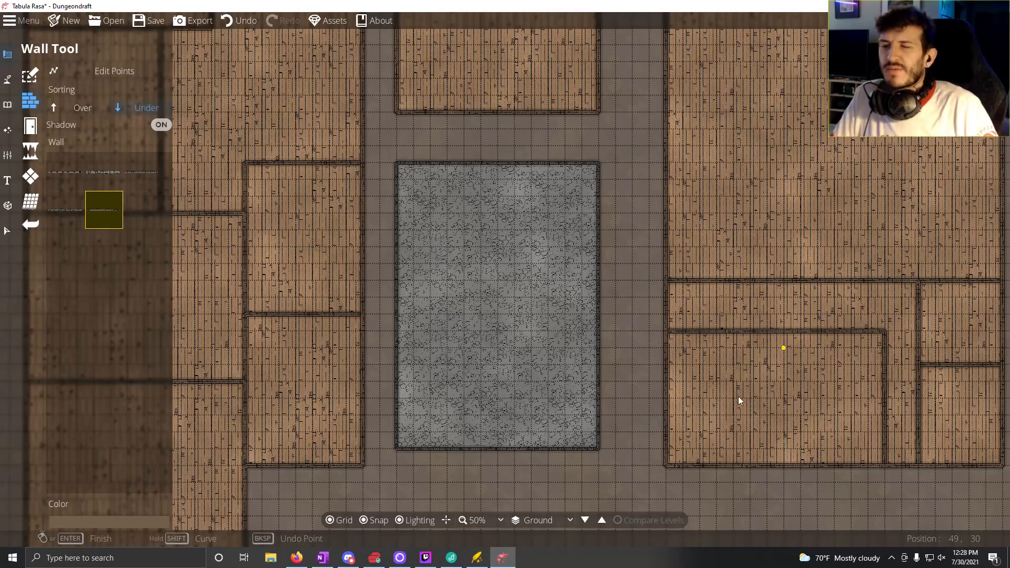
drag(771, 298, 699, 404)
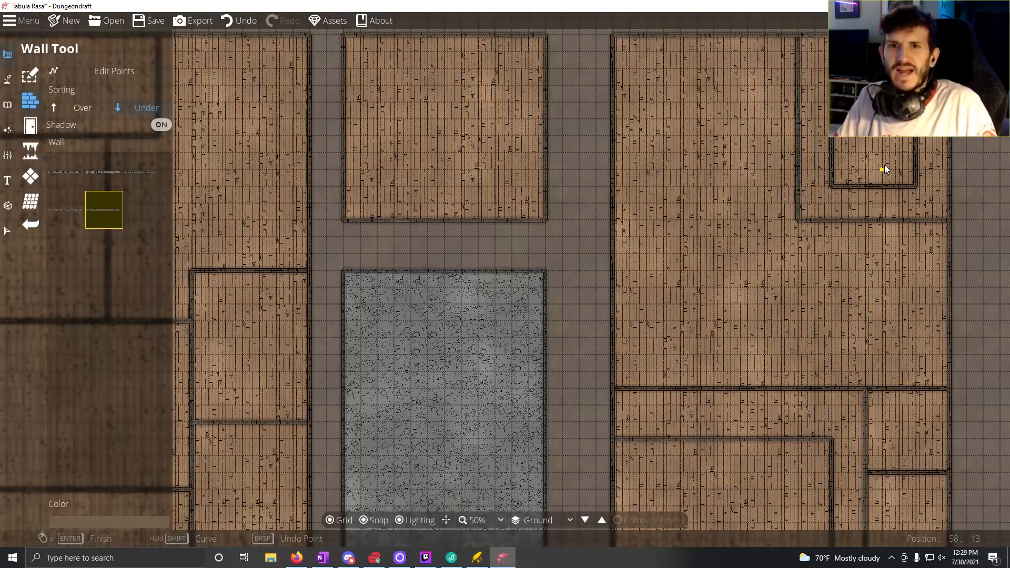
drag(812, 195, 641, 194)
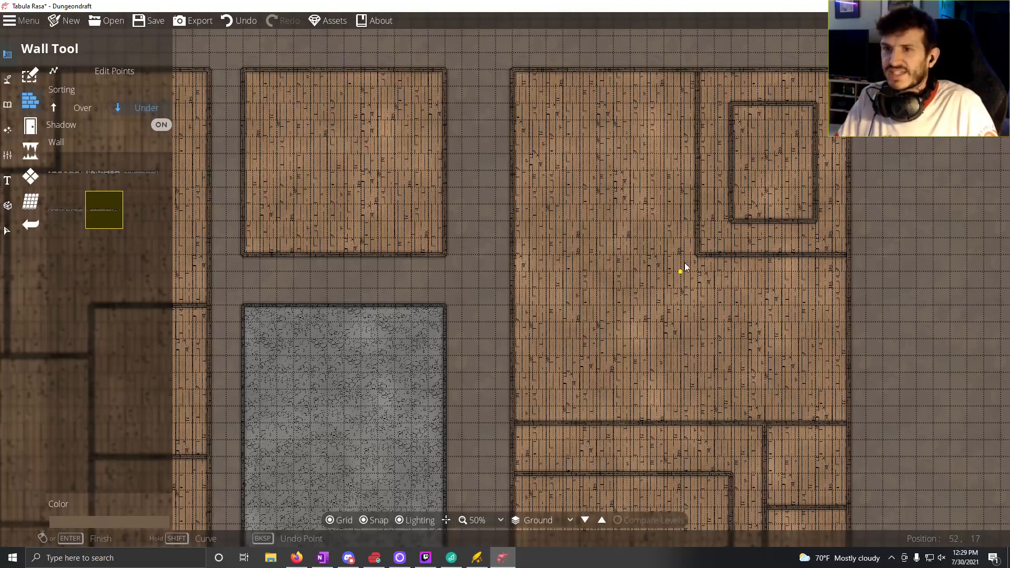
click(693, 206)
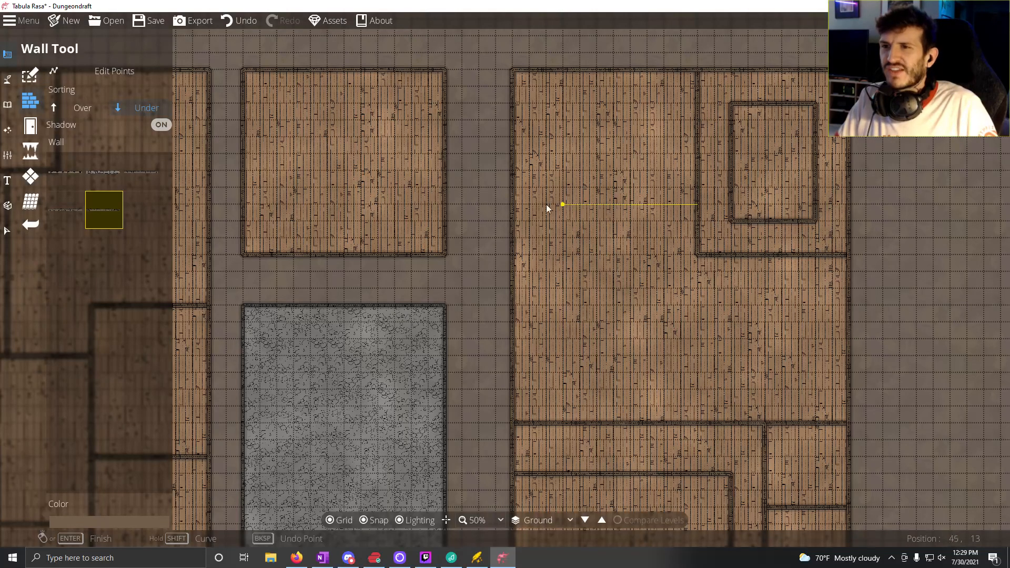
click(513, 205)
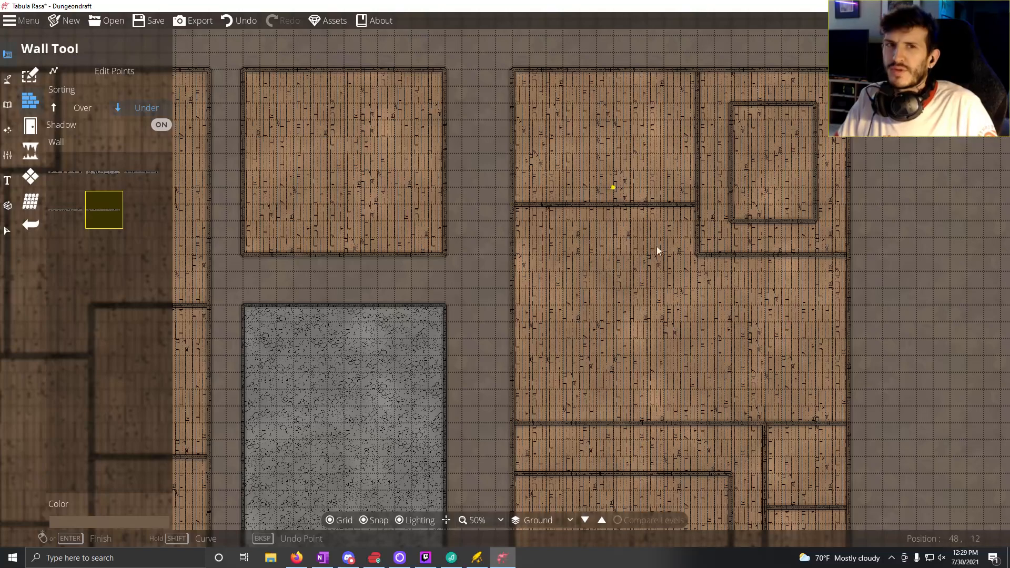
Step: Remove the L-shaped corridor wall around the eastern building's southwest room by deleting its points
drag(625, 248, 620, 204)
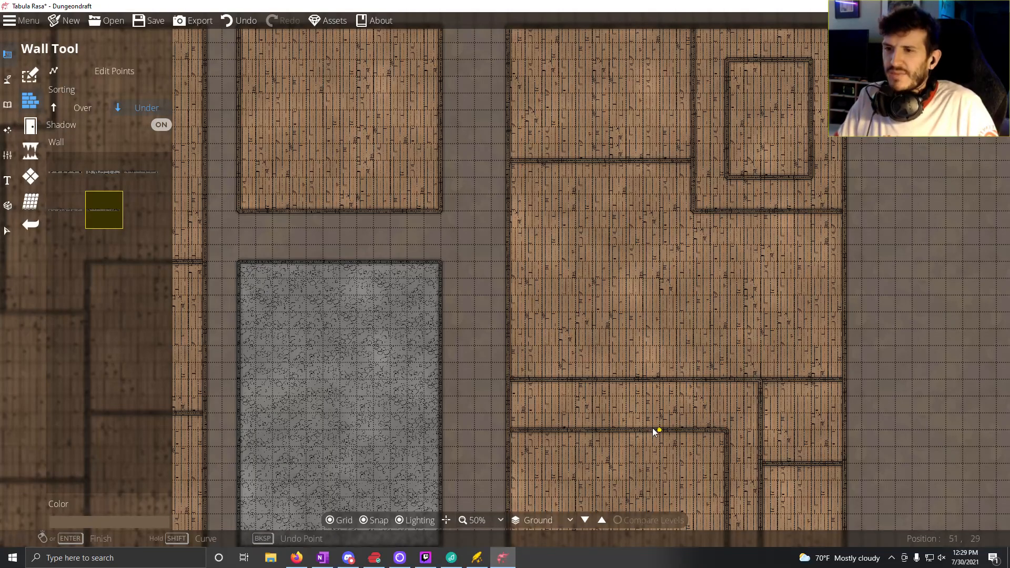
drag(632, 406, 618, 381)
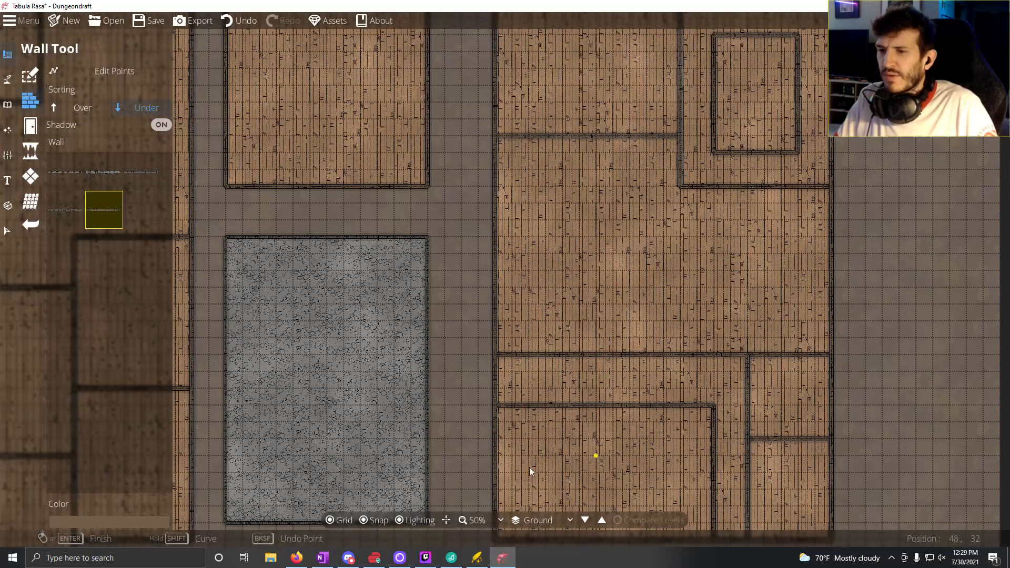
click(108, 70)
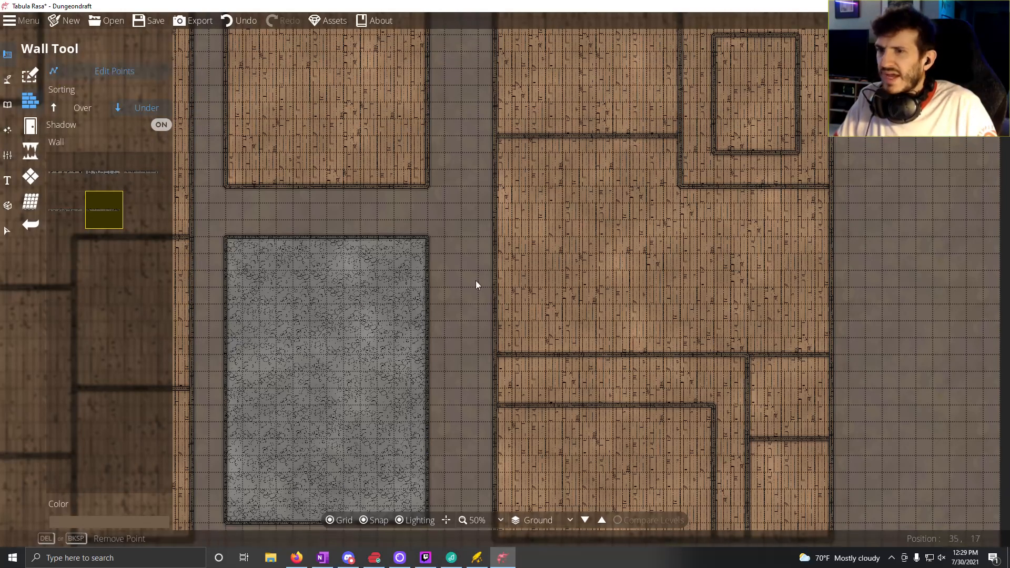
click(495, 357)
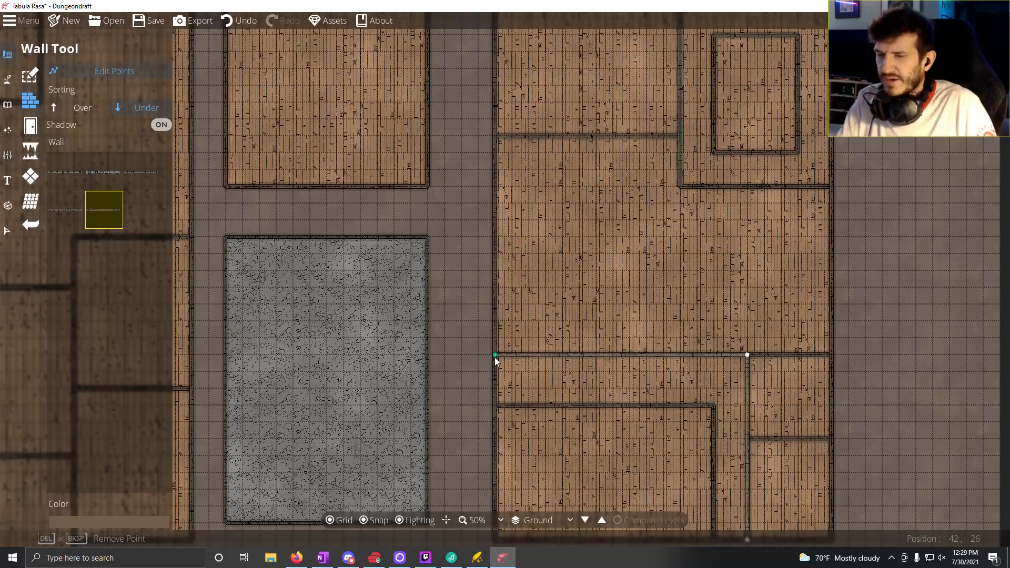
key(Delete)
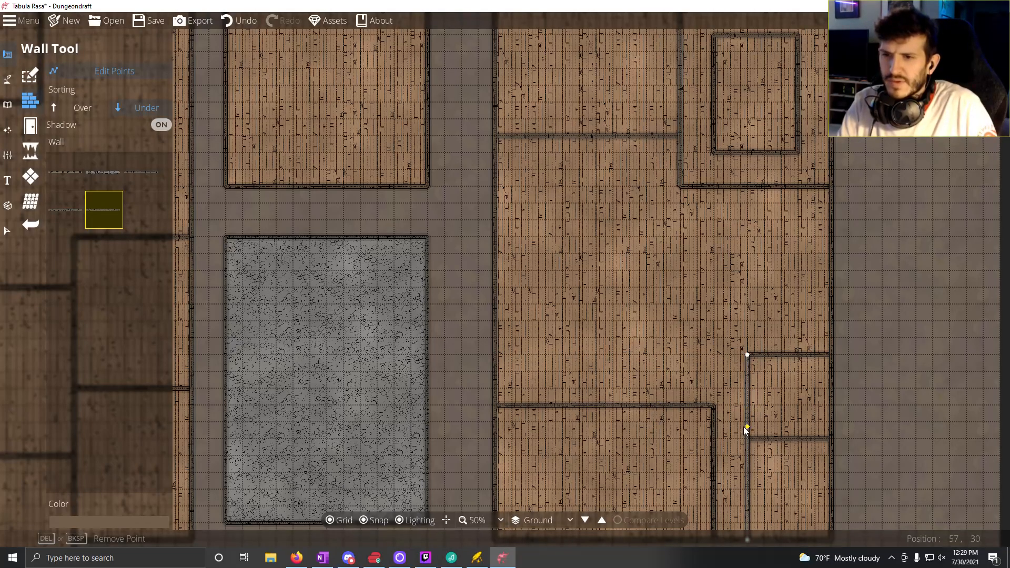
drag(714, 416, 719, 329)
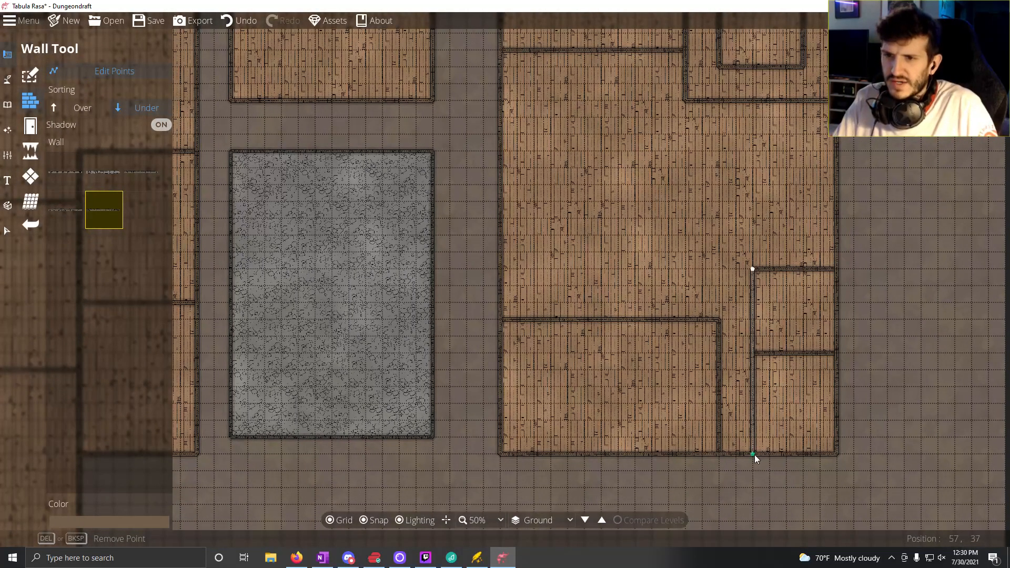
key(Delete)
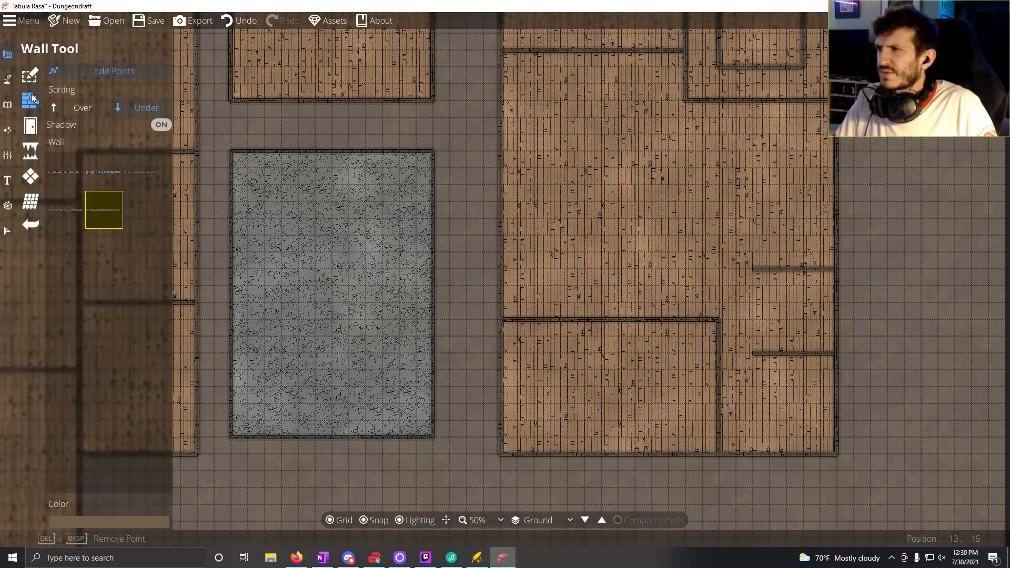
Step: Draw an 11-tile vertical wall closing the west side of the two small southeast rooms, down to the building's south wall
click(92, 74)
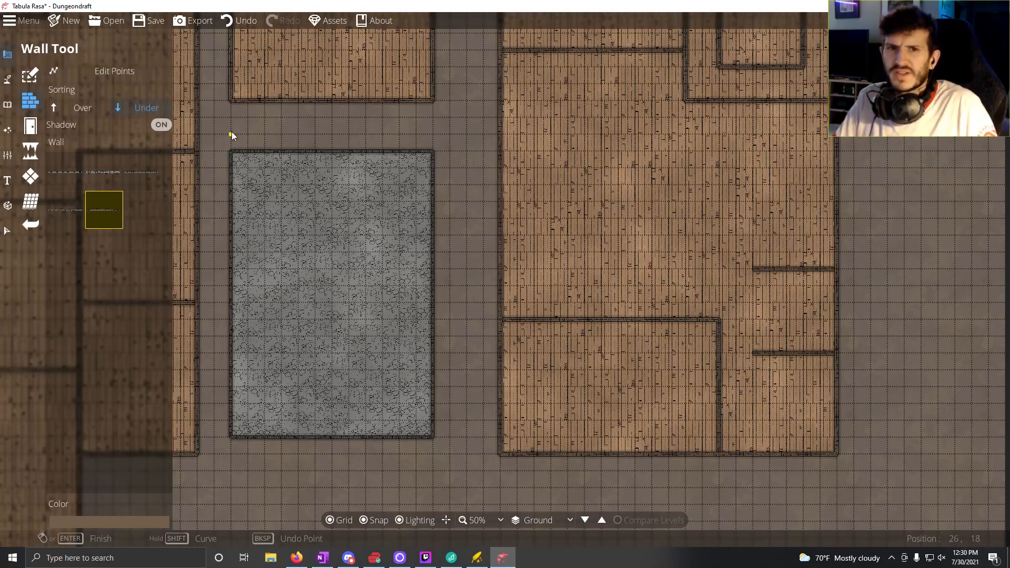
click(315, 168)
click(753, 269)
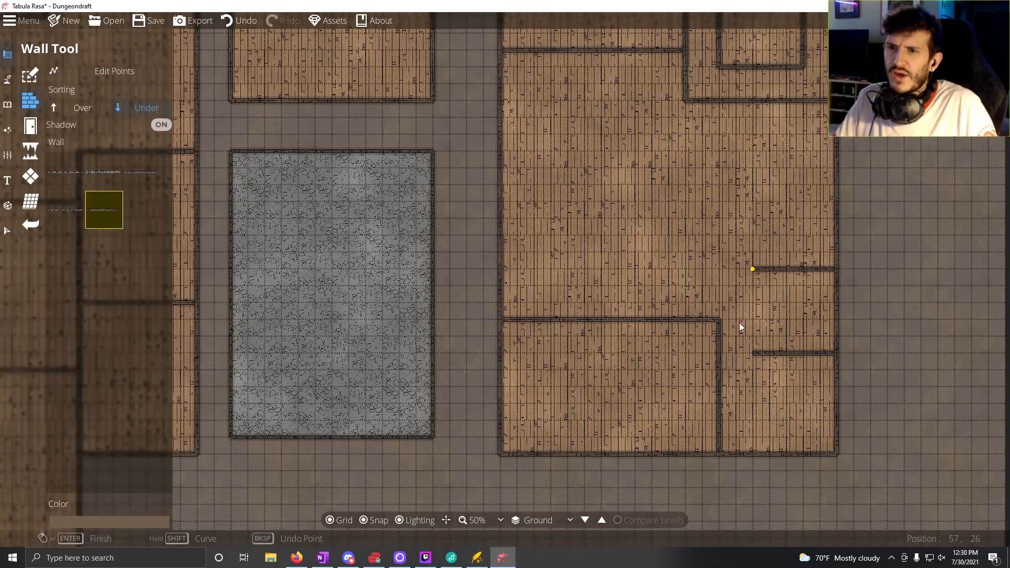
click(753, 456)
right_click(753, 456)
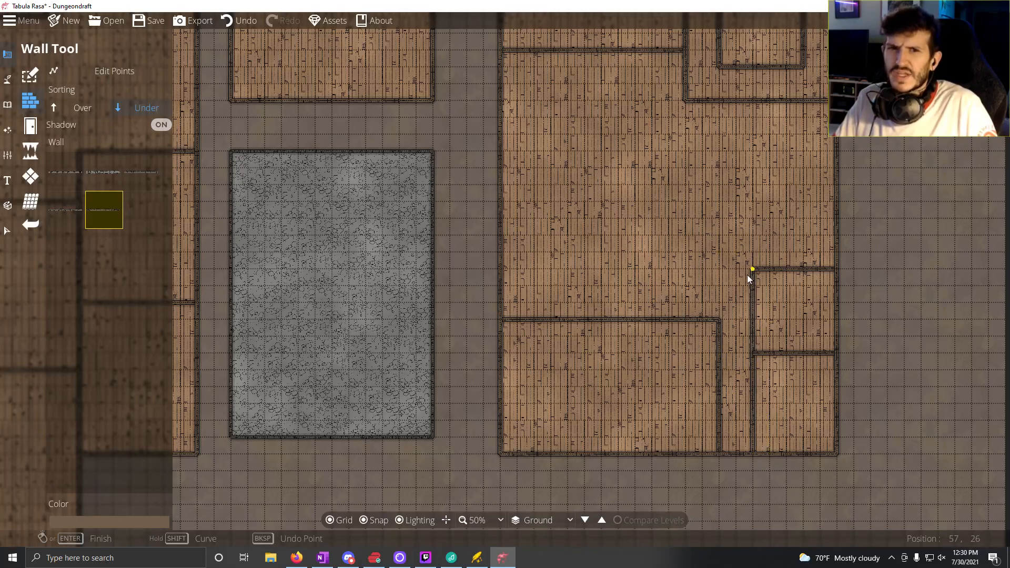
Step: Draw a 7-tile wall west from the northwest corner of the two small southeast rooms
click(748, 274)
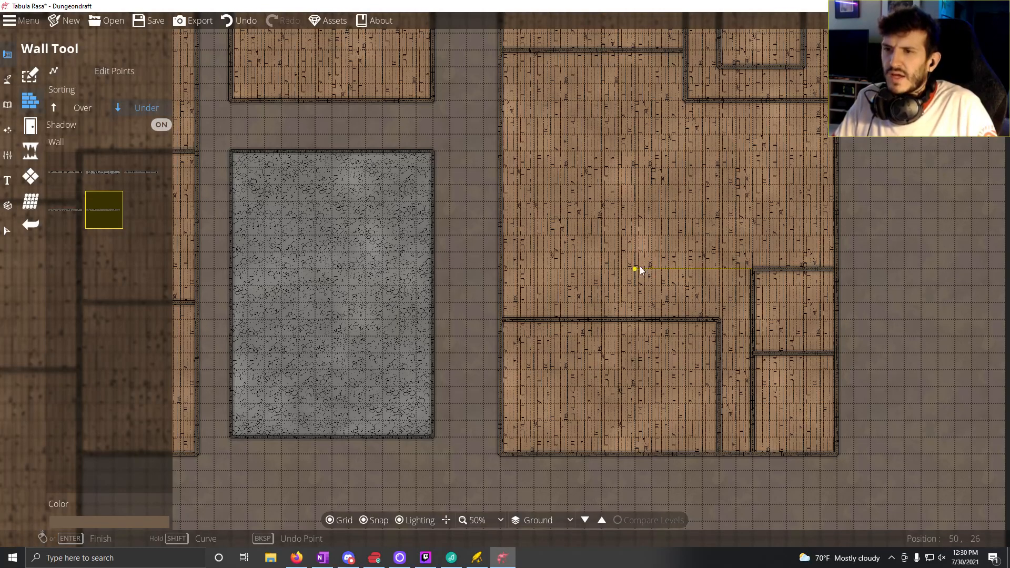
click(641, 269)
right_click(641, 270)
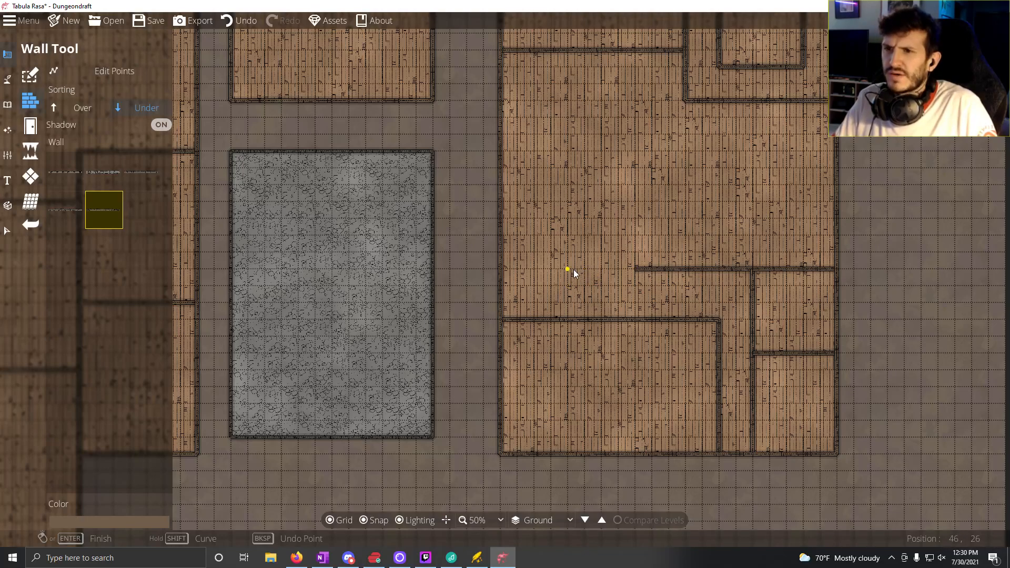
Step: Shorten the wall northwest of the two small southeast rooms by 2 tiles and draw a 6-tile wall facing it from the eastern building's west wall
click(129, 73)
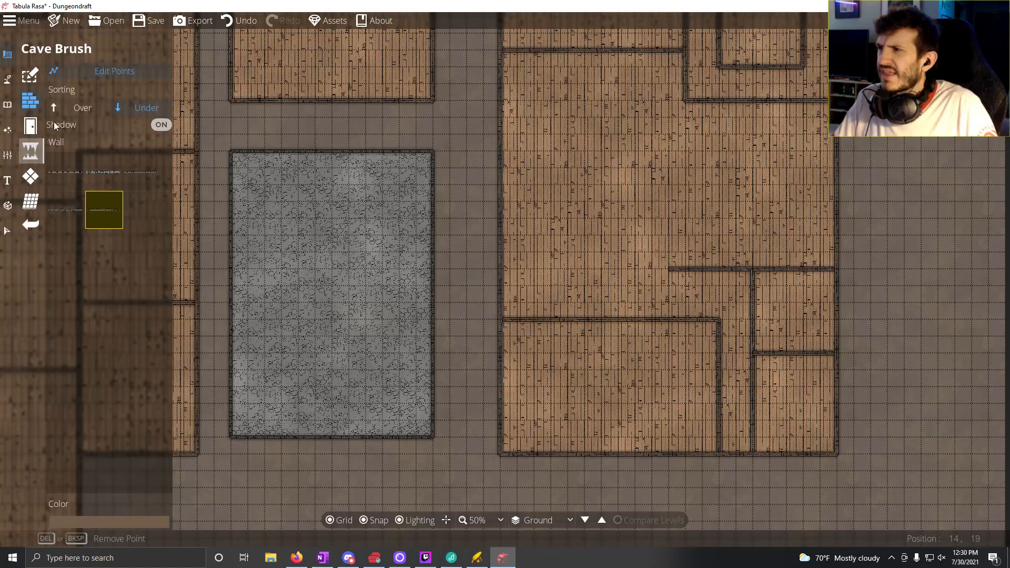
click(93, 72)
click(532, 269)
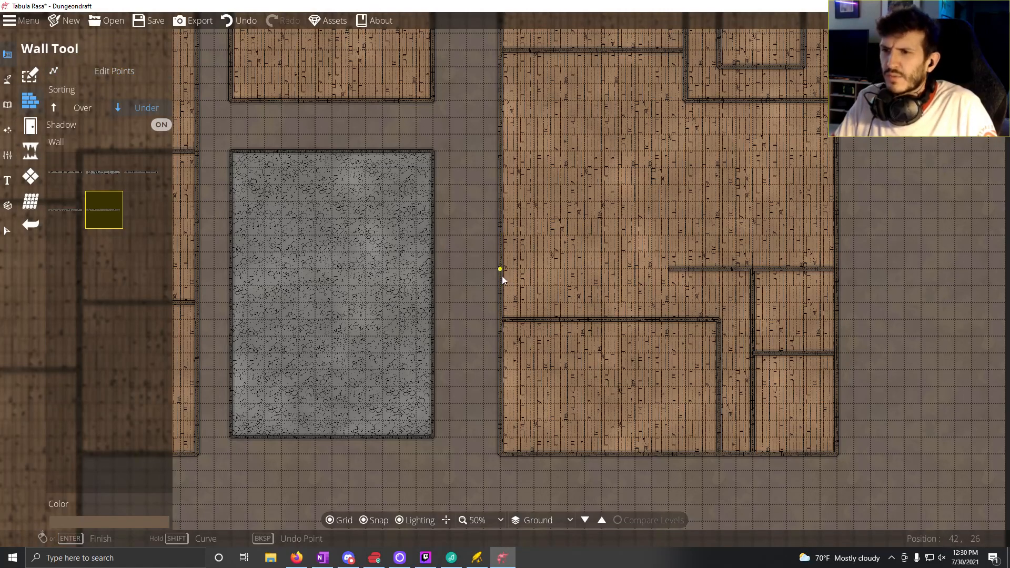
click(602, 274)
right_click(602, 273)
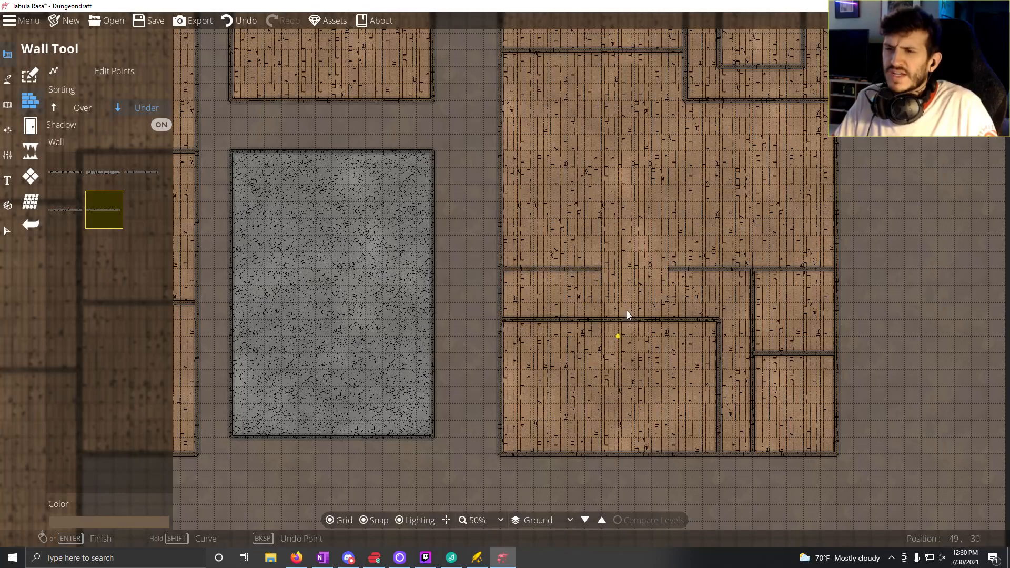
Step: Draw a 13-tile wall north from the 6-tile wall's east end, then split the enclosed strip with a horizontal wall 6 tiles below its north wall
drag(571, 229, 489, 301)
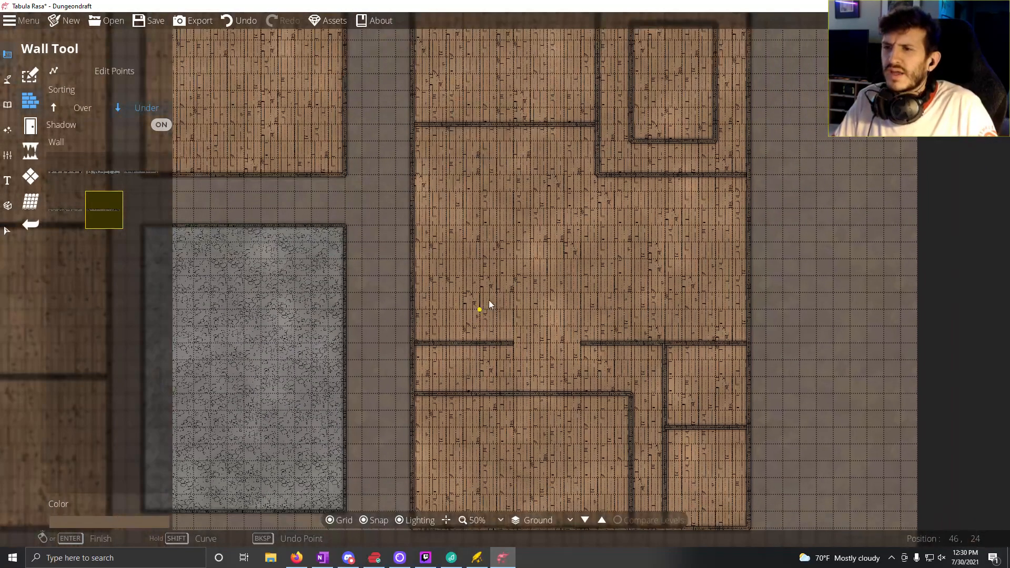
drag(486, 236, 502, 377)
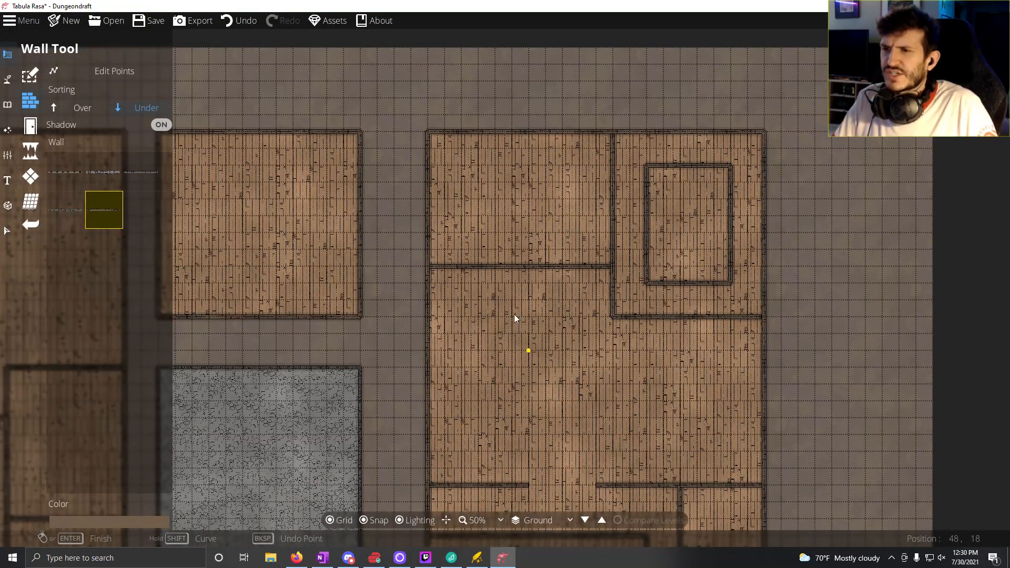
drag(586, 424, 529, 371)
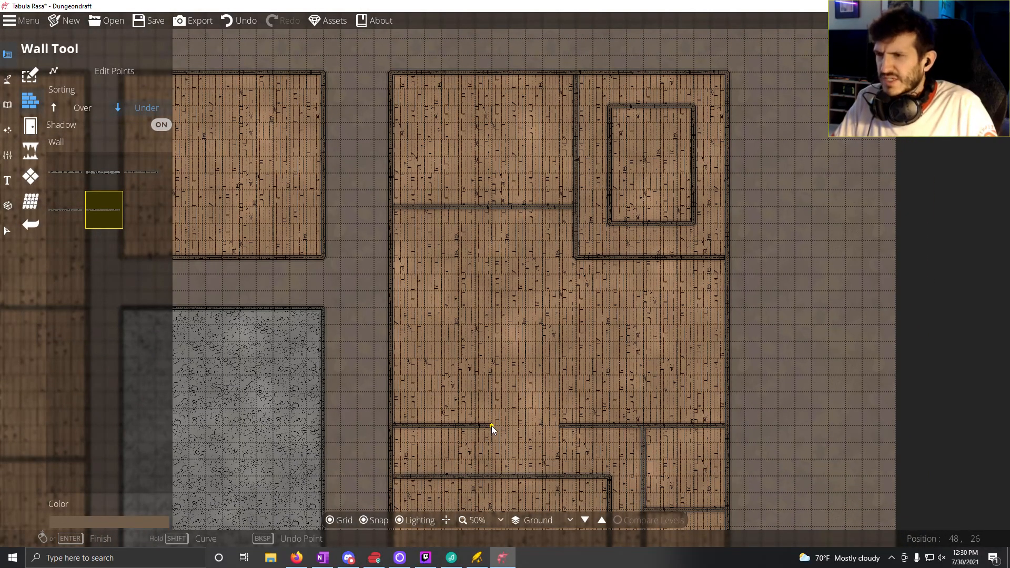
click(491, 425)
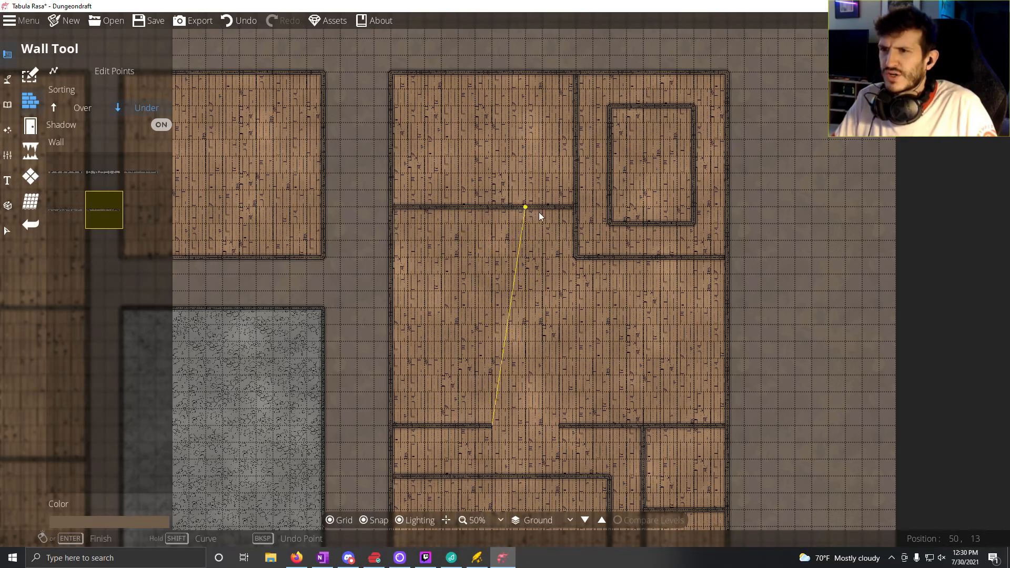
click(493, 213)
right_click(492, 213)
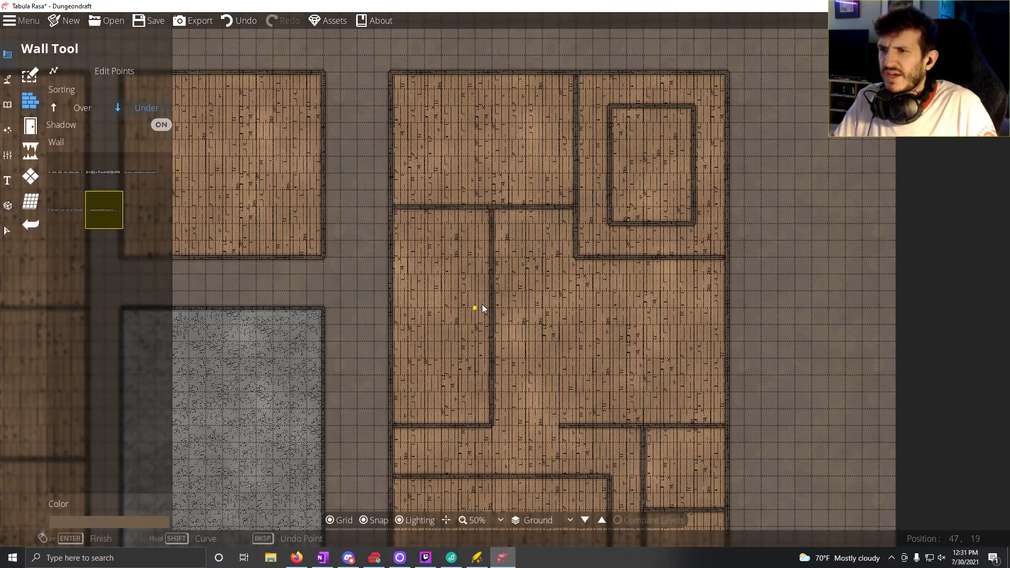
click(393, 309)
right_click(393, 309)
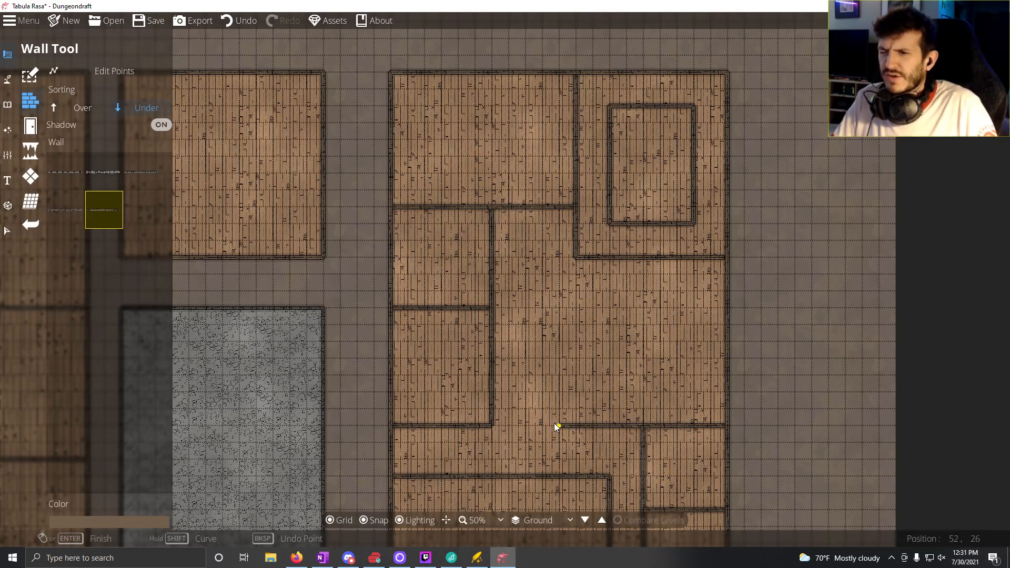
Step: Draw a 10-tile wall up the open east area's west side and split the enclosed area into two 10 by 5 tile rooms
click(557, 260)
right_click(558, 260)
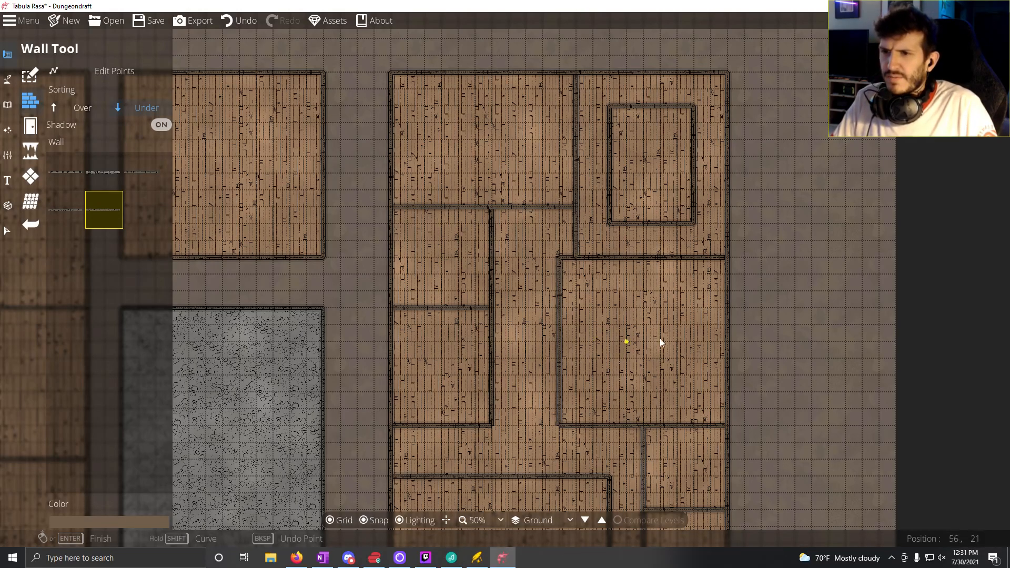
click(560, 342)
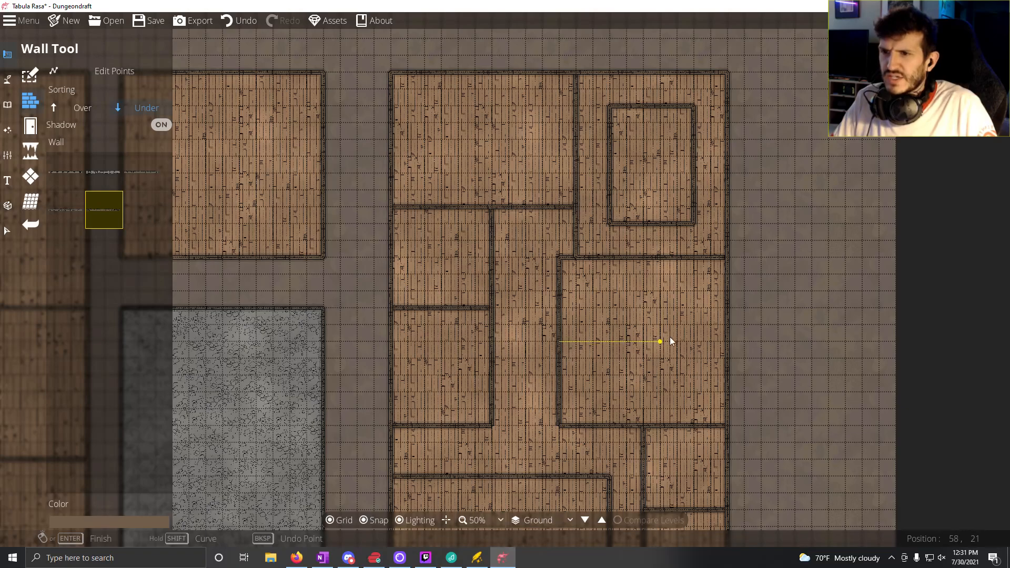
click(723, 341)
right_click(723, 342)
Step: Look over the wall layout of the eastern building and compare it with the western and central buildings
drag(558, 405, 524, 298)
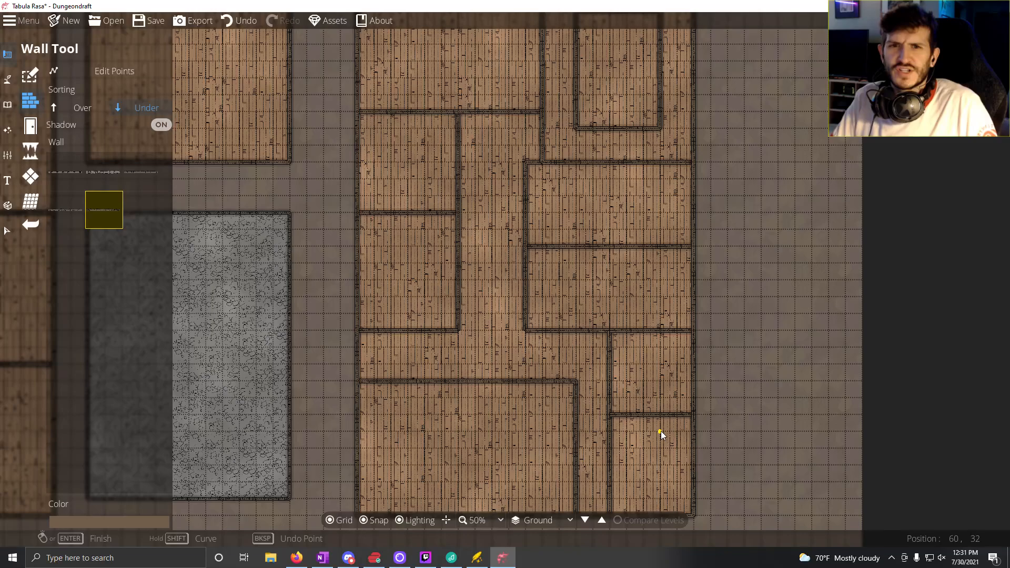
drag(642, 399, 598, 477)
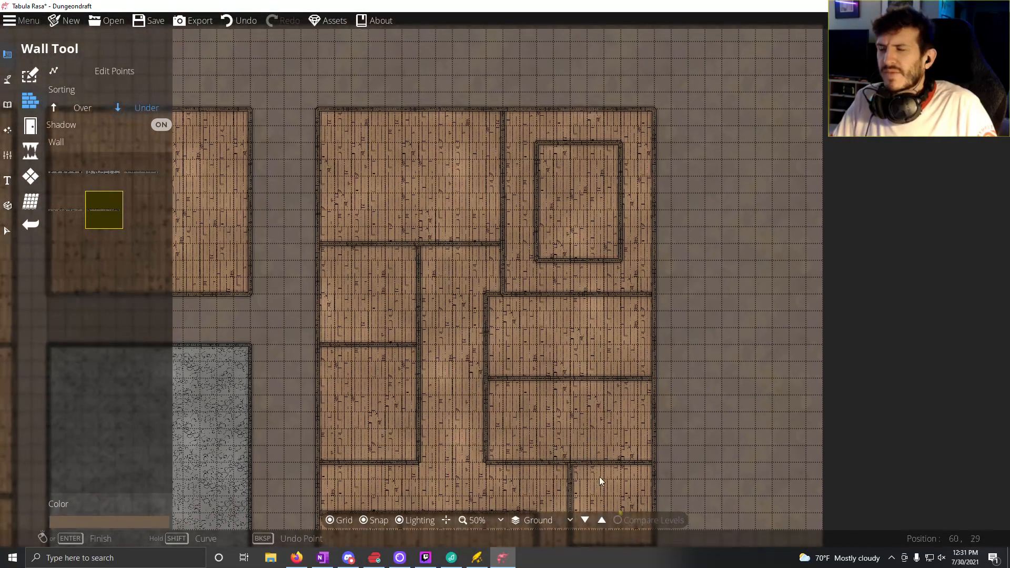
drag(519, 419, 561, 314)
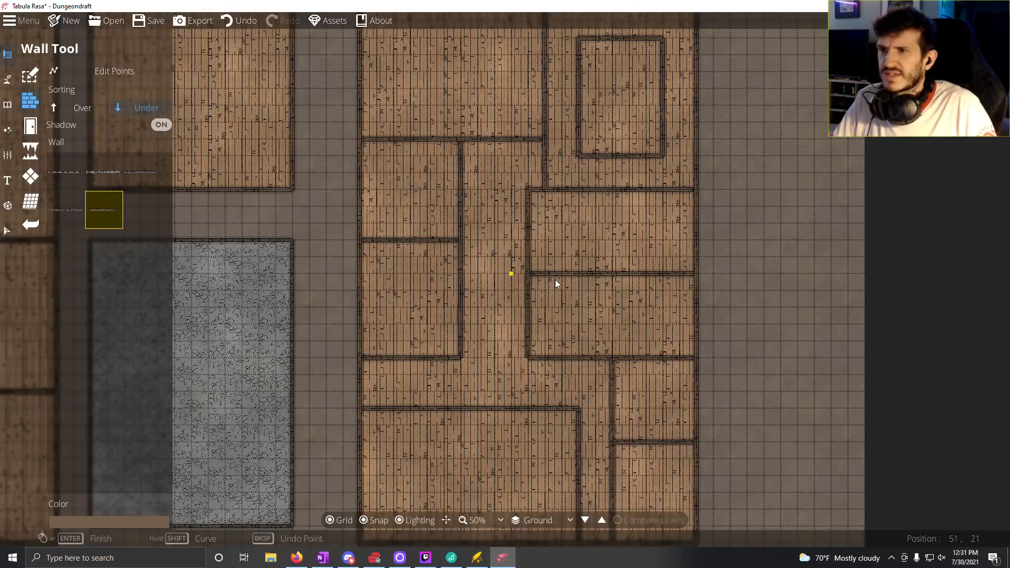
drag(555, 280, 590, 354)
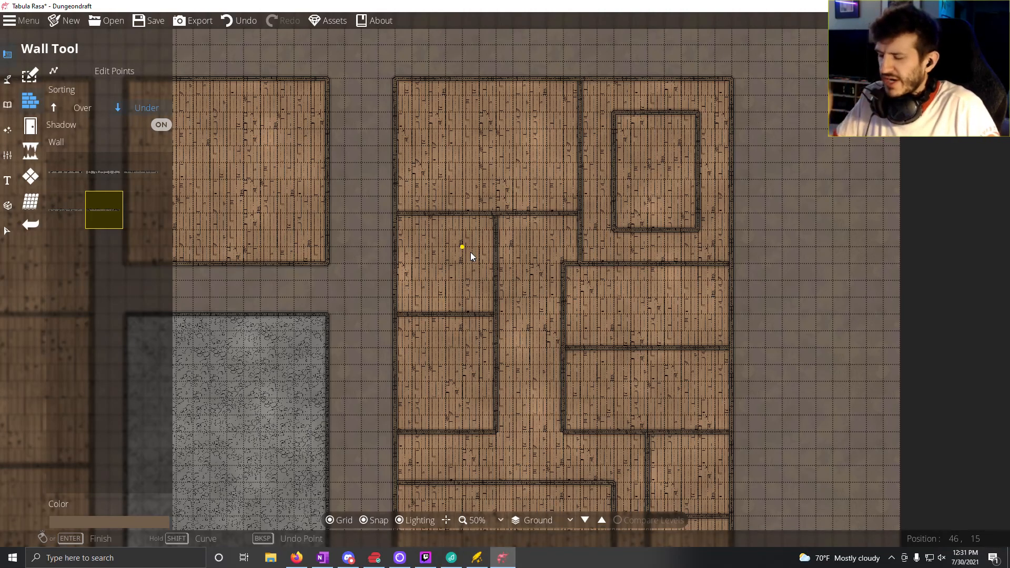
drag(471, 254, 717, 101)
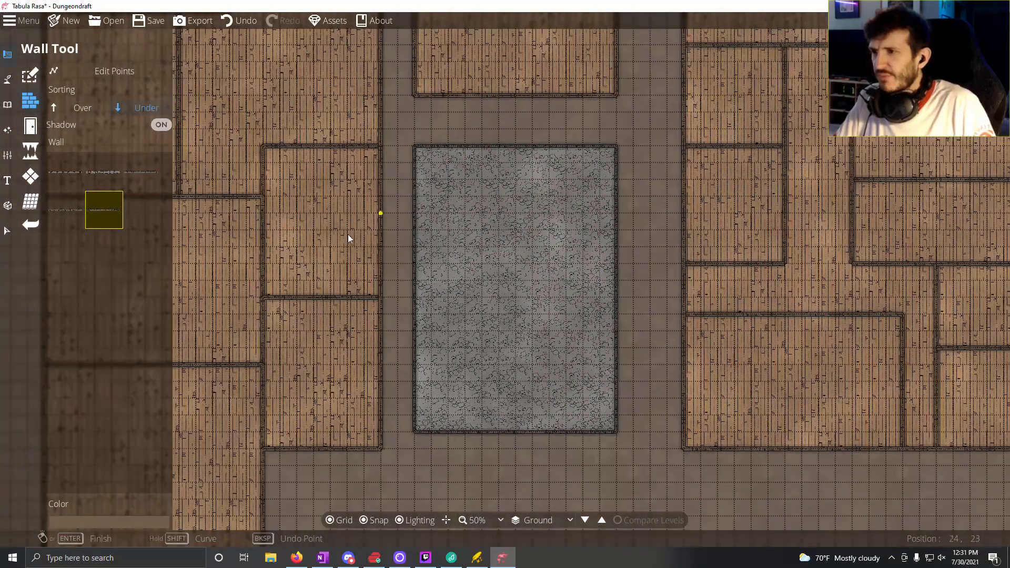
drag(348, 238, 451, 496)
drag(483, 323, 279, 291)
mouse_move(412, 306)
mouse_down()
mouse_move(346, 296)
mouse_move(407, 297)
mouse_up()
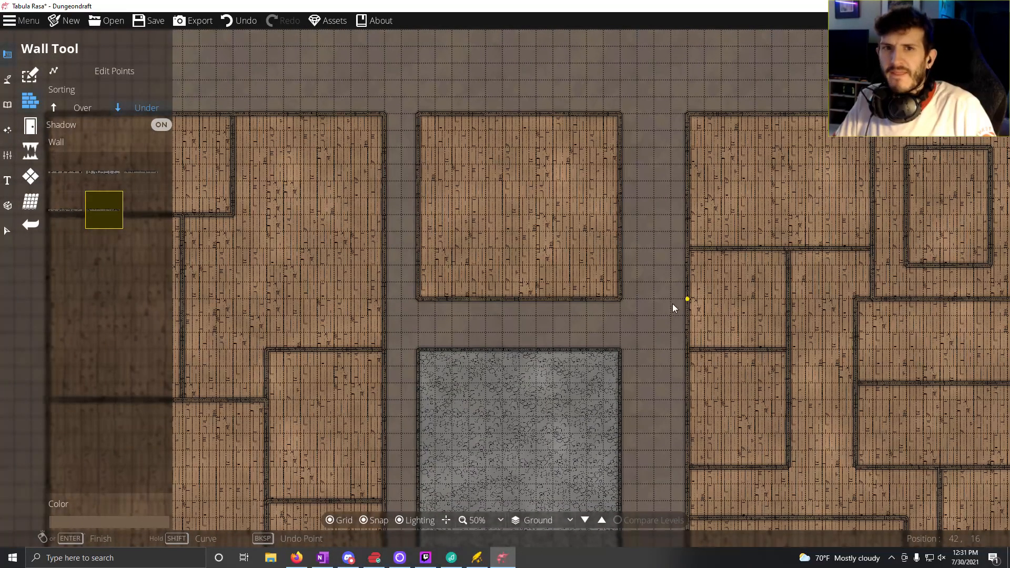
drag(677, 304, 520, 296)
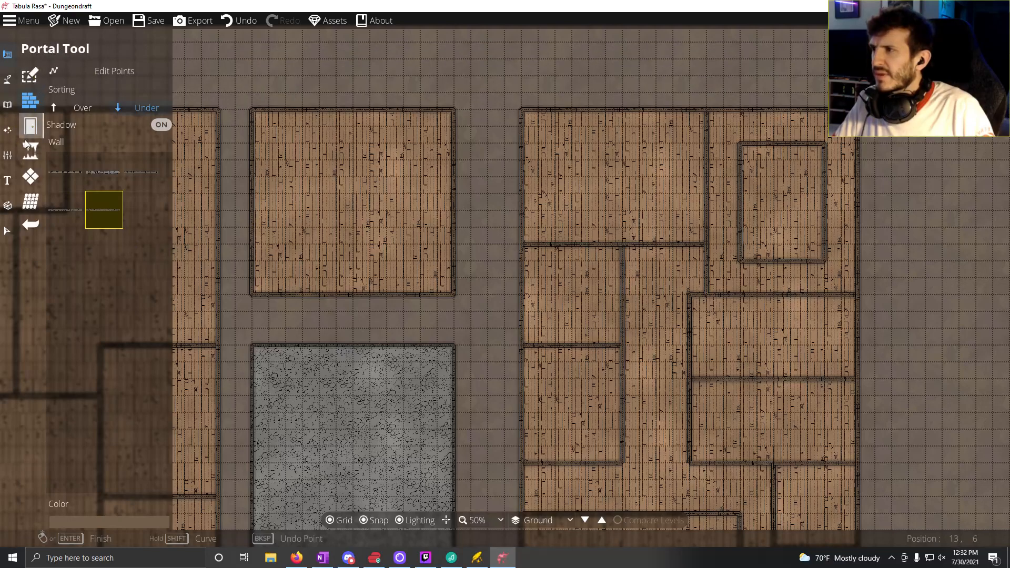
click(29, 179)
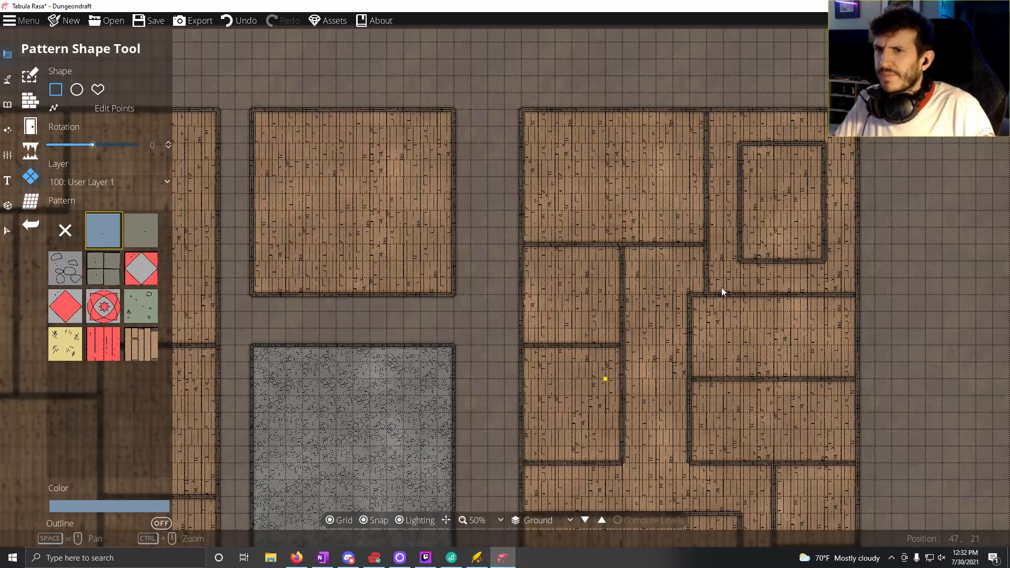
mouse_move(470, 363)
mouse_down()
mouse_move(544, 285)
mouse_move(634, 270)
mouse_move(471, 340)
mouse_move(396, 339)
mouse_up()
drag(691, 279, 553, 102)
drag(627, 210, 591, 321)
drag(581, 166, 573, 251)
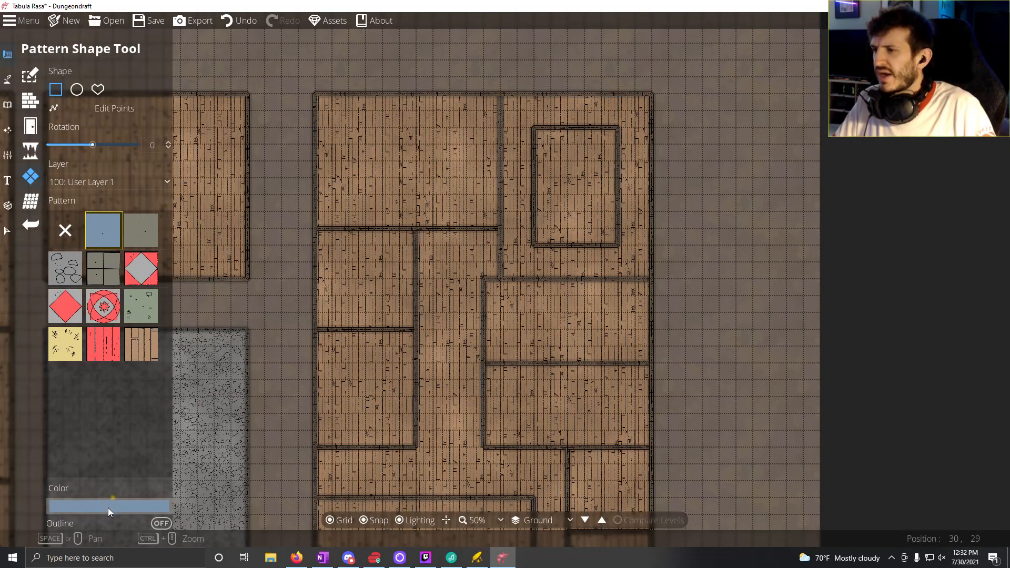
click(140, 345)
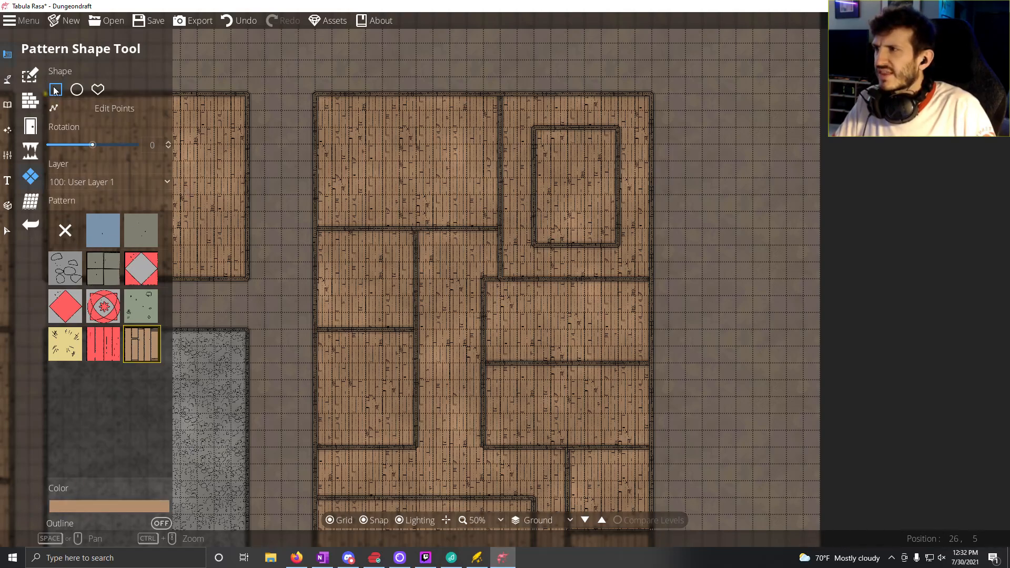
Step: Lay dark brown (#4d3e31) wooden floors in the eastern building's 5 by 7 tile inner northeast room and its 13 by 8 tile southwest room
click(30, 75)
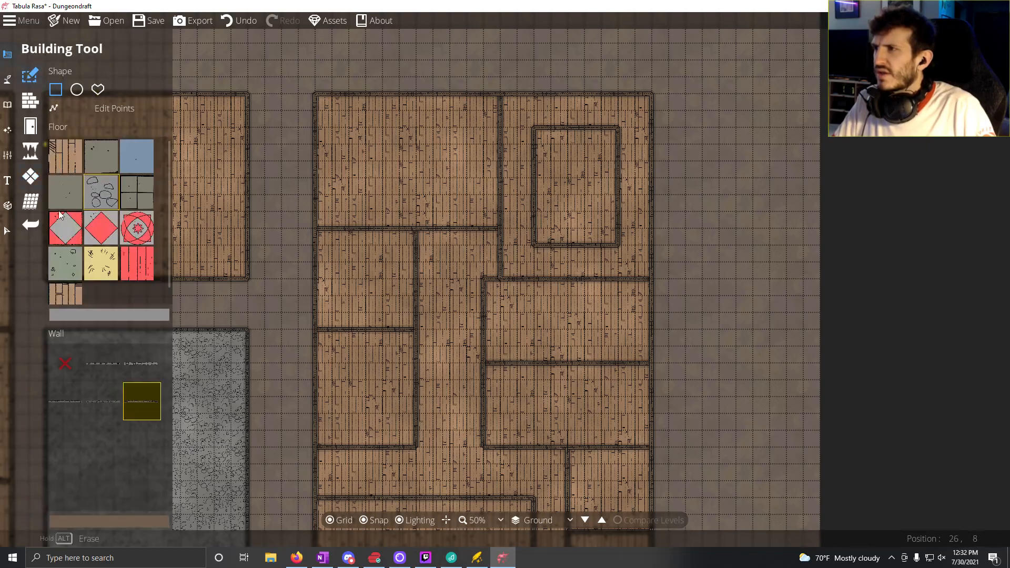
click(79, 319)
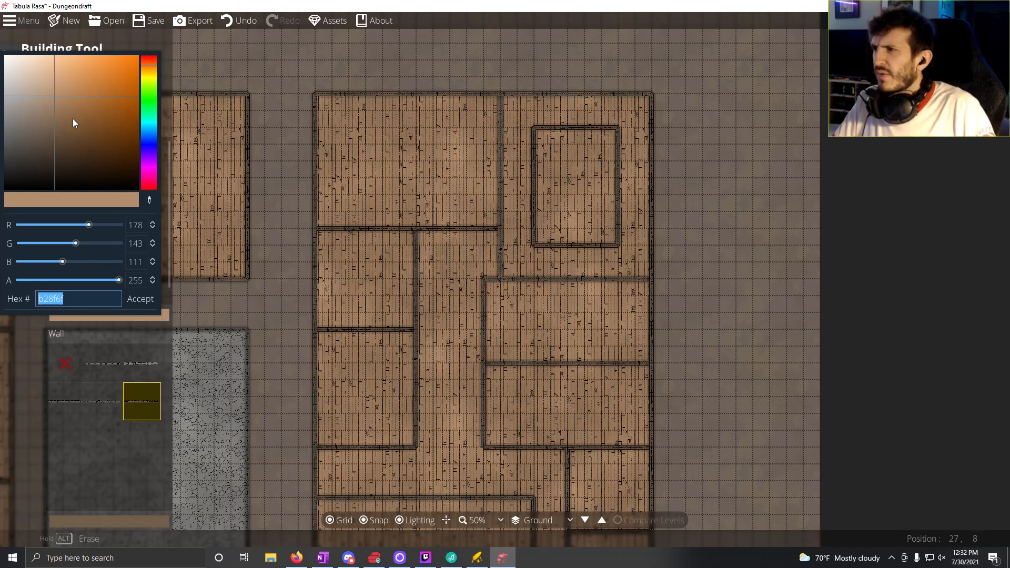
click(54, 150)
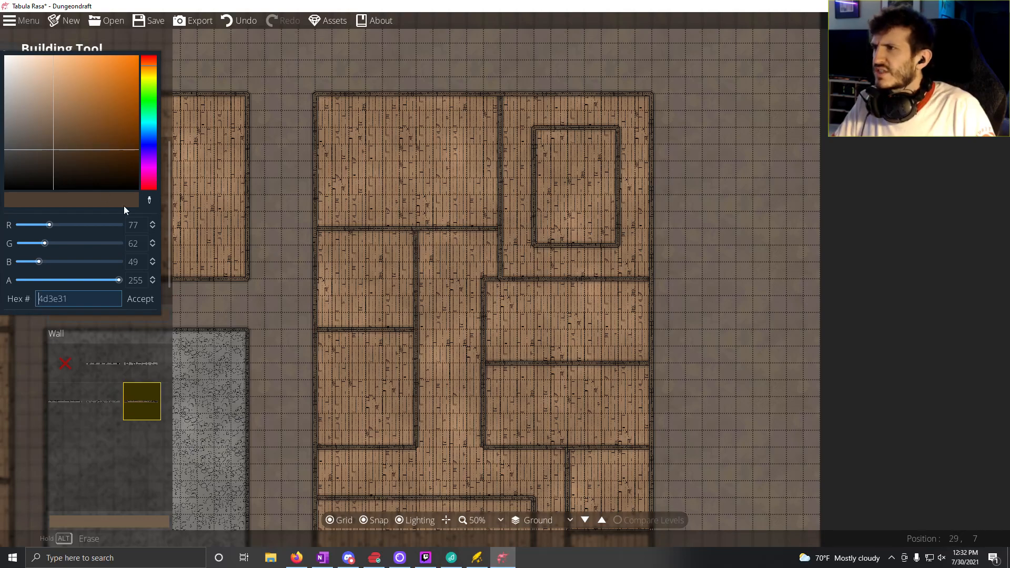
click(130, 48)
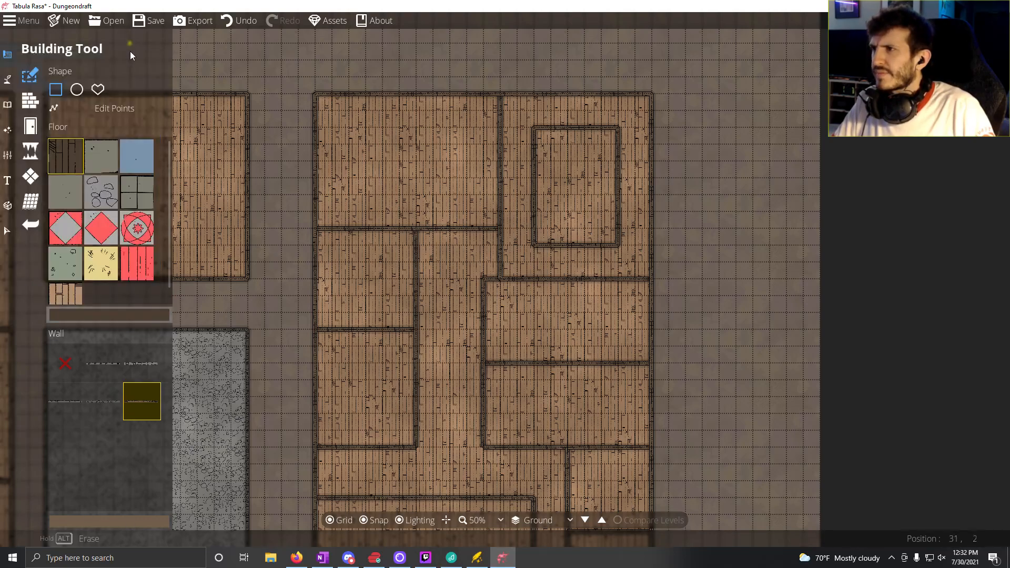
drag(541, 134, 610, 255)
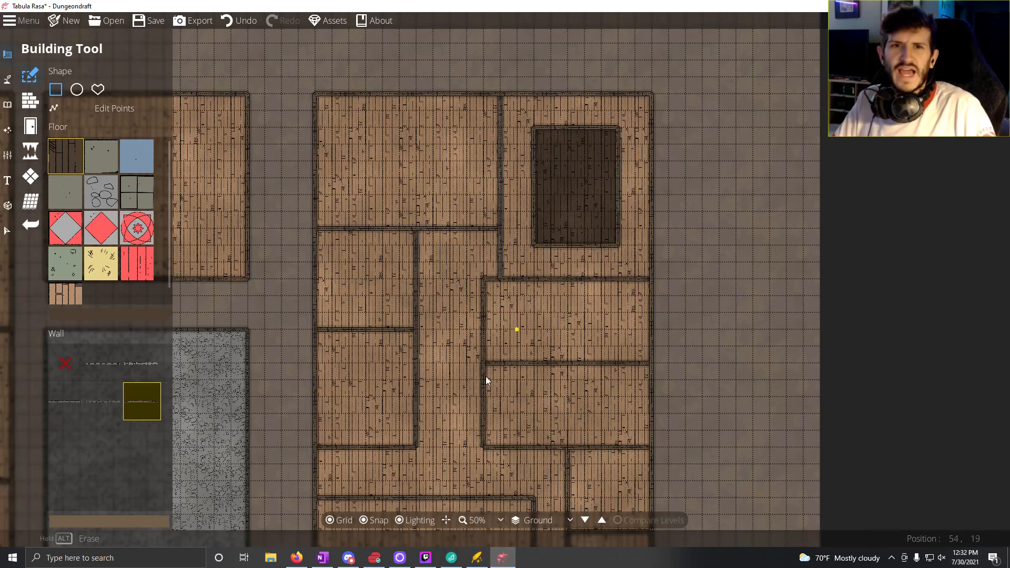
drag(485, 377, 540, 103)
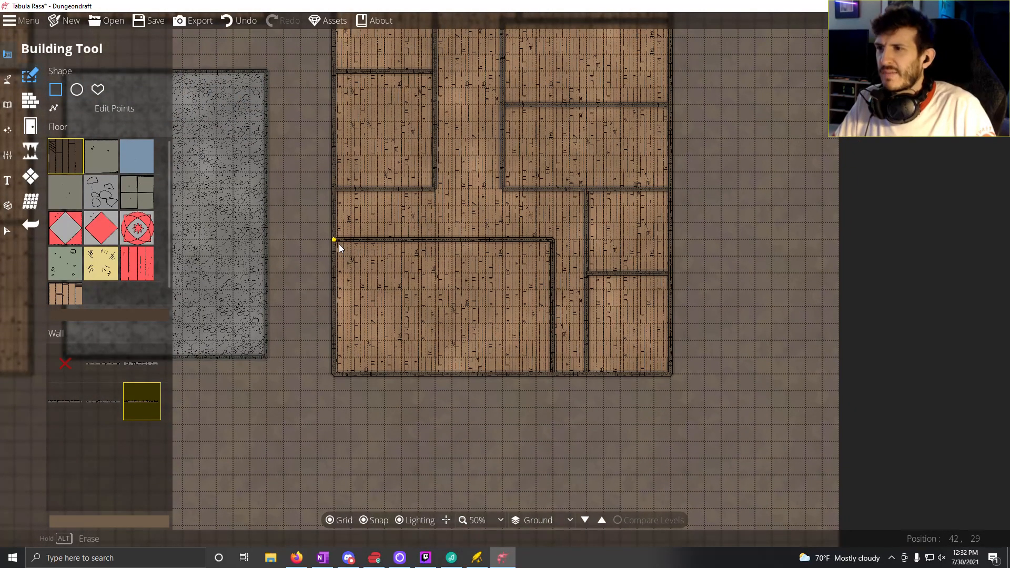
drag(336, 242, 552, 374)
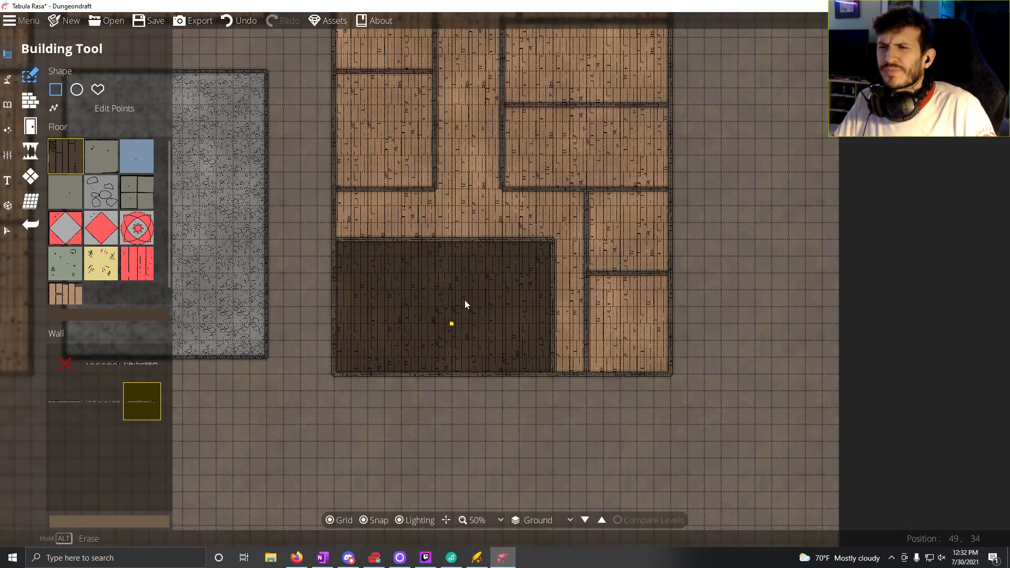
Step: Examine the floors and room layout across the whole map, from the eastern building to the western building's southern rooms
drag(465, 301, 373, 426)
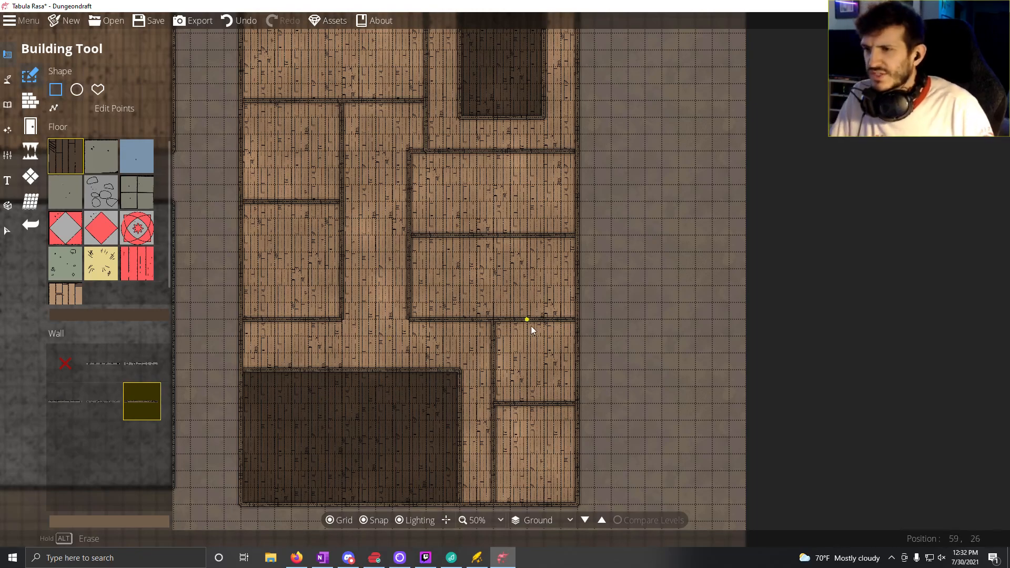
mouse_move(359, 420)
mouse_down()
mouse_move(389, 349)
mouse_move(345, 302)
mouse_up()
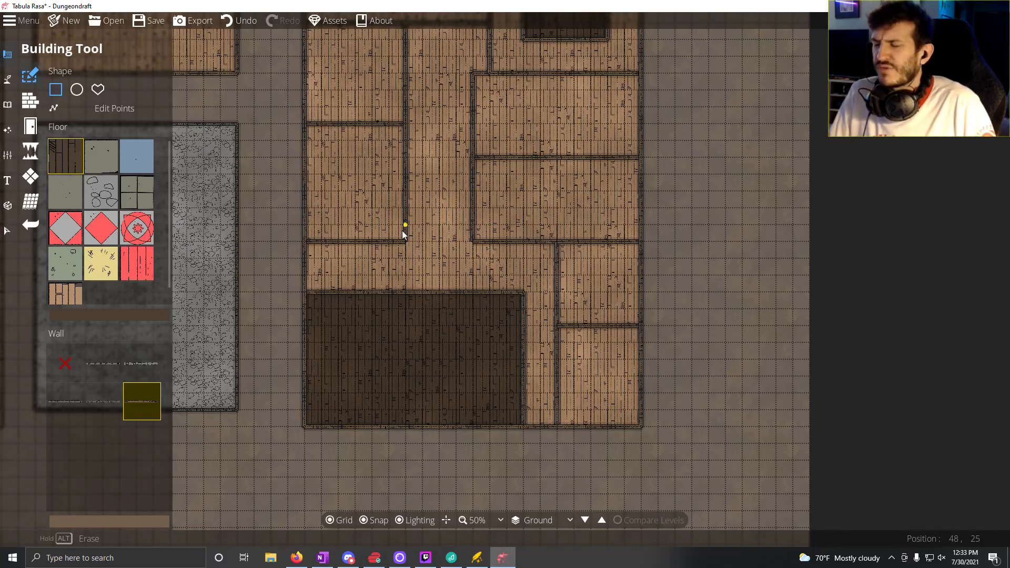
drag(368, 241, 743, 144)
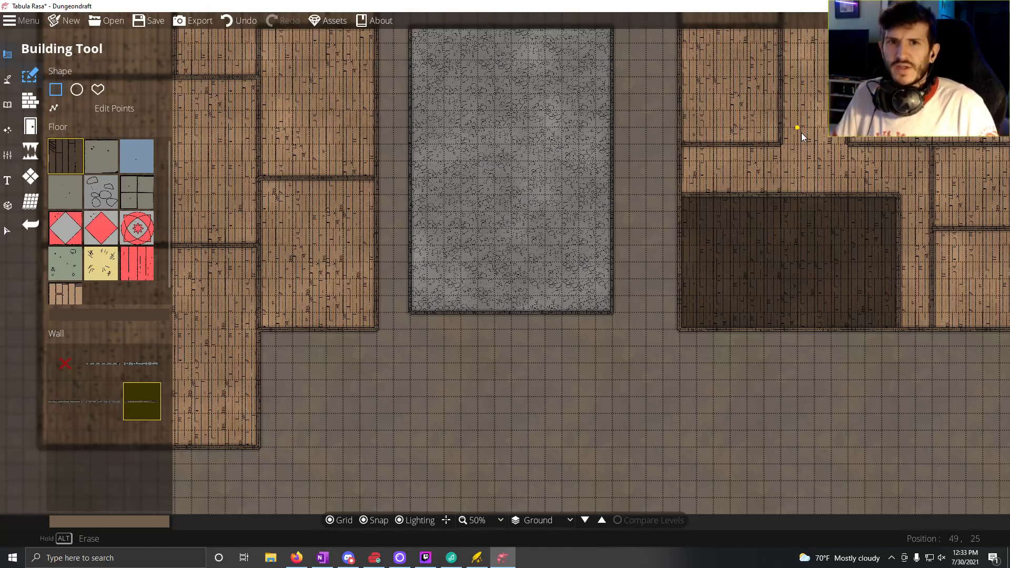
drag(734, 221, 479, 362)
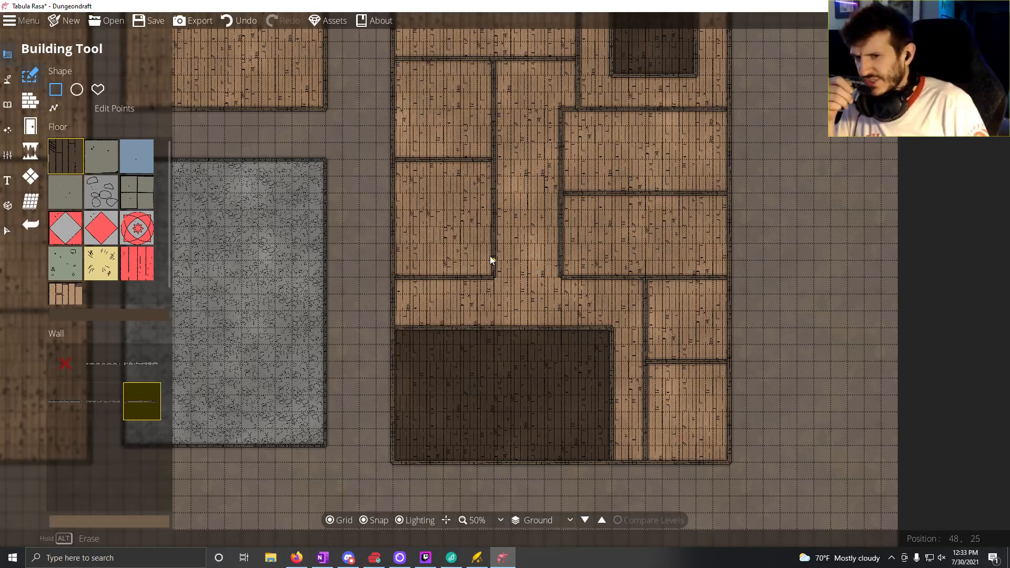
drag(313, 361, 271, 440)
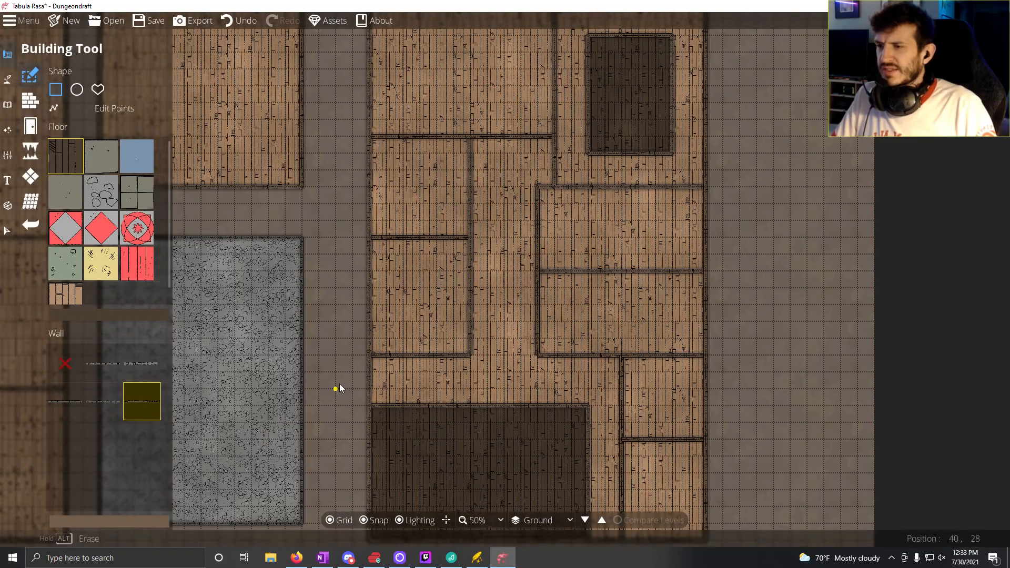
scroll(349, 371, down, 3)
drag(376, 356, 558, 282)
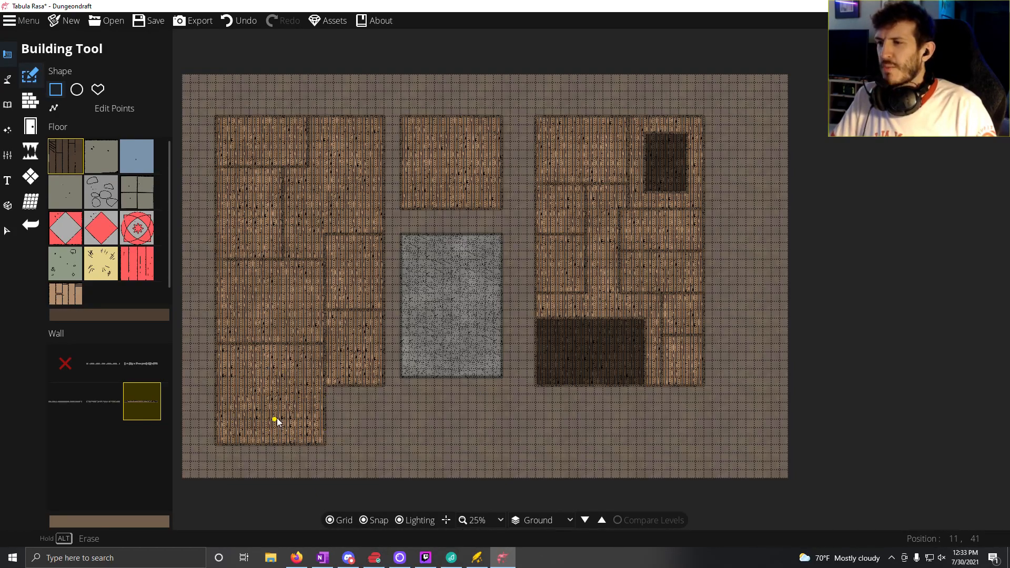
scroll(277, 418, up, 3)
drag(330, 412, 394, 415)
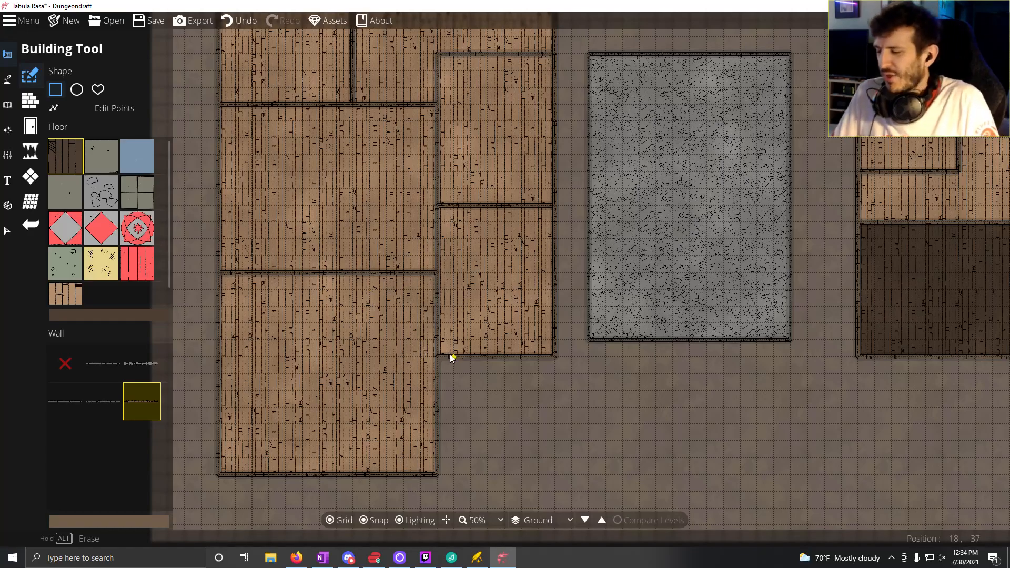
Step: Examine the room layout across the map, comparing the western building's southern rooms with the stone-floored room and the eastern building
drag(433, 345, 131, 508)
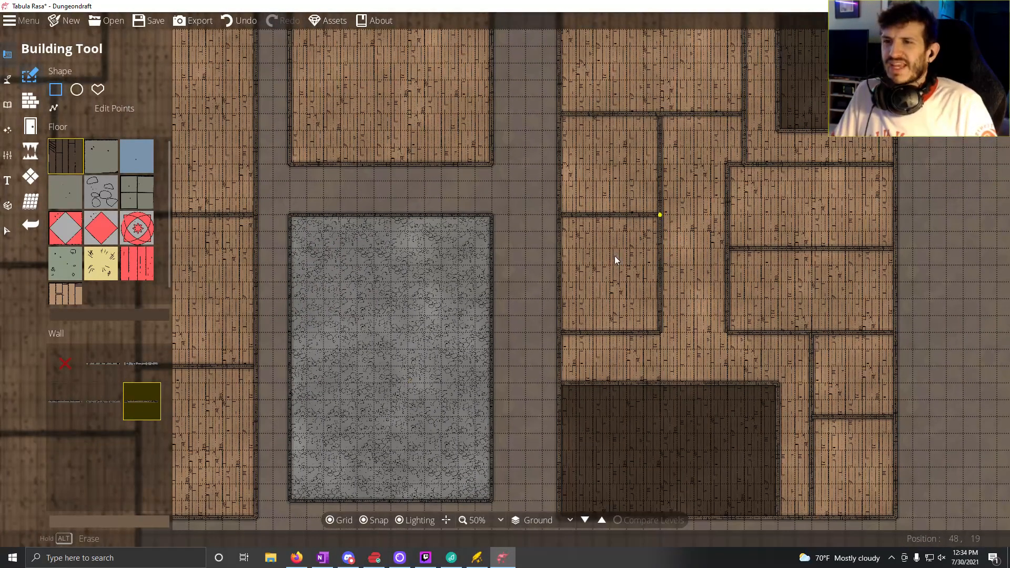
drag(614, 256, 570, 312)
drag(451, 340, 748, 148)
drag(520, 208, 592, 305)
drag(532, 190, 538, 49)
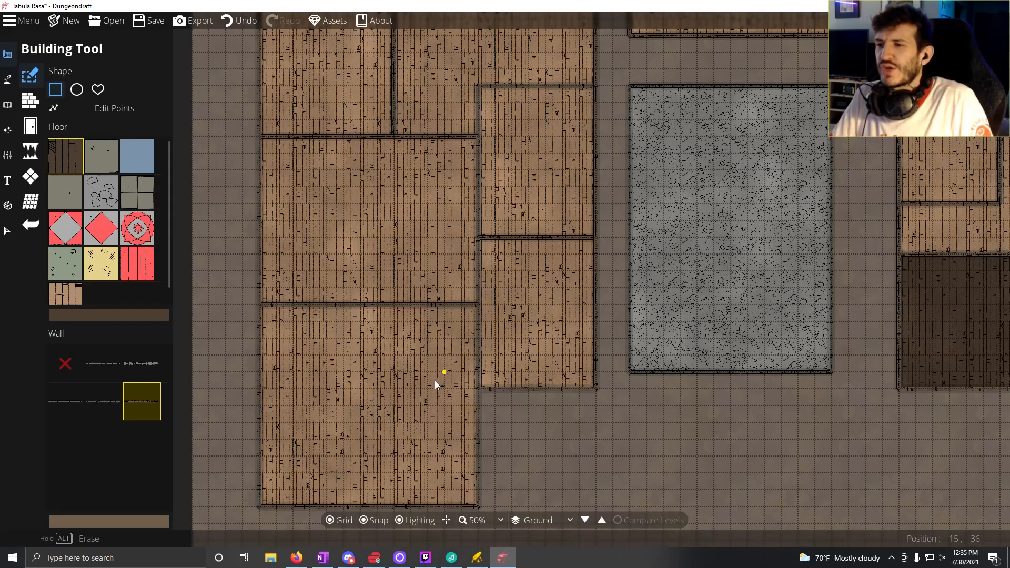
drag(376, 376, 345, 346)
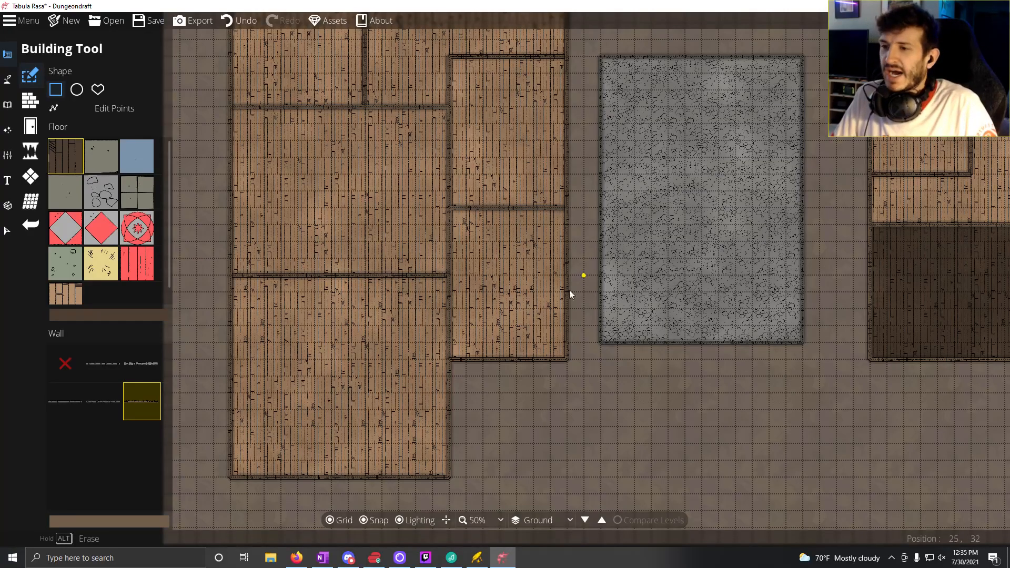
drag(569, 289, 544, 434)
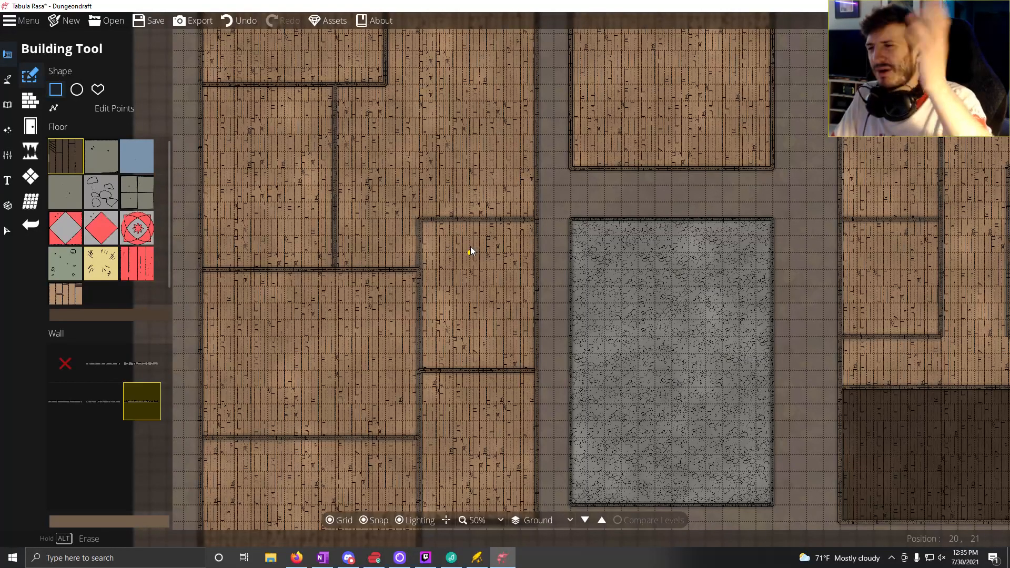
click(137, 227)
drag(400, 122, 420, 135)
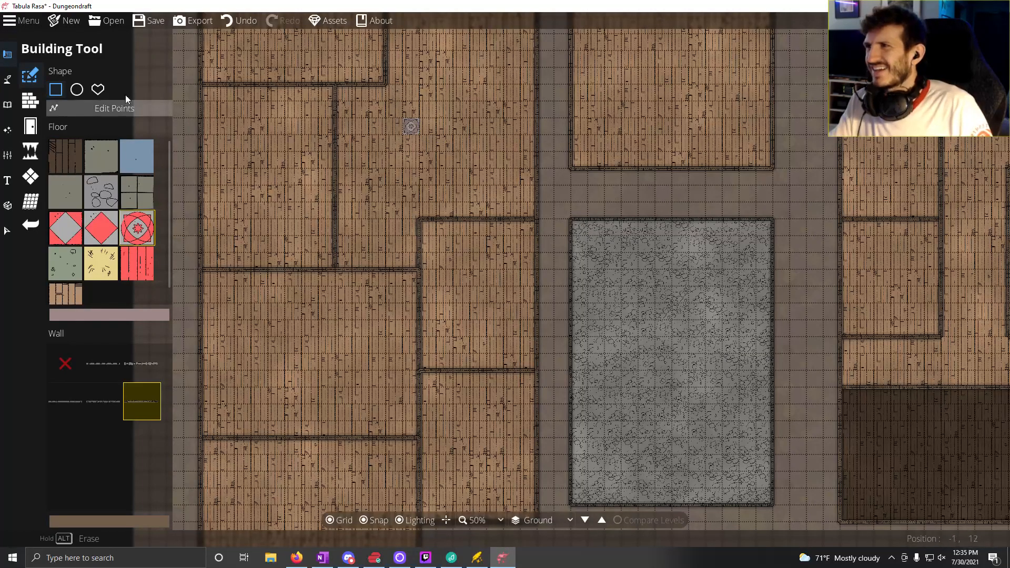
click(238, 21)
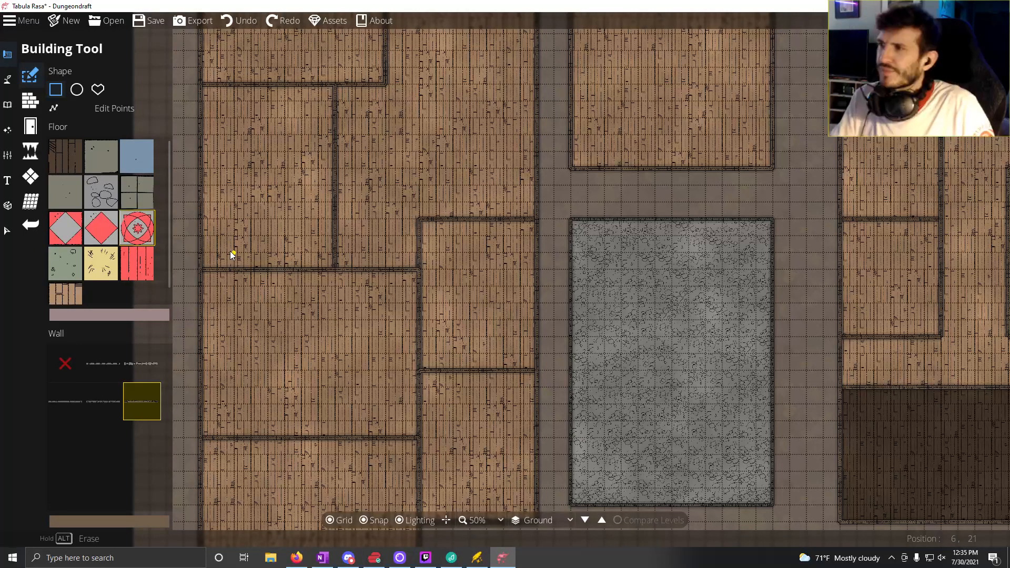
Step: Wall off a 5 by 7 tile room in the southwest corner of the northern central building
drag(677, 229, 362, 235)
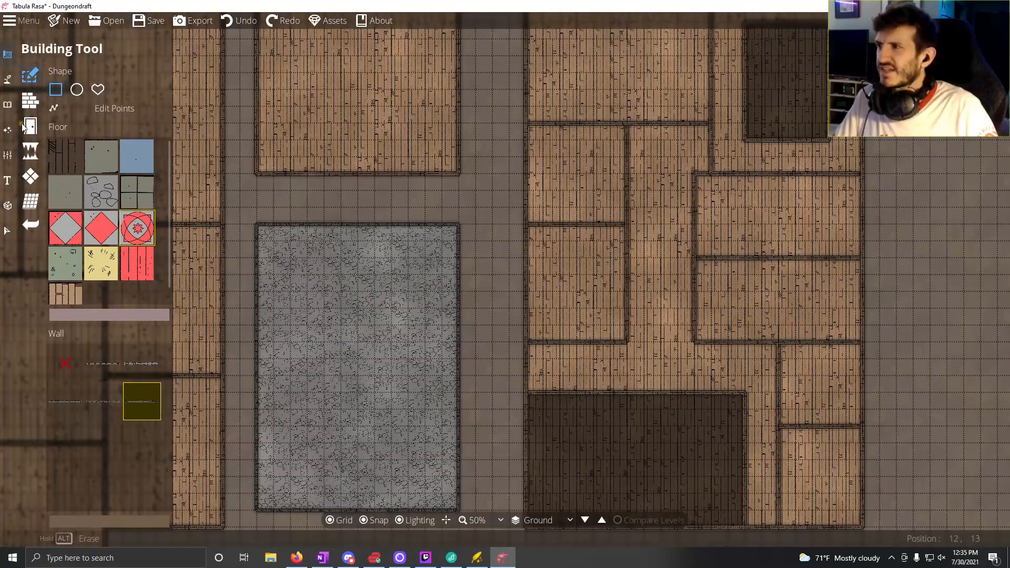
click(24, 153)
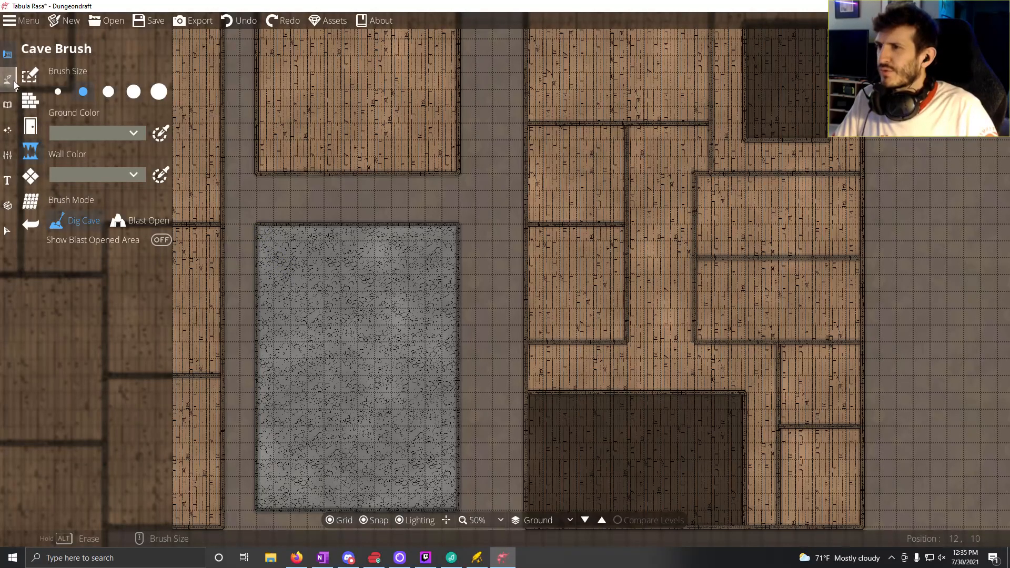
drag(392, 231, 421, 400)
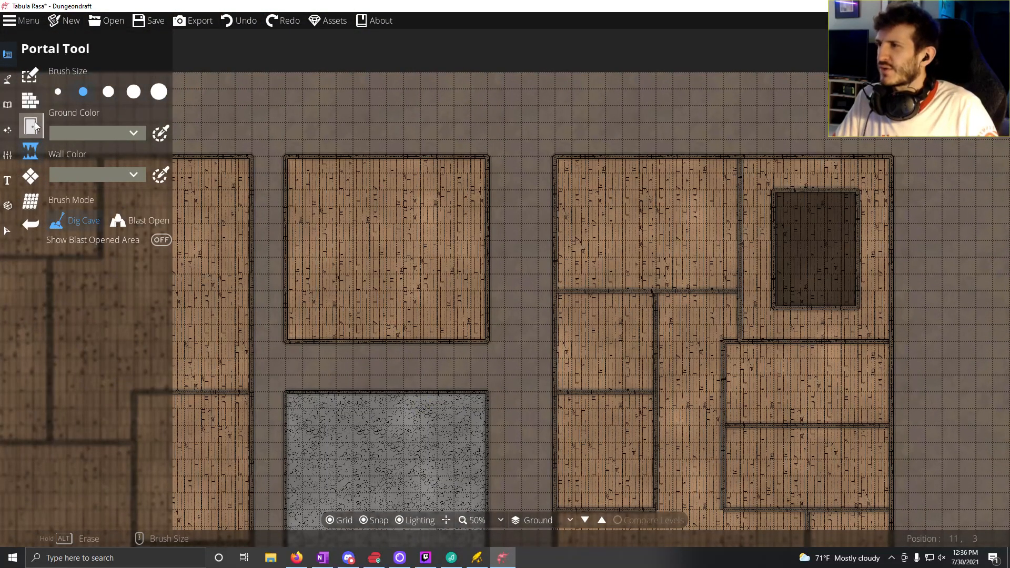
click(25, 107)
mouse_move(68, 188)
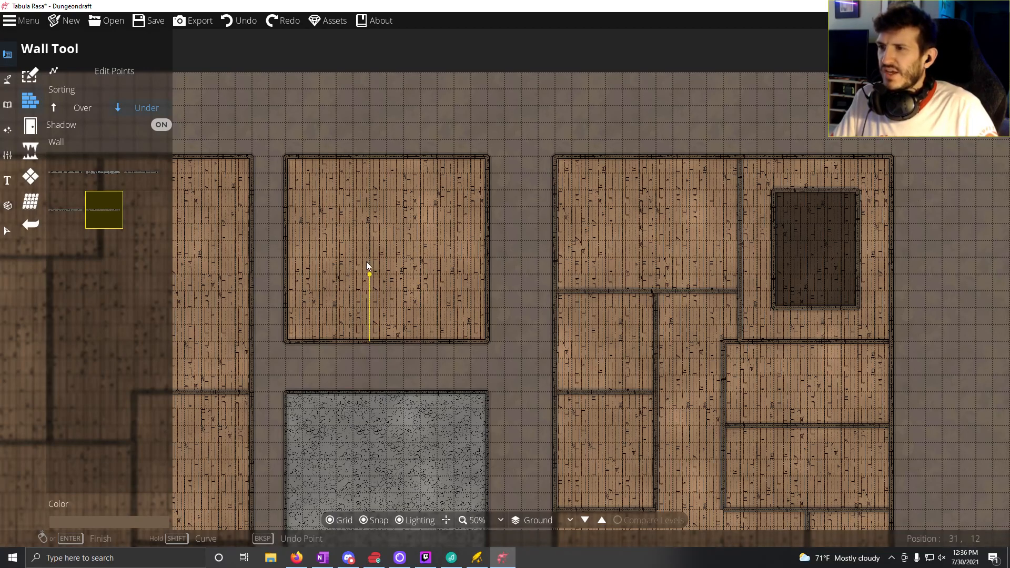
click(370, 226)
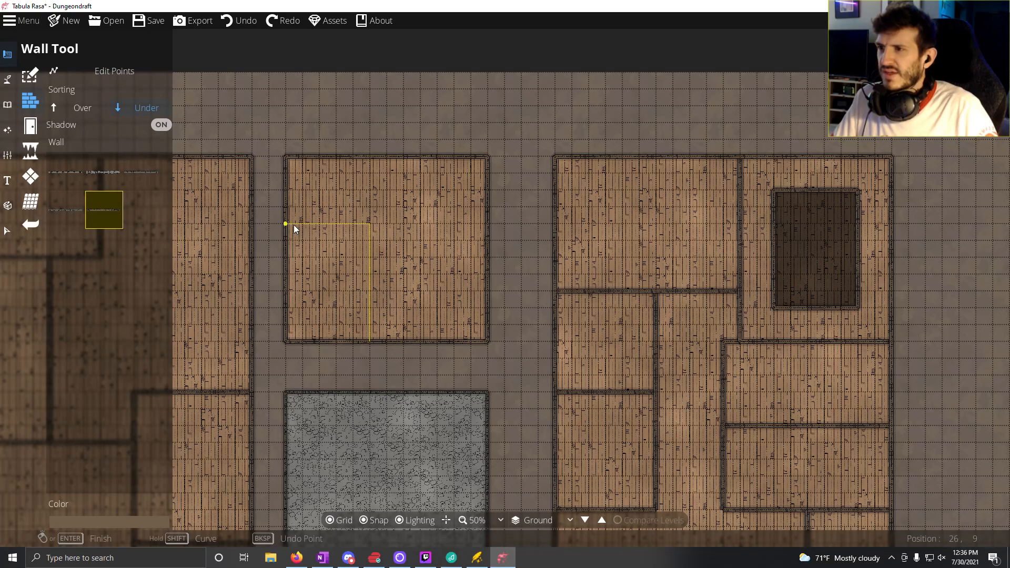
click(285, 224)
right_click(285, 224)
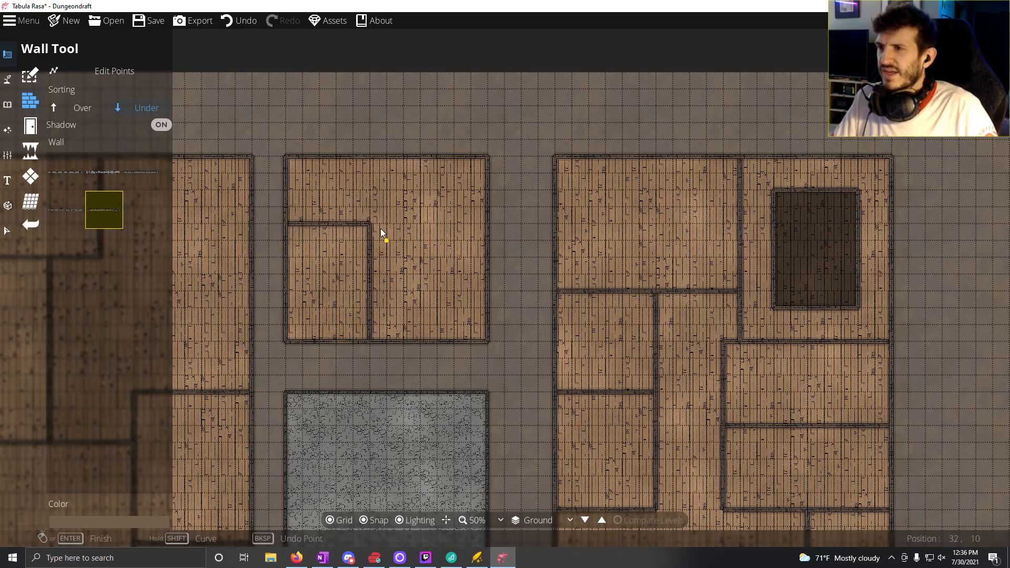
Step: Extend that room's east wall to the building's north wall and split the eastern half with a 7-tile wall five tiles above the south wall
click(370, 157)
right_click(370, 156)
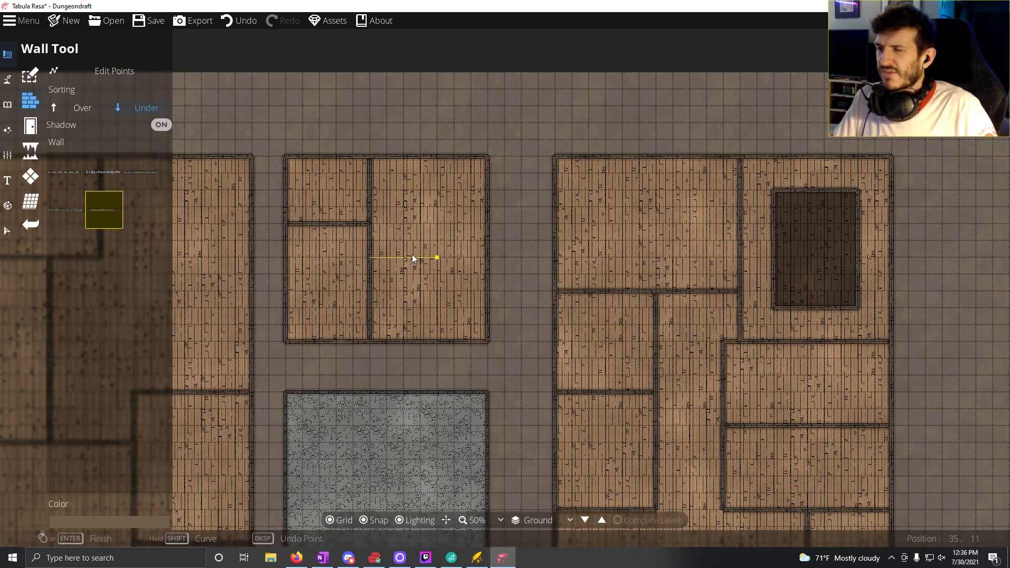
click(483, 259)
right_click(484, 258)
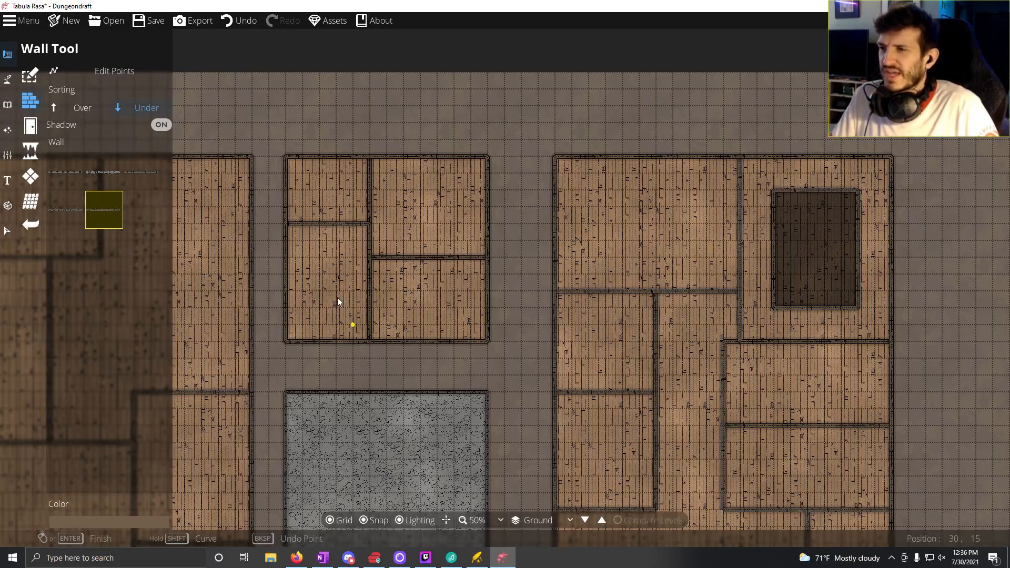
drag(311, 281, 334, 195)
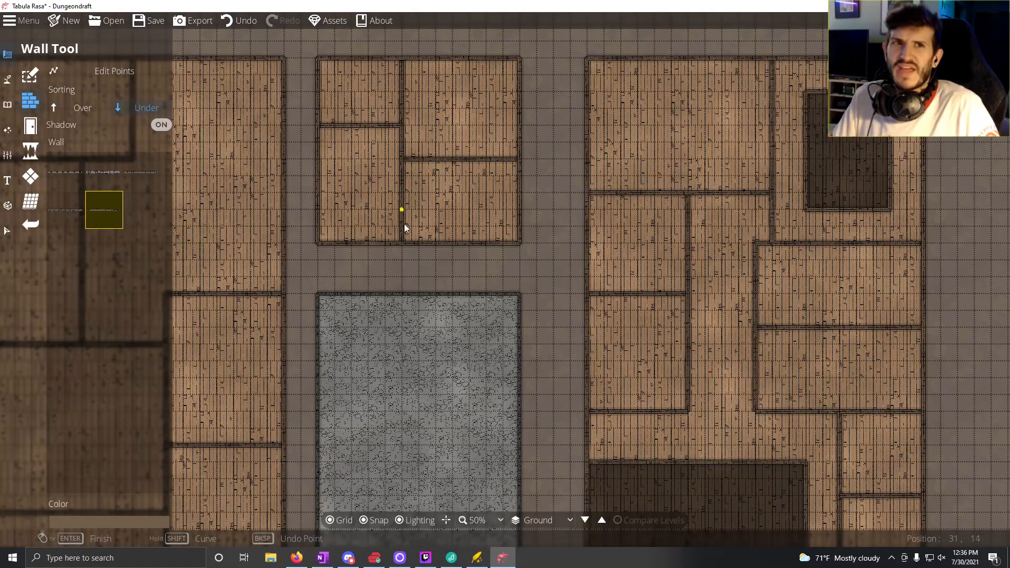
drag(379, 258, 236, 95)
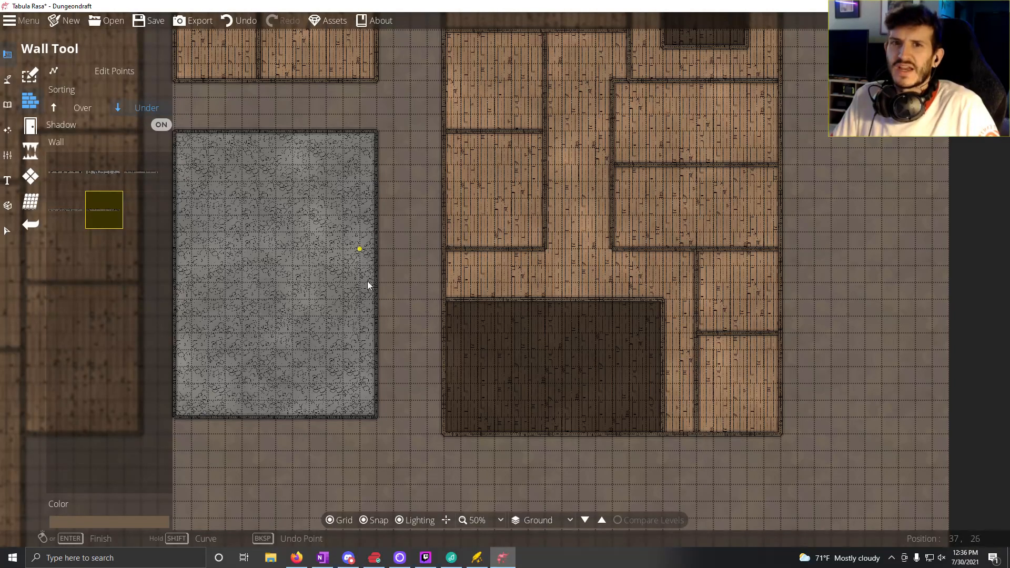
drag(367, 283, 729, 292)
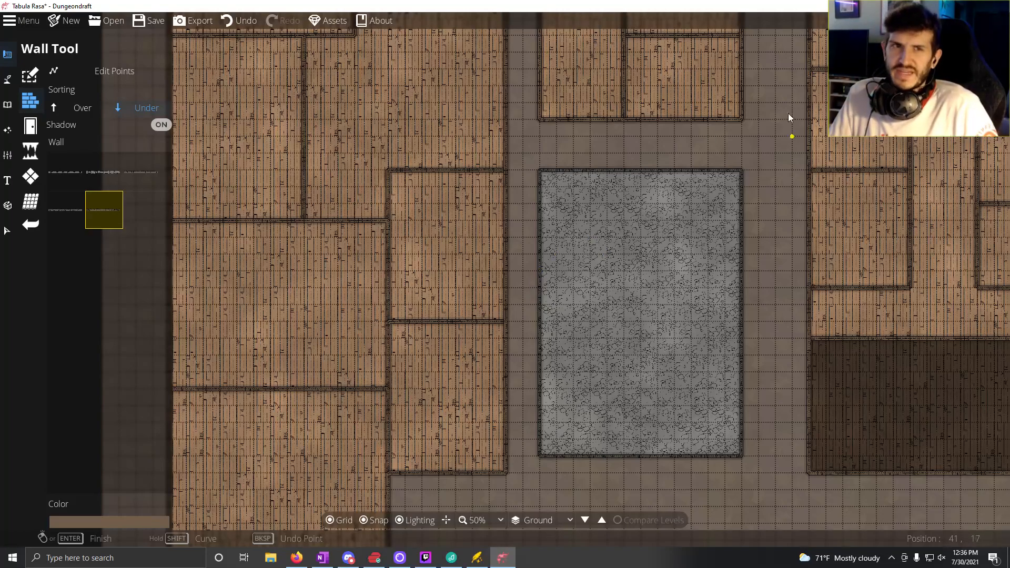
drag(728, 115, 551, 293)
drag(586, 365, 582, 241)
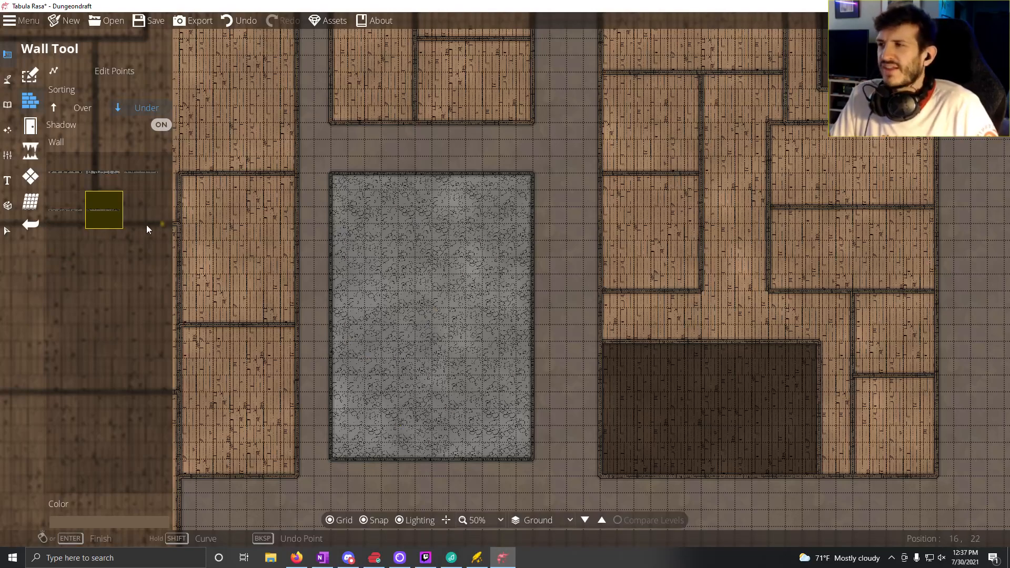
Step: Paint a first patch of Terrain Snow with brush size 7 on the ground just south of the western building's inner rooms
click(9, 80)
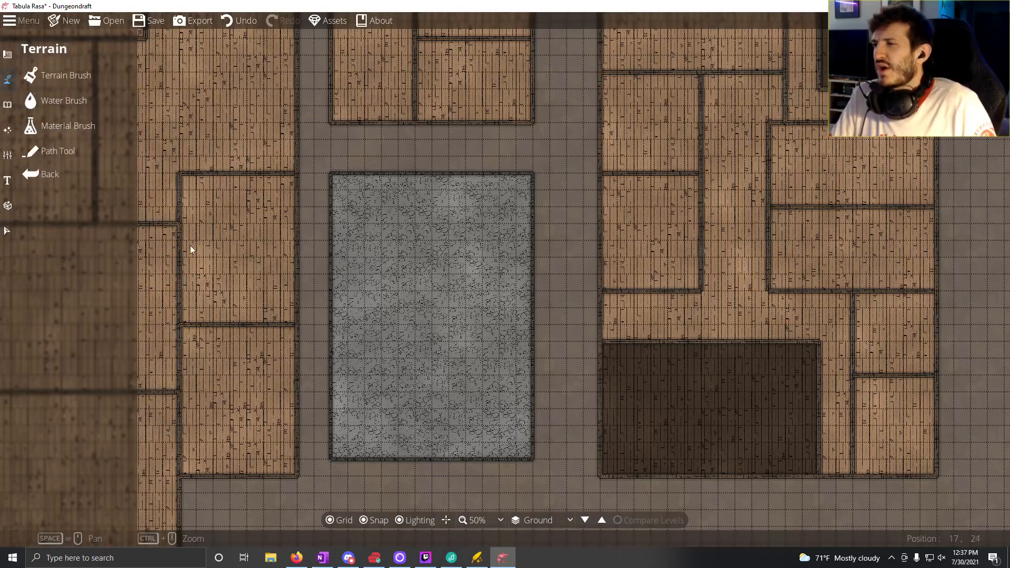
mouse_move(191, 245)
mouse_down()
mouse_move(301, 89)
mouse_move(427, 84)
mouse_up()
click(61, 75)
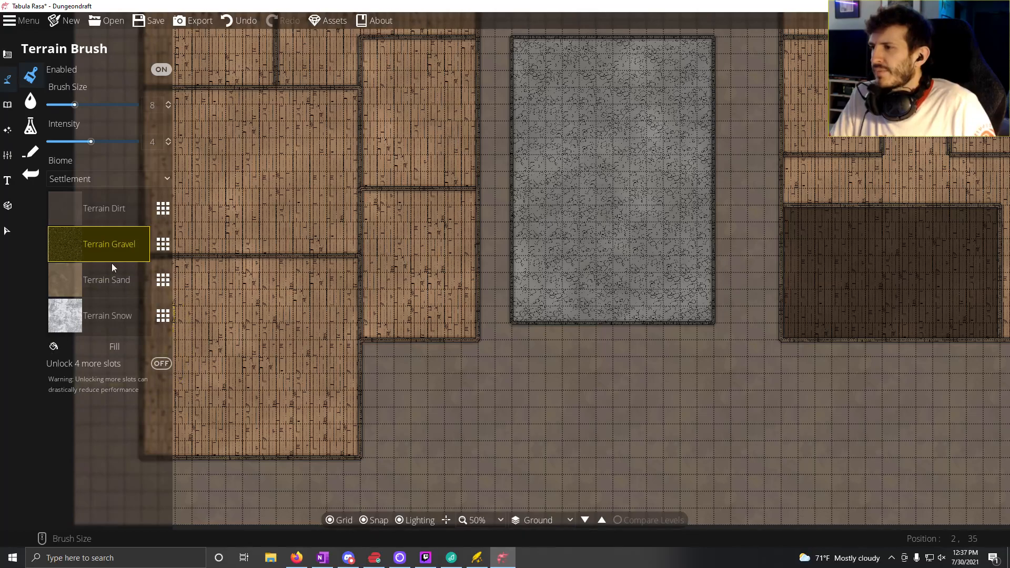
click(104, 322)
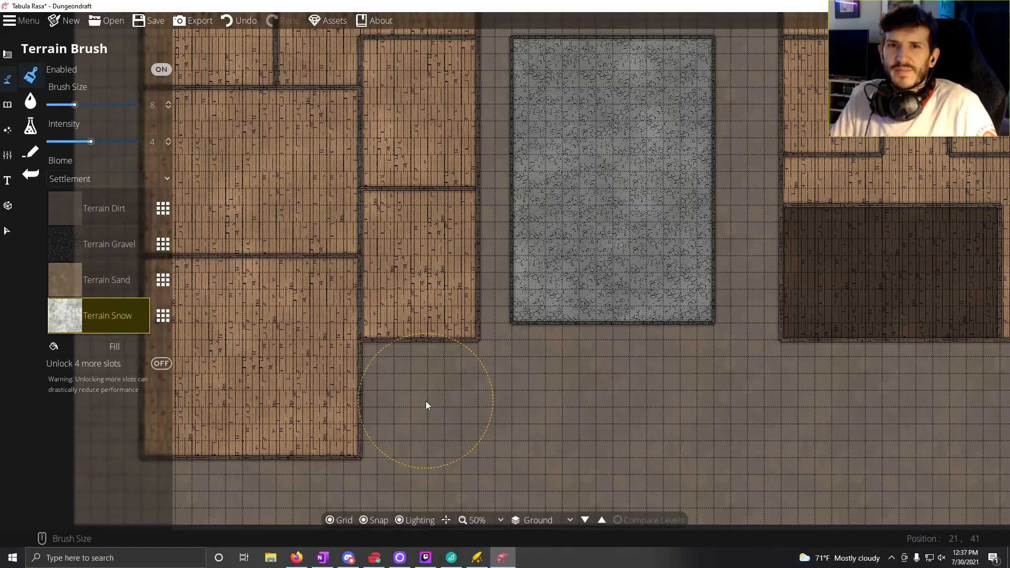
mouse_move(425, 401)
mouse_down()
mouse_move(426, 386)
mouse_move(448, 398)
mouse_up()
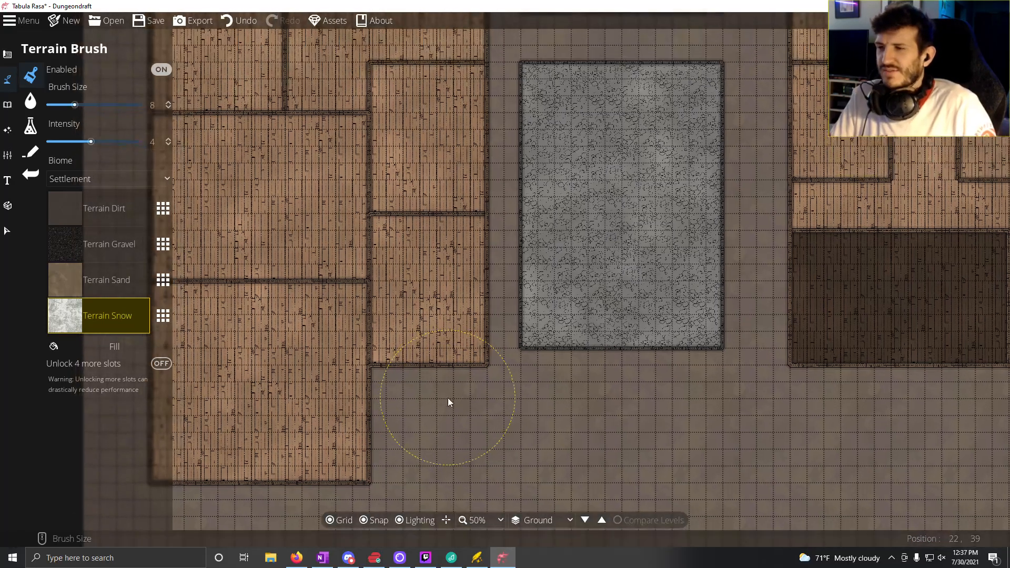
scroll(447, 397, down, 2)
scroll(449, 361, down, 1)
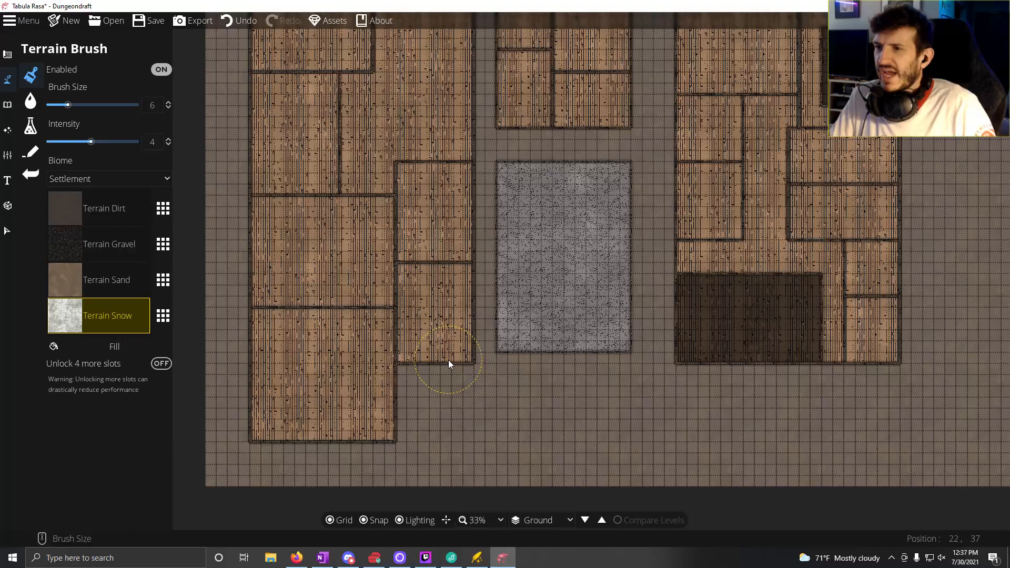
drag(456, 386, 487, 352)
scroll(499, 368, up, 1)
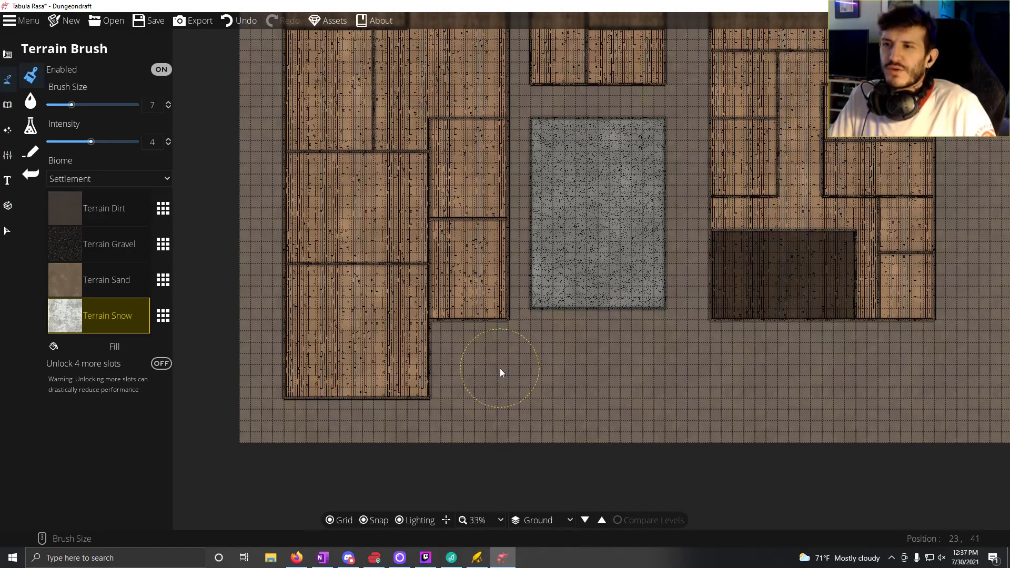
click(476, 353)
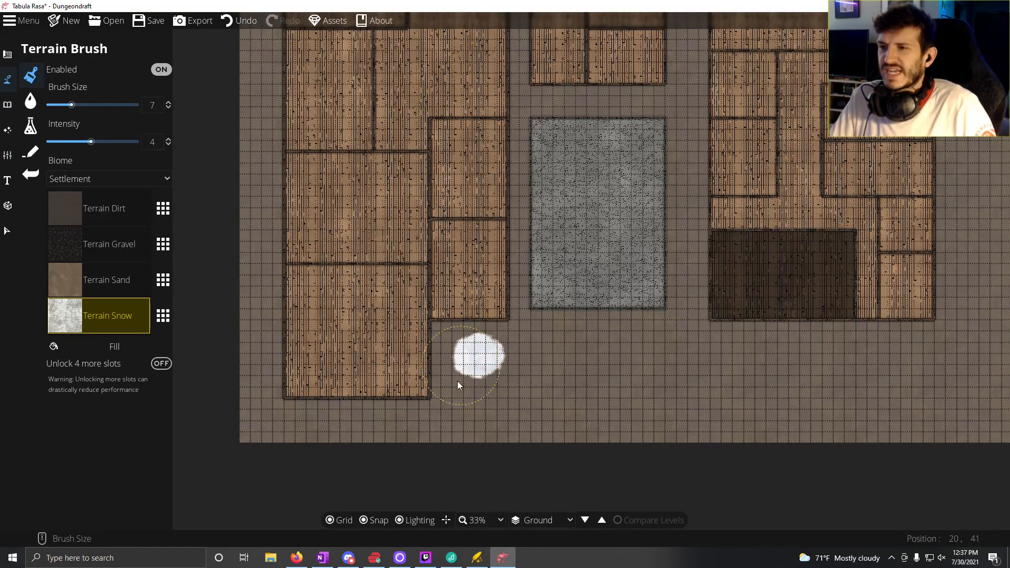
Step: Cover all the remaining ground around and between the buildings with Terrain Snow, enlarging the brush to size 25
mouse_move(457, 385)
mouse_down()
mouse_move(444, 407)
mouse_move(438, 332)
mouse_move(484, 329)
mouse_move(529, 307)
mouse_move(526, 326)
mouse_move(494, 337)
mouse_move(483, 392)
mouse_move(298, 378)
mouse_move(252, 252)
mouse_move(243, 65)
mouse_move(229, 34)
mouse_move(287, 95)
mouse_move(583, 306)
mouse_move(771, 408)
mouse_move(573, 412)
mouse_move(562, 321)
mouse_up()
scroll(493, 337, up, 1)
scroll(492, 332, up, 17)
mouse_move(561, 274)
mouse_down()
mouse_move(557, 257)
mouse_move(569, 487)
mouse_up()
mouse_move(524, 274)
mouse_down()
mouse_move(506, 214)
mouse_move(555, 361)
mouse_move(569, 194)
mouse_move(496, 154)
mouse_move(383, 134)
mouse_move(273, 133)
mouse_move(592, 132)
mouse_up()
mouse_move(702, 168)
mouse_down()
mouse_move(733, 404)
mouse_move(623, 159)
mouse_up()
mouse_move(623, 160)
mouse_down()
mouse_move(678, 298)
mouse_move(808, 361)
mouse_move(885, 365)
mouse_move(905, 348)
mouse_move(936, 406)
mouse_move(898, 259)
mouse_move(939, 415)
mouse_move(882, 193)
mouse_up()
drag(899, 281, 929, 533)
mouse_move(932, 421)
mouse_down()
mouse_move(924, 250)
mouse_move(957, 360)
mouse_move(925, 172)
mouse_move(831, 179)
mouse_move(703, 148)
mouse_up()
drag(472, 364, 520, 225)
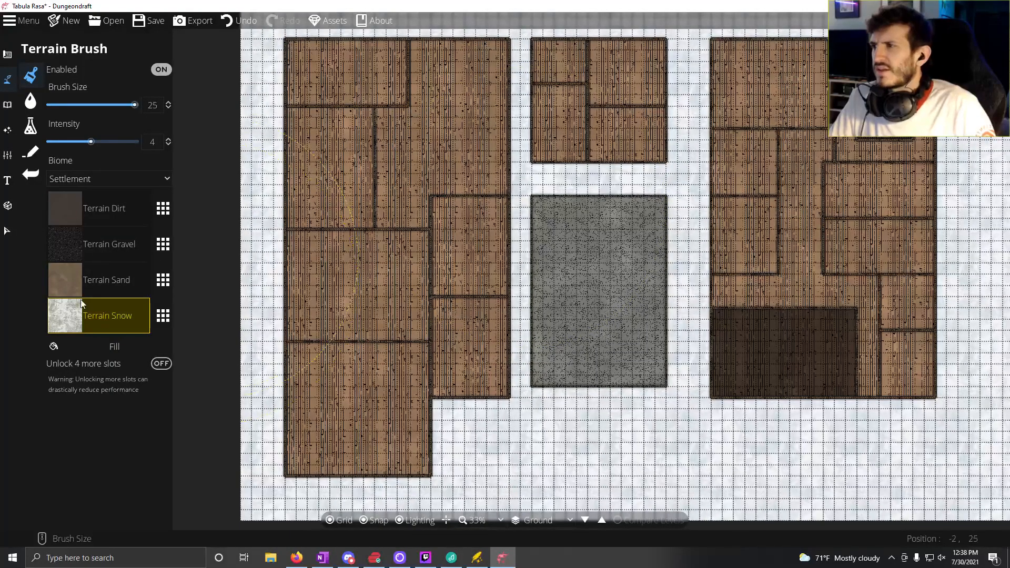
Step: Try the Rainforest biome on the terrain and switch the biome to Mountain instead
click(130, 180)
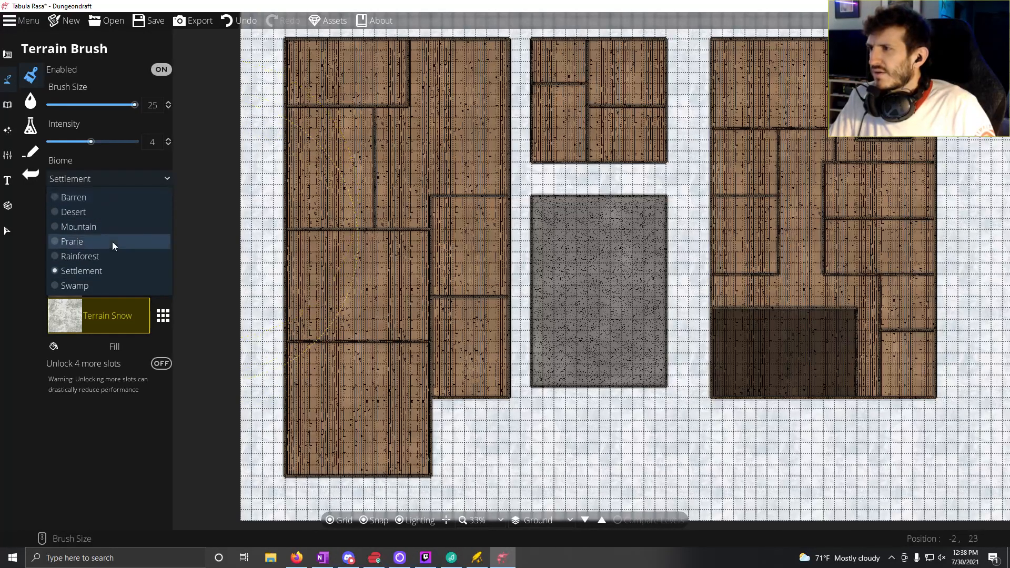
click(110, 255)
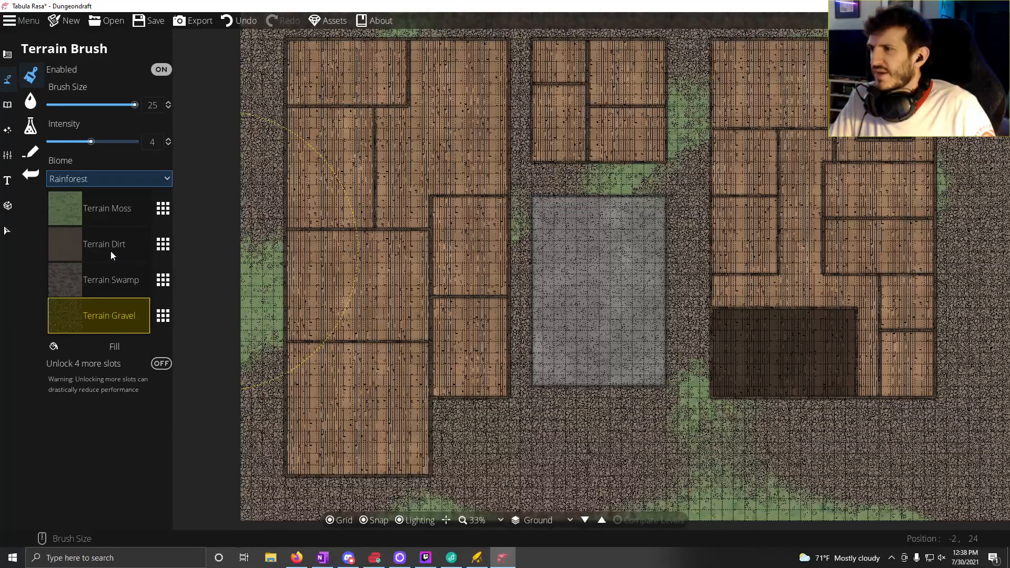
click(95, 178)
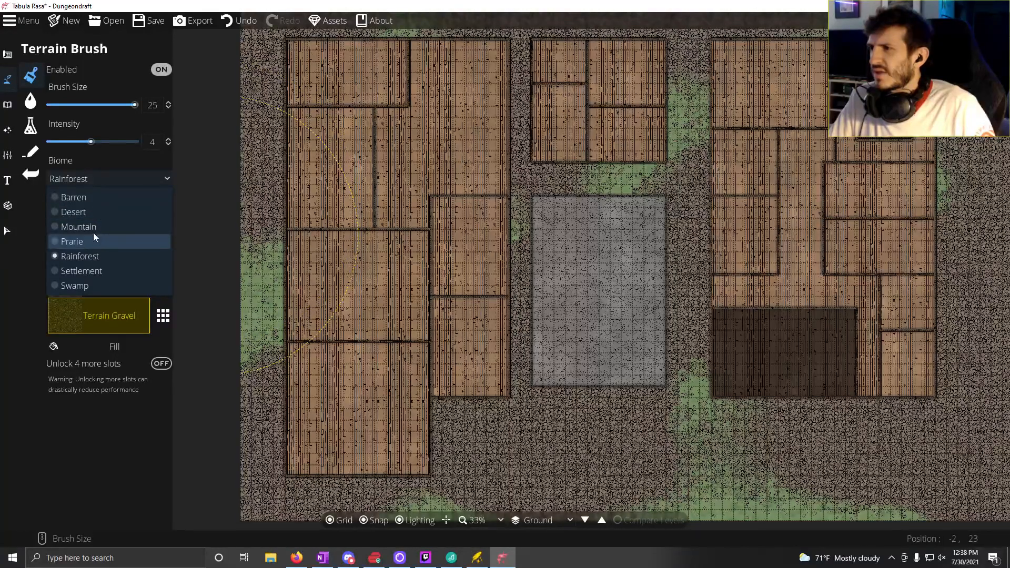
click(92, 226)
click(119, 177)
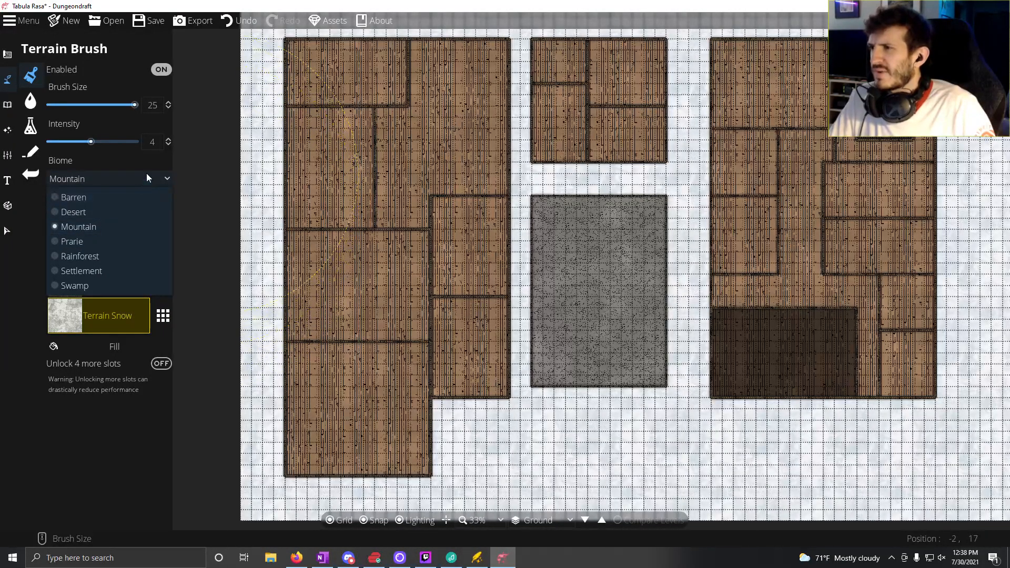
click(146, 177)
Step: Paint scattered patches of Terrain Dry Grass with brush size 5 in the snow along the map's southern side
click(112, 208)
scroll(500, 335, down, 5)
scroll(501, 335, down, 9)
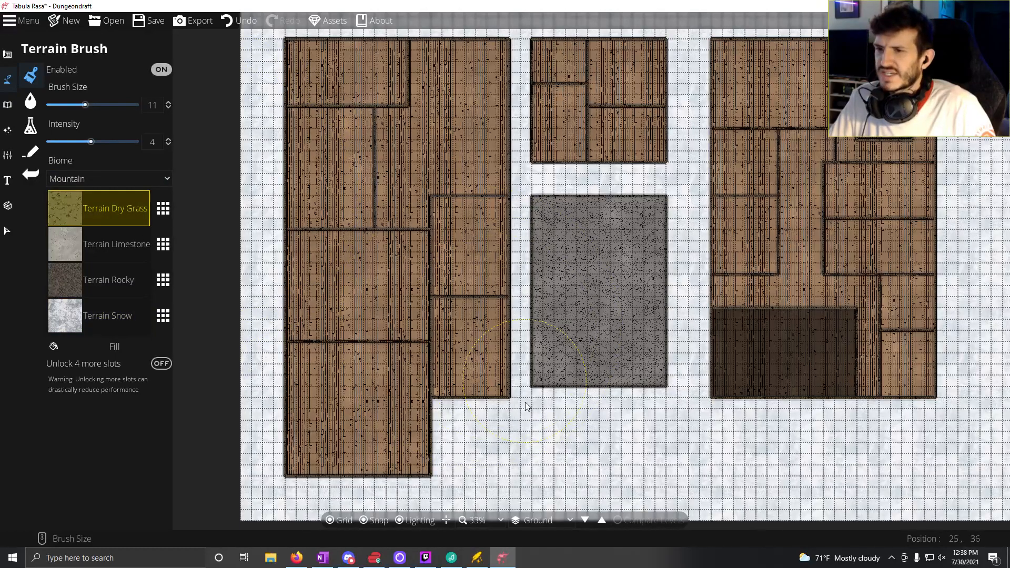
click(500, 462)
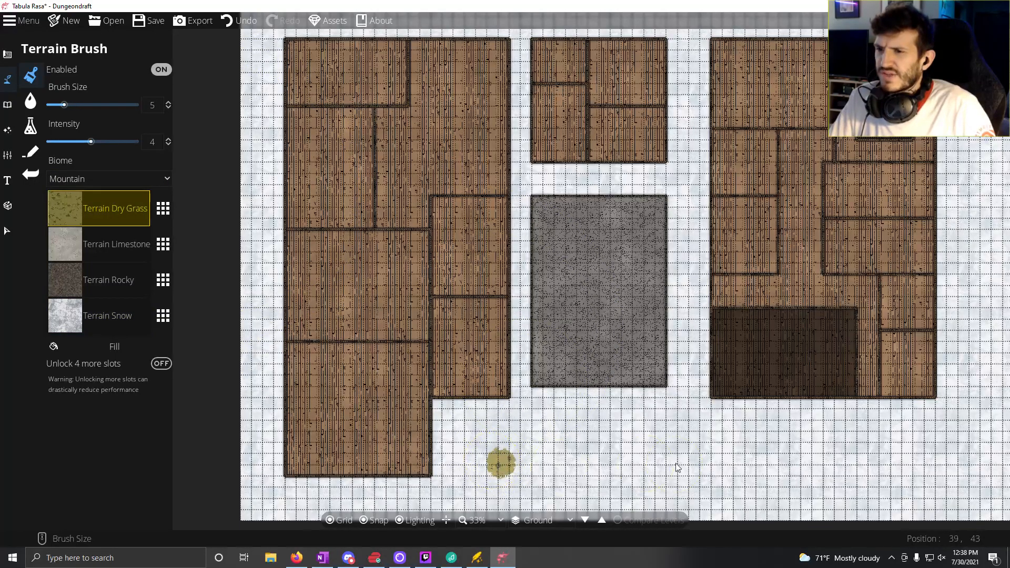
mouse_move(526, 459)
mouse_down()
mouse_move(566, 447)
mouse_move(539, 453)
mouse_up()
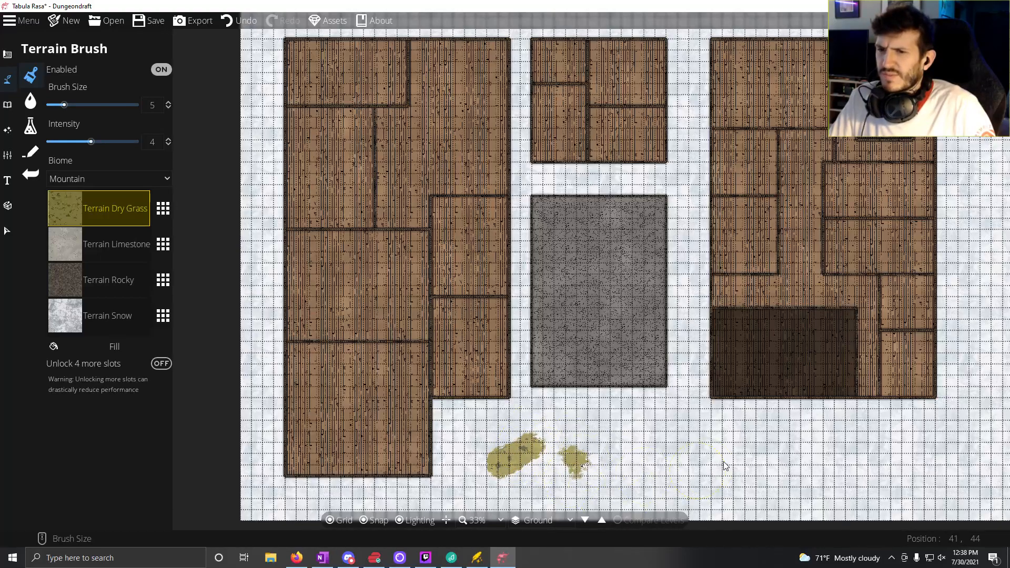
drag(742, 452, 811, 453)
click(977, 462)
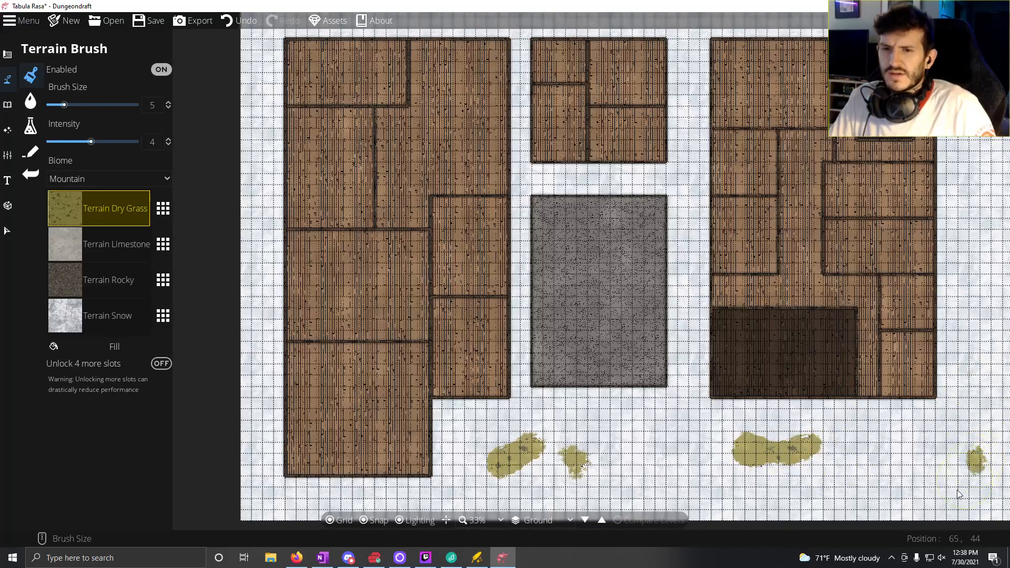
drag(955, 492, 927, 495)
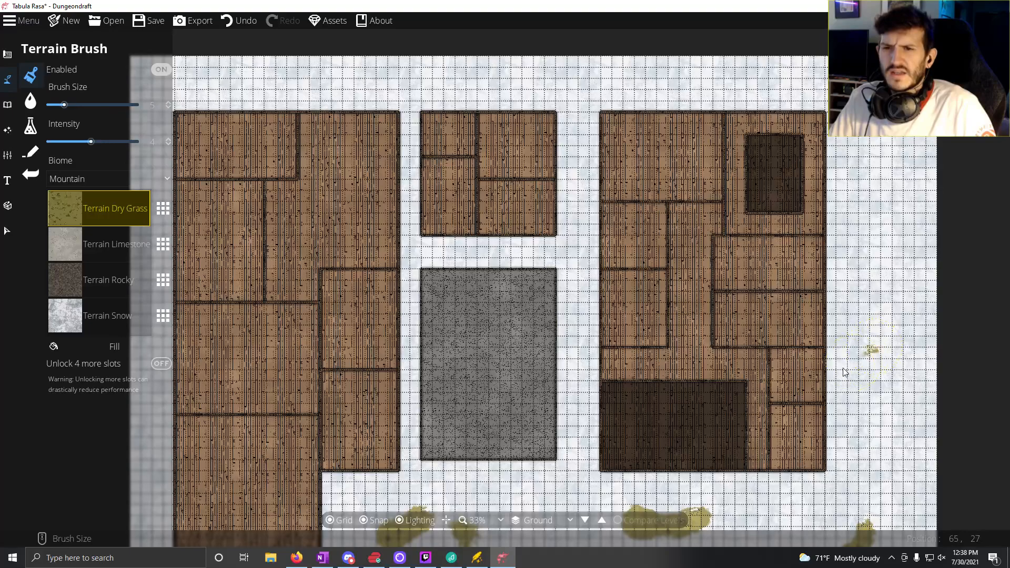
Step: Paint Terrain Dry Grass patches east of the eastern building, in the northeast corner, and in the gaps beside the central buildings
drag(845, 372, 826, 315)
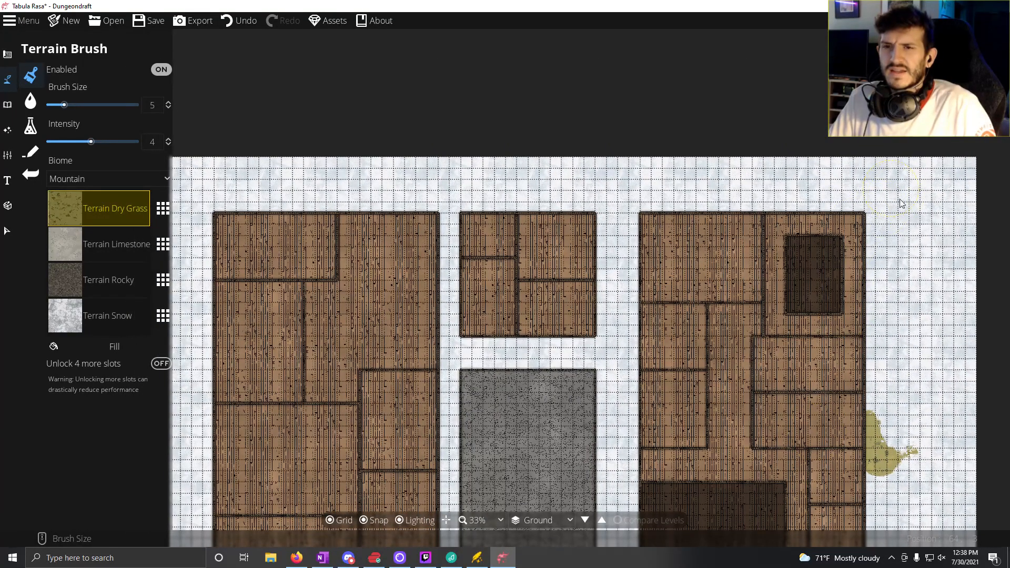
mouse_move(901, 204)
mouse_down()
mouse_move(963, 185)
mouse_move(963, 195)
mouse_up()
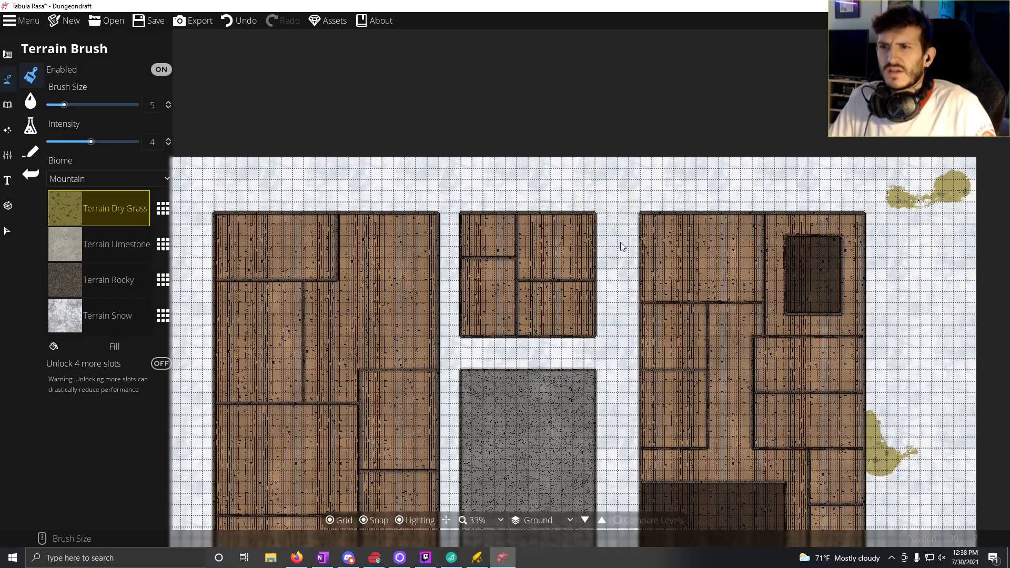
drag(623, 247, 627, 317)
drag(630, 363, 619, 287)
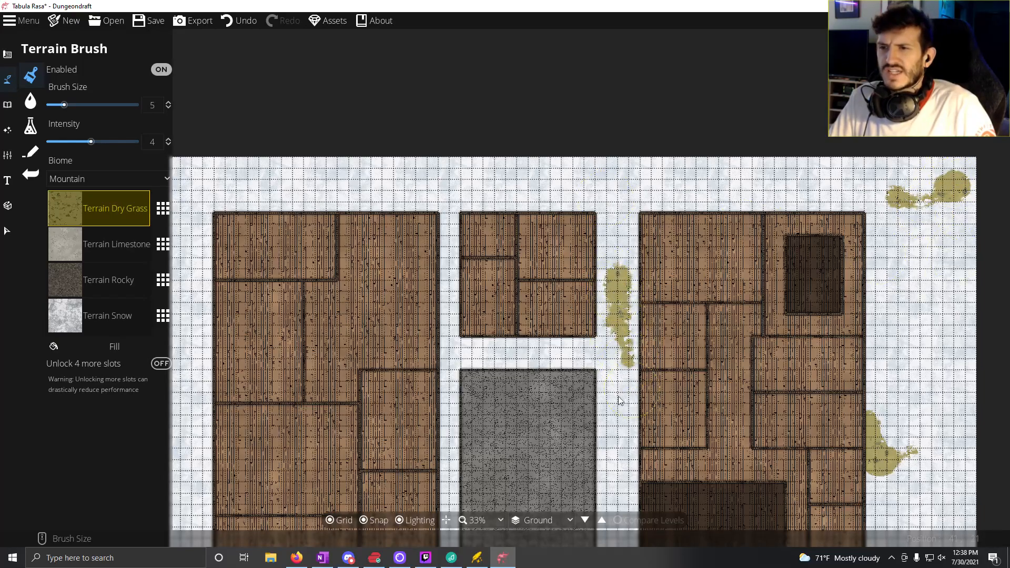
mouse_move(625, 397)
mouse_down()
mouse_move(611, 361)
mouse_move(640, 234)
mouse_up()
mouse_move(656, 320)
mouse_down()
mouse_move(642, 300)
mouse_move(525, 341)
mouse_up()
drag(471, 308, 460, 311)
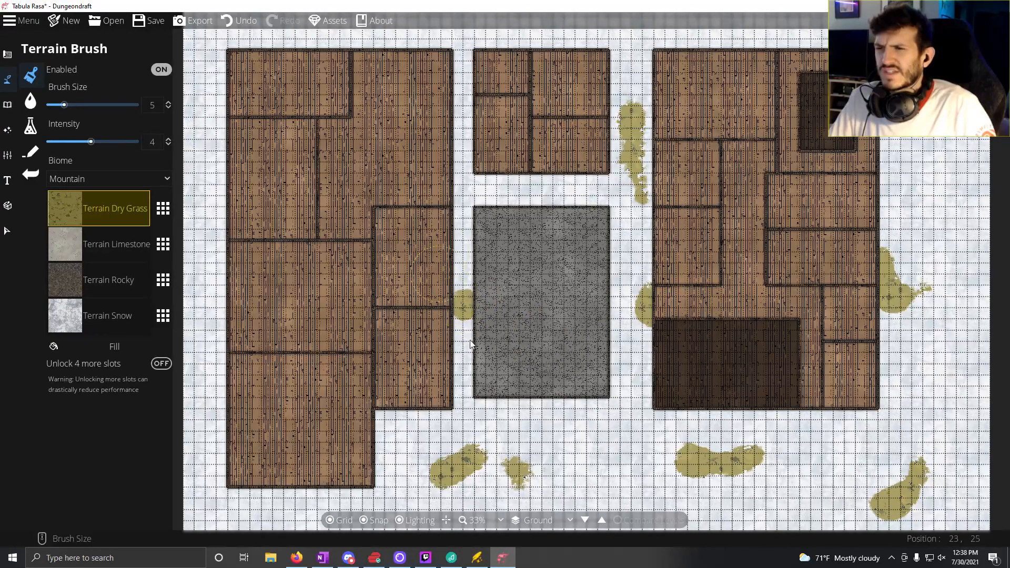
Step: Paint more Terrain Dry Grass patches around the western building's southwest corner and along the map's northern edge
mouse_move(239, 393)
mouse_down()
mouse_move(382, 388)
mouse_move(378, 380)
mouse_move(322, 385)
mouse_move(319, 428)
mouse_move(298, 444)
mouse_move(317, 400)
mouse_move(356, 468)
mouse_up()
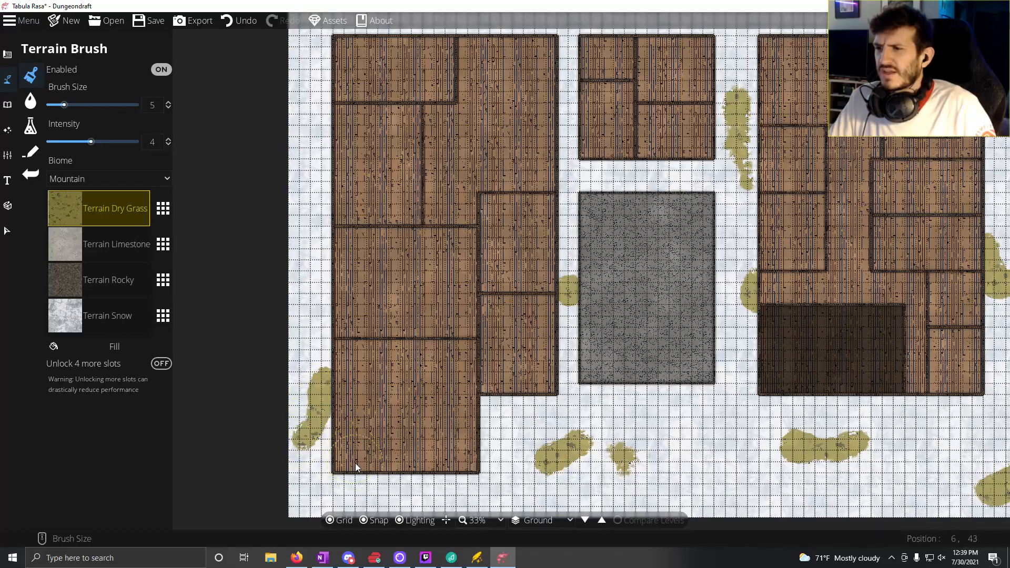
mouse_move(314, 366)
mouse_down()
mouse_move(307, 401)
mouse_move(328, 492)
mouse_move(325, 454)
mouse_up()
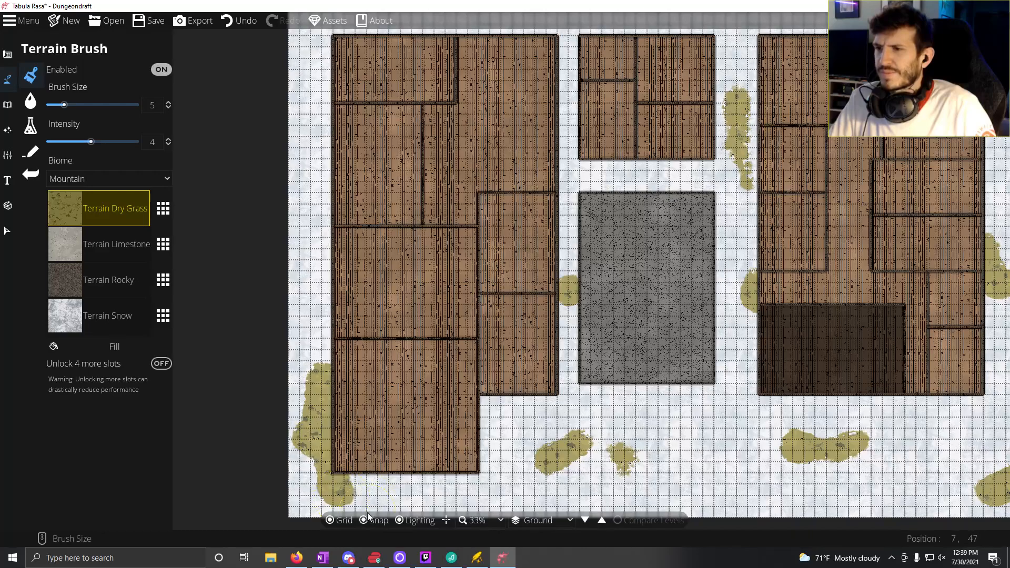
drag(381, 370, 432, 521)
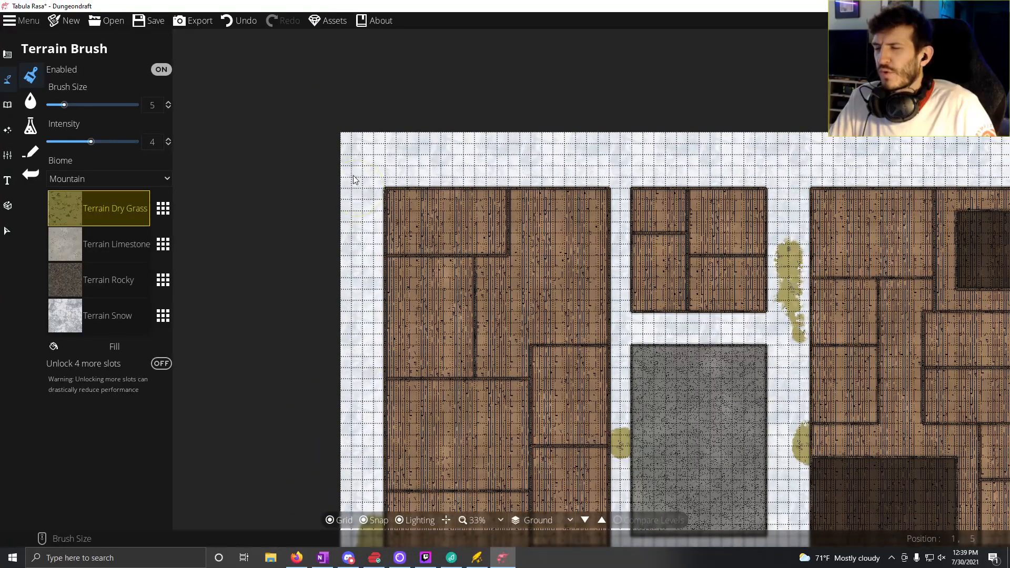
drag(366, 151, 344, 169)
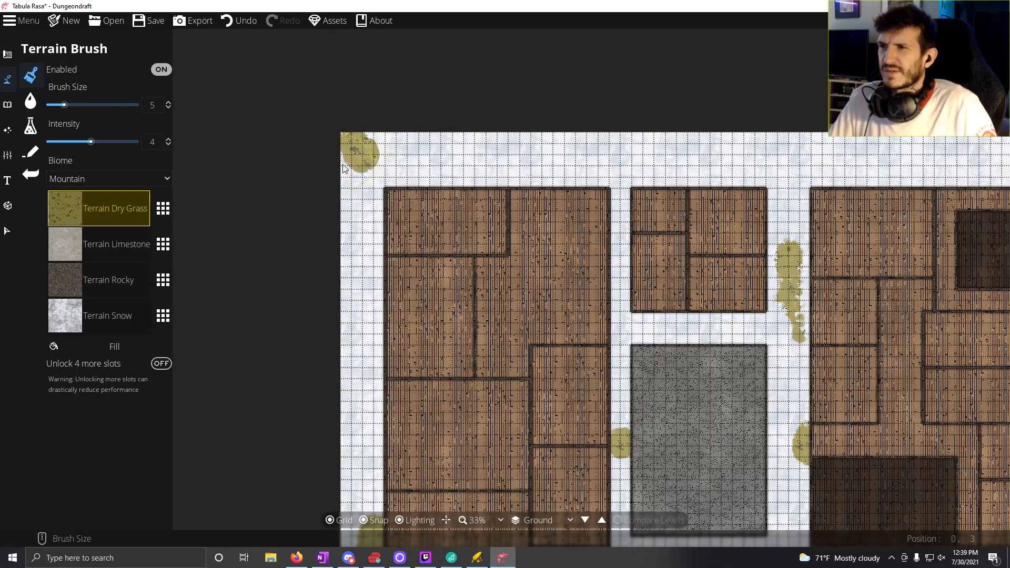
mouse_move(576, 183)
mouse_down()
mouse_move(571, 174)
mouse_move(595, 176)
mouse_move(621, 194)
mouse_up()
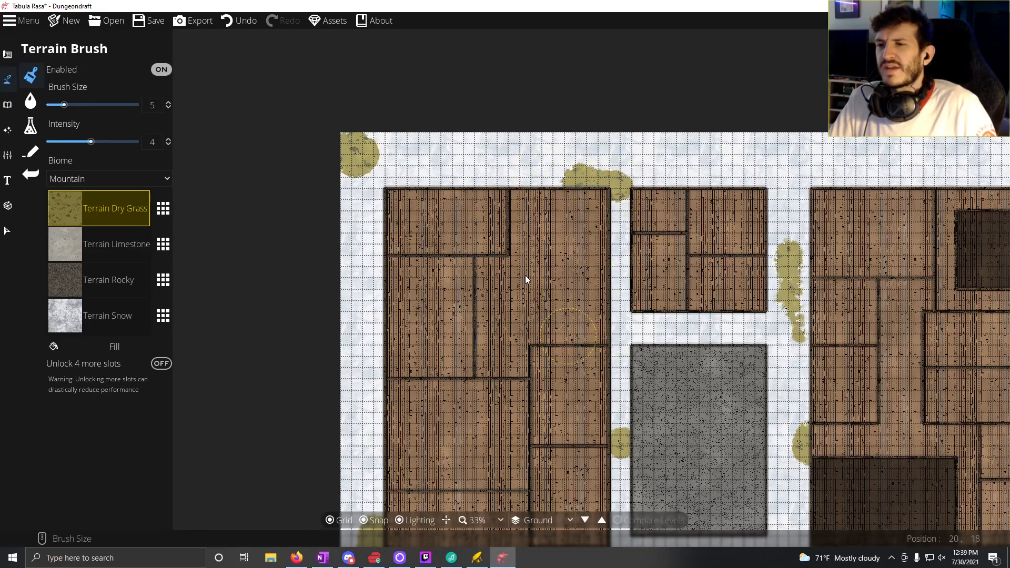
drag(562, 140, 594, 150)
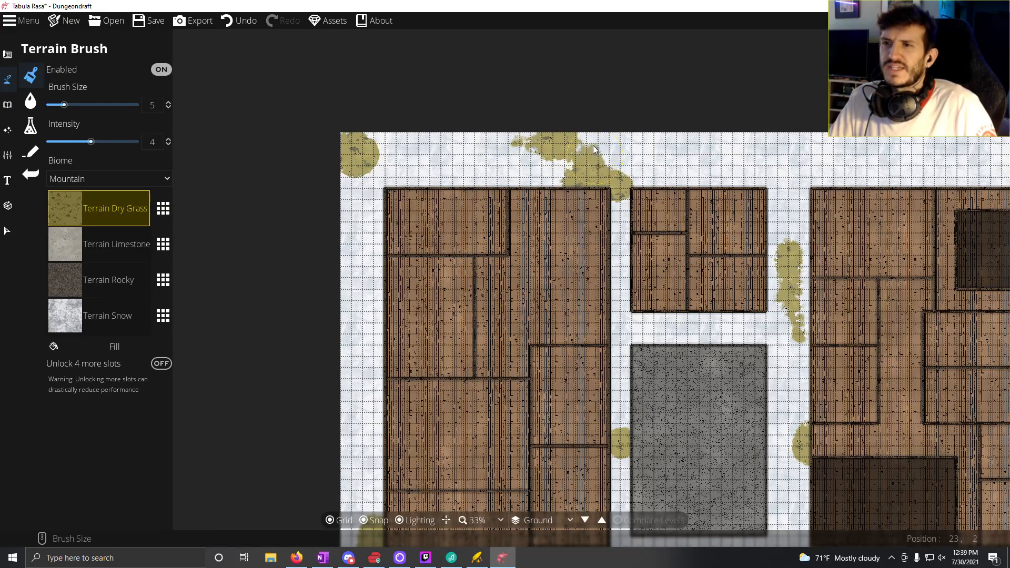
mouse_move(821, 177)
mouse_down()
mouse_move(845, 177)
mouse_move(635, 230)
mouse_up()
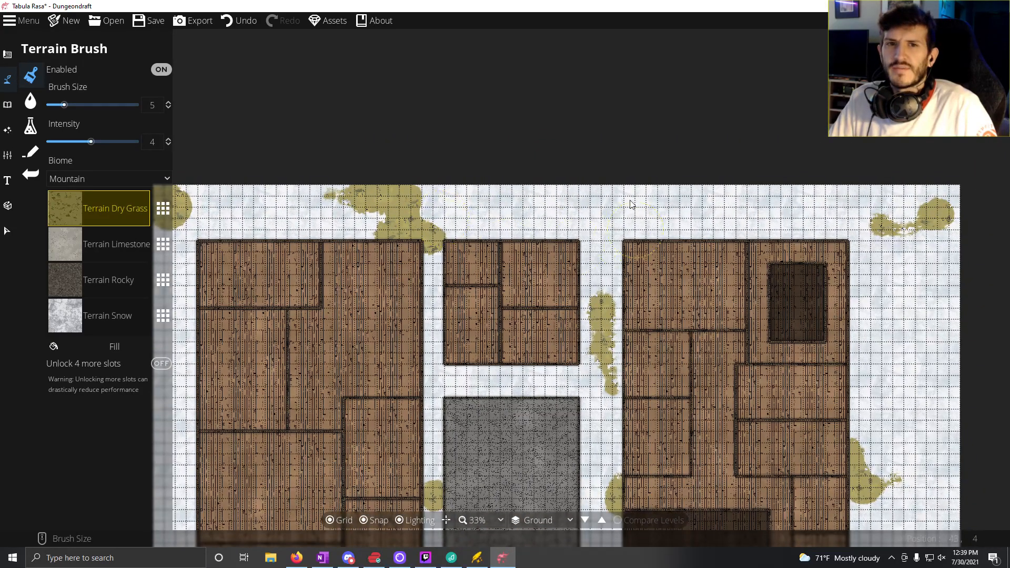
mouse_move(619, 186)
mouse_down()
mouse_move(629, 196)
mouse_move(666, 187)
mouse_move(651, 192)
mouse_up()
Step: Select the large pine tree with the Object Tool and place four on the grass patches east and south of the buildings
drag(588, 316, 506, 236)
drag(579, 273, 486, 131)
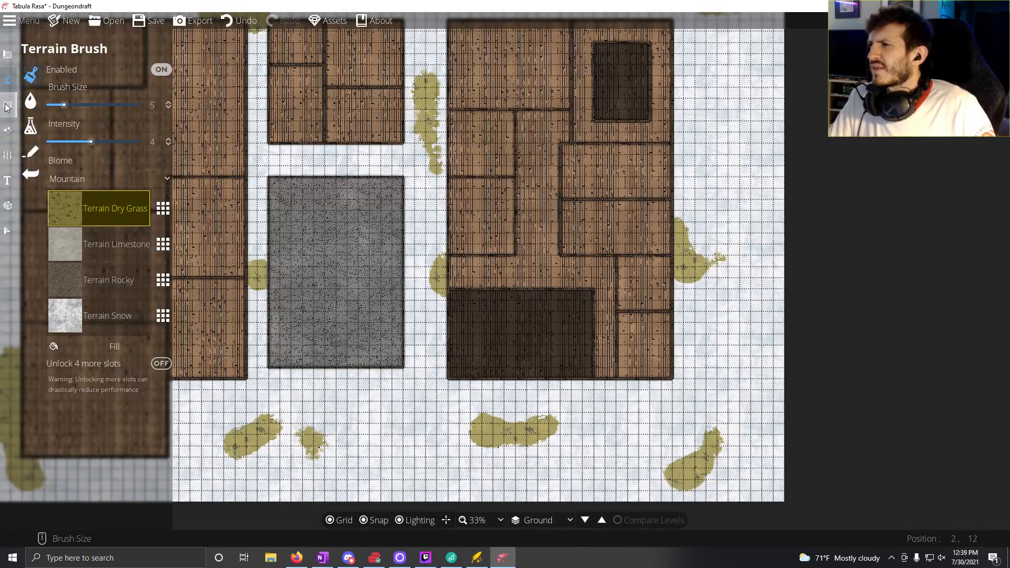
mouse_move(7, 105)
click(64, 79)
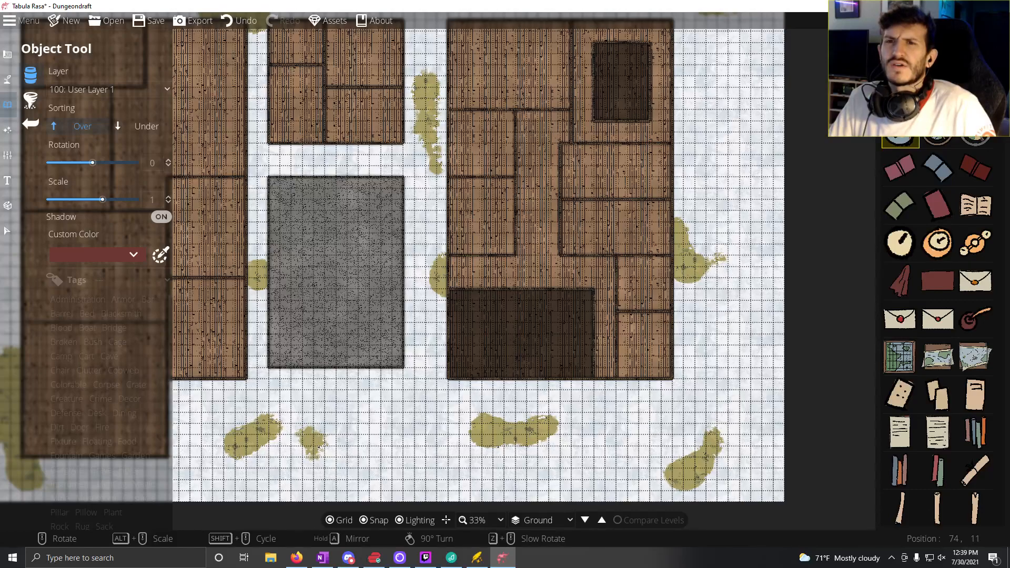
text(bu)
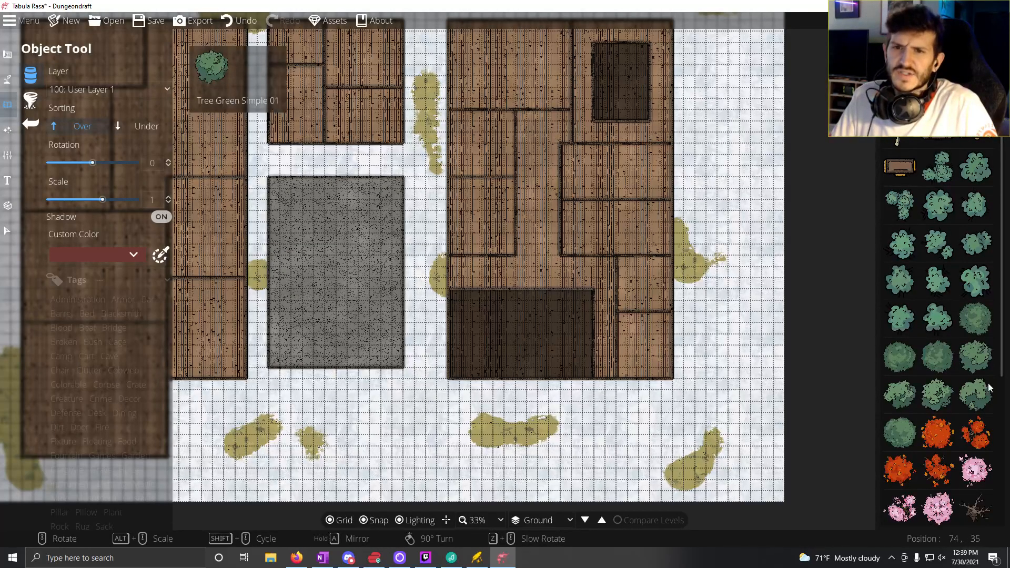
scroll(980, 376, down, 5)
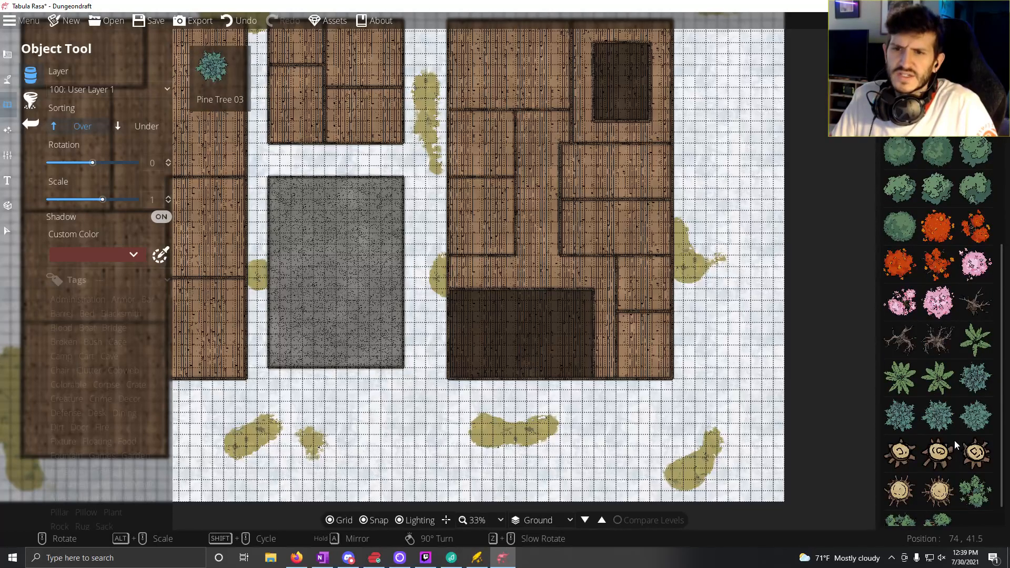
scroll(954, 442, down, 1)
click(976, 392)
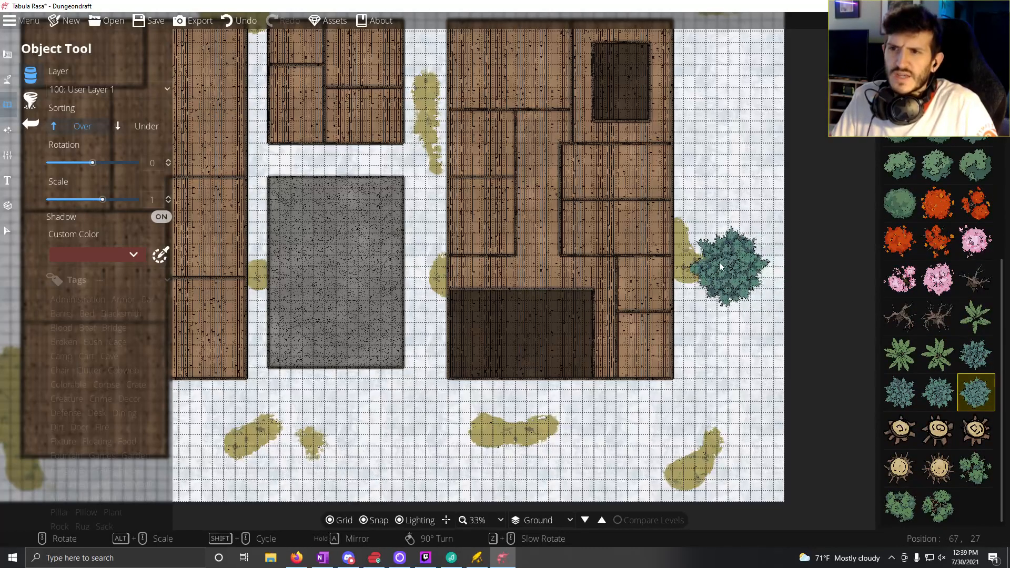
click(715, 261)
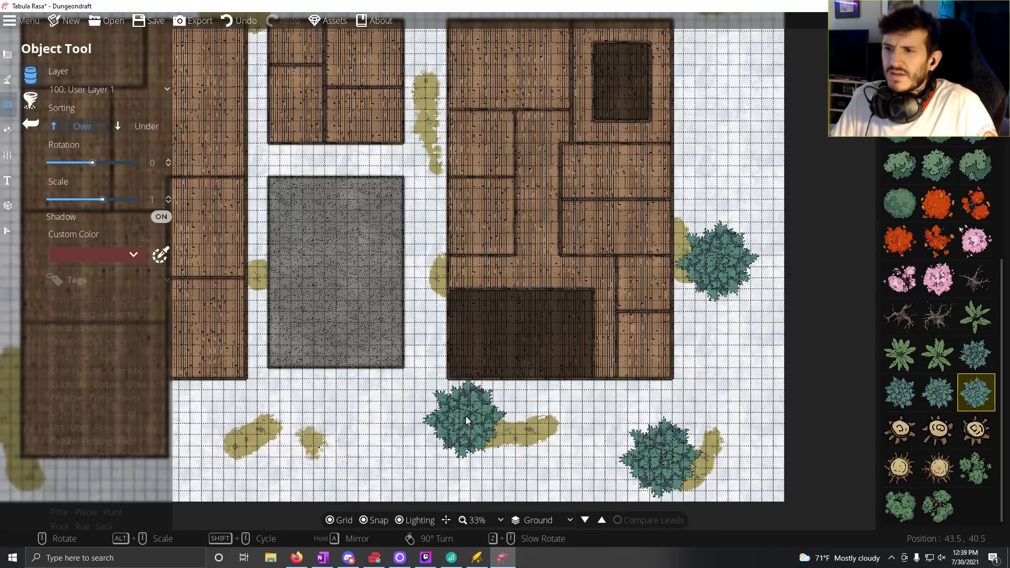
click(466, 416)
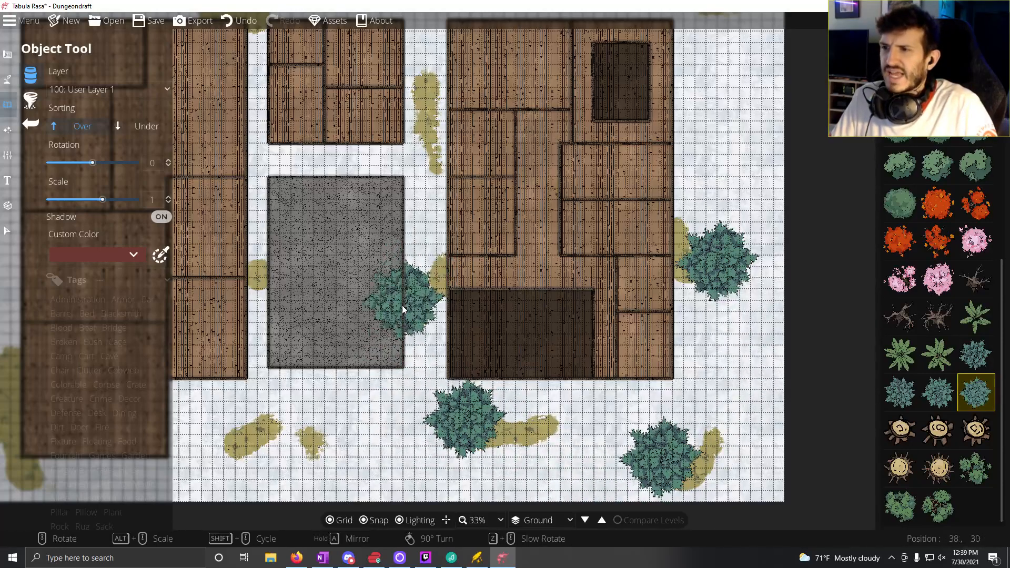
click(283, 441)
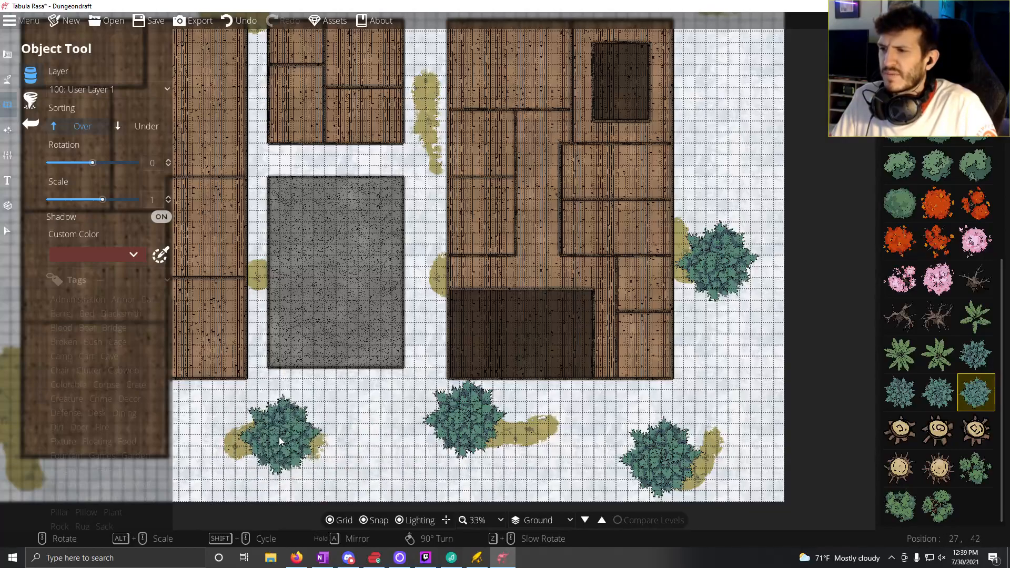
Step: Place two large pine trees along the western edge near the southwest corner and three along the map's northern edge
drag(279, 337, 594, 268)
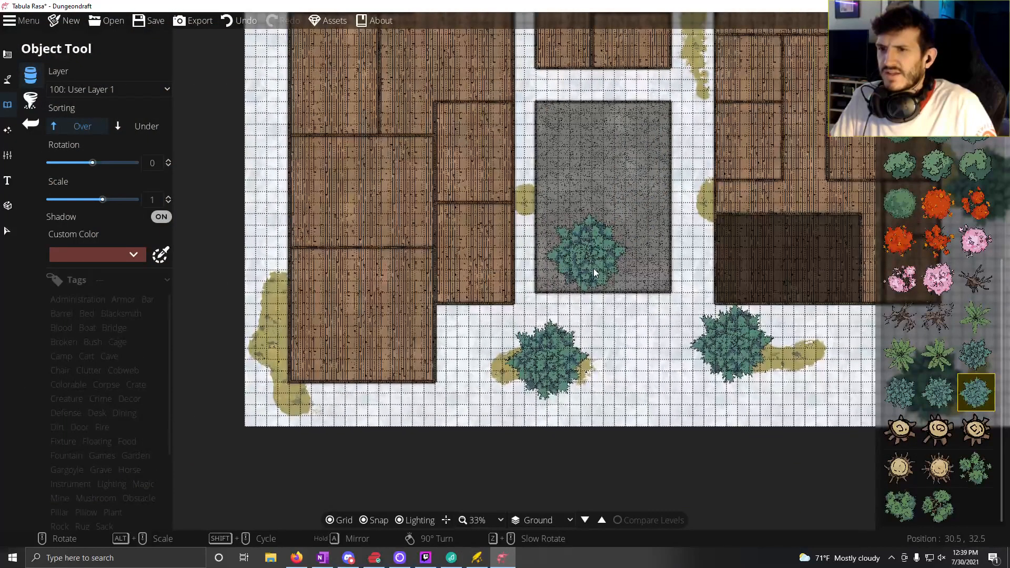
click(264, 418)
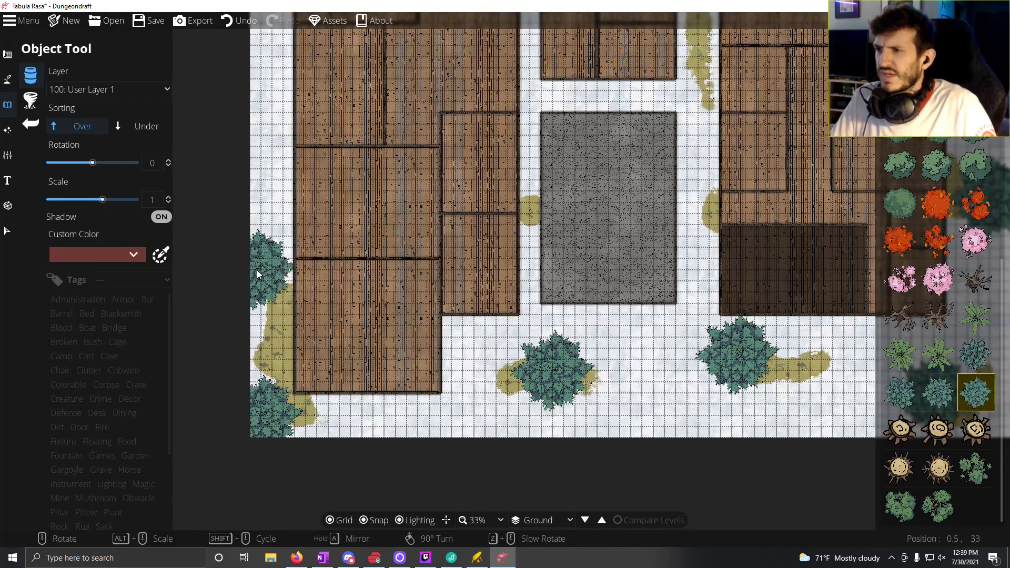
click(244, 308)
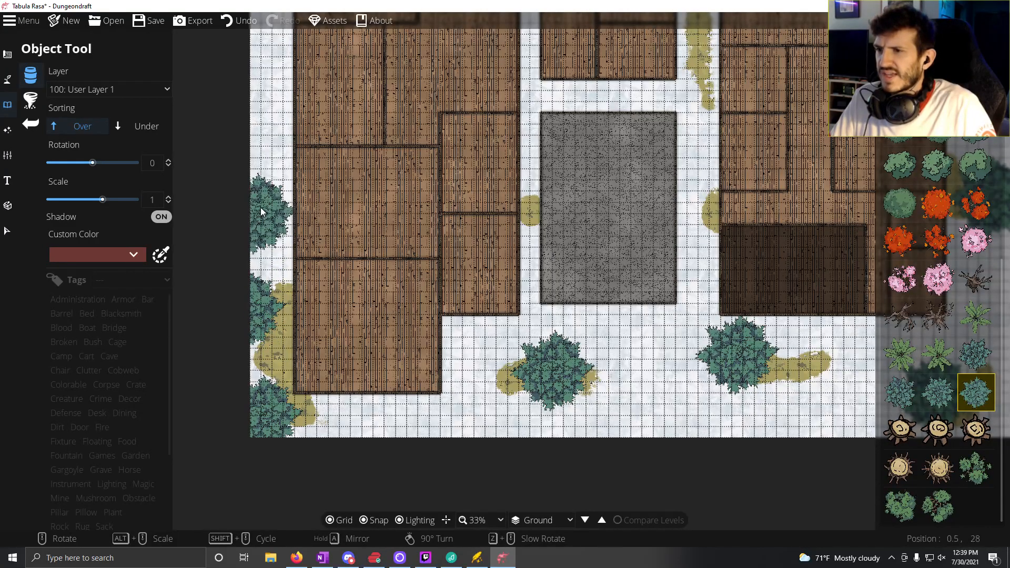
drag(261, 209, 215, 428)
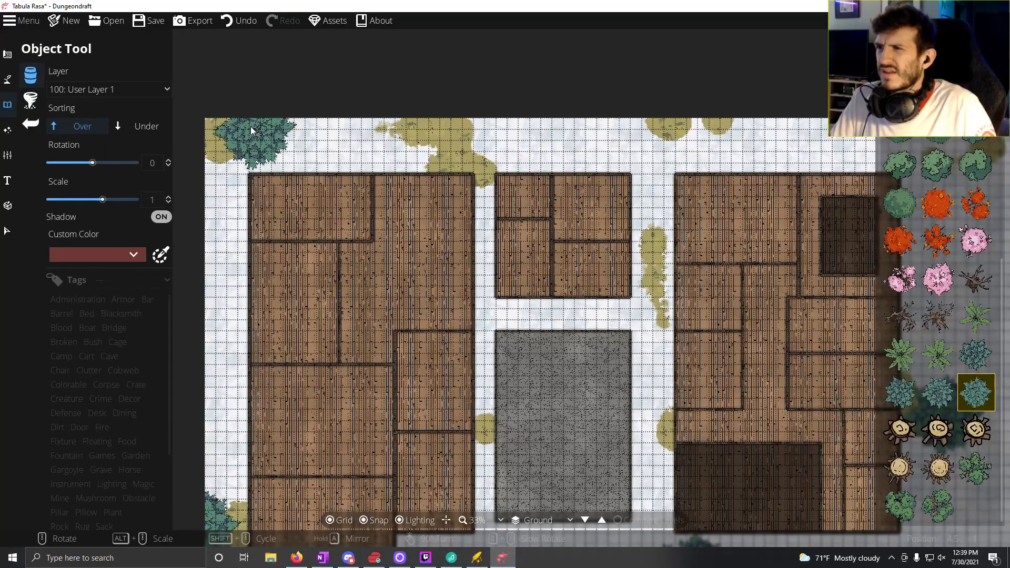
click(242, 129)
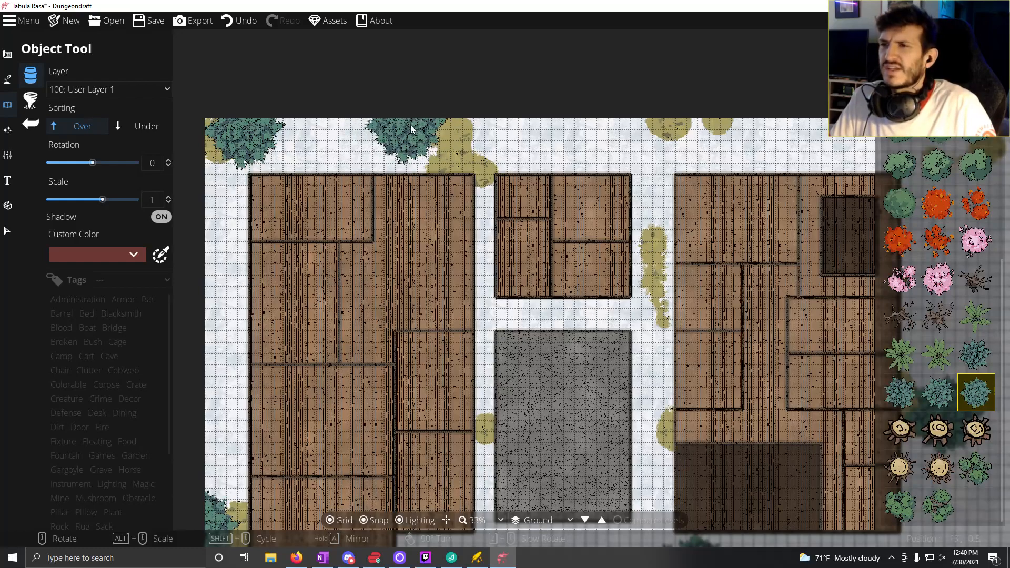
click(411, 125)
click(691, 121)
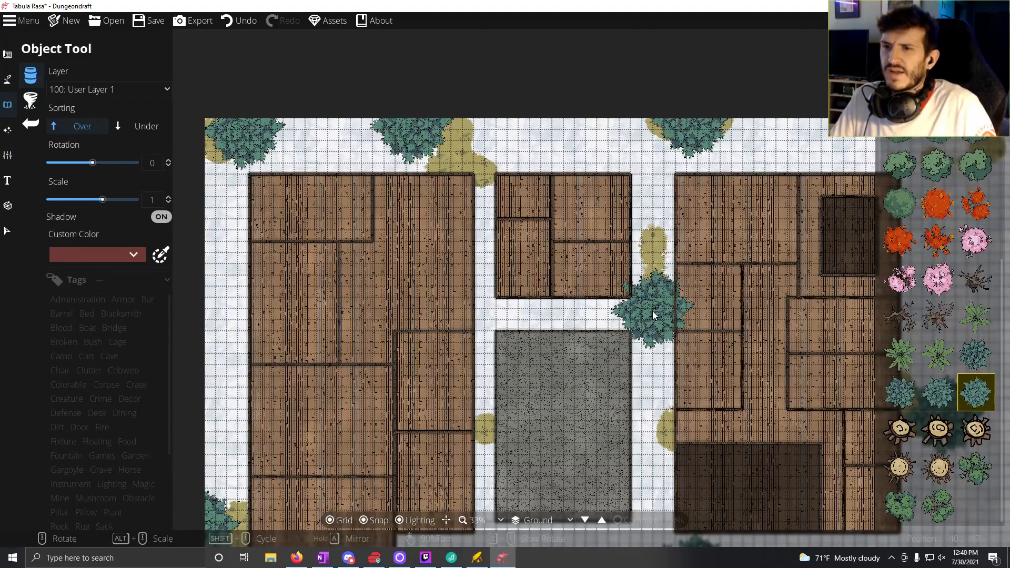
Step: Place three smaller Pine Tree 03 objects at rotation 60 in the gap between the central and eastern buildings
scroll(647, 318, down, 4)
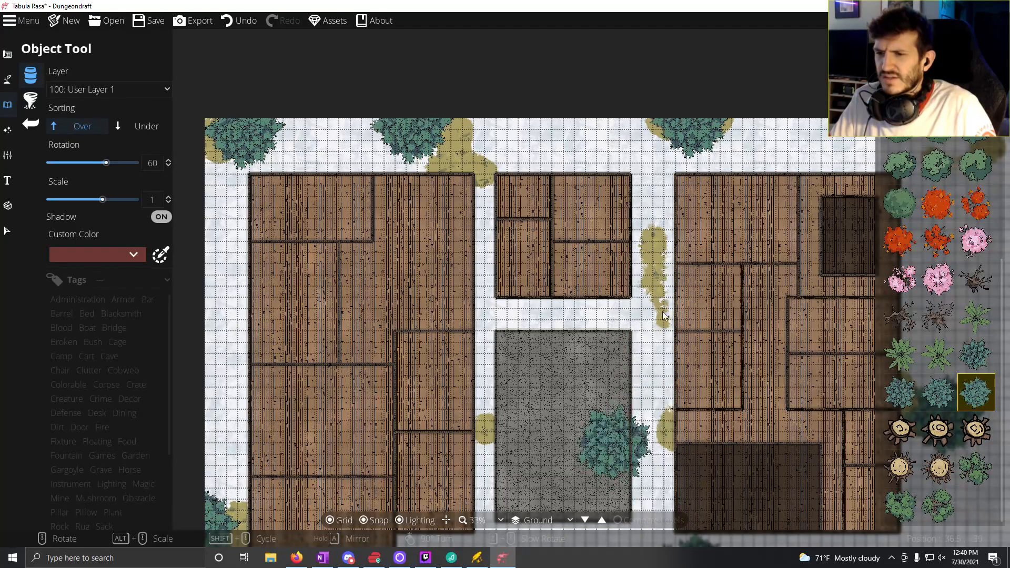
click(937, 393)
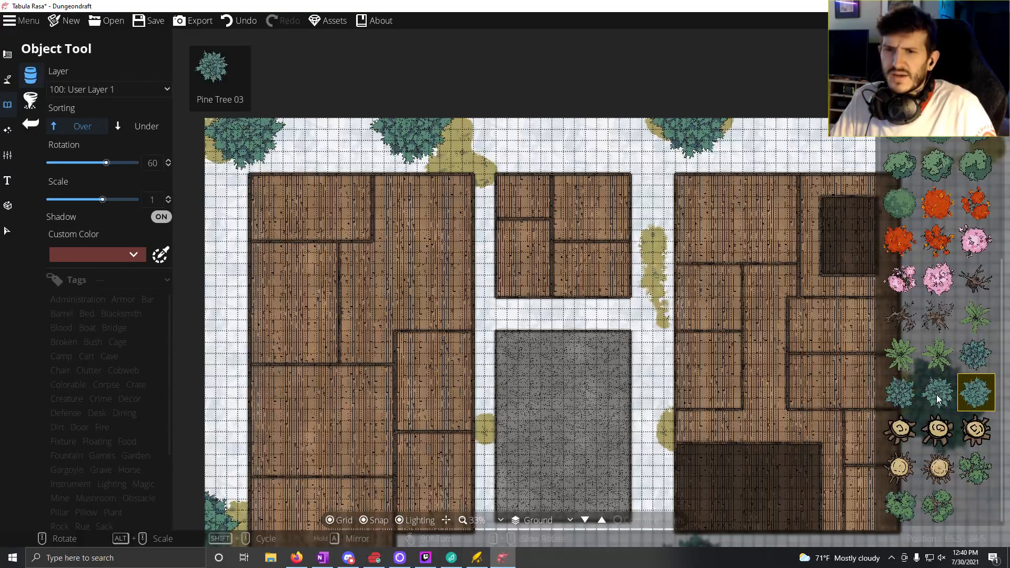
click(653, 312)
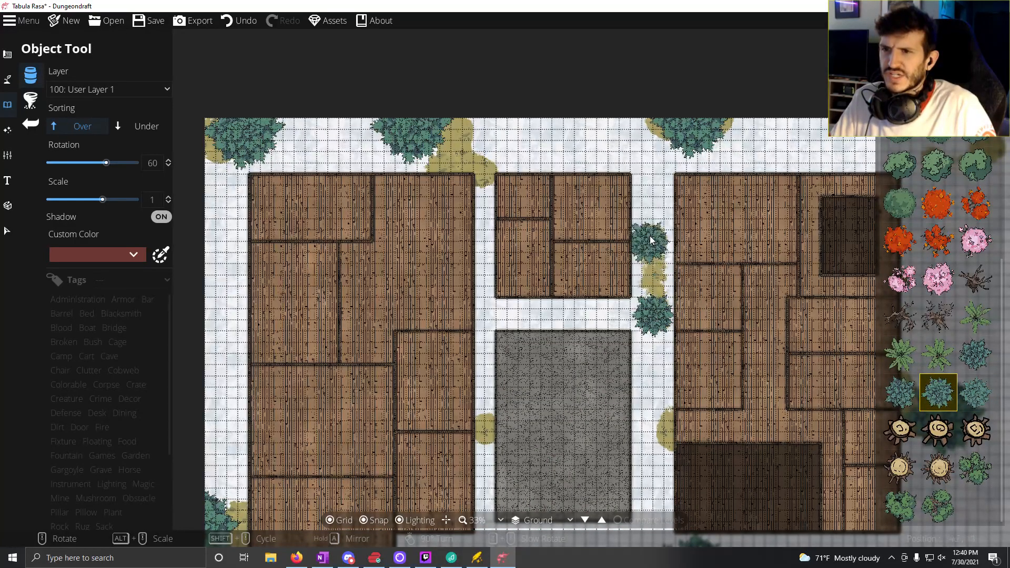
click(650, 225)
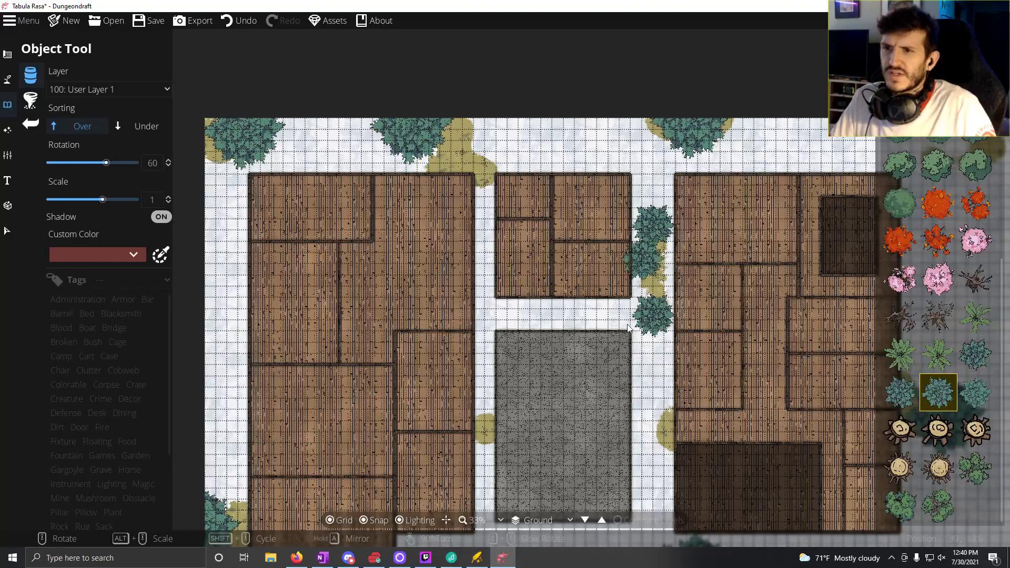
click(651, 439)
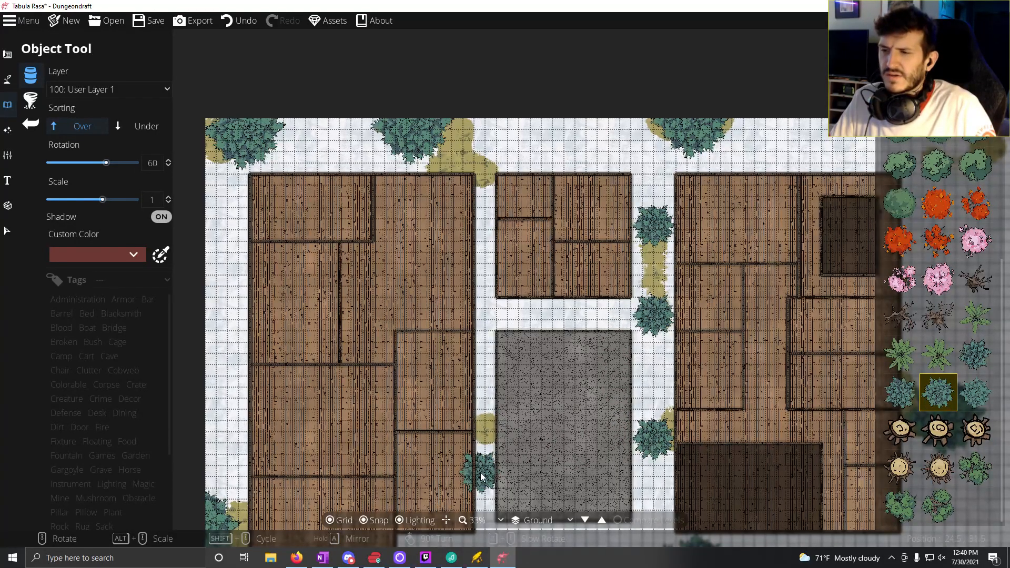
Step: Extend the Terrain Dry Grass with brush size 5 into a long strip between the western building and the stone-floored room
drag(481, 472, 489, 372)
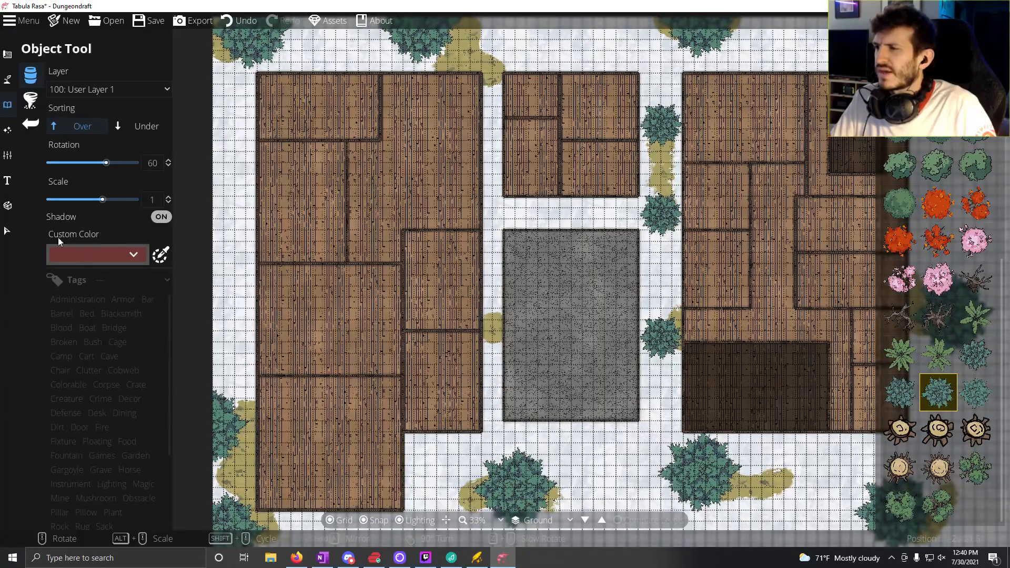
click(7, 79)
click(84, 103)
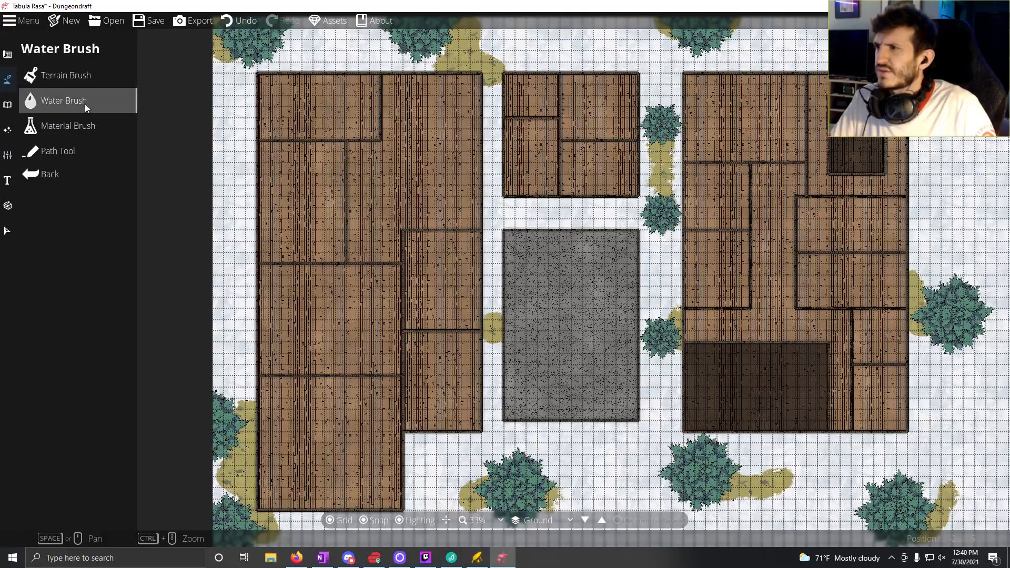
click(81, 84)
mouse_move(498, 360)
mouse_down()
mouse_move(494, 350)
mouse_move(491, 421)
mouse_move(500, 271)
mouse_move(497, 300)
mouse_up()
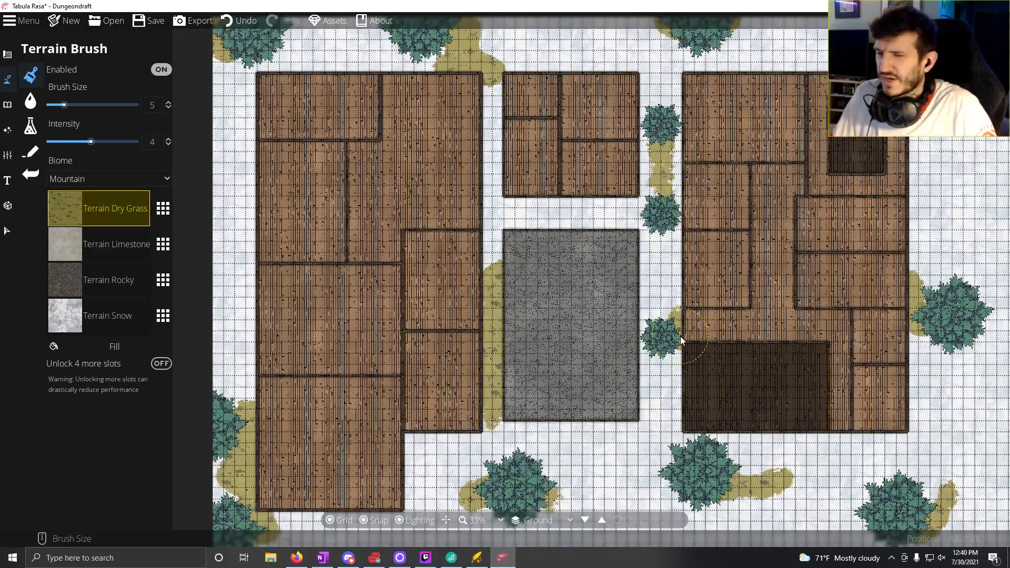
drag(680, 337, 505, 356)
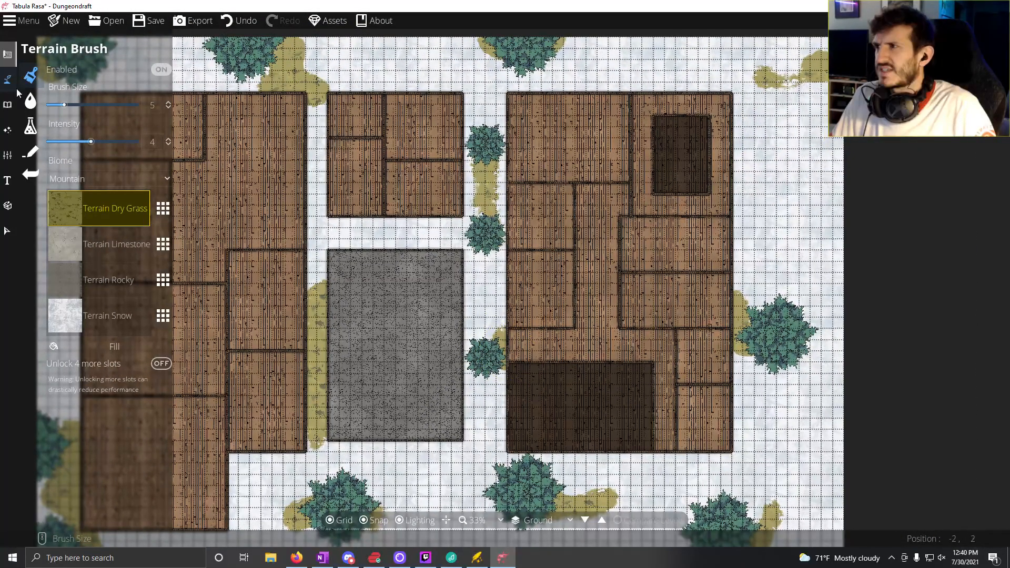
click(7, 105)
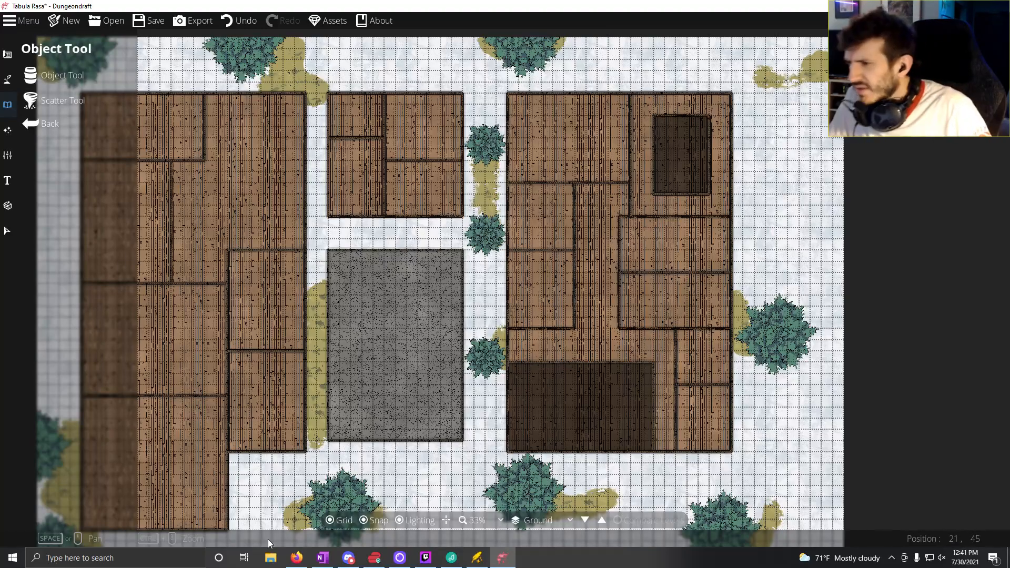
drag(243, 408, 244, 471)
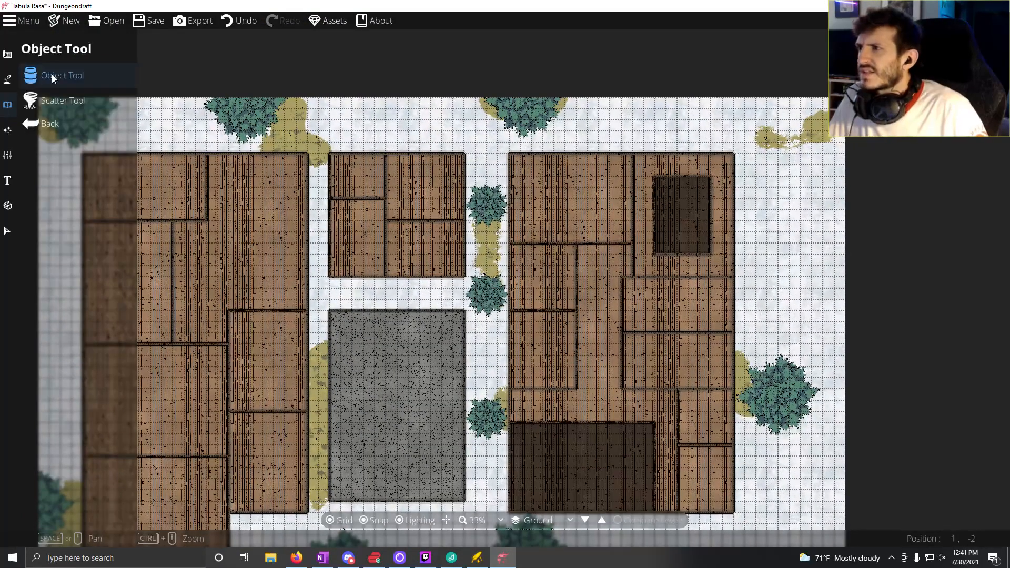
click(51, 74)
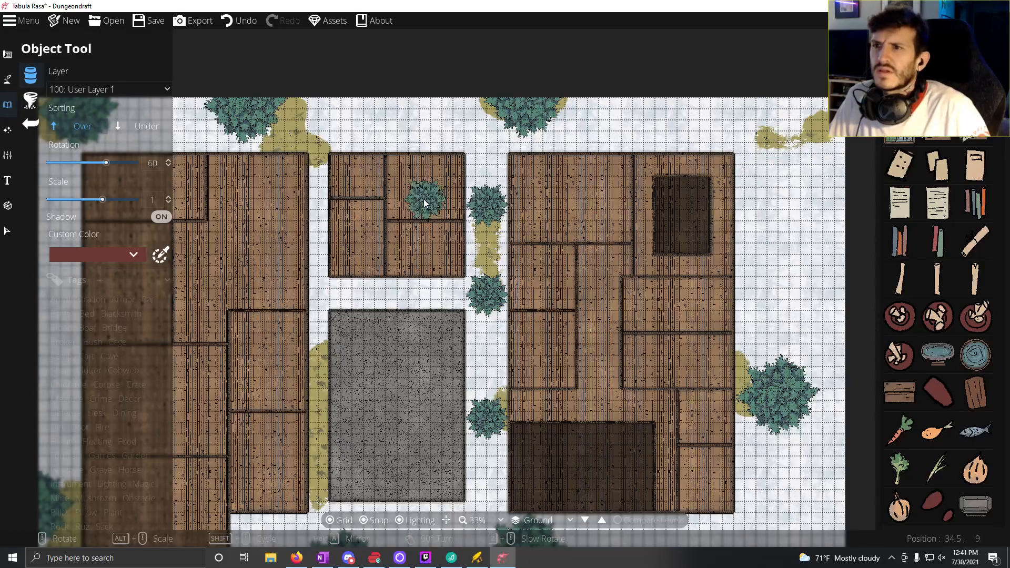
click(487, 201)
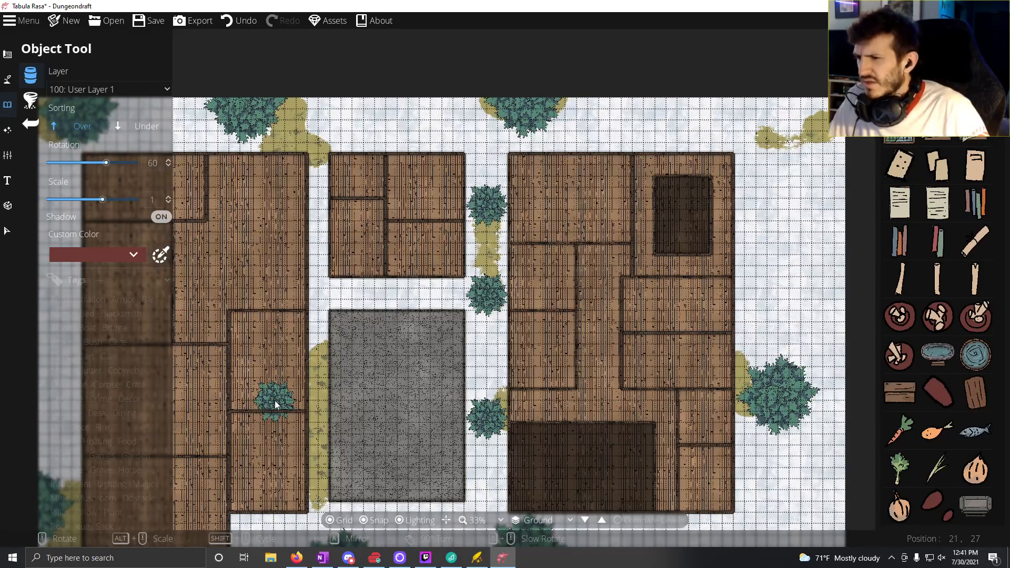
drag(295, 433, 315, 387)
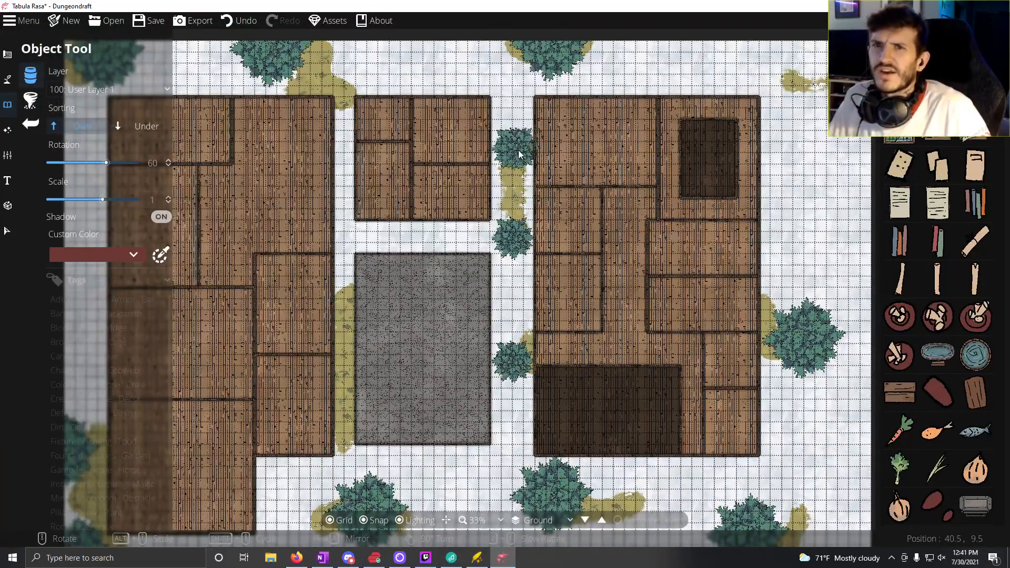
click(895, 63)
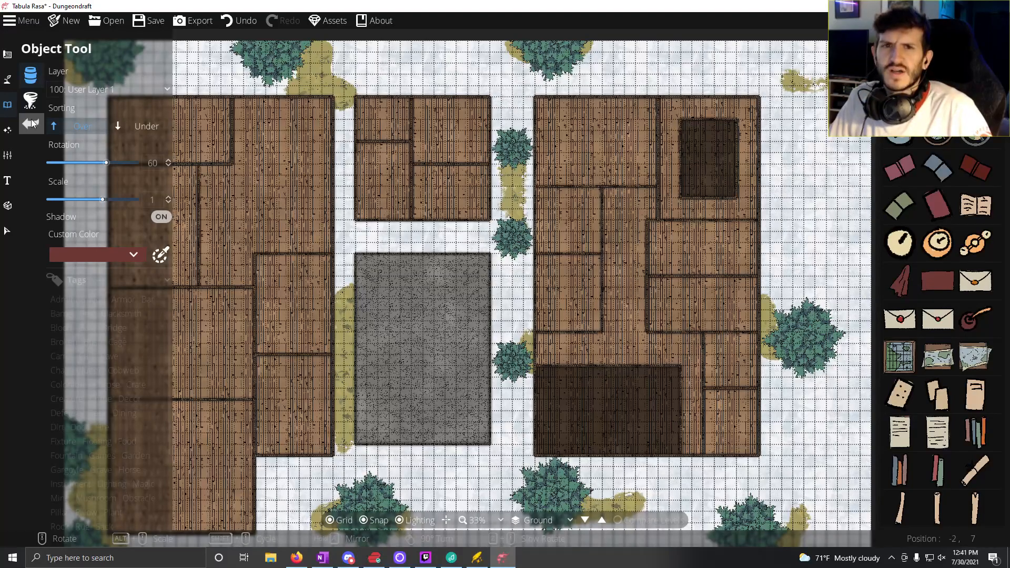
click(513, 243)
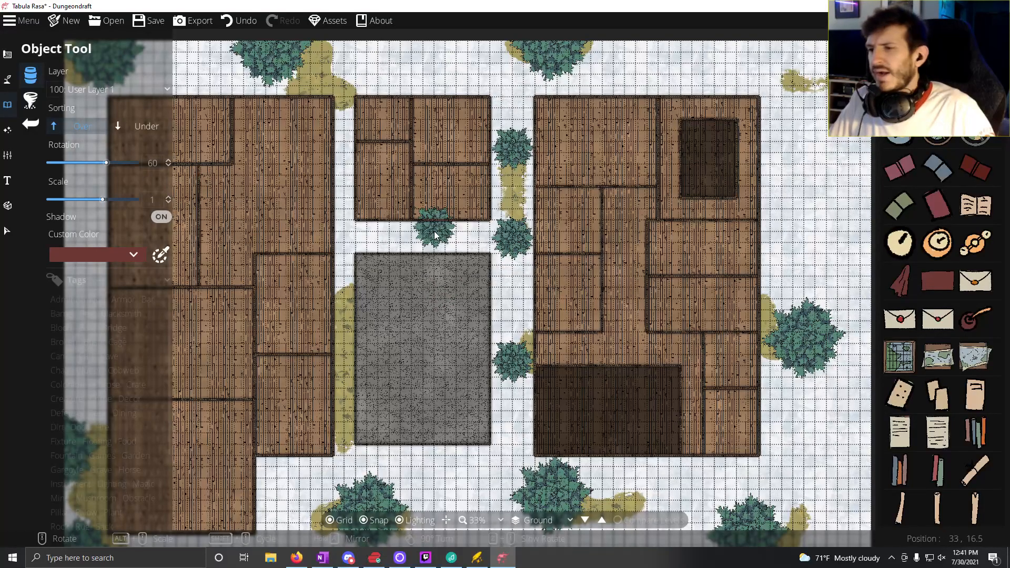
drag(501, 463, 454, 282)
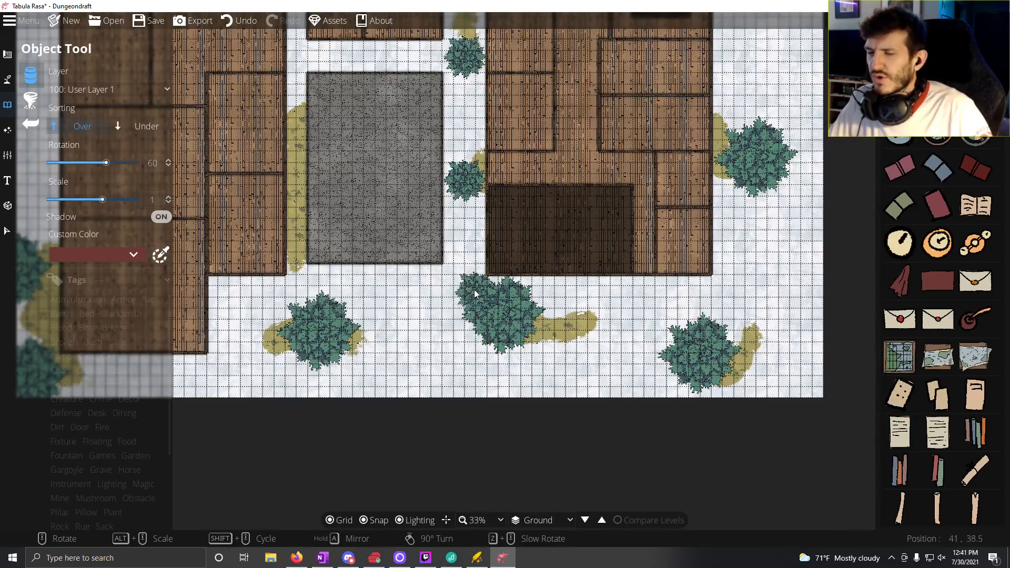
drag(475, 293, 461, 439)
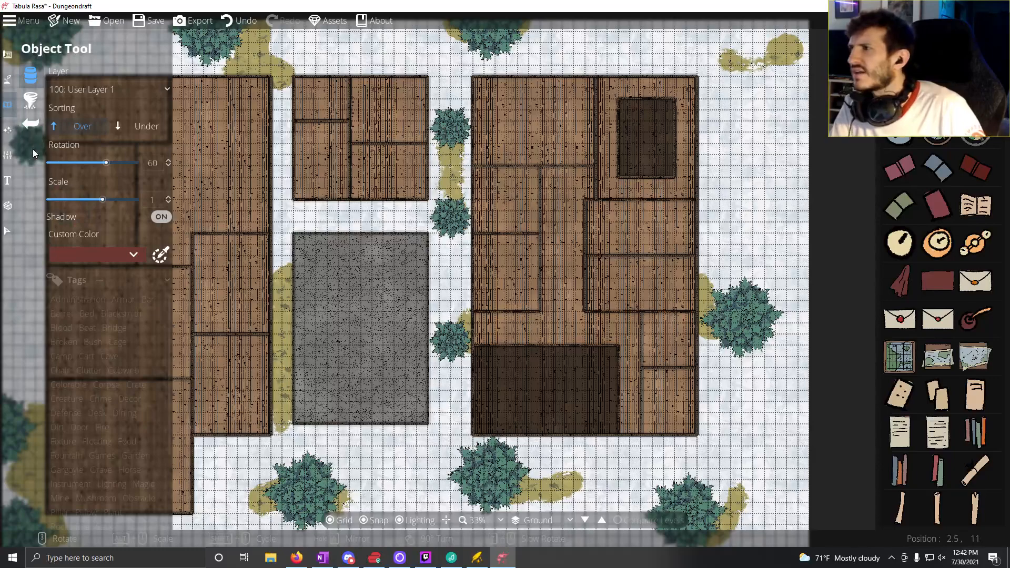
Step: Delete the three small pines between the central and eastern buildings and the large pines just south and east of the eastern building
click(8, 231)
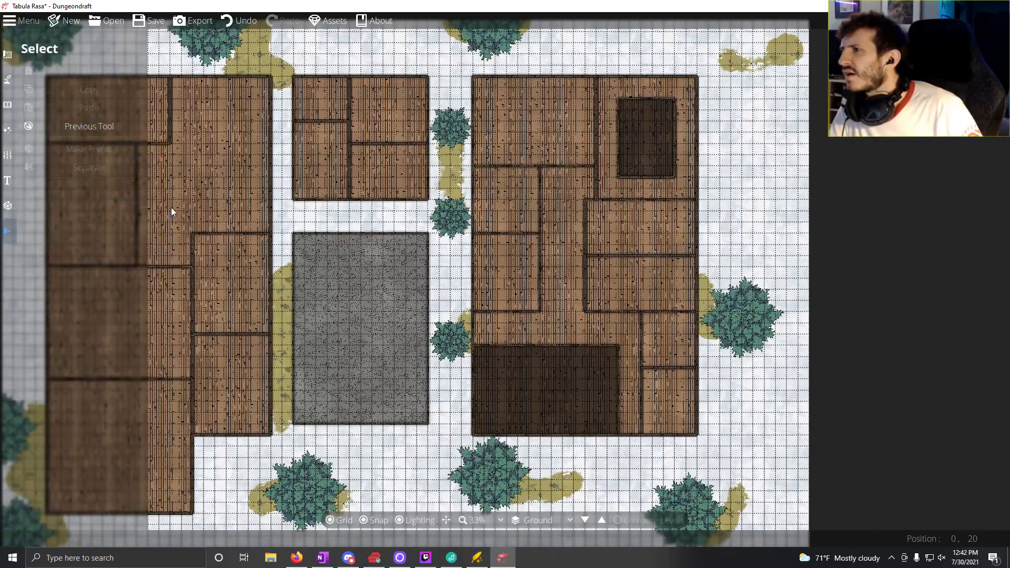
click(454, 134)
key(Delete)
click(451, 216)
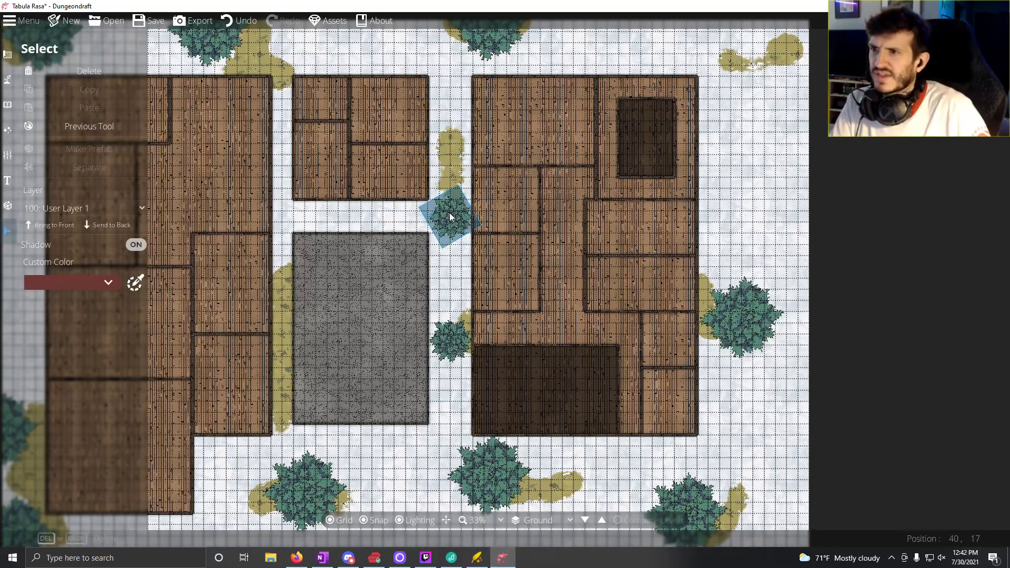
key(Delete)
click(450, 339)
key(Delete)
click(480, 447)
key(Delete)
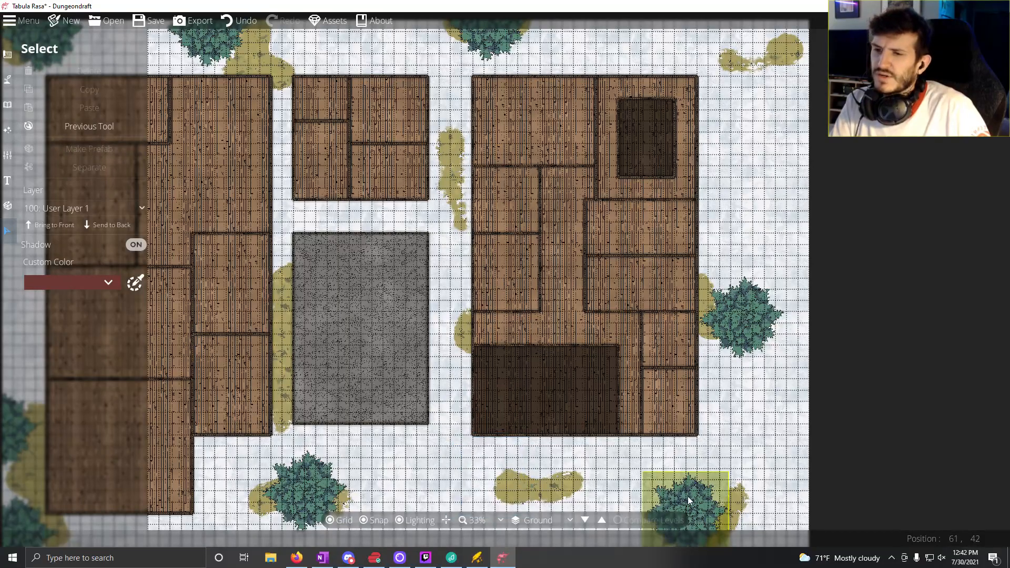
click(746, 324)
key(Delete)
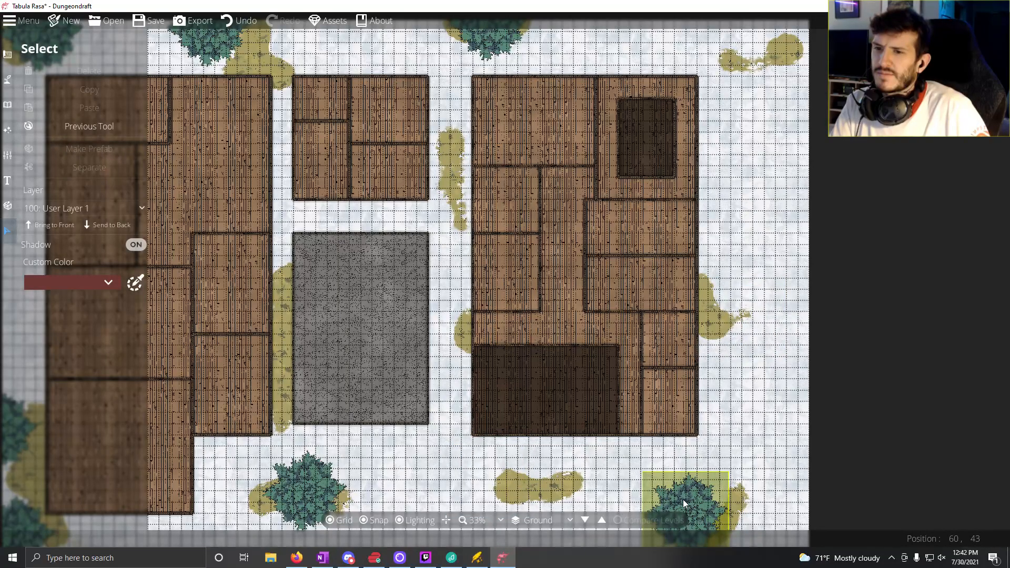
Step: Move the large pine from the map's southeast corner to just east of the pine south of the stone-floored room
drag(698, 504, 763, 326)
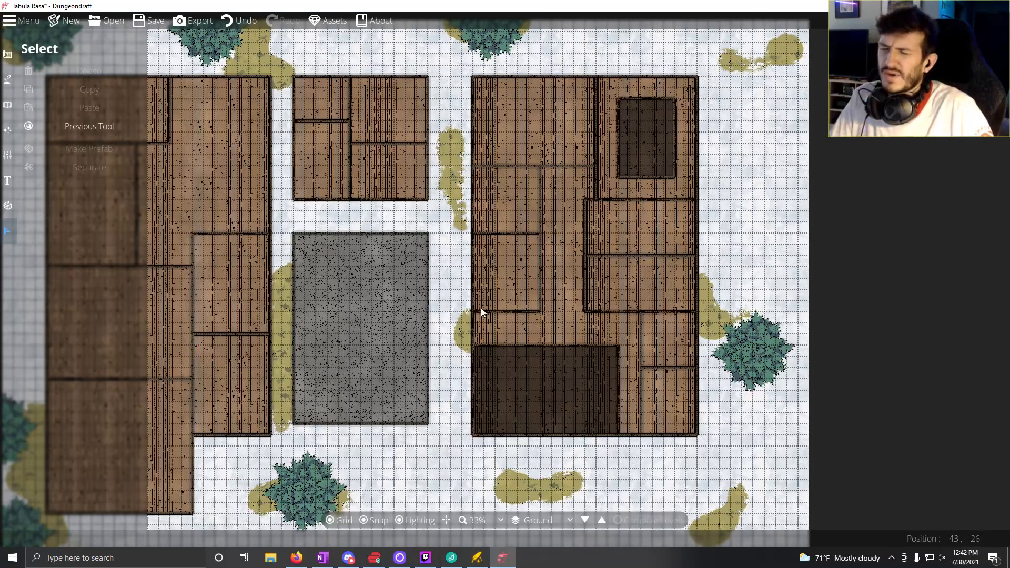
drag(481, 308, 333, 274)
drag(298, 371, 568, 256)
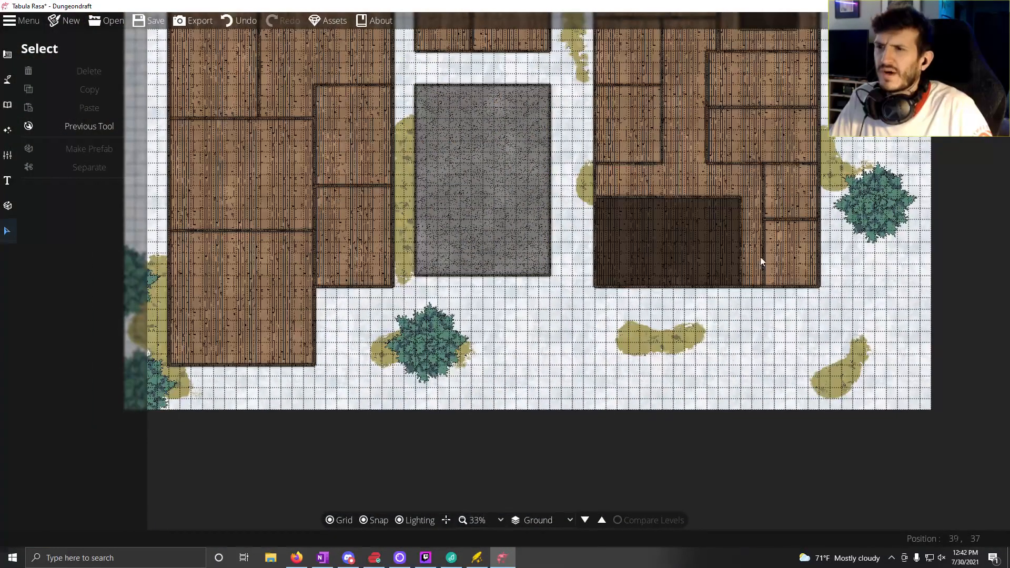
drag(873, 197, 505, 349)
Step: Delete the large pine on the map's northern edge above the gap between the central and eastern buildings
drag(504, 262, 405, 434)
click(501, 212)
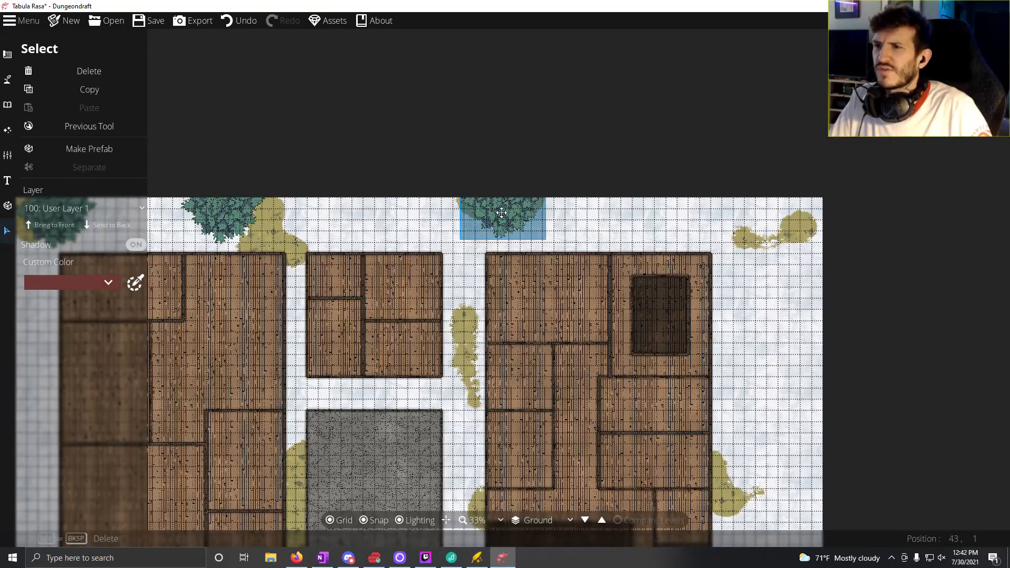
key(Delete)
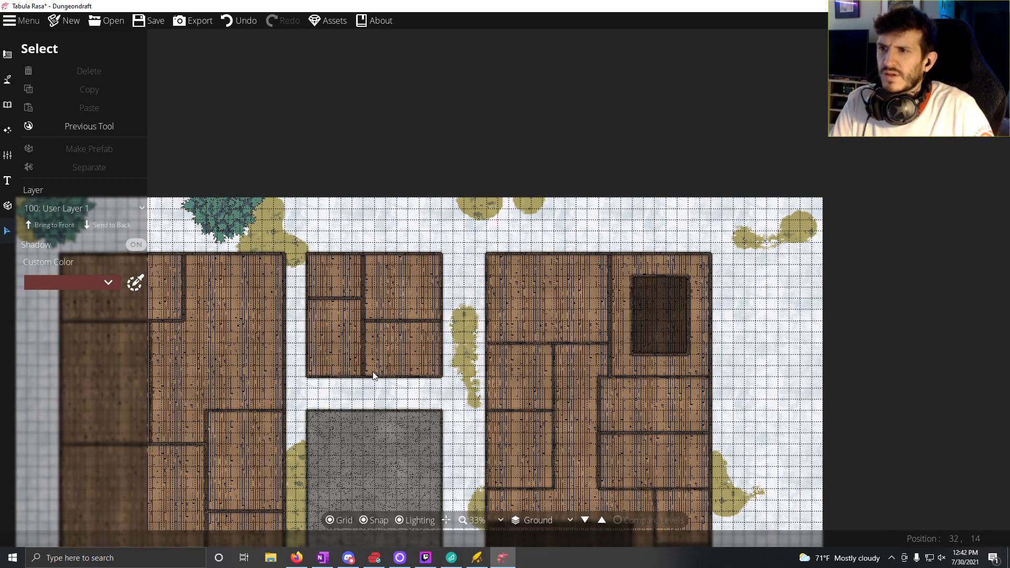
Step: Paint a small patch of Terrain Rocky near the northern edge above the eastern building with the Terrain Brush
drag(311, 444, 286, 305)
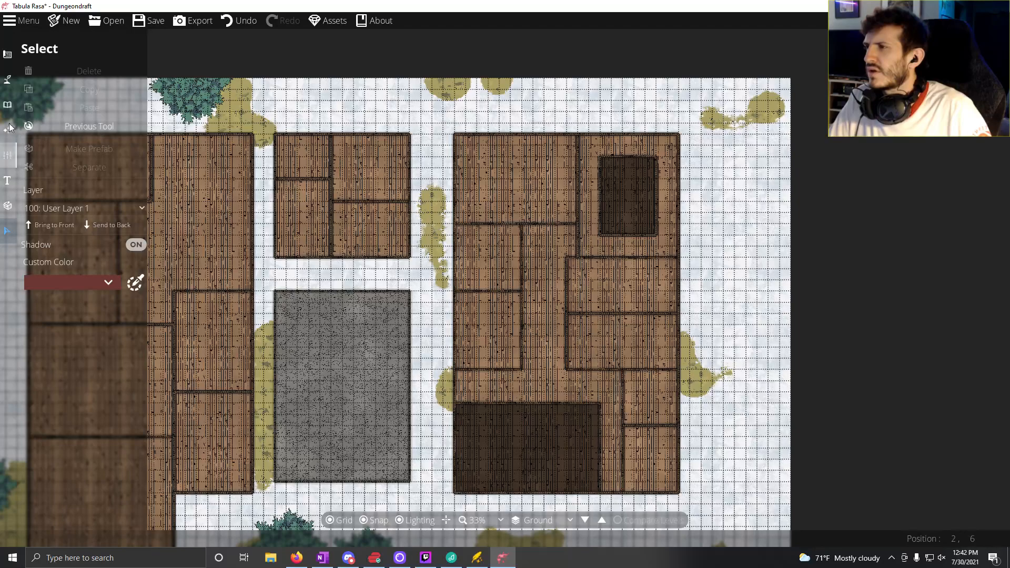
click(8, 78)
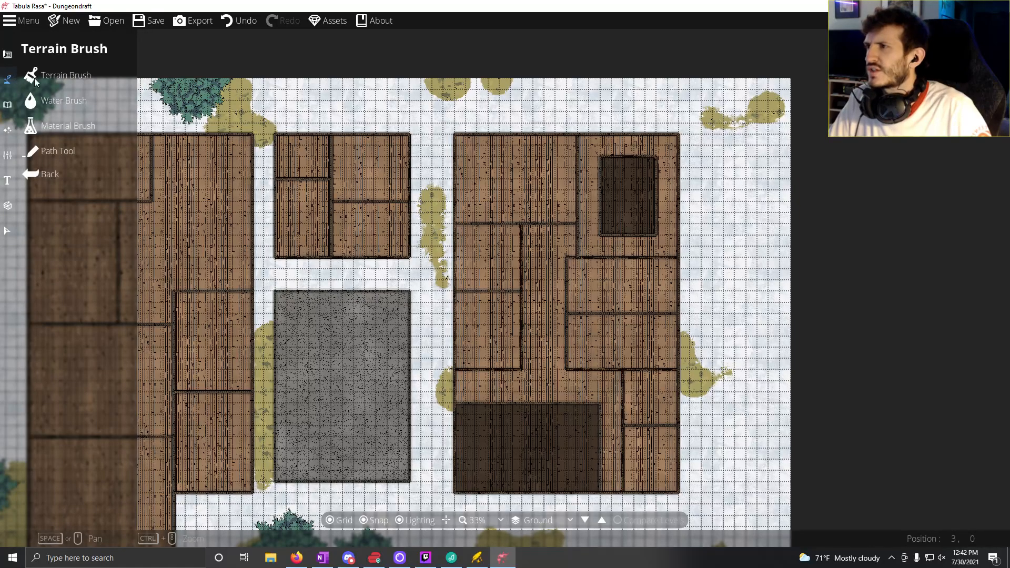
click(71, 77)
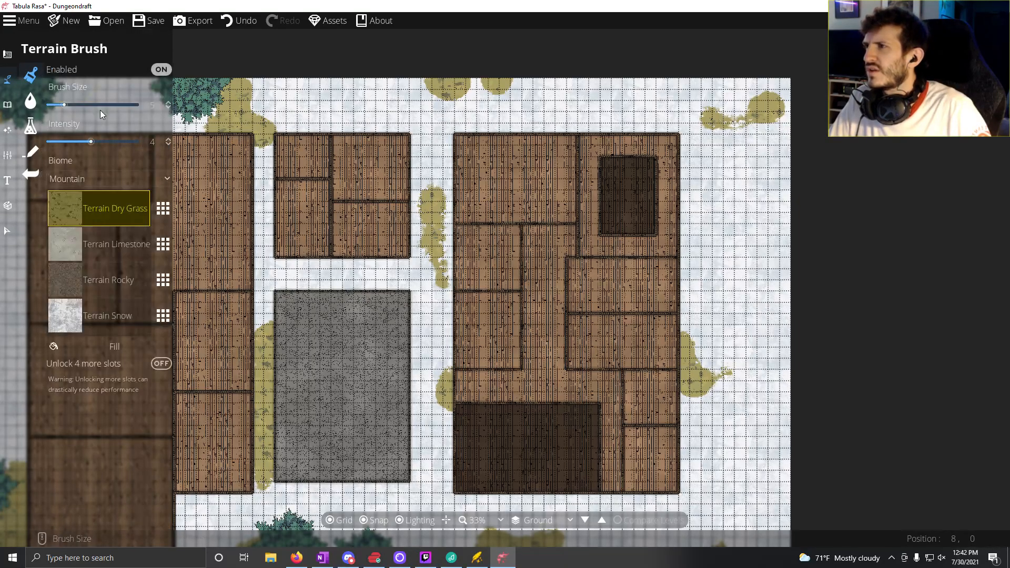
click(75, 291)
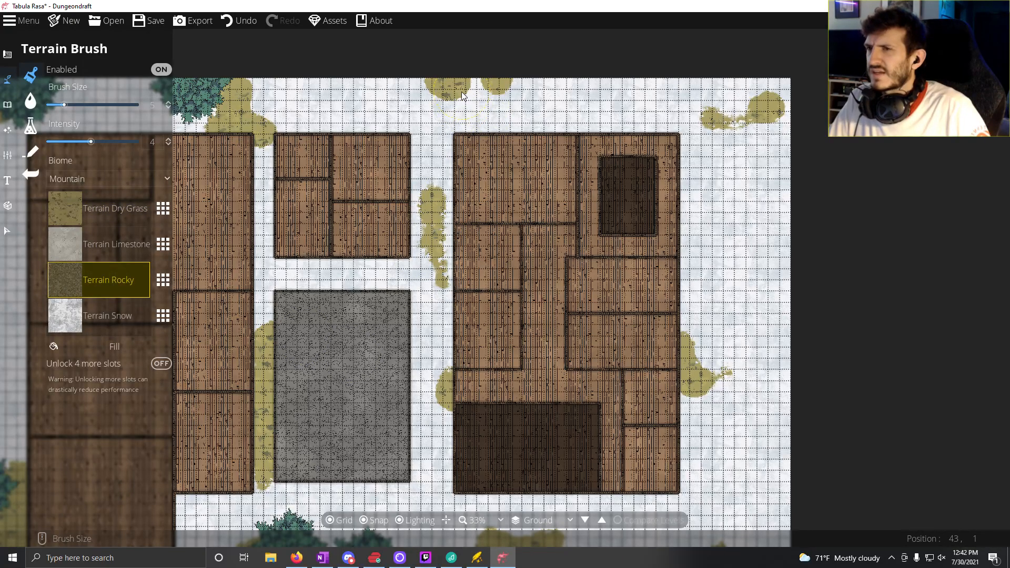
drag(463, 96, 463, 97)
Step: Set the terrain brush size to 25 and change the biome to Settlement
scroll(514, 112, up, 6)
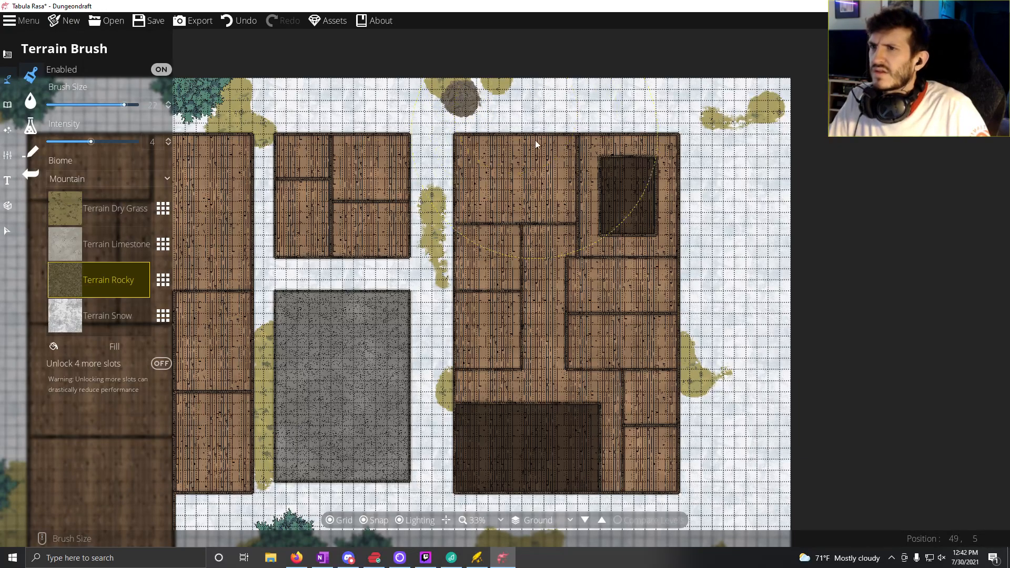
scroll(536, 144, up, 1)
click(94, 181)
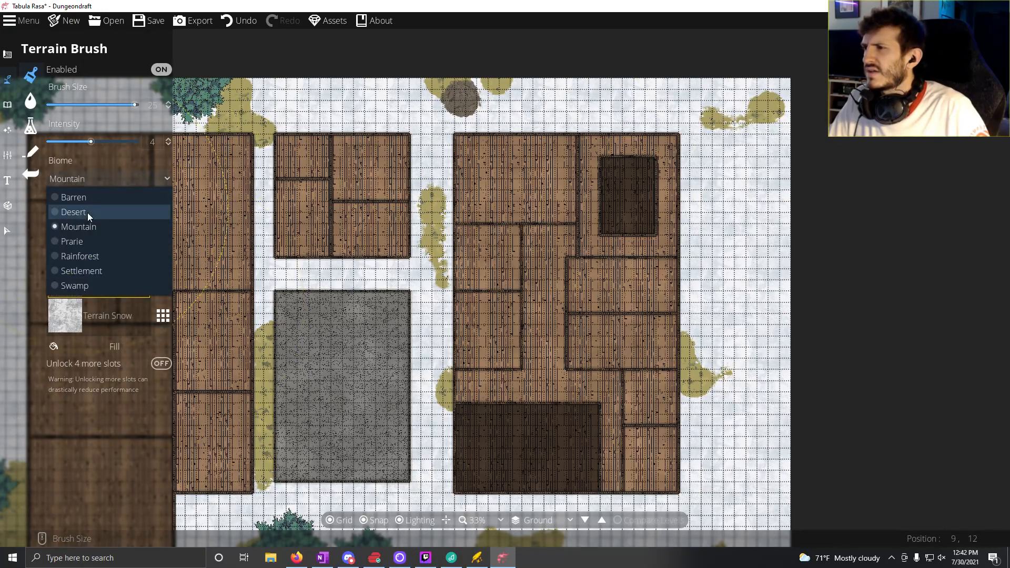
click(95, 274)
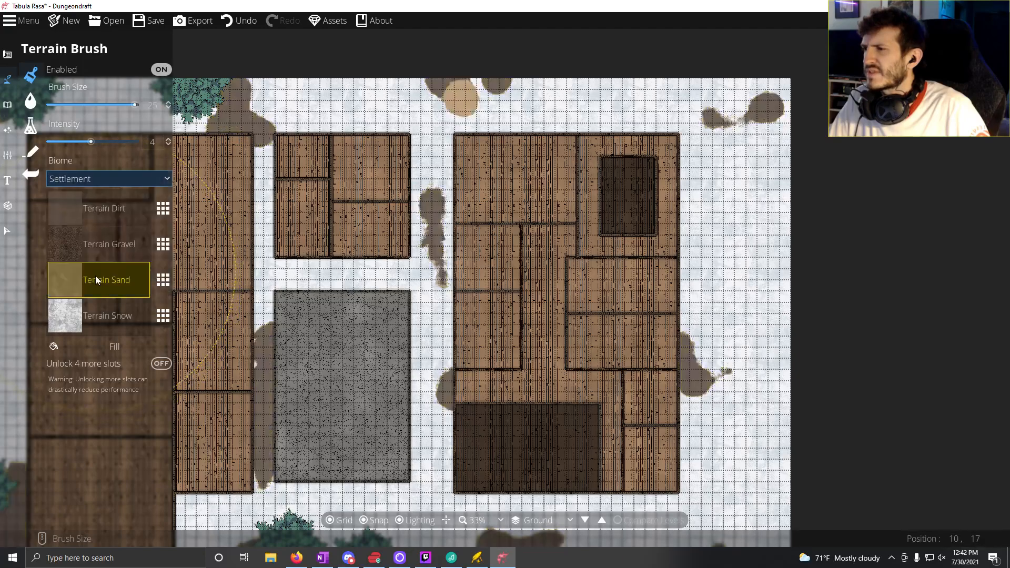
Step: Paint Terrain Gravel across the map's northeast corner and fill the whole map with it
click(111, 257)
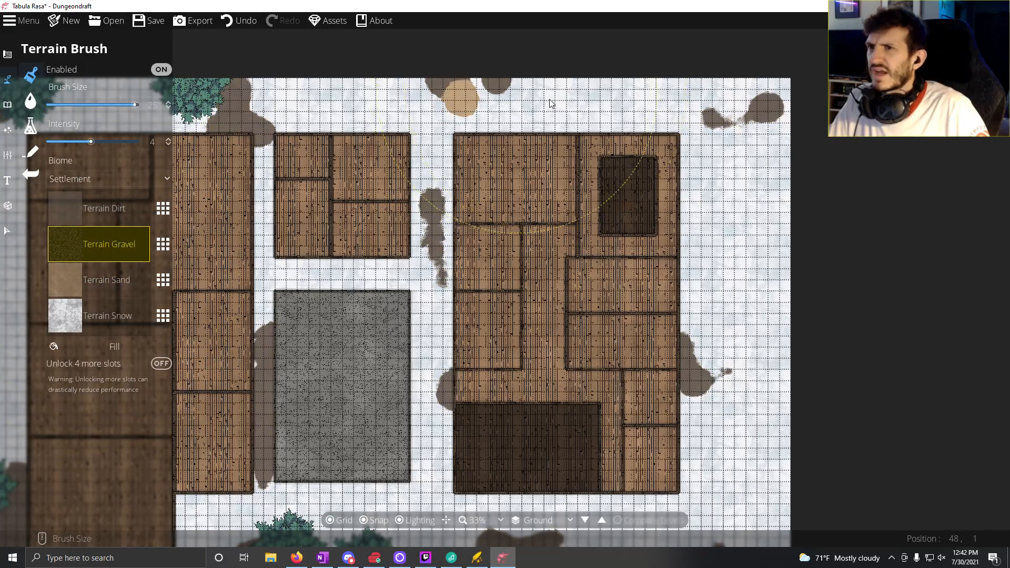
mouse_move(550, 103)
mouse_down()
mouse_move(684, 106)
mouse_move(768, 137)
mouse_up()
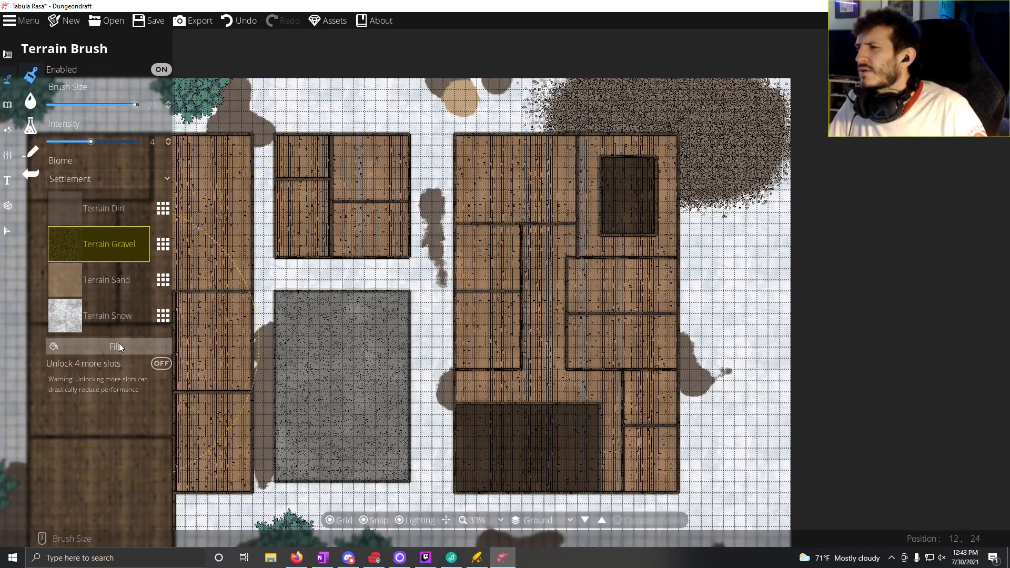
click(155, 346)
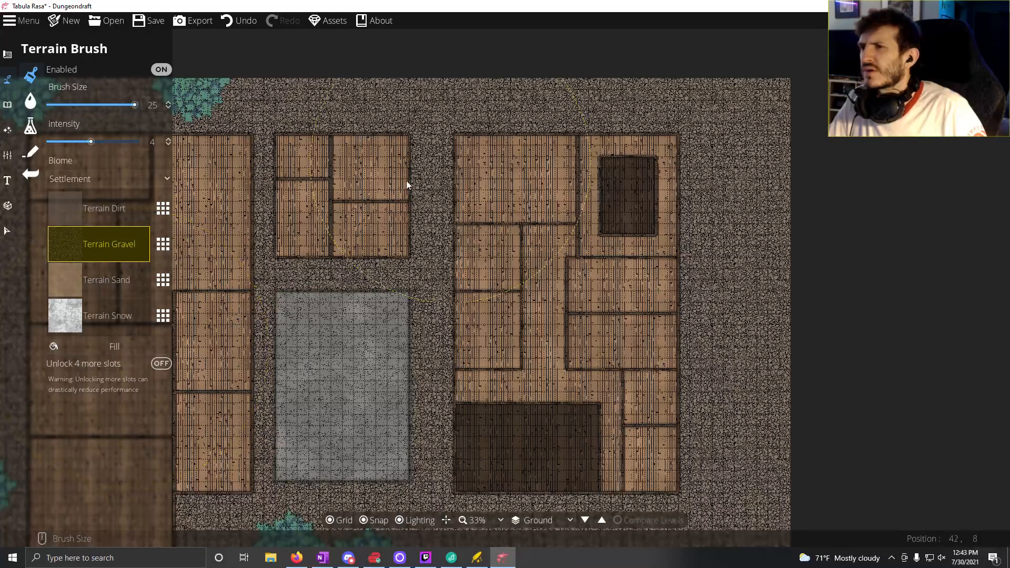
Step: Fill the entire map terrain with Terrain Snow
click(113, 327)
click(114, 347)
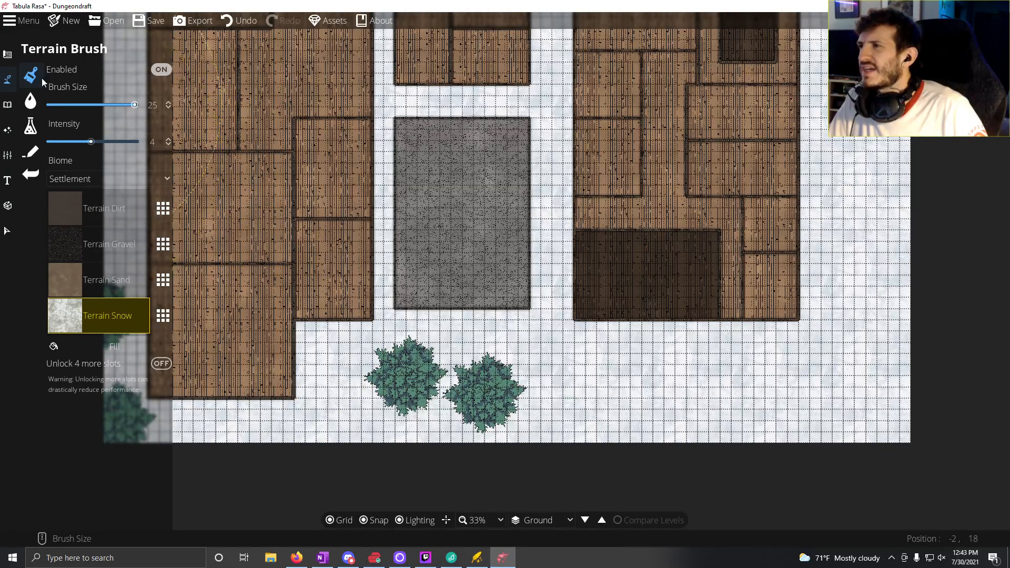
click(39, 109)
Step: Draw a plain white rectangle with the Pattern Shape Tool and blank pattern south of the eastern building, reaching the map's southern edge
click(8, 55)
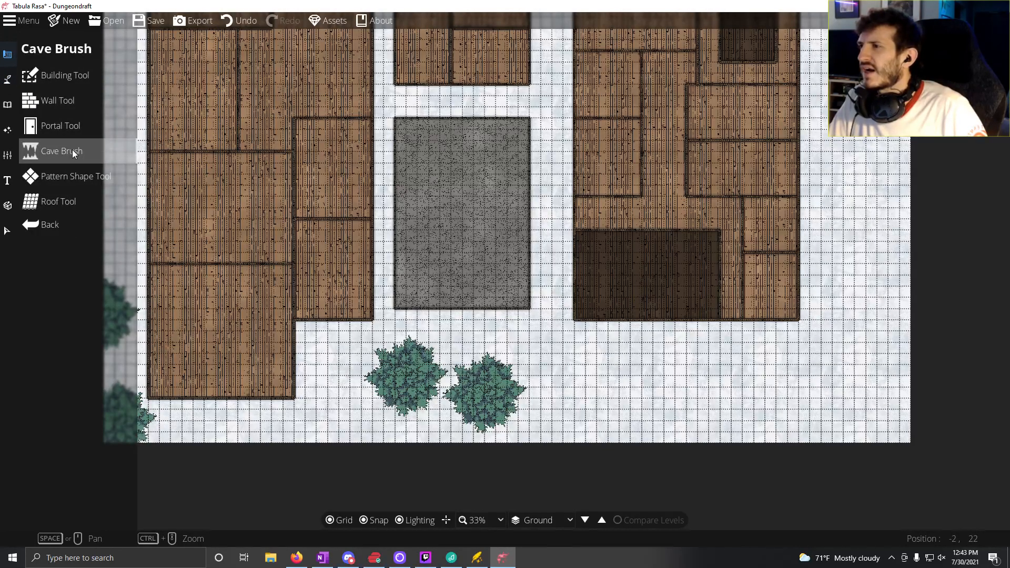
click(78, 183)
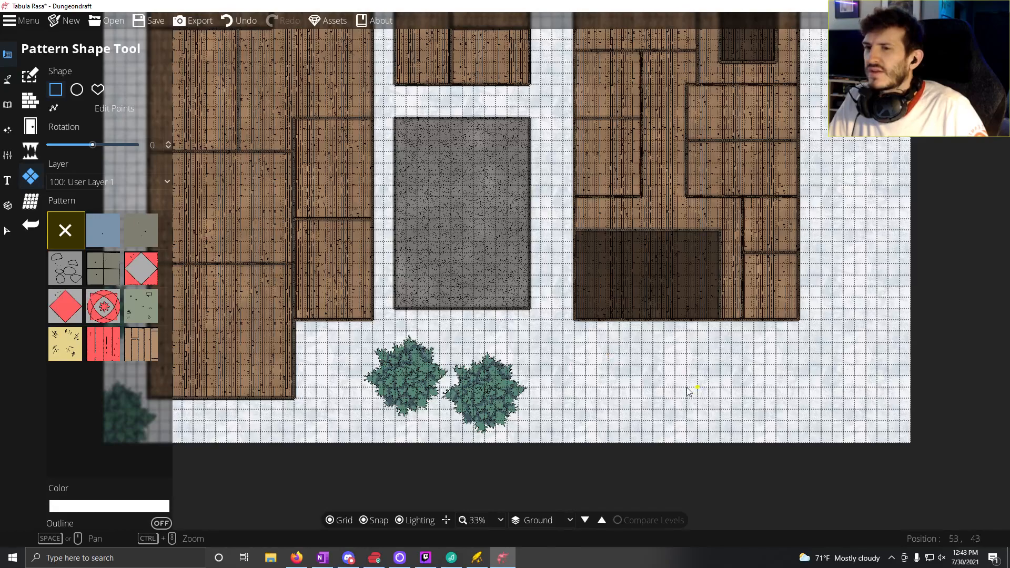
drag(551, 447, 614, 375)
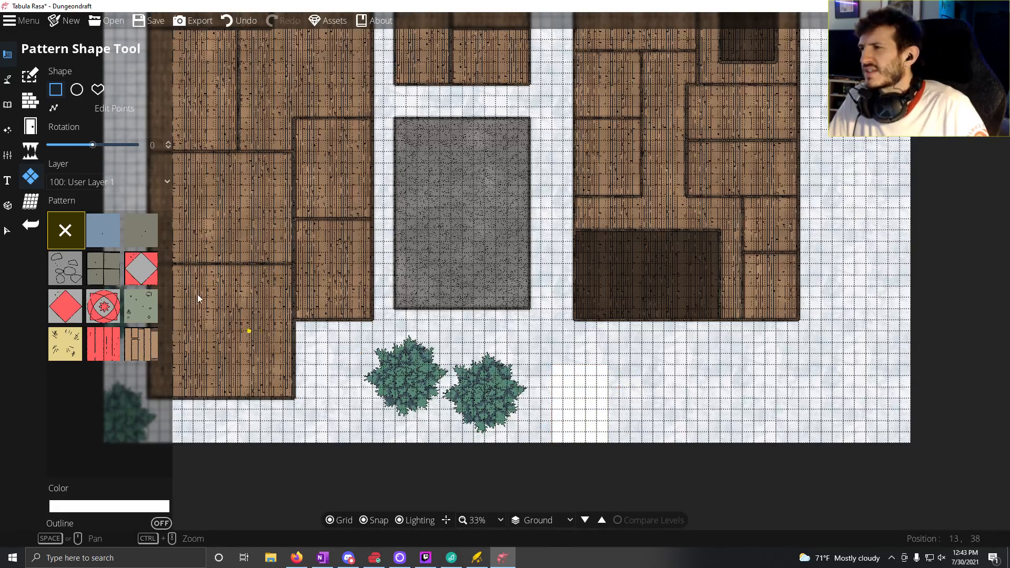
Step: Change the Terrain Brush biome to Mountain, choose Terrain Dry Grass and set the brush size to 7
click(8, 79)
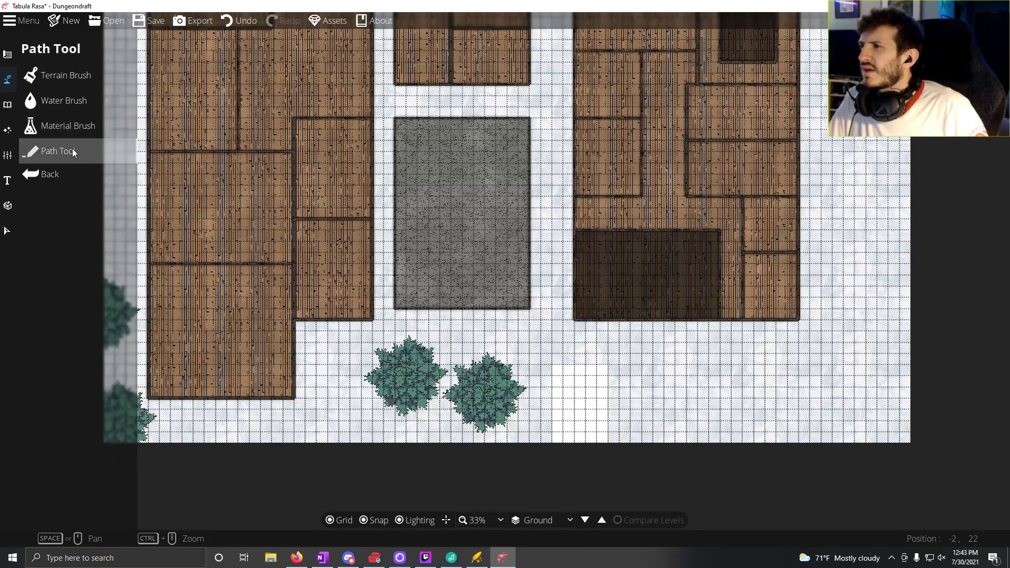
click(68, 83)
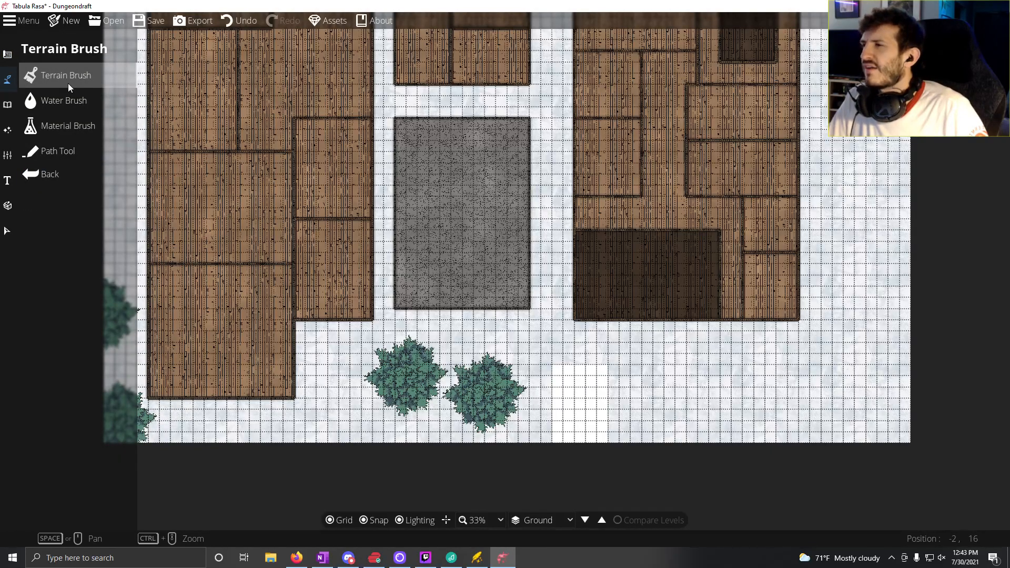
click(68, 83)
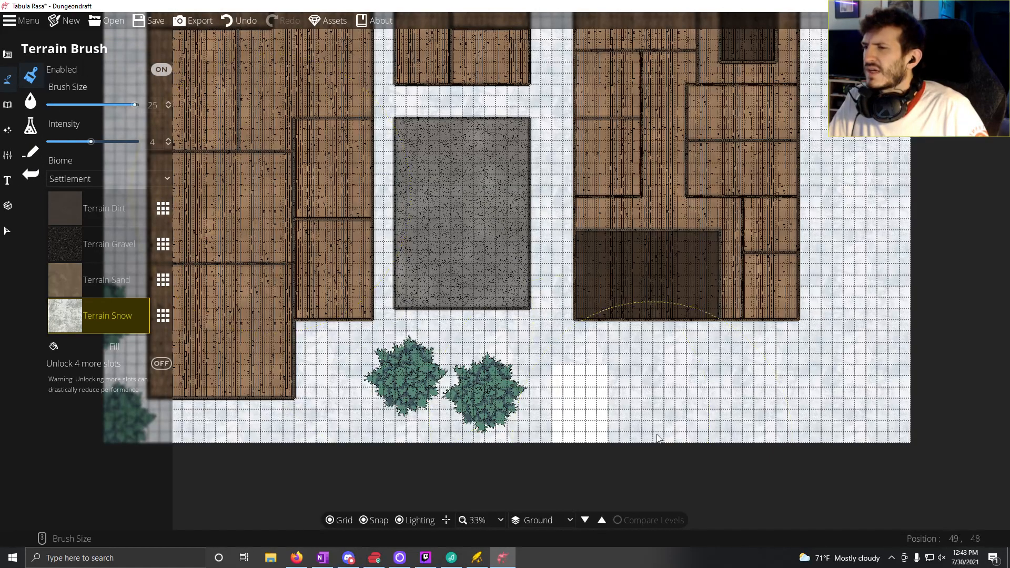
drag(333, 375, 525, 436)
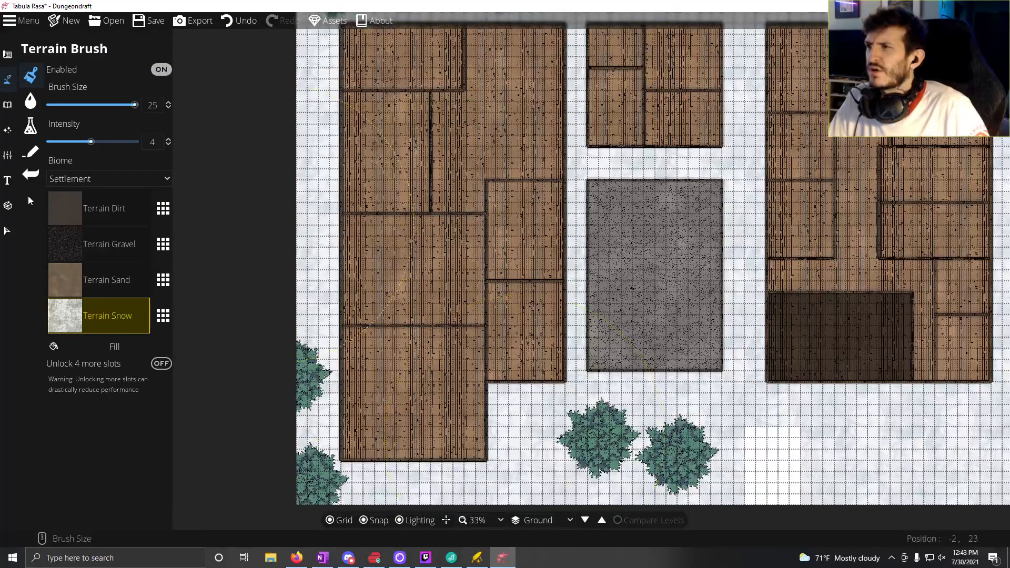
click(108, 280)
click(131, 178)
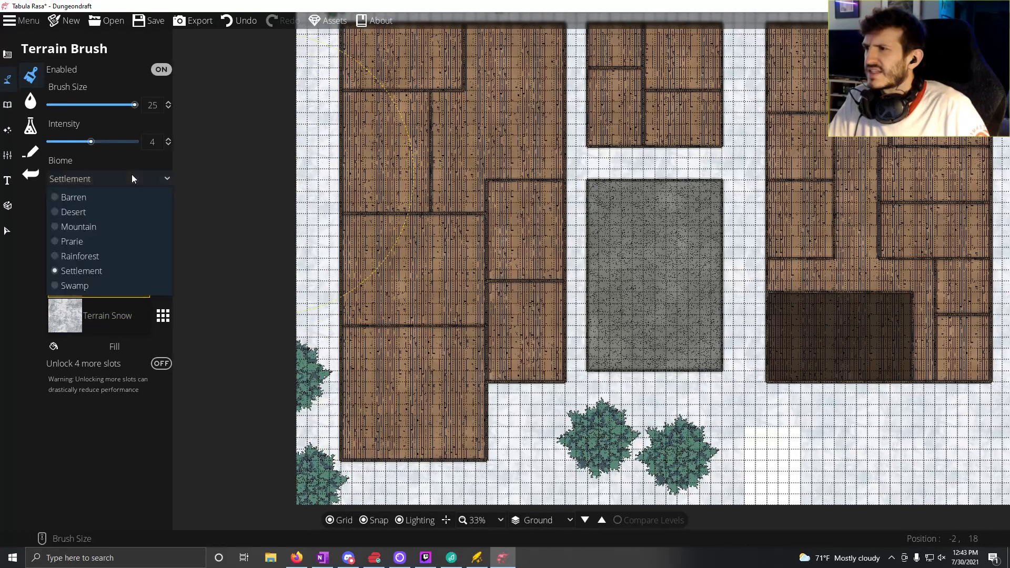
click(96, 227)
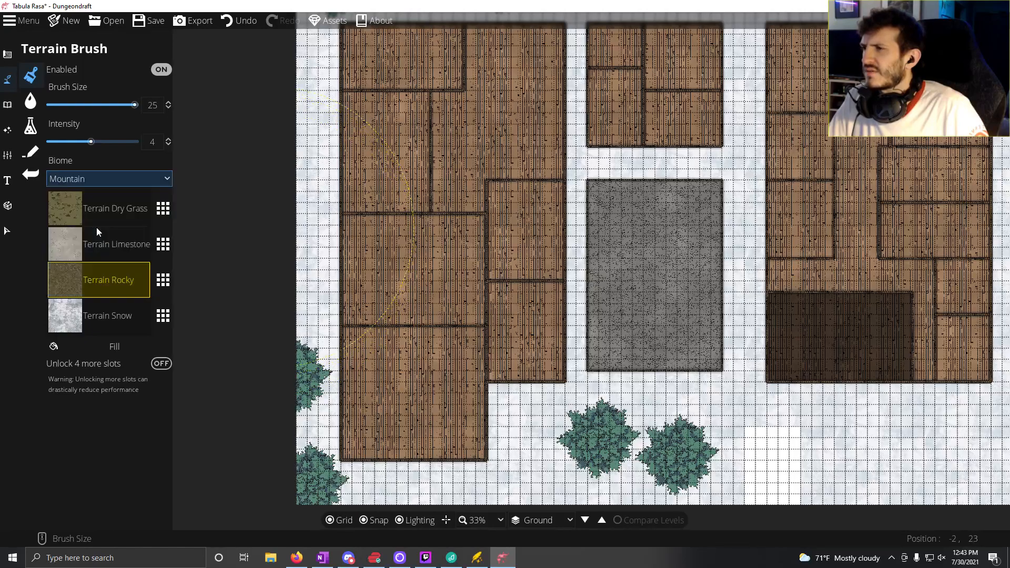
click(115, 218)
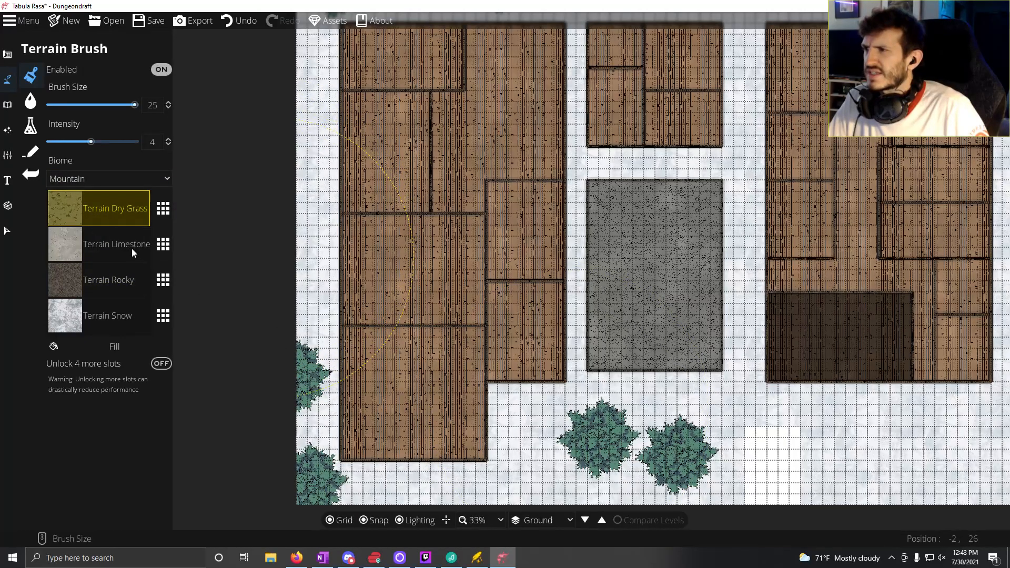
scroll(653, 435, down, 10)
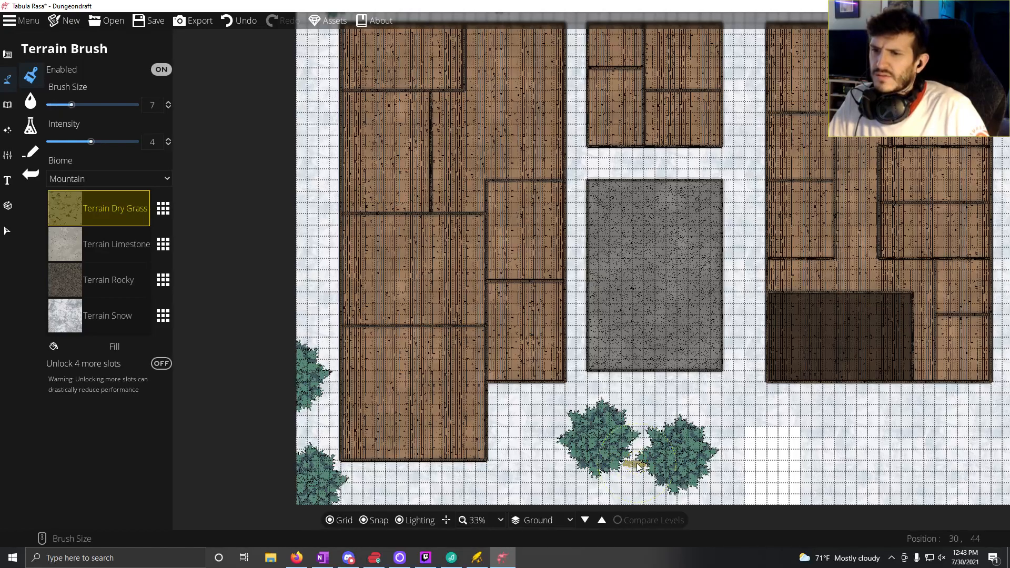
Step: Paint Terrain Dry Grass patches around the southern pine trees, the western-edge trees and the tree in the northwest corner
mouse_move(637, 465)
mouse_down()
mouse_move(645, 434)
mouse_move(663, 448)
mouse_move(658, 474)
mouse_move(686, 479)
mouse_move(621, 465)
mouse_move(561, 437)
mouse_move(557, 416)
mouse_up()
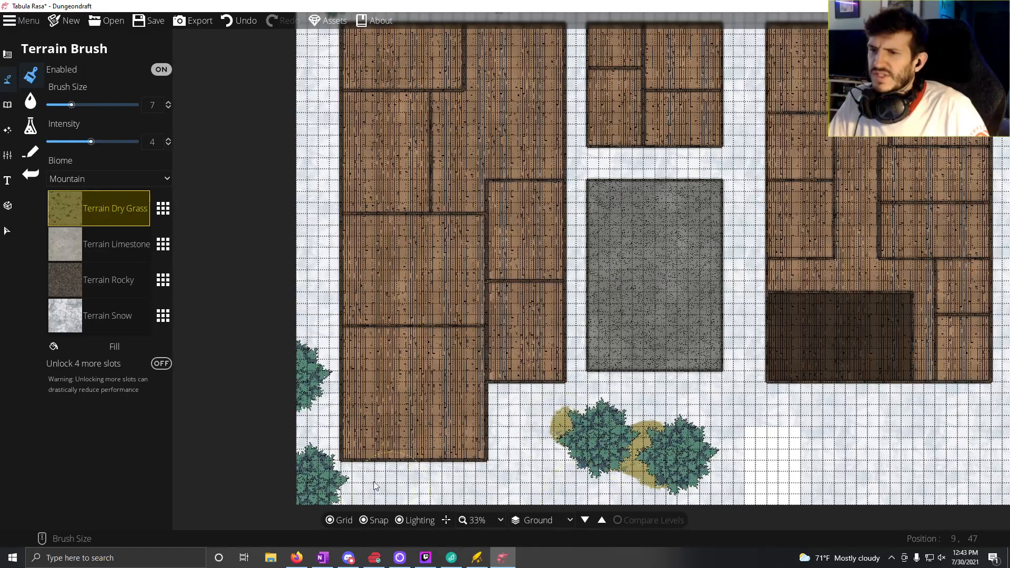
drag(340, 496, 320, 475)
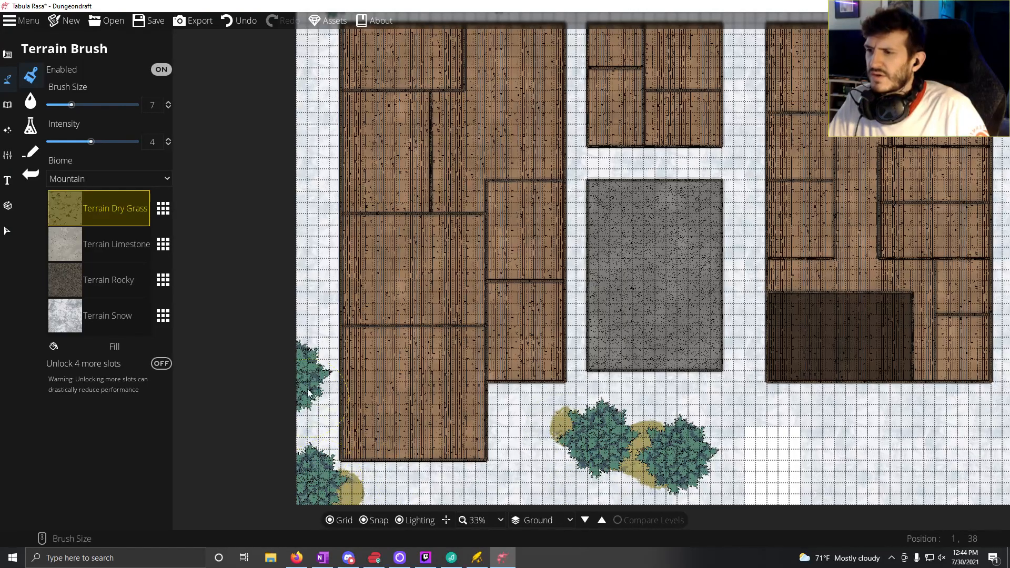
drag(306, 304, 254, 509)
drag(306, 198, 323, 198)
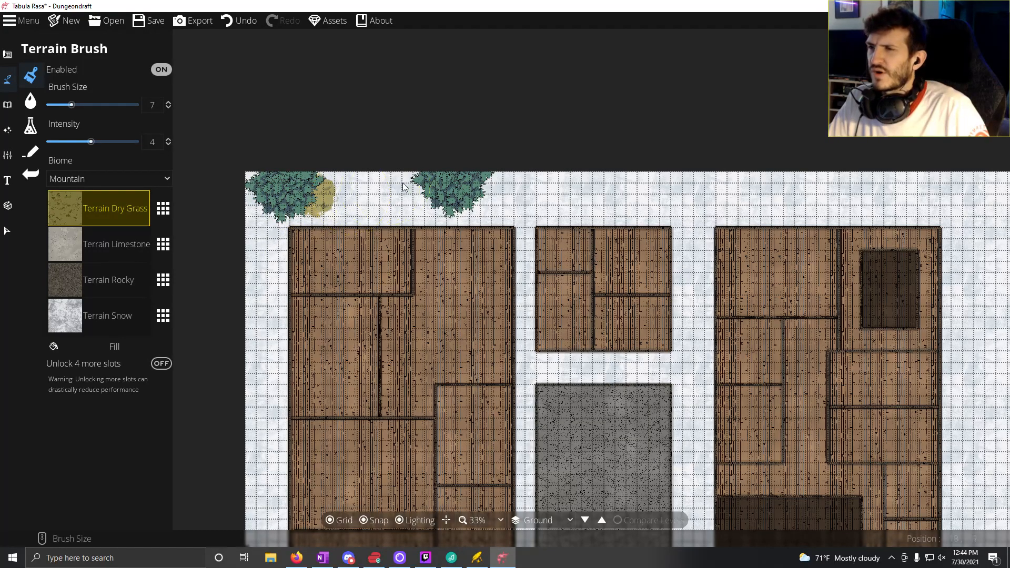
drag(493, 451, 377, 212)
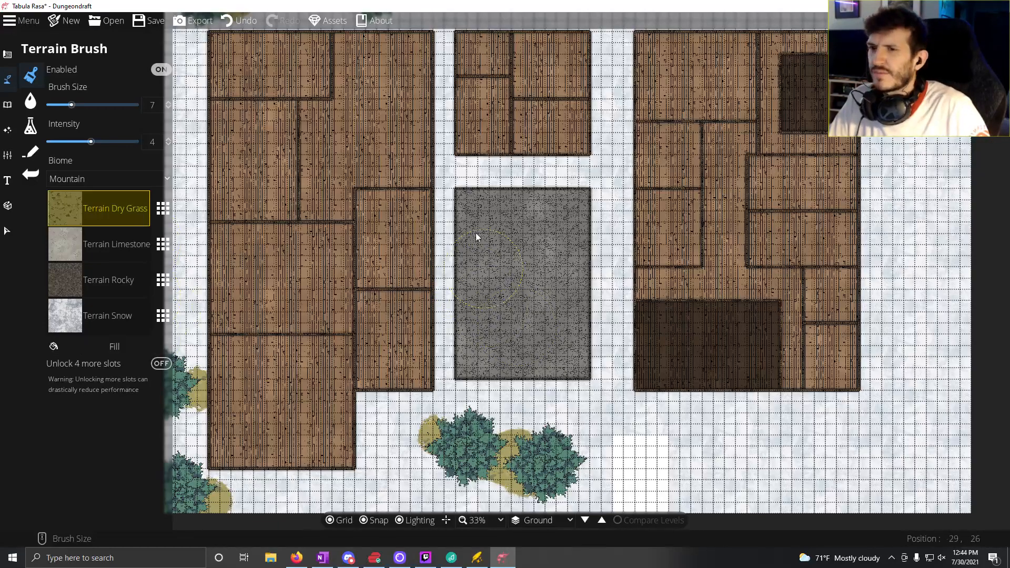
drag(525, 318, 646, 279)
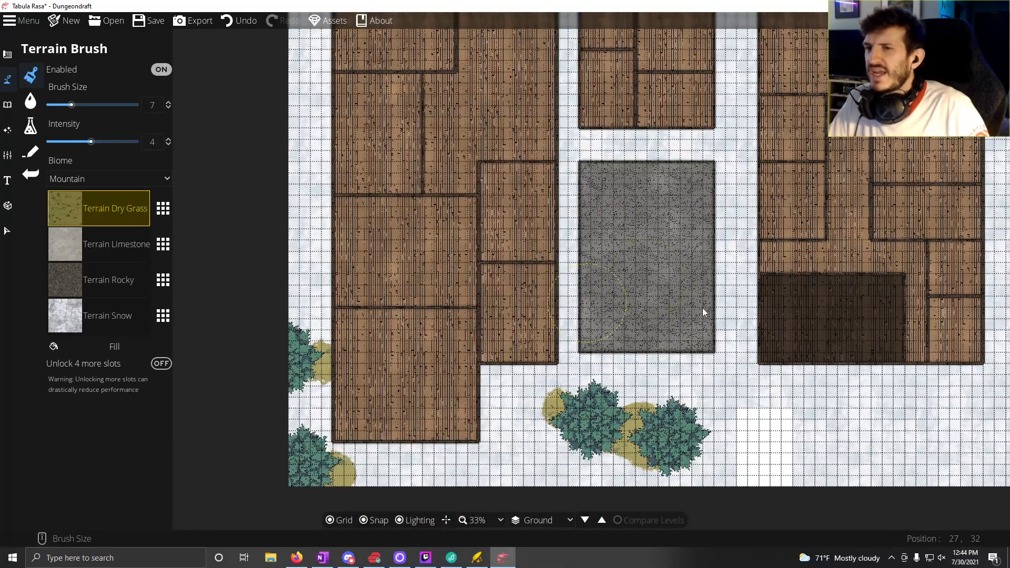
Step: Place a single grey door in the south wall of the western building with the Portal Tool
click(8, 104)
click(10, 83)
click(8, 59)
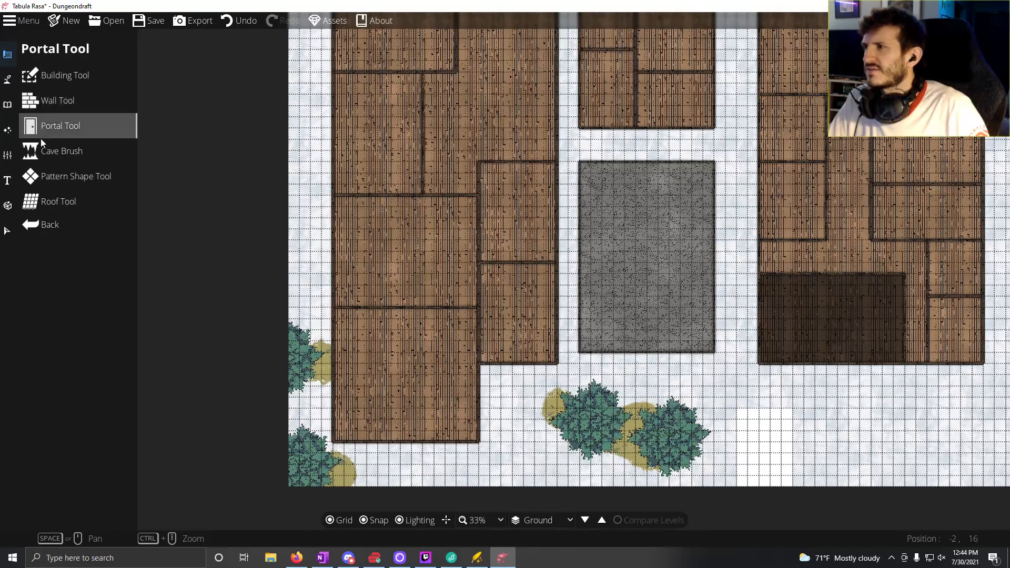
click(52, 129)
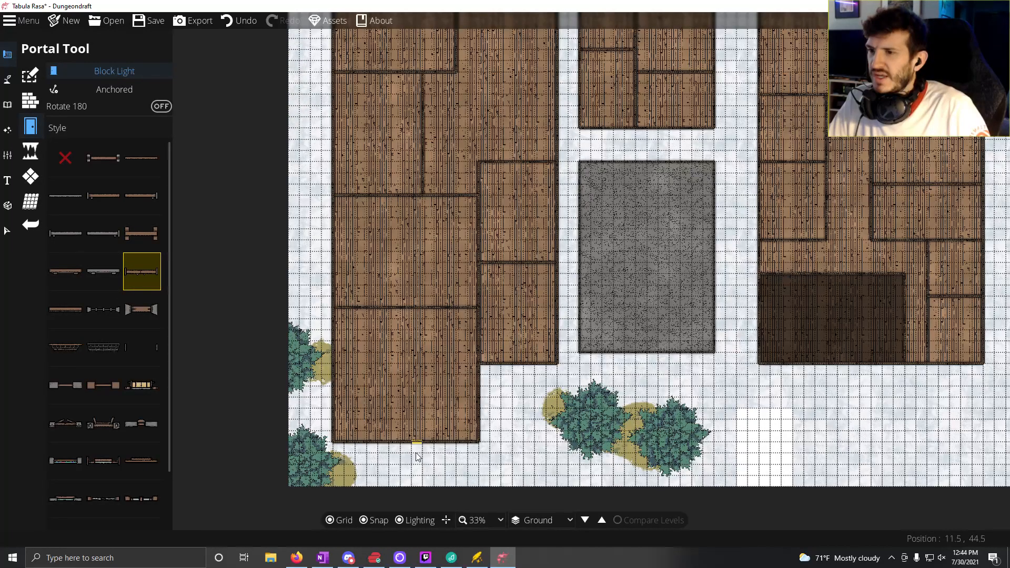
scroll(400, 451, up, 5)
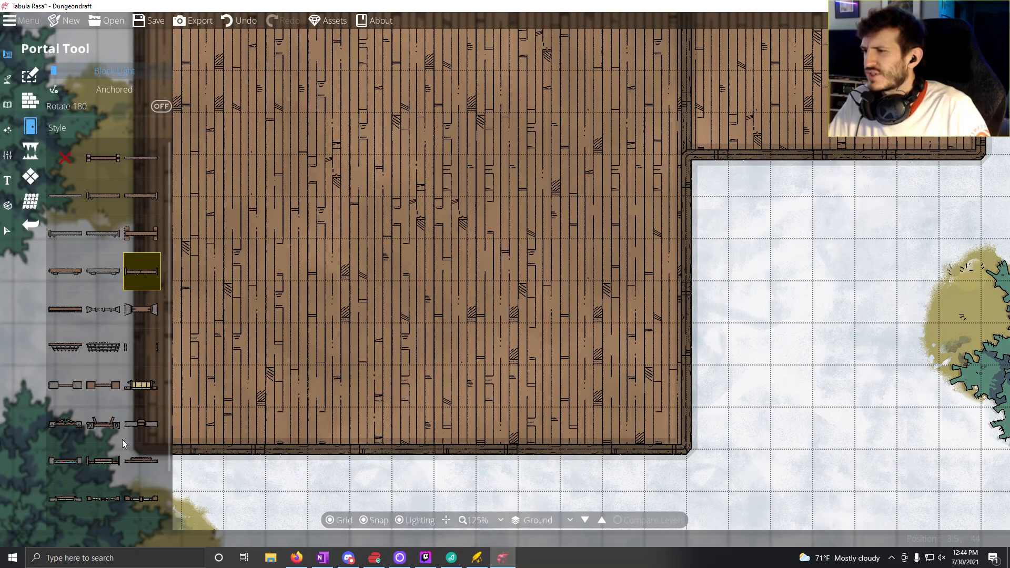
scroll(113, 446, down, 2)
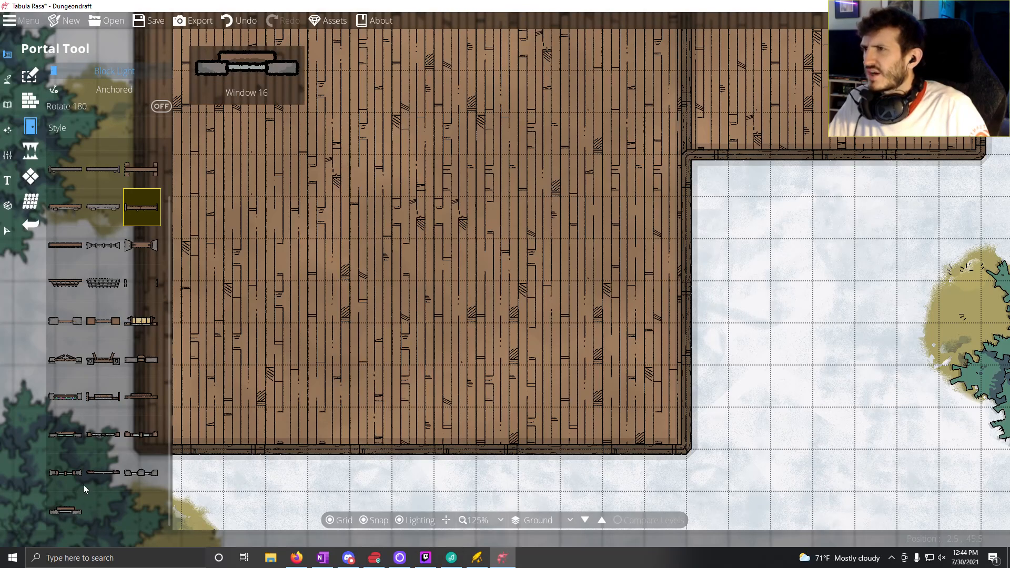
click(74, 211)
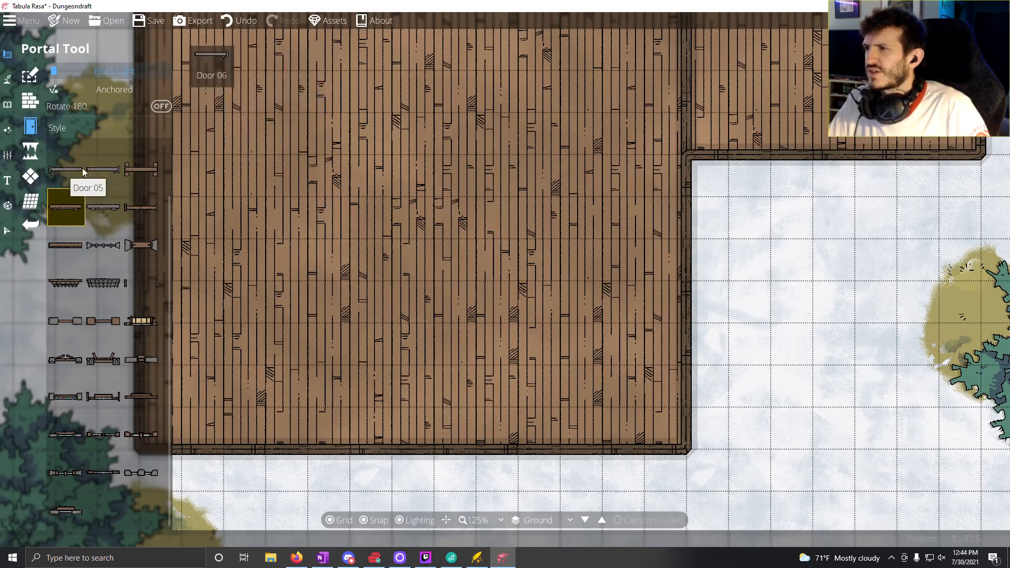
click(66, 172)
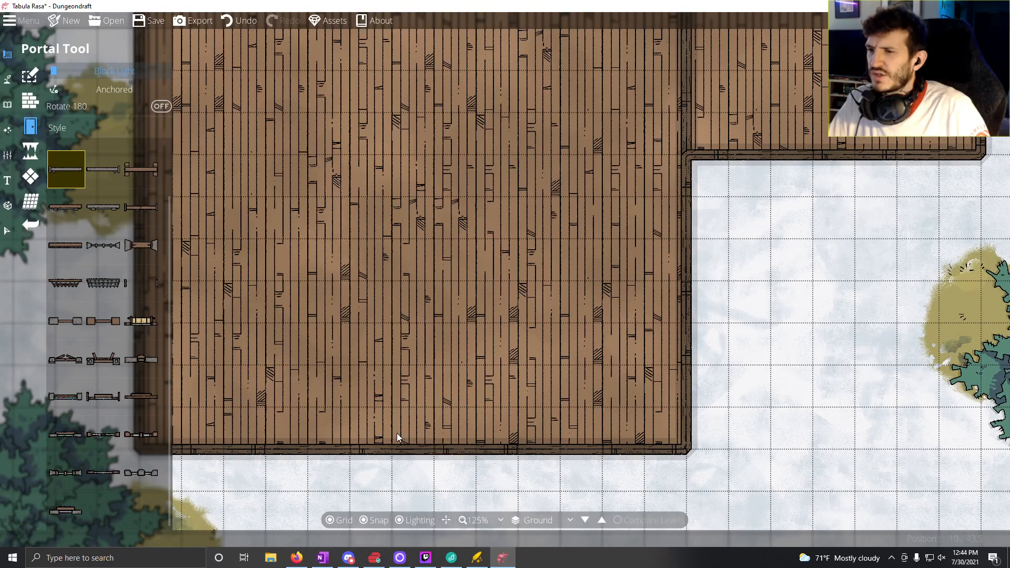
click(376, 453)
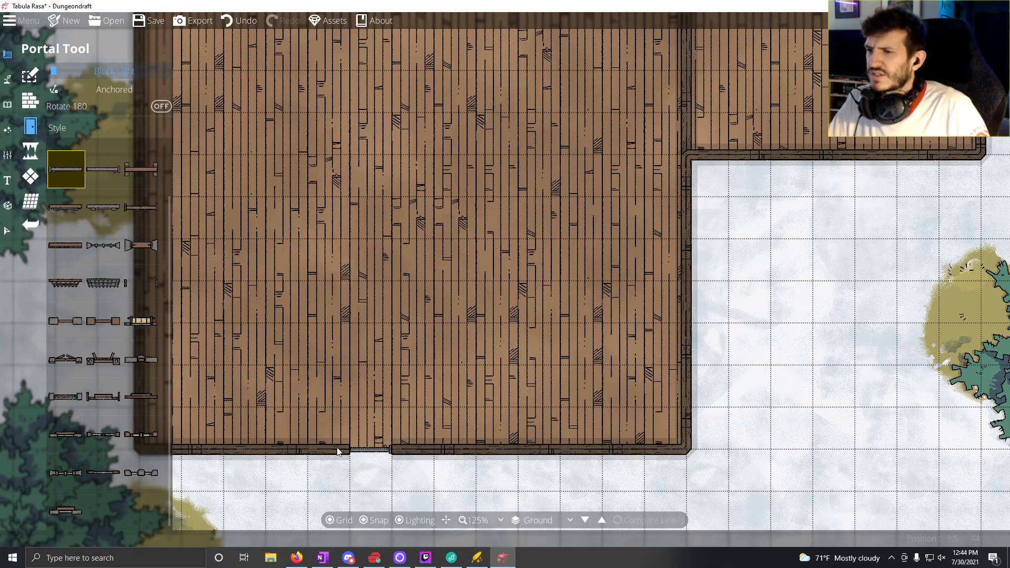
Step: Place a second grey door of the neighbouring style directly east of the first to form a double entrance
click(104, 169)
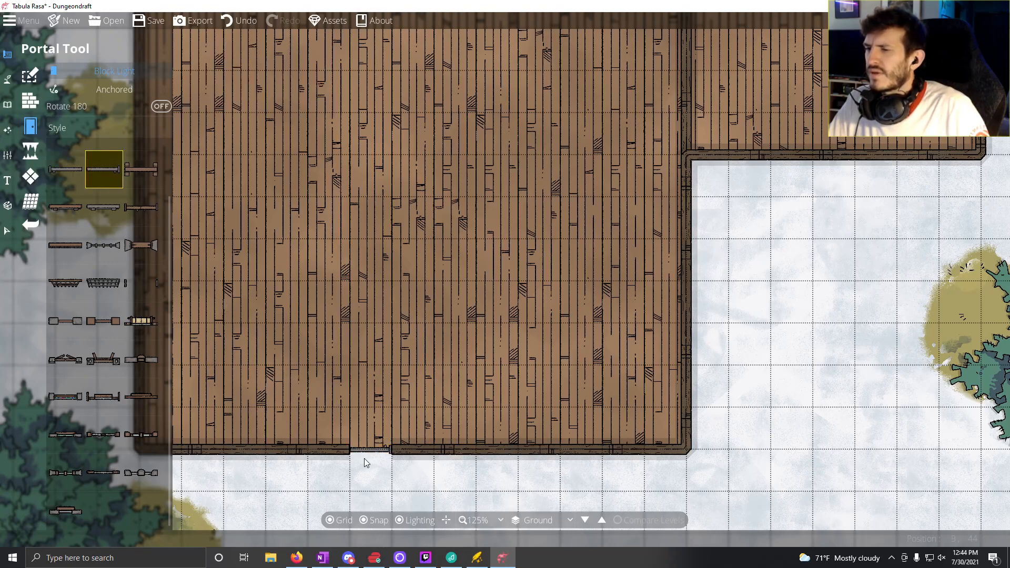
click(413, 456)
key(s)
scroll(417, 345, down, 5)
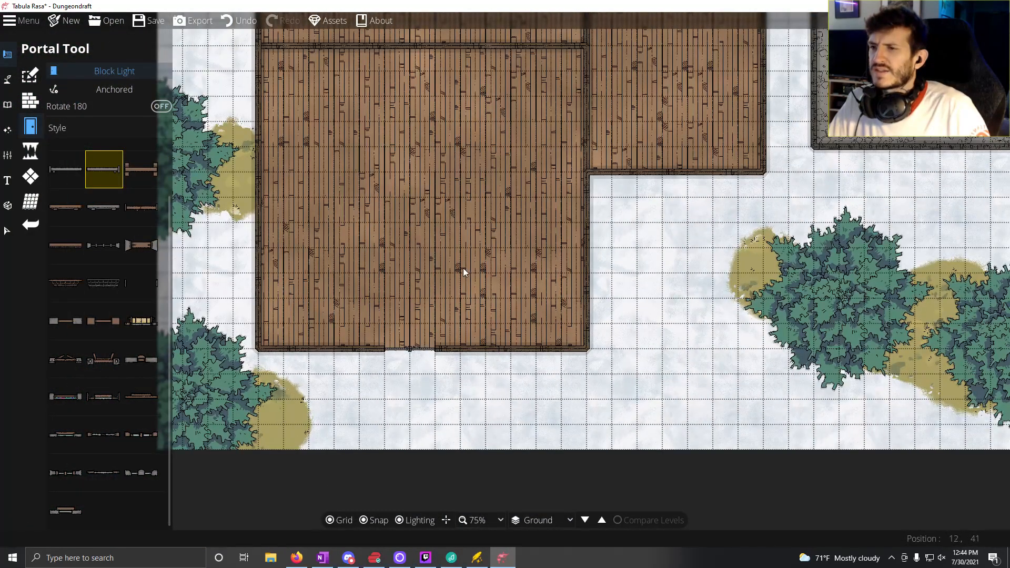
key(w)
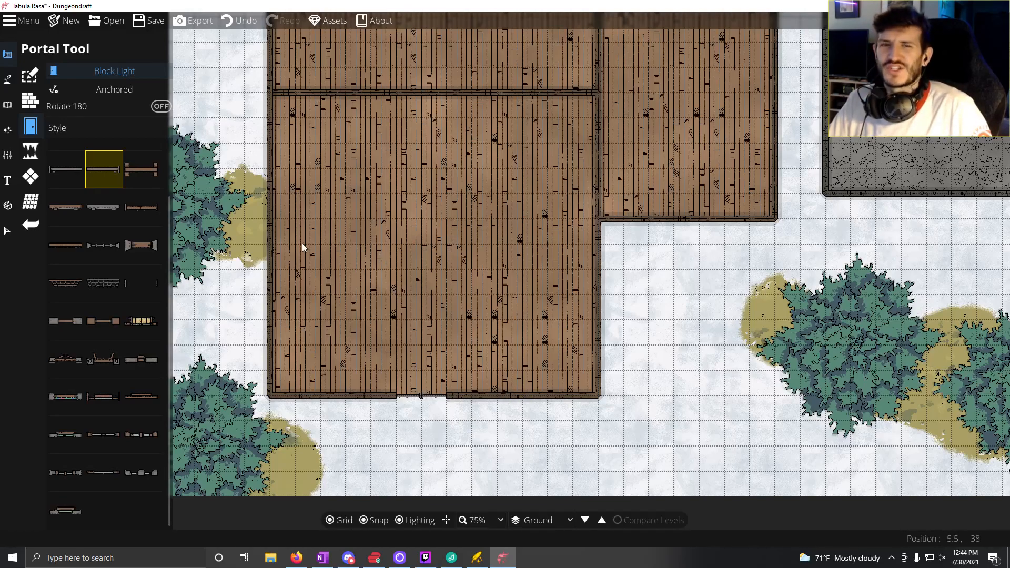
click(30, 177)
click(30, 126)
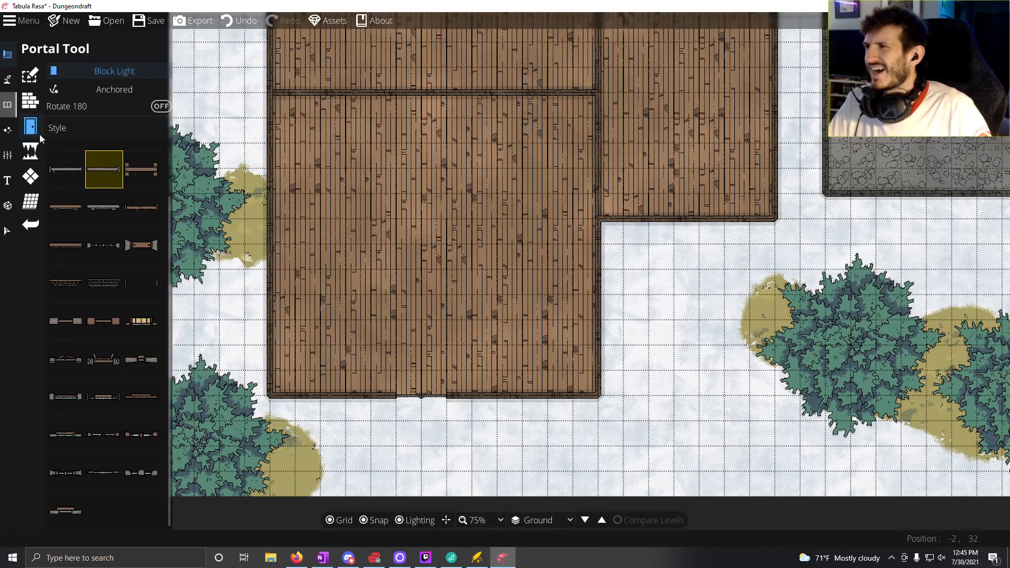
Step: Shorten the western building's southernmost horizontal partition to 5 squares by pulling its west endpoint eastward with wall point editing
drag(459, 332, 484, 397)
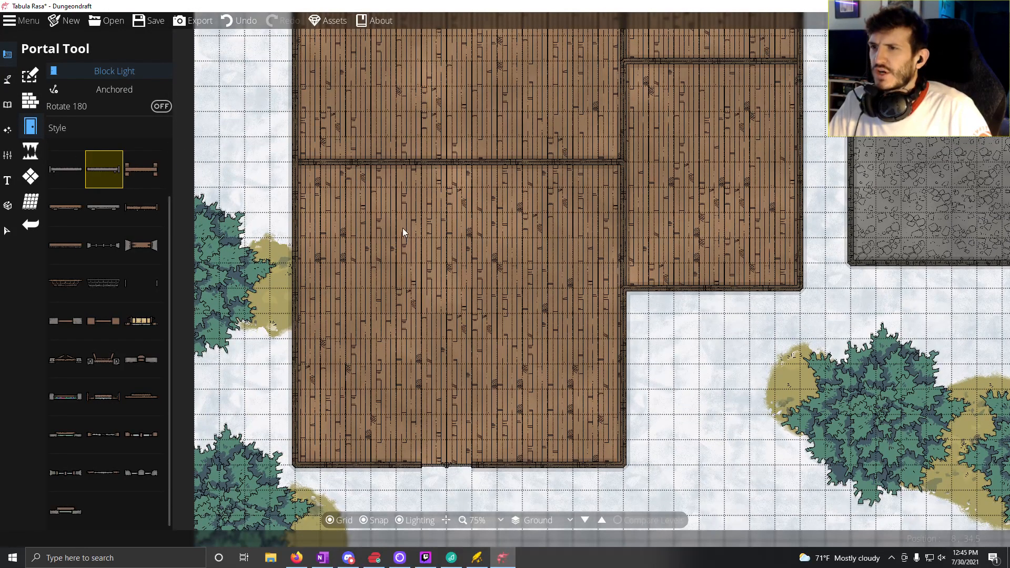
drag(403, 232, 394, 282)
drag(428, 315, 407, 332)
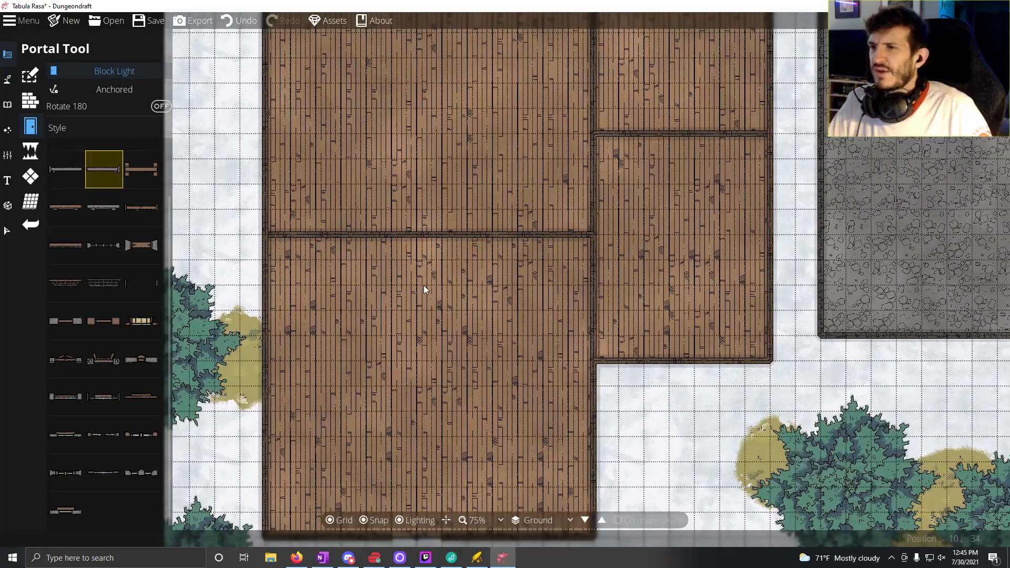
drag(424, 285, 438, 266)
click(30, 100)
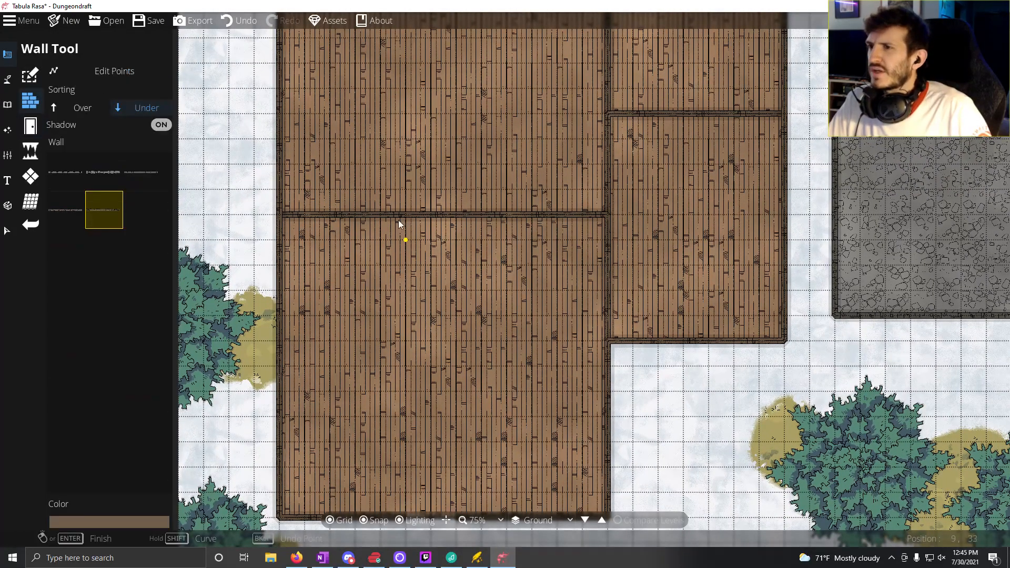
click(115, 72)
click(326, 218)
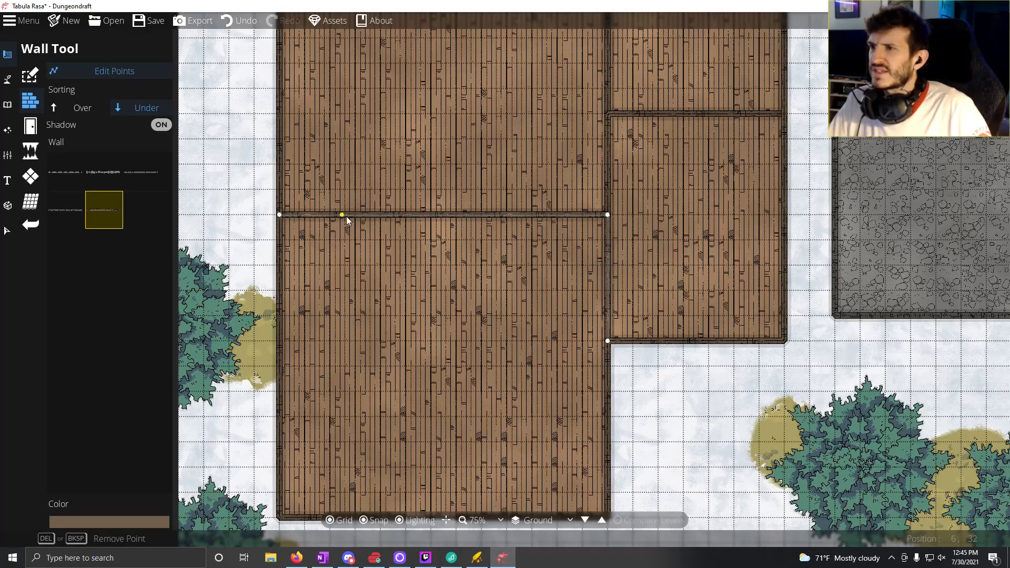
drag(283, 214, 483, 216)
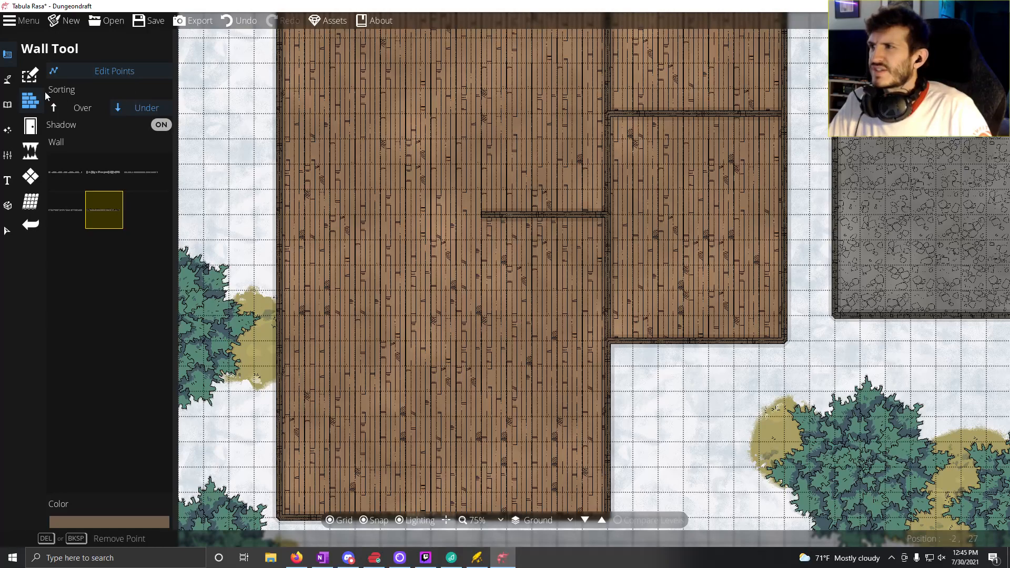
Step: Draw a 5-square wall from the outer west wall along the same partition line, leaving a 3-square opening
click(102, 76)
click(381, 215)
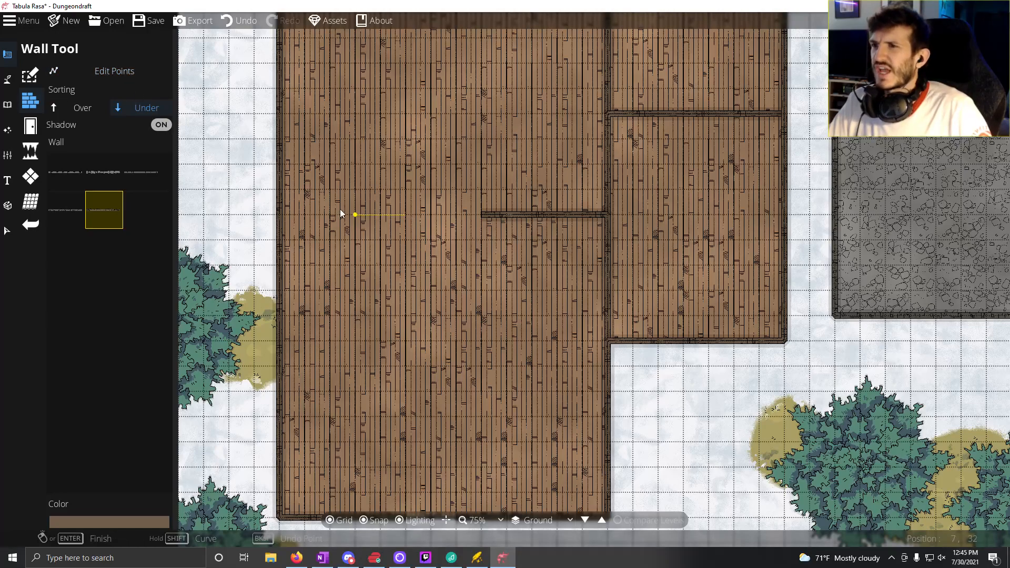
click(281, 216)
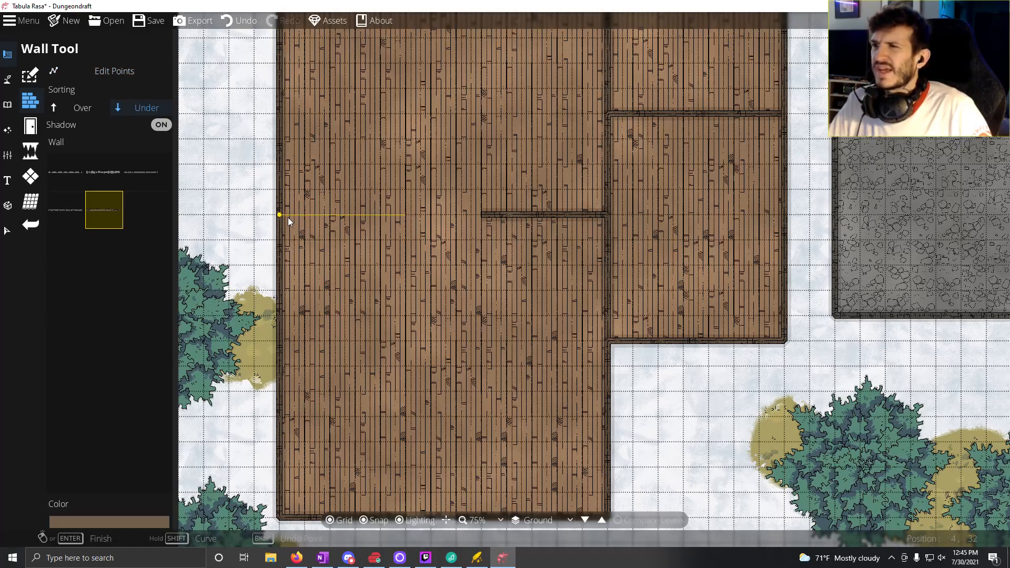
right_click(289, 217)
Step: Shorten the western building's next horizontal partition to the north to 7 squares by moving its west endpoint eastward with wall point editing
drag(611, 267, 492, 336)
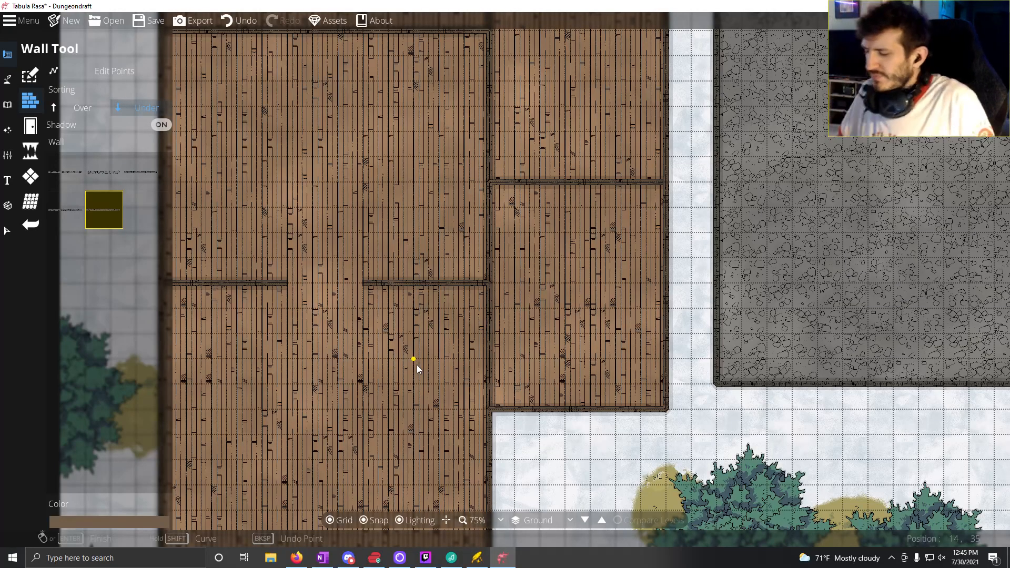
drag(417, 364, 522, 493)
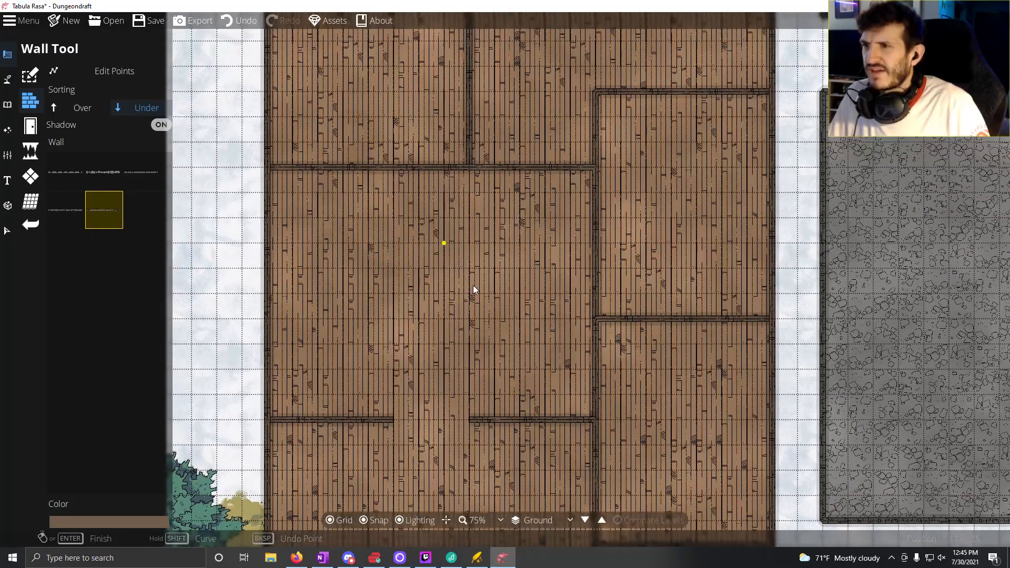
drag(473, 286, 524, 395)
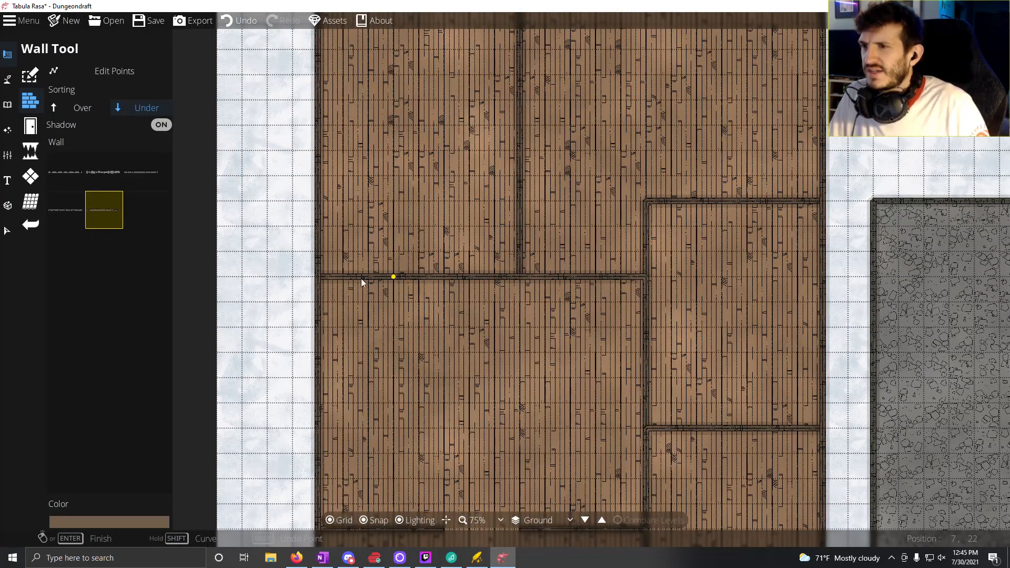
click(105, 71)
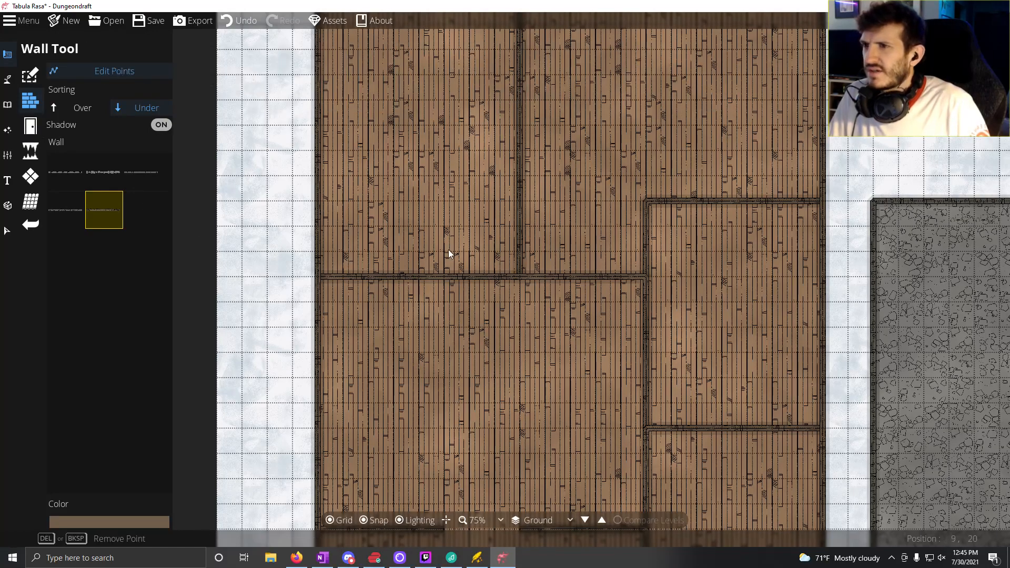
click(444, 278)
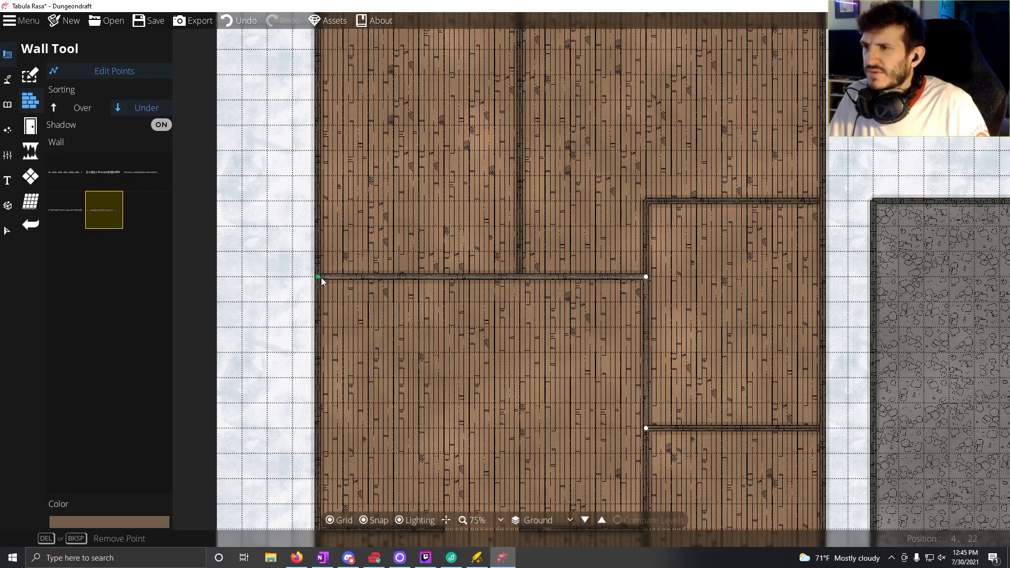
drag(321, 277, 460, 279)
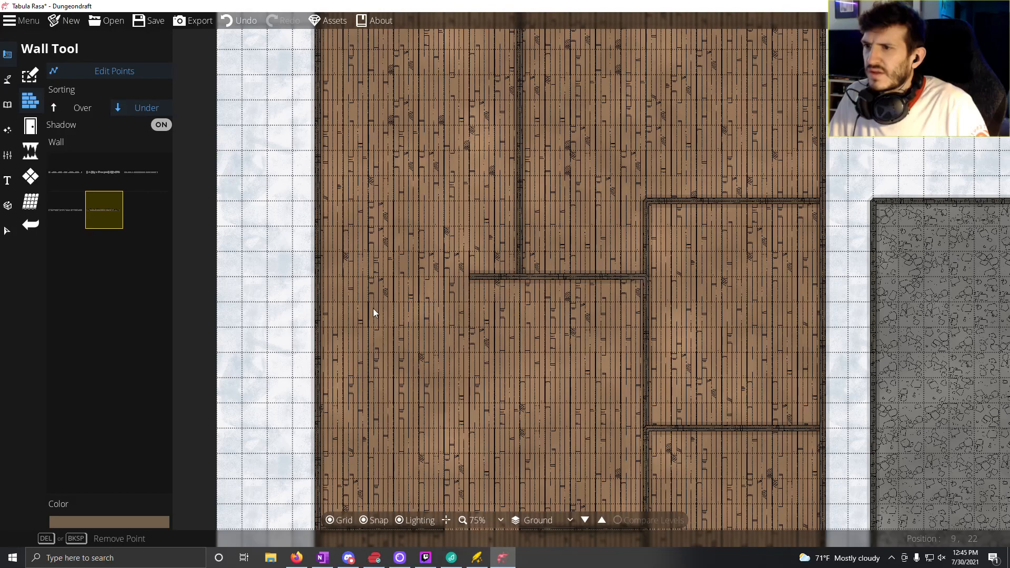
Step: Draw a 3-square wall from the outer west wall along that partition line, leaving a 3-square opening
click(100, 71)
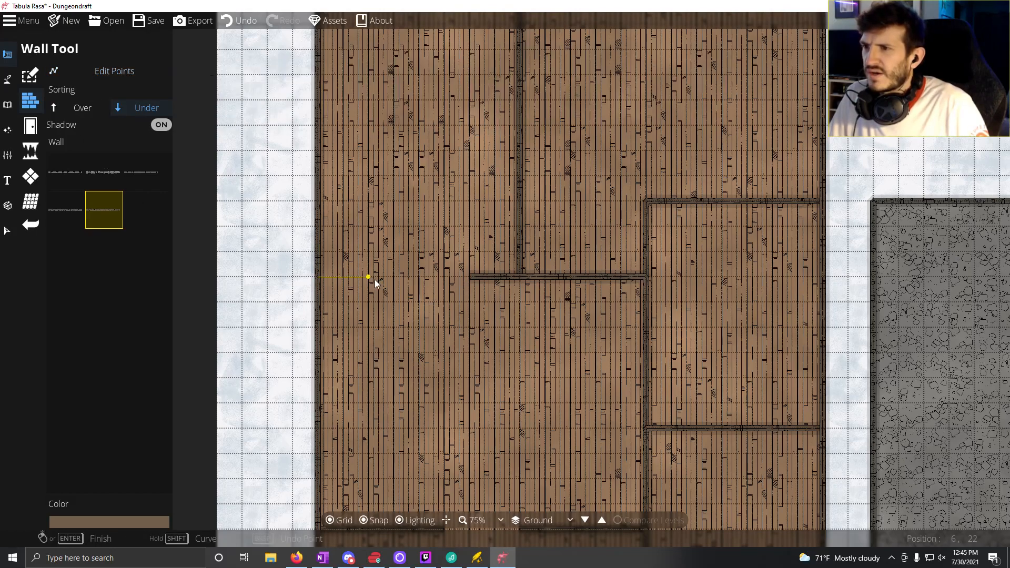
click(393, 277)
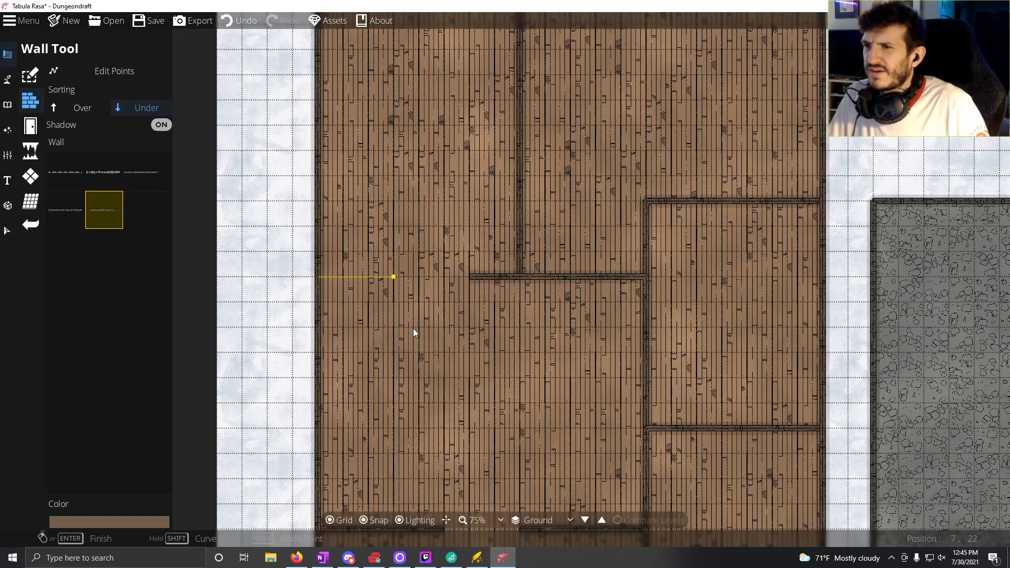
right_click(409, 303)
Step: Cut the partition's eastern piece to a 1-square stub and redraw a 4-square wall beneath the vertical partition, leaving a 2-square opening between them
drag(441, 387, 404, 322)
drag(425, 267, 377, 386)
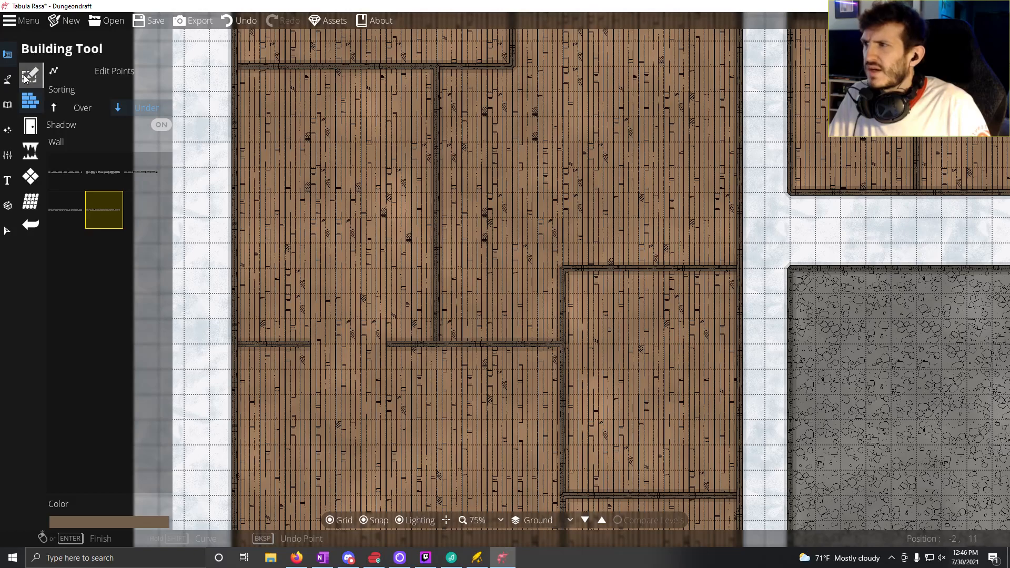
click(98, 74)
click(388, 343)
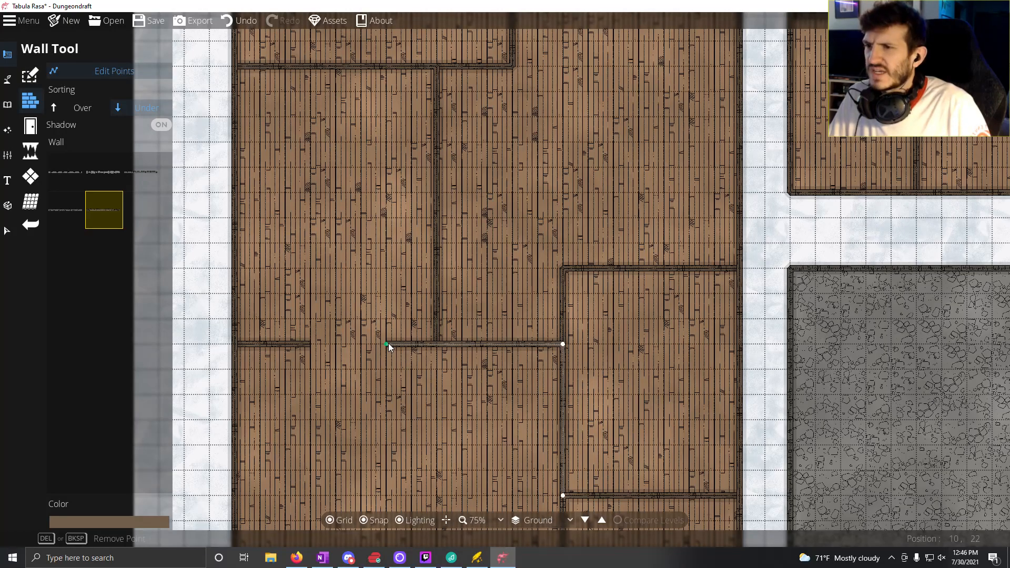
drag(388, 343, 484, 350)
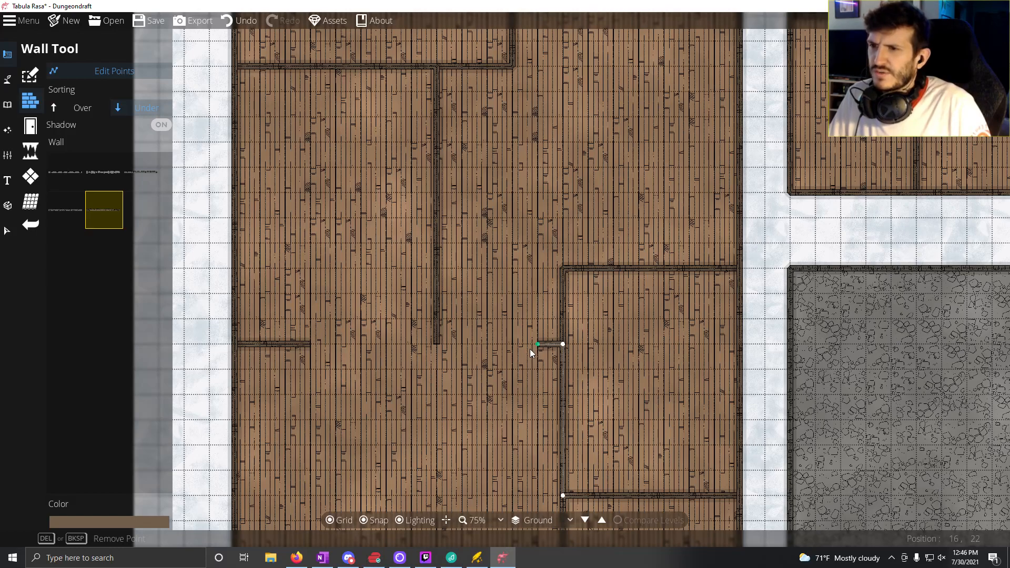
click(82, 74)
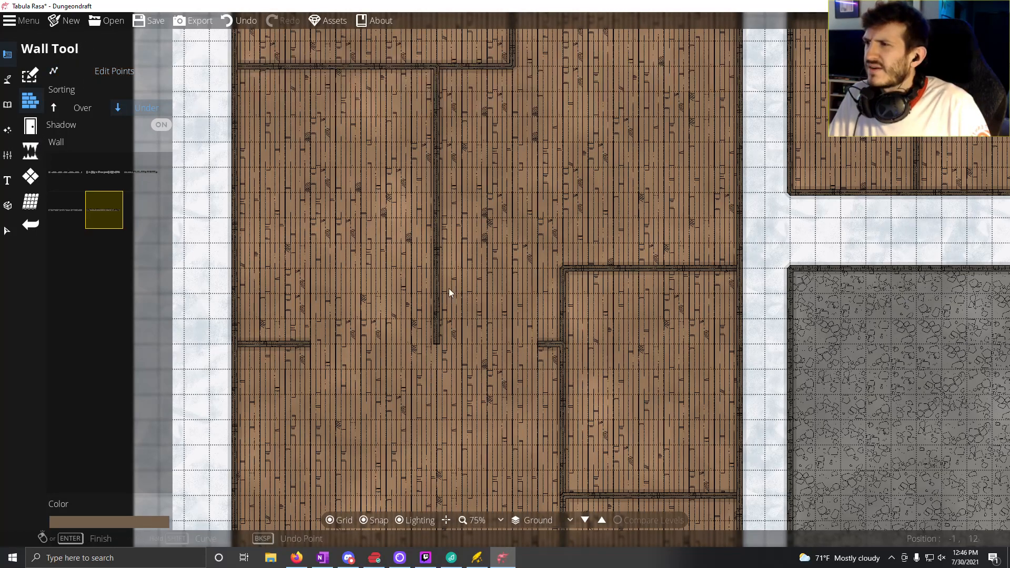
right_click(383, 345)
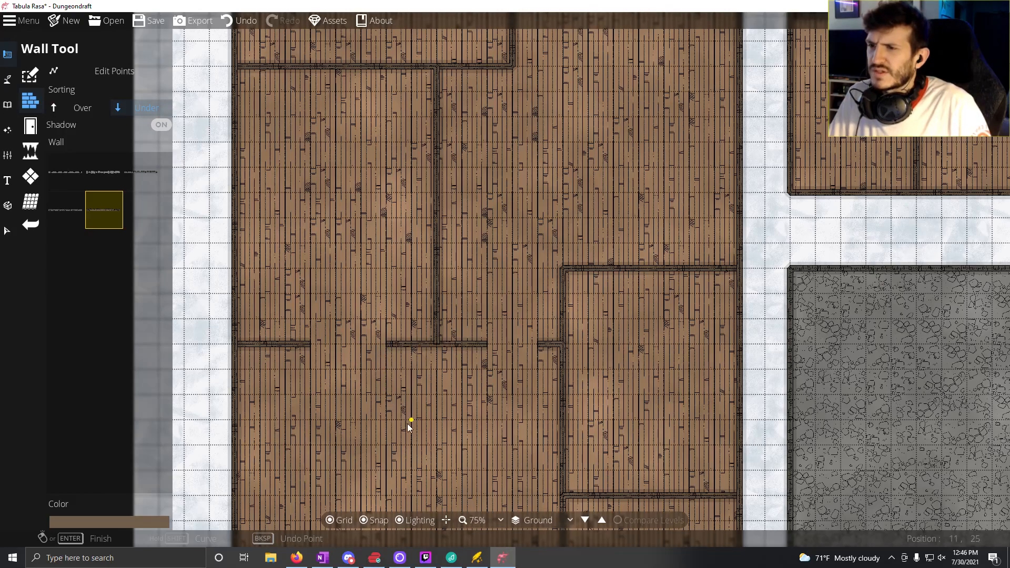
Step: Shorten the vertical partition south of the northwest room to 4 squares by moving its south endpoint northward
drag(414, 426, 394, 359)
drag(508, 301, 489, 380)
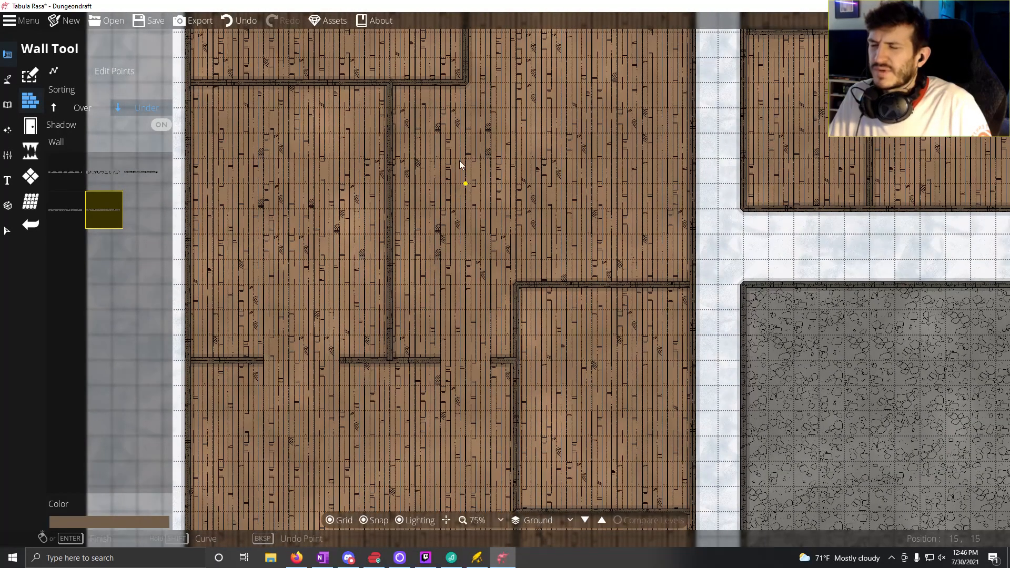
drag(520, 124, 465, 195)
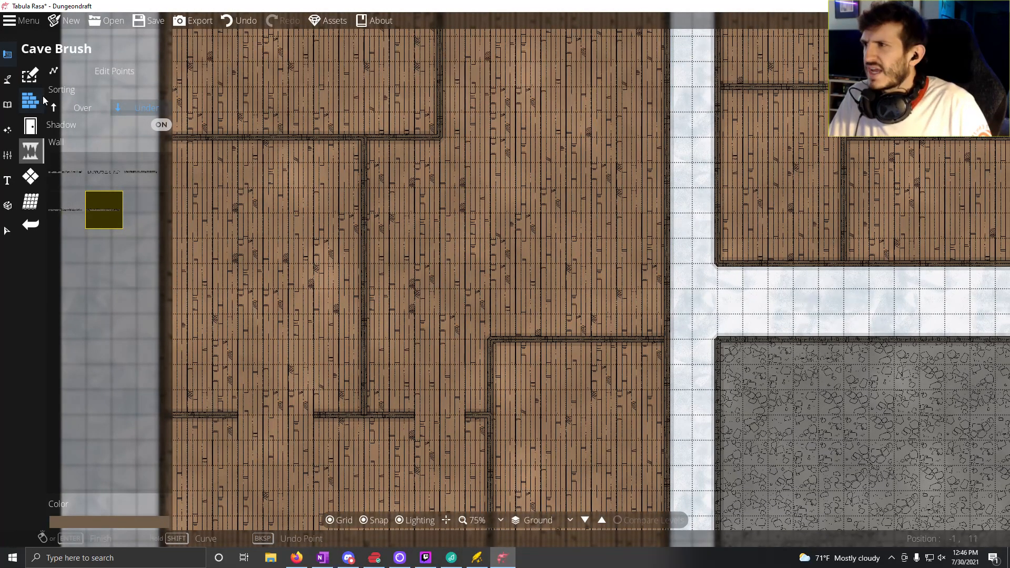
click(79, 70)
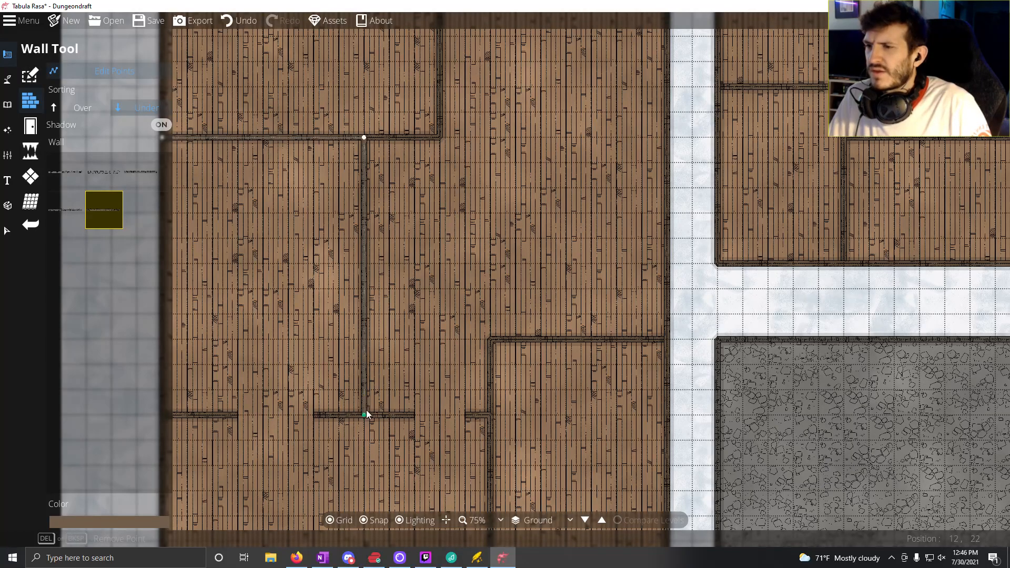
drag(364, 415, 367, 238)
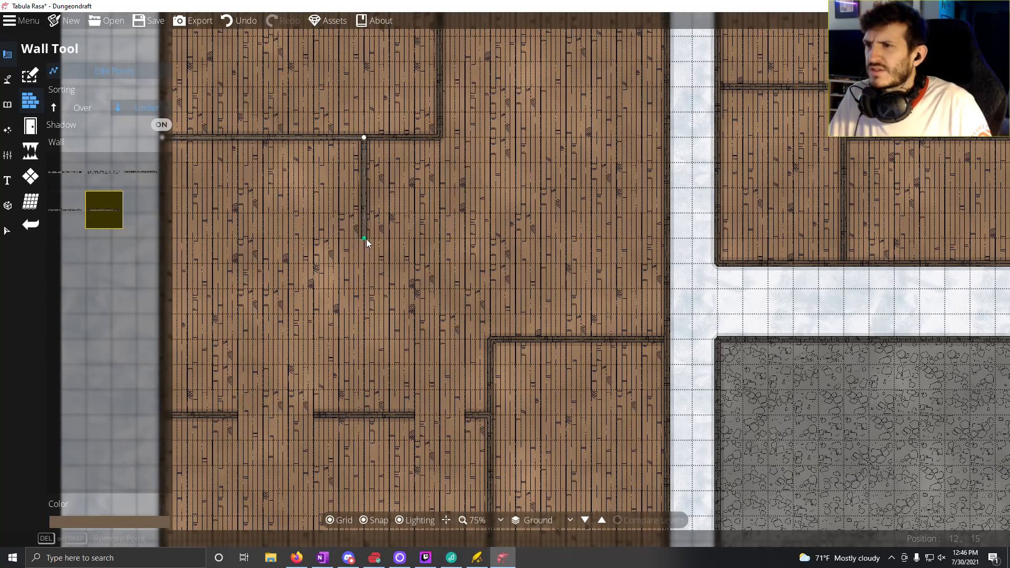
Step: Draw a 4-square wall northward from the horizontal partition along the same vertical line, leaving a 3-square opening
click(71, 72)
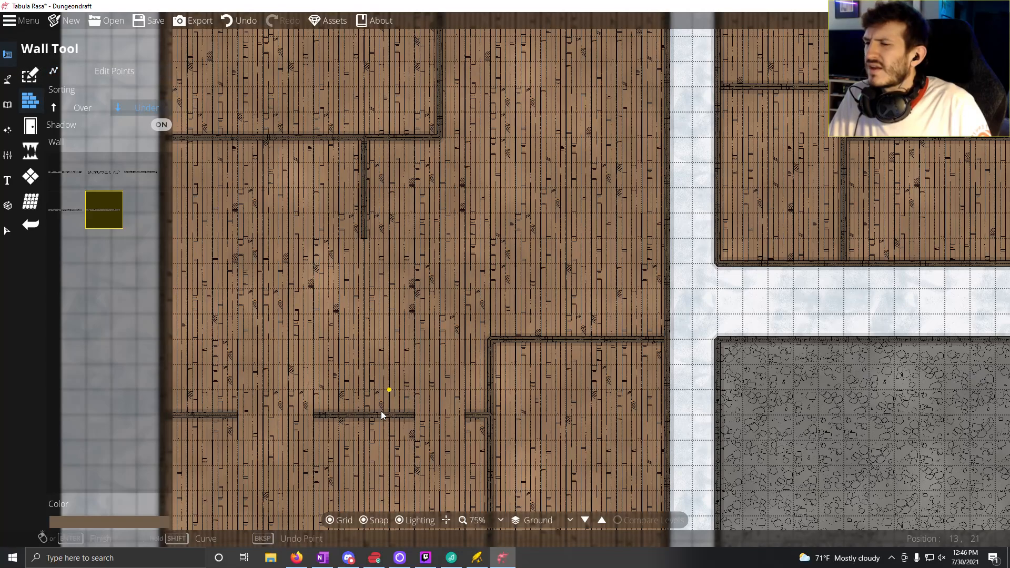
click(364, 412)
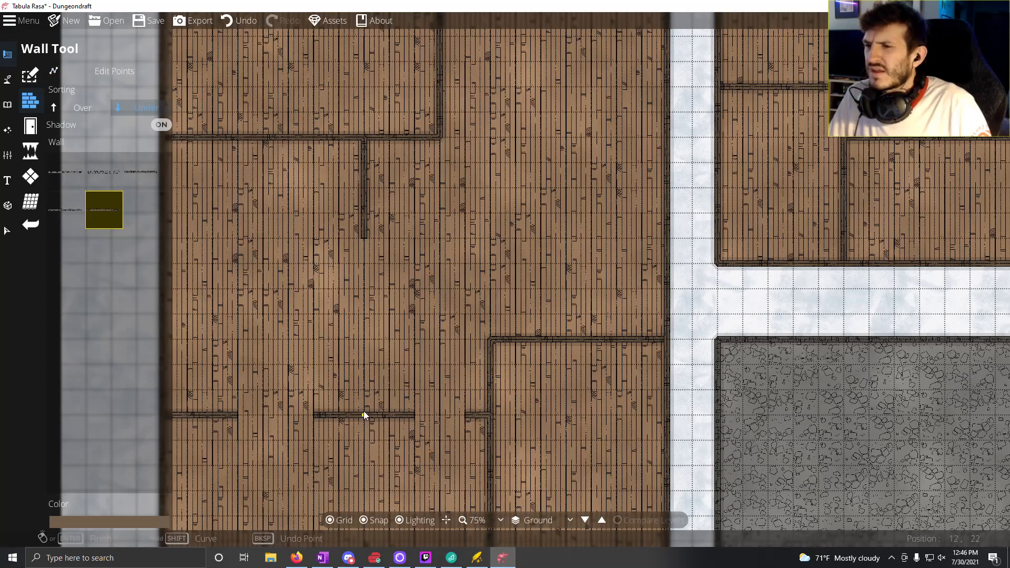
double_click(365, 313)
Step: Place two adjoining grey doors of neighbouring styles in the northwest room's south wall with the Portal Tool, forming a double door
drag(349, 315, 408, 404)
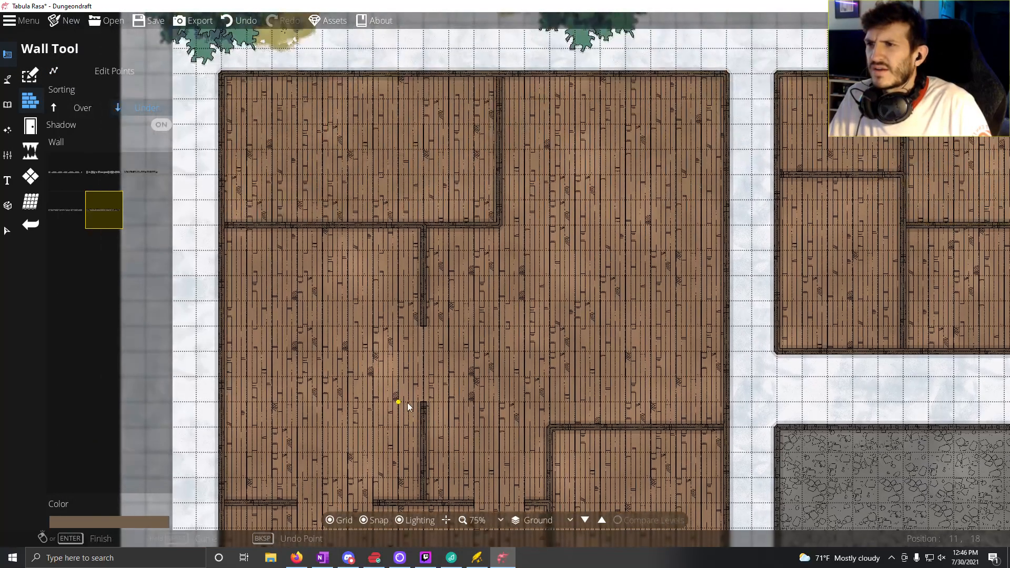
drag(383, 367, 333, 250)
drag(435, 166, 549, 285)
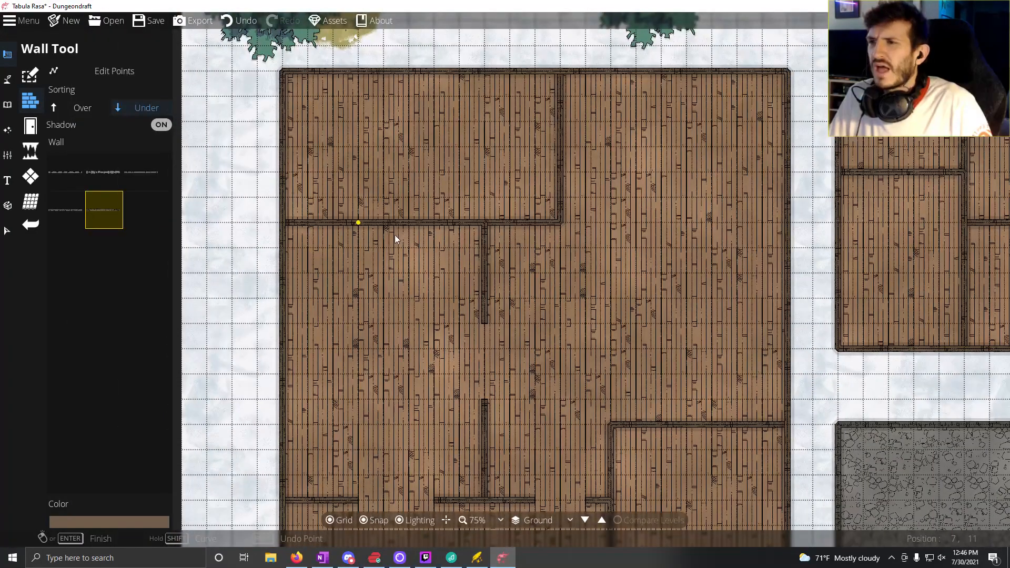
click(30, 126)
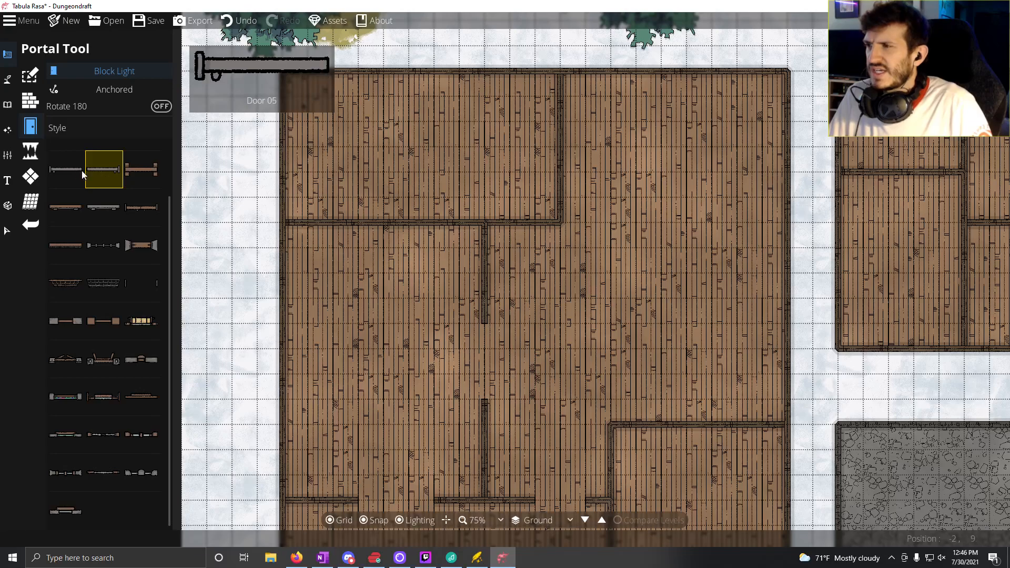
click(80, 170)
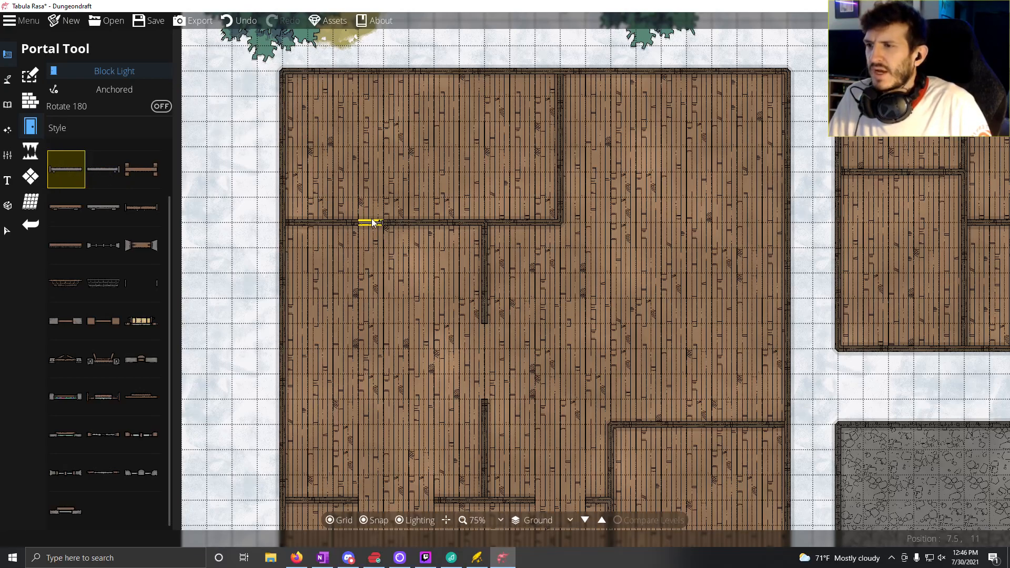
click(372, 223)
click(105, 173)
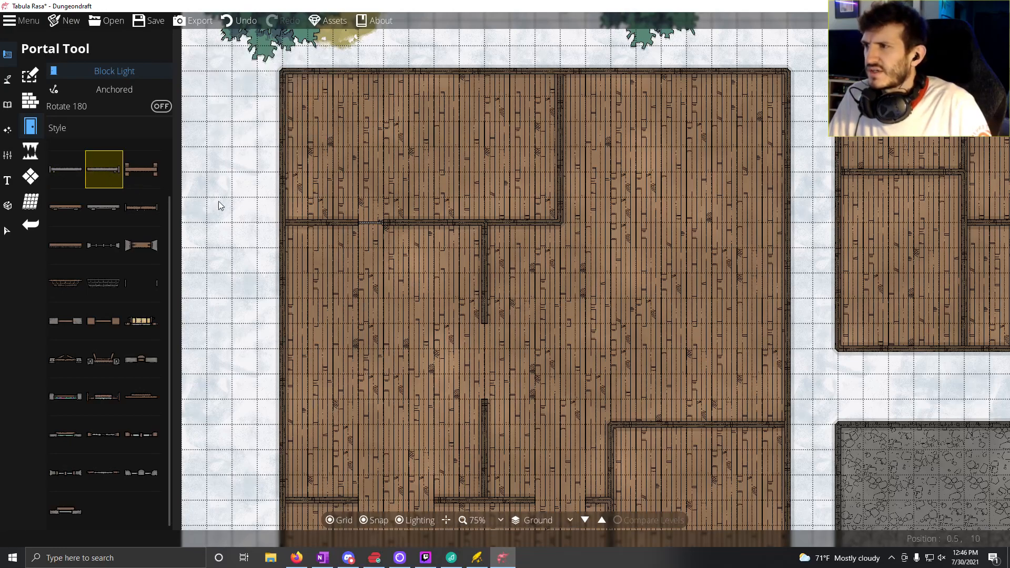
click(391, 223)
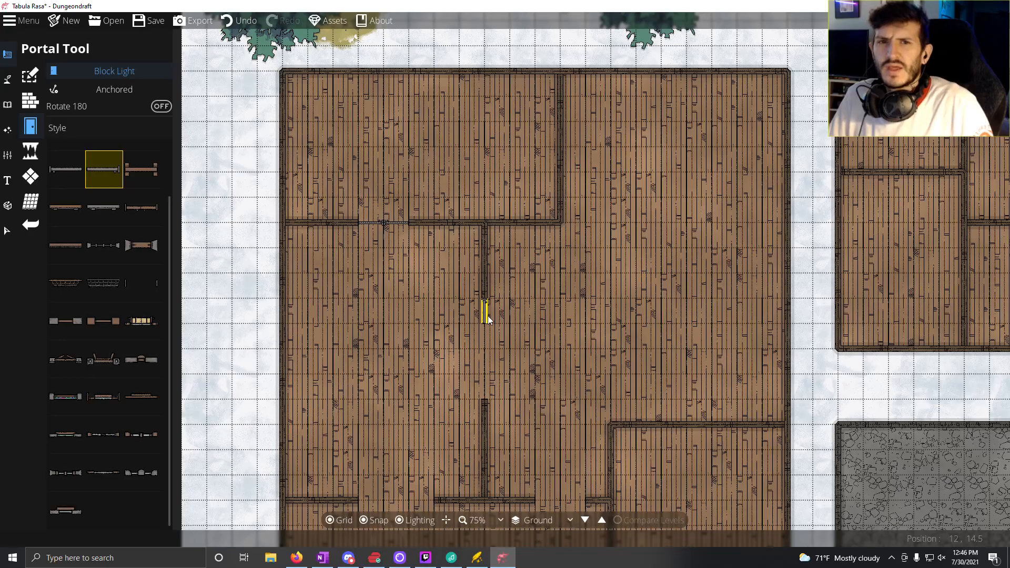
Step: Move the south endpoint of the wall west of the two eastern rooms northward to 1 square below the partition between those rooms
drag(436, 304, 410, 273)
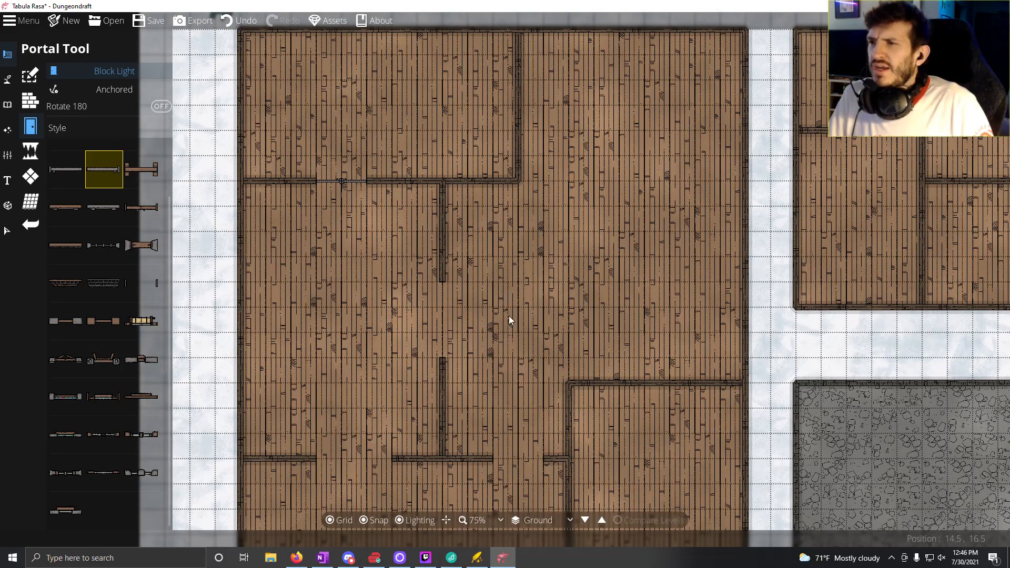
drag(509, 316, 449, 251)
drag(559, 301, 413, 125)
drag(370, 350, 455, 256)
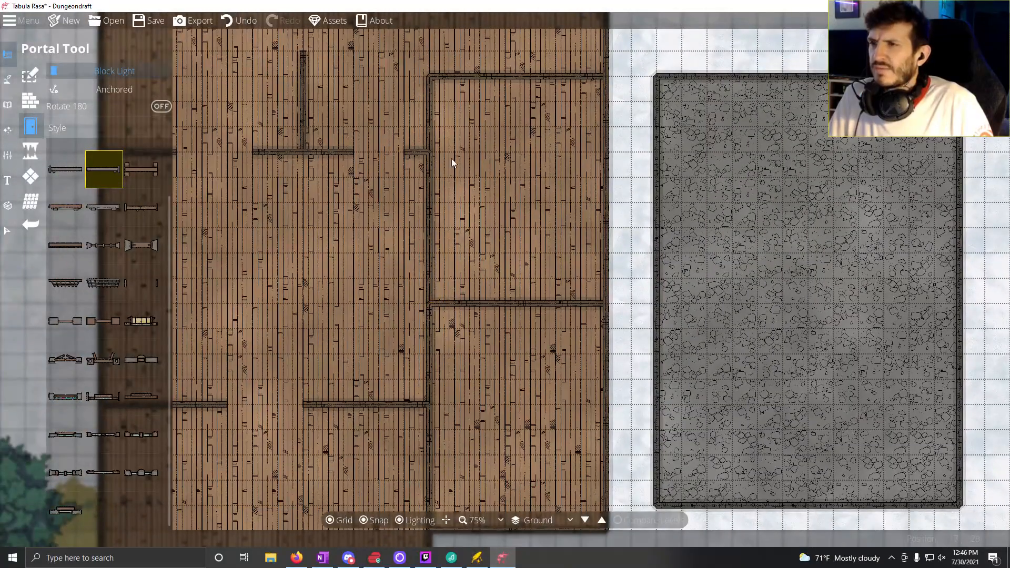
drag(371, 243, 329, 334)
drag(444, 321, 453, 352)
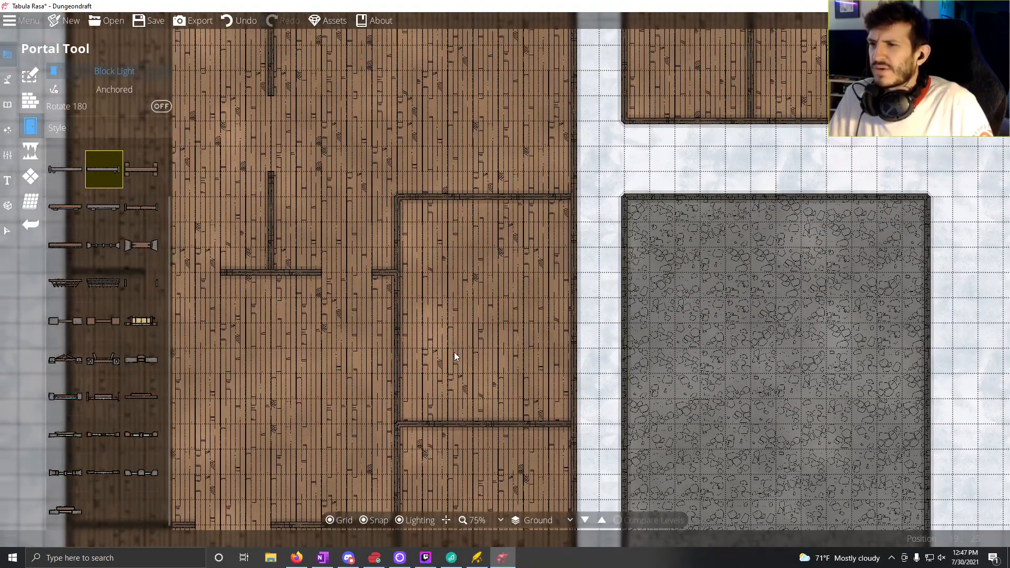
drag(441, 292, 360, 197)
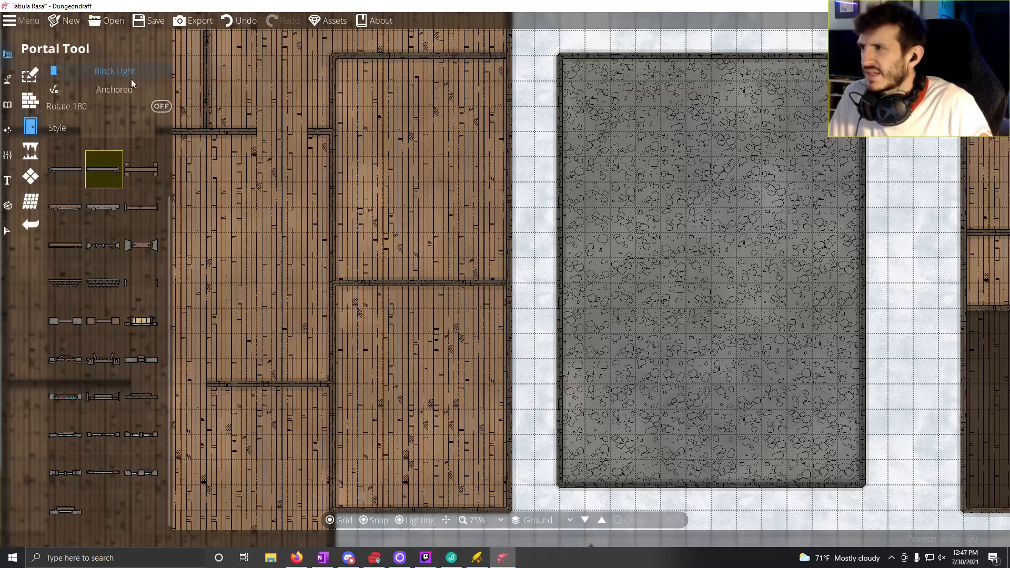
click(29, 75)
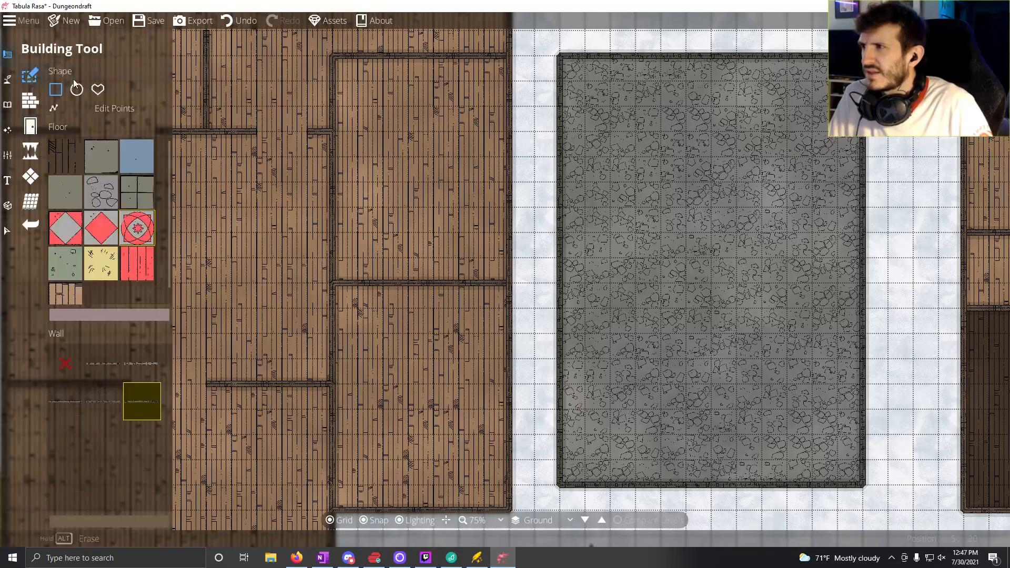
click(30, 100)
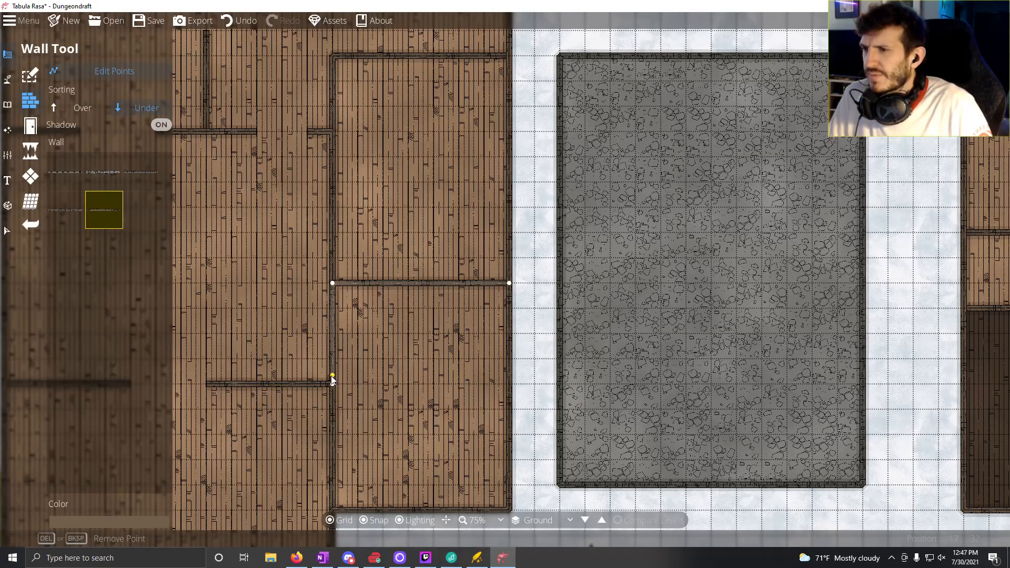
drag(336, 428, 330, 370)
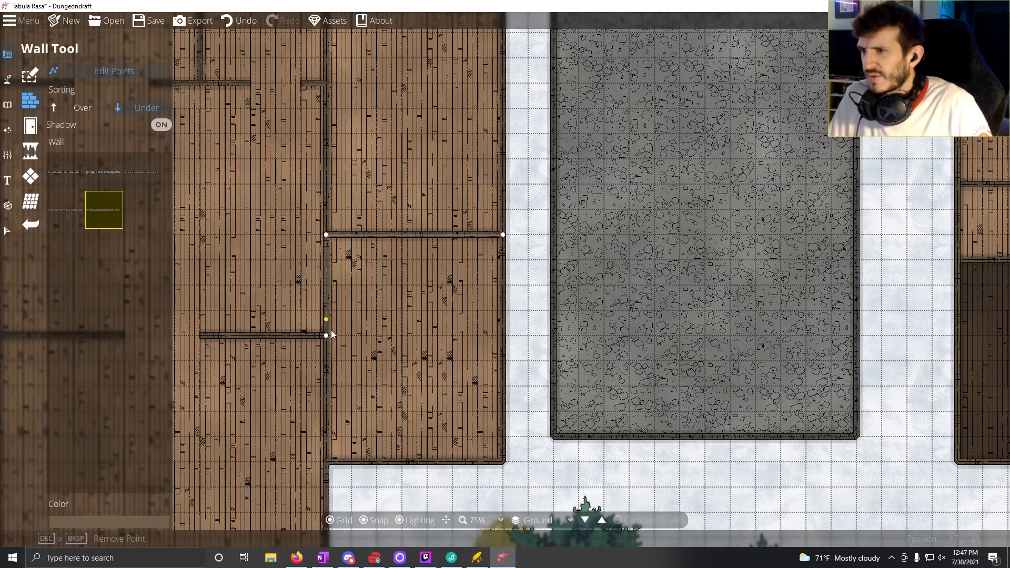
drag(326, 335, 332, 266)
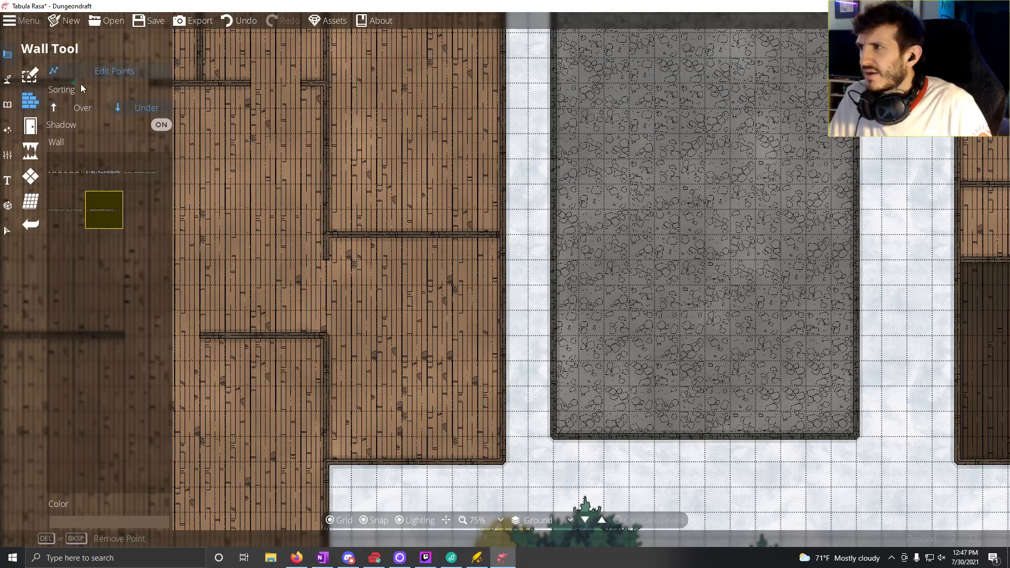
Step: Draw a 1-square wall northward from the east end of the southernmost partition, leaving a 2-square opening into the southeast room
click(121, 71)
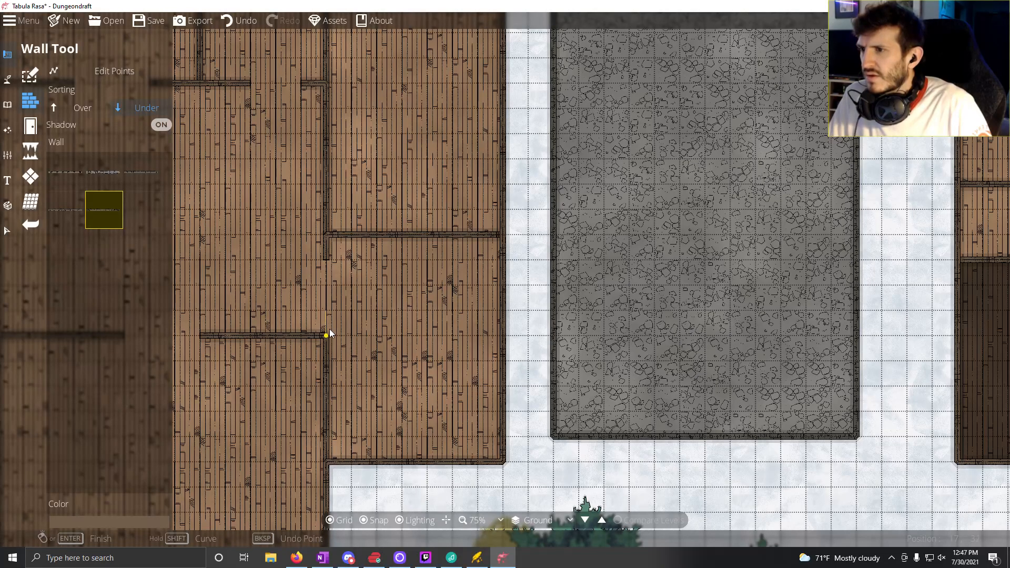
drag(380, 259, 380, 406)
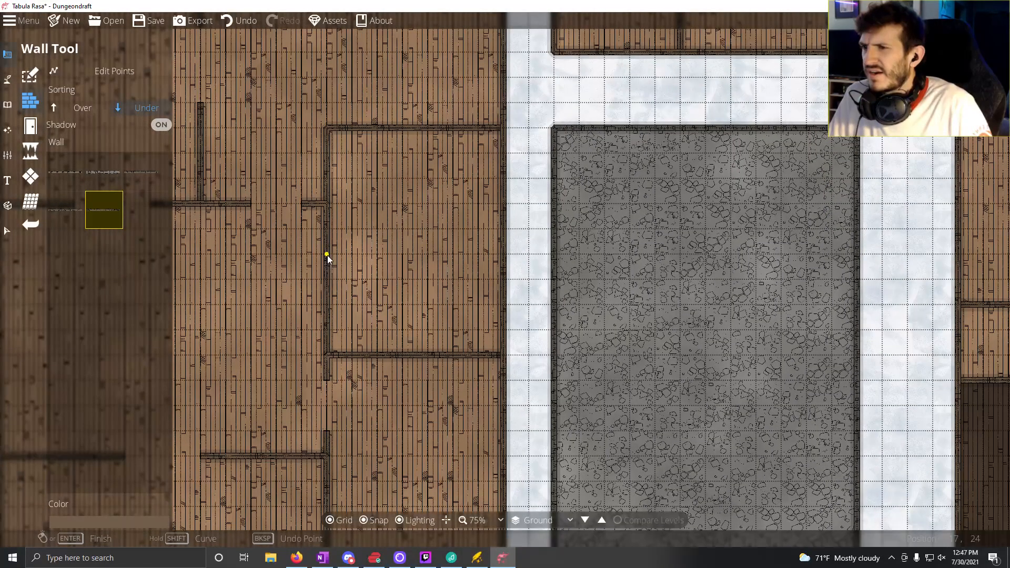
Step: Shorten the northern east room's west wall by 4 squares from its south end, then draw a 2-square wall northward from the partition, leaving a 2-square opening
click(95, 74)
click(324, 337)
drag(327, 356, 325, 258)
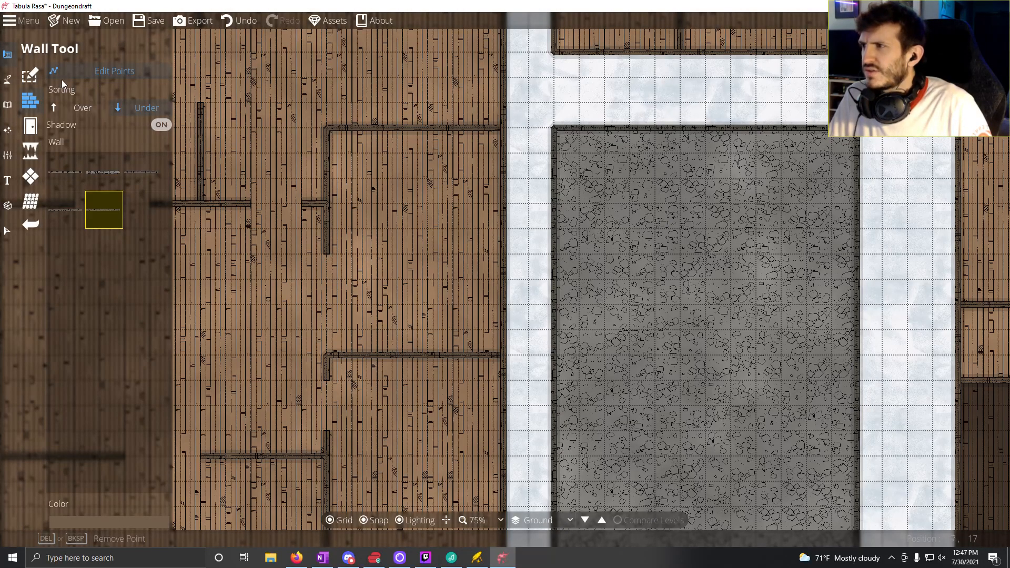
click(74, 75)
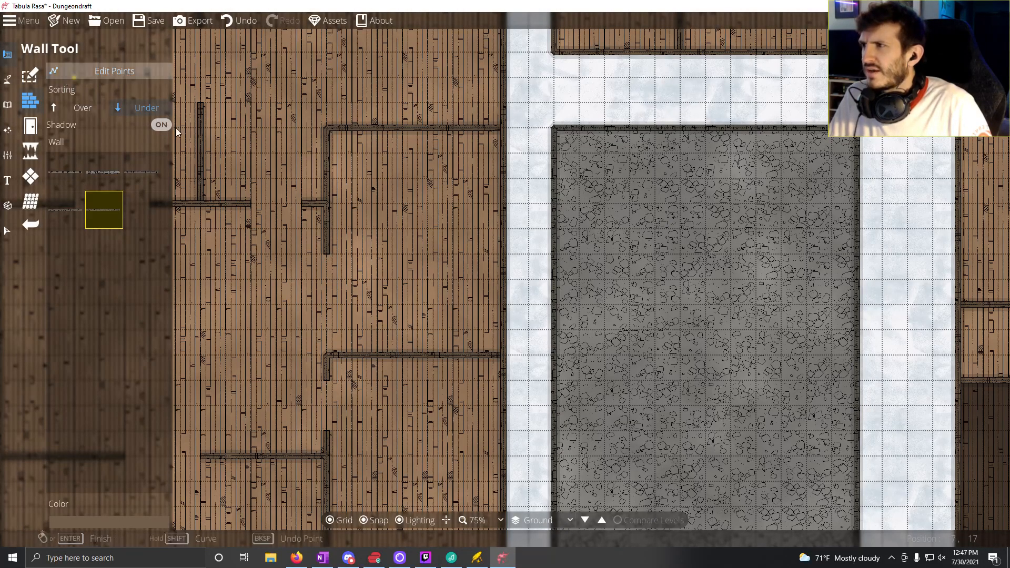
double_click(333, 302)
Step: Examine the room layout and openings of the western building, the neighbouring eastern building, and the small northern building between them
drag(444, 270, 454, 374)
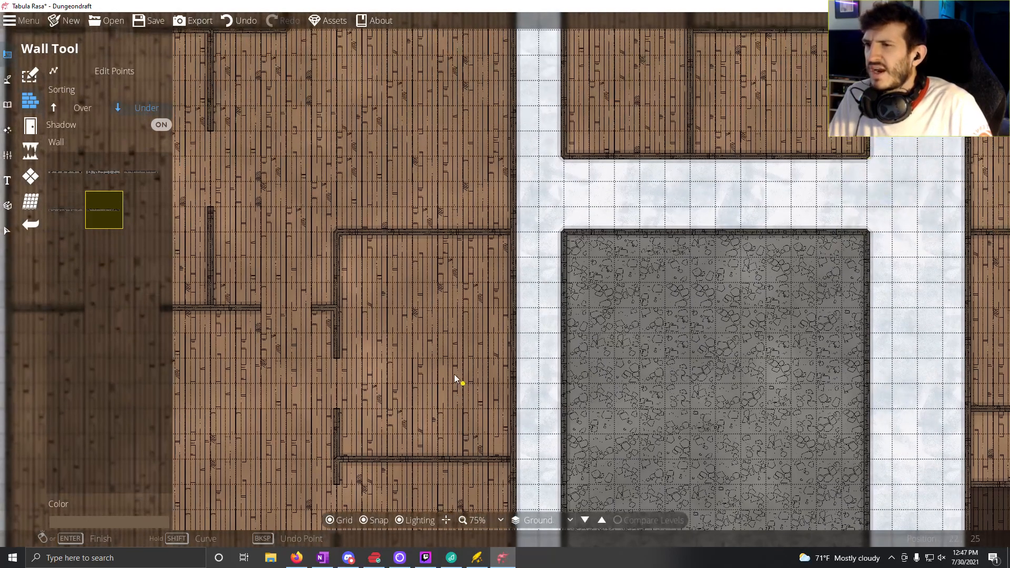
drag(440, 309, 443, 386)
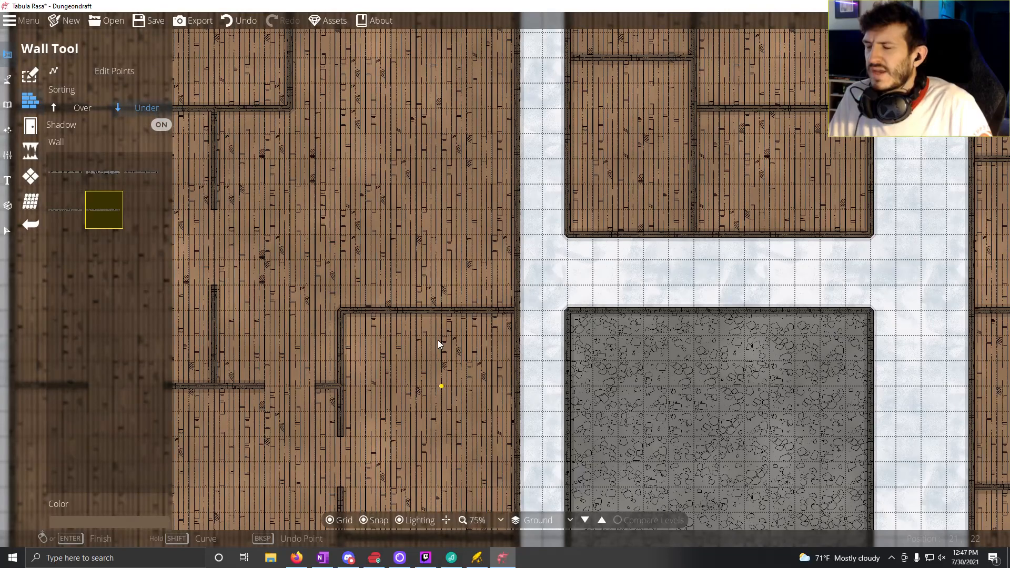
drag(430, 293, 357, 178)
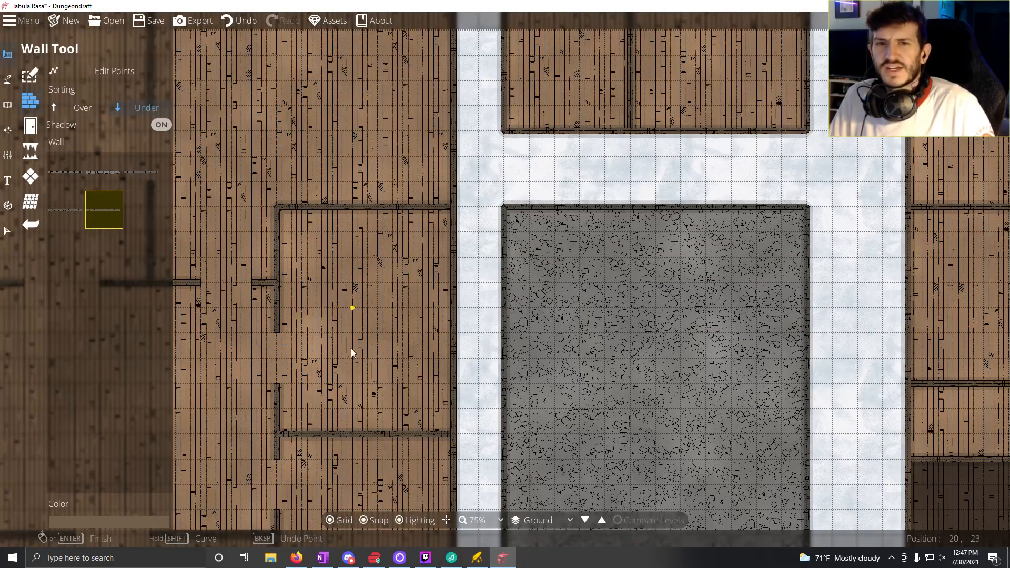
drag(352, 348, 507, 149)
drag(381, 301, 546, 202)
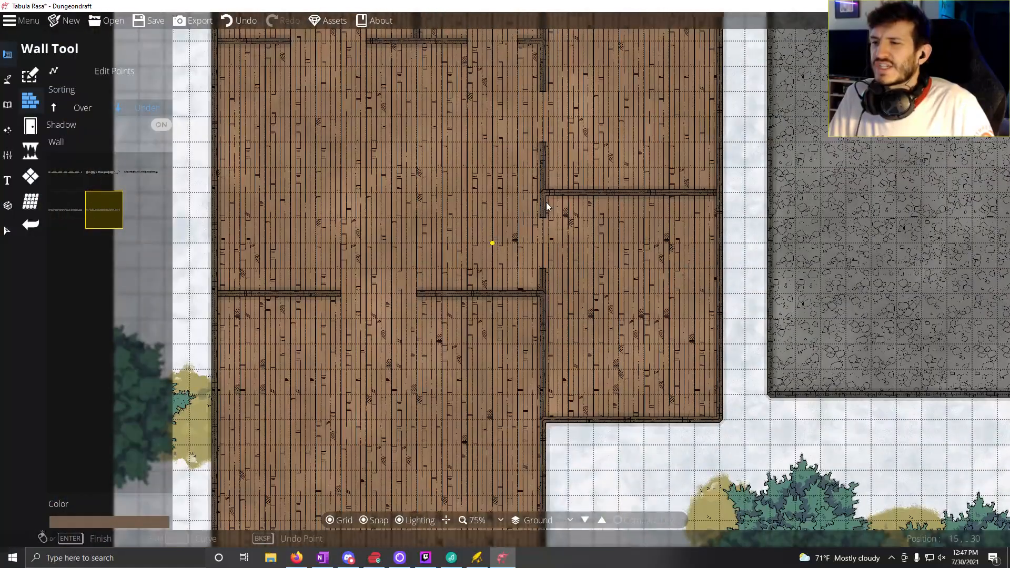
drag(637, 178, 607, 326)
drag(498, 305, 520, 99)
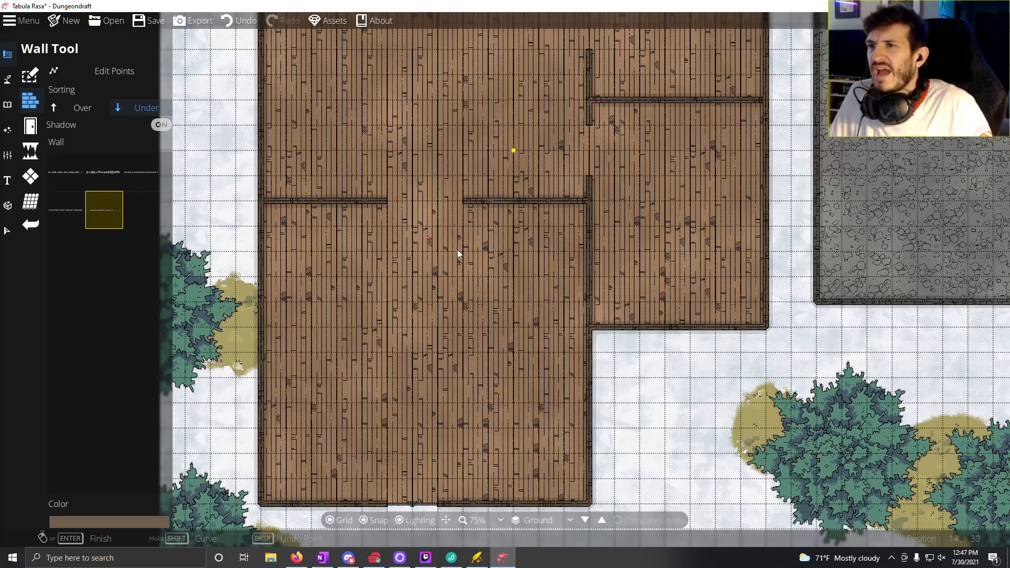
drag(639, 117, 611, 337)
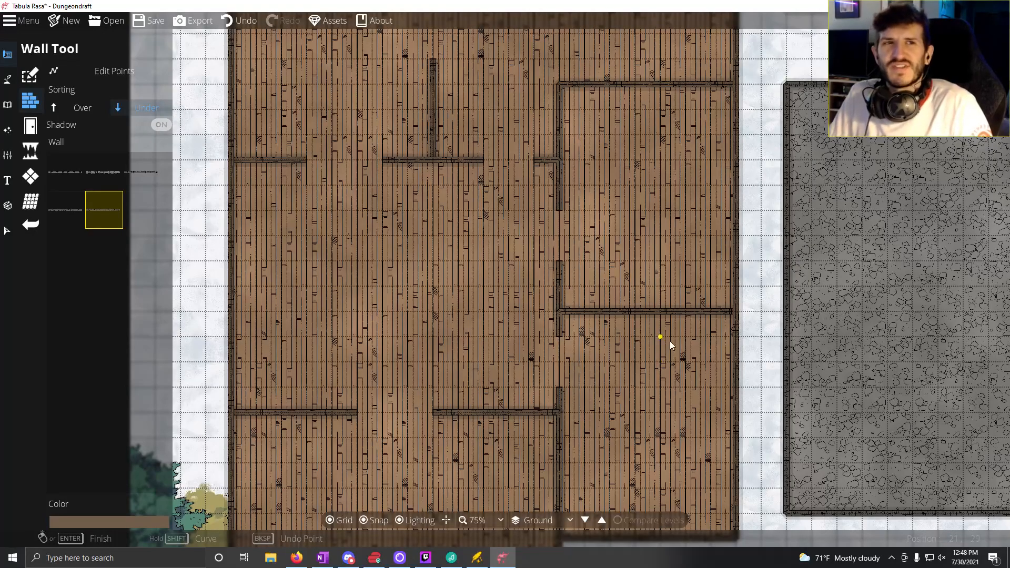
drag(642, 326, 90, 353)
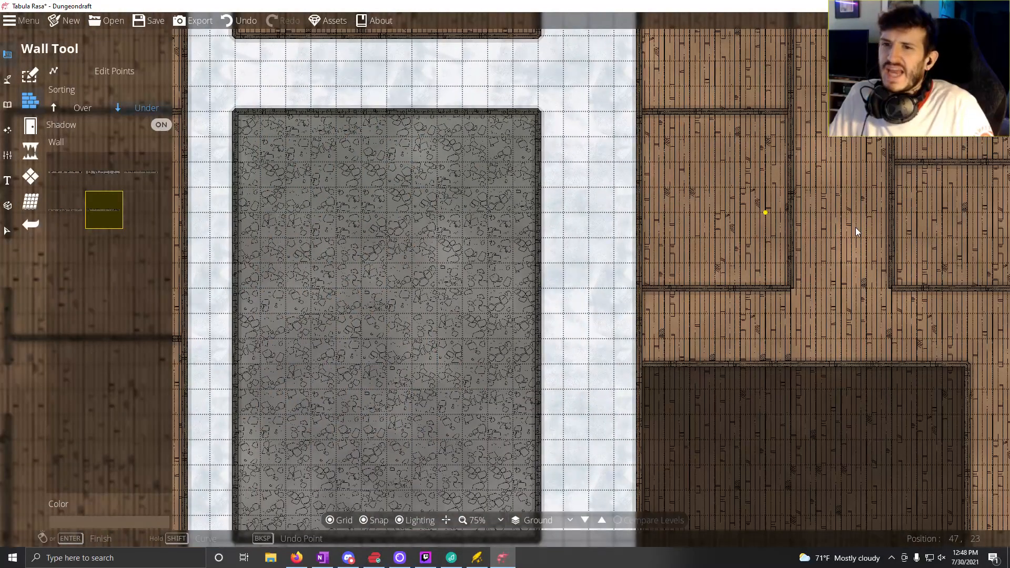
drag(856, 228, 505, 295)
drag(494, 374, 713, 413)
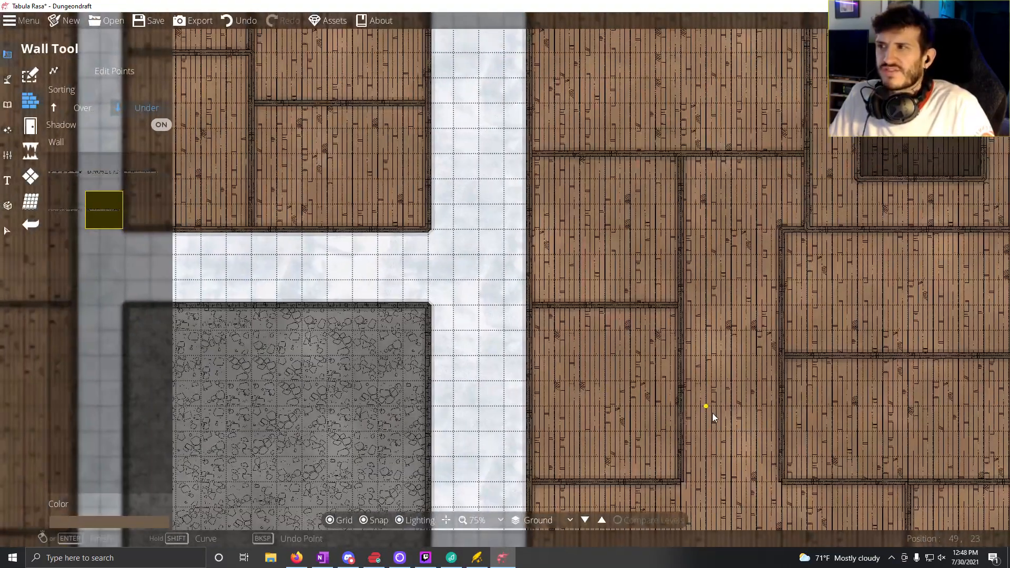
drag(420, 208, 959, 77)
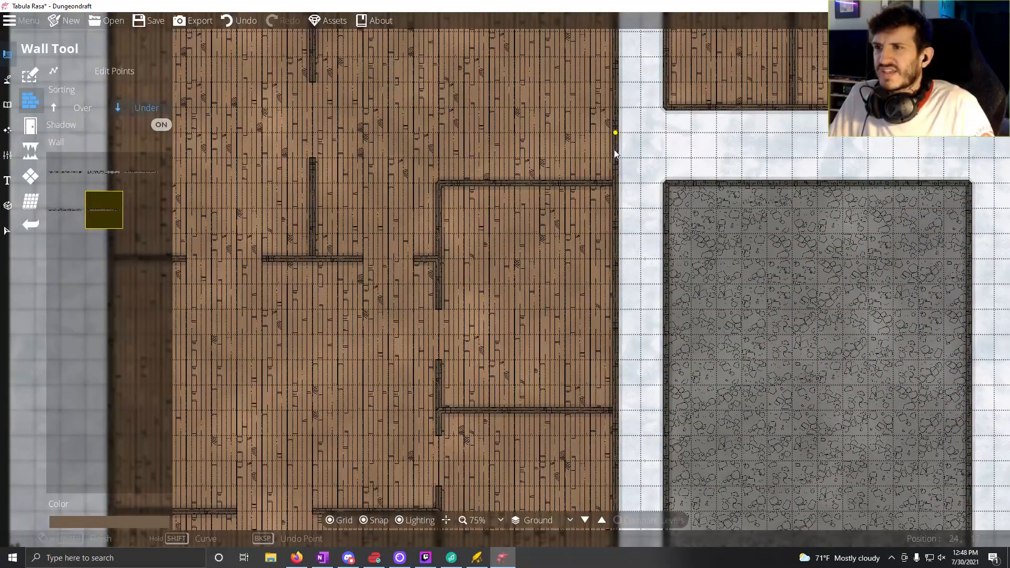
drag(619, 127, 666, 406)
drag(712, 361, 377, 338)
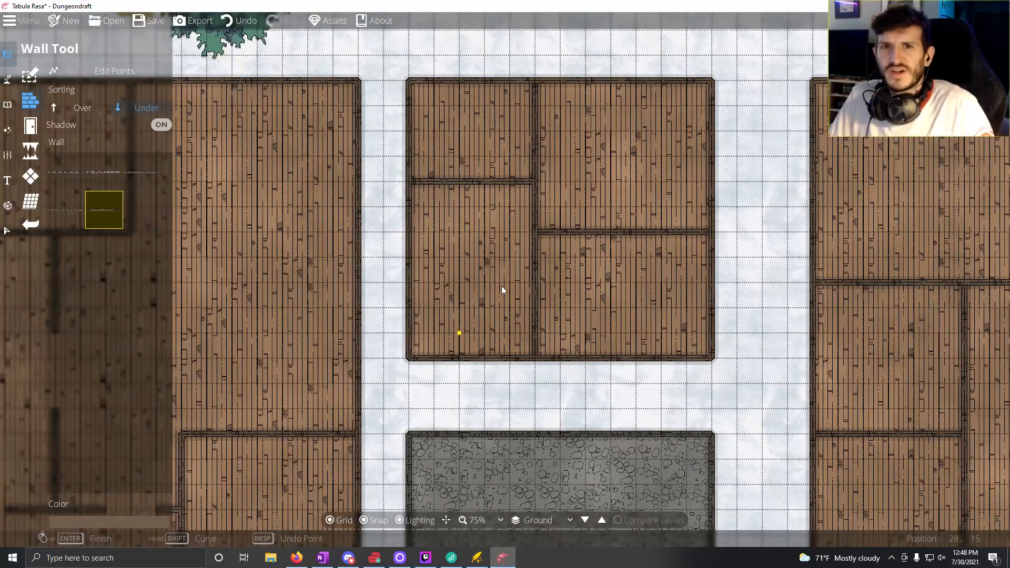
drag(542, 289, 448, 289)
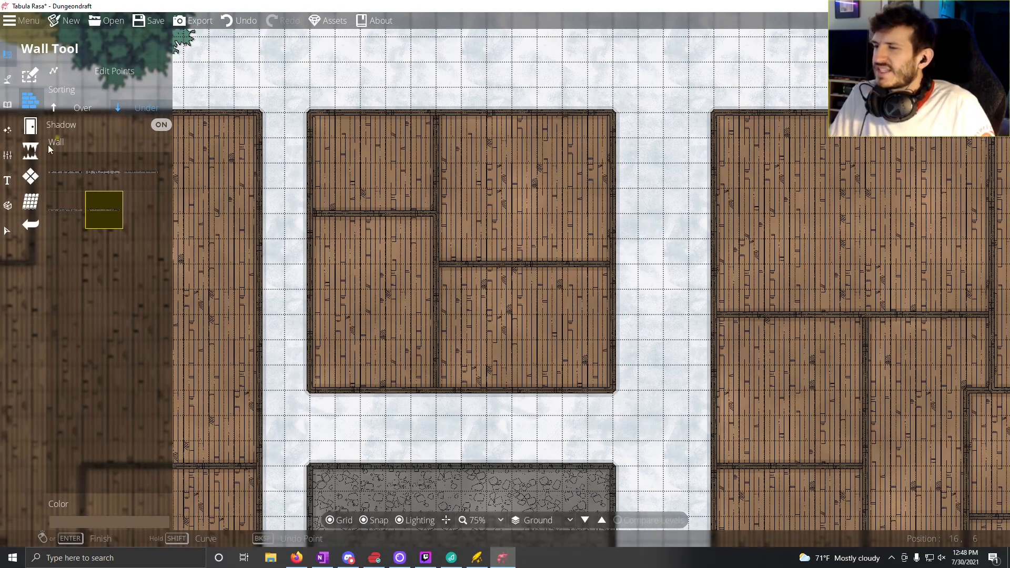
Step: Place a grey door with the Portal Tool in the small building's south wall, on the third square from its west end
click(33, 127)
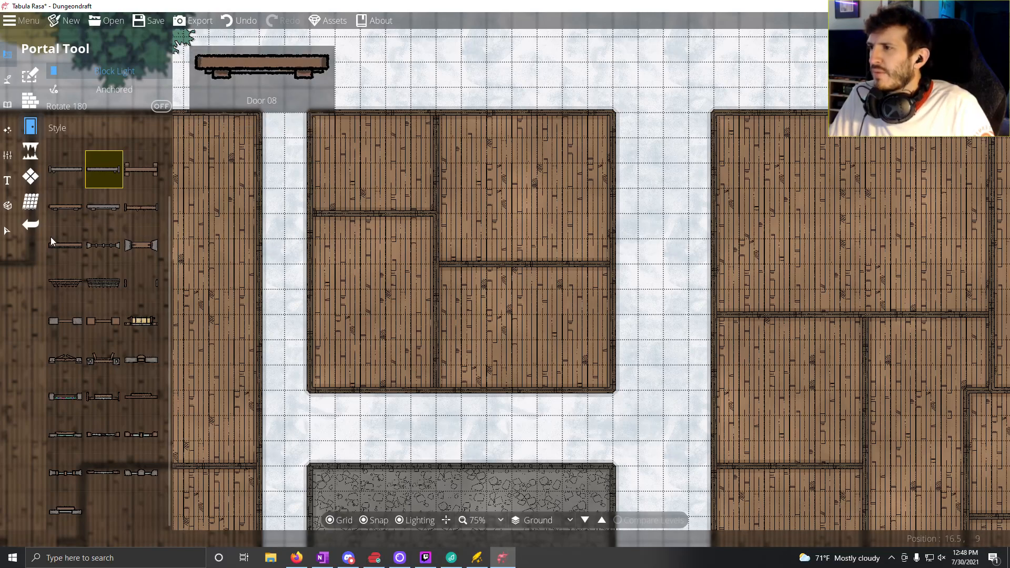
click(141, 168)
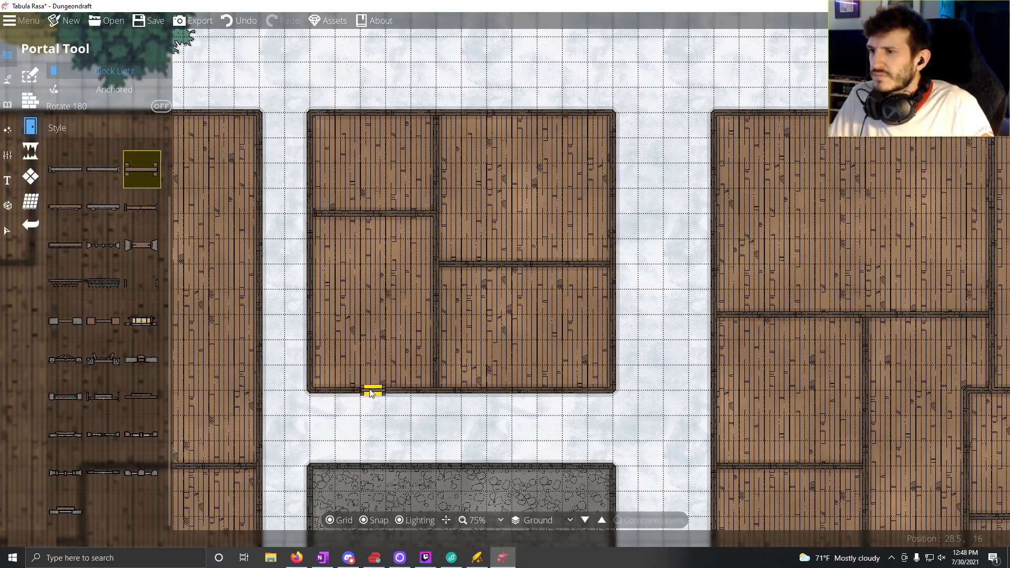
click(103, 174)
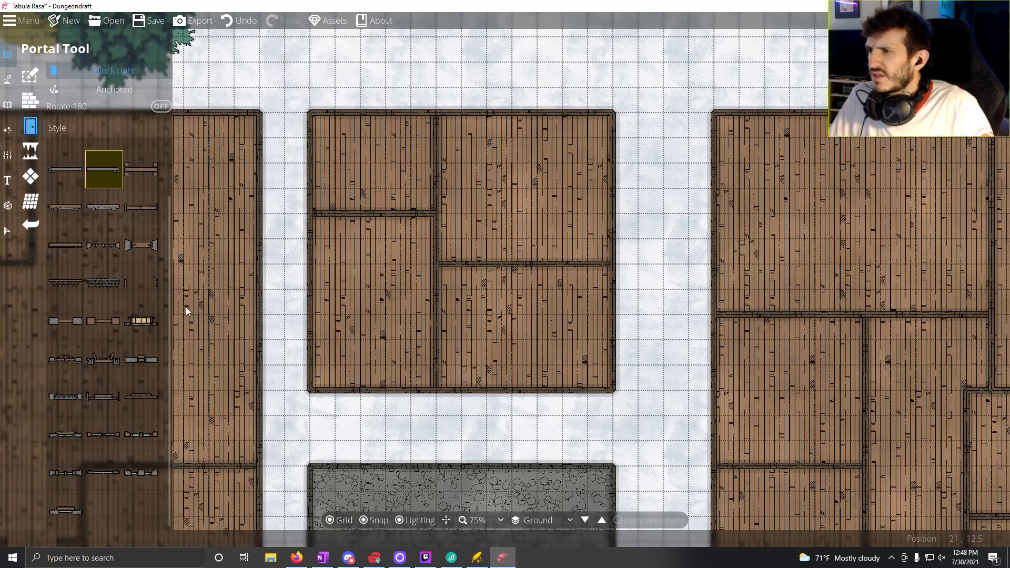
click(67, 168)
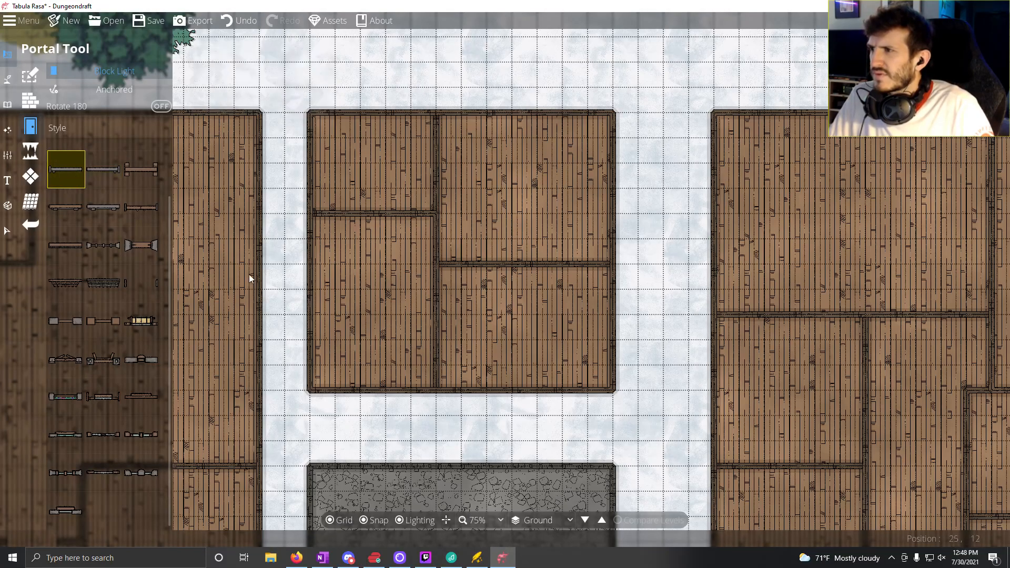
click(103, 170)
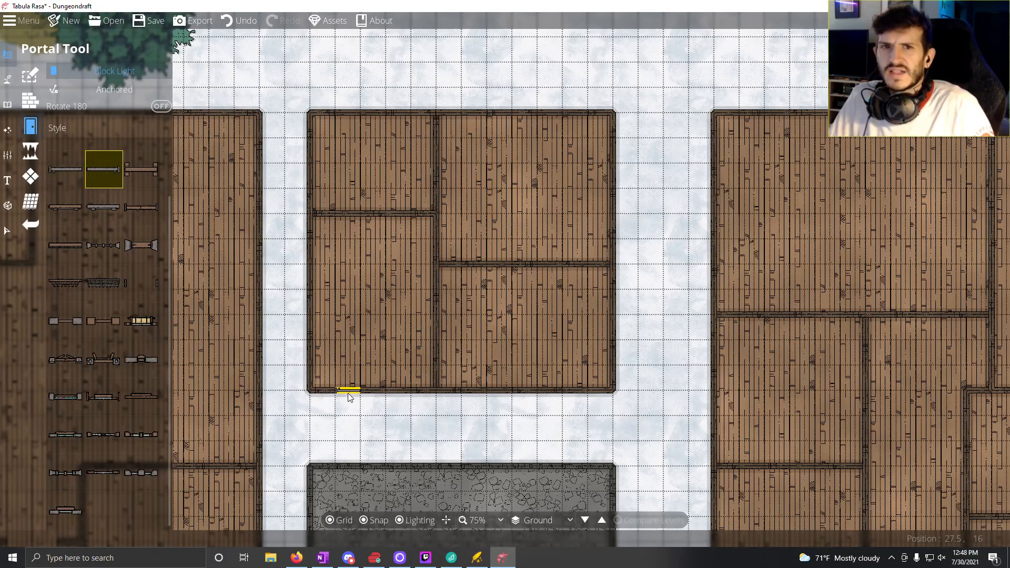
click(376, 392)
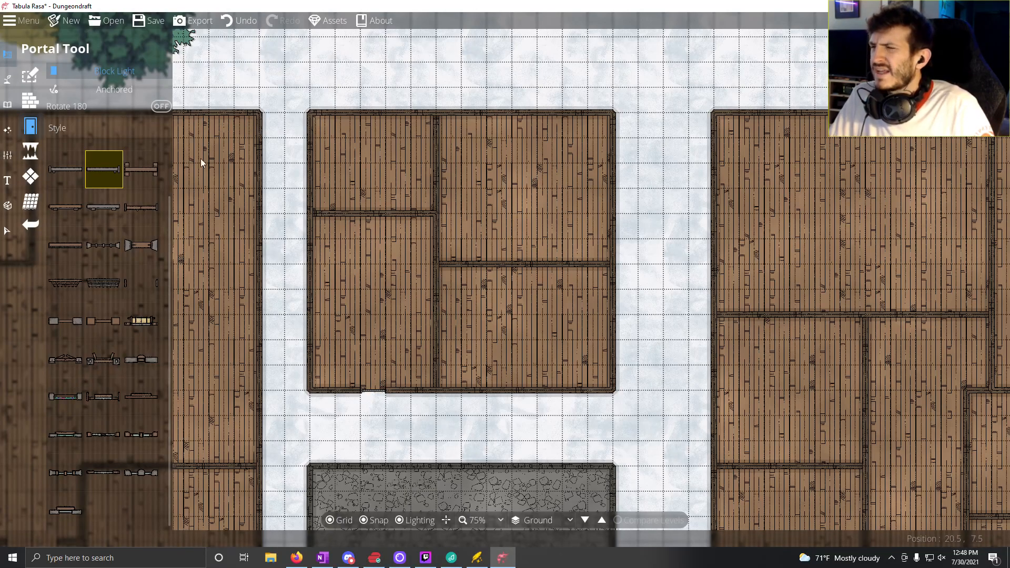
Step: Place two brown doors in the small building's central vertical wall, 1 square south and 1 square north of the partition between the eastern rooms
click(143, 165)
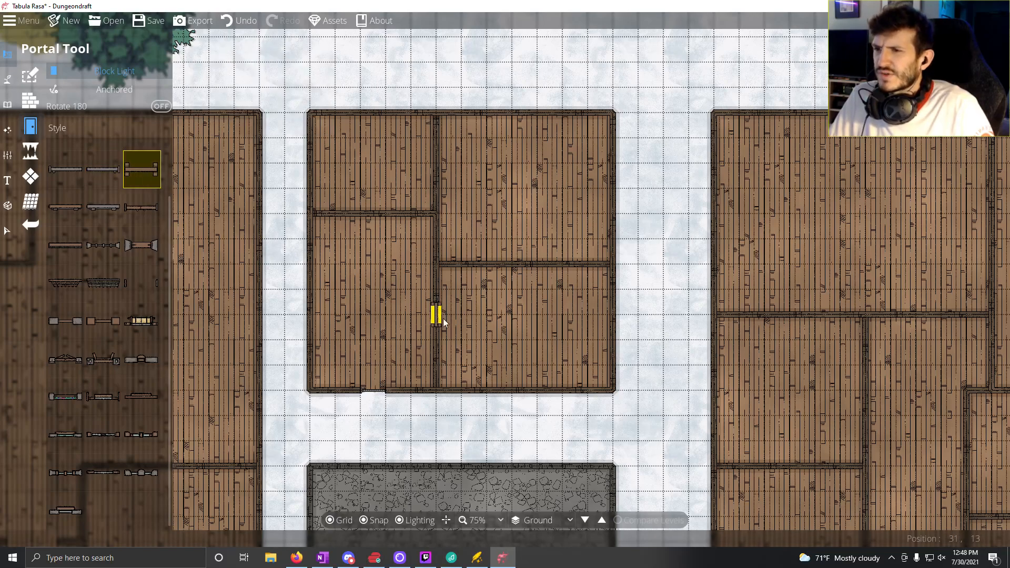
click(436, 302)
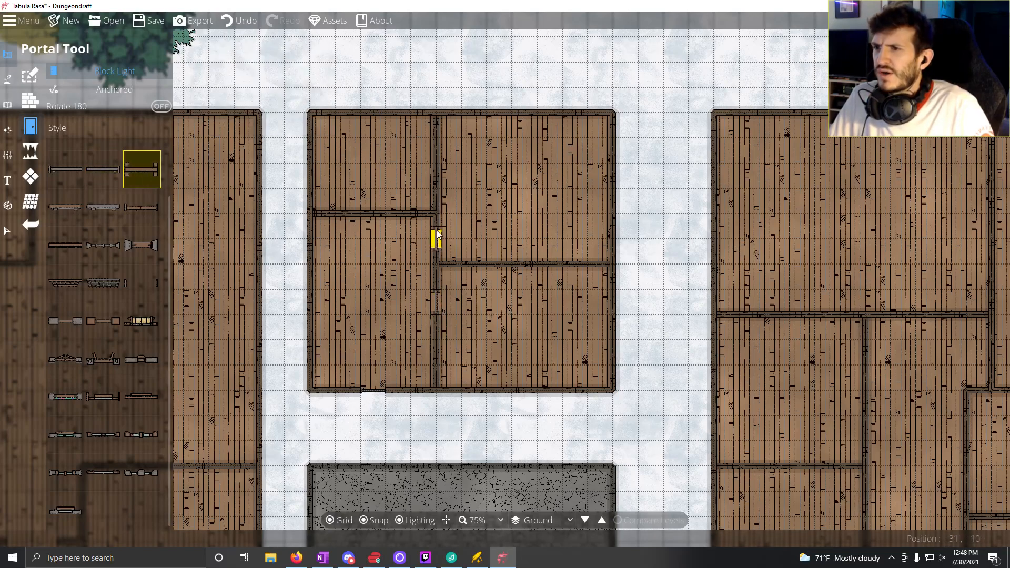
click(436, 243)
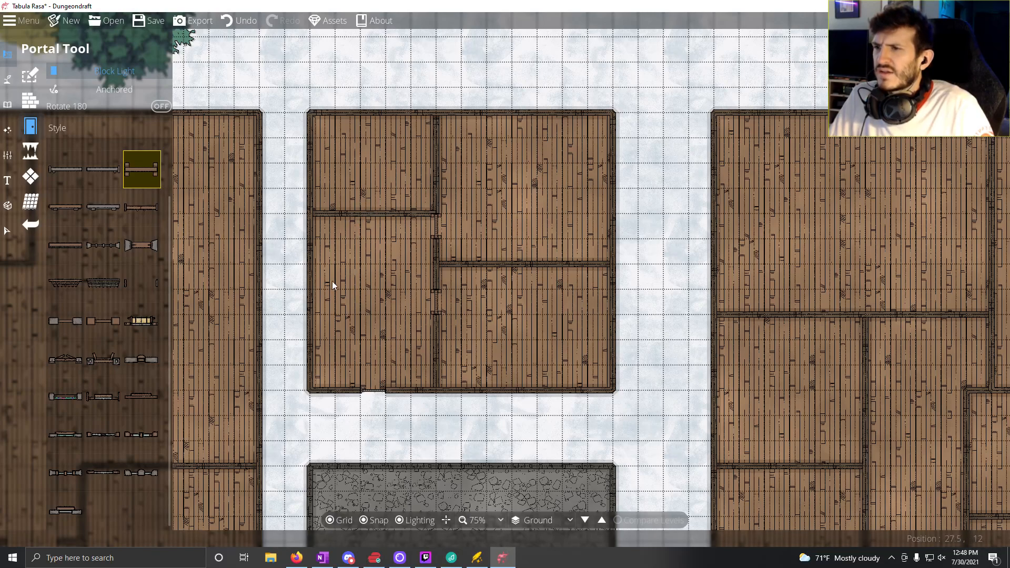
Step: Move the west endpoint of the small building's western partition 4 squares east, leaving a 1-square stub beside the central wall
mouse_move(77, 245)
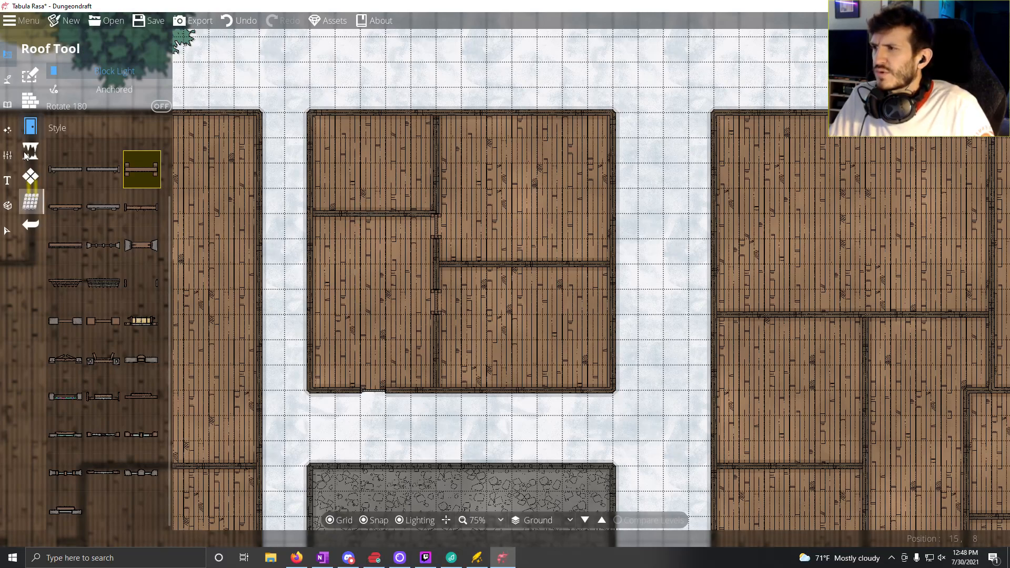
click(30, 100)
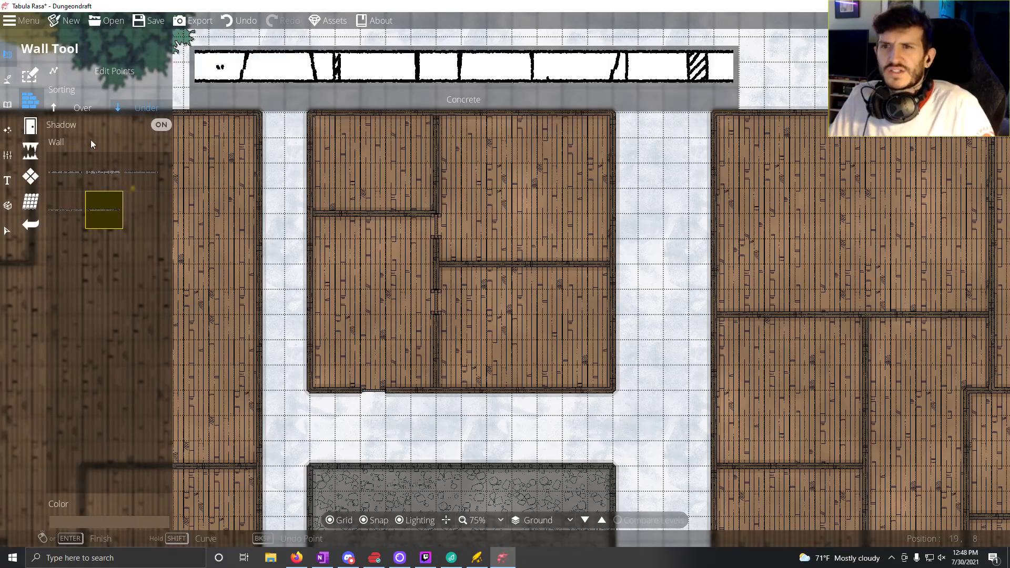
click(90, 73)
click(359, 212)
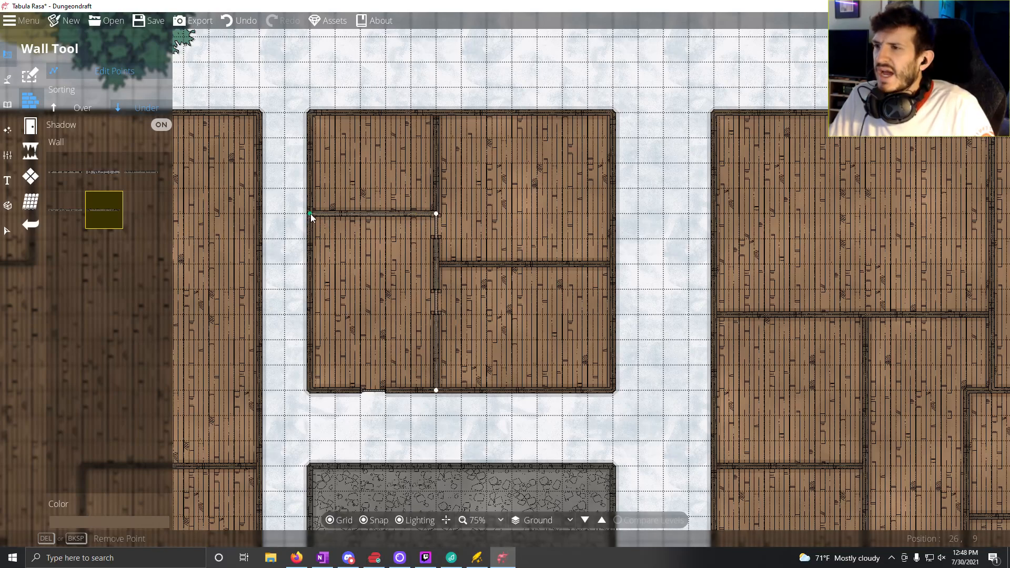
drag(309, 216, 405, 212)
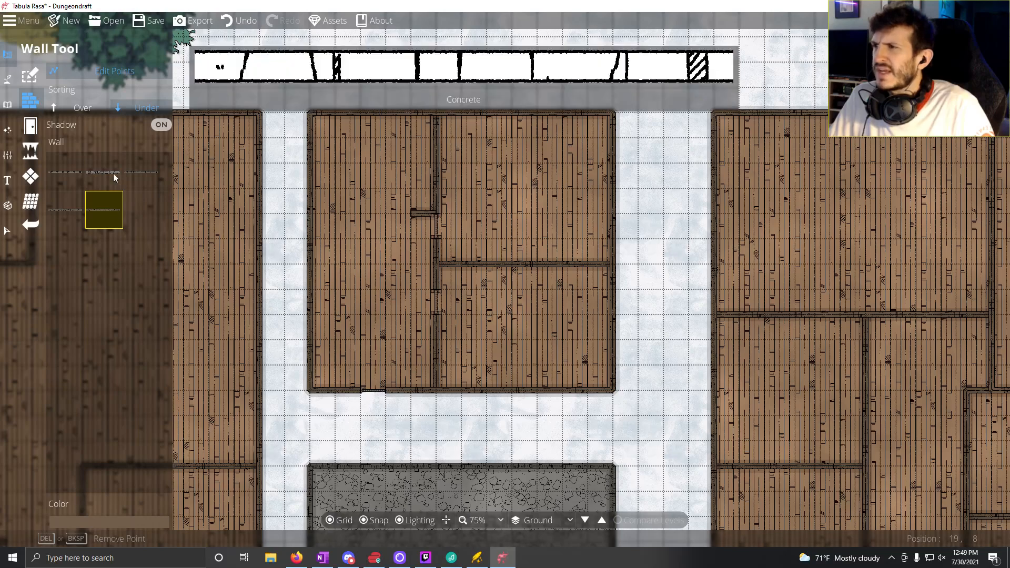
click(268, 180)
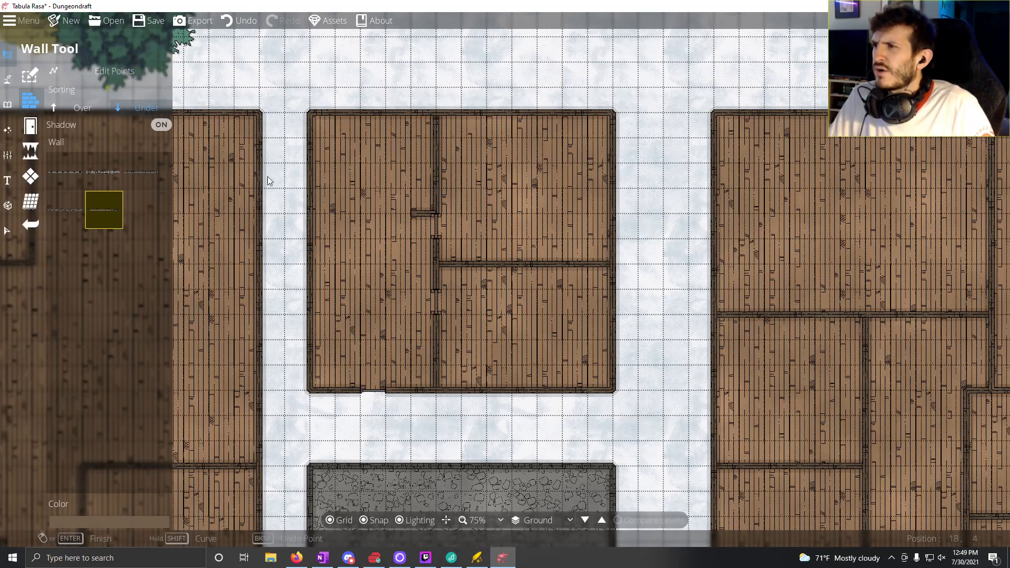
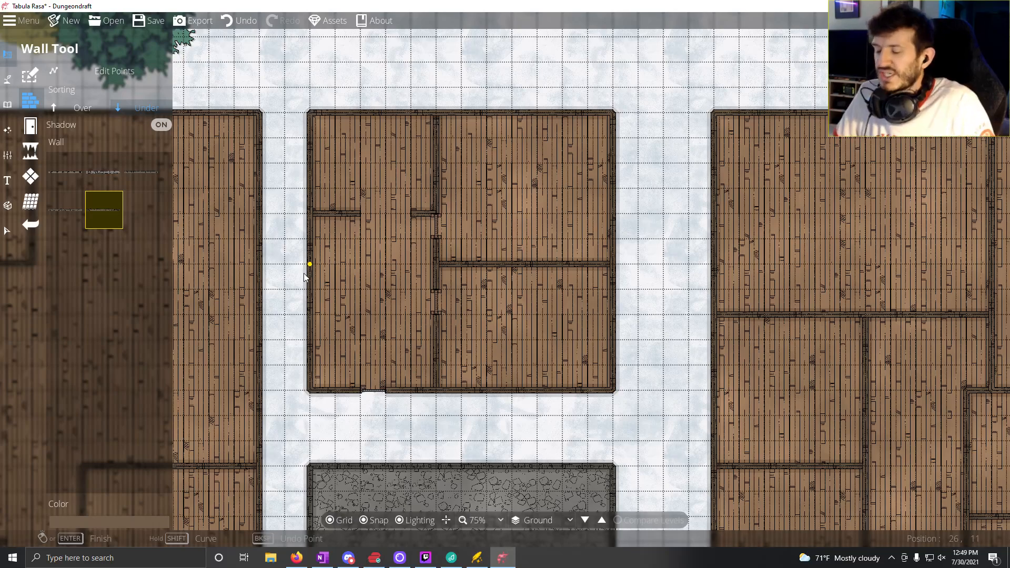
Step: Place Door 08 with the Portal Tool in the east walls of the eastern building's two western rooms, on each room's fourth square from the north
drag(532, 364, 471, 315)
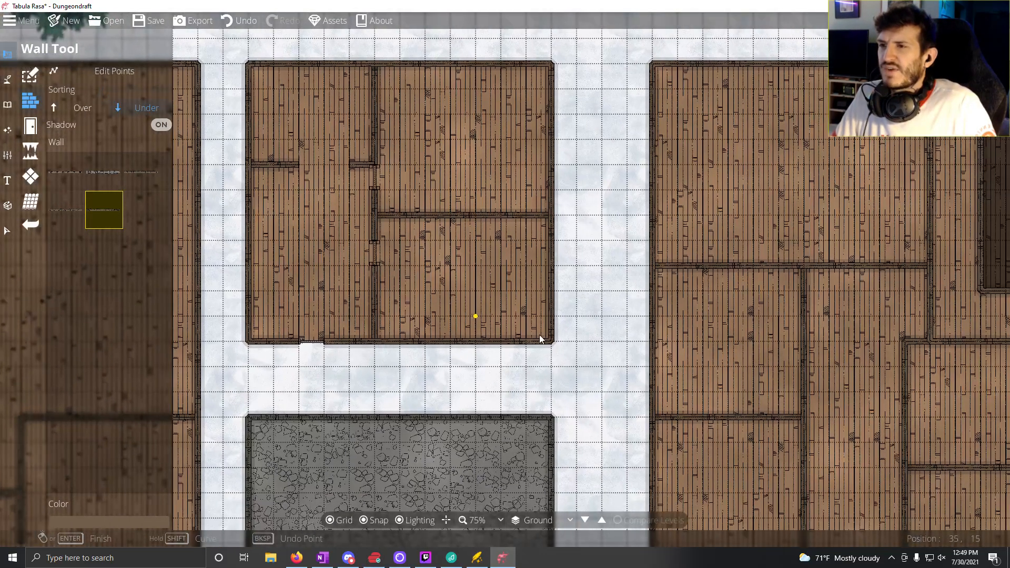
drag(708, 304, 469, 107)
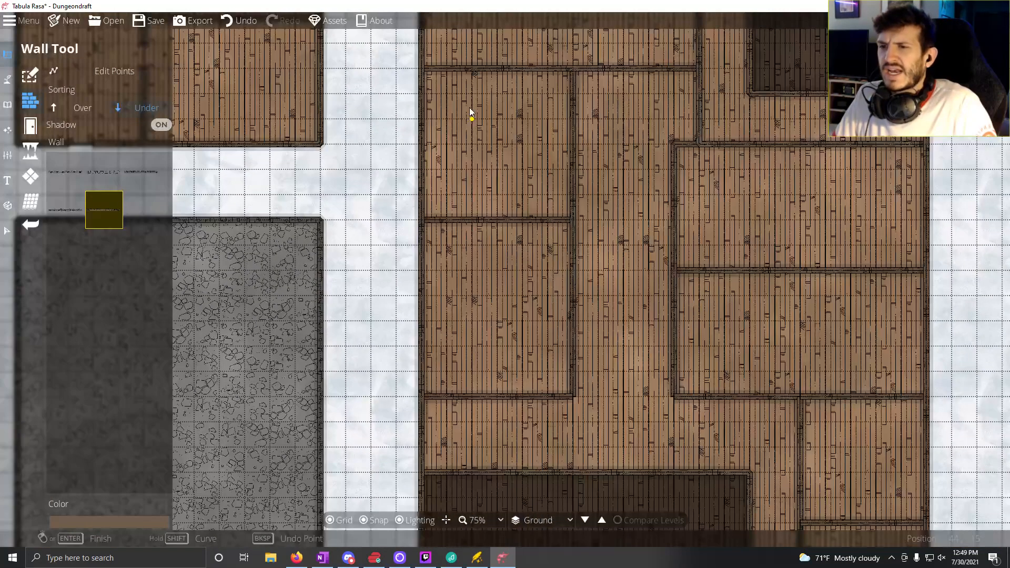
drag(824, 365, 605, 215)
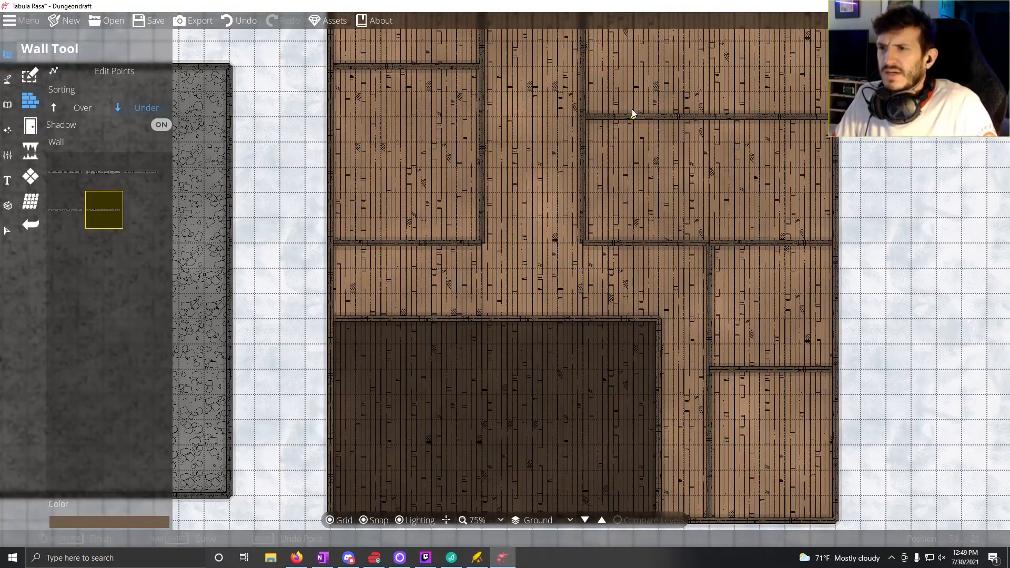
drag(633, 108, 616, 198)
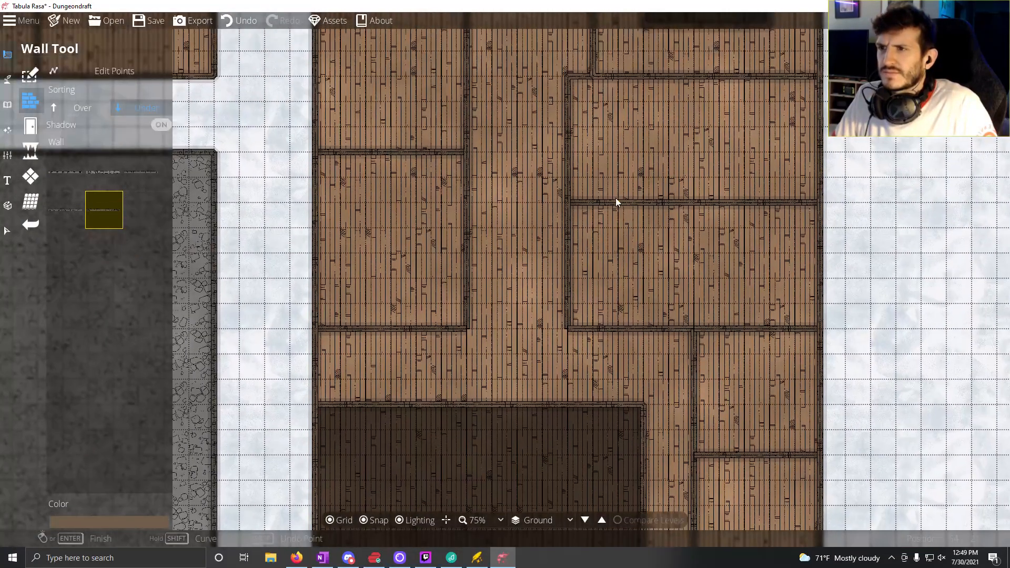
click(6, 83)
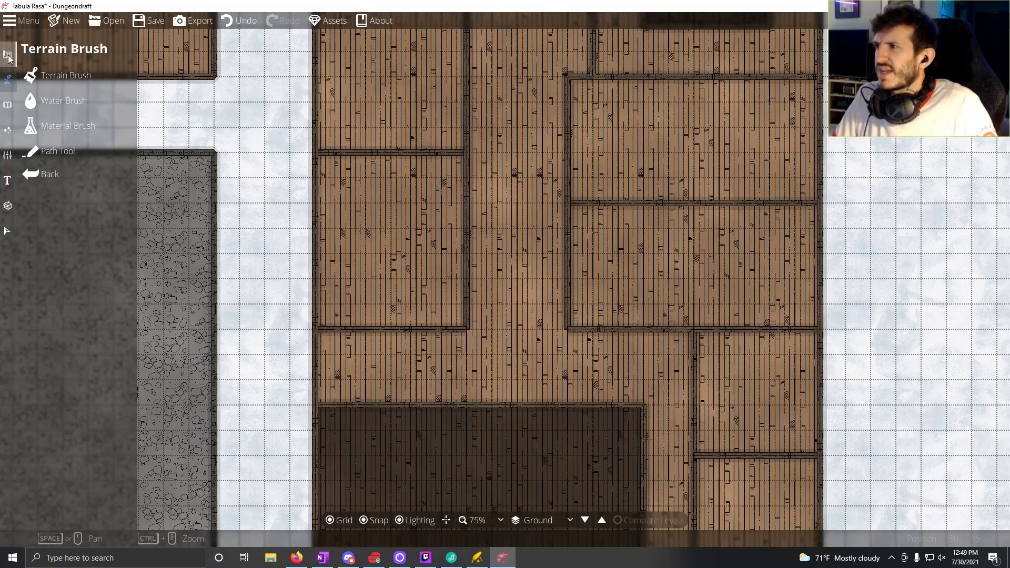
click(8, 55)
click(31, 126)
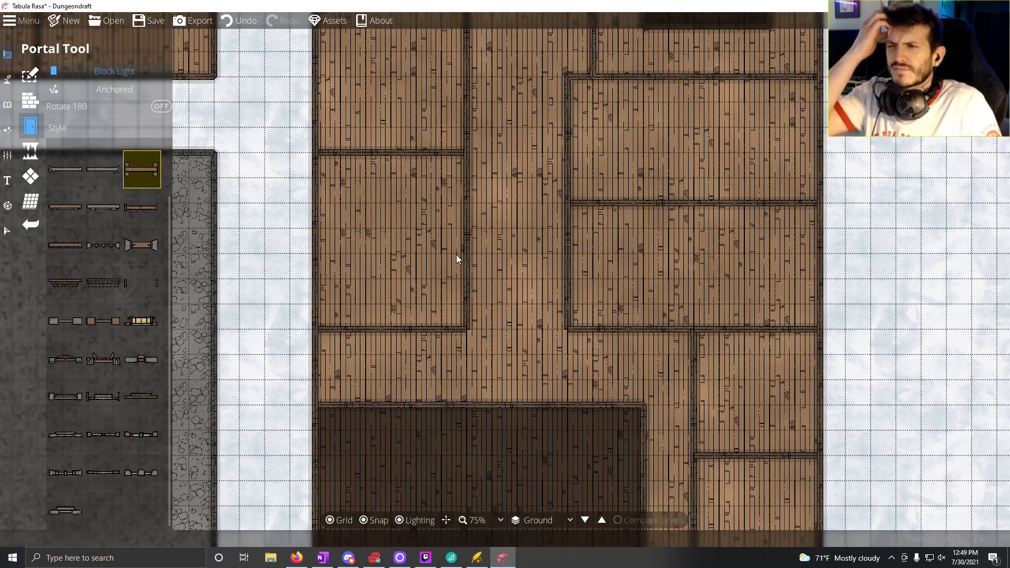
click(142, 207)
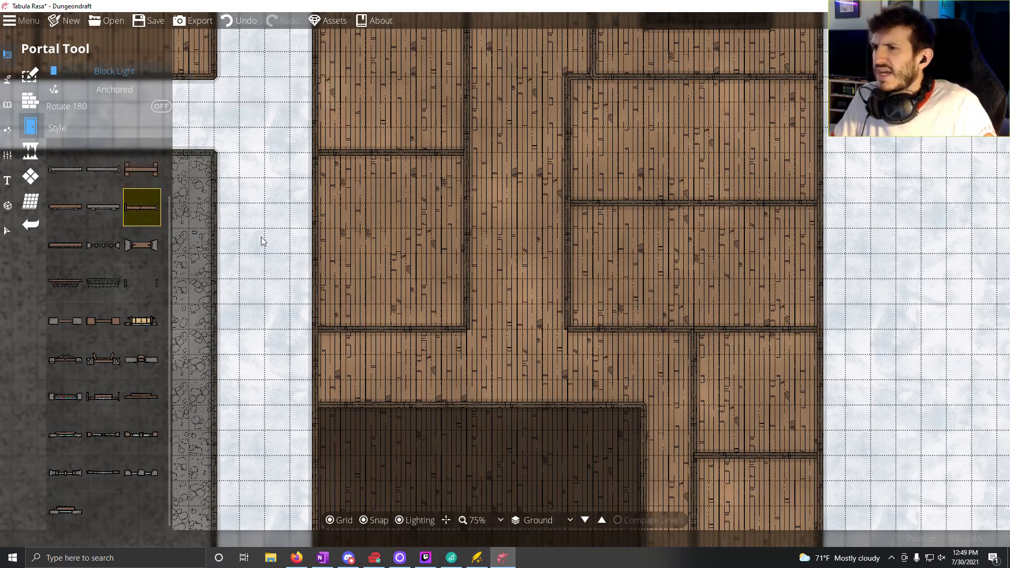
click(78, 213)
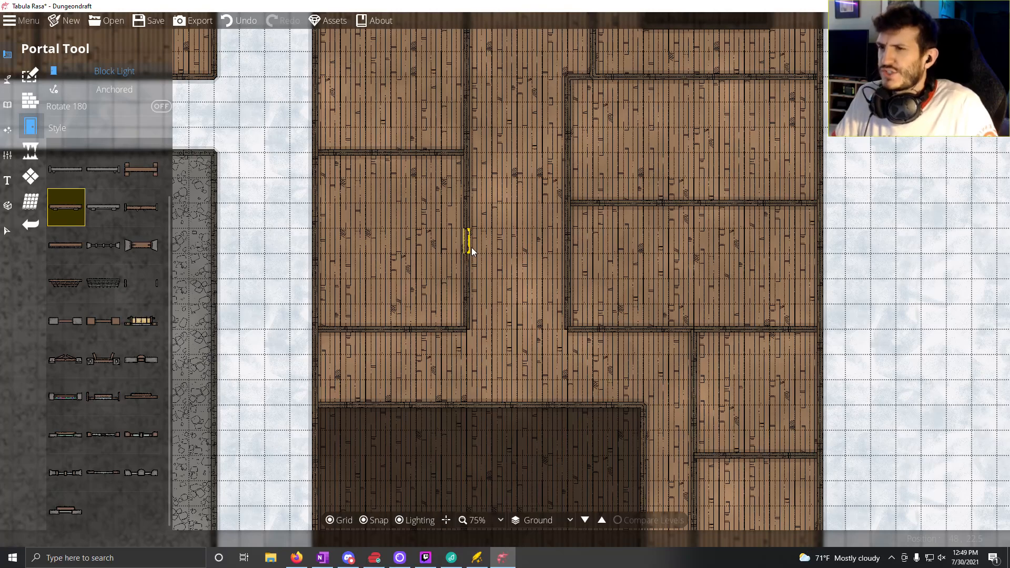
drag(476, 187, 478, 303)
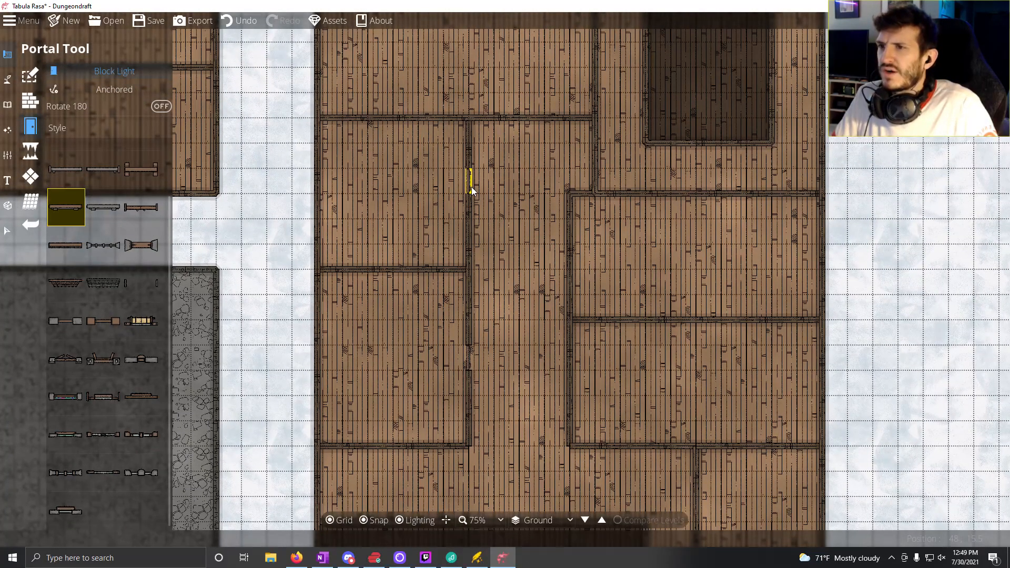
click(470, 207)
Step: Place two different grey doors side by side in the northwest room's south wall, on its eighth and ninth squares from the west
drag(516, 203, 473, 280)
click(97, 168)
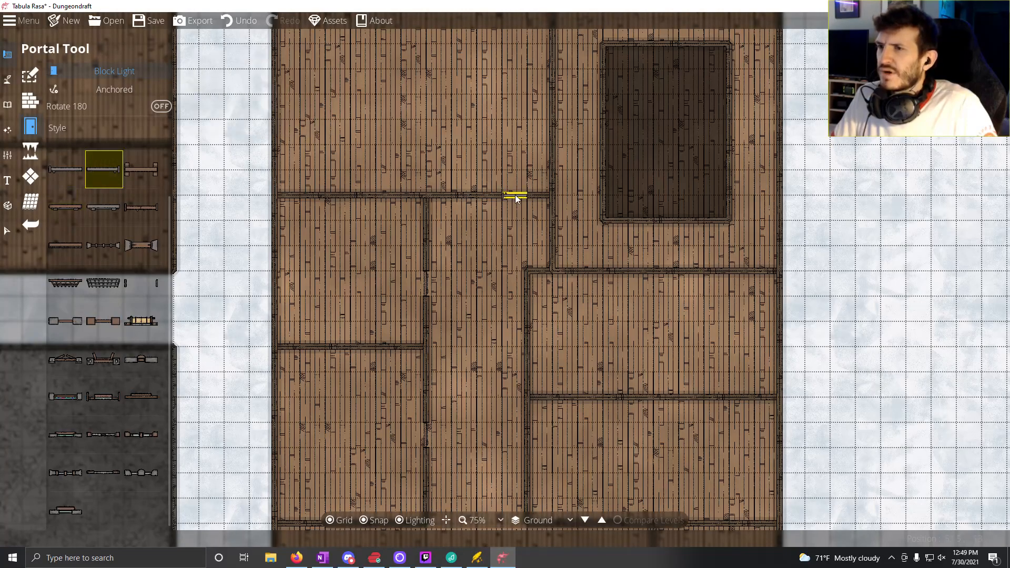
click(489, 201)
click(66, 178)
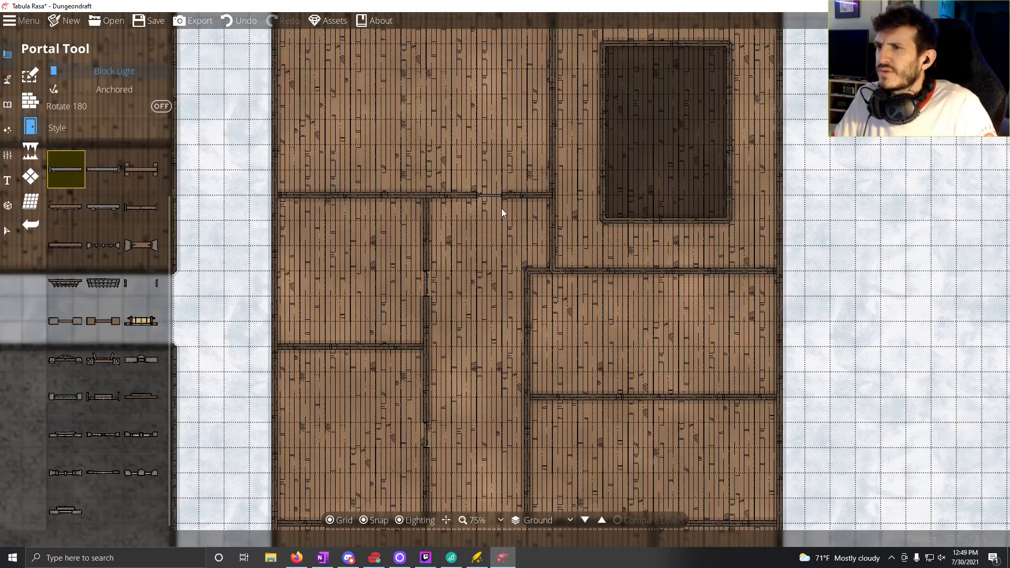
click(470, 207)
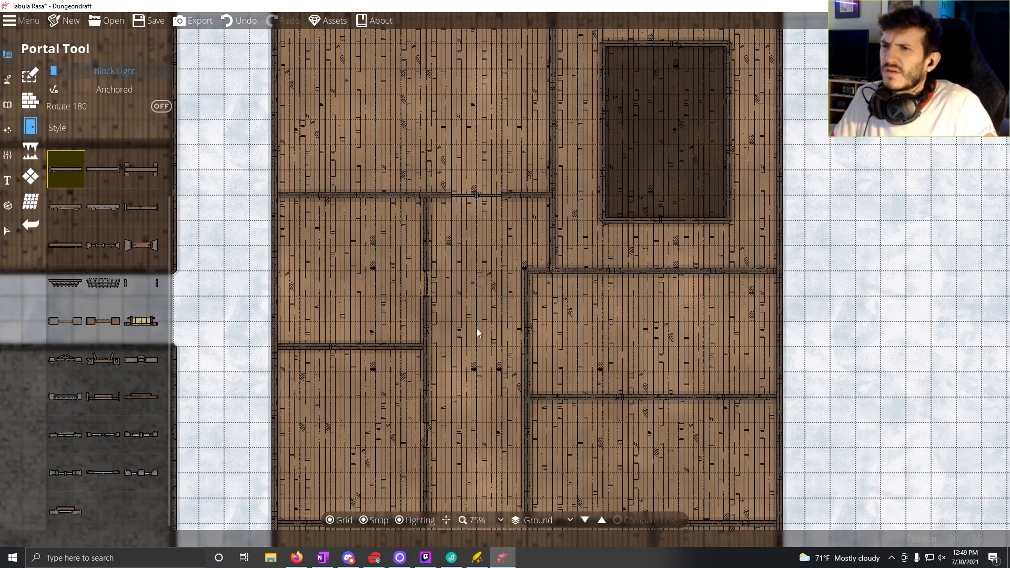
Step: Place the same two grey doors as an adjacent pair at the middle of the northwest room's east wall
drag(417, 308, 330, 404)
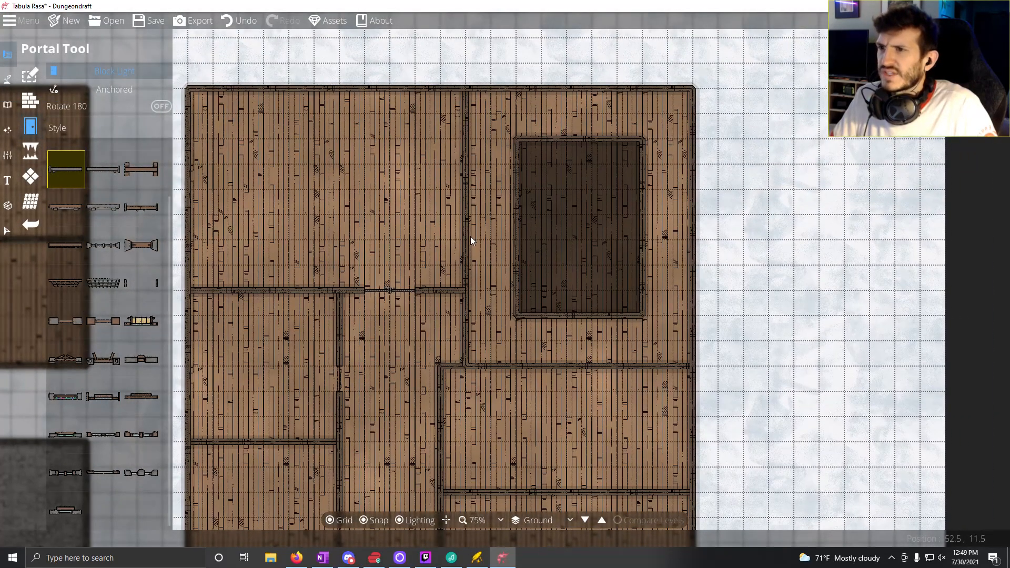
click(467, 199)
drag(468, 199, 472, 179)
click(105, 171)
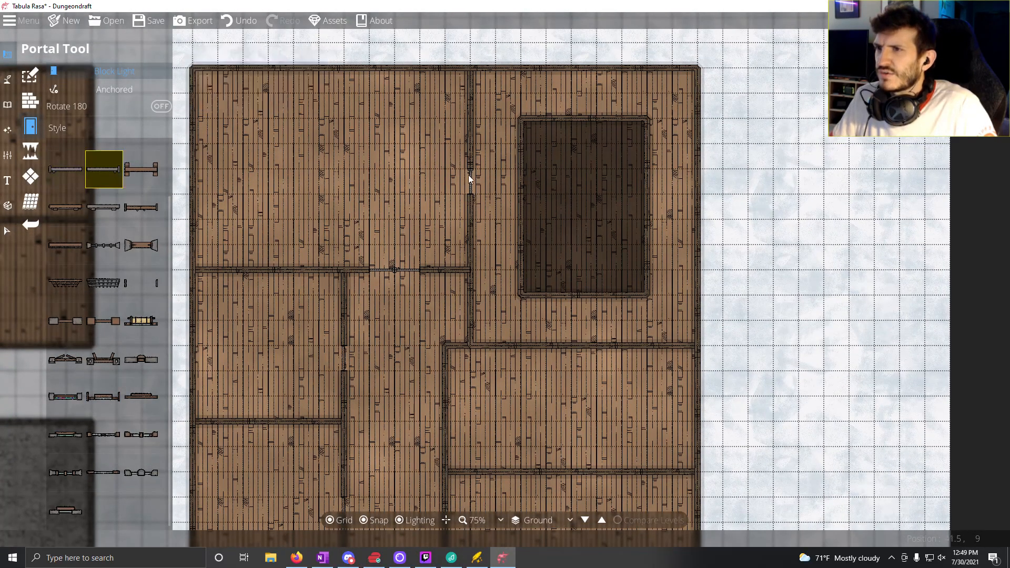
Step: Place framed brown doors between the corridor and the northeast room and in the middle of the two eastern rooms' west walls below it
drag(472, 295, 395, 232)
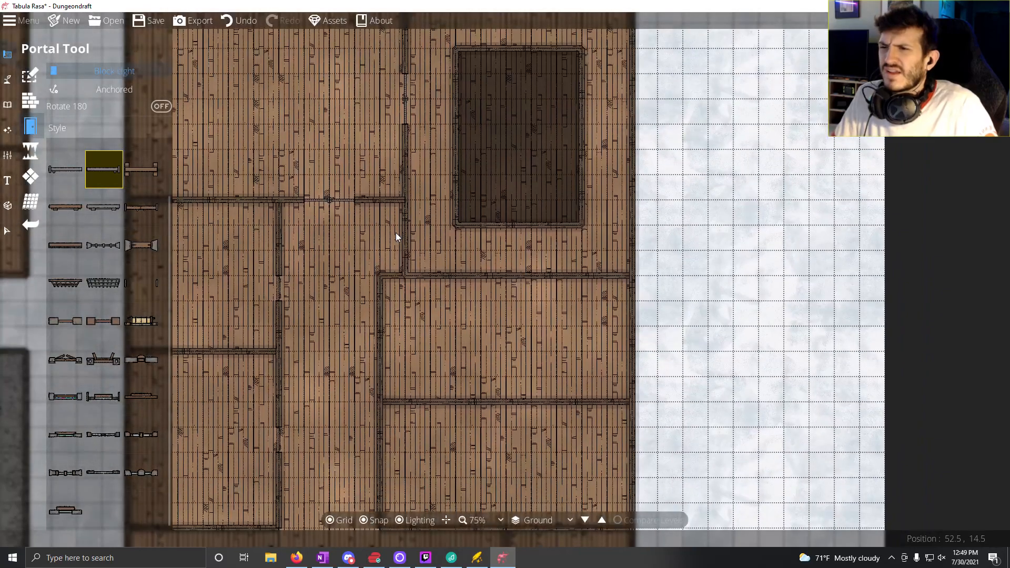
click(147, 178)
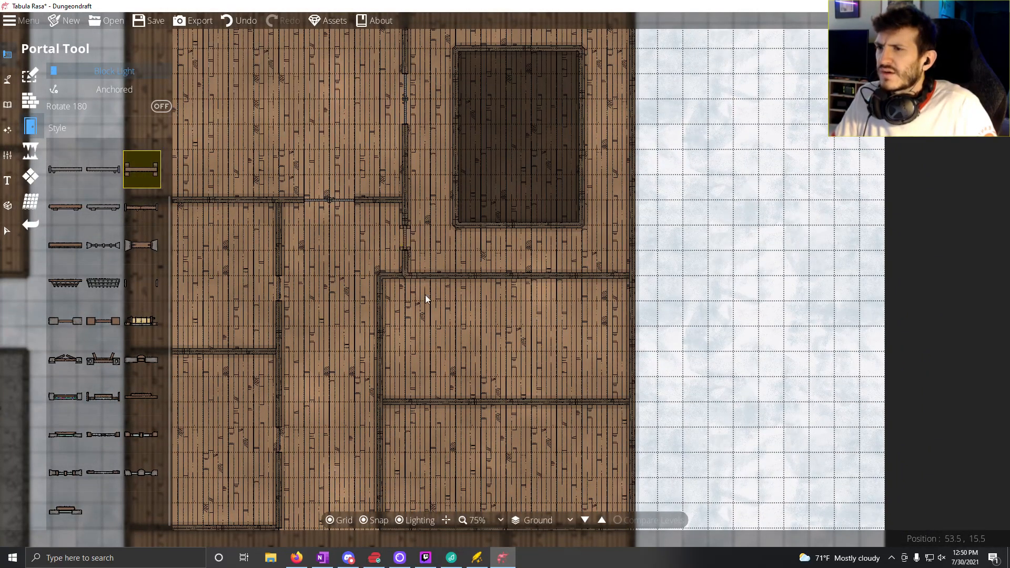
drag(423, 340, 423, 215)
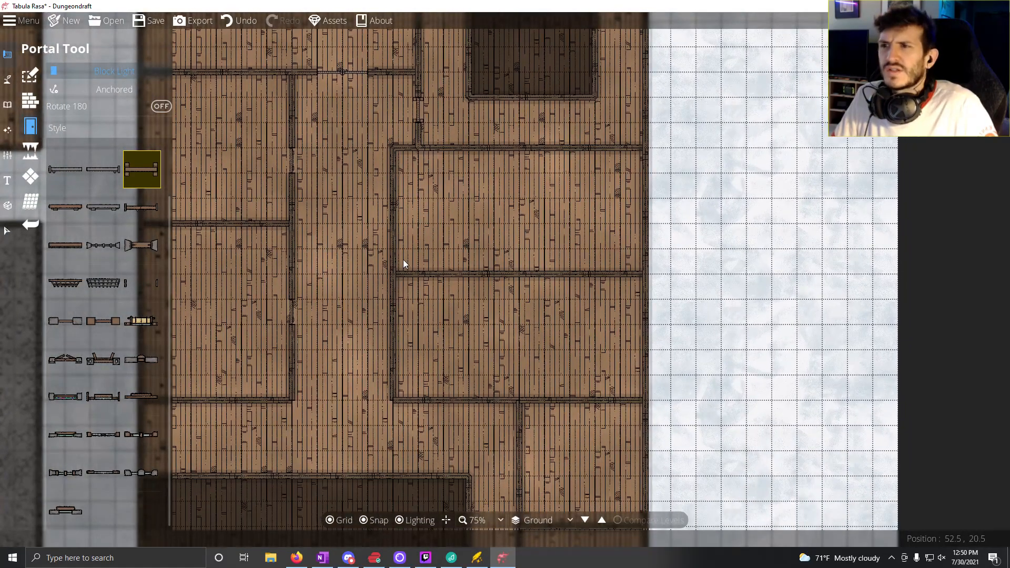
click(395, 213)
click(394, 339)
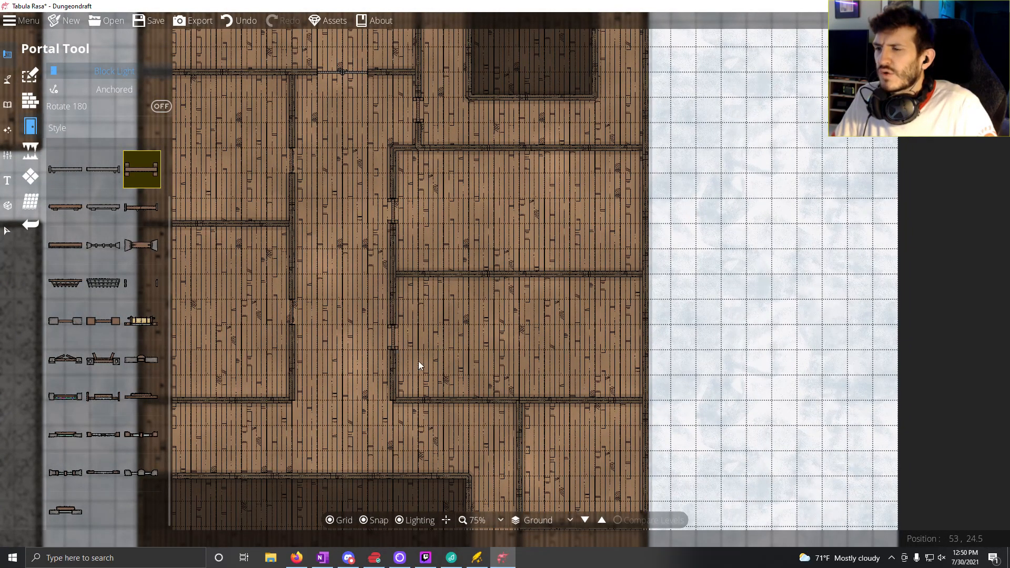
Step: Place framed brown doors in the west walls of the two southeastern rooms, on each room's third and fourth square from the north respectively
drag(429, 371, 428, 261)
click(415, 305)
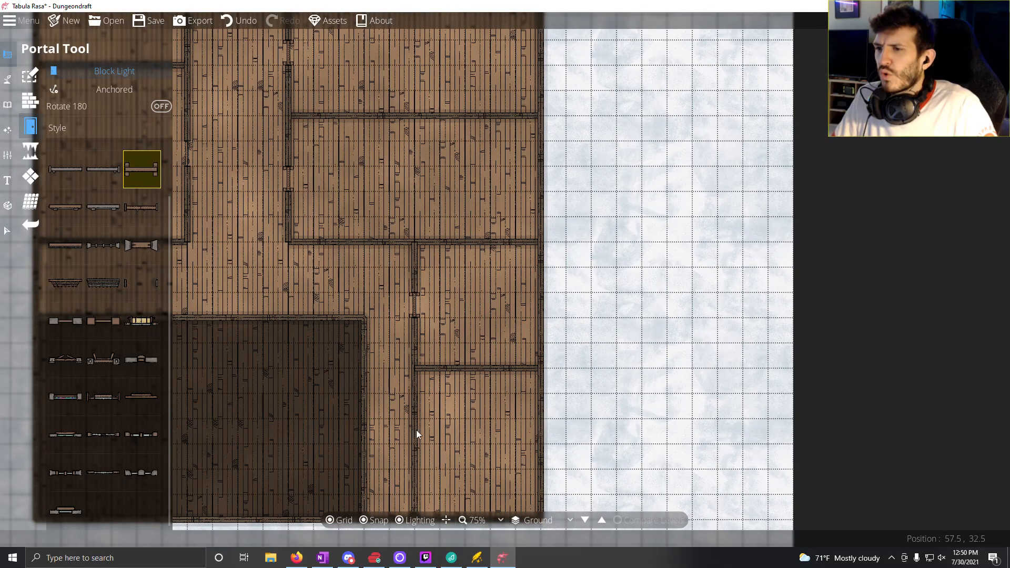
click(414, 458)
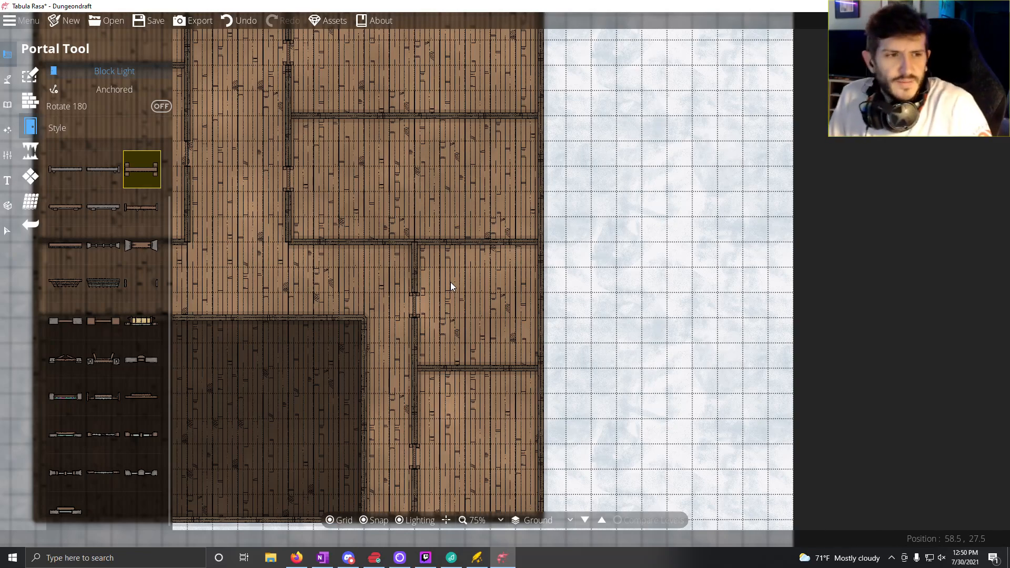
Step: Browse the Object Tool's library for stairs to use in the eastern building
drag(355, 356, 576, 301)
drag(444, 319, 507, 323)
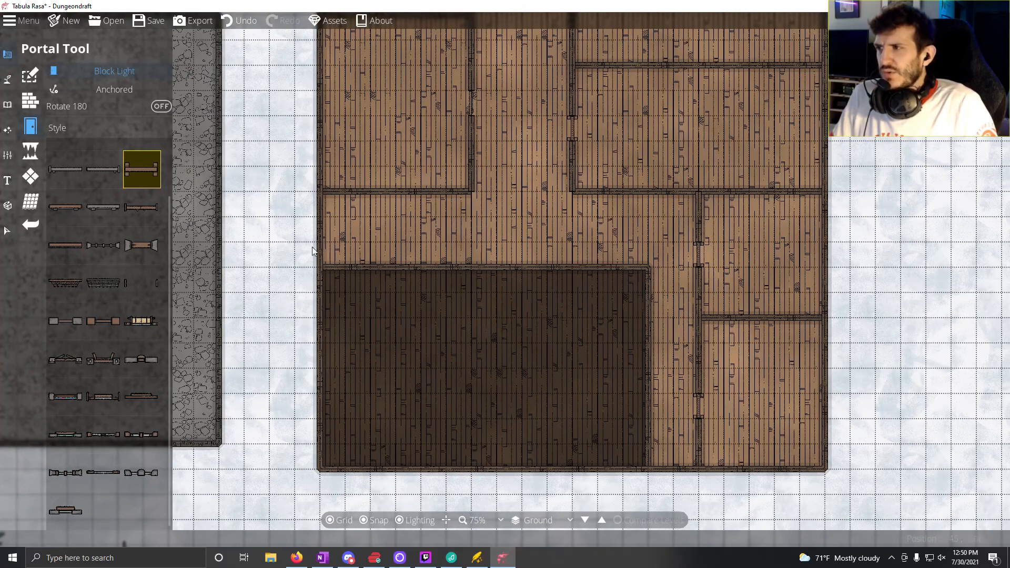
click(8, 80)
click(115, 119)
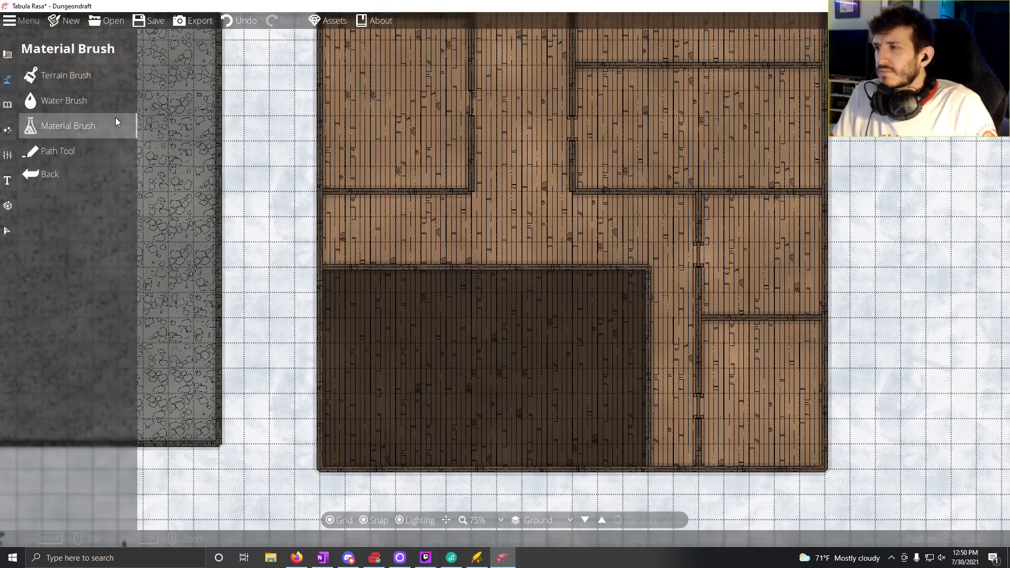
mouse_move(143, 136)
mouse_down()
mouse_move(225, 158)
mouse_move(182, 161)
mouse_up()
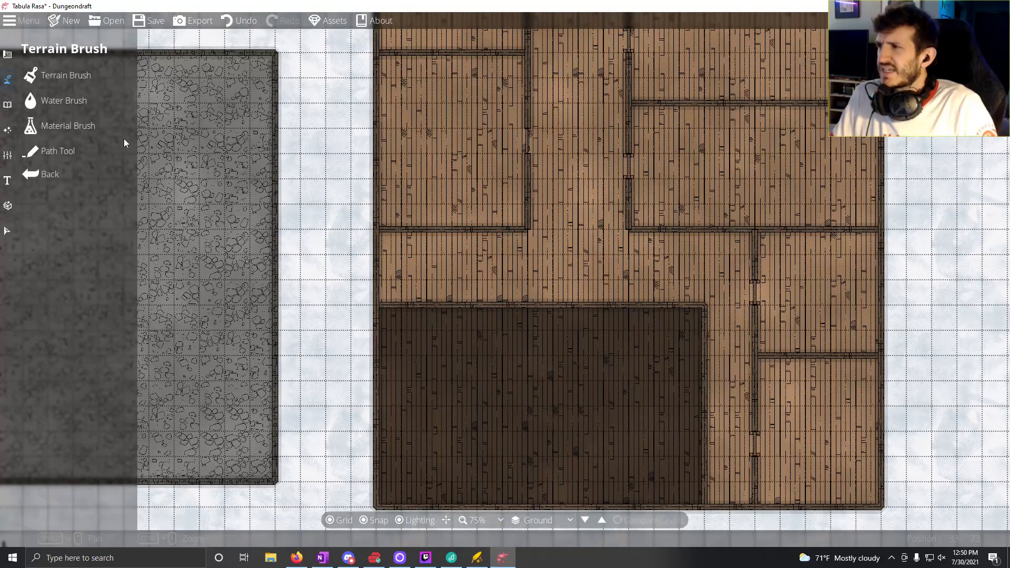
click(65, 102)
click(8, 80)
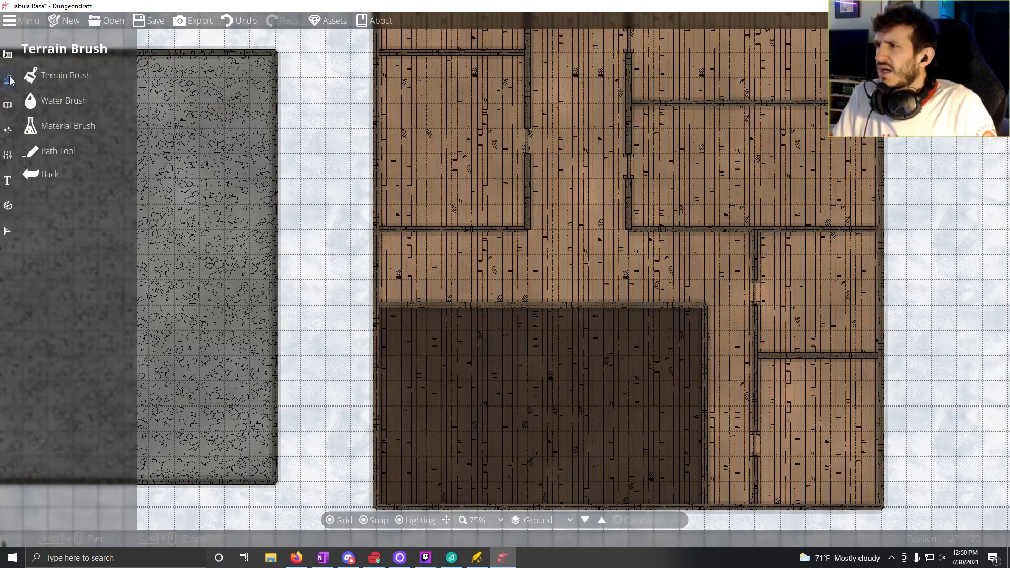
click(8, 105)
click(86, 73)
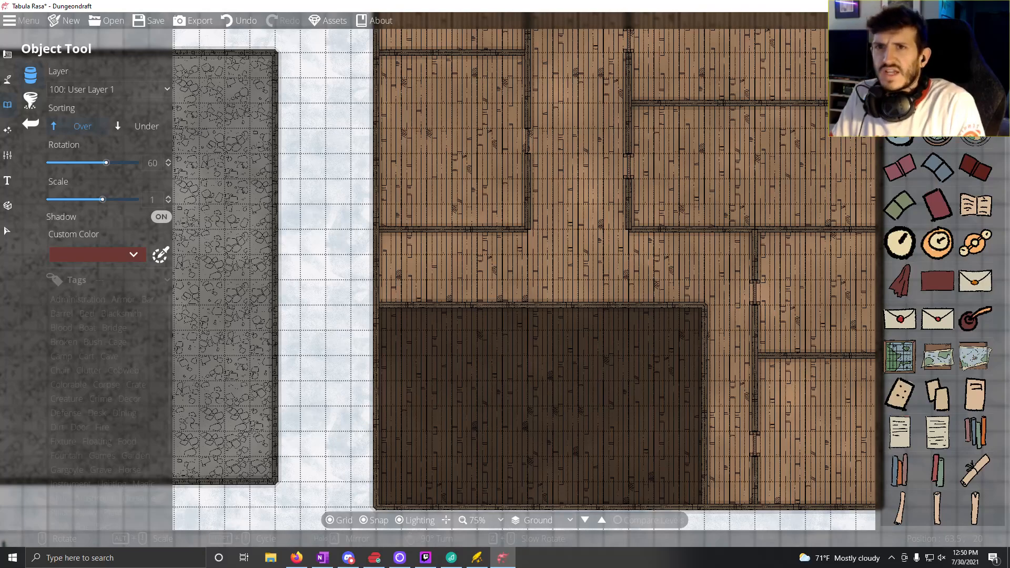
text(ch)
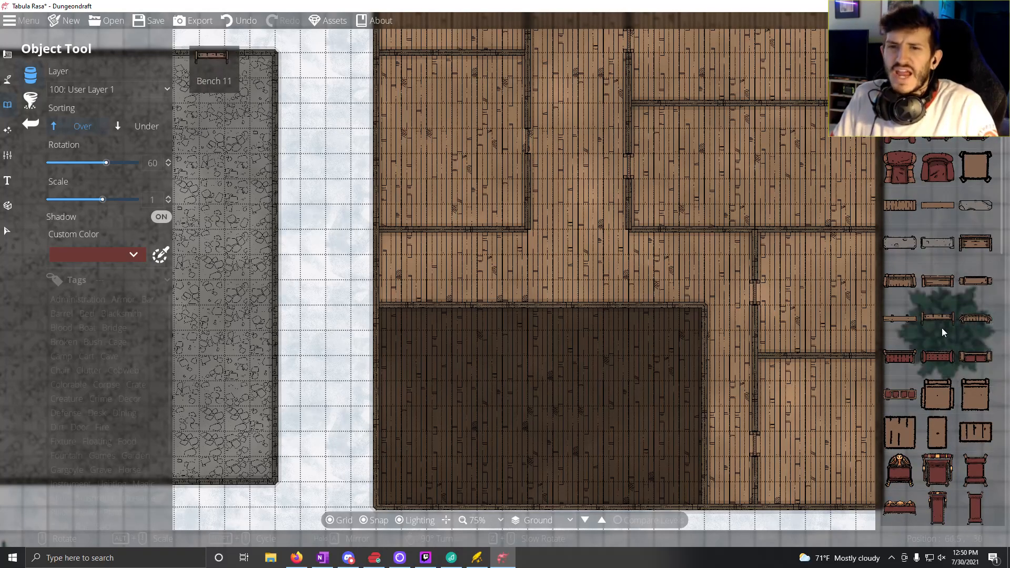
scroll(943, 331, down, 4)
scroll(943, 330, up, 4)
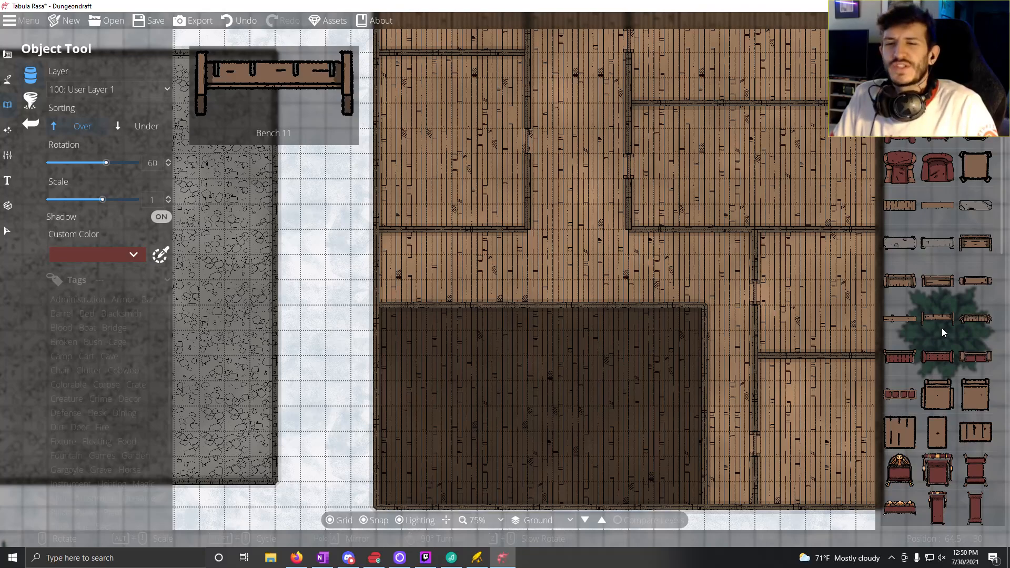
scroll(942, 328, down, 5)
scroll(942, 327, down, 10)
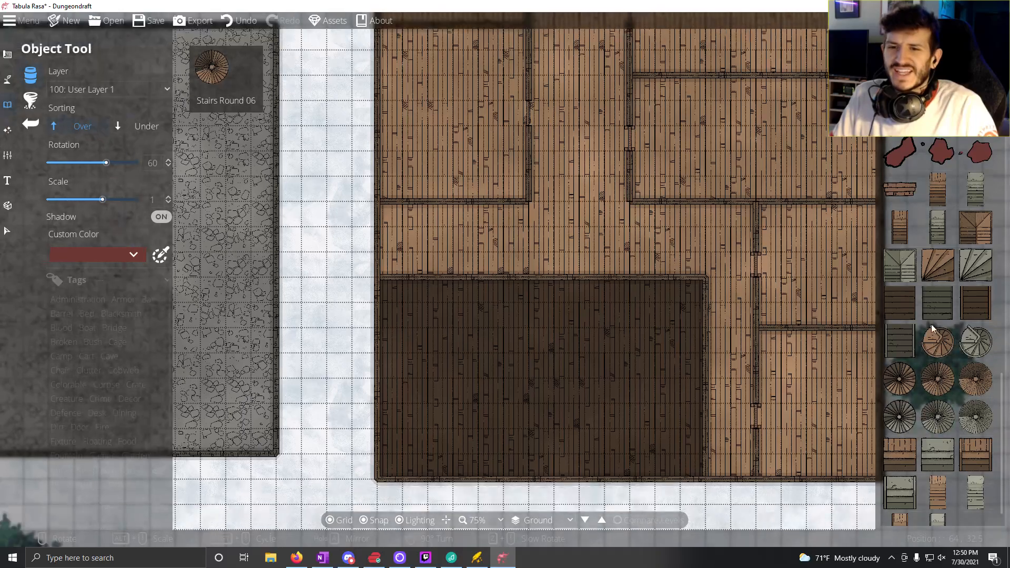
drag(931, 324, 930, 269)
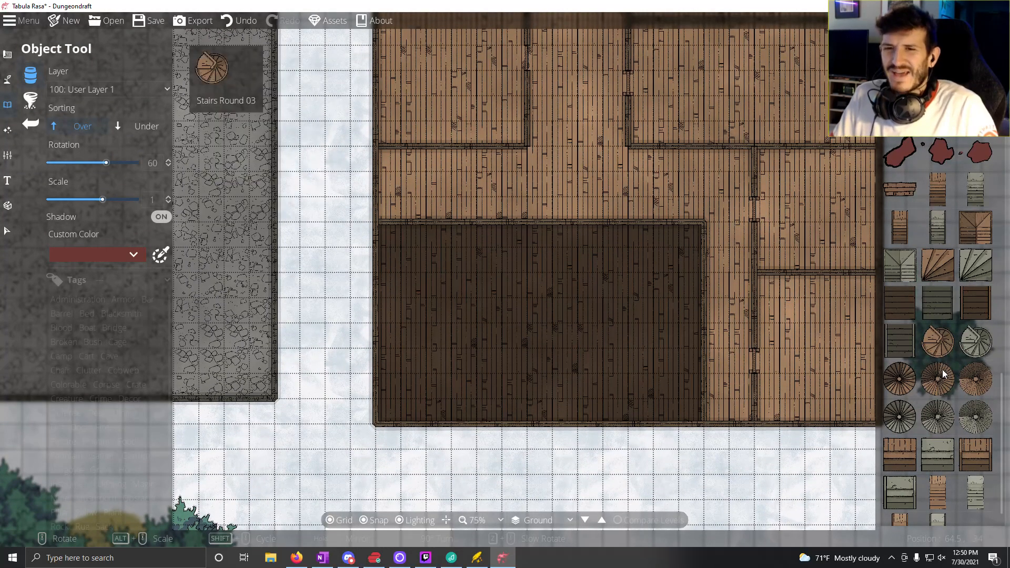
Step: Try the brown square corner stairs, rotated to -180 degrees, in the northeast corner of the dark southern room
click(974, 226)
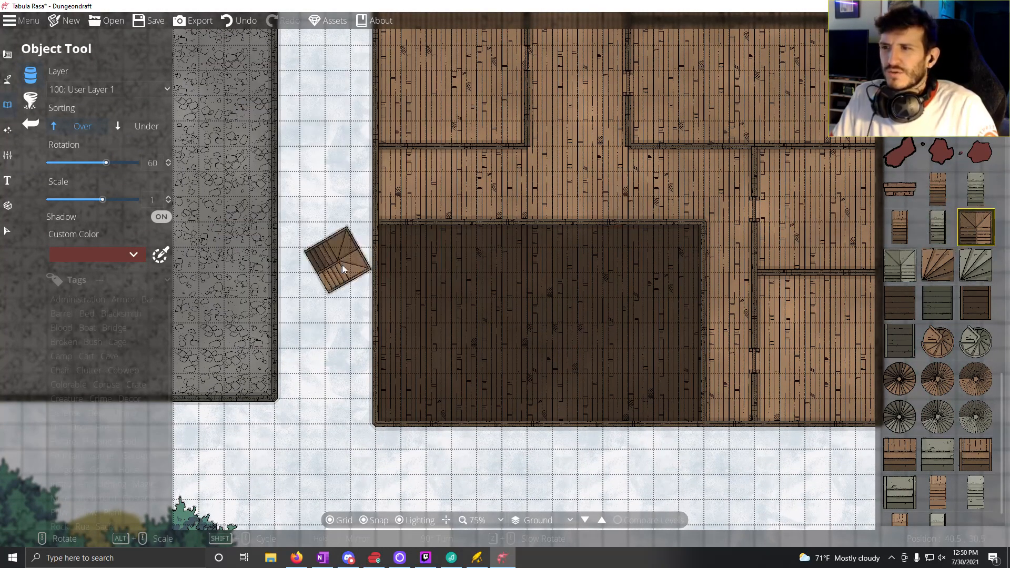
scroll(368, 271, up, 2)
scroll(440, 286, up, 6)
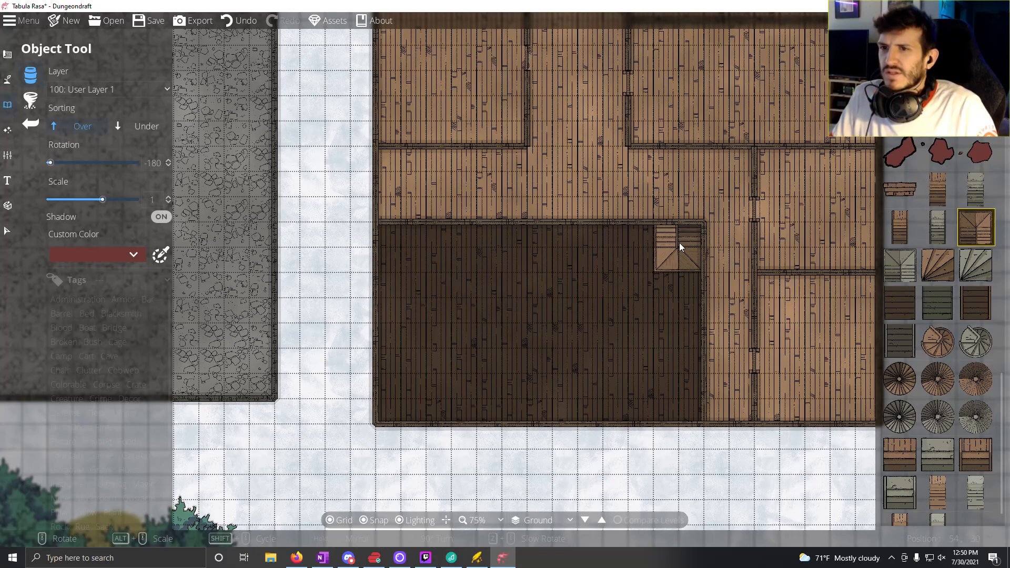
Step: Reset the object rotation to 0 and choose the narrow straight brown wooden stairs instead of the square corner stairs
scroll(680, 242, down, 9)
scroll(684, 248, down, 3)
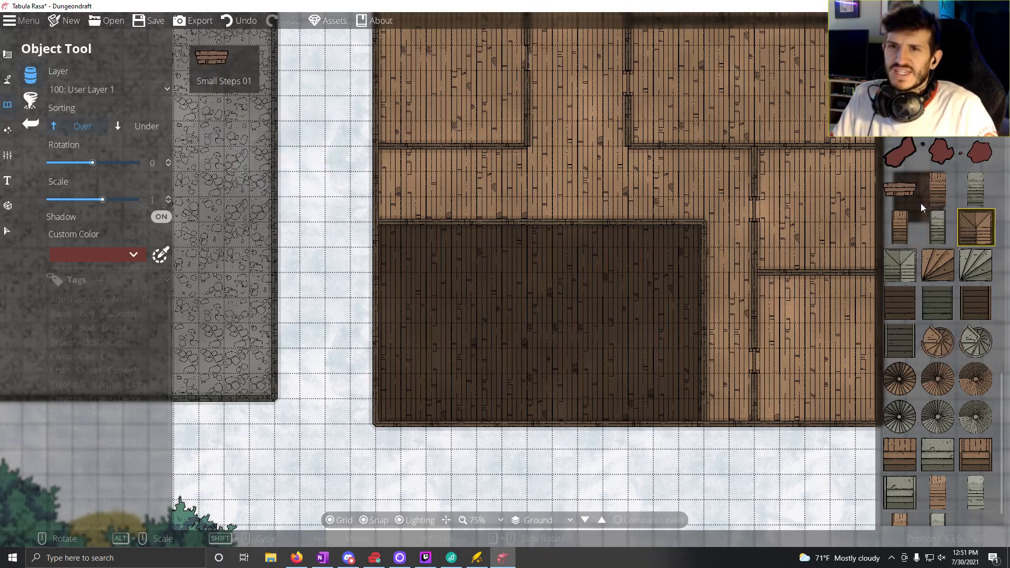
drag(957, 339, 921, 318)
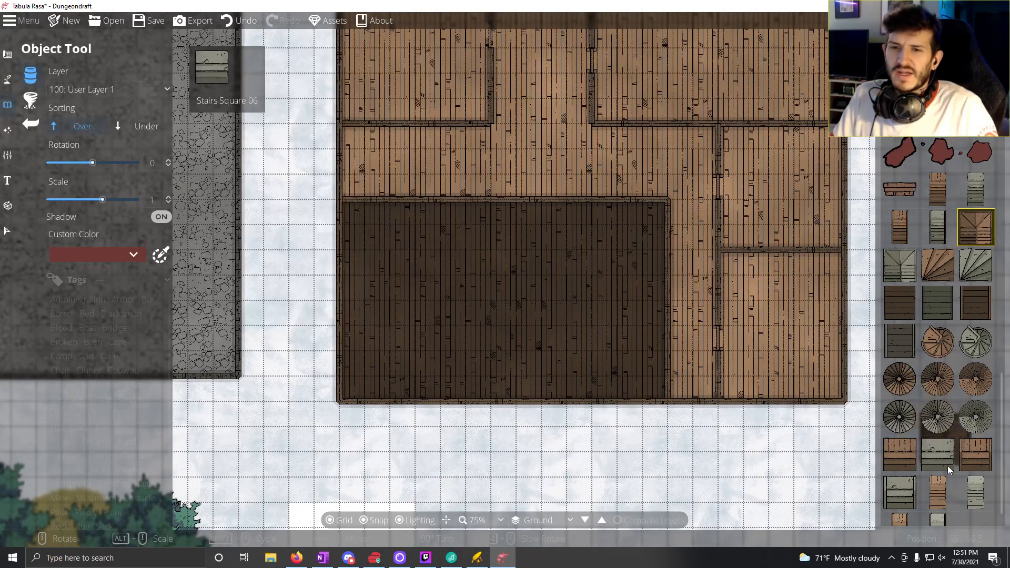
drag(933, 457, 914, 323)
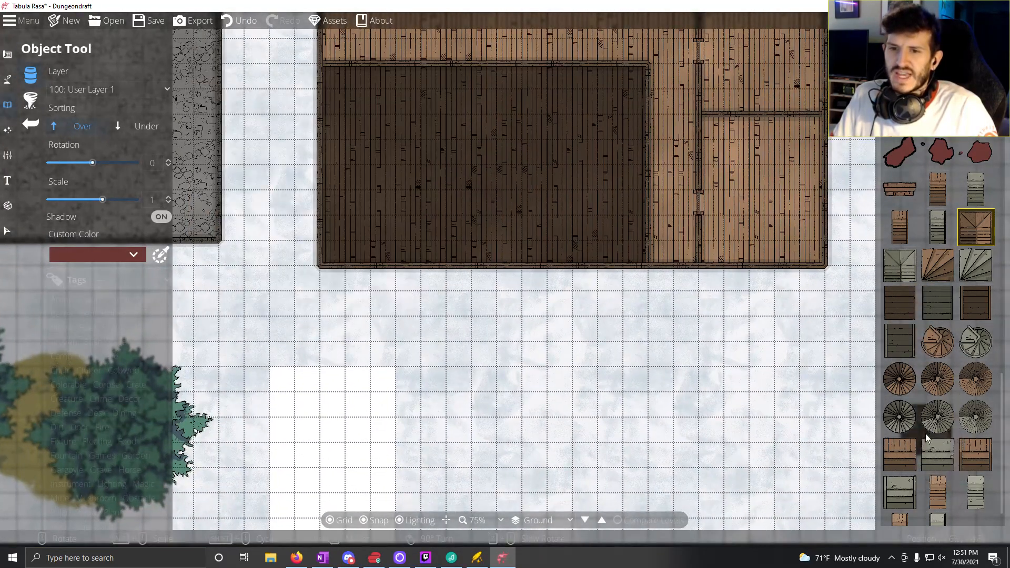
scroll(925, 437, down, 1)
click(902, 506)
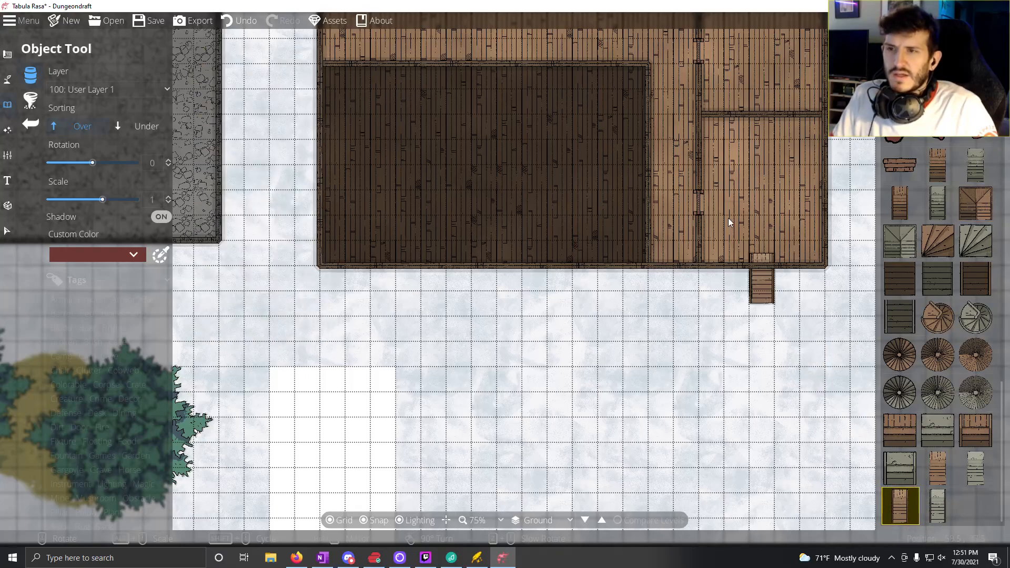
click(900, 203)
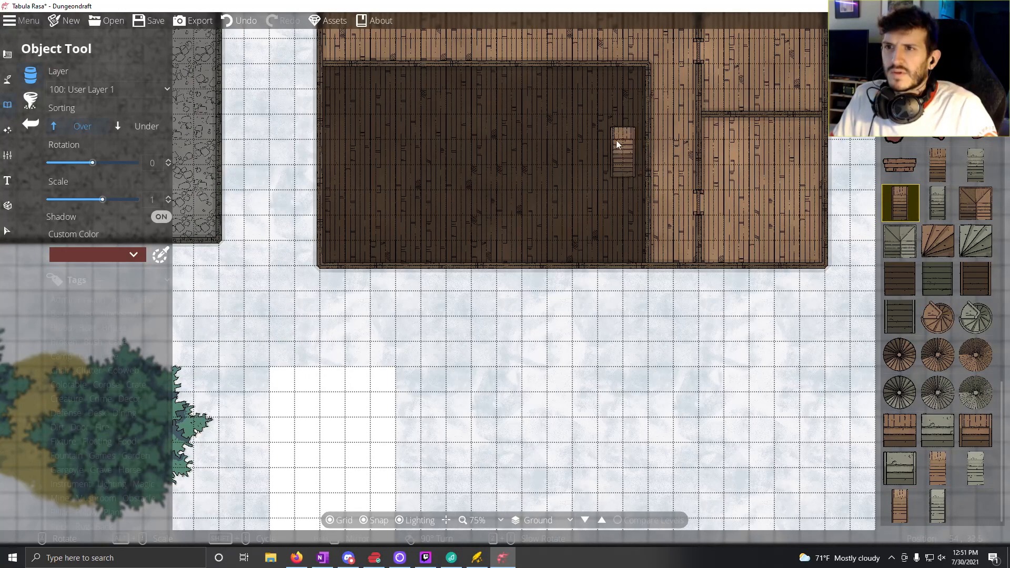
Step: Check the straight stairs' fit in the western building's southern rooms and set their scale to 2
drag(418, 147, 608, 234)
drag(329, 239, 919, 228)
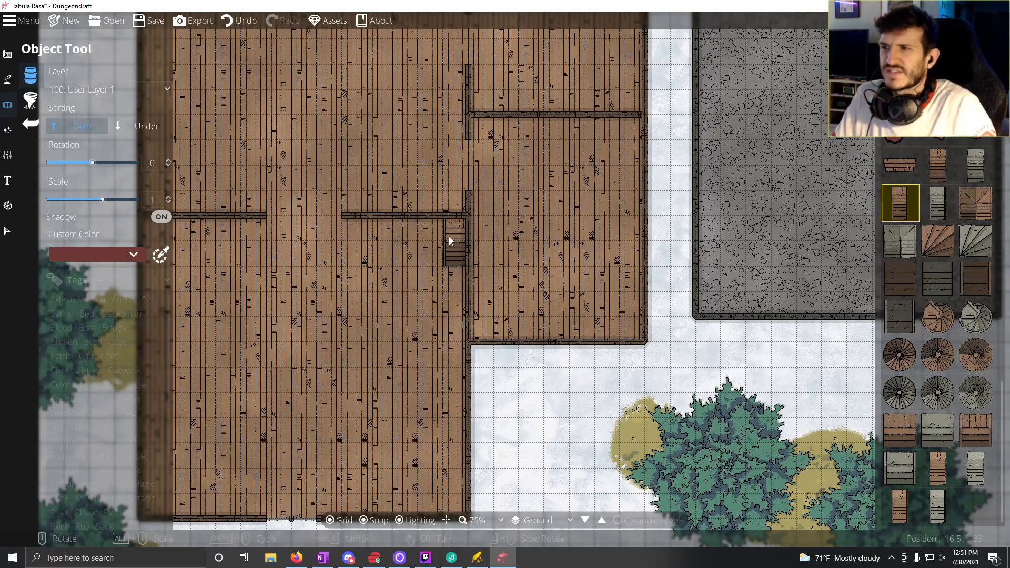
drag(450, 236, 614, 251)
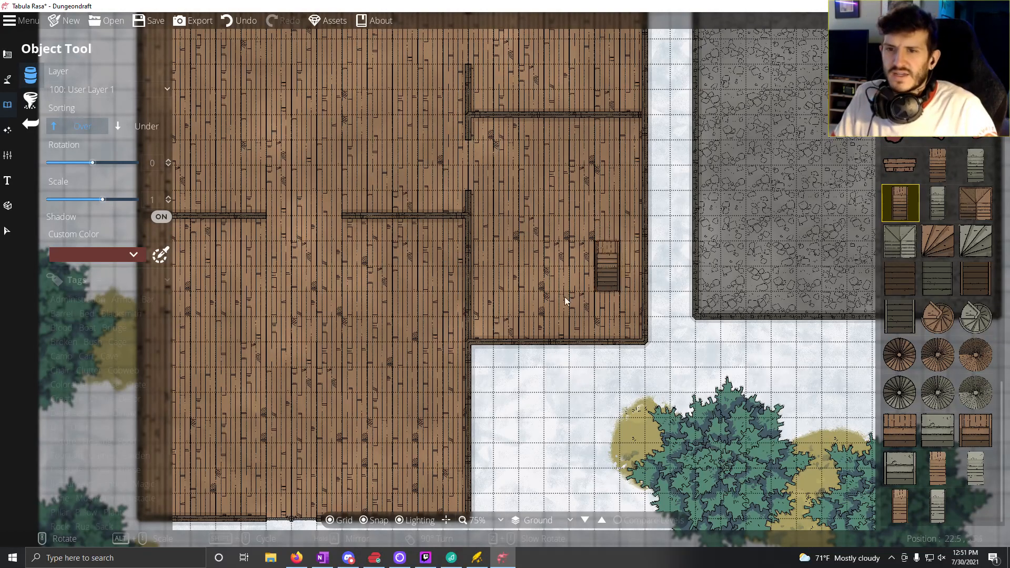
drag(564, 297, 457, 327)
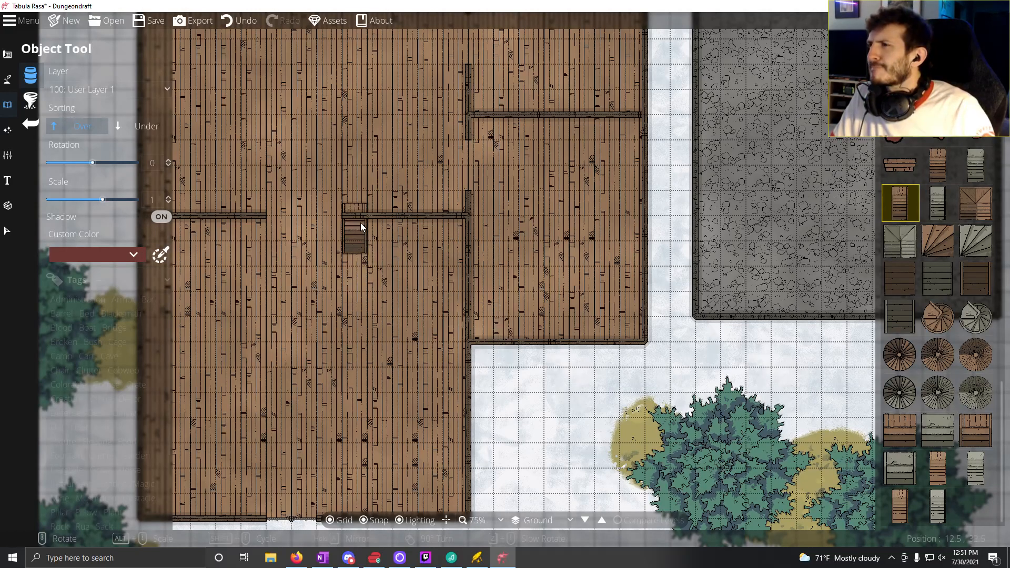
click(168, 198)
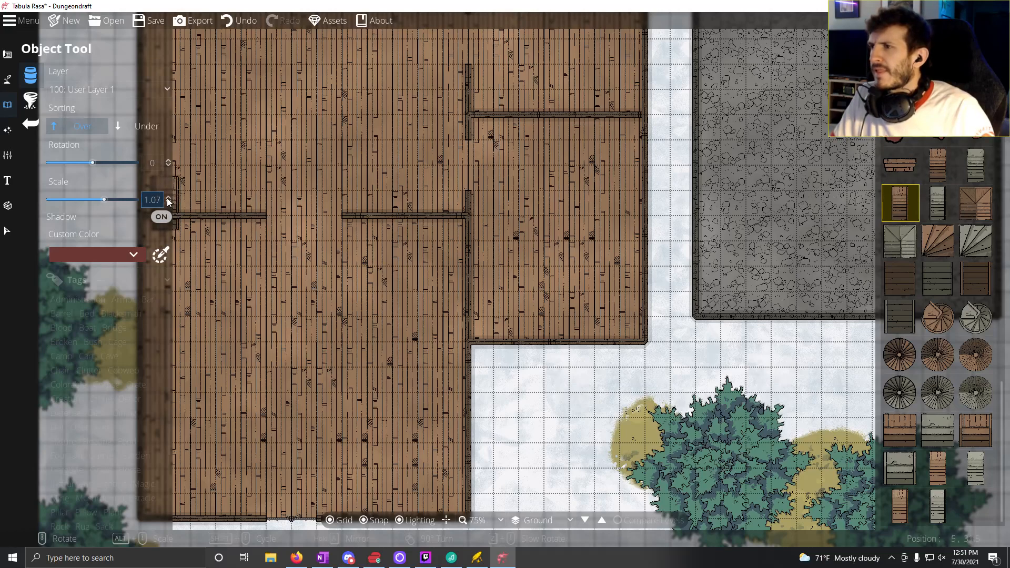
click(168, 199)
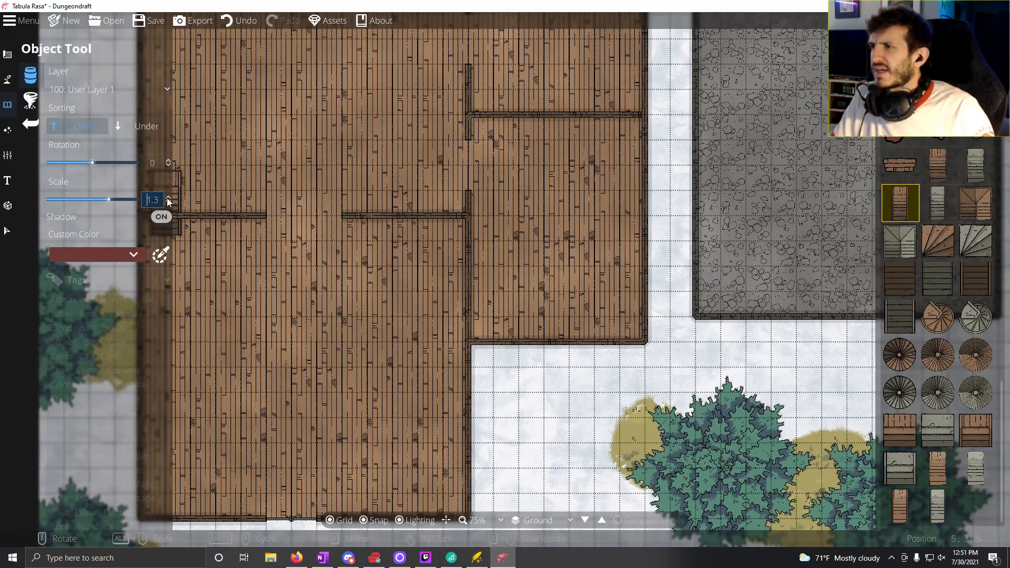
click(168, 198)
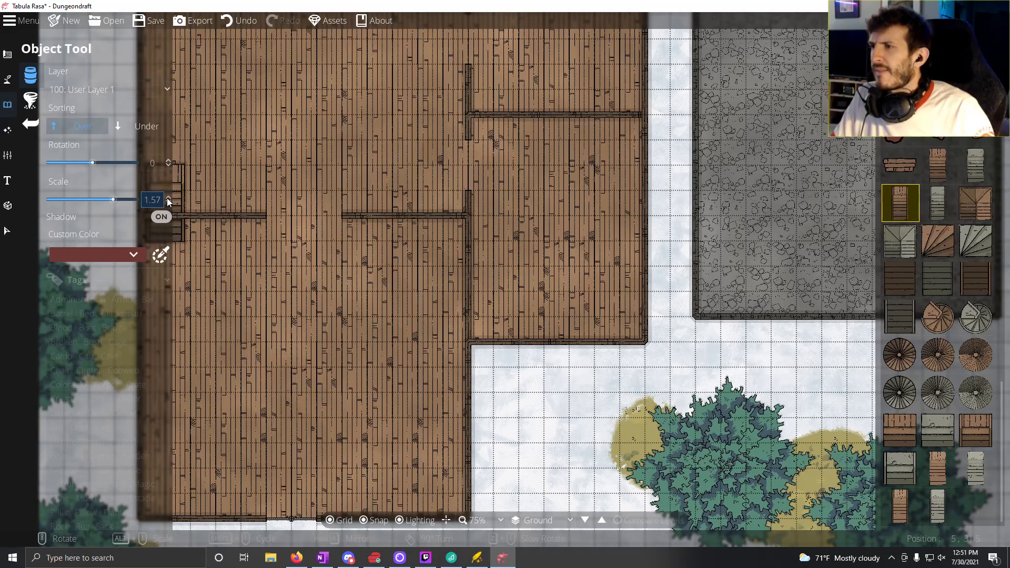
click(167, 199)
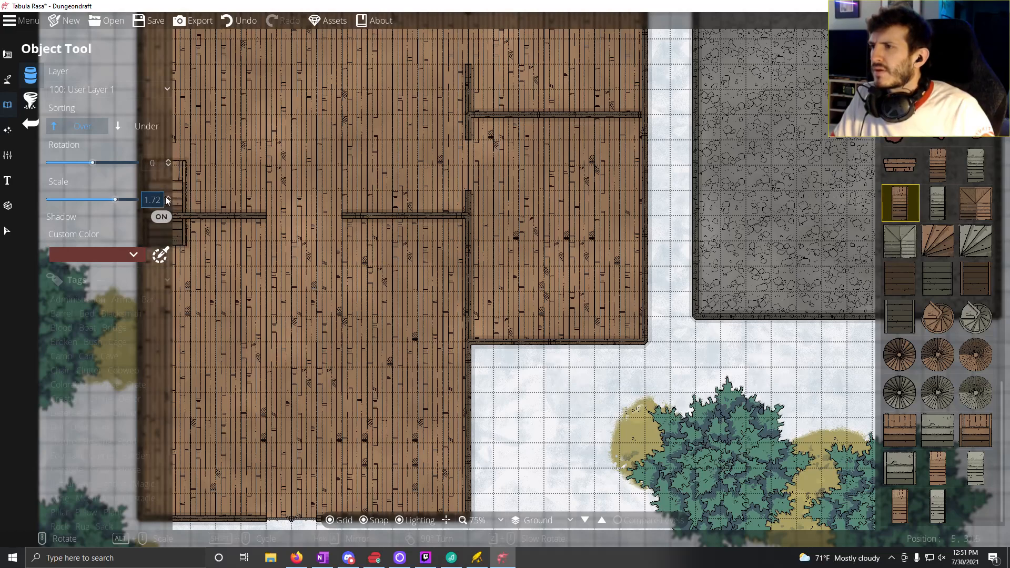
click(168, 198)
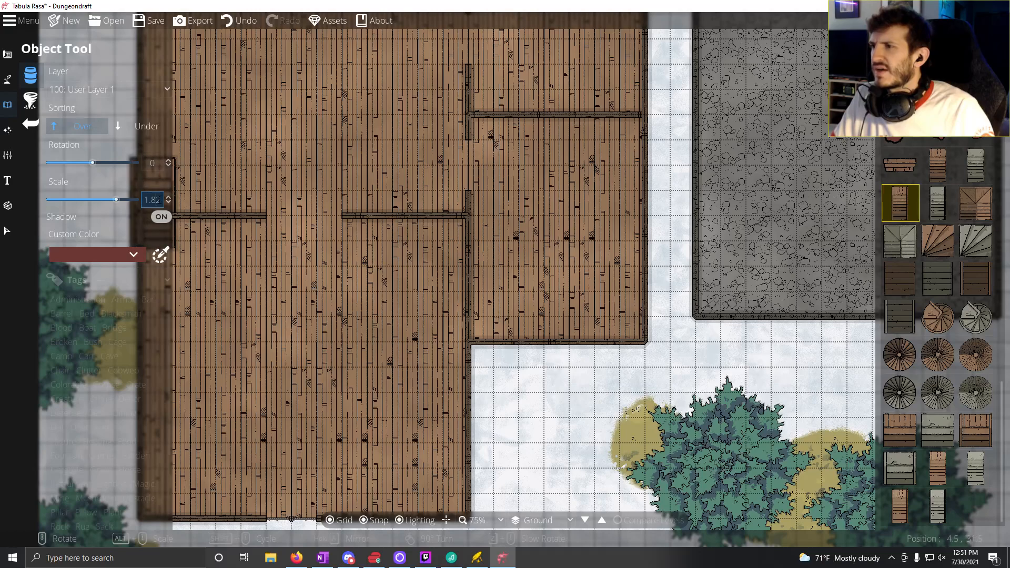
double_click(158, 200)
text(2)
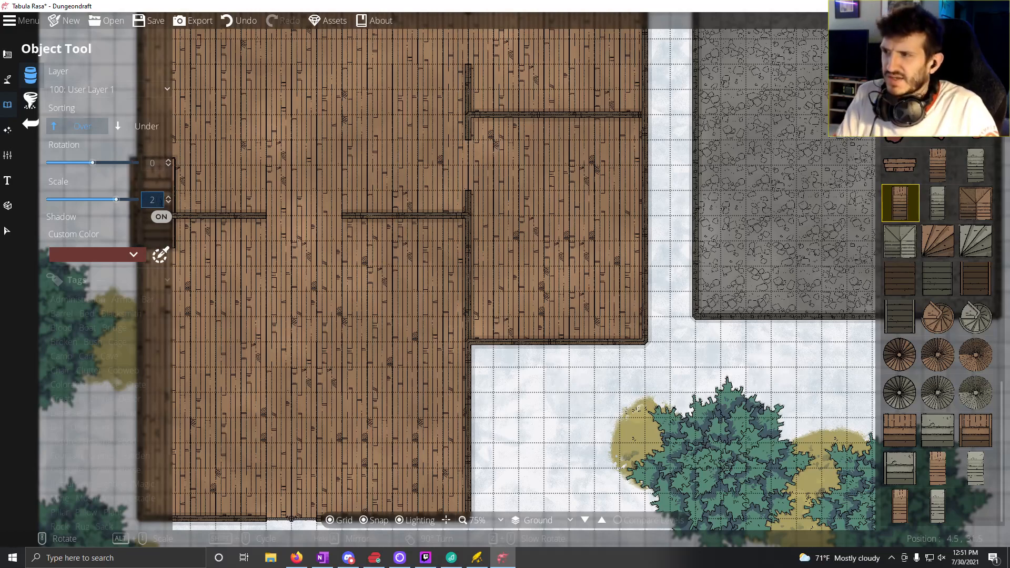
key(Return)
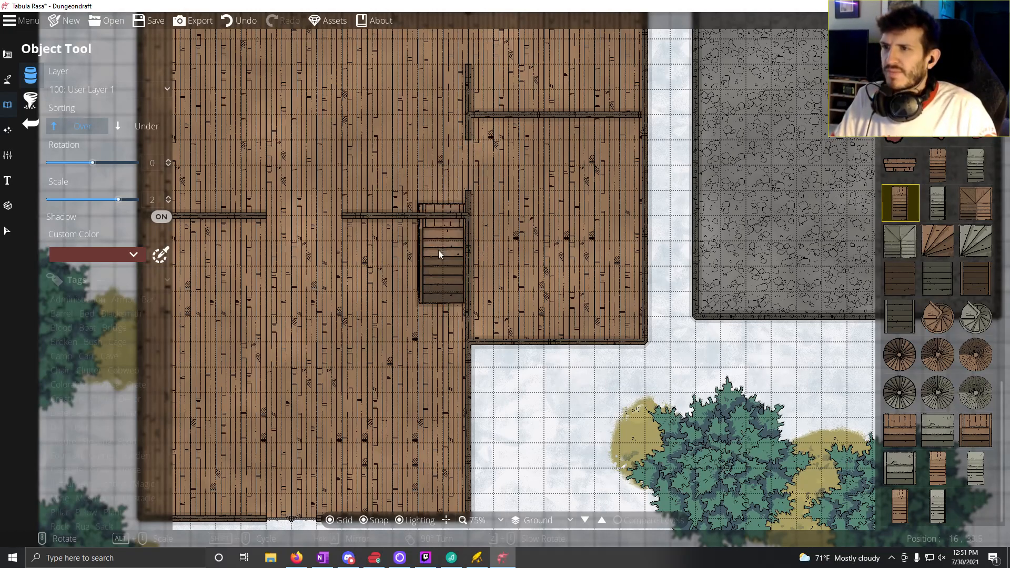
Step: Place straight stairs in the northeast and northwest corners of the western building's large southern room, against the partition walls
click(438, 273)
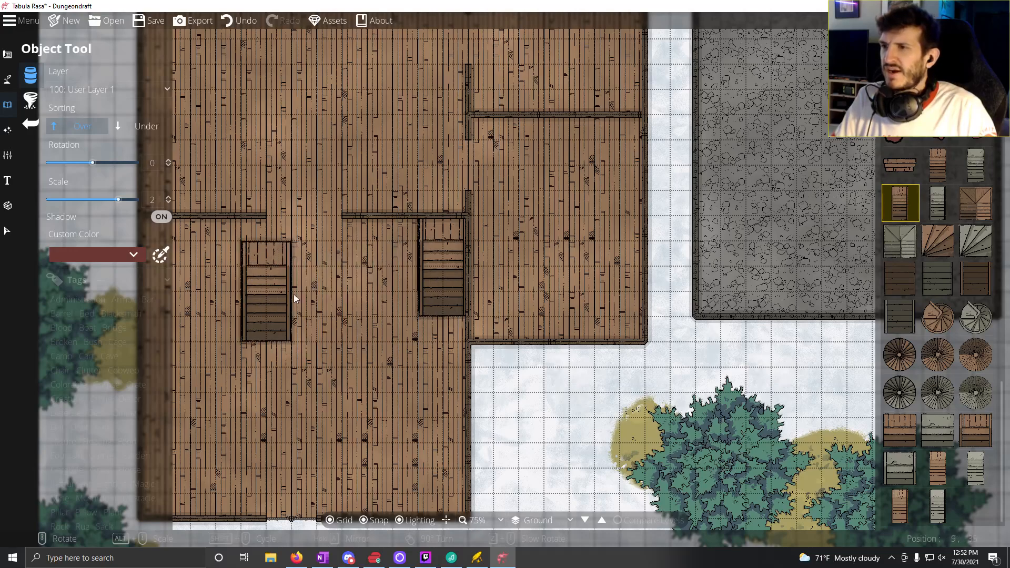
key(a)
click(257, 270)
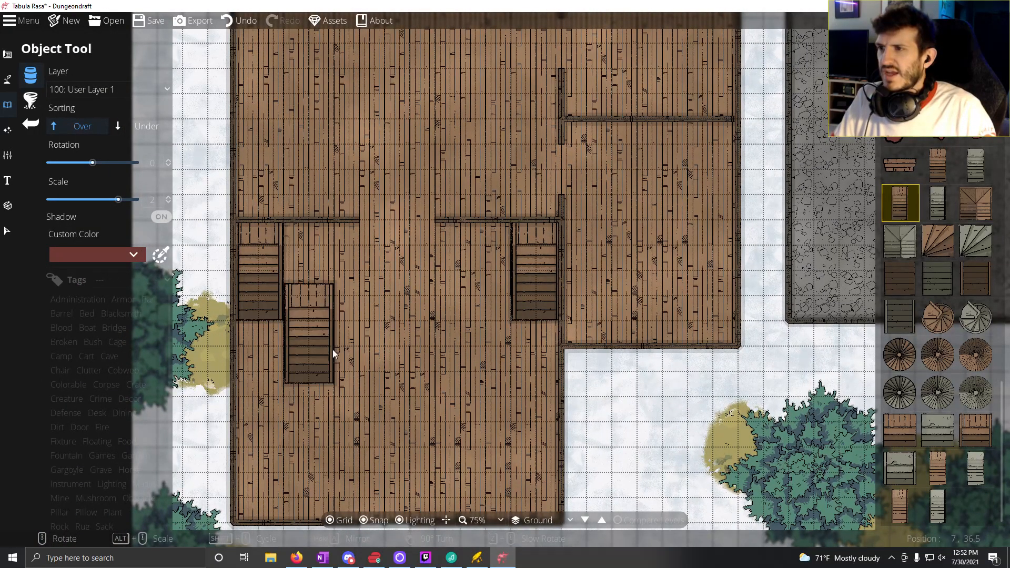
Step: Place the same double-size stairs in the northeast and northwest corners of the eastern building's dark southern room
drag(393, 359, 0, 316)
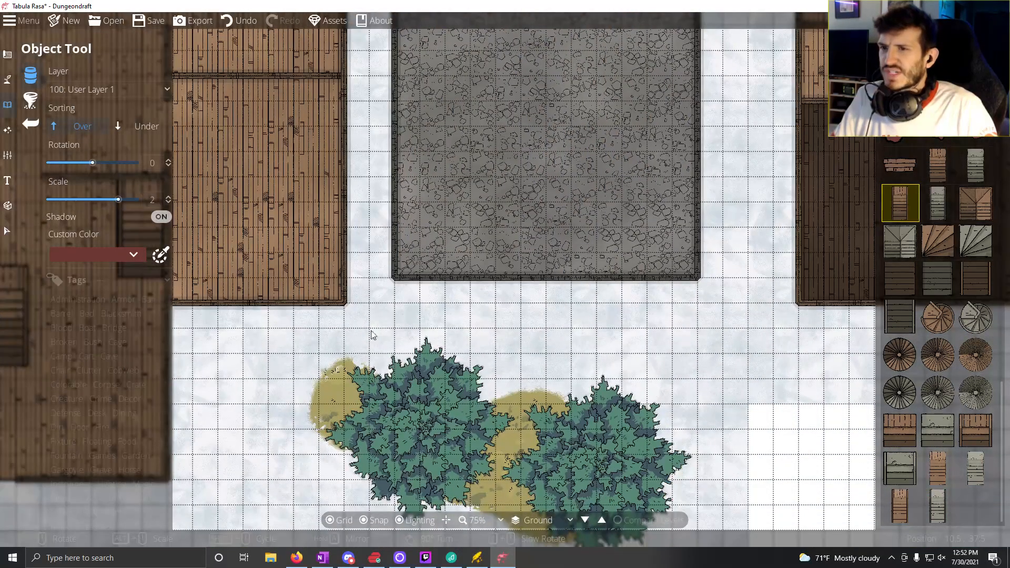
drag(809, 239, 540, 300)
drag(798, 223, 769, 224)
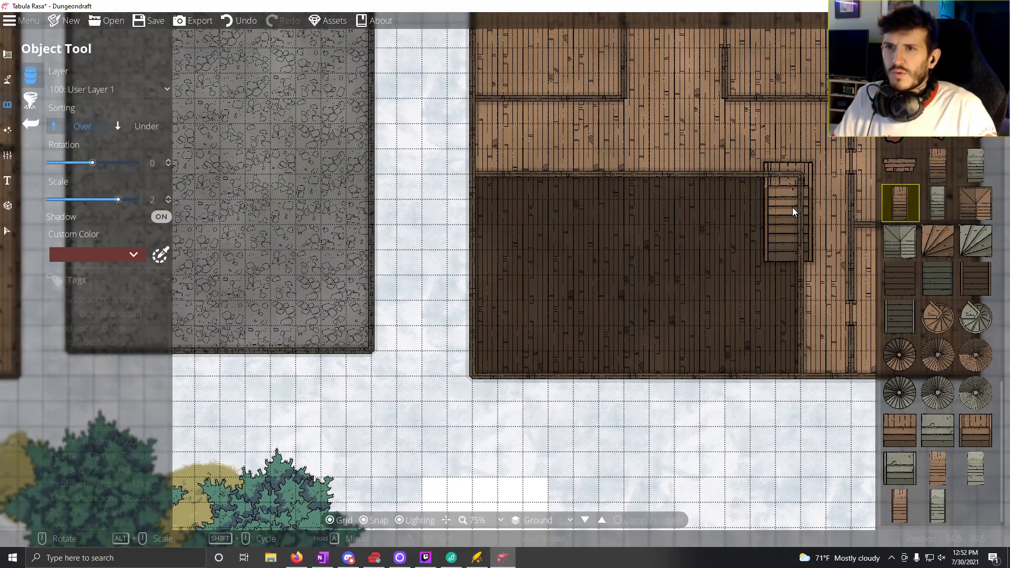
click(778, 230)
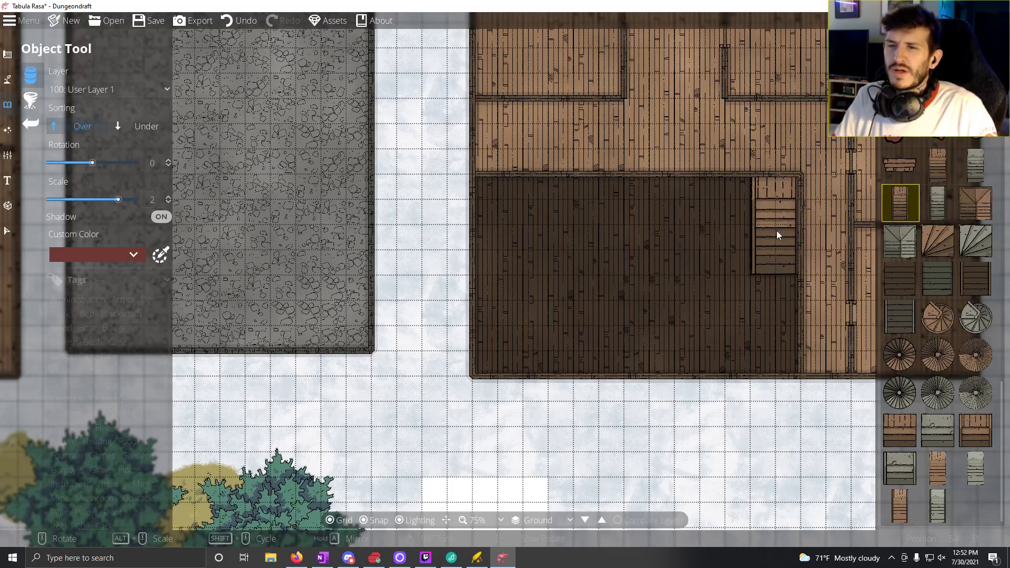
click(503, 226)
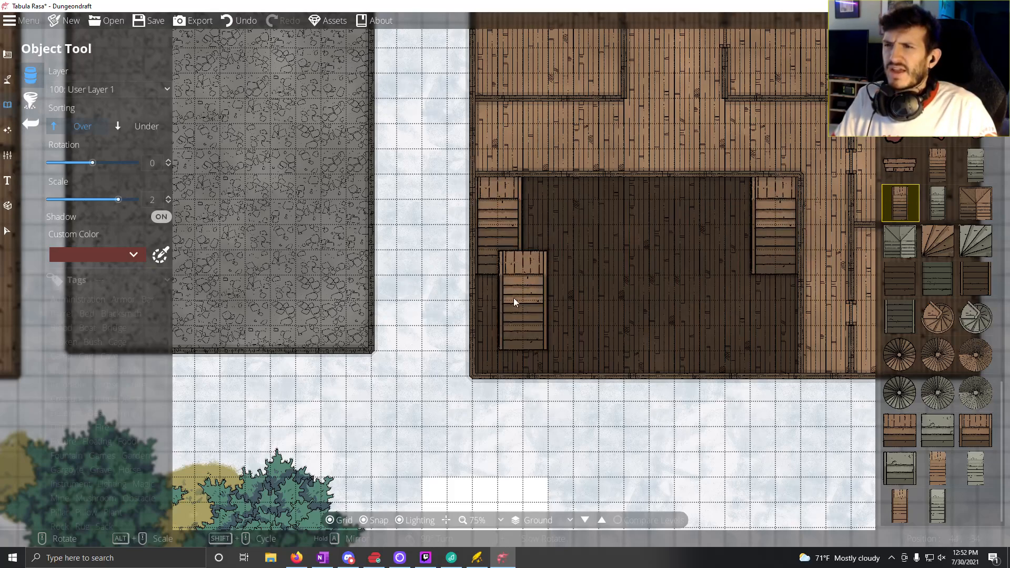
Step: Edit the dark room's north wall so its west end stops at the inner side of the western stairs
click(7, 54)
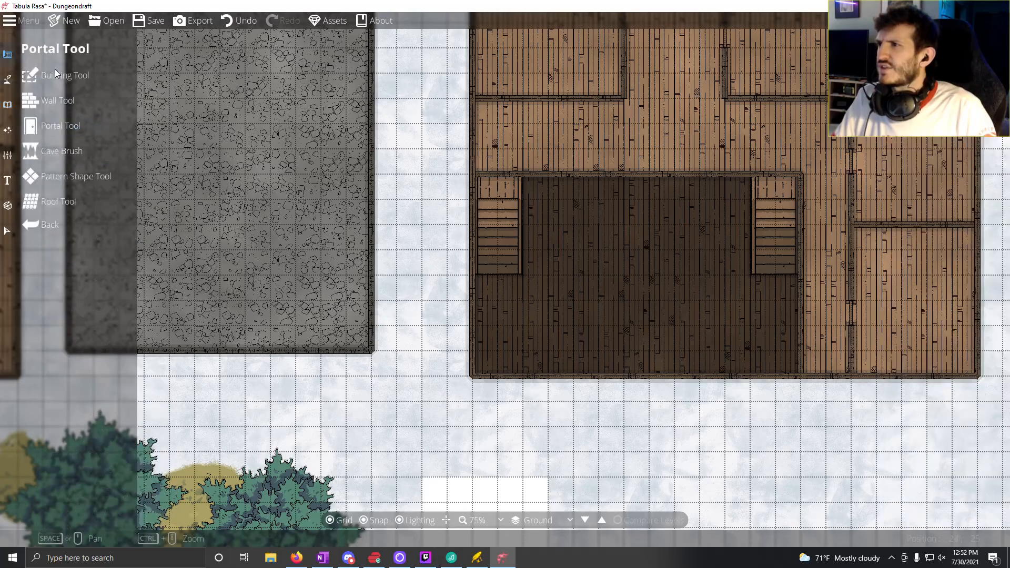
click(74, 99)
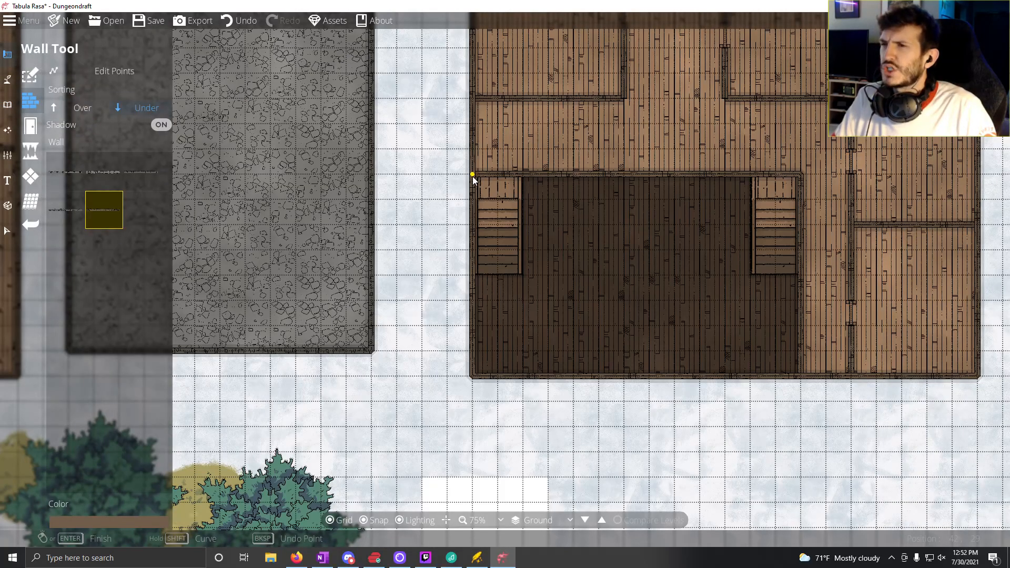
click(132, 72)
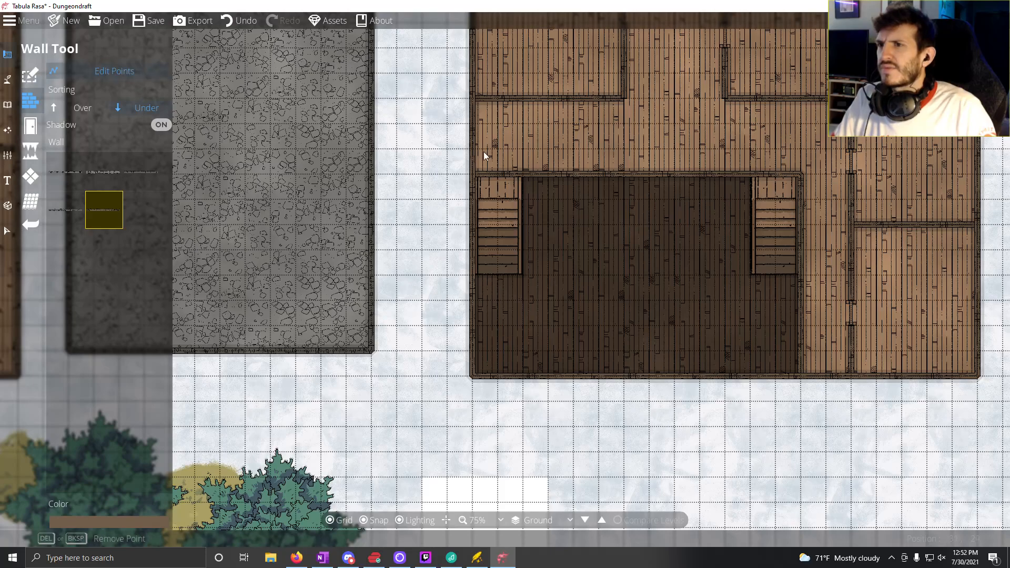
click(481, 172)
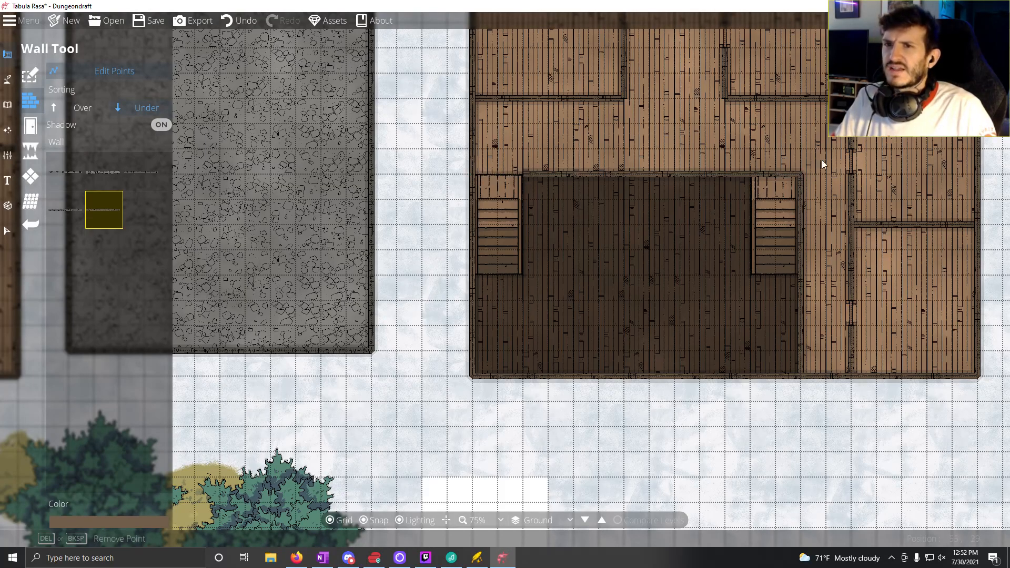
Step: Remove the dark room's east wall segment and pull the north wall's east end back to the inner side of the eastern stairs
mouse_move(801, 174)
mouse_down()
mouse_move(759, 175)
mouse_move(796, 178)
mouse_up()
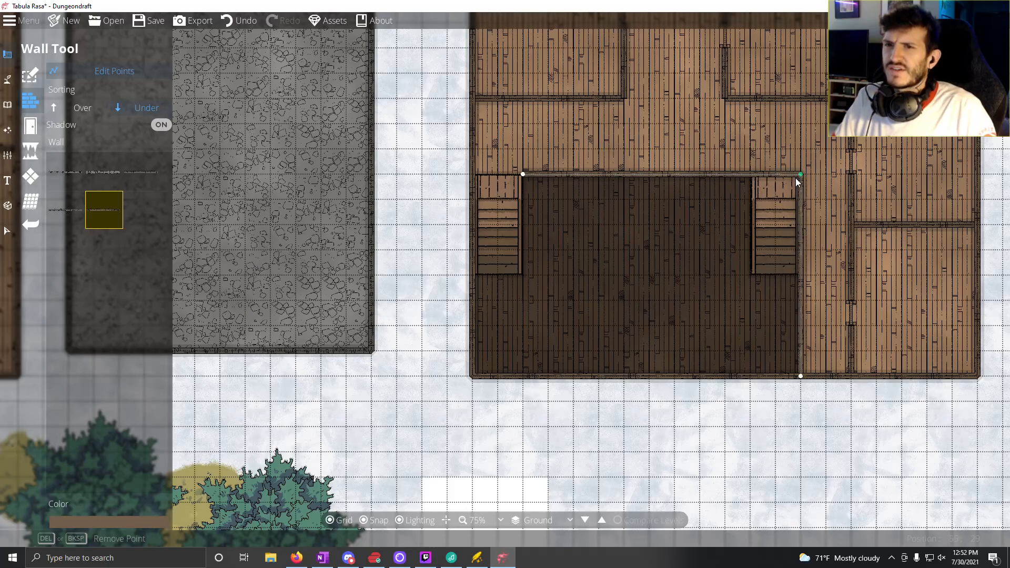
click(800, 376)
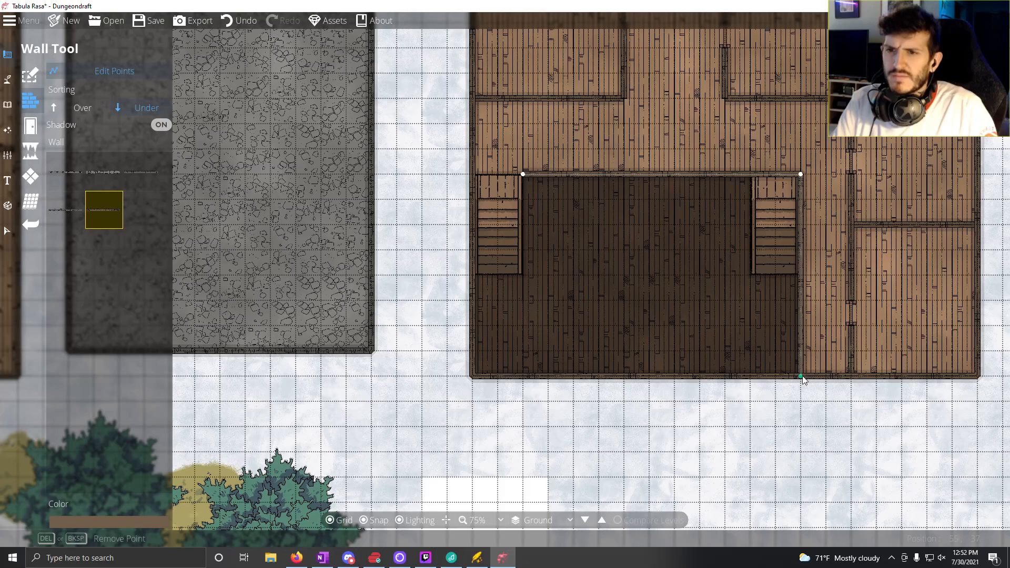
key(Delete)
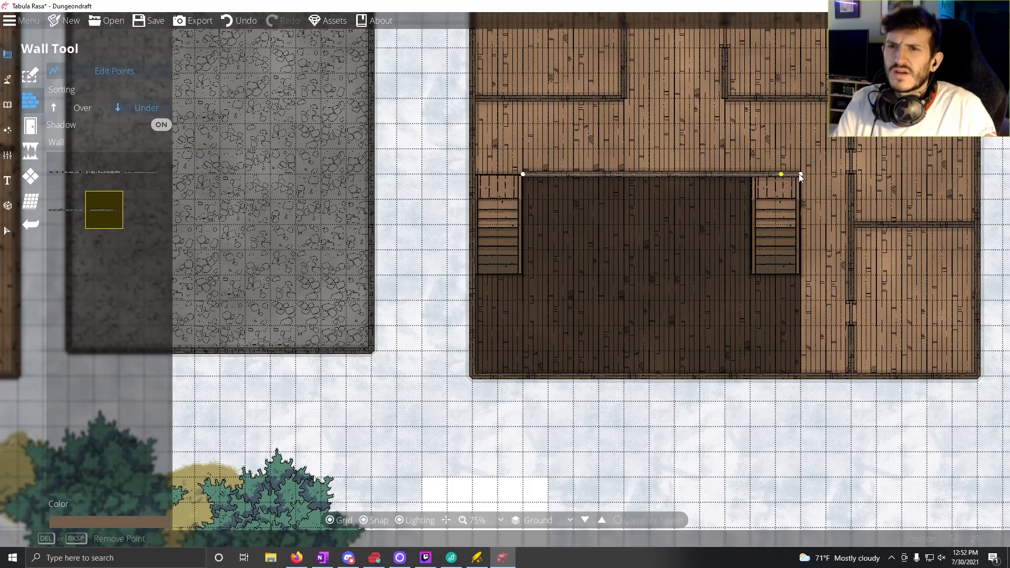
drag(799, 175, 754, 167)
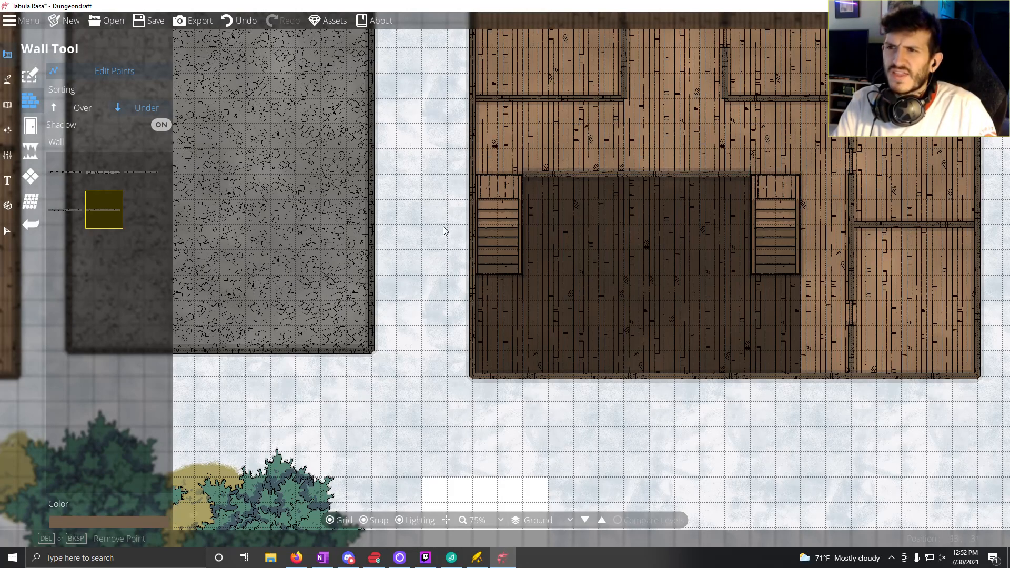
Step: Draw a new wall along the dark room's east side, from its northeast corner down to the building's south wall
click(129, 69)
click(799, 175)
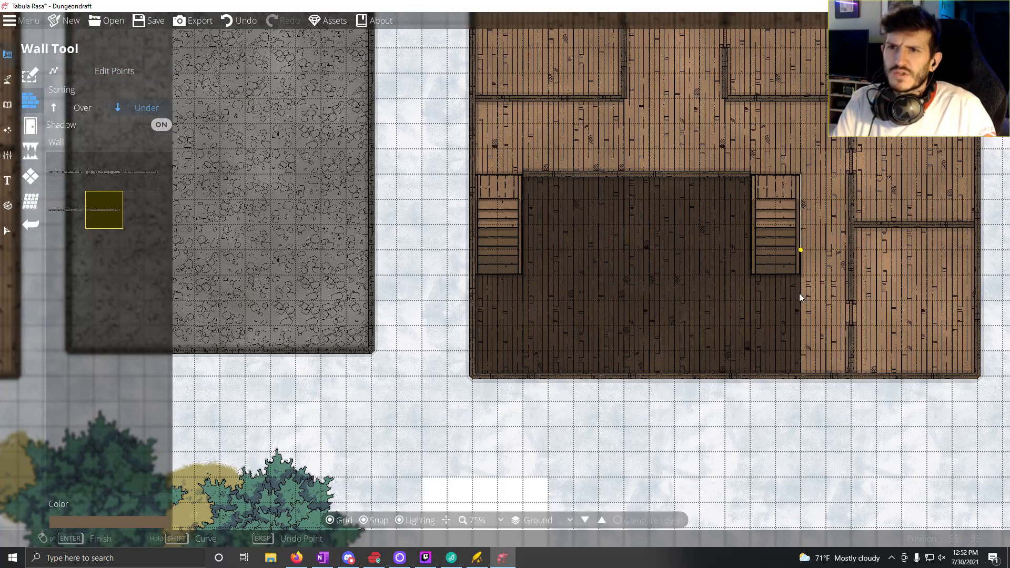
double_click(799, 377)
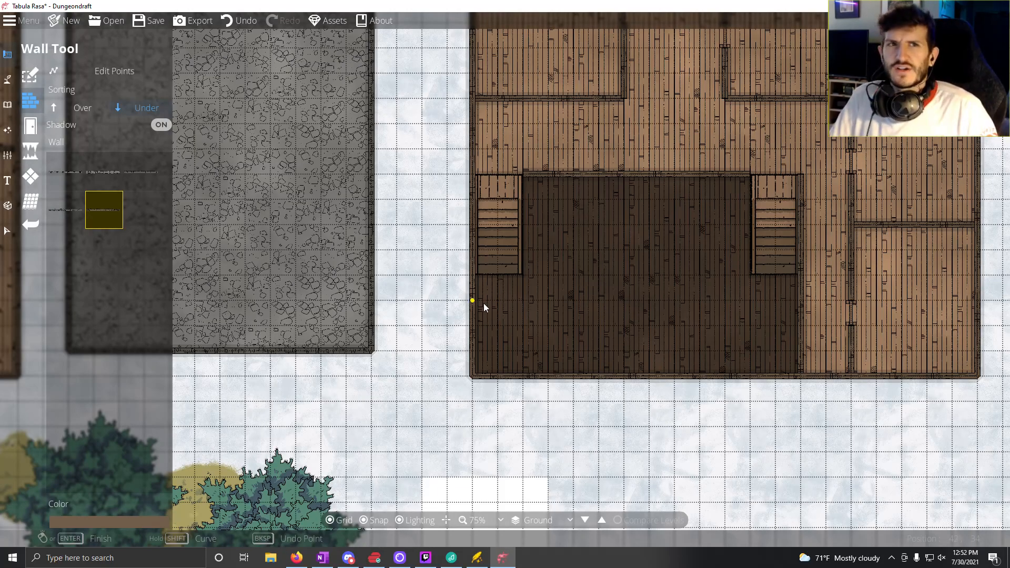
drag(484, 303, 800, 333)
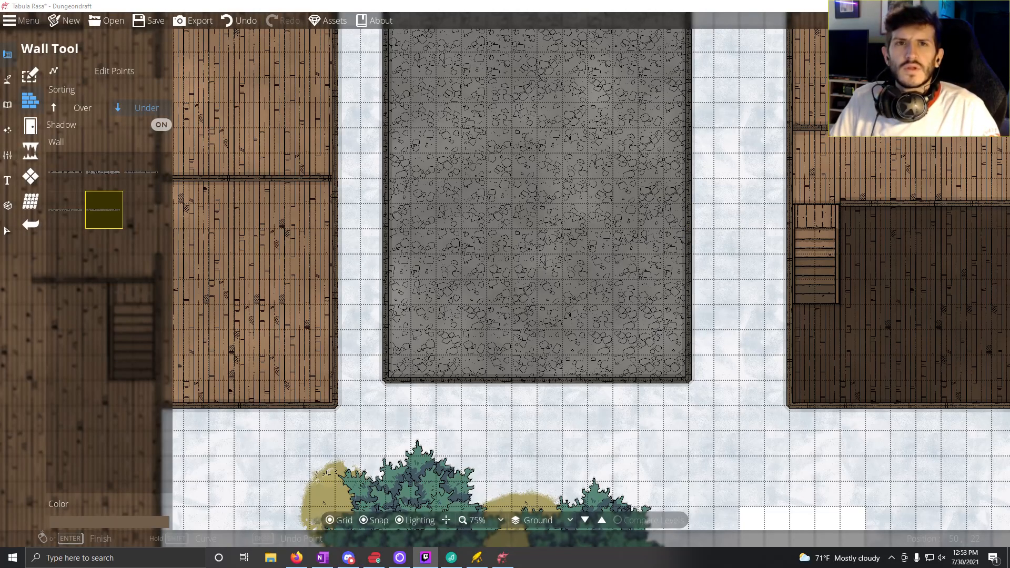
click(618, 4)
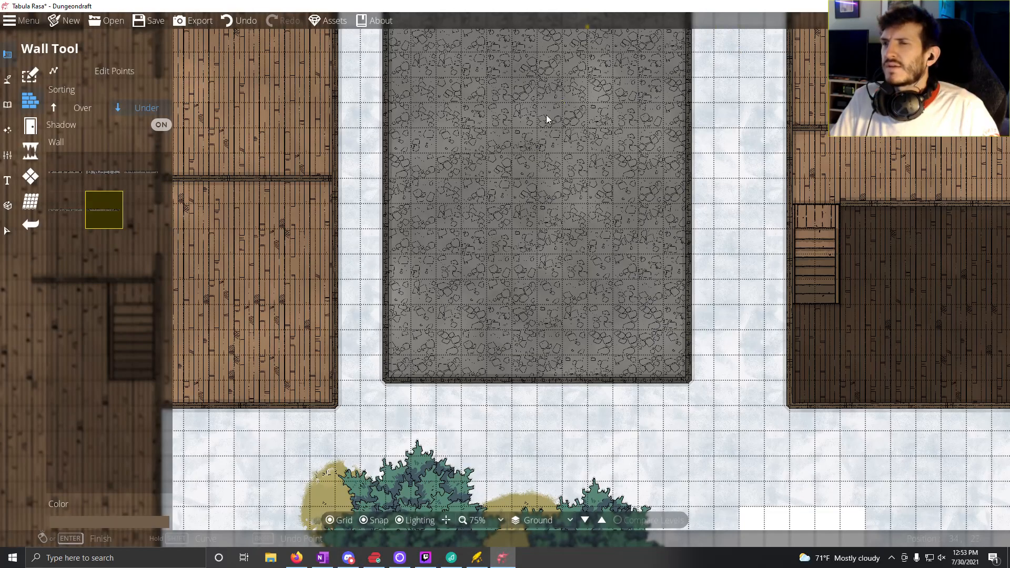
drag(396, 396, 728, 323)
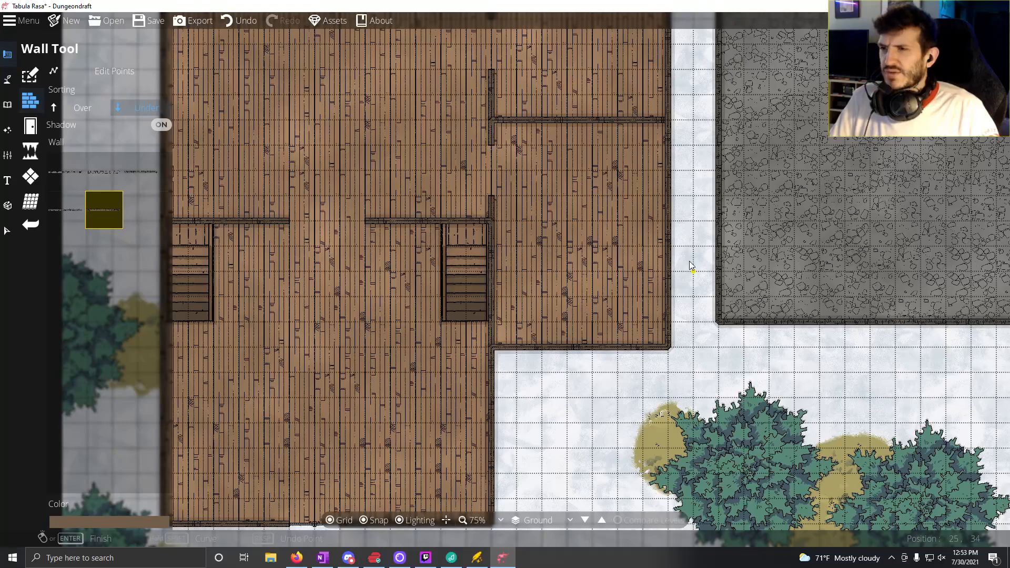
drag(687, 263, 153, 412)
scroll(311, 356, down, 3)
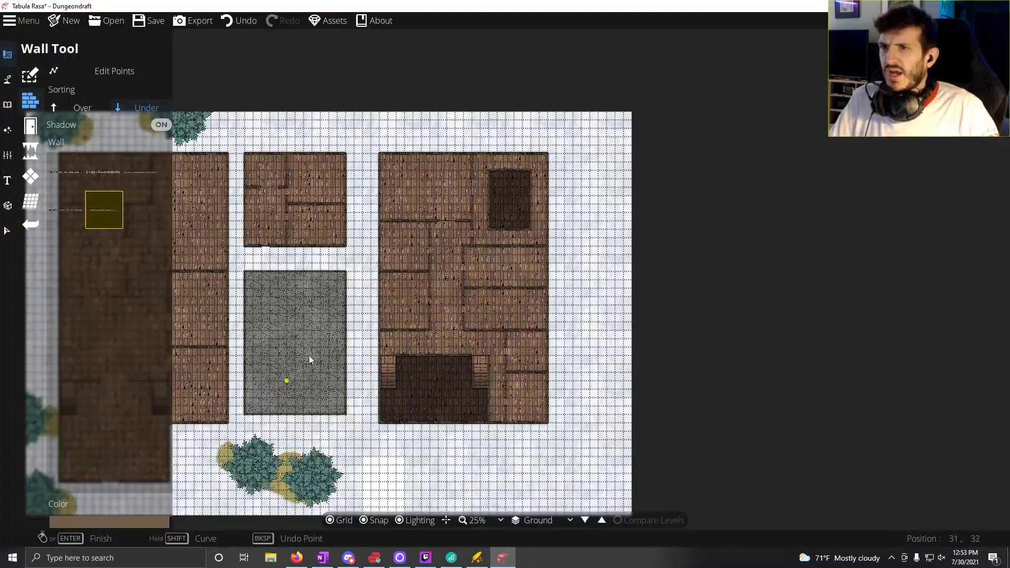
scroll(361, 298, up, 2)
drag(524, 401, 545, 409)
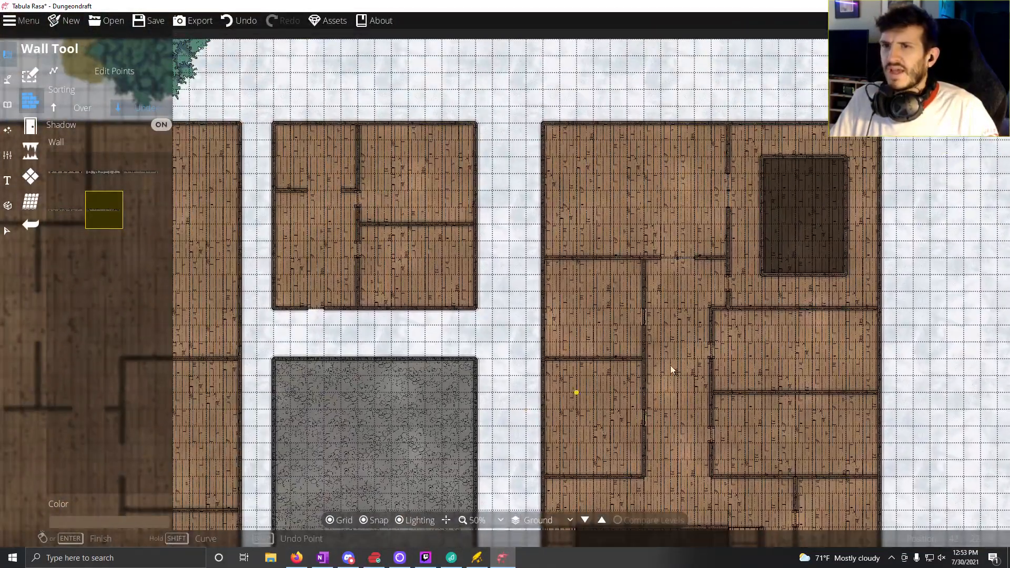
drag(383, 222, 469, 237)
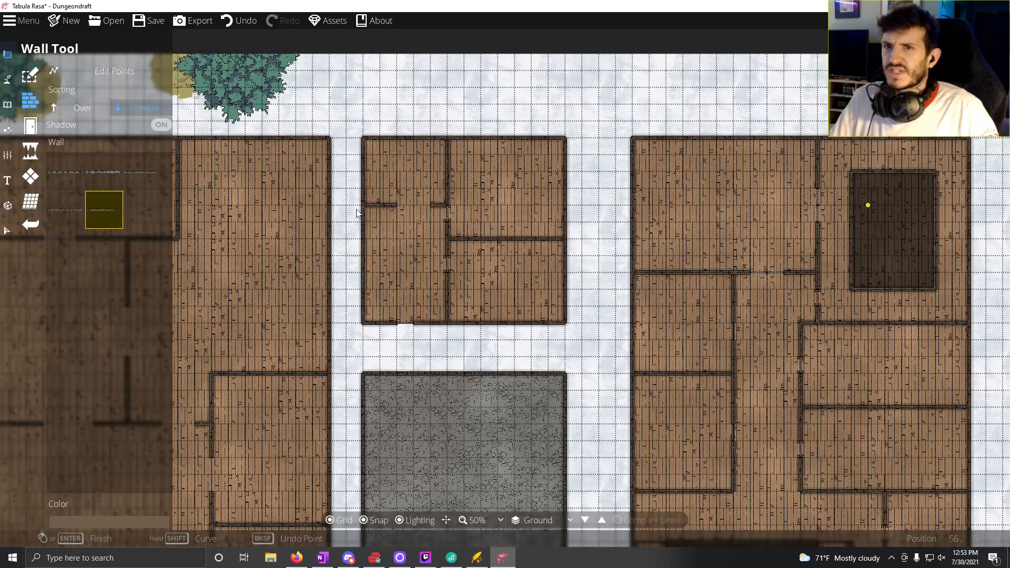
click(8, 109)
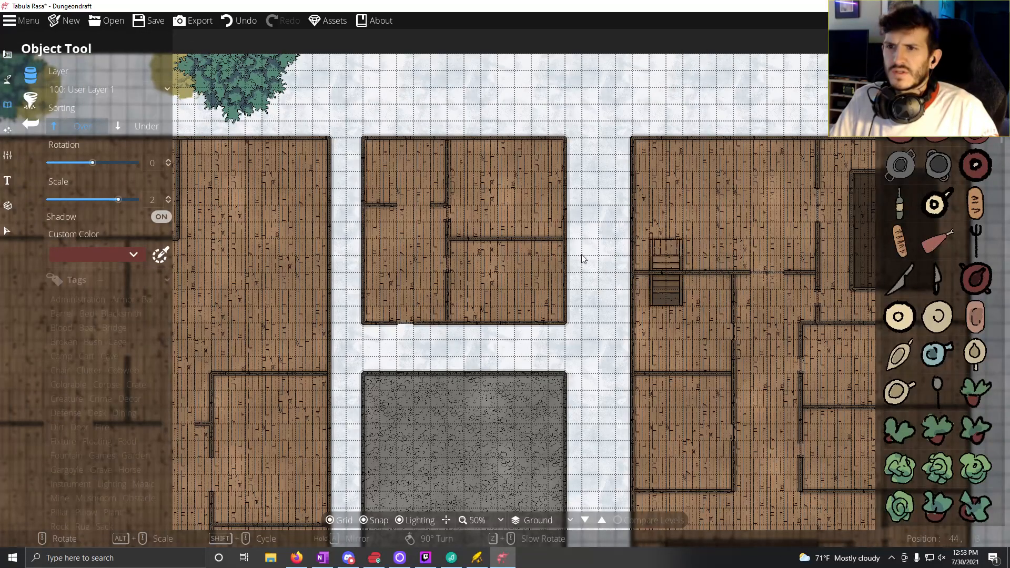
drag(506, 213, 456, 227)
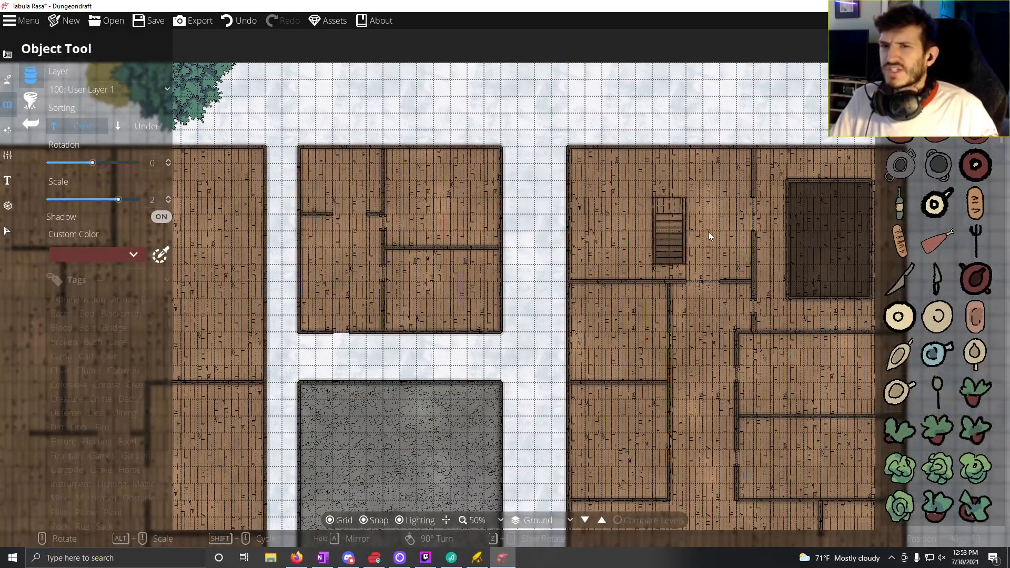
scroll(229, 178, down, 2)
scroll(227, 180, up, 8)
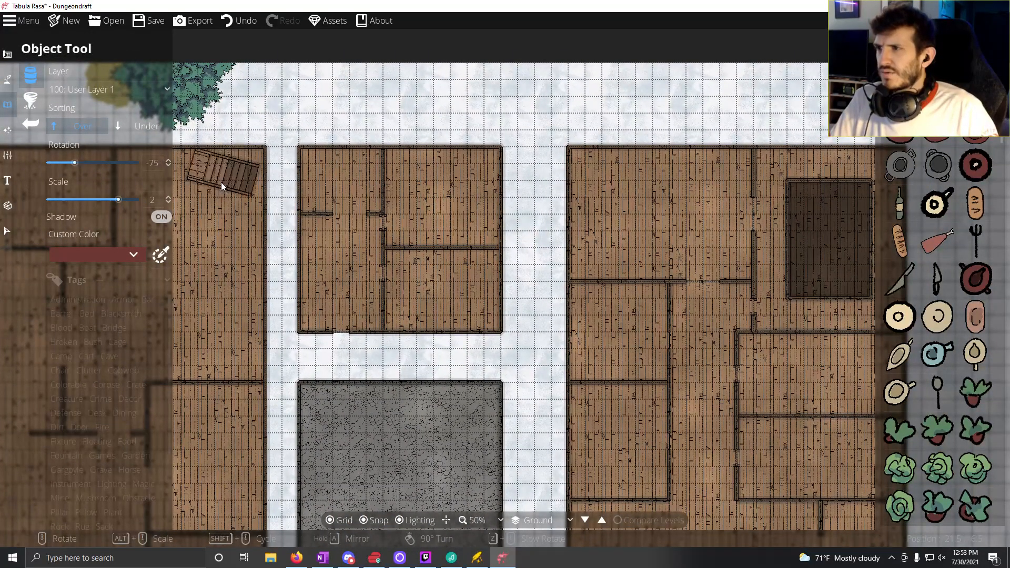
drag(196, 171, 265, 178)
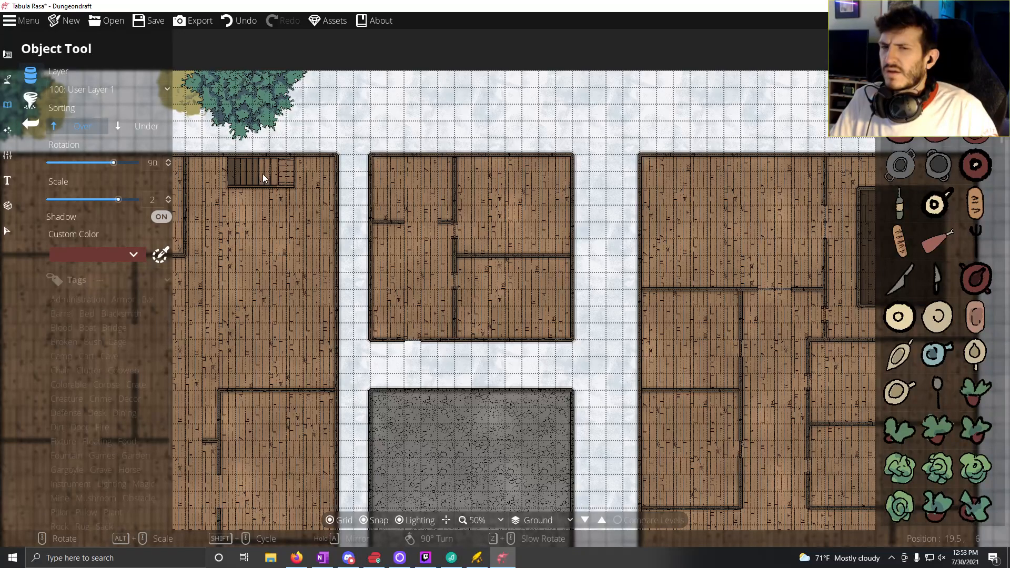
drag(261, 173, 221, 188)
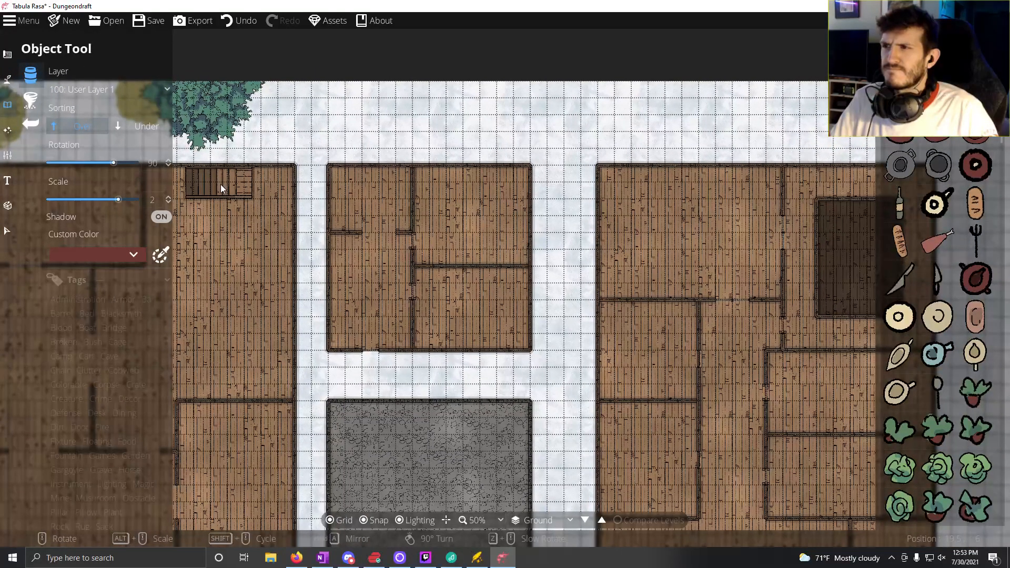
drag(339, 262, 293, 274)
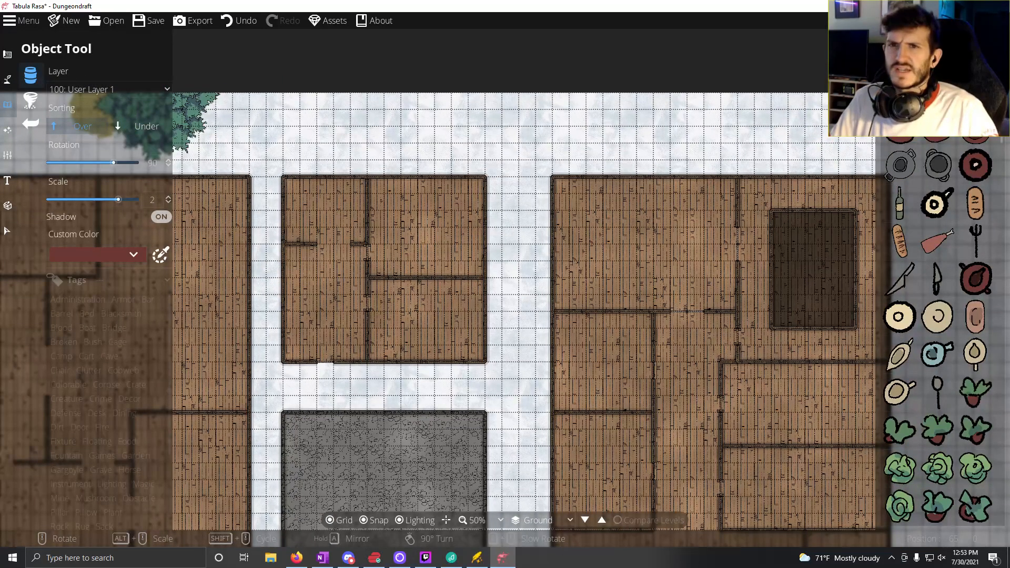
Step: Choose the wooden Stairs Round 03 asset as the object to place
scroll(938, 336, down, 5)
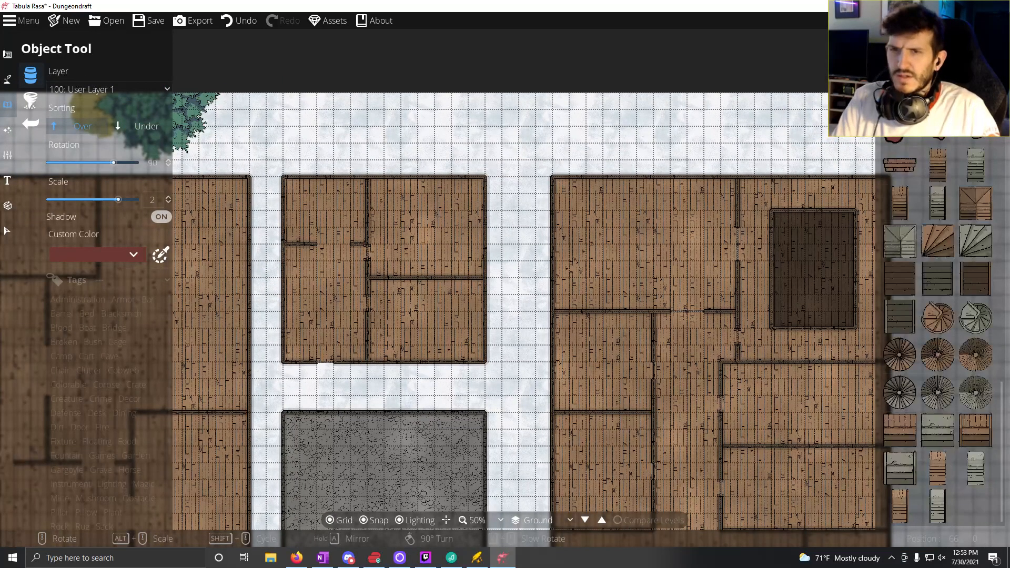
click(941, 354)
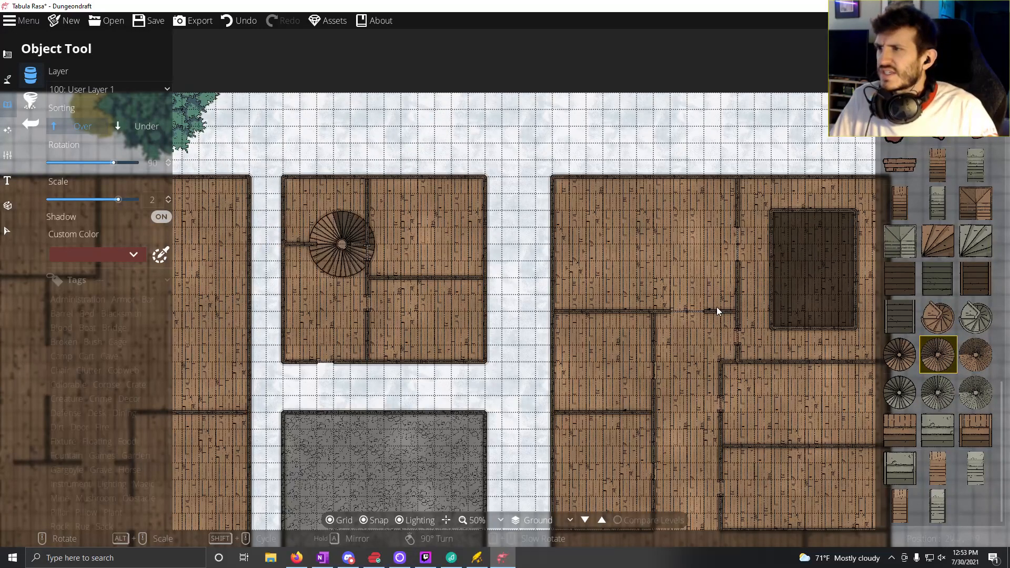
drag(826, 279, 718, 282)
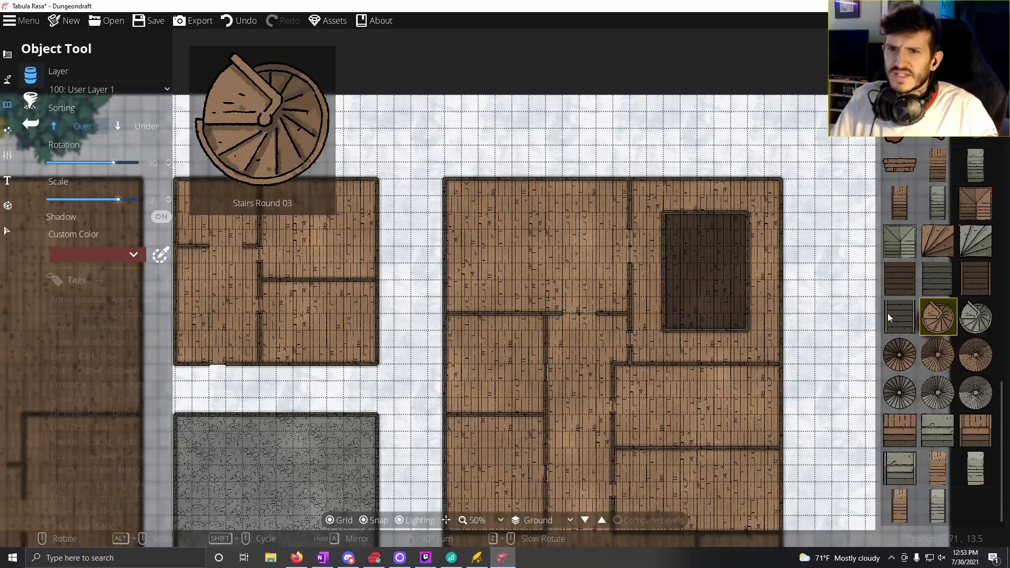
click(939, 317)
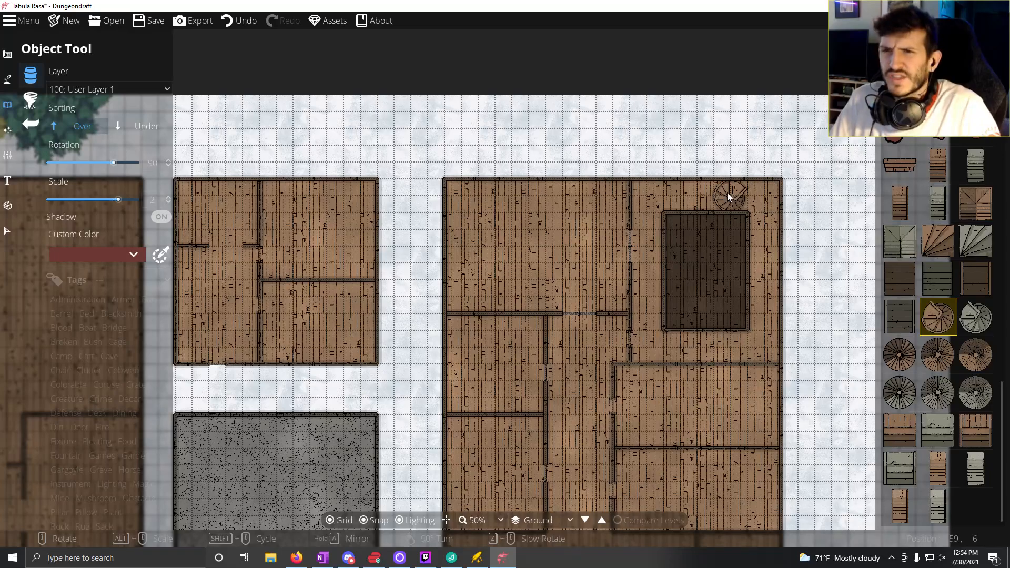
drag(202, 260, 367, 236)
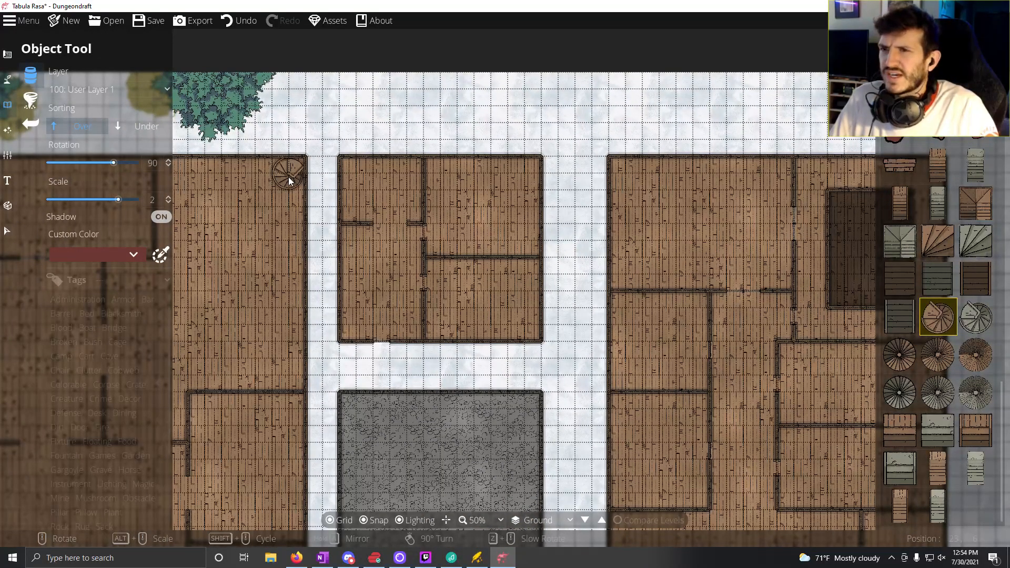
scroll(288, 181, down, 6)
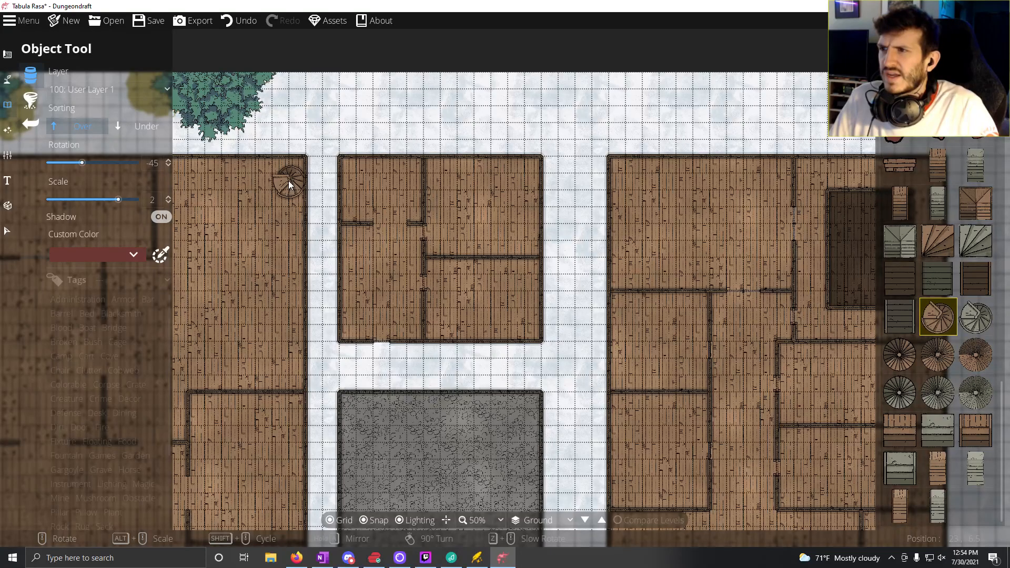
scroll(289, 179, up, 3)
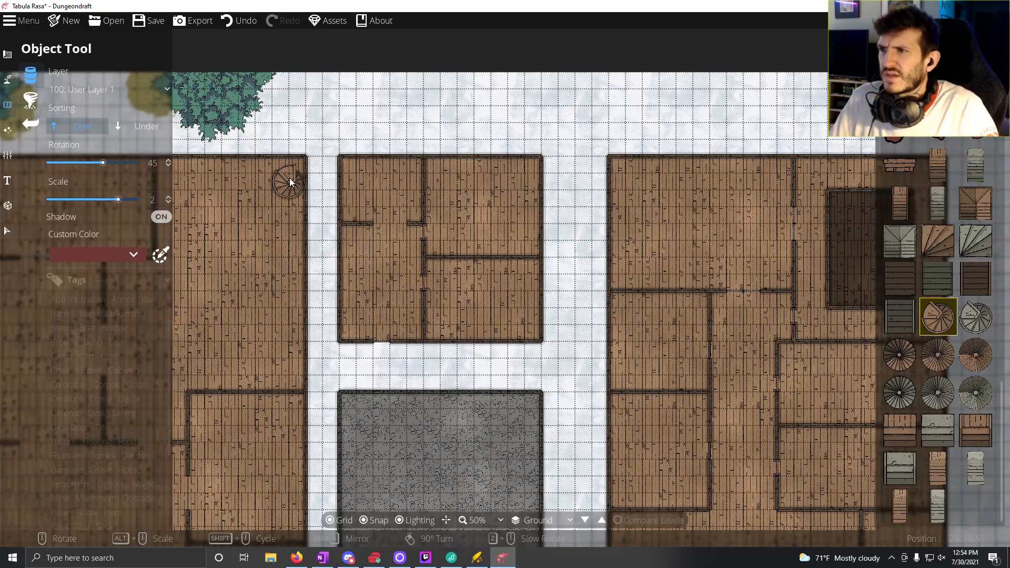
scroll(294, 174, up, 1)
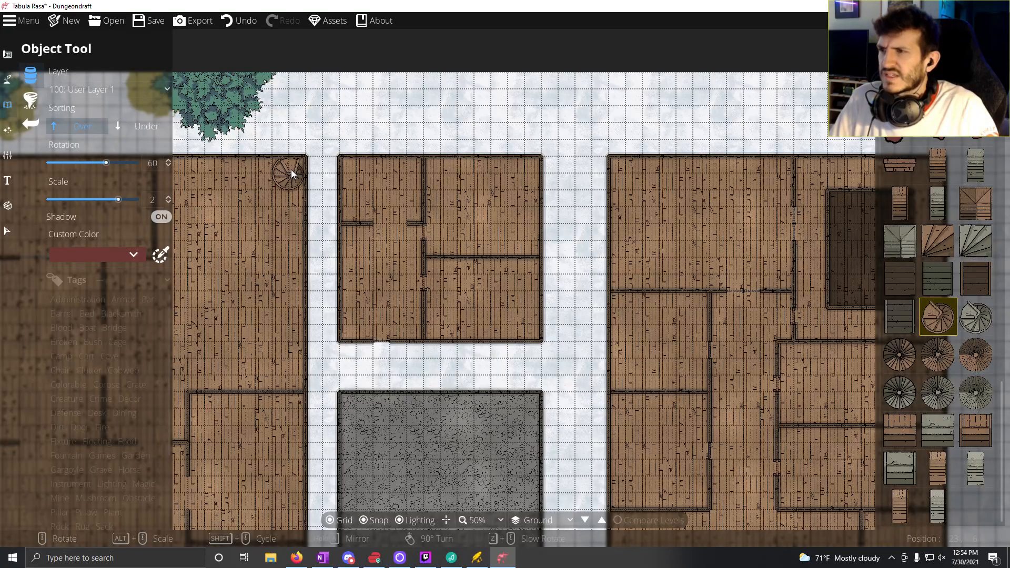
scroll(292, 171, down, 5)
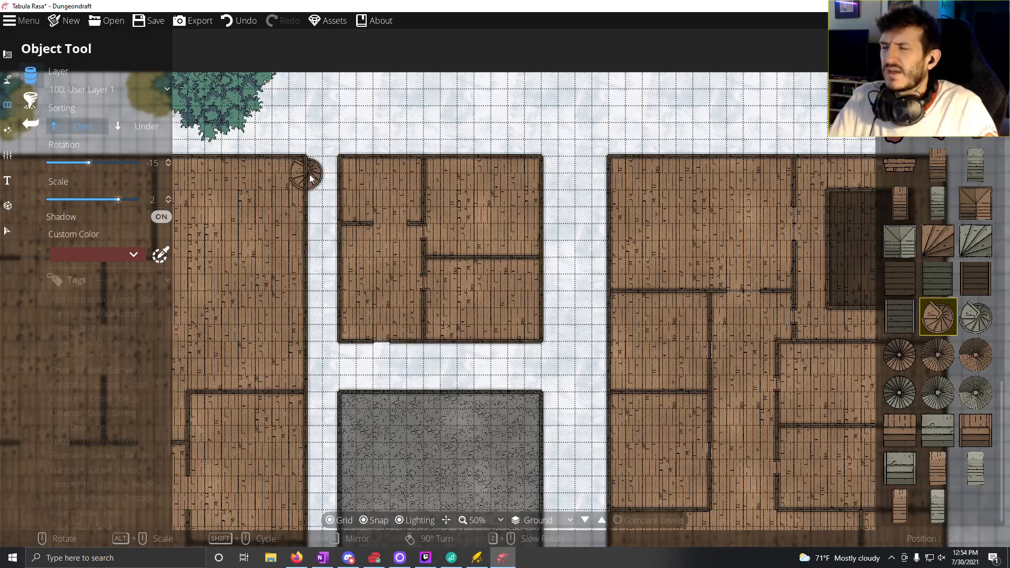
Step: Place the round stairs at scale 2, rotated 60°, in the northeast corner of the eastern building's upper dark room
drag(635, 196, 527, 212)
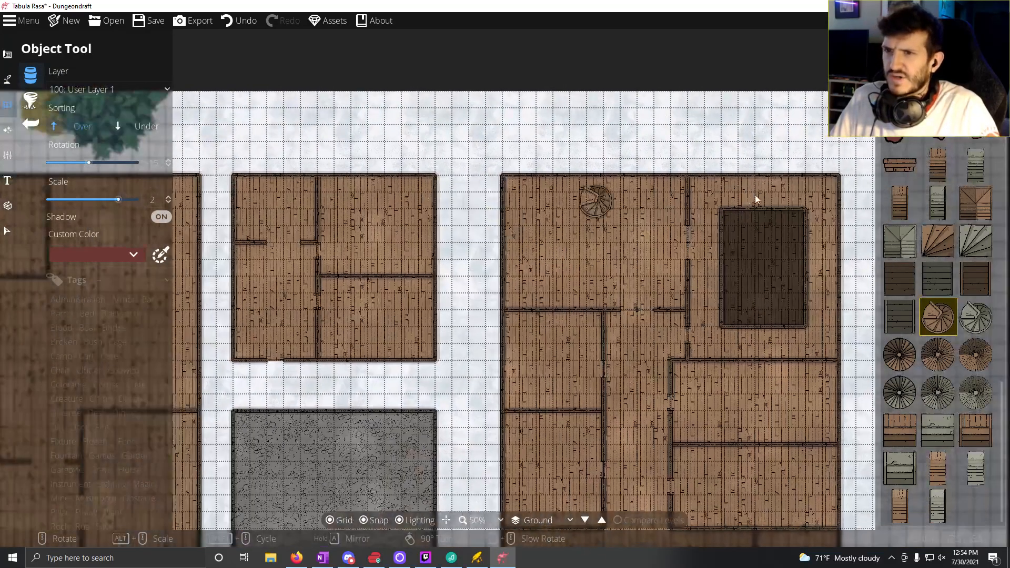
drag(756, 198, 599, 208)
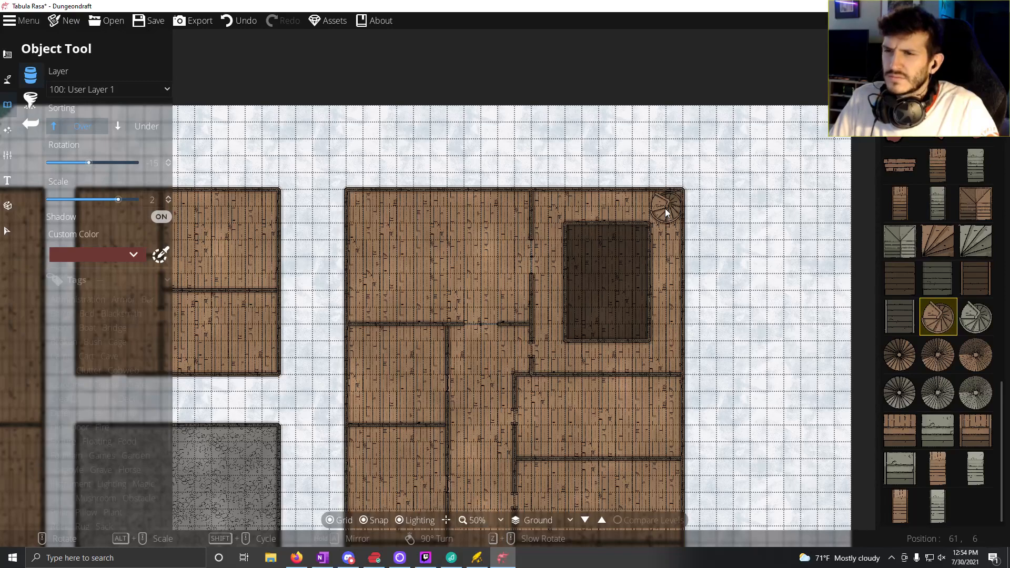
scroll(634, 244, up, 4)
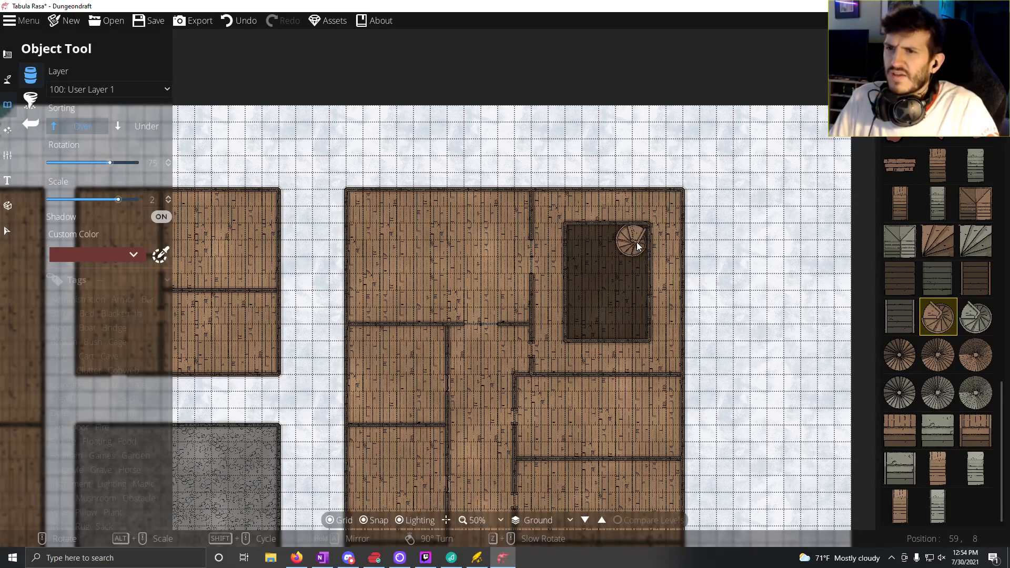
scroll(638, 245, up, 1)
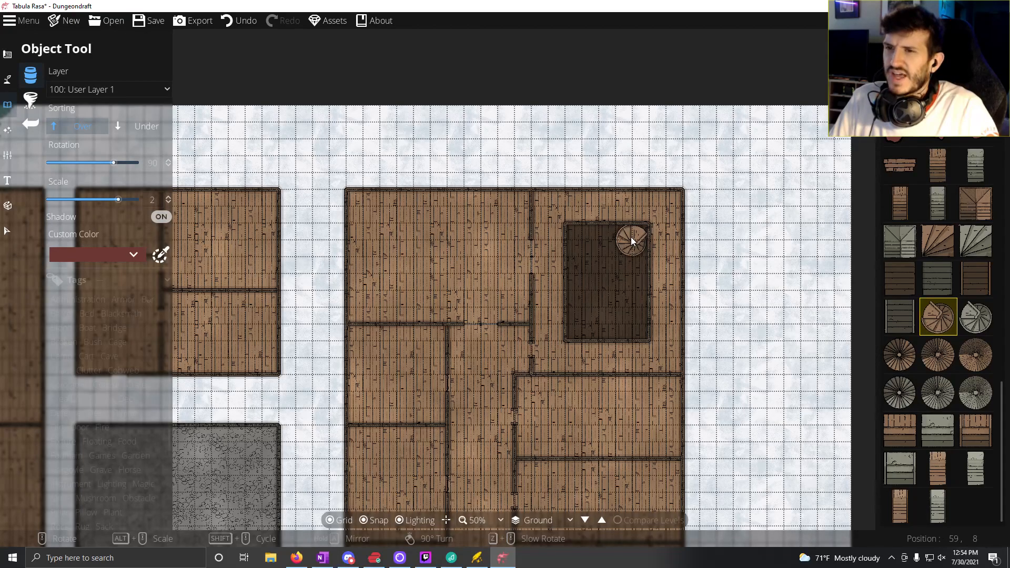
scroll(630, 237, down, 3)
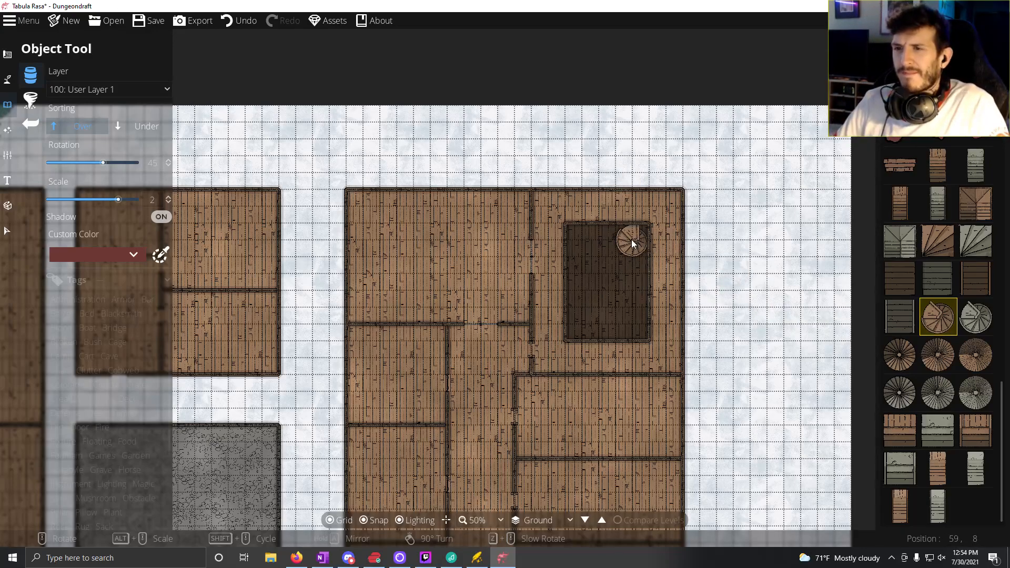
scroll(632, 240, up, 1)
drag(437, 255, 661, 276)
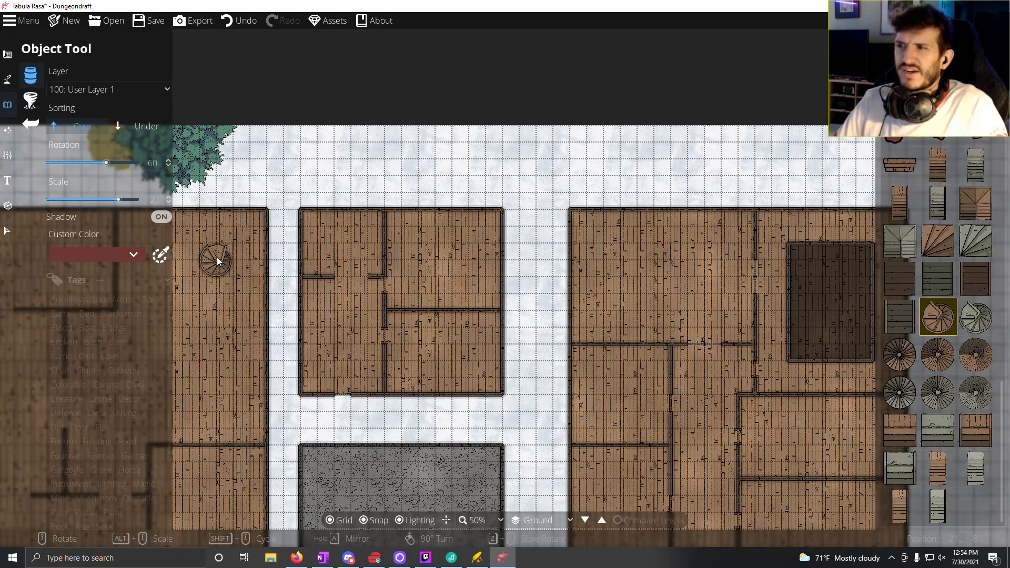
click(217, 256)
drag(518, 285, 275, 255)
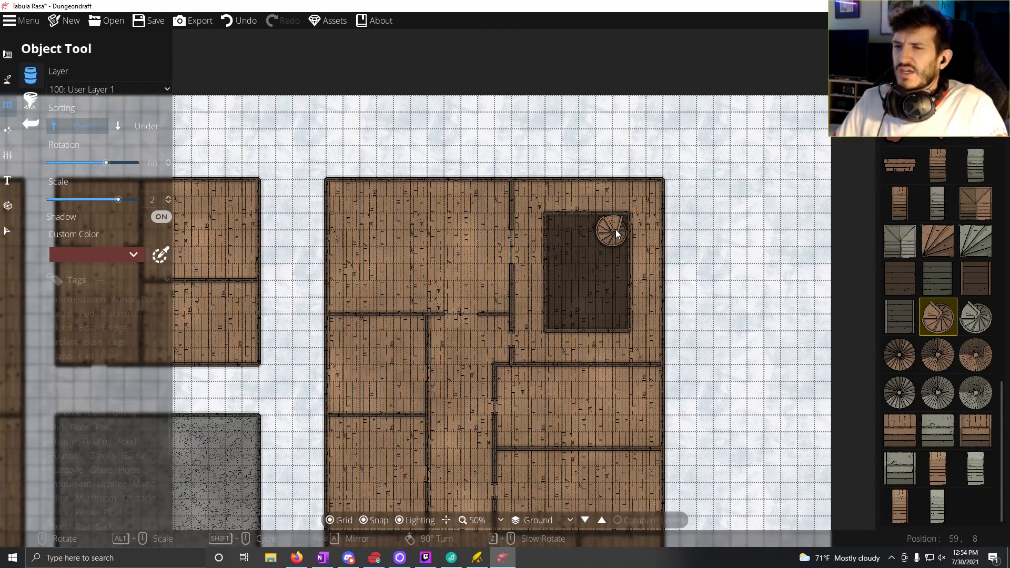
click(615, 230)
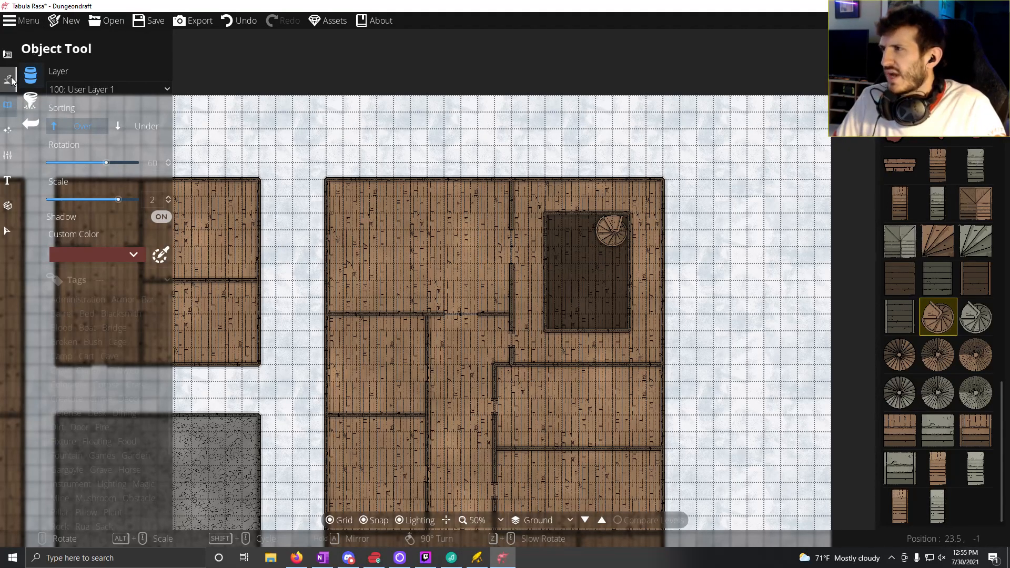
Step: Set up the Building Tool with the dark plank floor pattern, recoloured to 927356 by sampling the light wooden floor
click(7, 54)
click(77, 80)
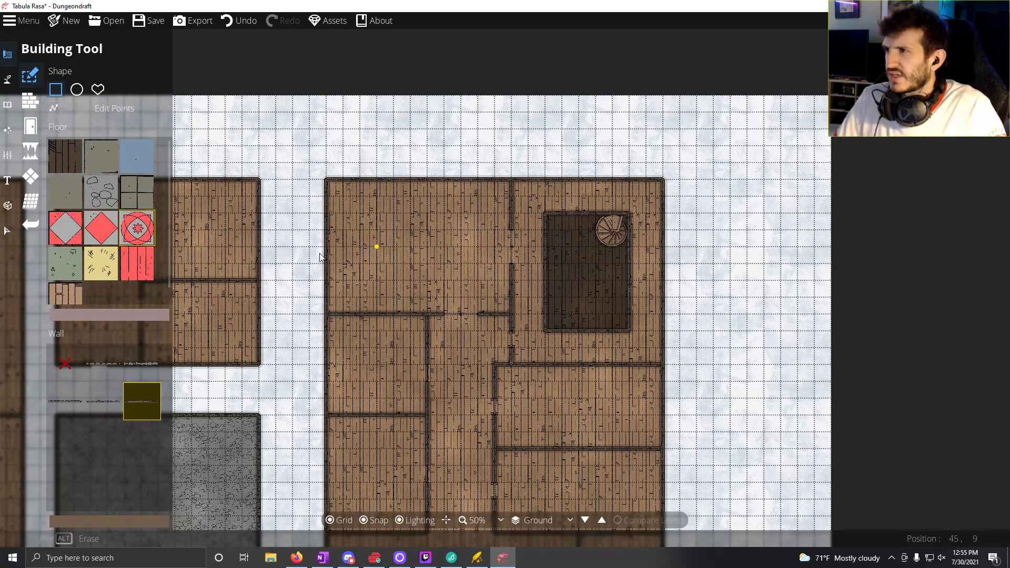
click(66, 155)
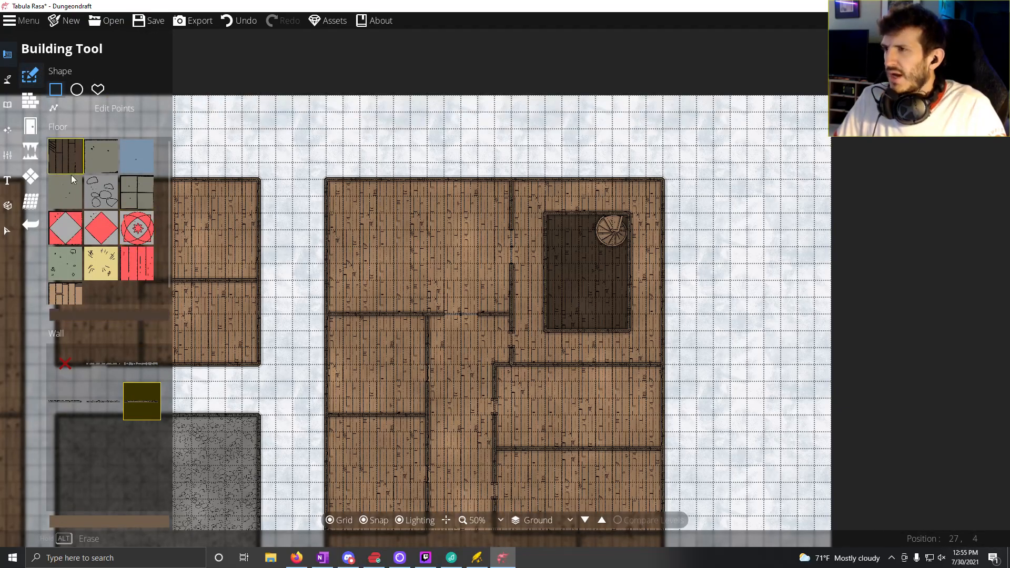
click(123, 316)
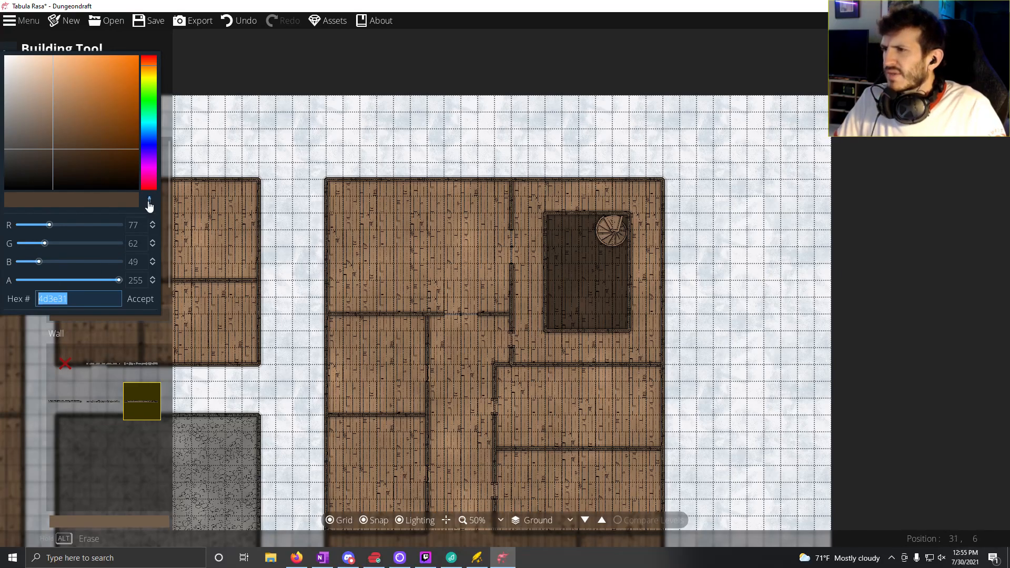
text(1b2732)
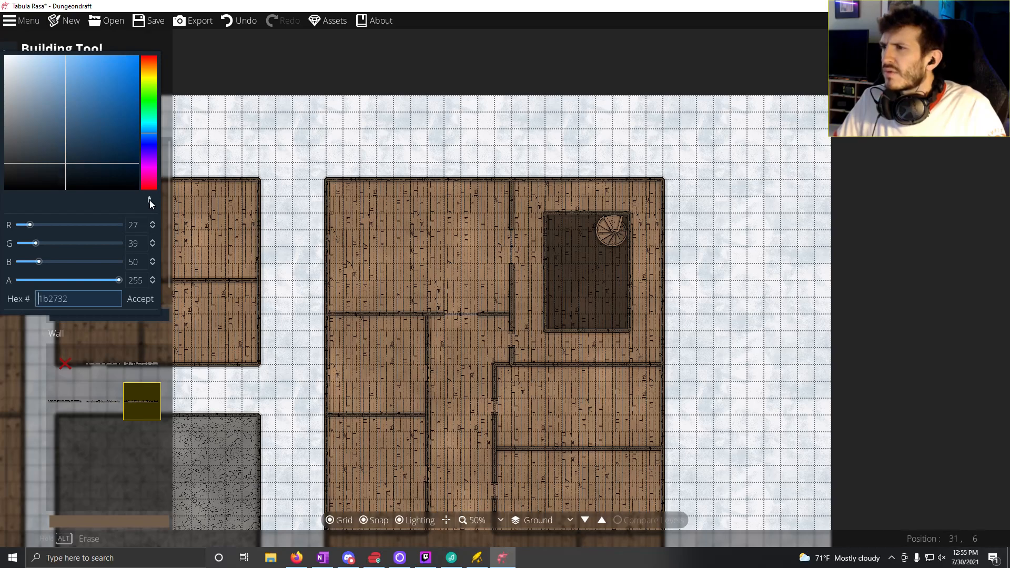
click(150, 202)
click(355, 224)
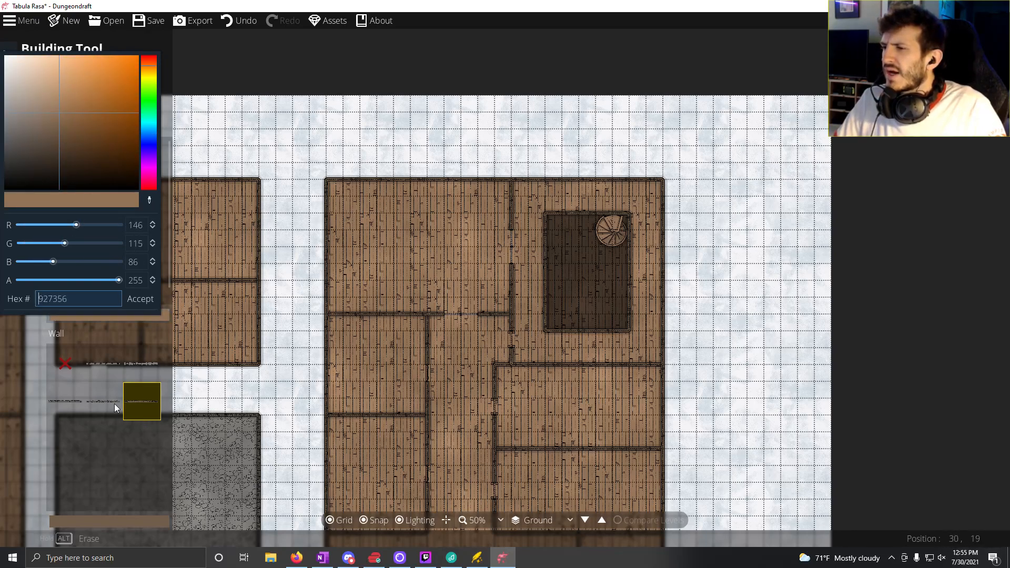
click(229, 183)
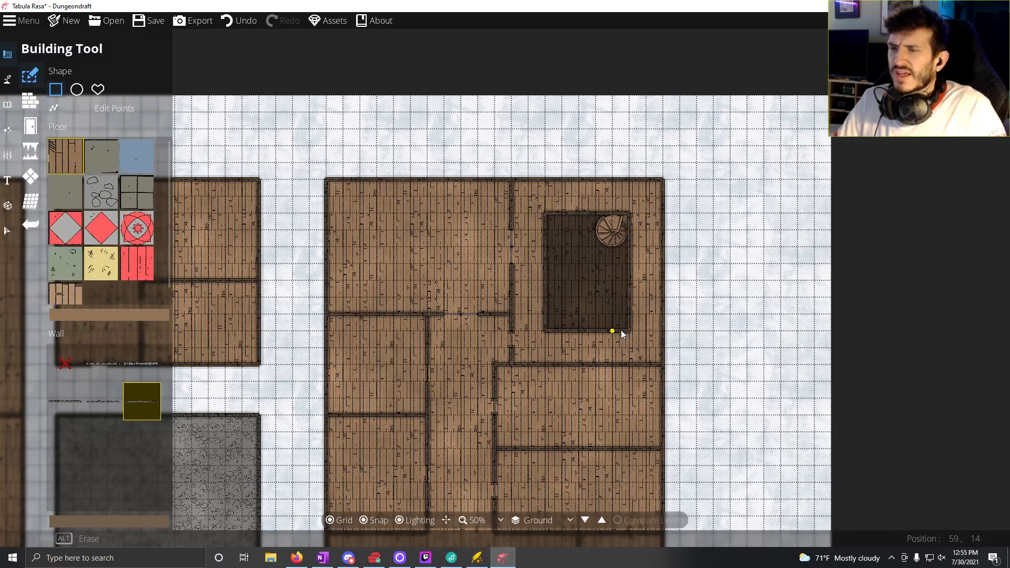
Step: Draw a light wooden floor patch two by two squares under the round stairs in the dark room's northeast corner
scroll(631, 299, up, 4)
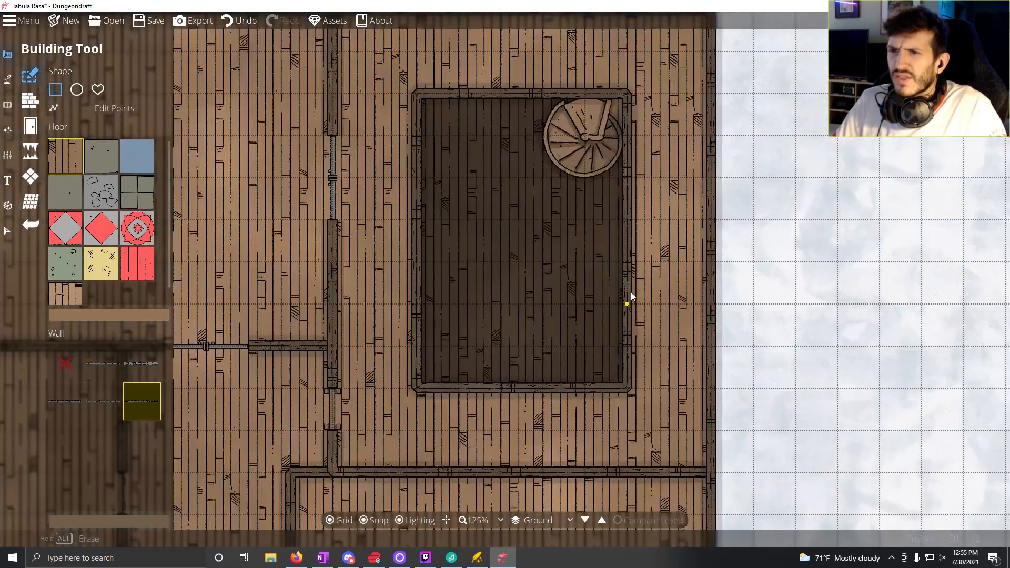
drag(617, 208, 606, 257)
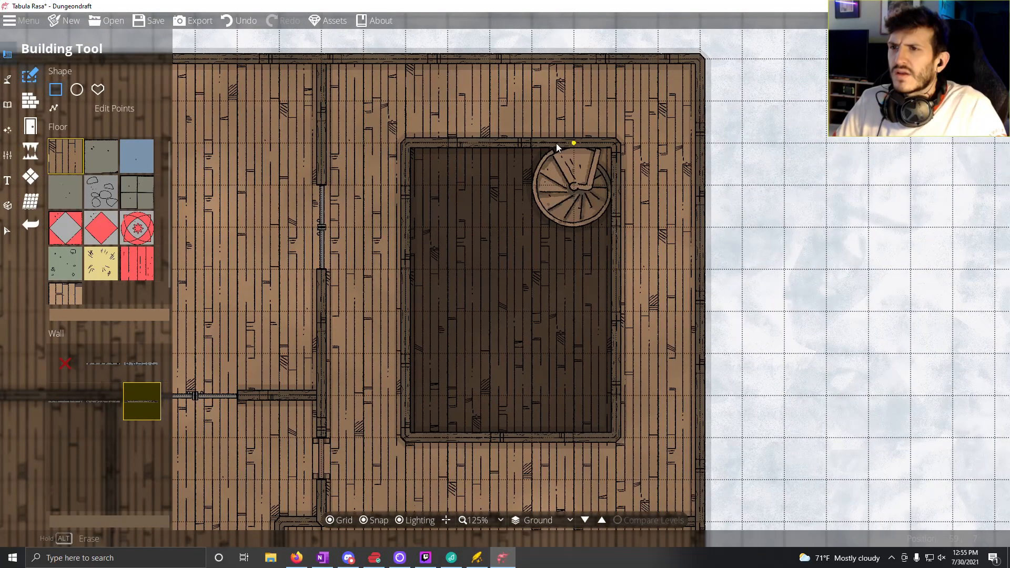
mouse_move(559, 166)
mouse_down()
mouse_move(608, 213)
mouse_move(617, 240)
mouse_up()
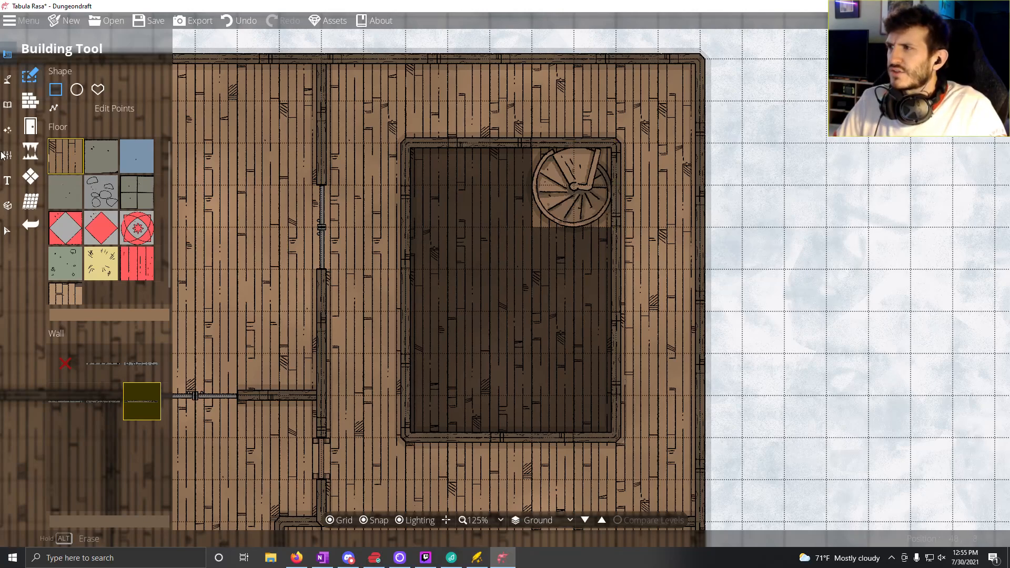
Step: Delete the wall enclosing the dark room in the eastern building by removing its corner points
click(38, 100)
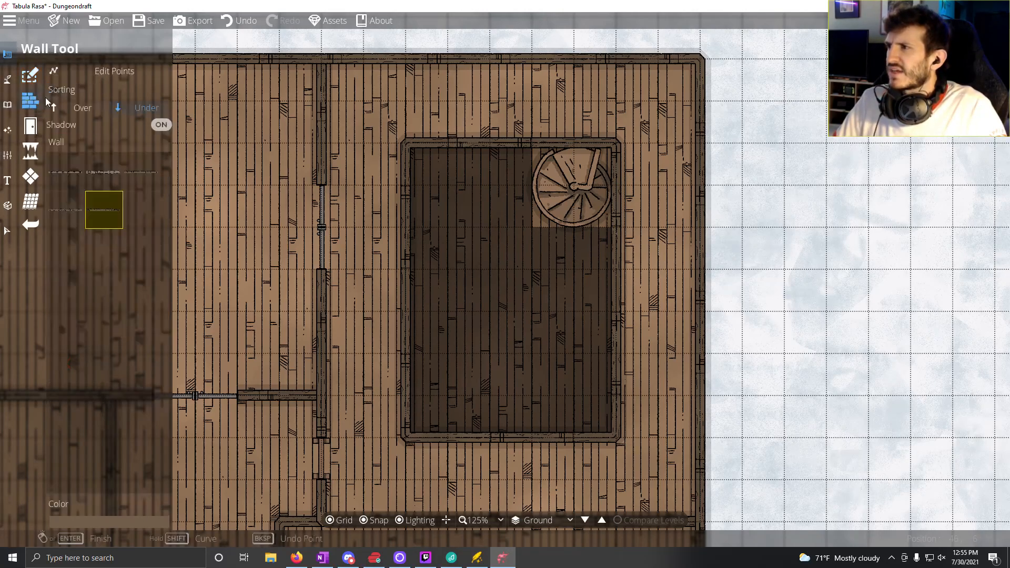
click(111, 69)
click(528, 137)
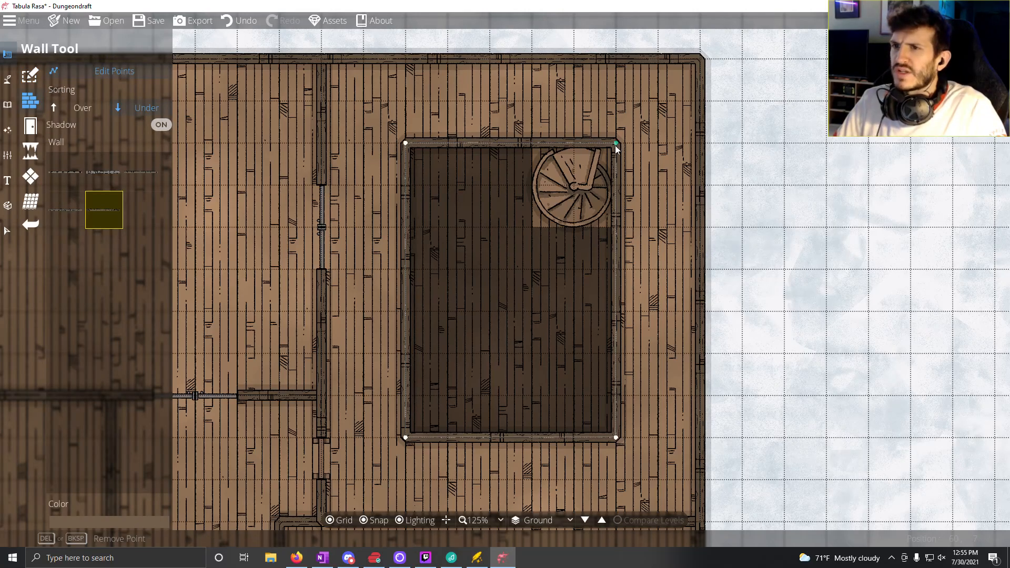
mouse_move(616, 144)
mouse_down()
mouse_move(541, 201)
mouse_move(535, 219)
mouse_move(607, 159)
mouse_up()
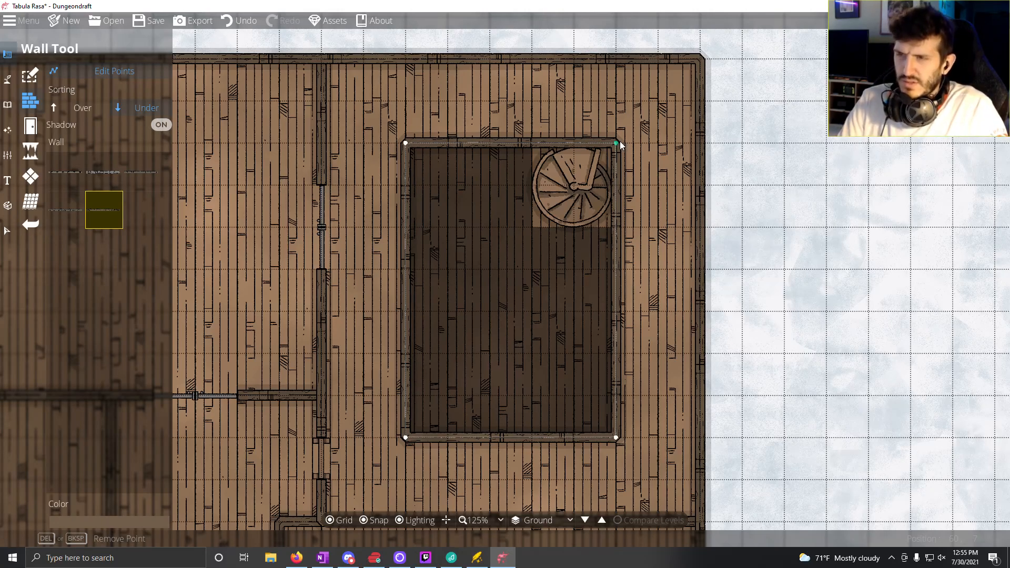
drag(620, 141, 617, 437)
click(411, 153)
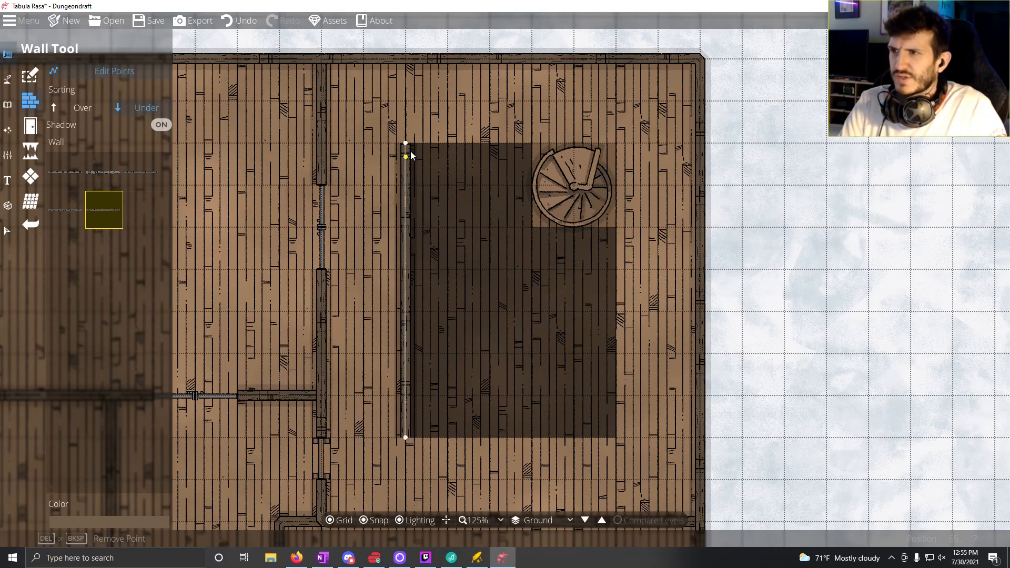
key(Delete)
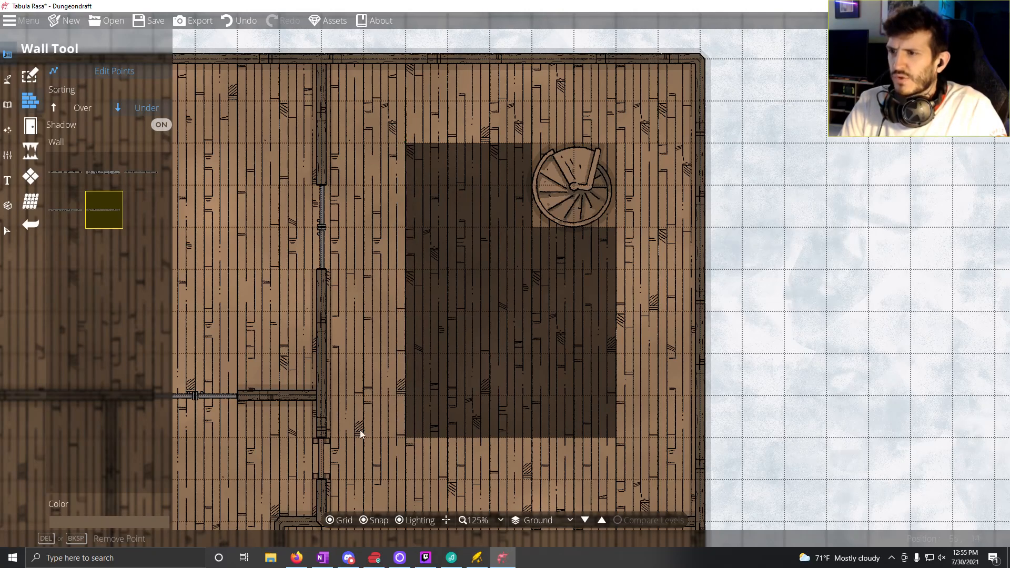
Step: Redraw the wall around the five by seven square dark floor, notching it two by two squares around the round stairs
click(115, 71)
click(489, 143)
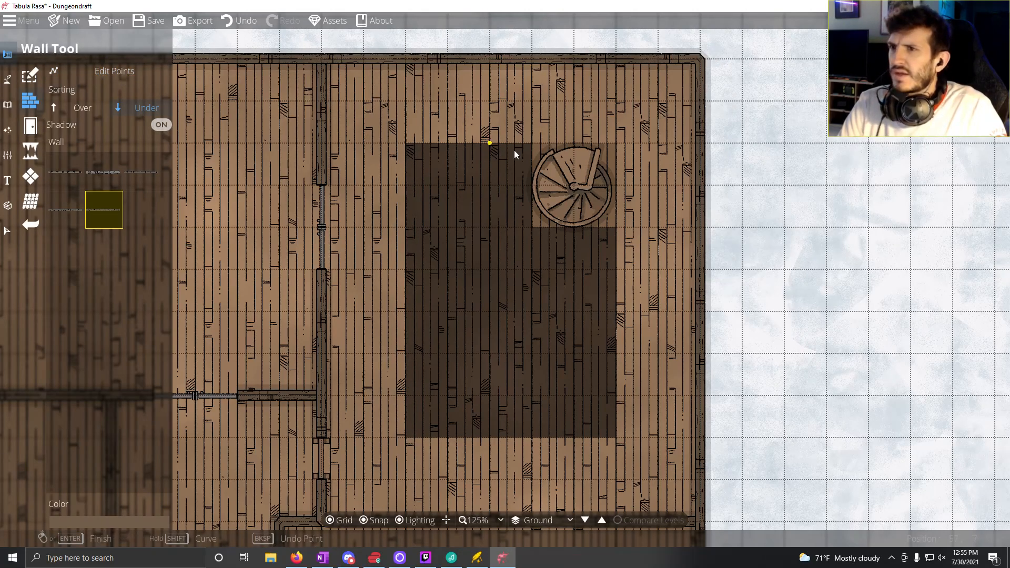
click(409, 140)
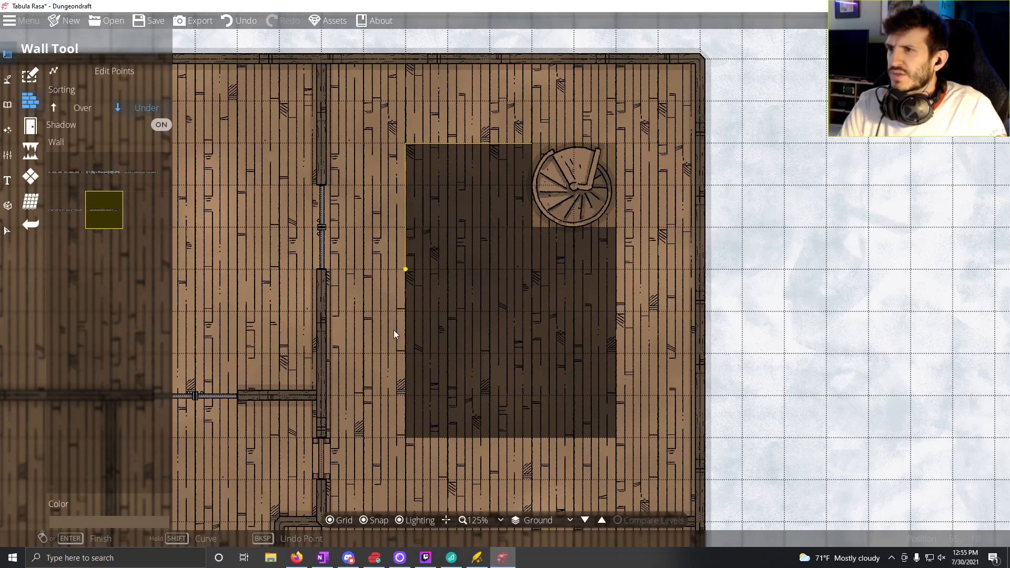
click(401, 438)
click(489, 438)
click(611, 441)
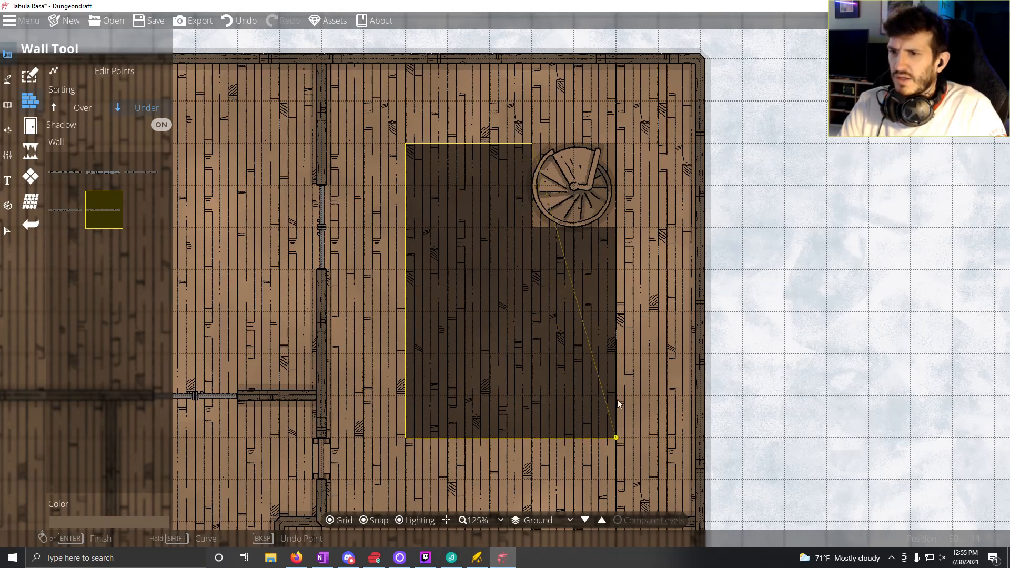
click(612, 232)
click(537, 227)
click(533, 150)
key(Return)
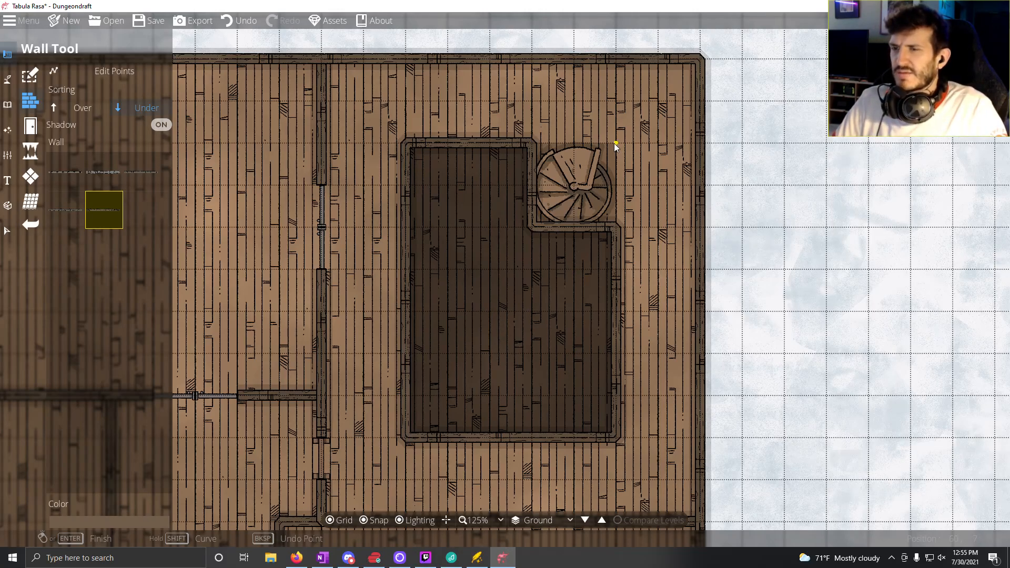
Step: Switch to the Portal Tool, ready for adding windows to the large western building
scroll(613, 150, down, 2)
scroll(544, 272, down, 1)
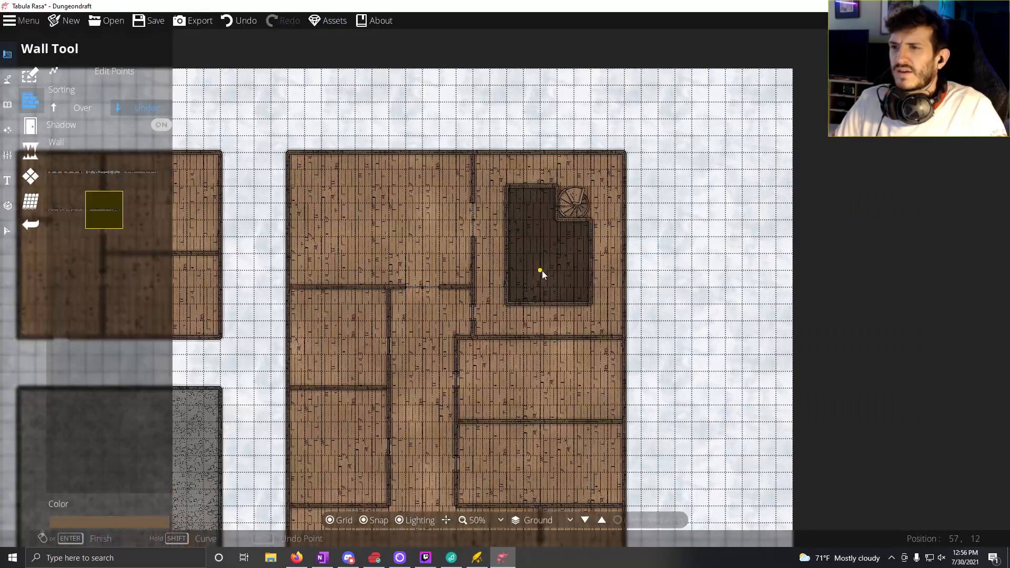
drag(510, 302, 586, 279)
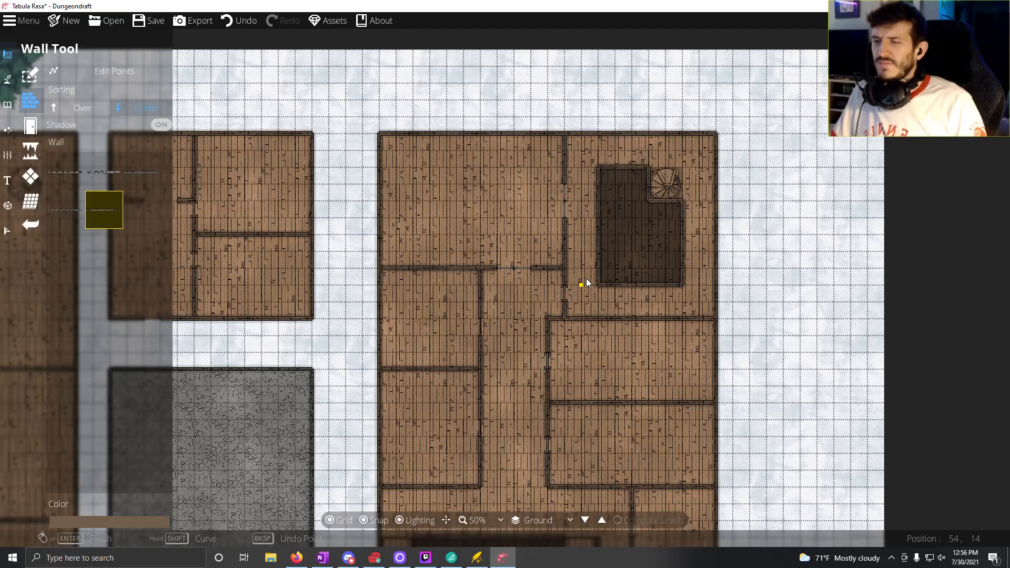
drag(586, 279, 633, 118)
drag(553, 290, 747, 298)
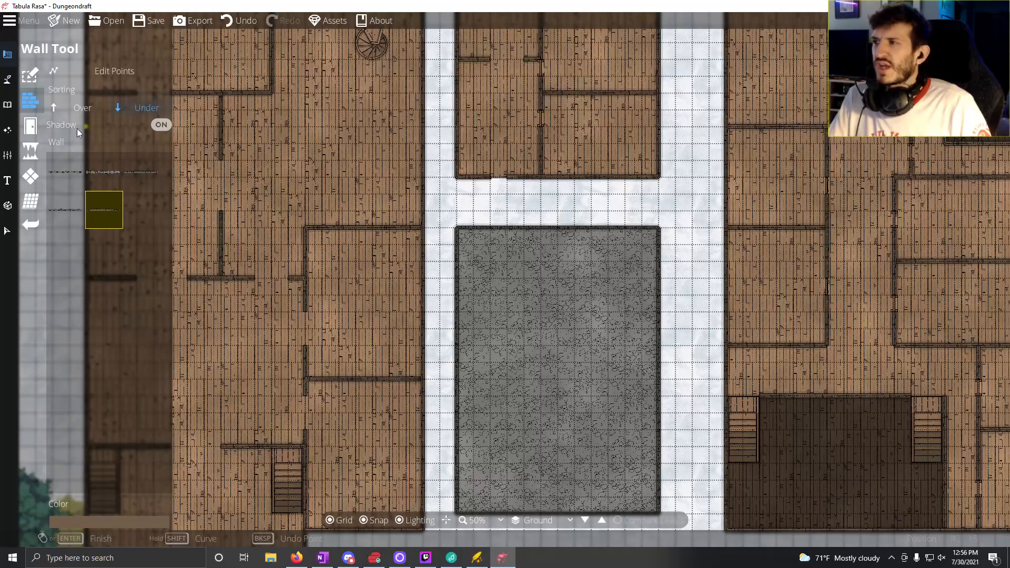
click(33, 127)
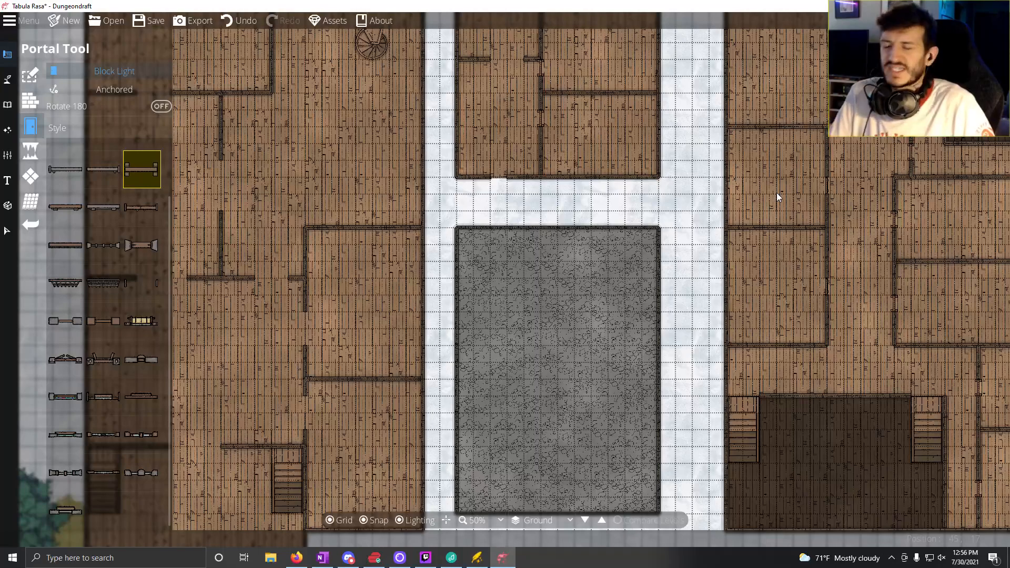
drag(270, 316, 447, 288)
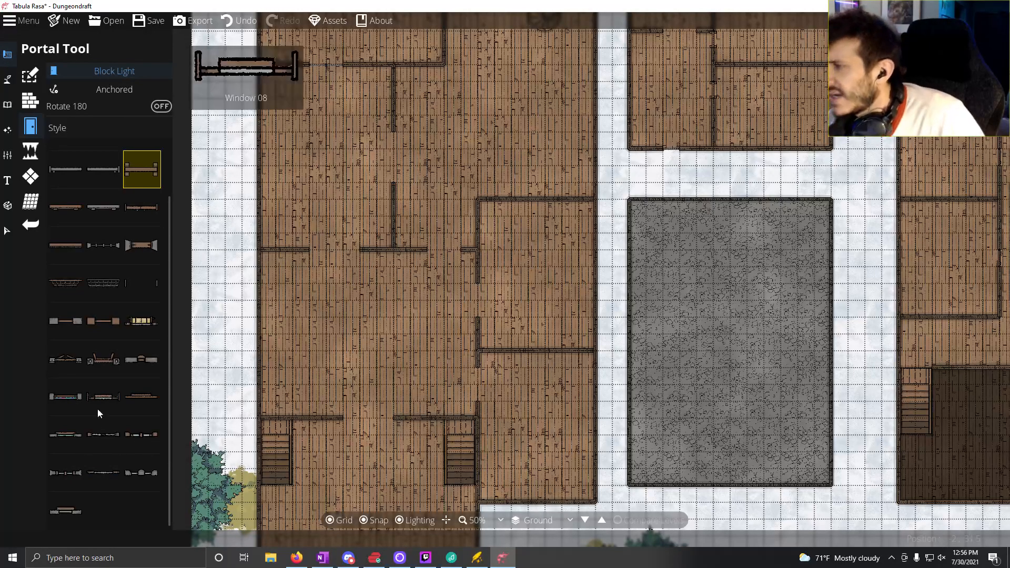
click(74, 440)
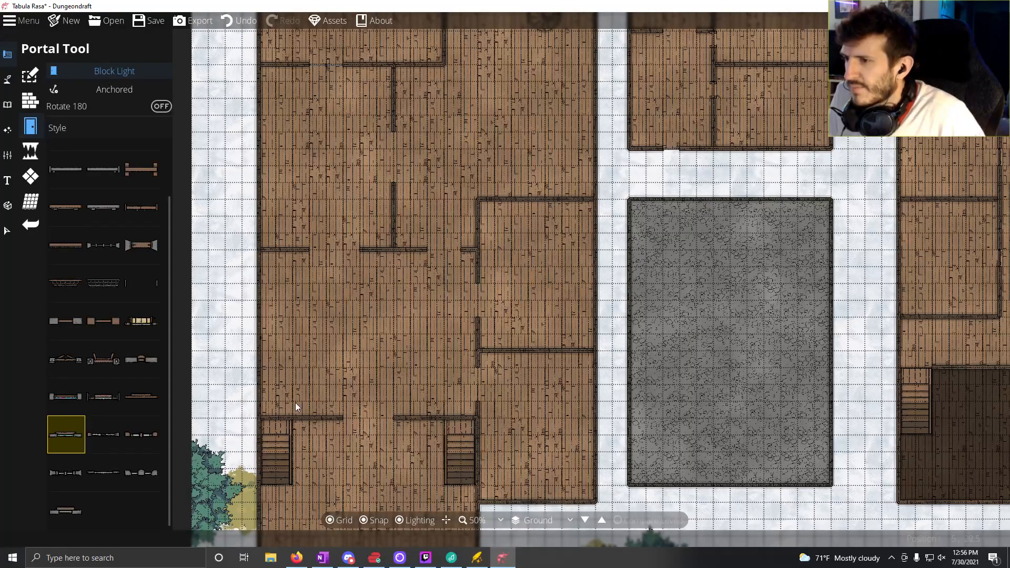
scroll(369, 376, up, 5)
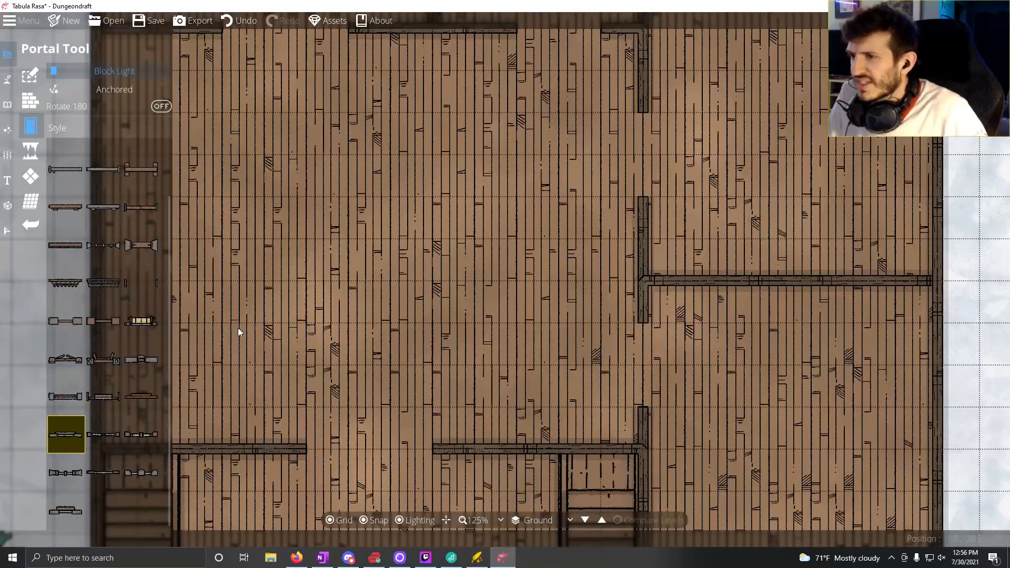
drag(304, 290, 507, 219)
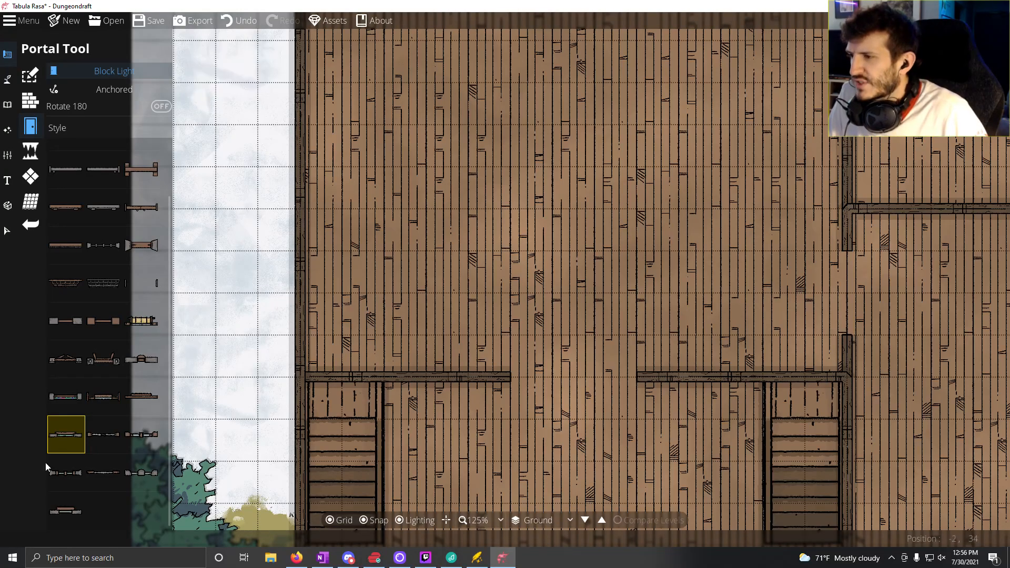
drag(477, 361, 504, 158)
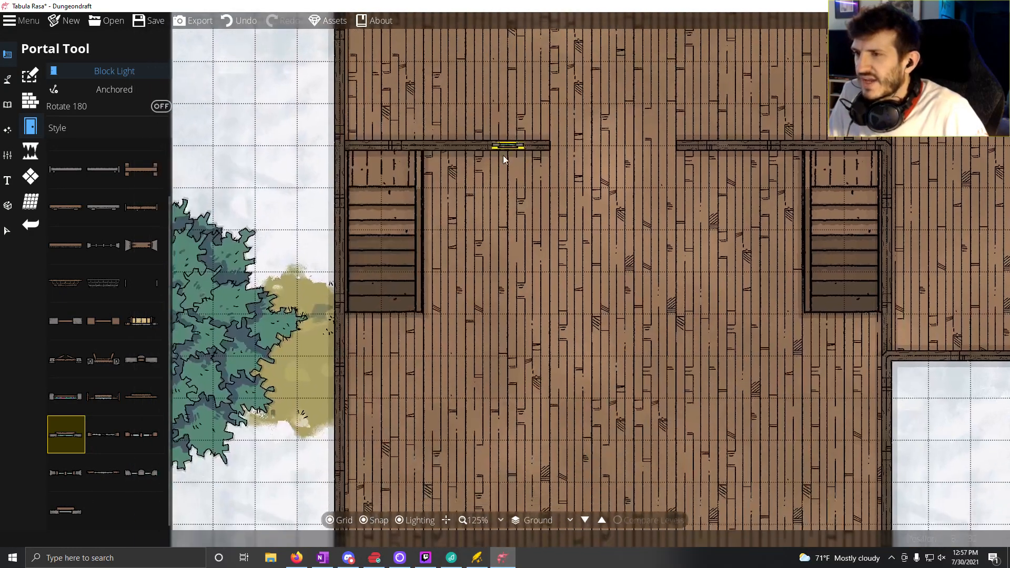
scroll(340, 285, down, 1)
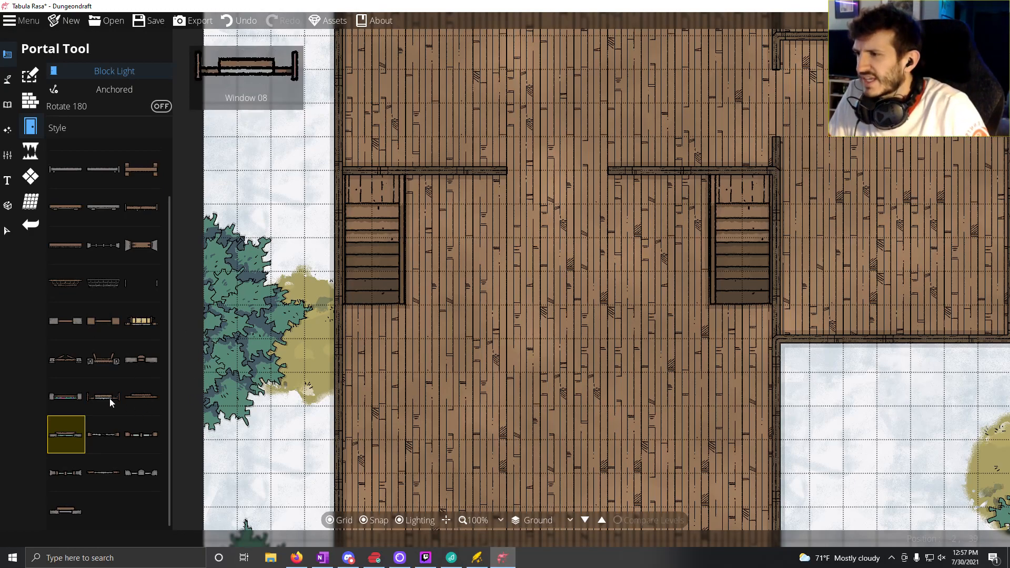
click(115, 479)
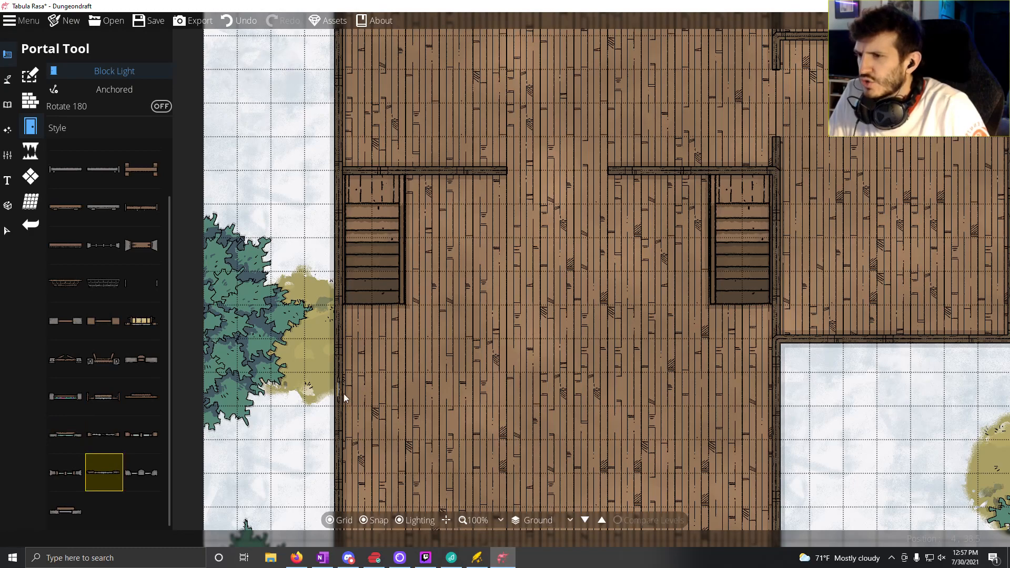
Step: Choose the outward-opening window style and place four windows two squares apart on the front hall's west wall, south of the stairs
click(68, 360)
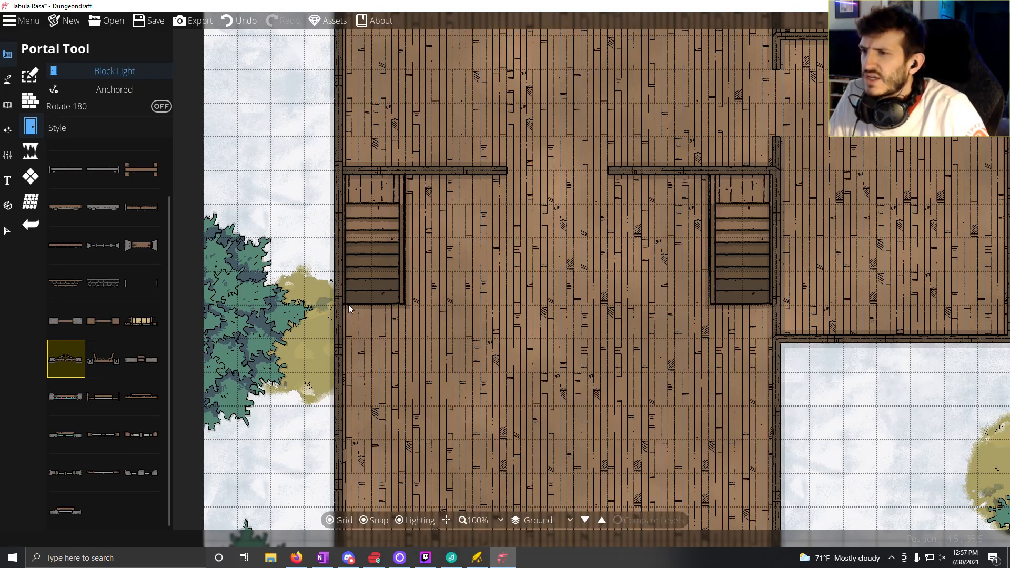
click(339, 358)
key(s)
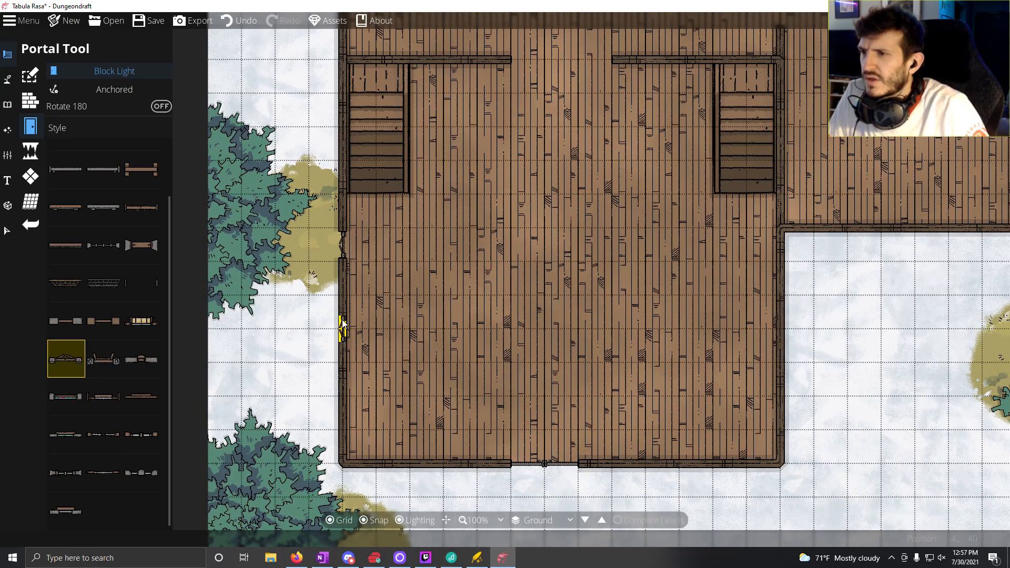
click(341, 311)
click(341, 379)
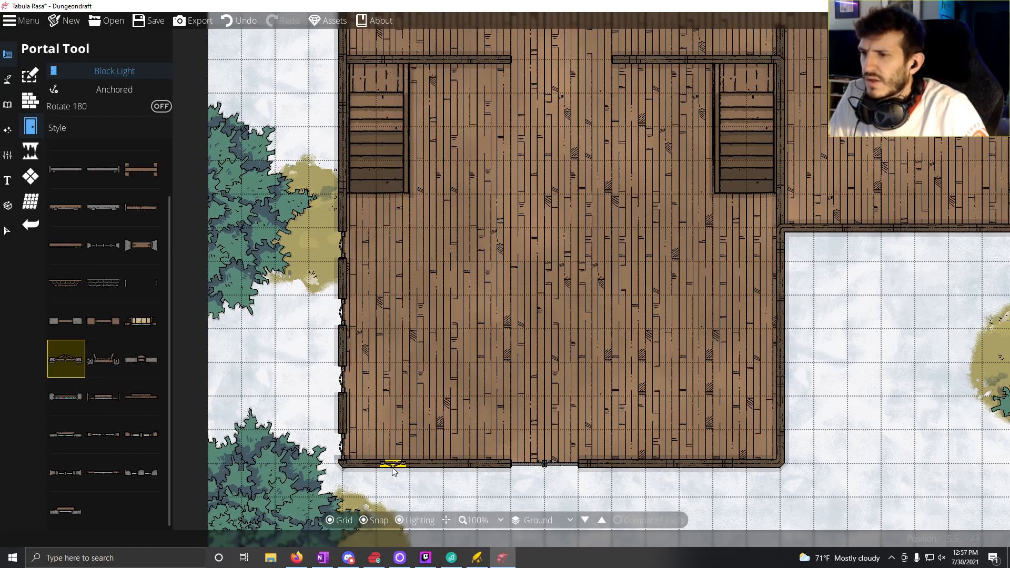
Step: Place four windows on the front hall's south wall, two on each side of the entrance door
click(394, 470)
click(459, 470)
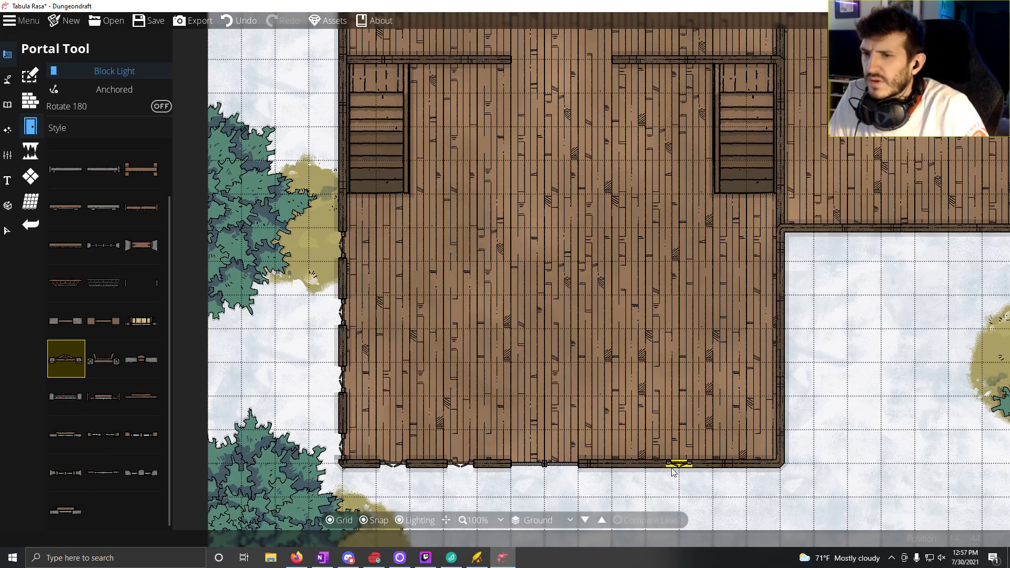
click(662, 471)
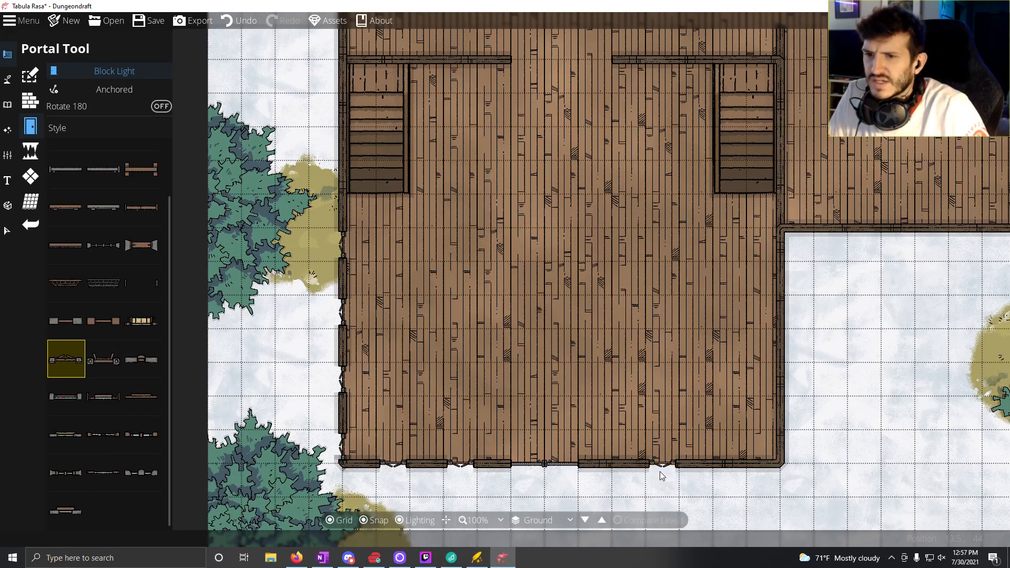
click(735, 467)
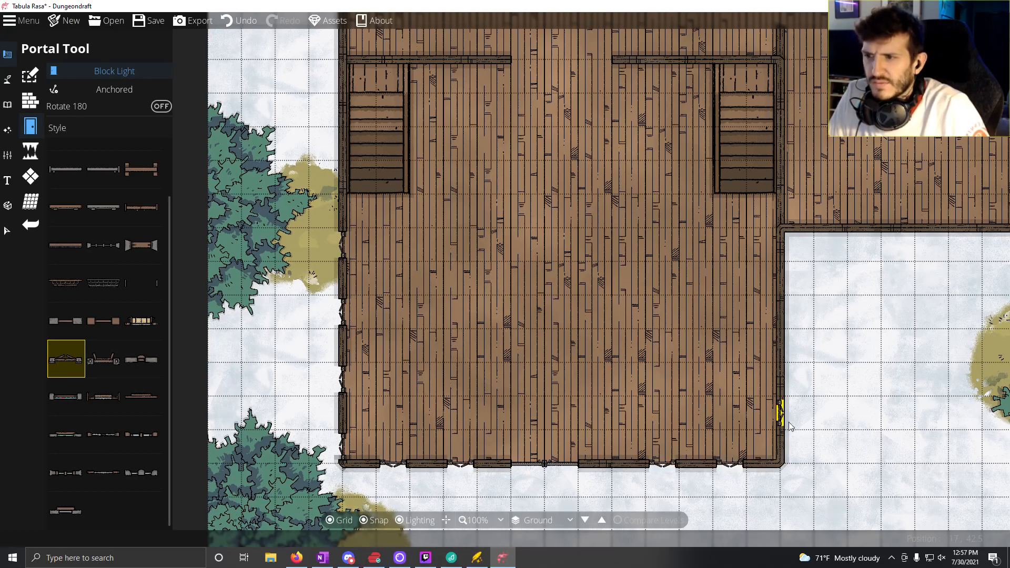
Step: Place four windows two squares apart on the front hall's east wall, matching those on the west wall
click(784, 451)
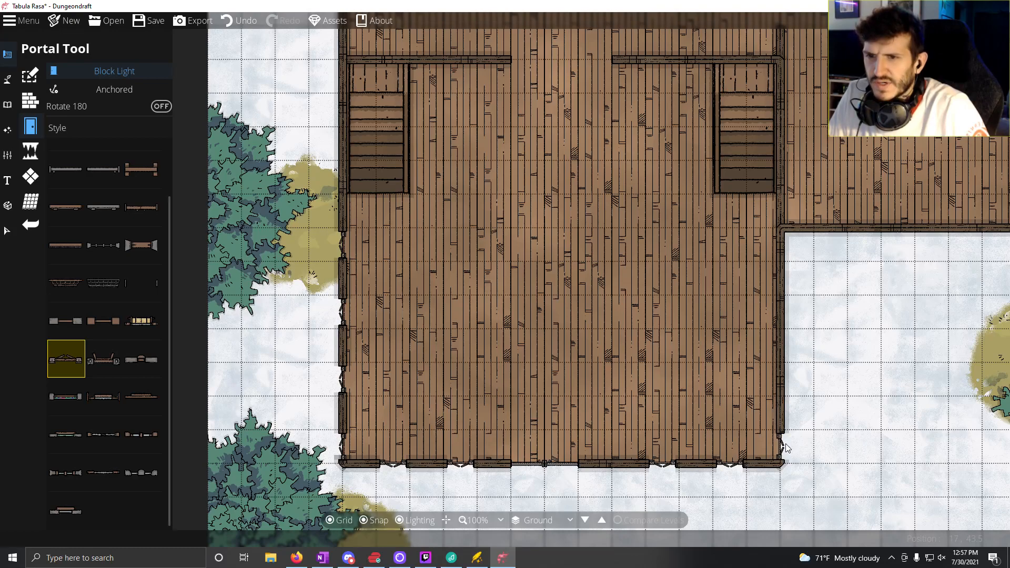
click(783, 380)
click(782, 311)
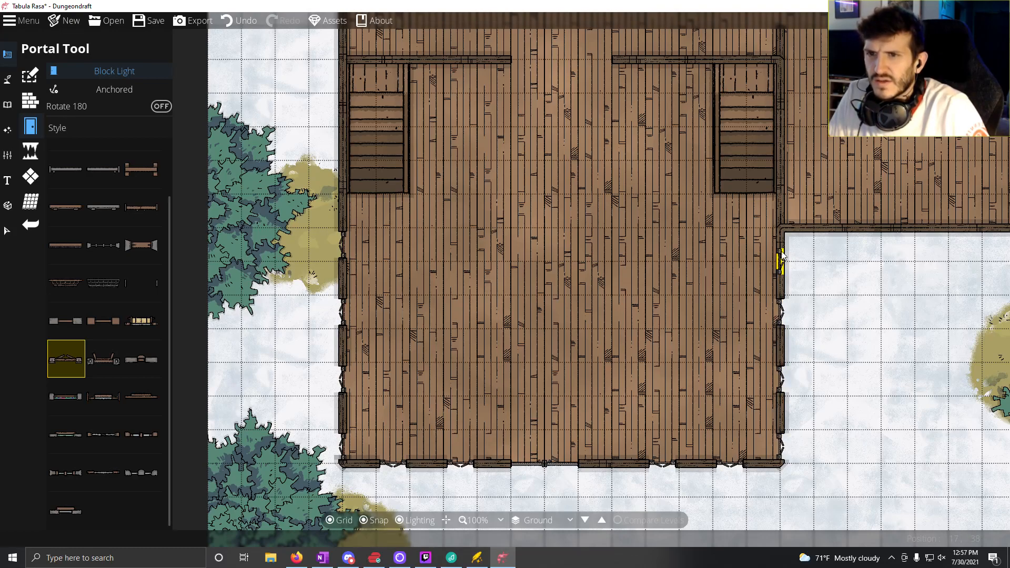
Step: Place three windows two squares apart on the south wall of the room east of the stairs
scroll(777, 257, down, 2)
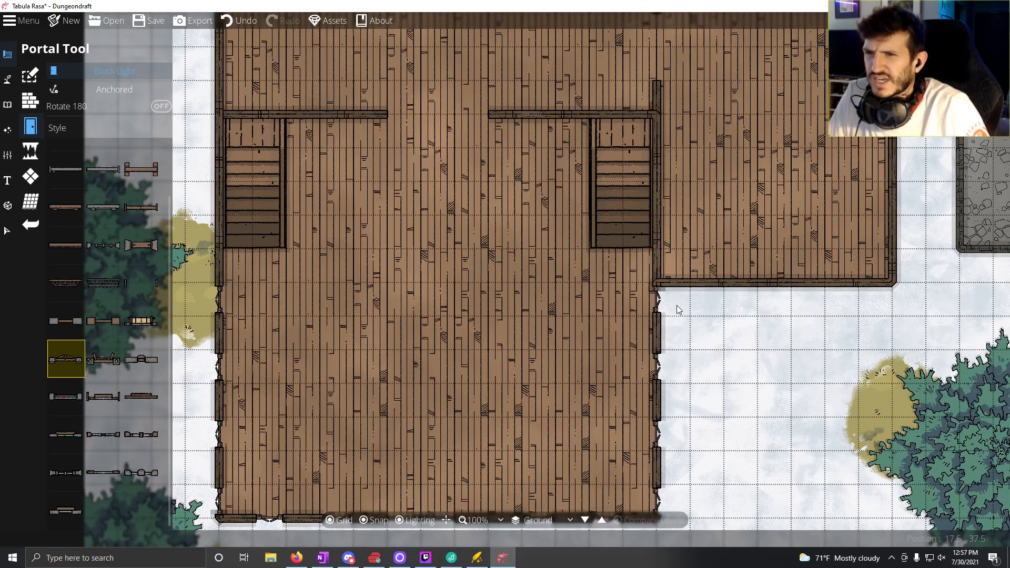
scroll(499, 401, up, 2)
click(537, 378)
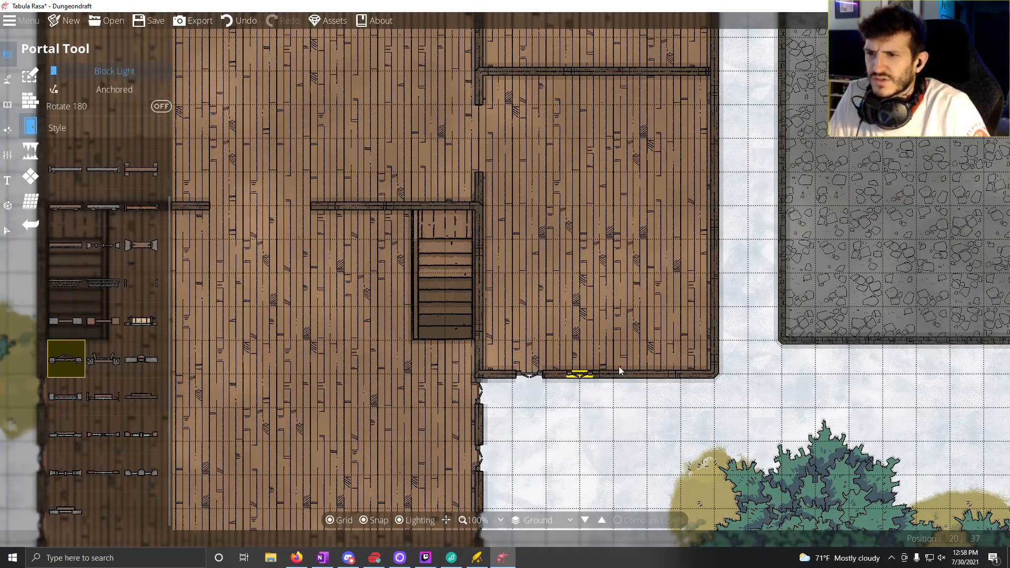
click(597, 378)
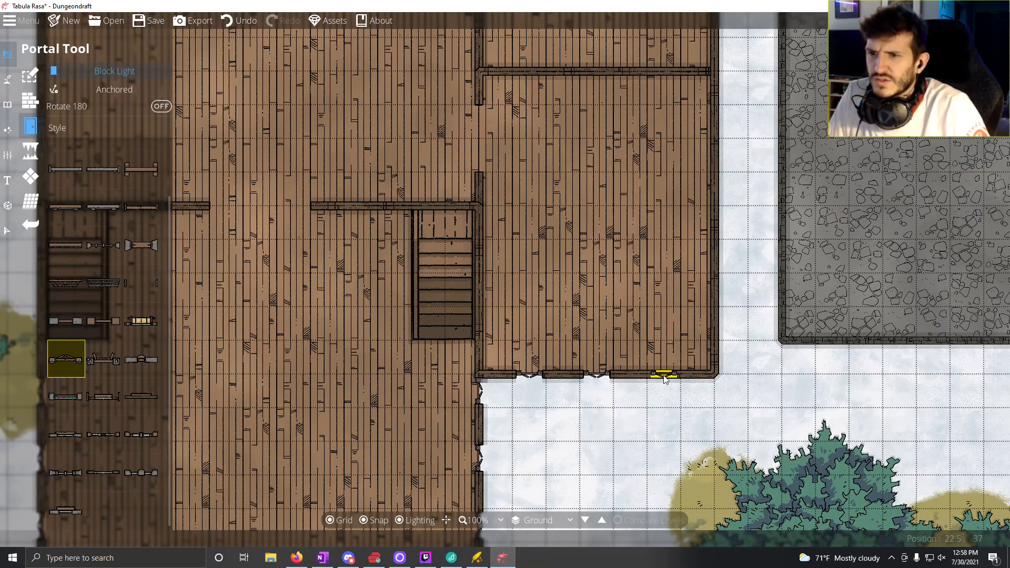
click(664, 376)
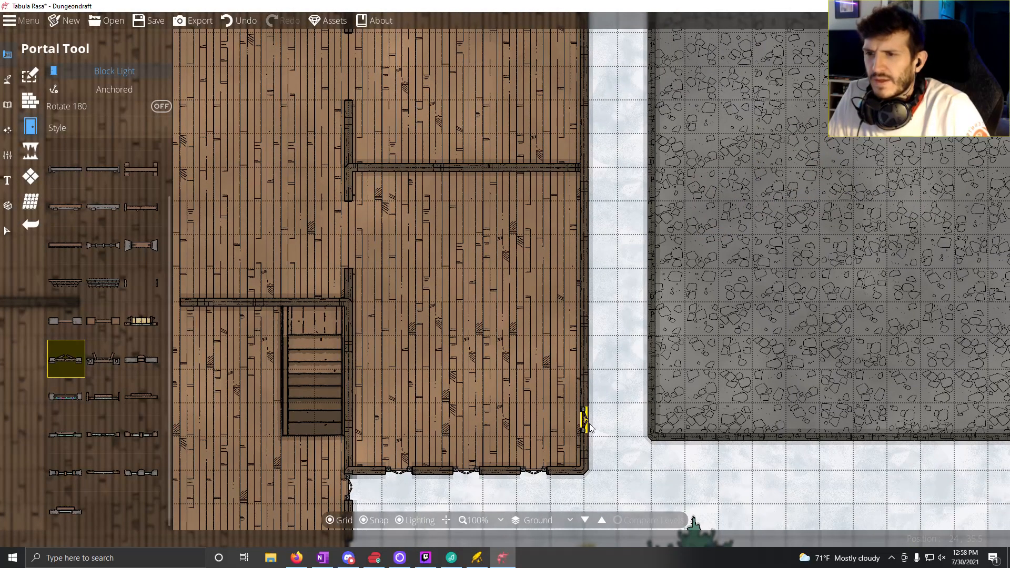
Step: Place six windows three squares apart along the building's outer east wall, three in each of the two eastern rooms
click(583, 319)
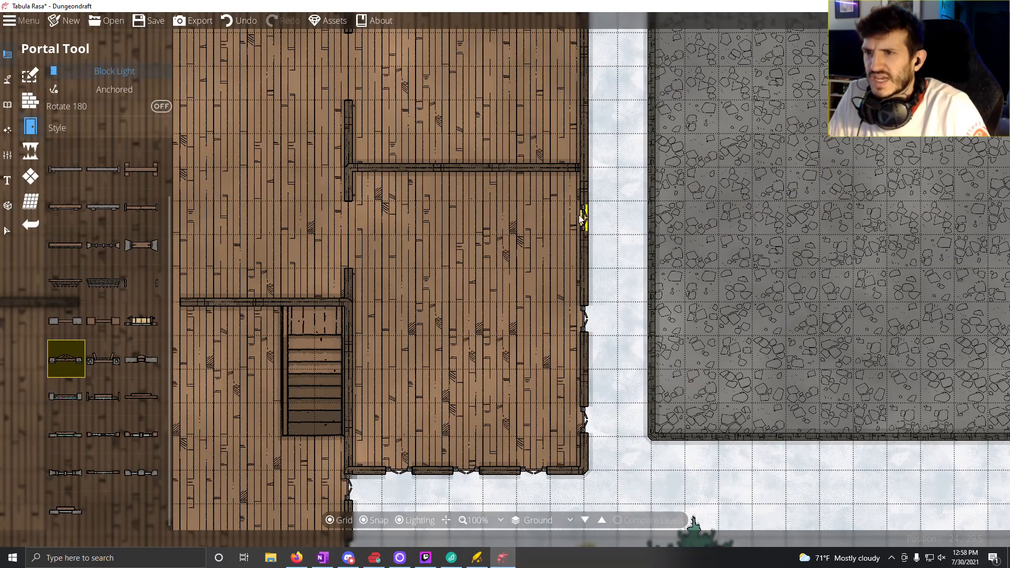
drag(580, 283, 605, 361)
drag(605, 297, 586, 415)
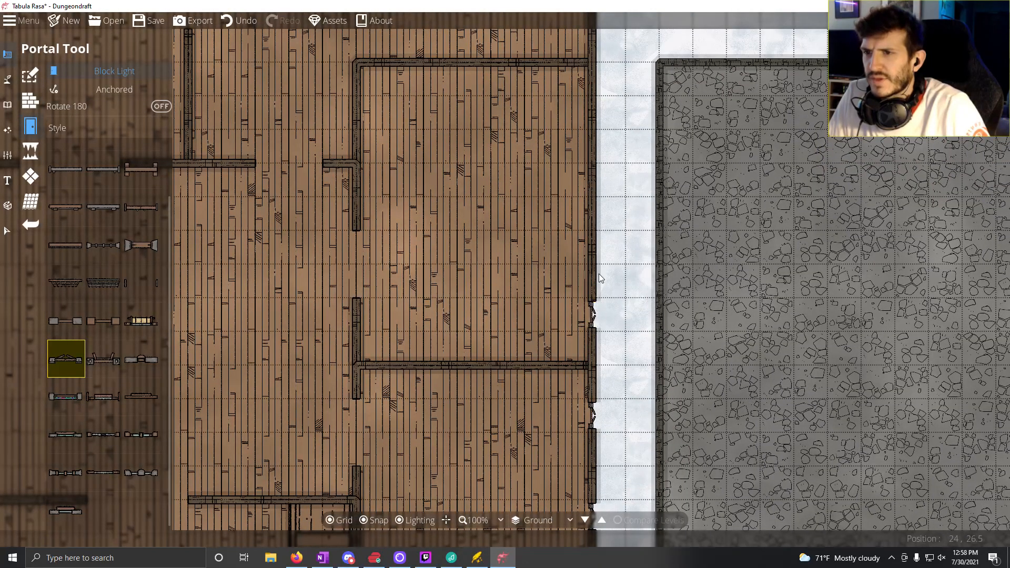
click(593, 114)
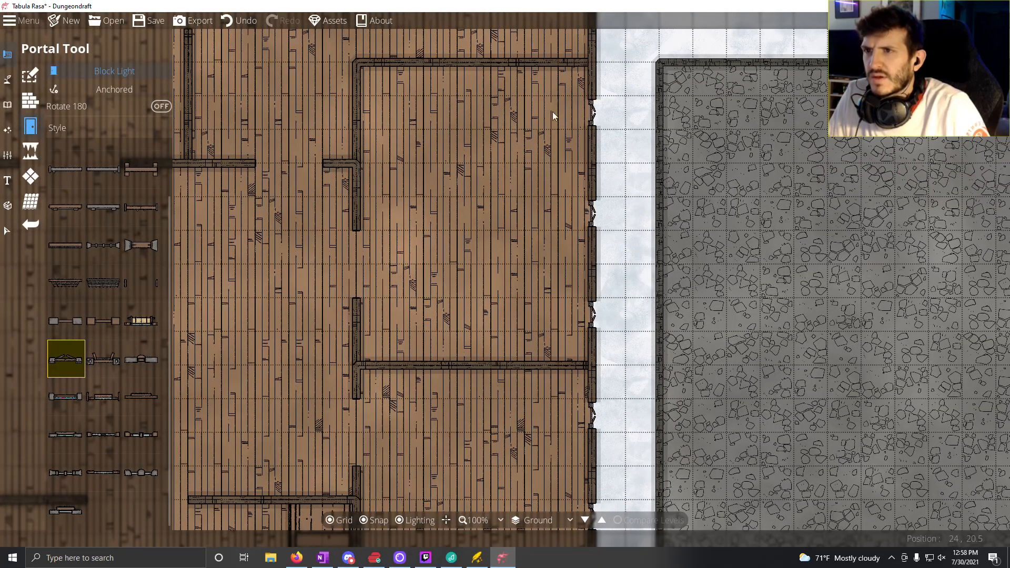
Step: Place three windows on the spiral-stair hall's east wall and two on its north wall, spaced four squares apart
drag(387, 181, 443, 494)
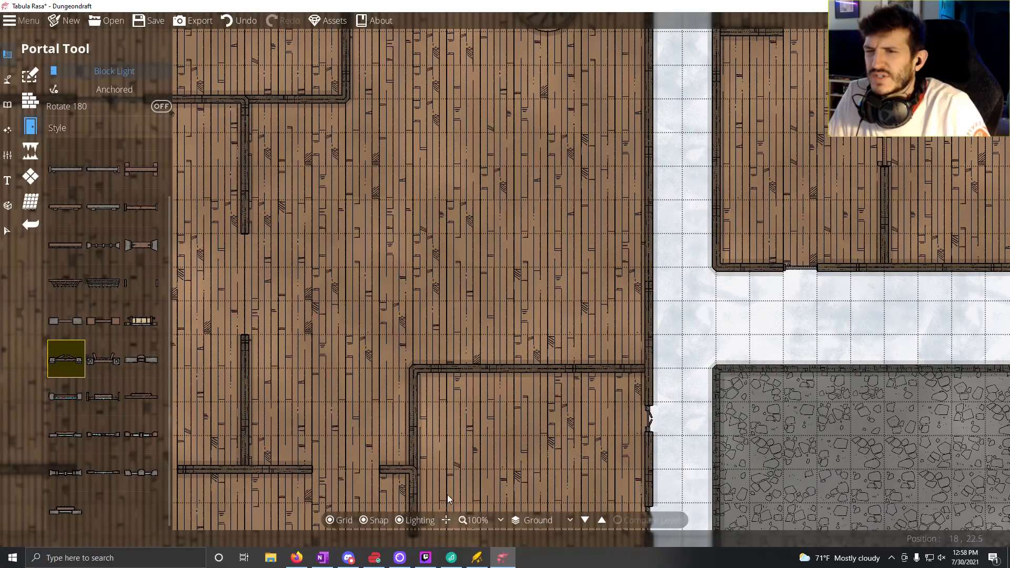
drag(432, 533, 405, 490)
drag(491, 319, 483, 464)
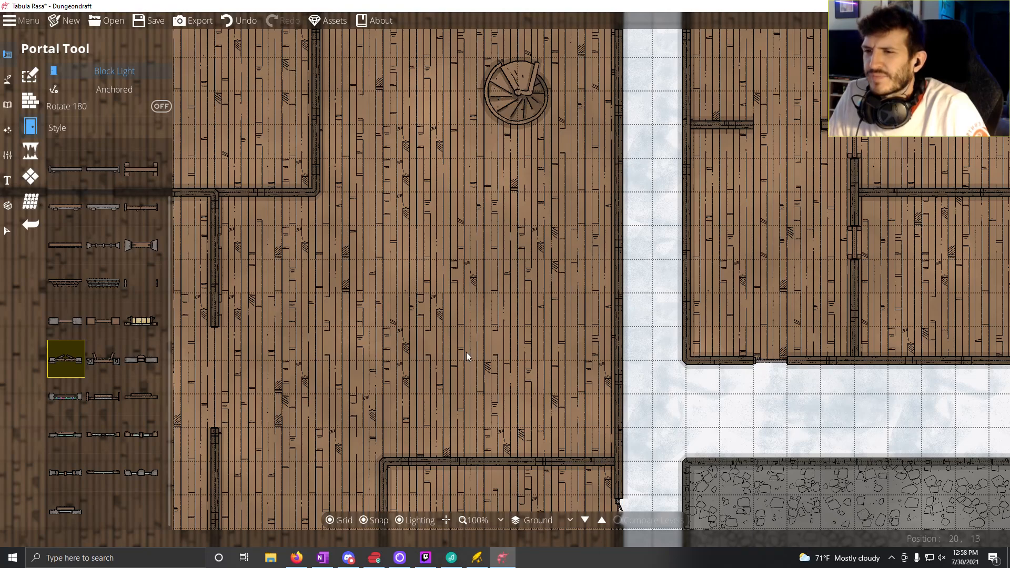
click(619, 385)
click(621, 249)
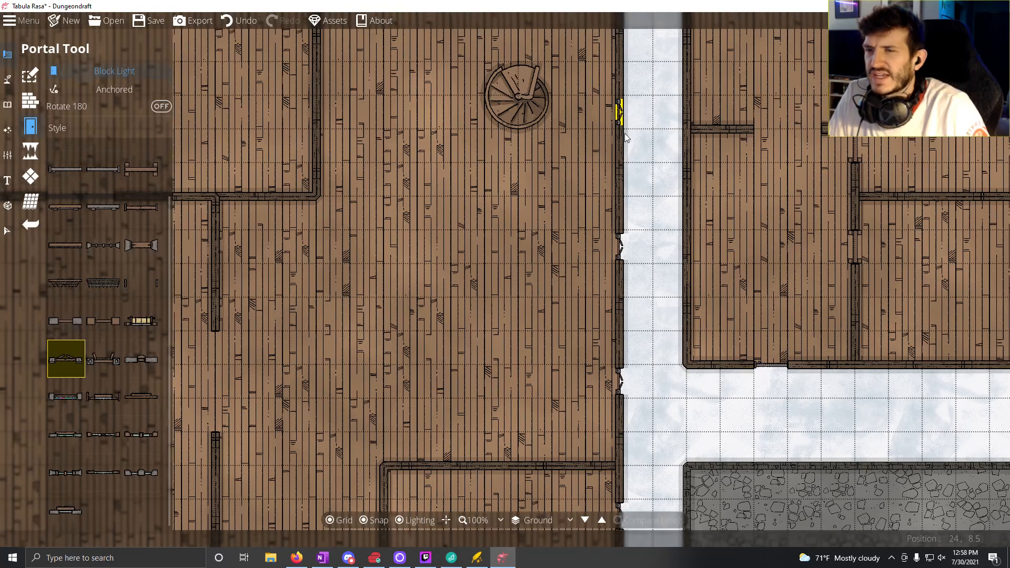
drag(621, 108, 623, 231)
click(567, 114)
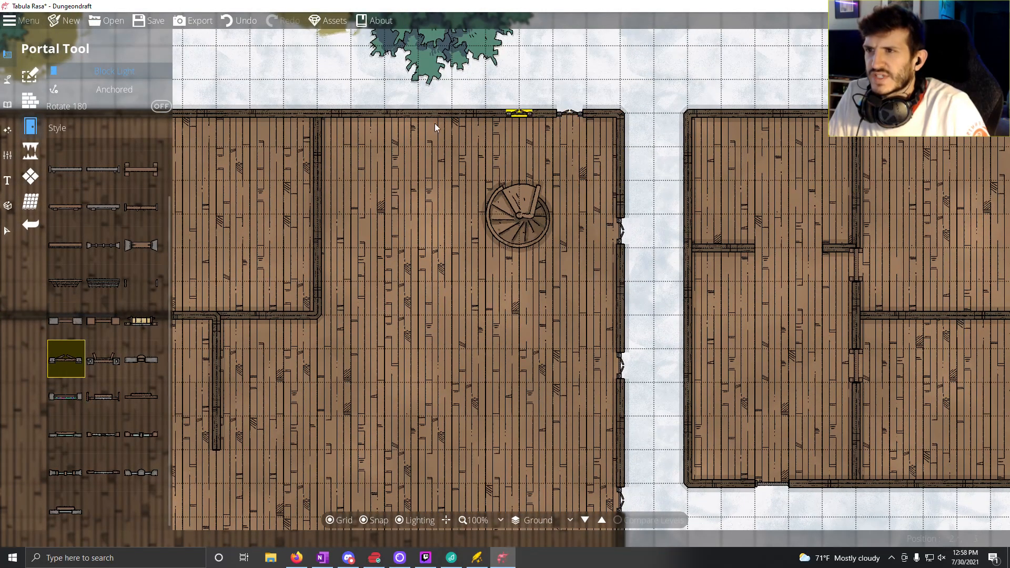
click(435, 113)
Step: Examine the layout of the neighbouring cabin buildings and the upper floor around its spiral staircase
drag(353, 267, 412, 201)
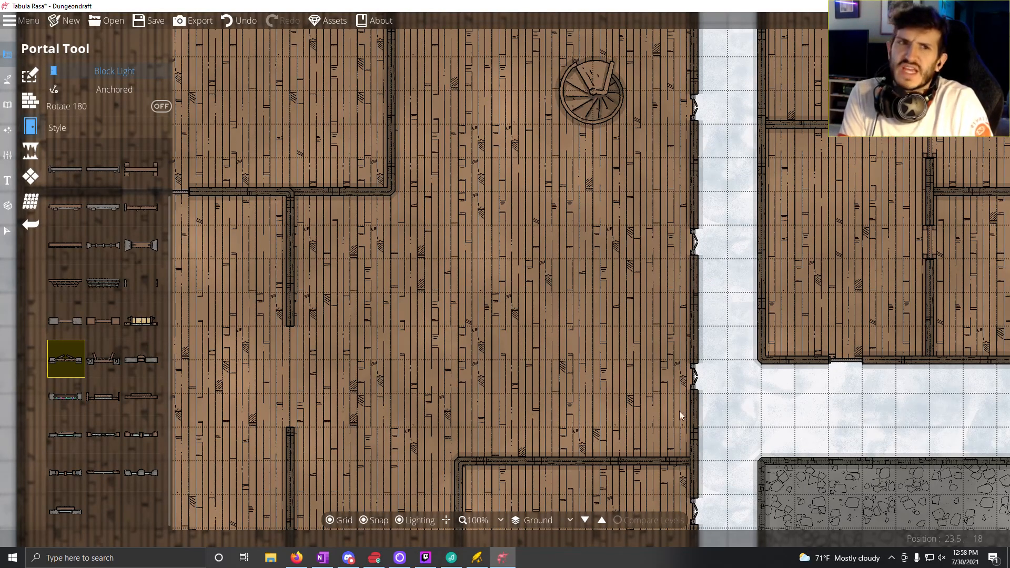
drag(548, 425, 1, 545)
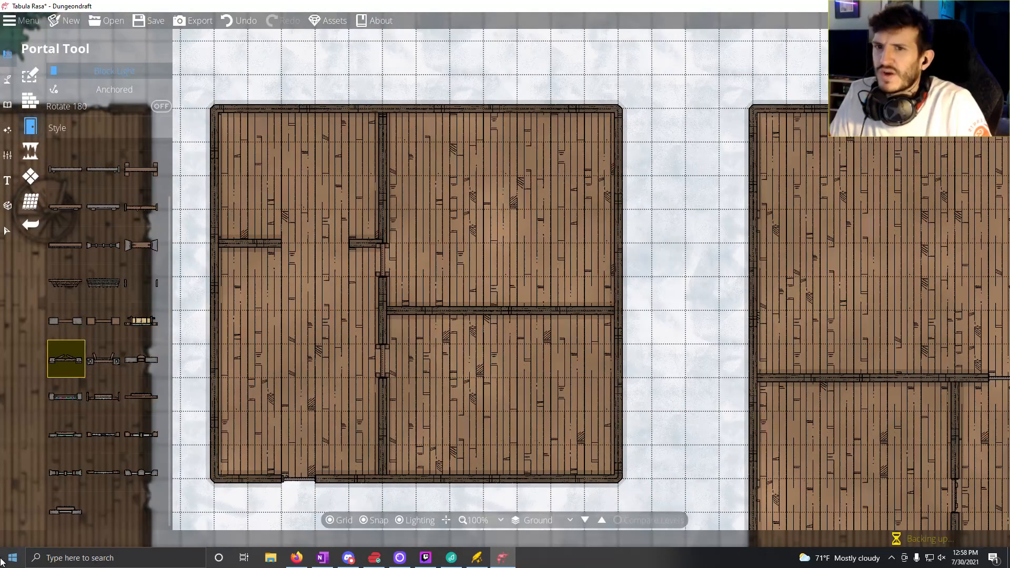
drag(797, 279, 169, 279)
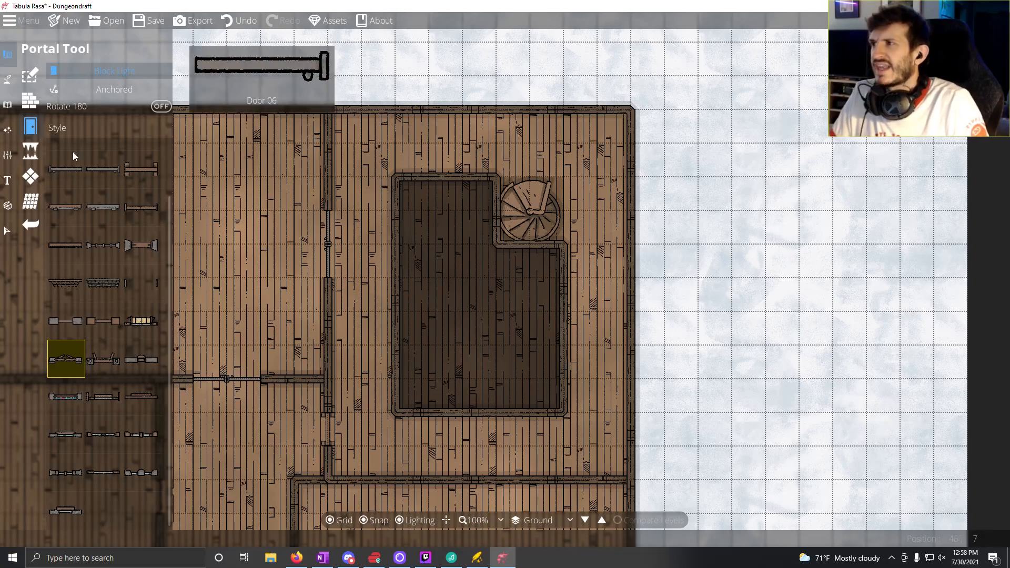
click(9, 80)
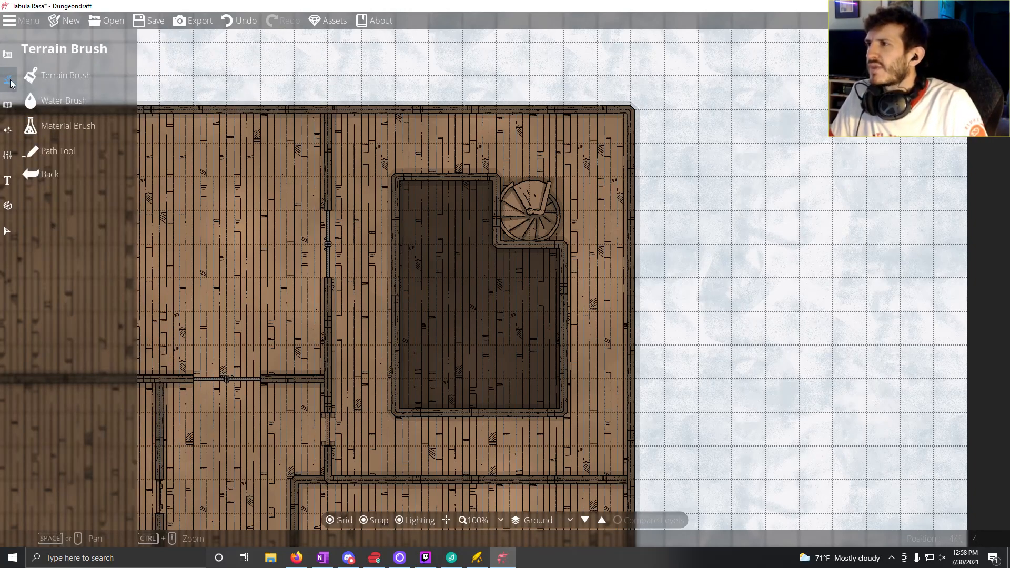
click(7, 130)
click(47, 102)
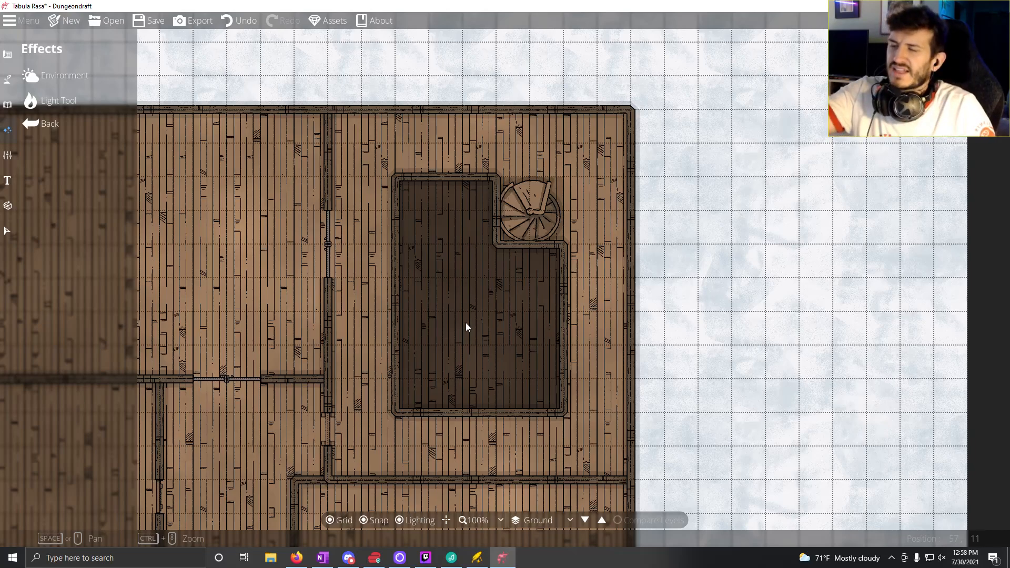
drag(74, 374, 415, 356)
drag(460, 388, 832, 222)
drag(239, 296, 563, 294)
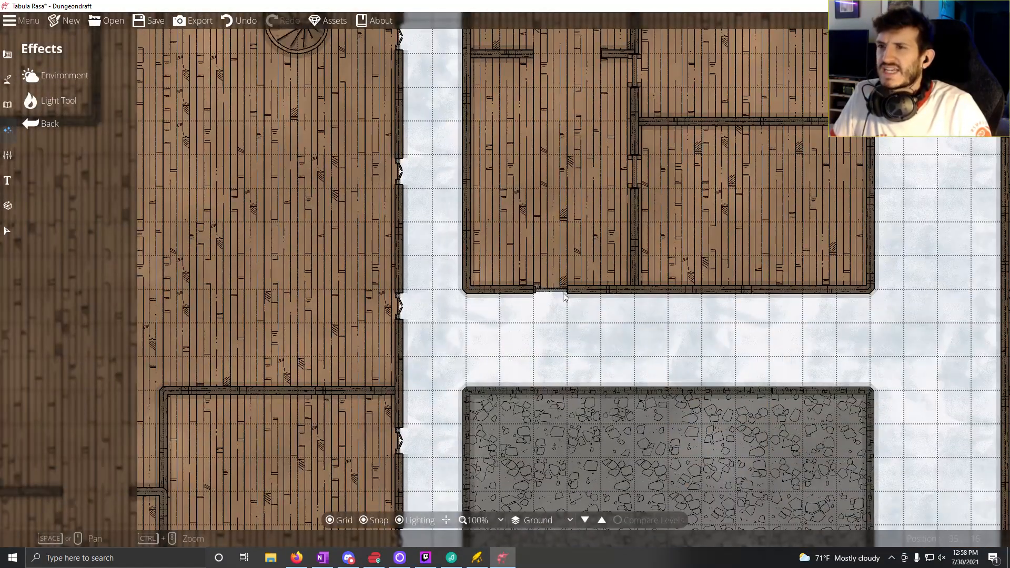
drag(440, 180, 566, 349)
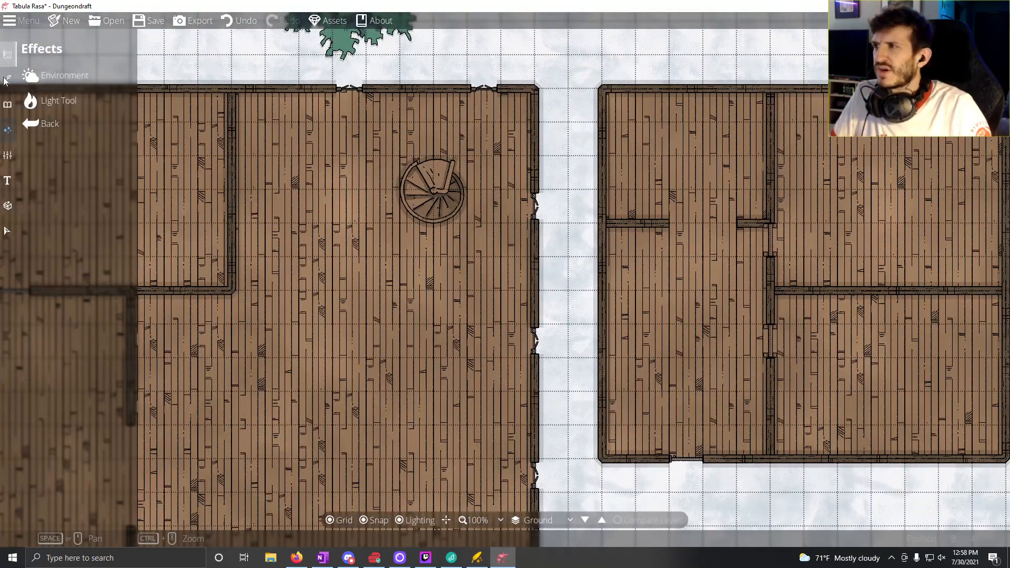
click(8, 104)
click(15, 81)
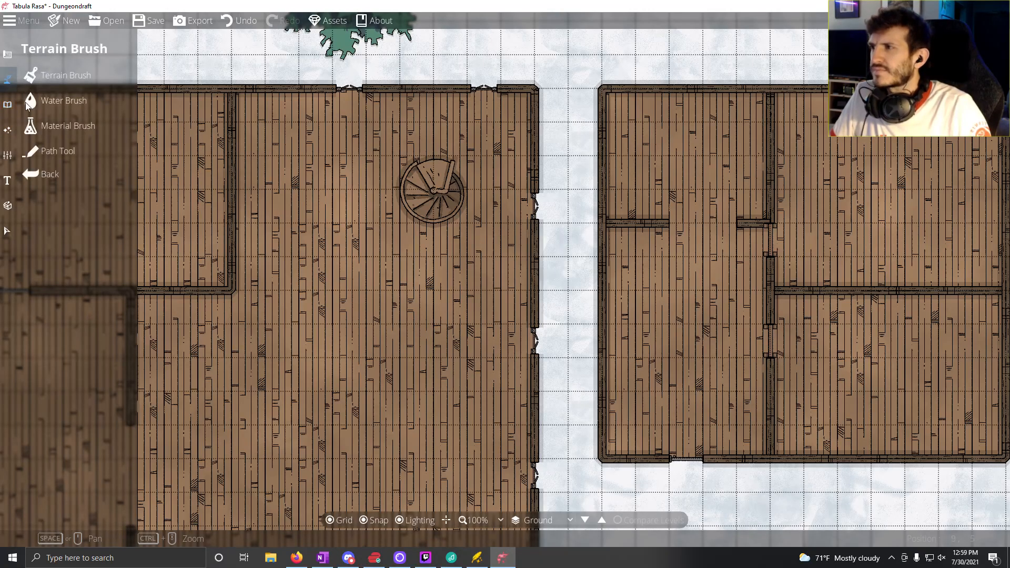
Step: Place two windows six squares apart on the northwest room's north wall and two windows three squares apart on its west wall
click(8, 54)
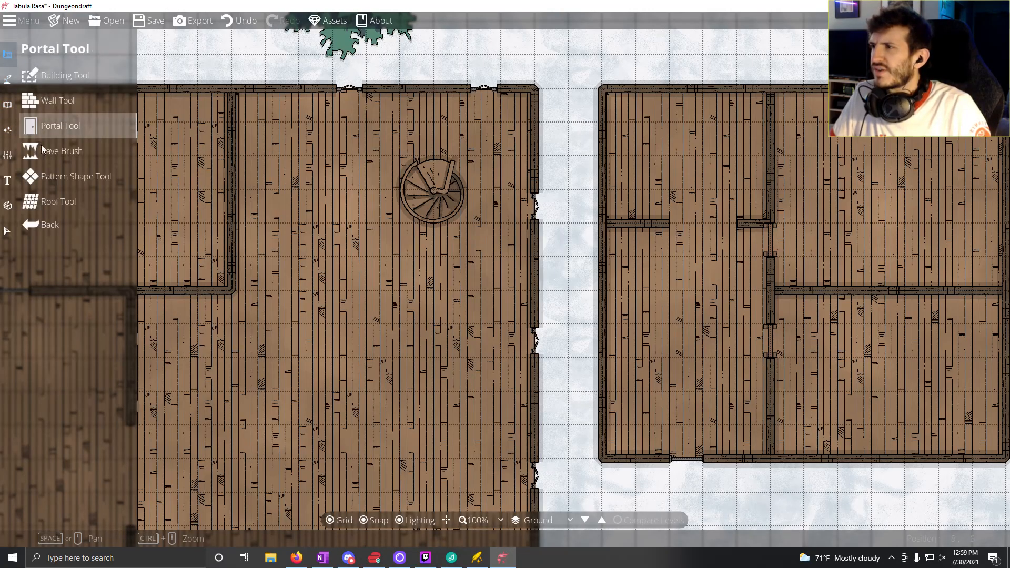
drag(273, 263, 526, 264)
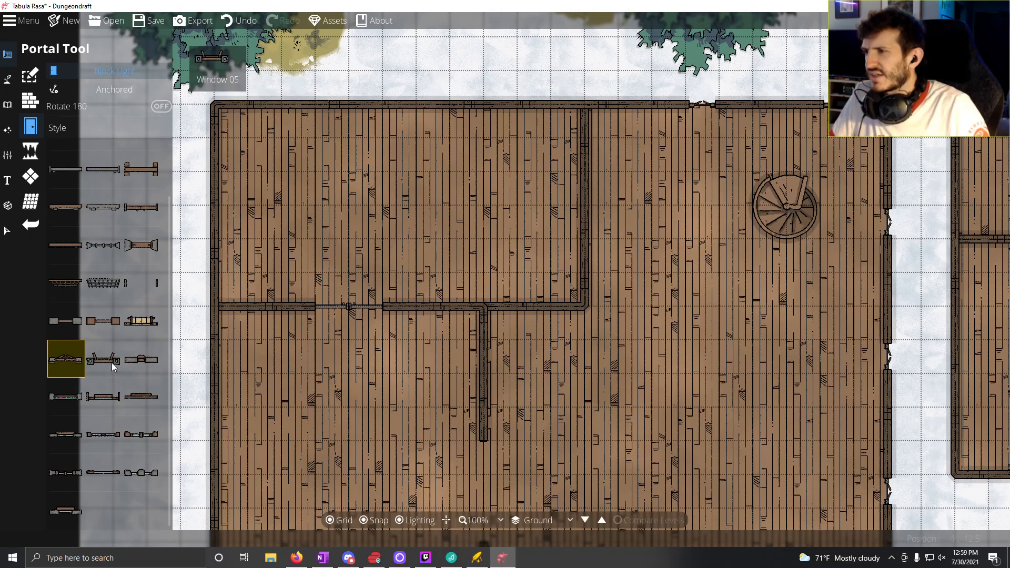
click(506, 108)
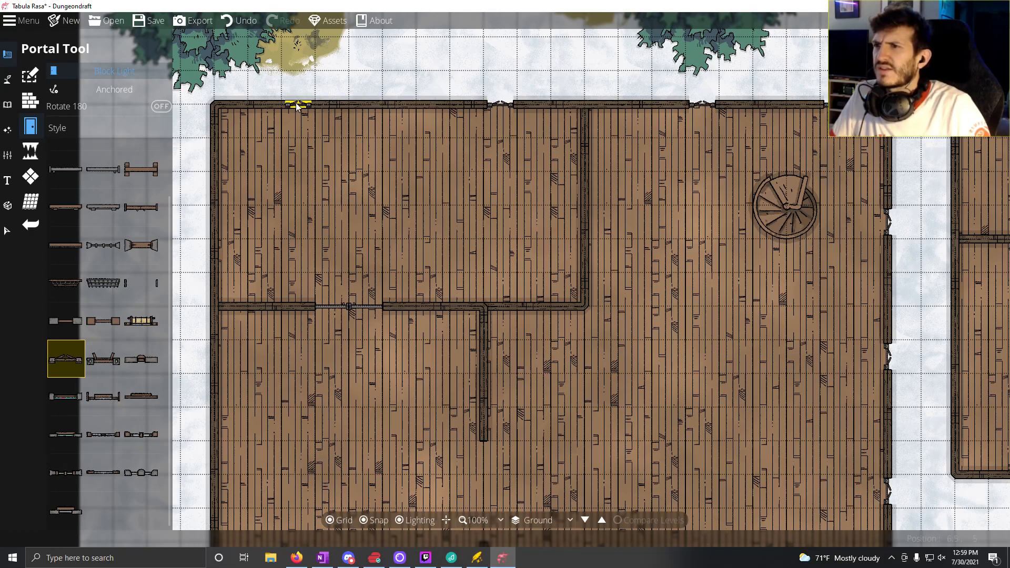
click(297, 107)
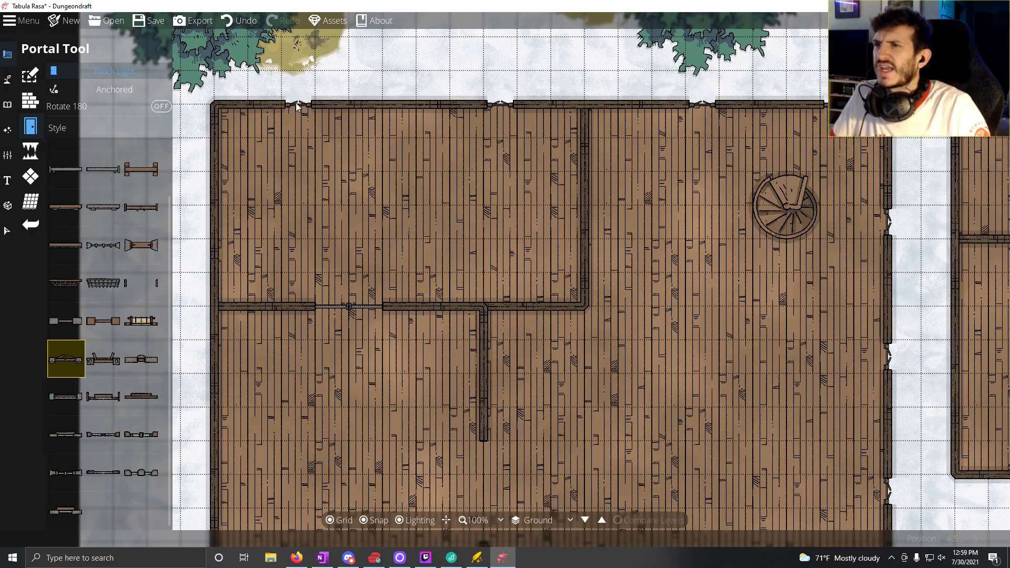
click(215, 155)
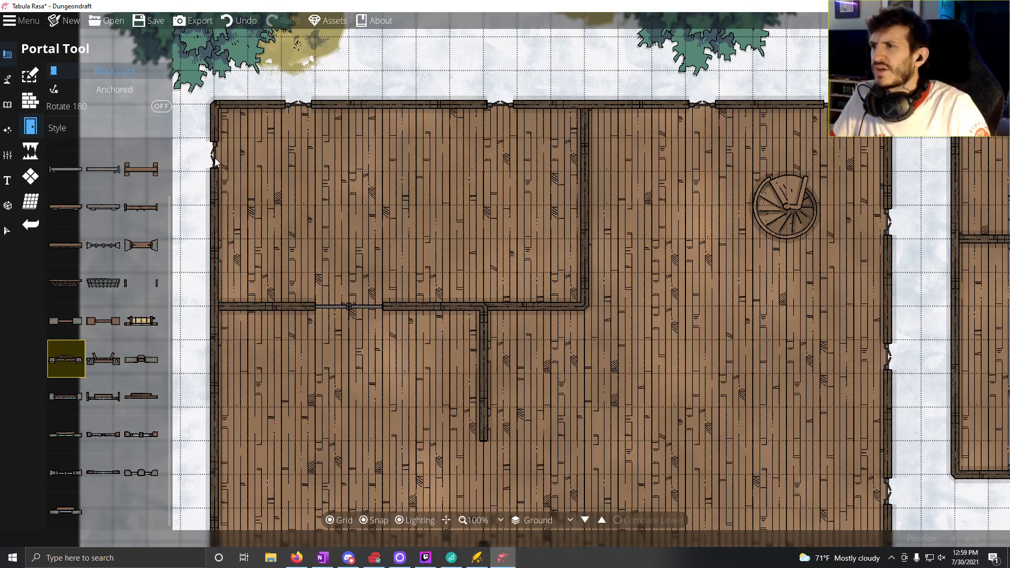
click(213, 256)
Step: Place five windows two squares apart along the outer west wall of the room south of the northwest room
drag(276, 402, 356, 163)
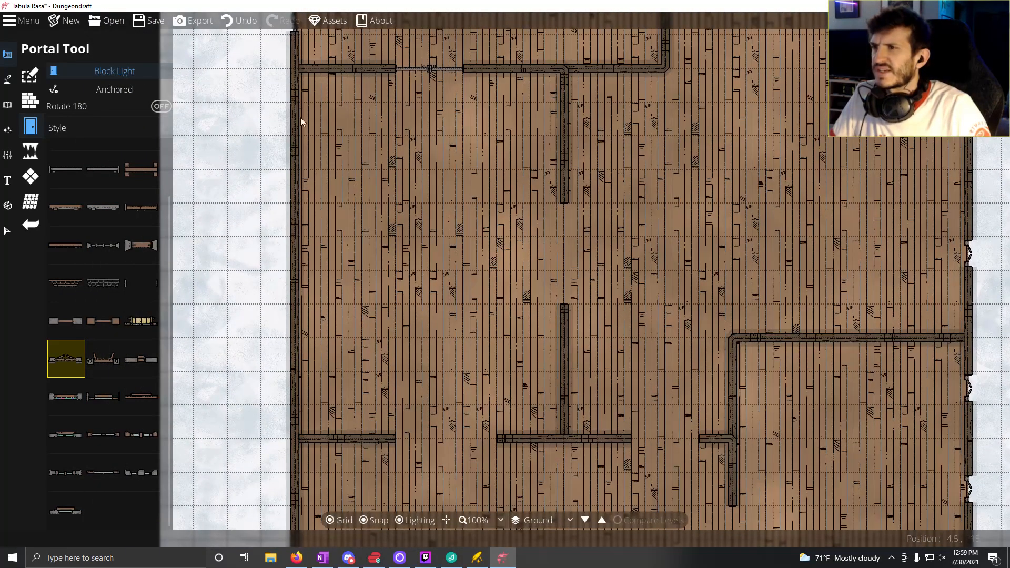
click(293, 185)
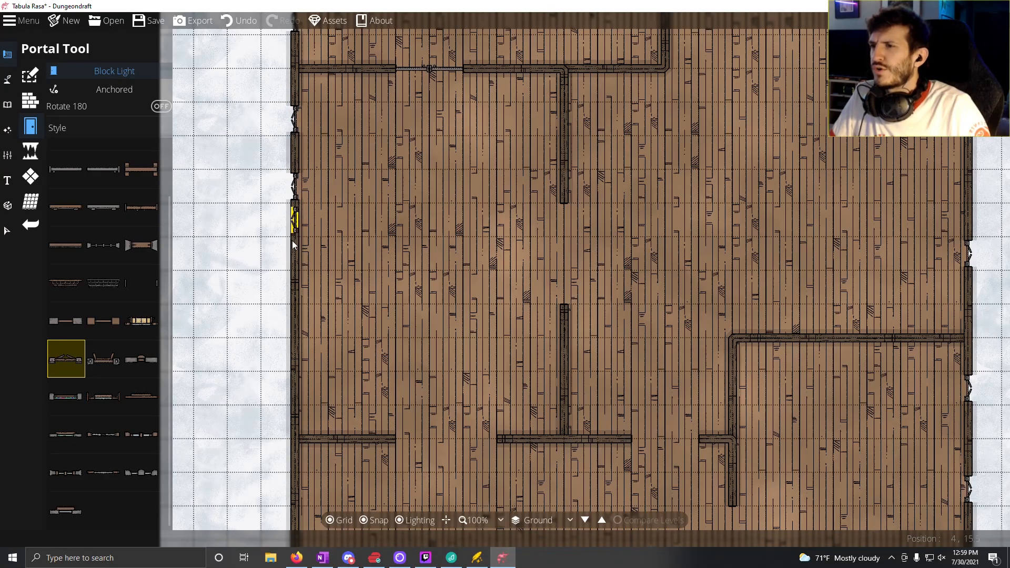
click(294, 254)
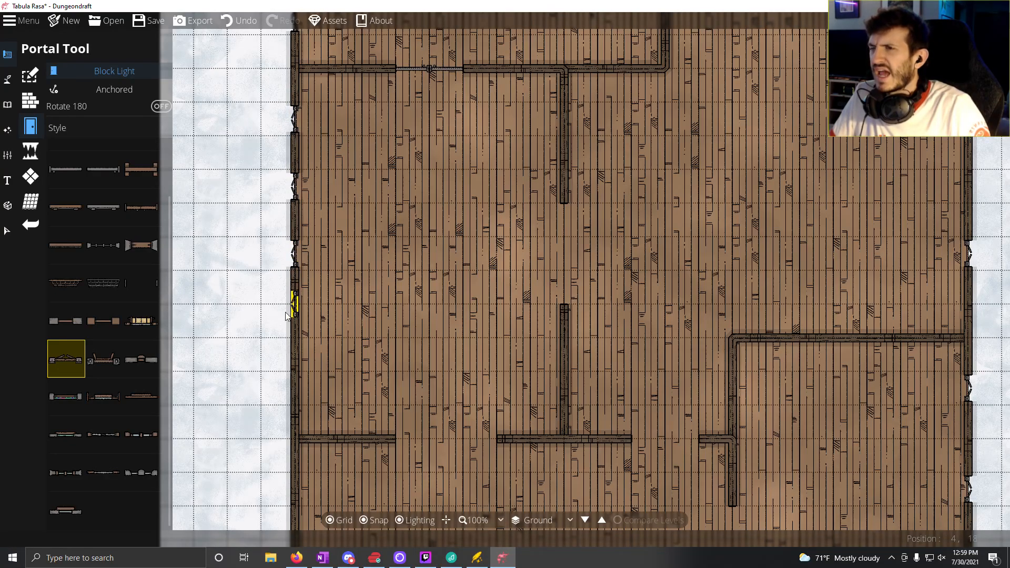
drag(287, 316, 319, 225)
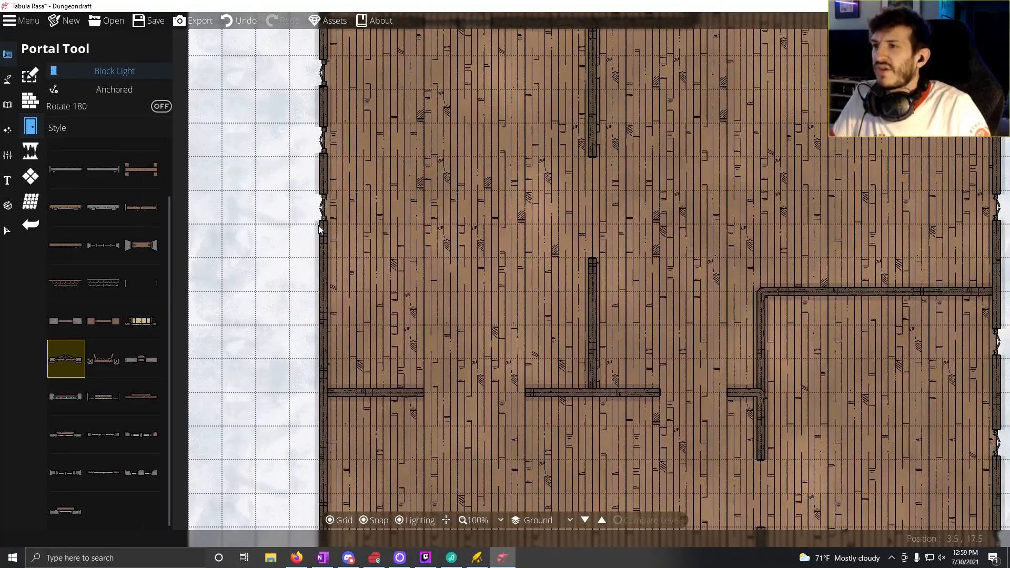
click(325, 282)
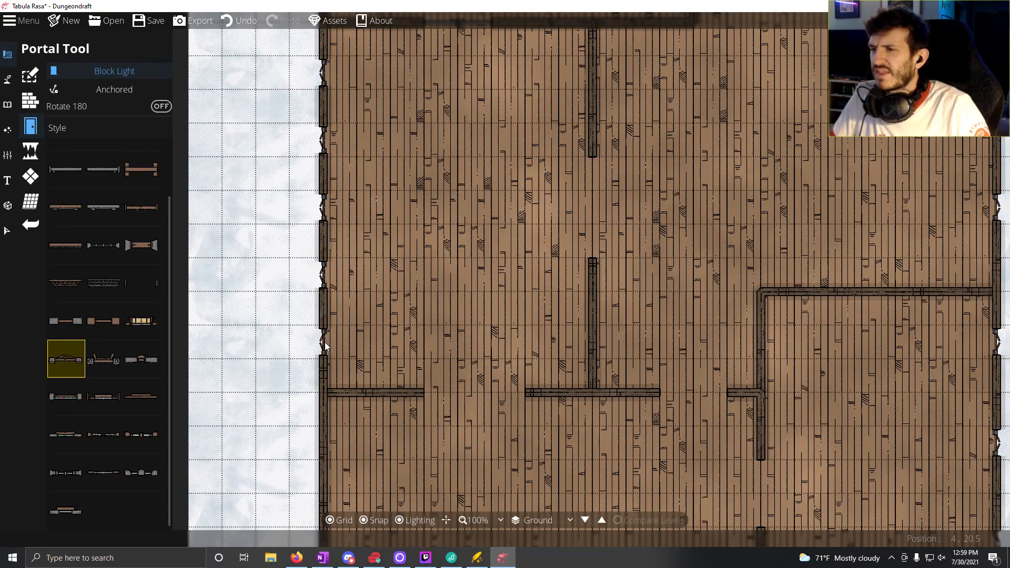
drag(324, 342, 338, 195)
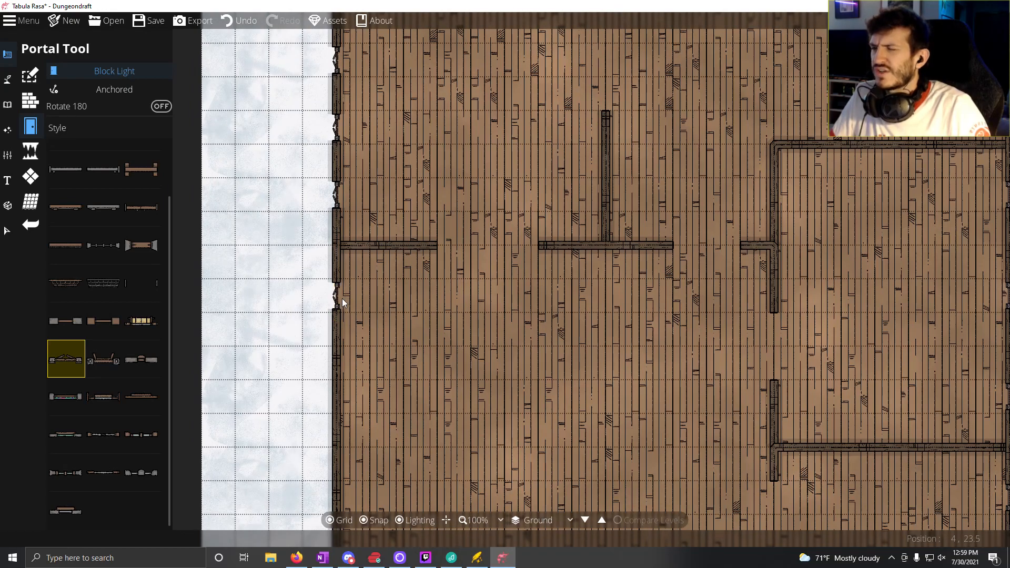
Step: Place a row of windows two squares apart along the west wall of the large room just north of the two straight staircases
drag(343, 301, 342, 171)
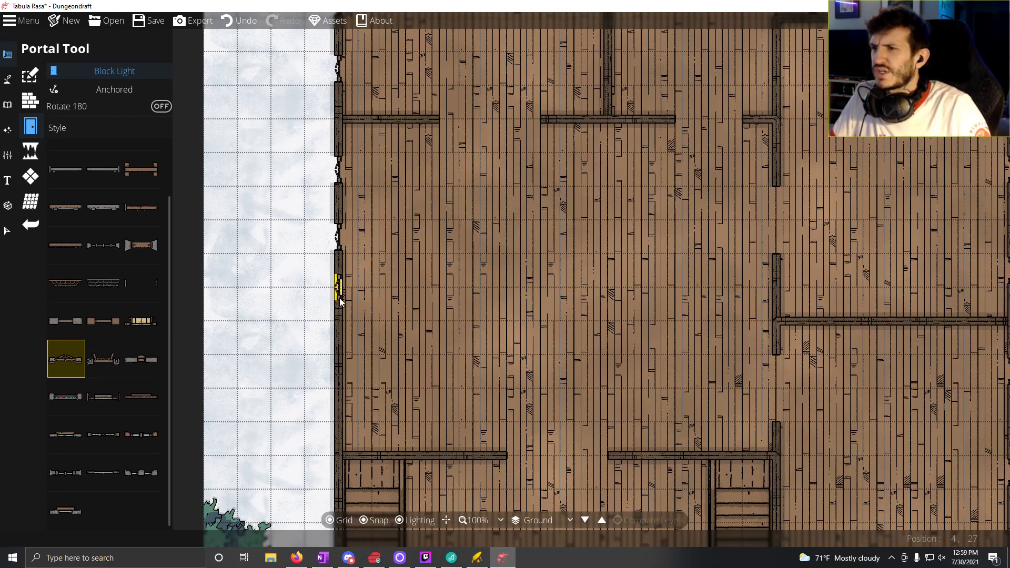
click(341, 295)
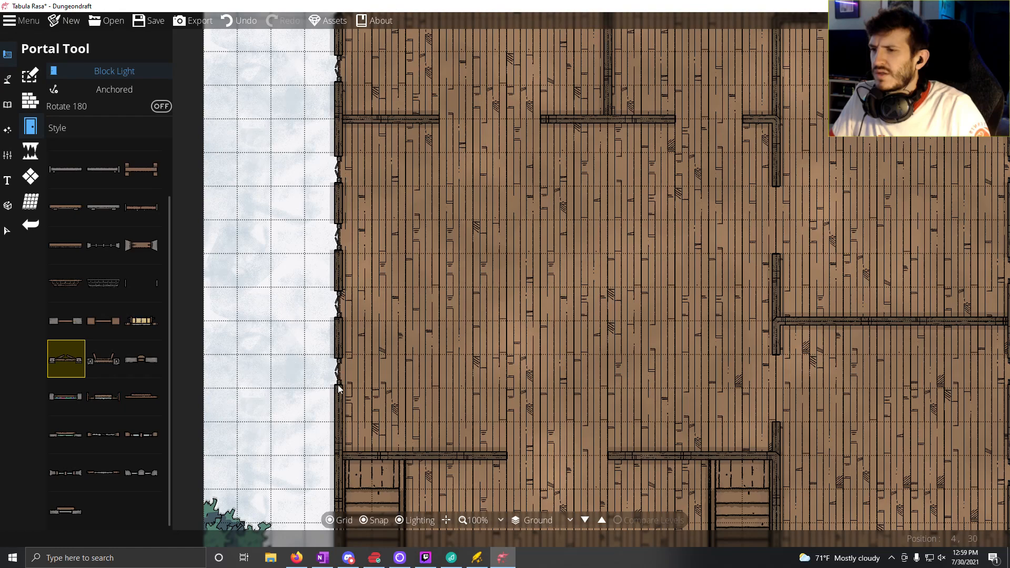
click(338, 402)
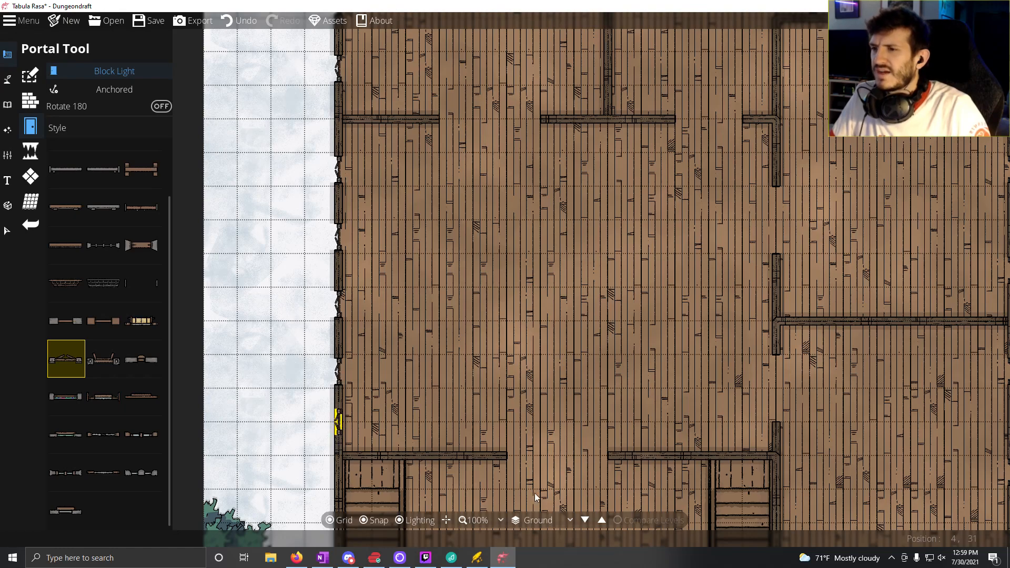
Step: Place a spiral staircase on the stone-floored building's floor, about three squares from its north and east walls
drag(633, 332, 472, 249)
drag(392, 298, 372, 313)
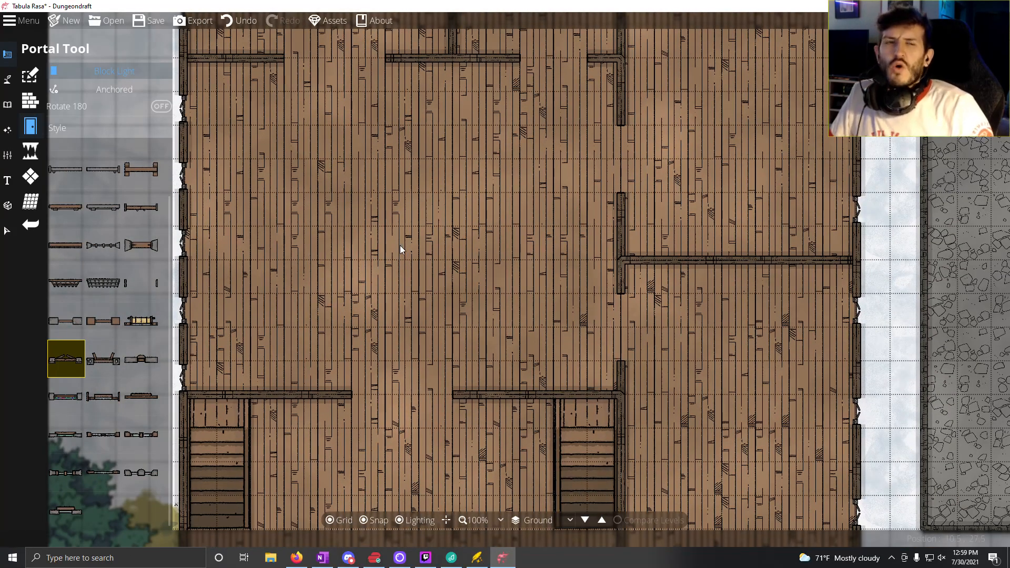
drag(515, 179, 360, 175)
drag(644, 317, 317, 488)
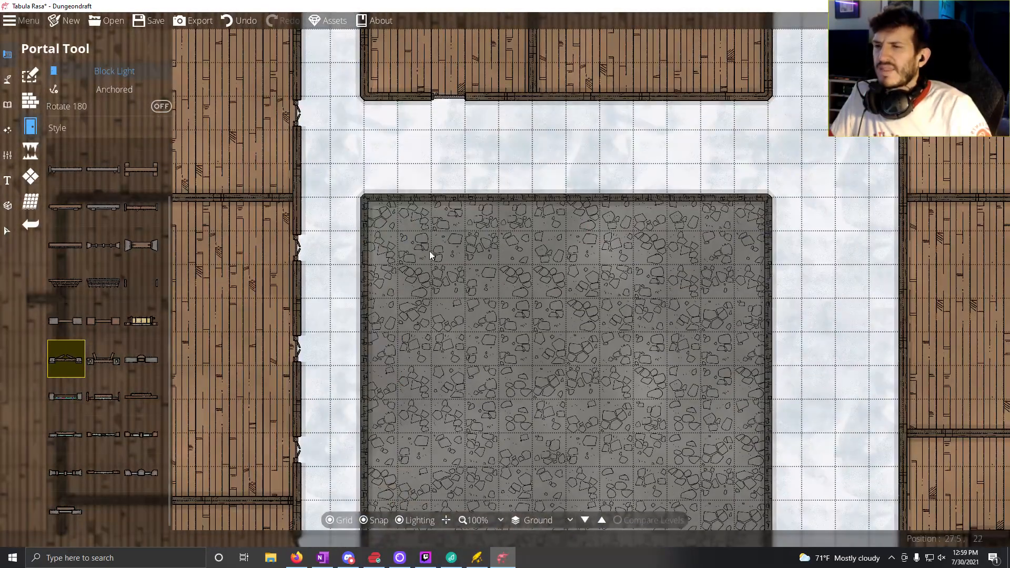
drag(374, 262, 449, 197)
drag(525, 216, 392, 356)
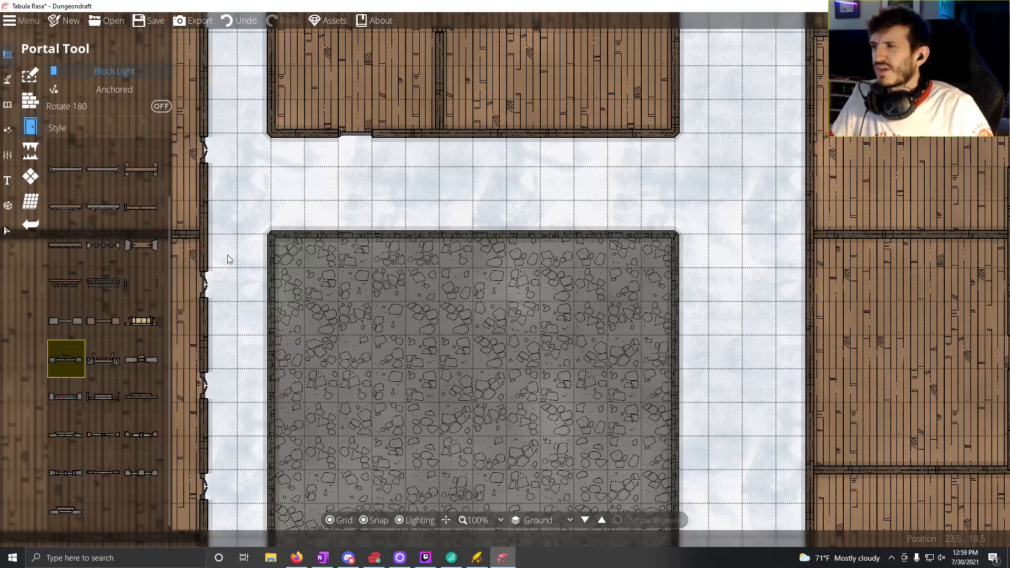
drag(232, 316, 404, 566)
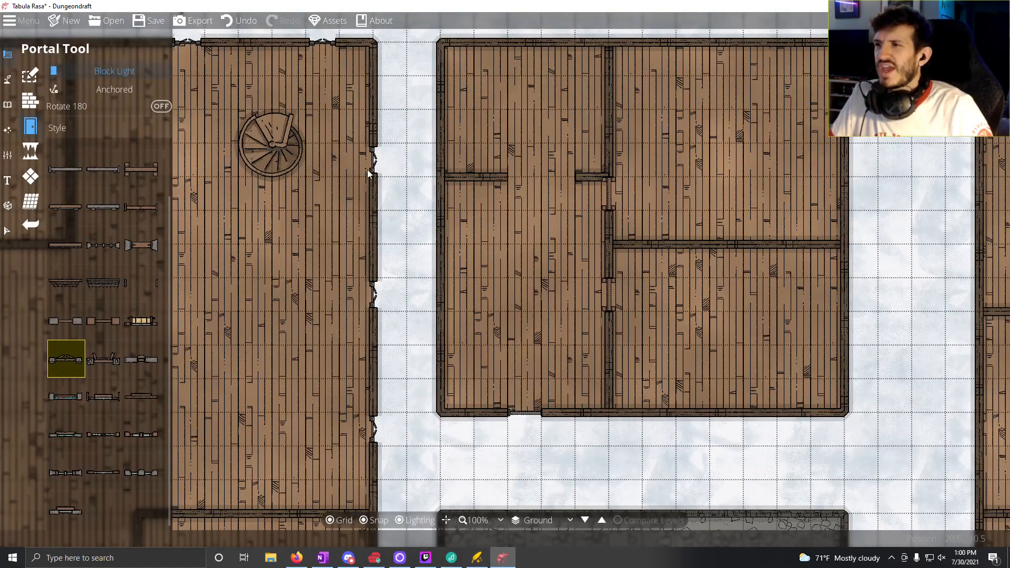
click(7, 105)
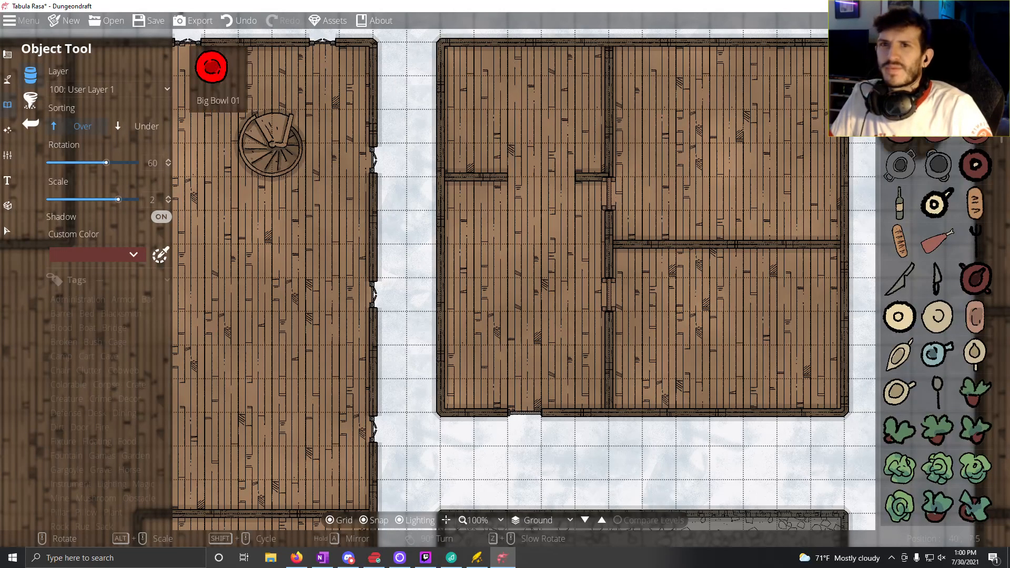
drag(629, 333, 411, 143)
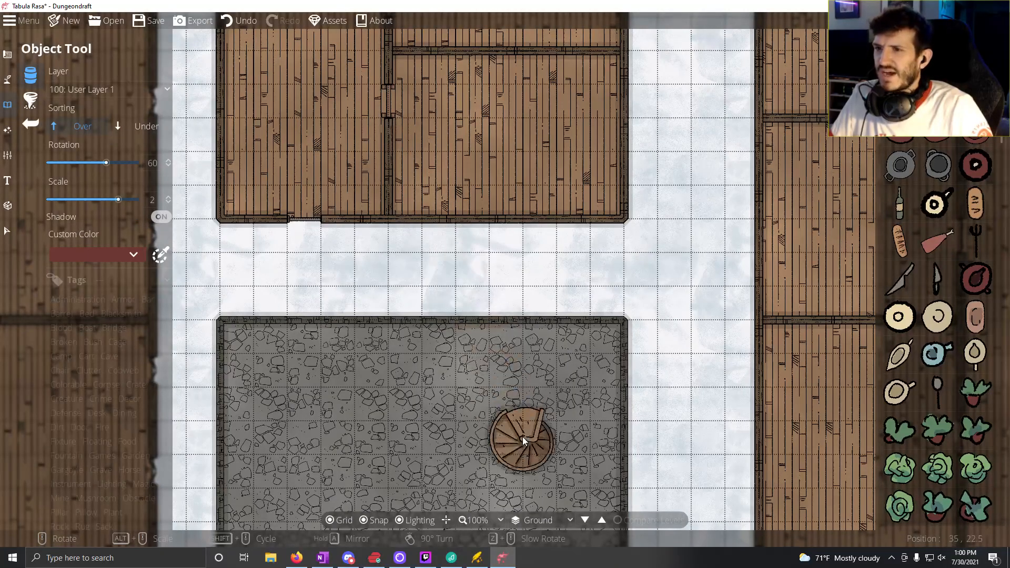
drag(531, 413, 540, 260)
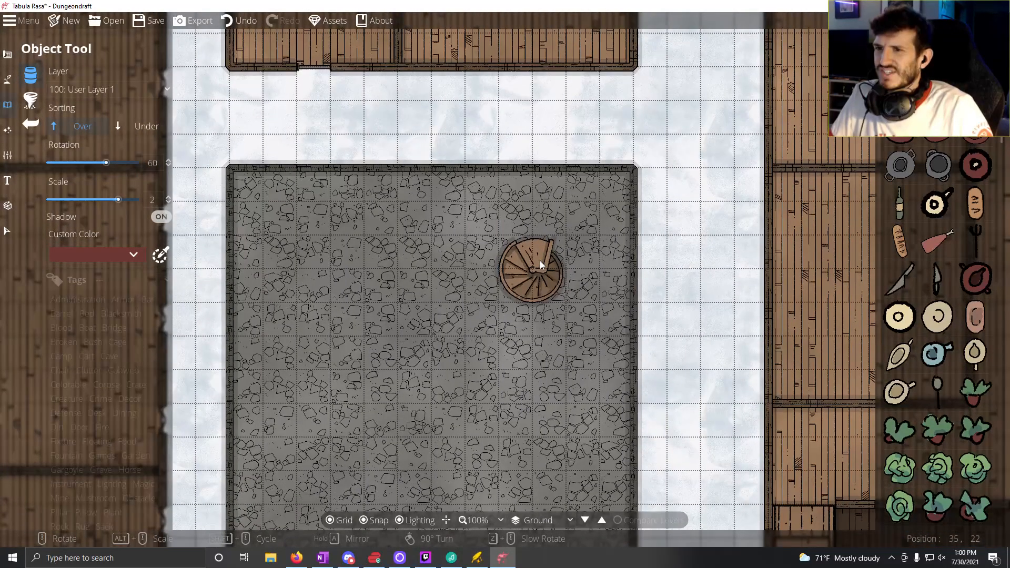
click(540, 260)
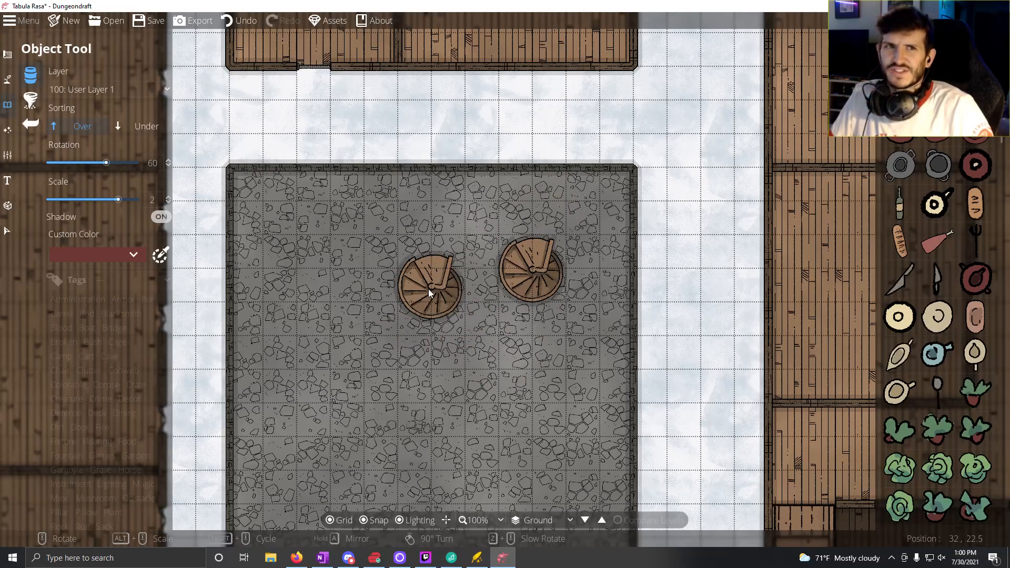
drag(453, 236, 678, 350)
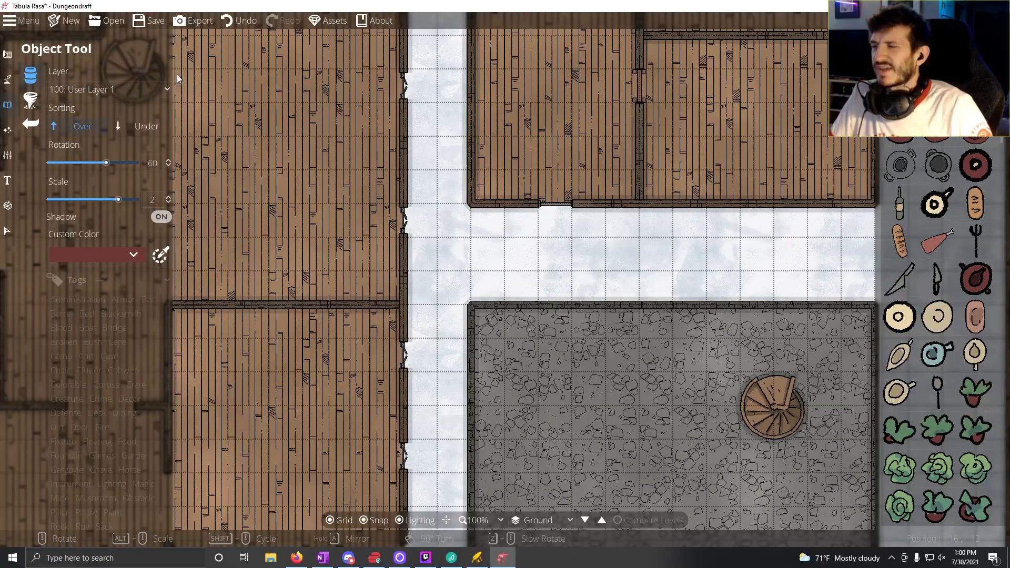
Step: Place three windows on the west wall and three on the north wall of the small wooden building north of the stone-floored building
click(8, 62)
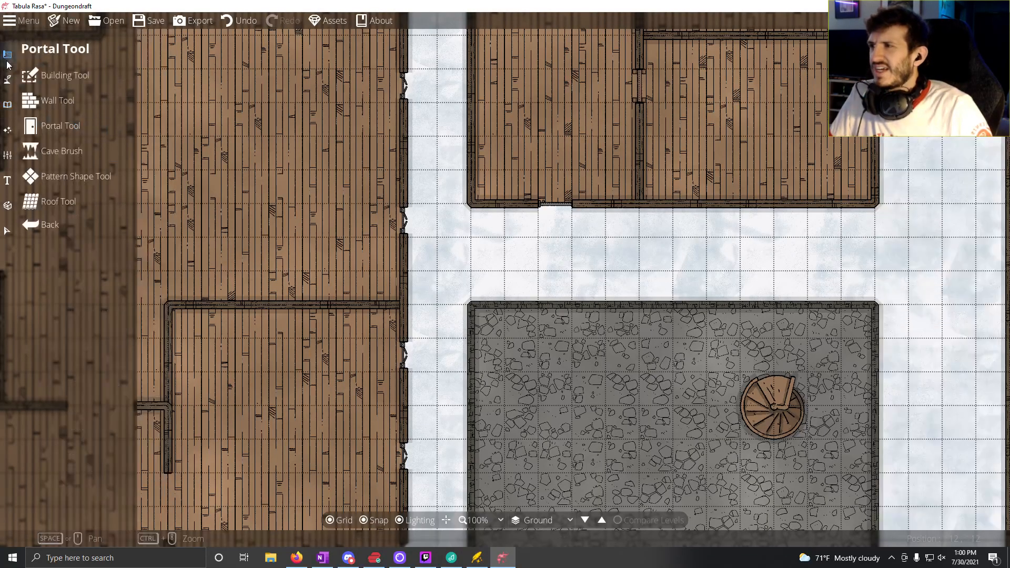
drag(370, 309, 180, 555)
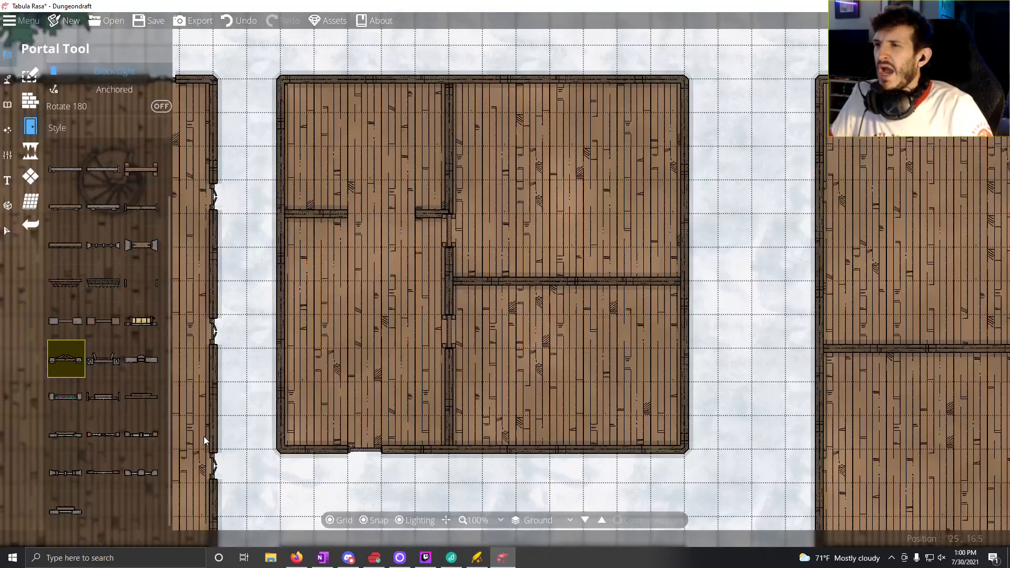
click(284, 401)
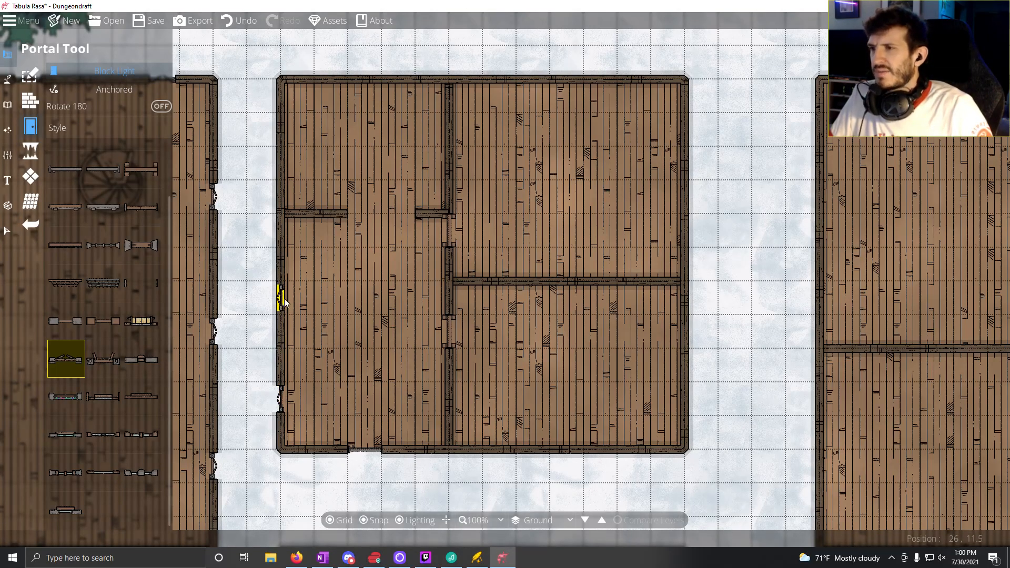
click(285, 163)
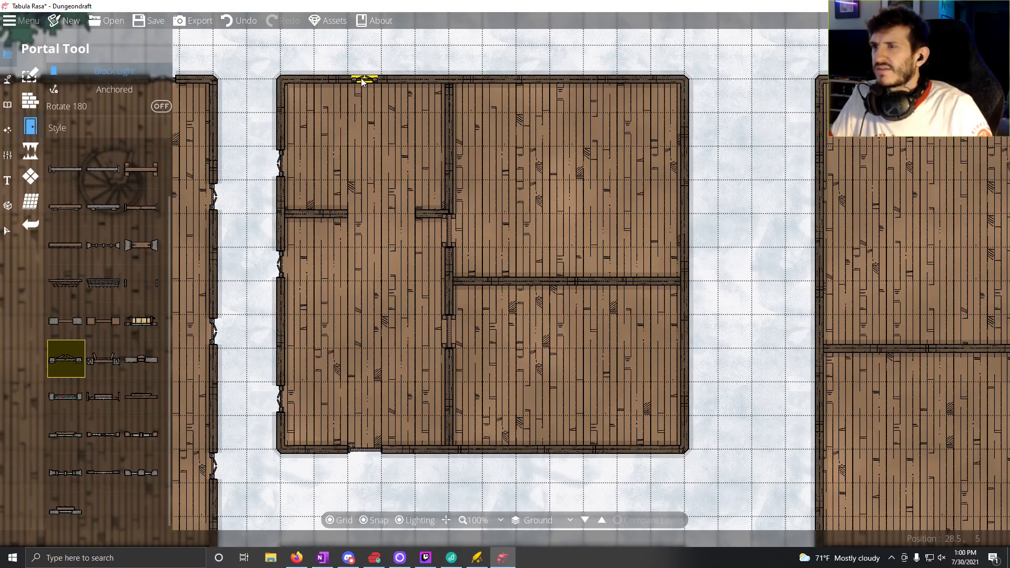
click(365, 79)
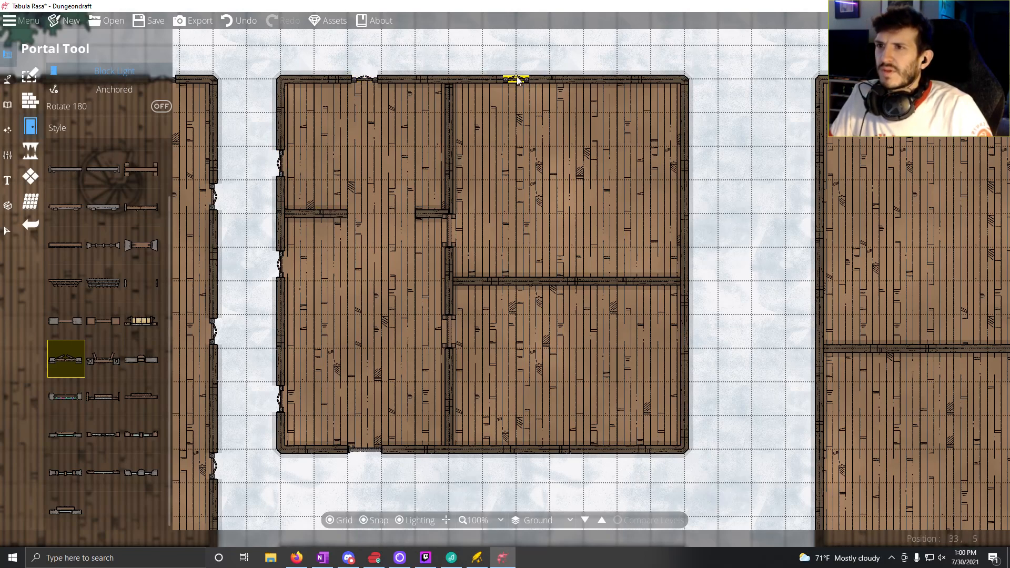
click(499, 80)
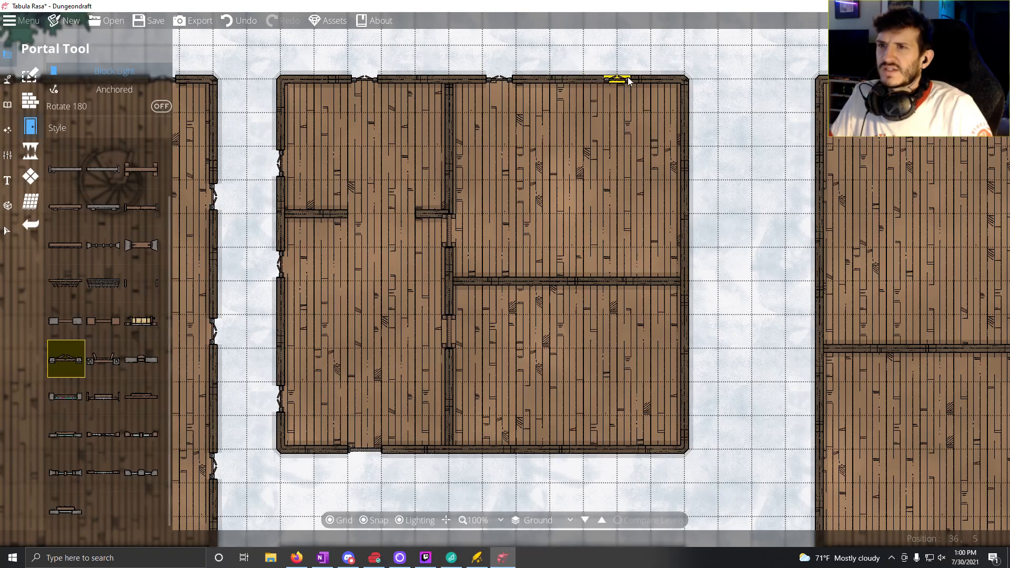
Step: Place three windows three squares apart on the small wooden building's east wall and two three squares apart on its south wall's eastern half
click(685, 129)
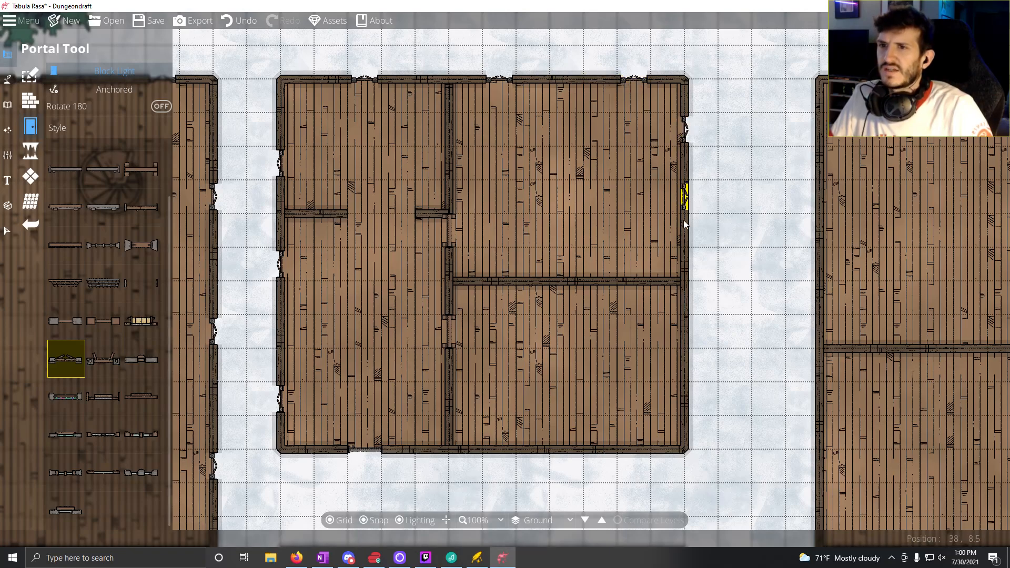
click(685, 230)
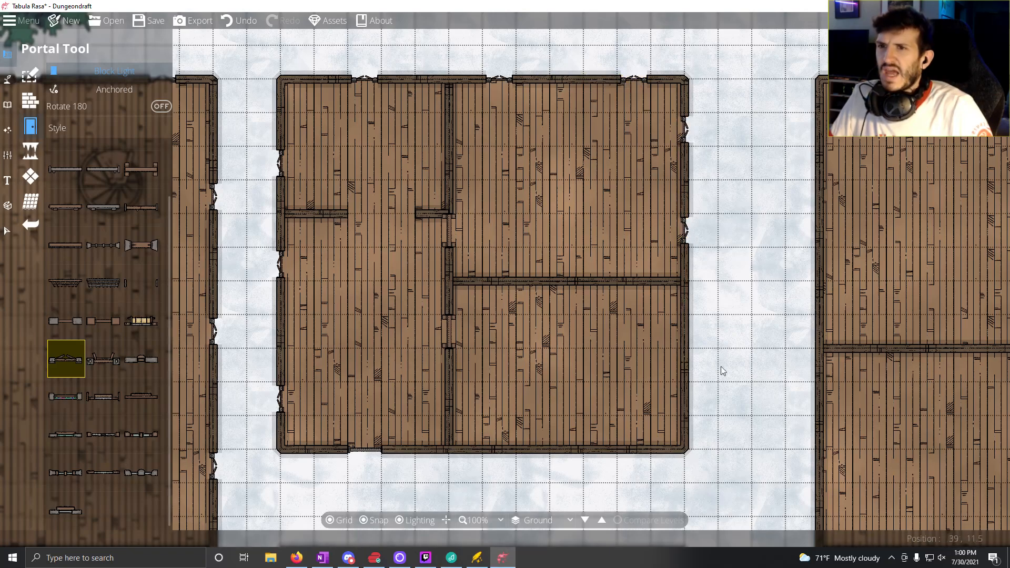
click(685, 332)
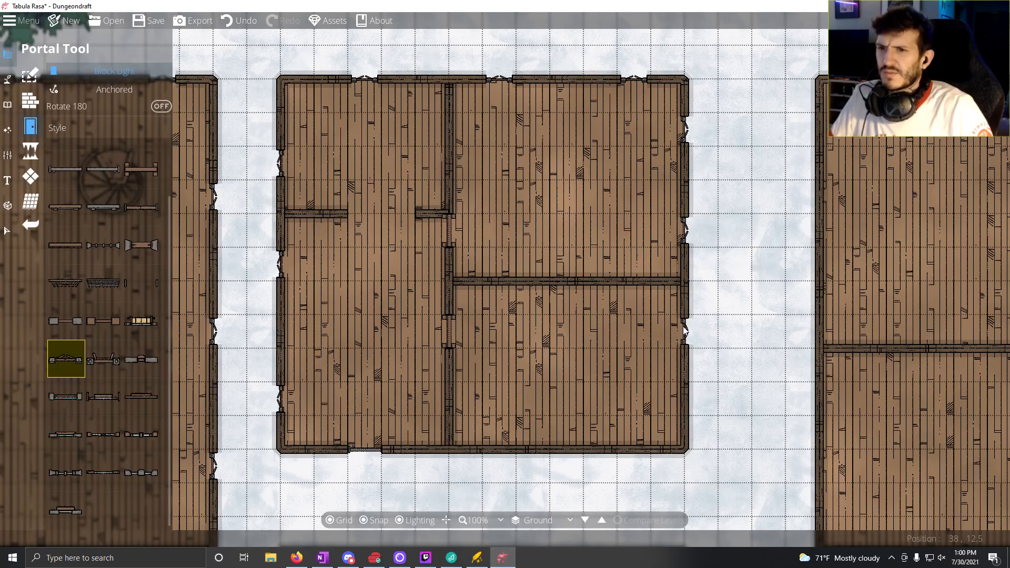
click(631, 449)
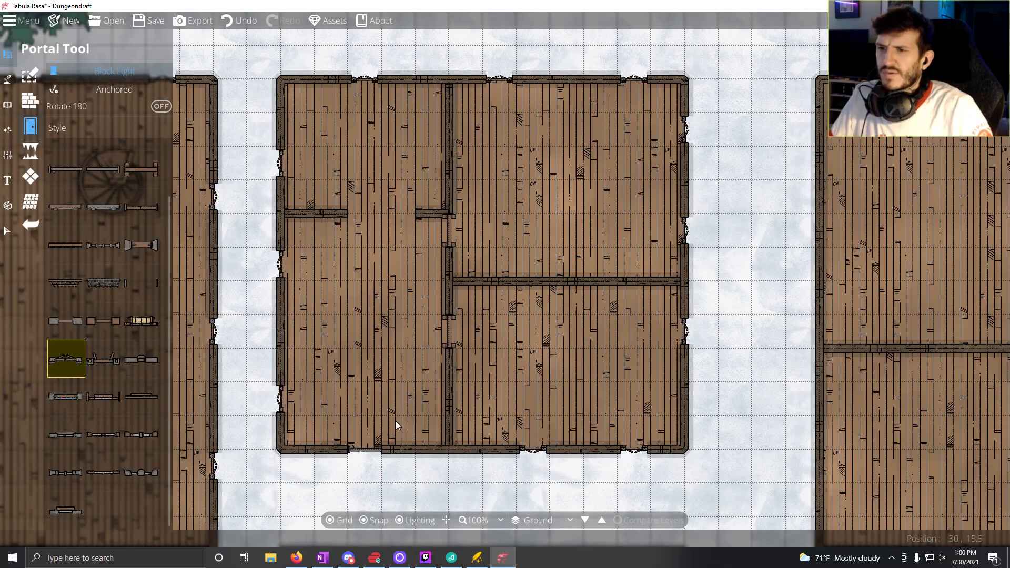
Step: Place two windows on the west wall and three on the north wall of the eastern building's northwest room, all three squares apart
drag(368, 430, 240, 354)
drag(618, 324, 347, 451)
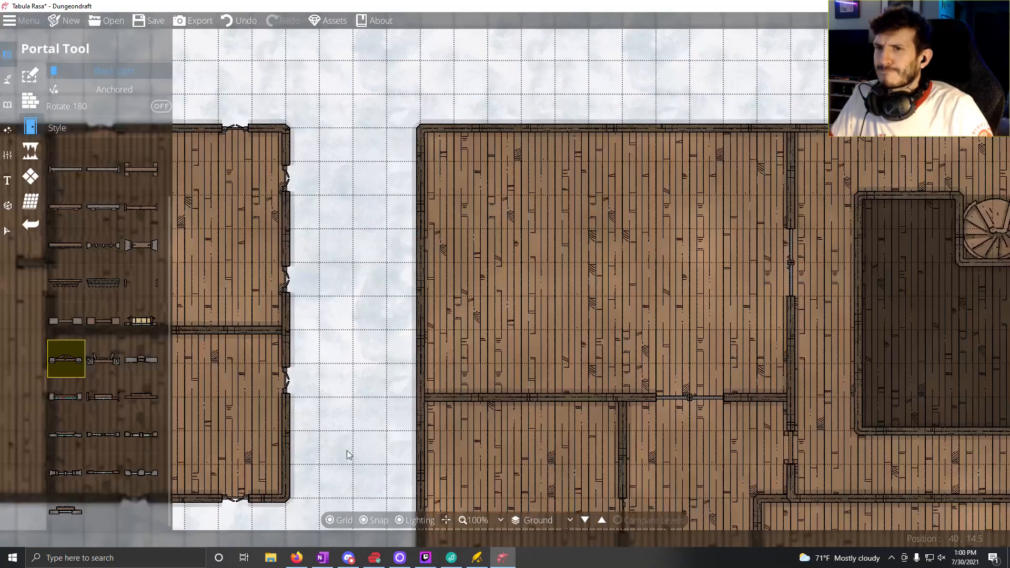
drag(570, 299, 430, 209)
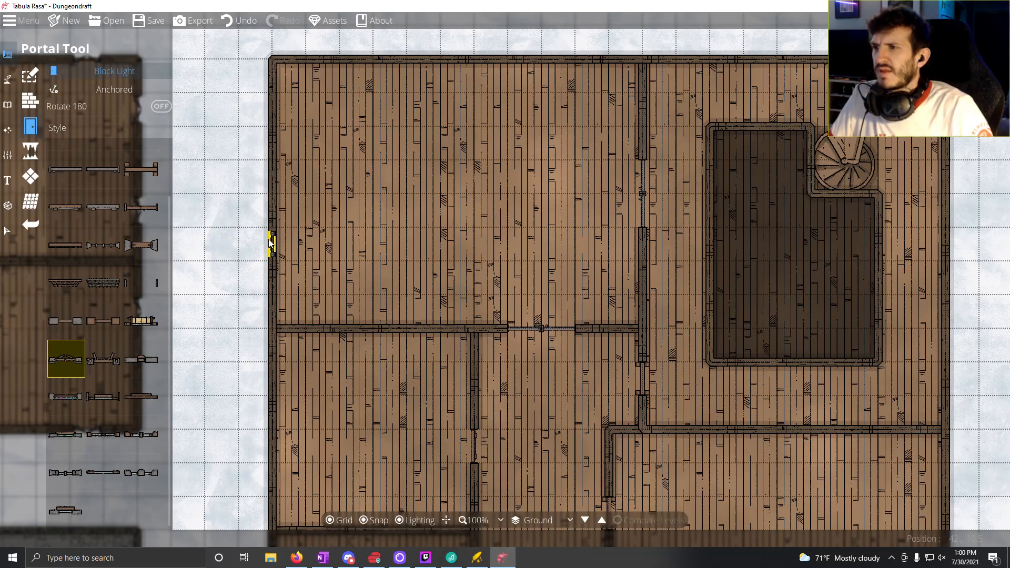
click(270, 243)
click(273, 141)
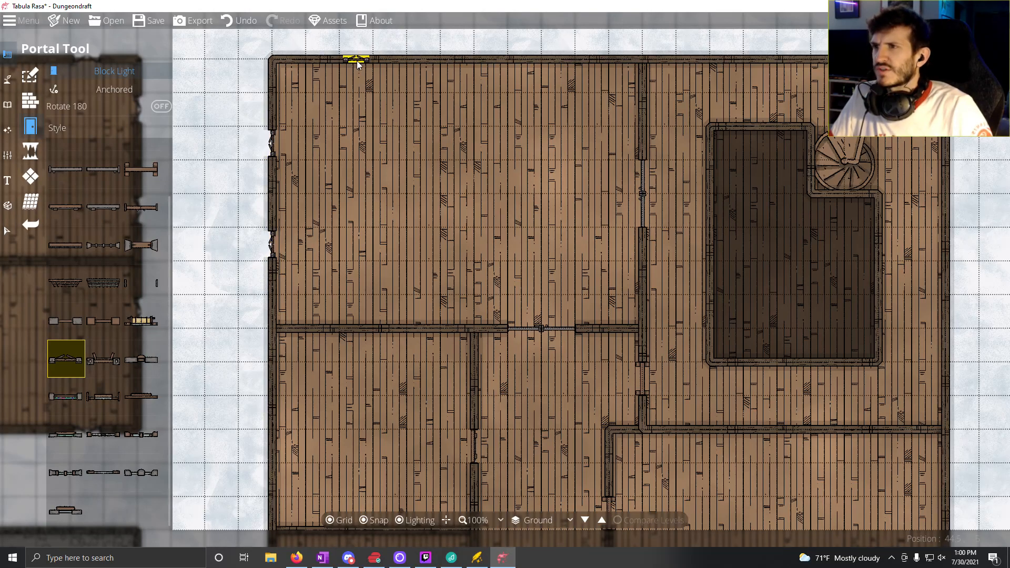
click(356, 58)
click(458, 59)
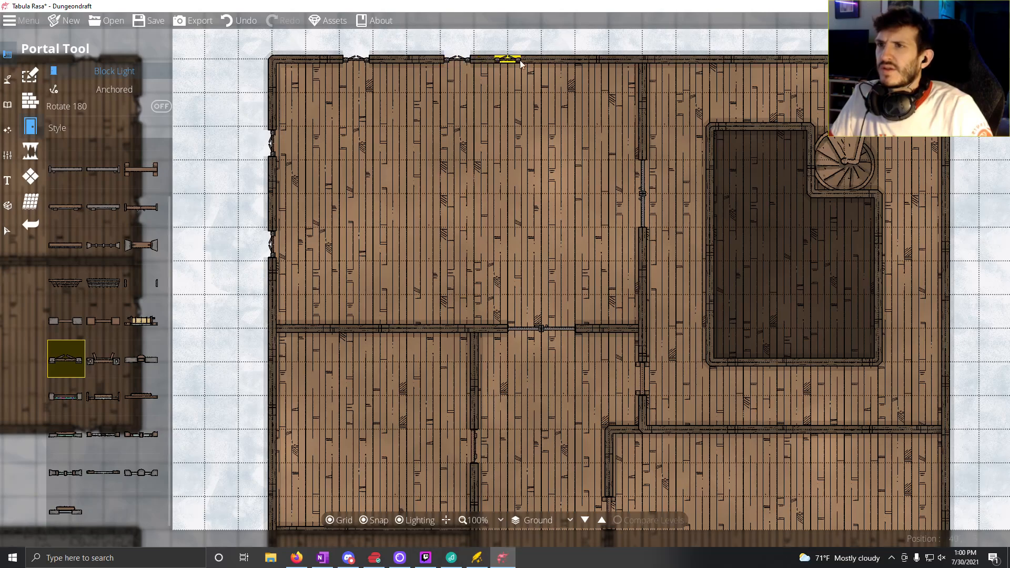
click(559, 58)
Step: Place three windows three squares apart on the north wall of the eastern building's room with the spiral staircase
drag(516, 243, 377, 310)
click(559, 127)
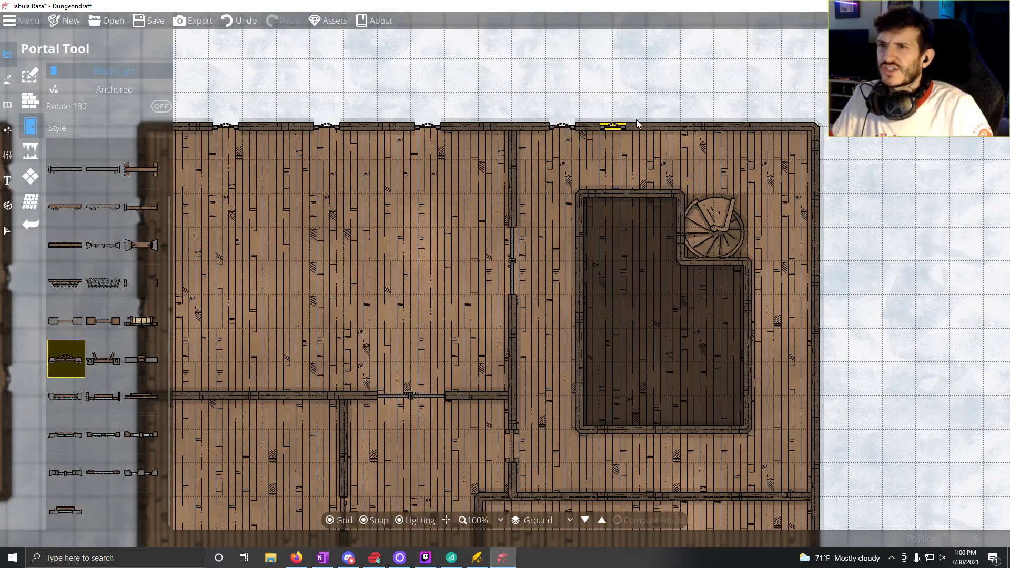
click(664, 126)
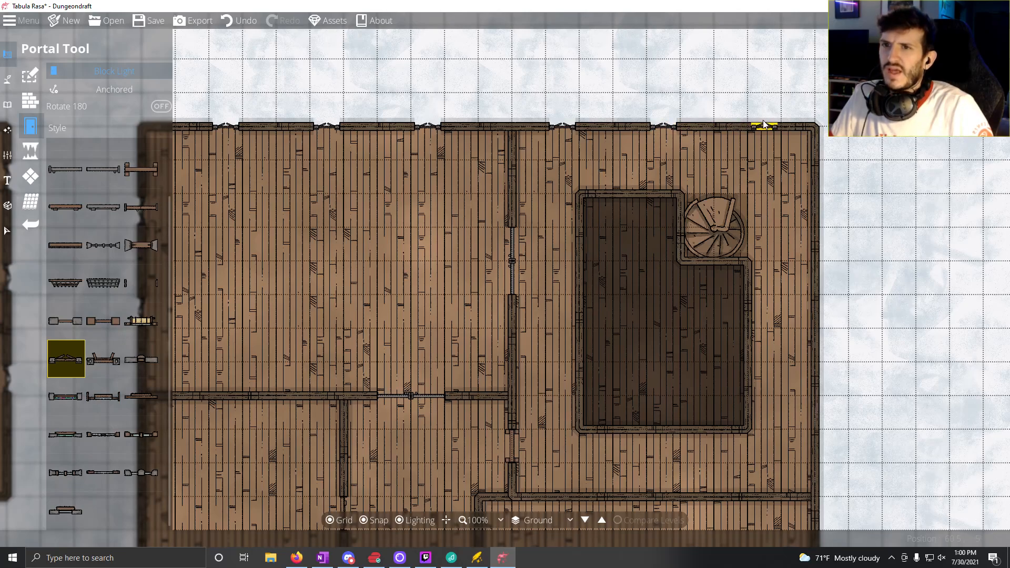
click(764, 125)
Step: Place four windows three squares apart down the east wall of the spiral staircase room
click(813, 177)
click(816, 278)
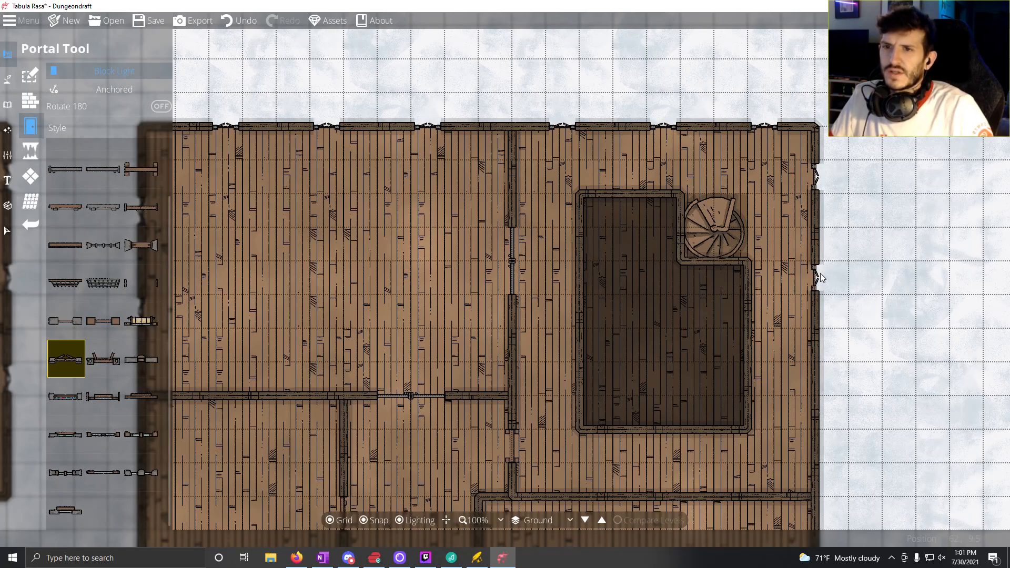
click(816, 382)
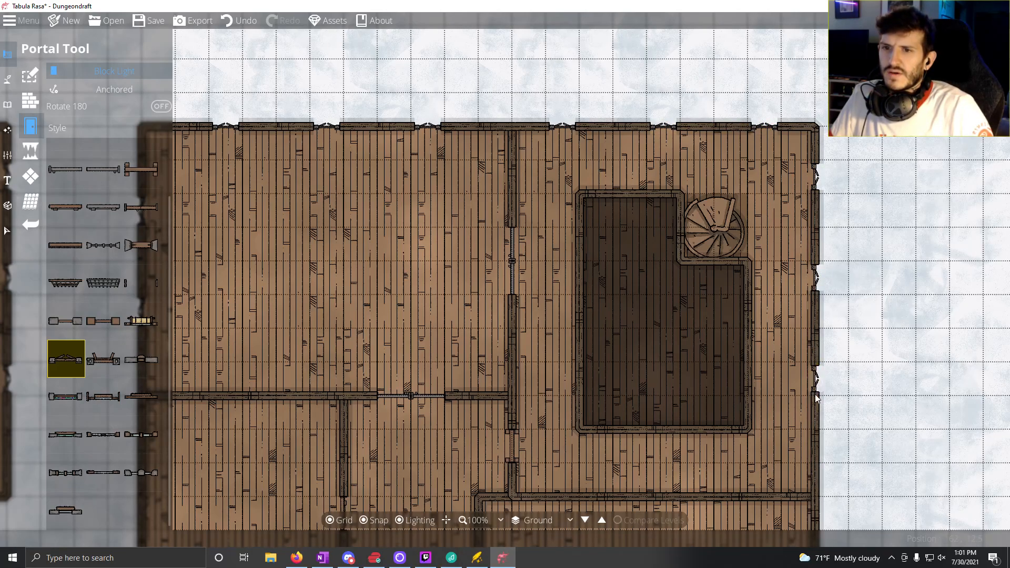
click(813, 478)
Step: Place two windows two squares apart on the east wall of each of the two wide rooms south of the spiral staircase room
drag(652, 397, 548, 54)
click(710, 203)
click(714, 271)
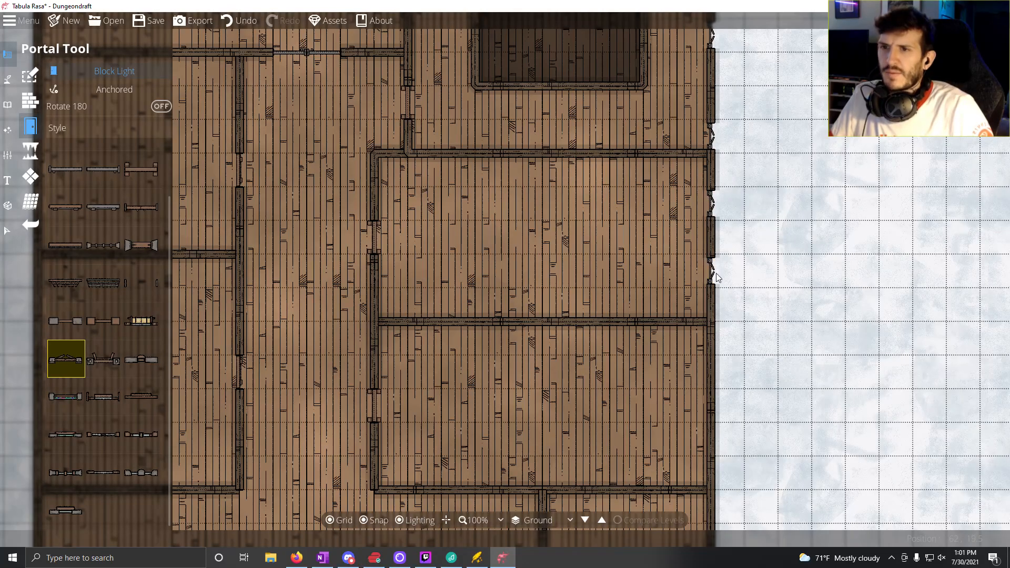
click(716, 374)
click(714, 445)
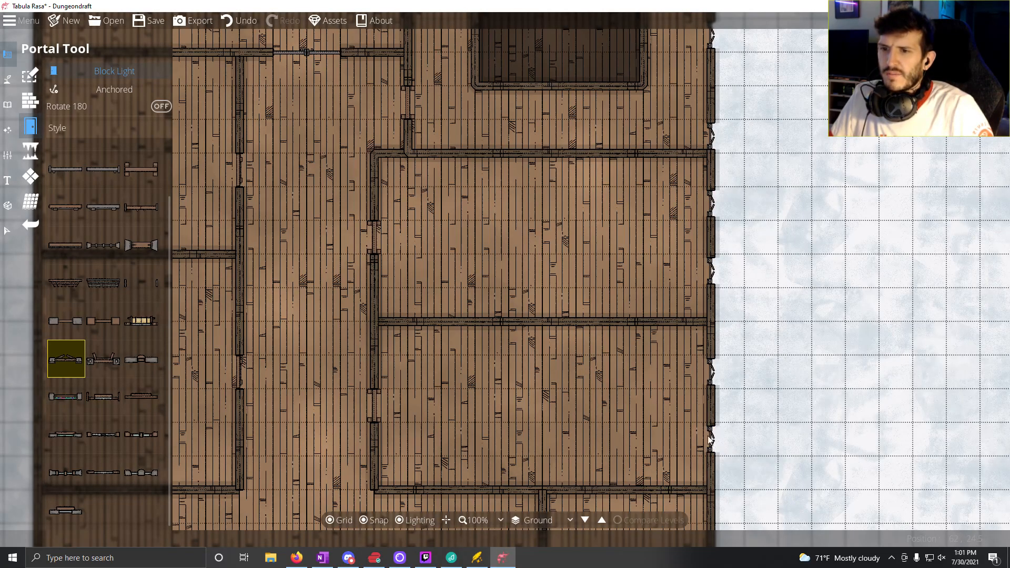
Step: Place two windows on the east wall of each southeastern room, two squares apart in the northern room and three in the corner room
drag(715, 521, 650, 288)
click(653, 311)
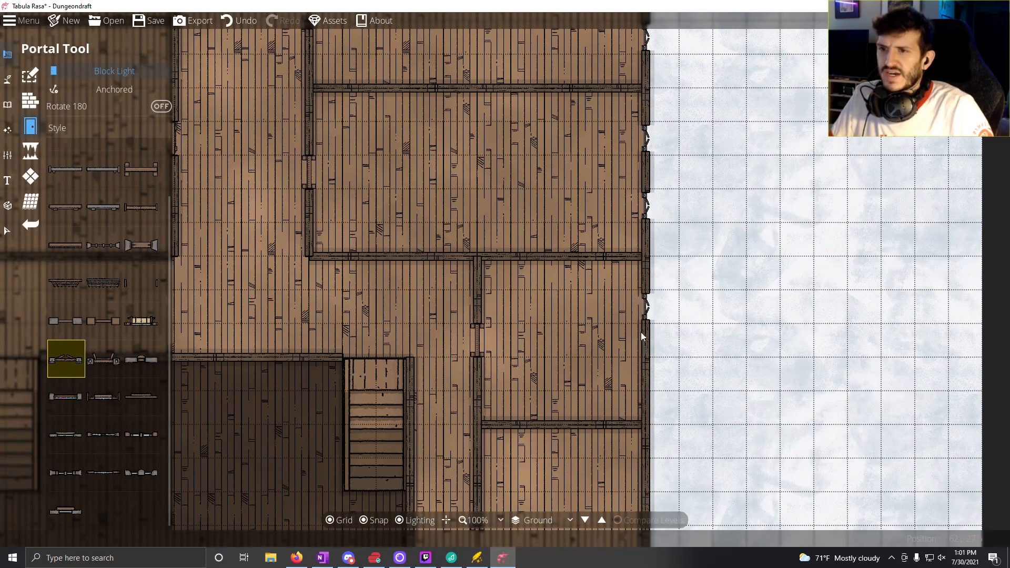
click(652, 374)
drag(652, 480, 635, 339)
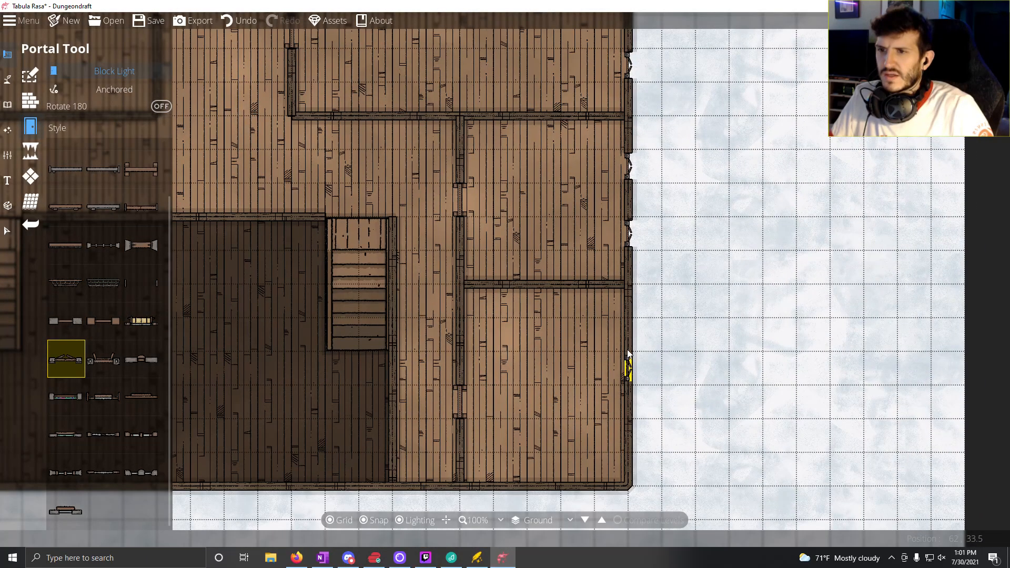
click(633, 337)
click(628, 434)
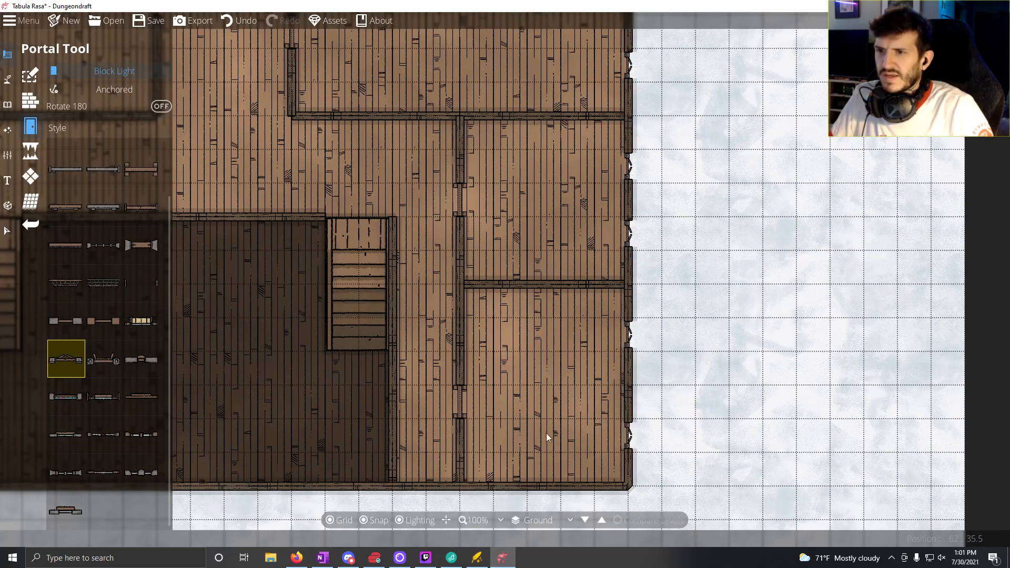
Step: Place two windows two squares apart on the southeast corner room's south wall and one centred at the south end of the adjoining corridor
drag(543, 482, 626, 323)
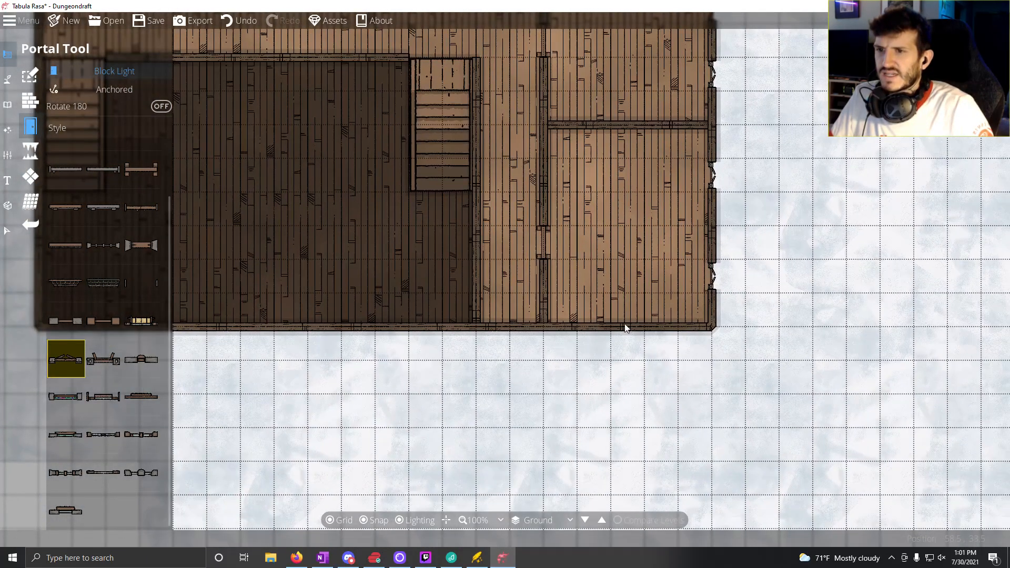
click(662, 332)
click(596, 332)
click(496, 331)
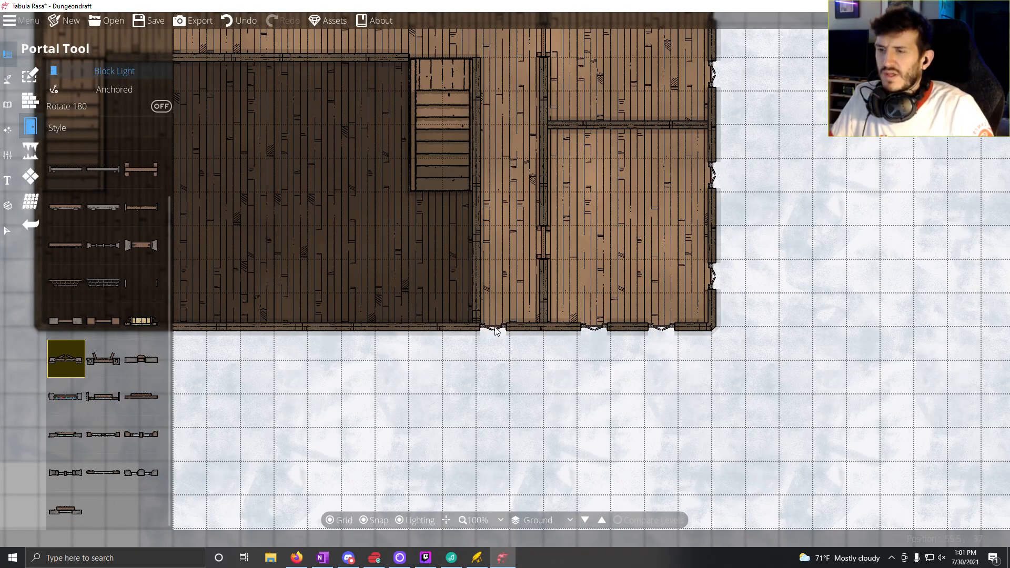
drag(442, 367, 592, 374)
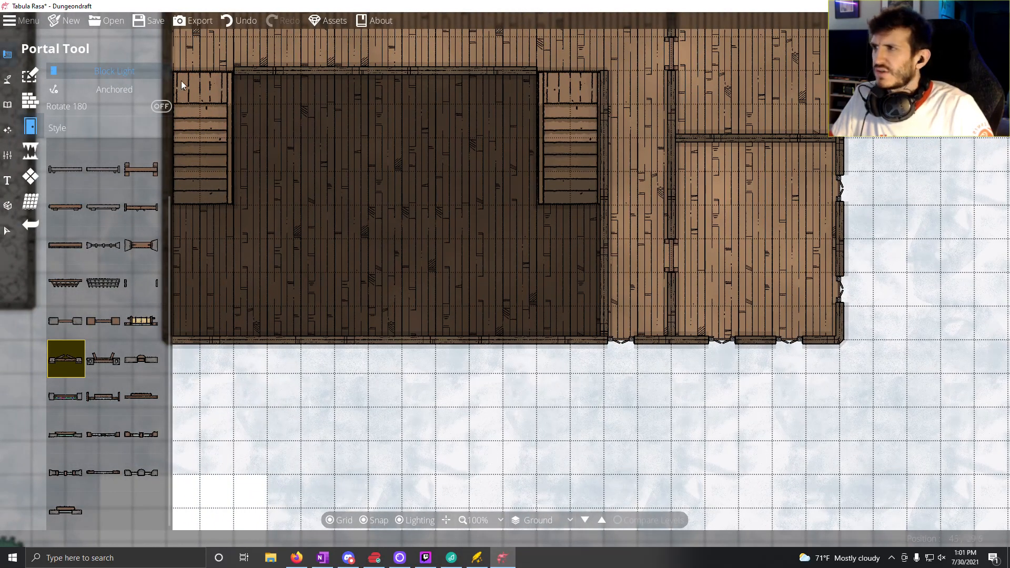
click(638, 341)
Step: Place a west-wall window in the hall above the western straight staircase and two windows four squares apart in the room directly north
drag(370, 356, 604, 395)
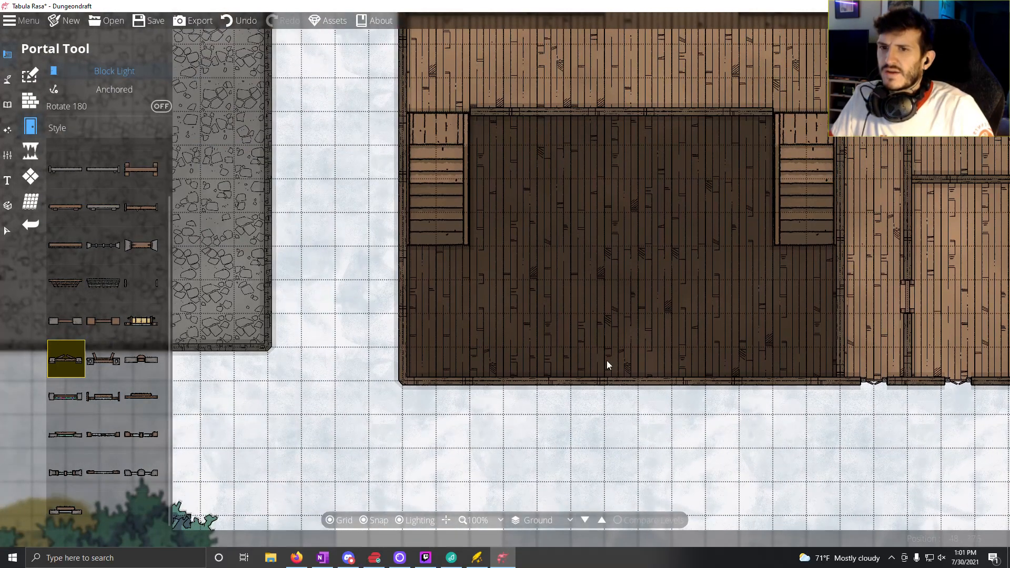
drag(391, 132, 419, 339)
click(428, 269)
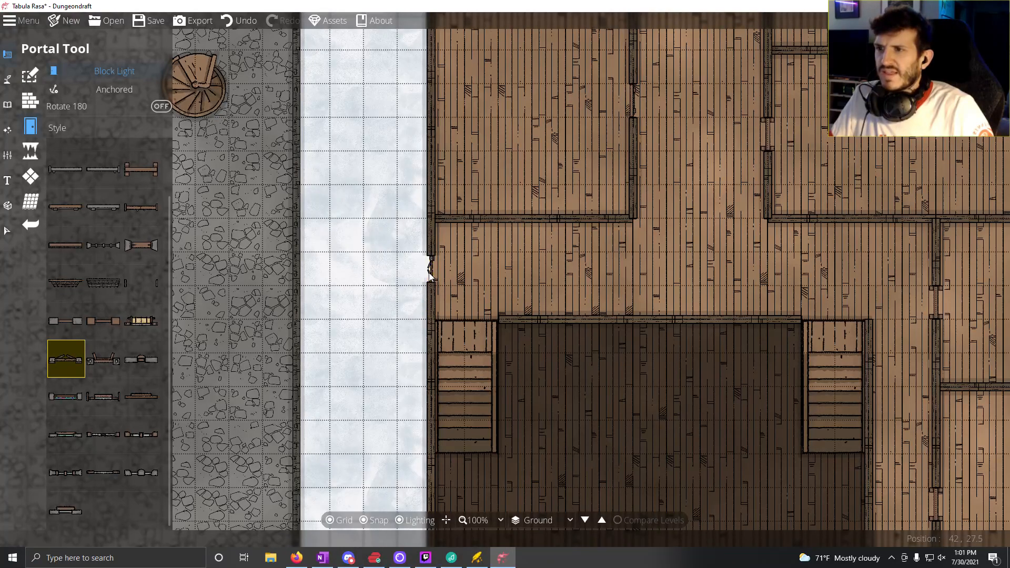
drag(515, 218, 496, 323)
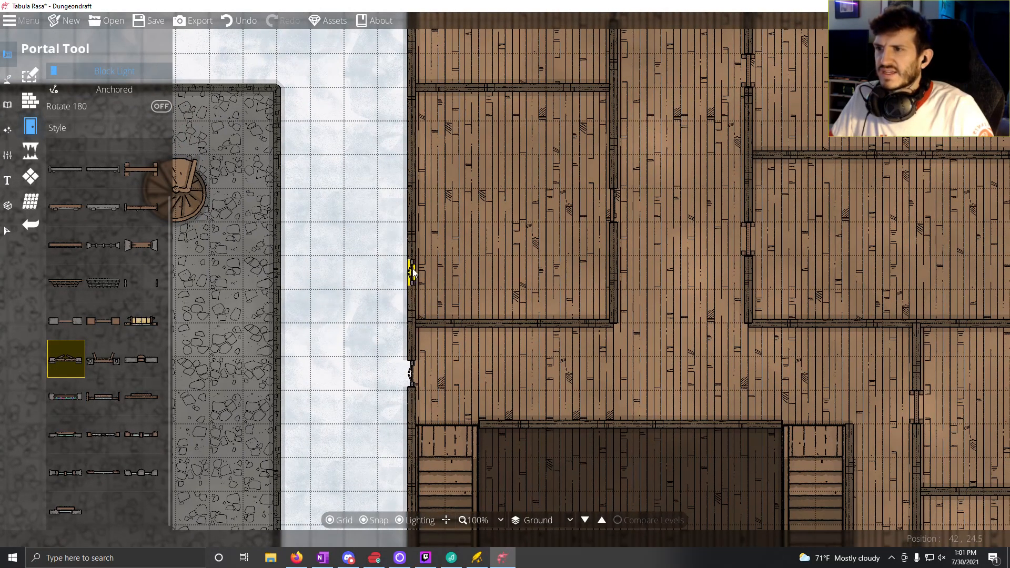
click(418, 277)
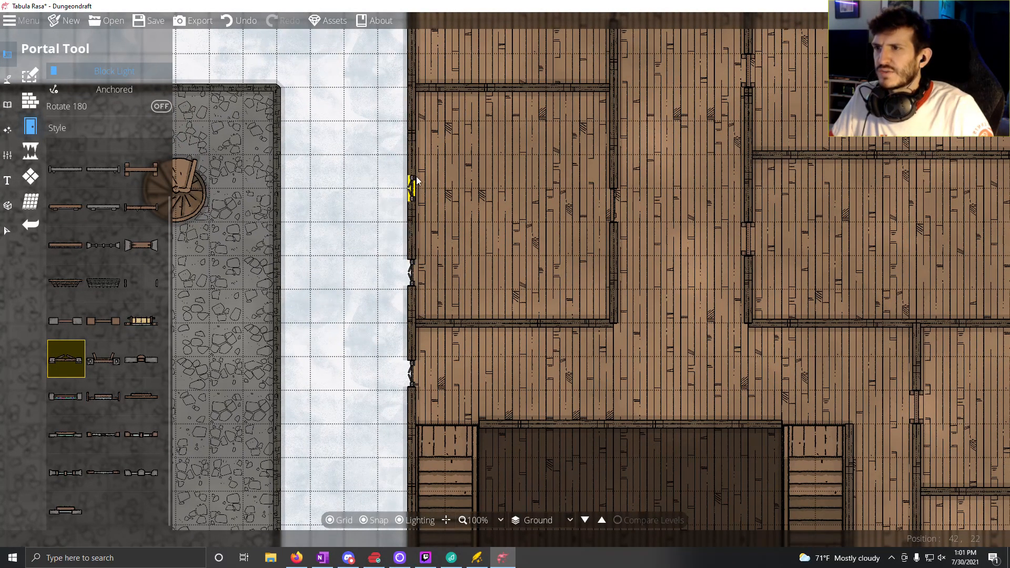
click(416, 143)
Step: Place two windows three squares apart on the west wall of the room just south of the eastern building's northwest room
drag(414, 189, 388, 403)
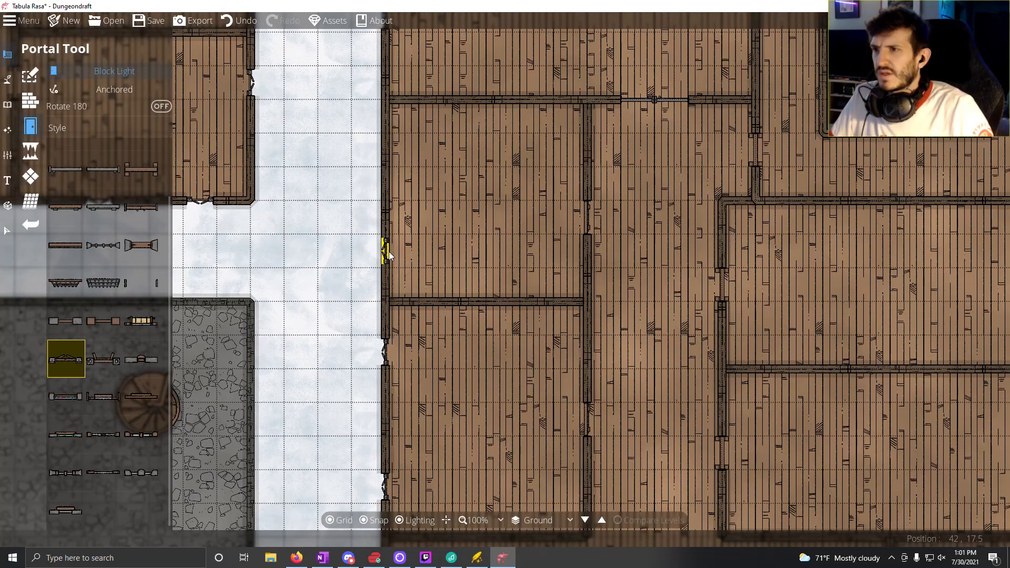
click(389, 256)
click(393, 149)
drag(465, 314, 194, 403)
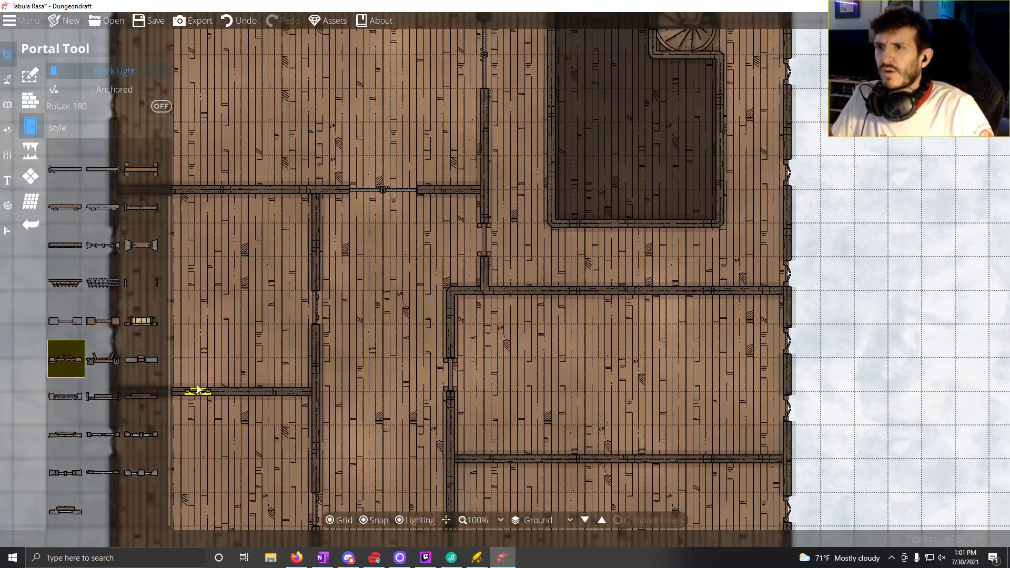
drag(389, 297, 532, 323)
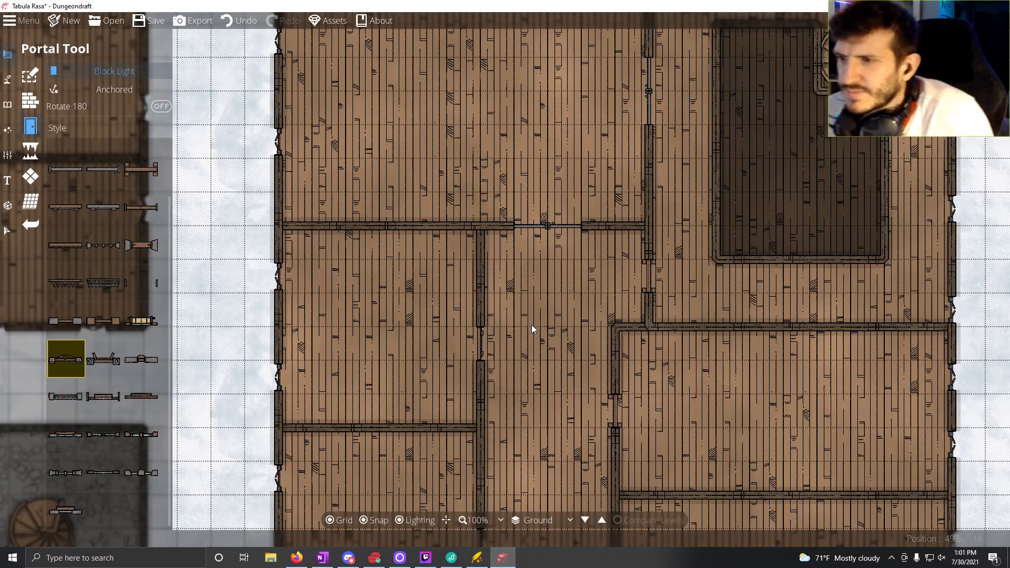
drag(497, 239, 501, 198)
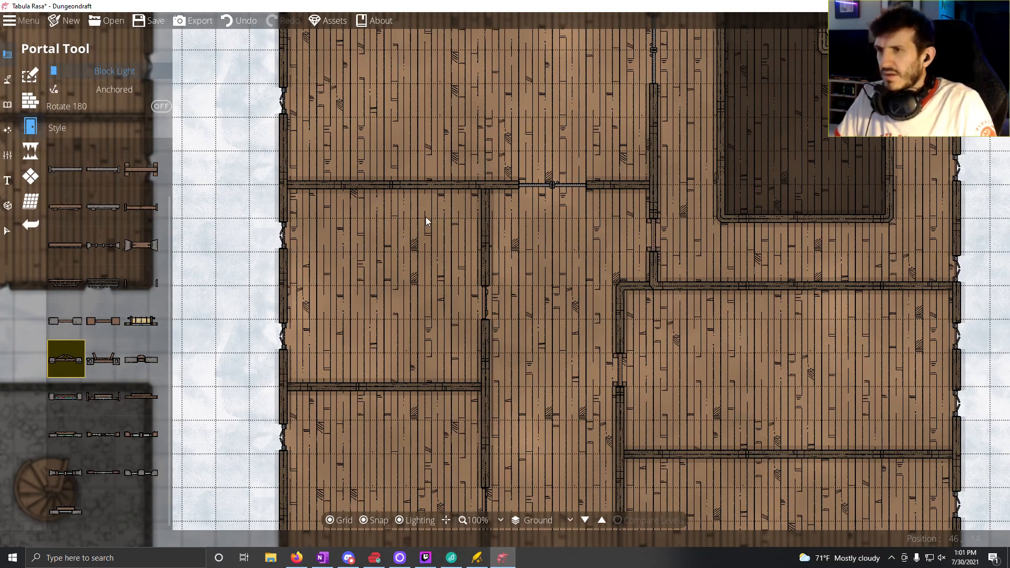
scroll(425, 217, down, 5)
drag(413, 269, 735, 237)
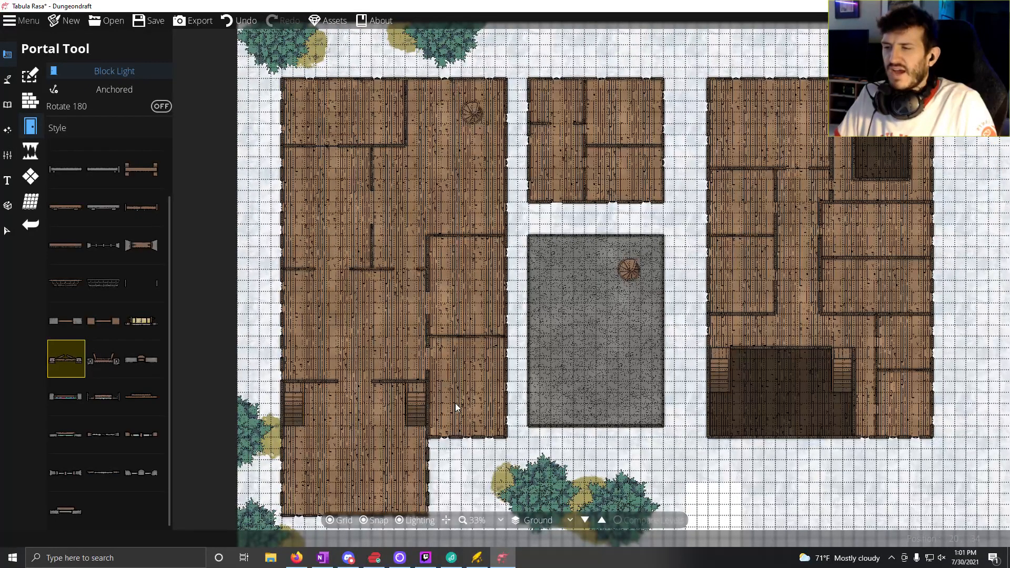
Step: Search the Object Tool's library for "rug", choose the plain square Carpet 04 and set its rotation to 0
drag(456, 403, 390, 408)
scroll(488, 332, up, 2)
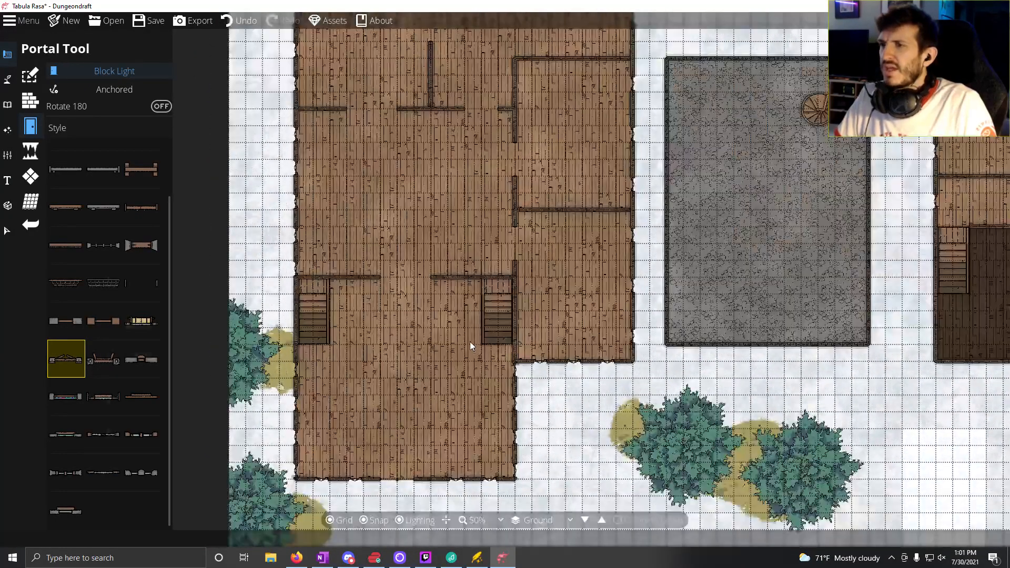
scroll(469, 342, up, 1)
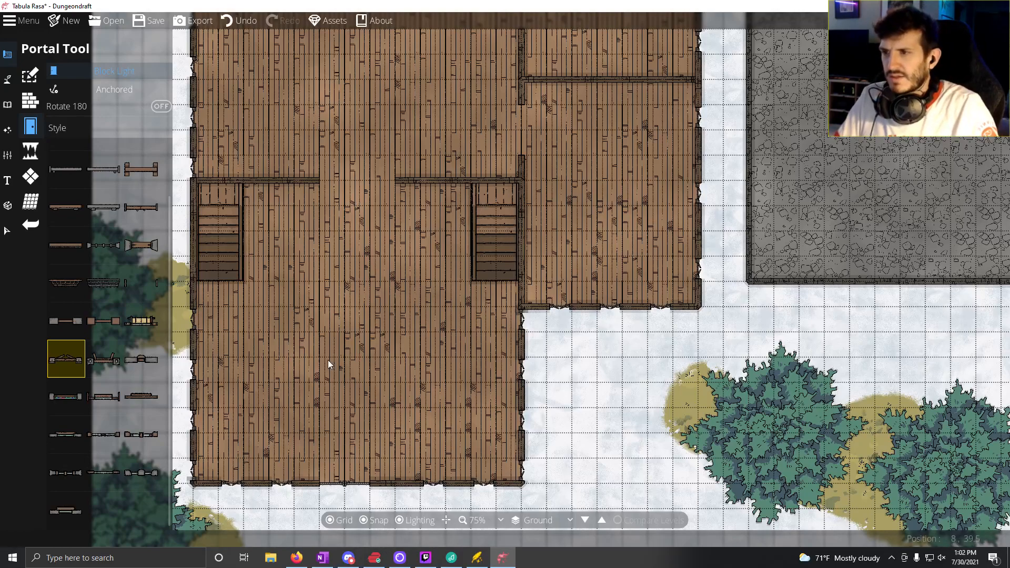
drag(327, 360, 438, 342)
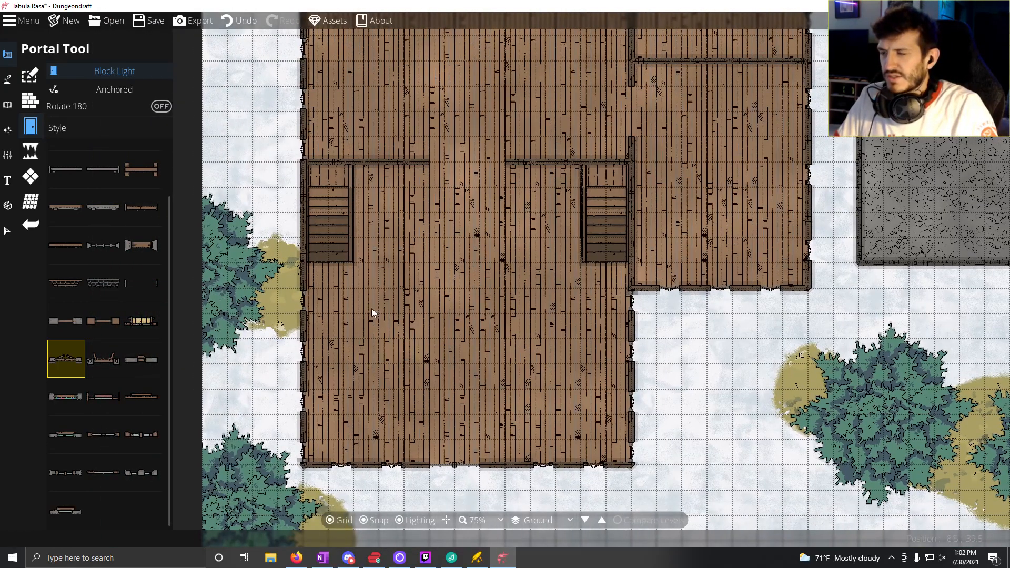
click(8, 102)
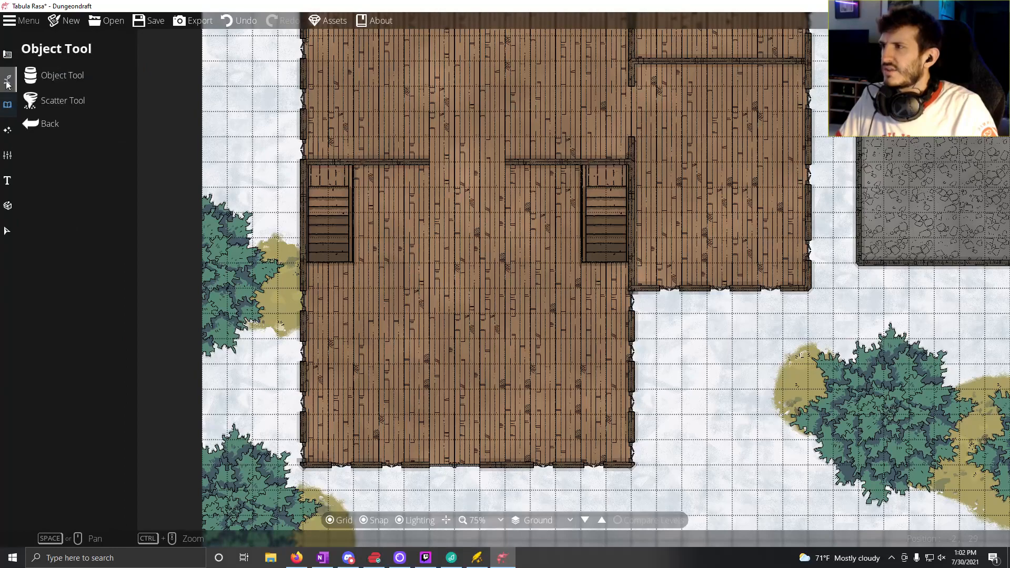
click(7, 80)
click(7, 110)
click(62, 75)
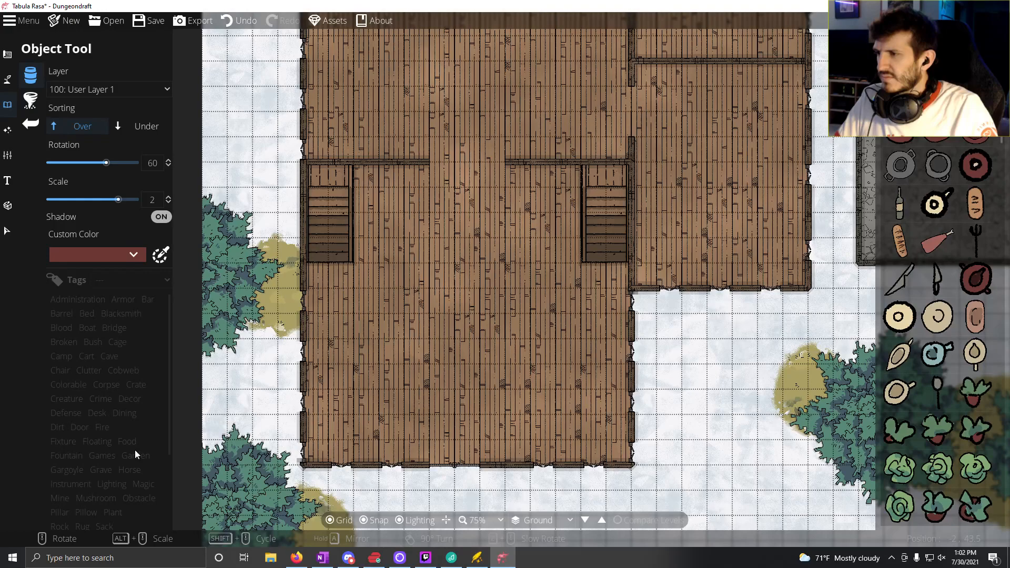
drag(135, 450, 133, 456)
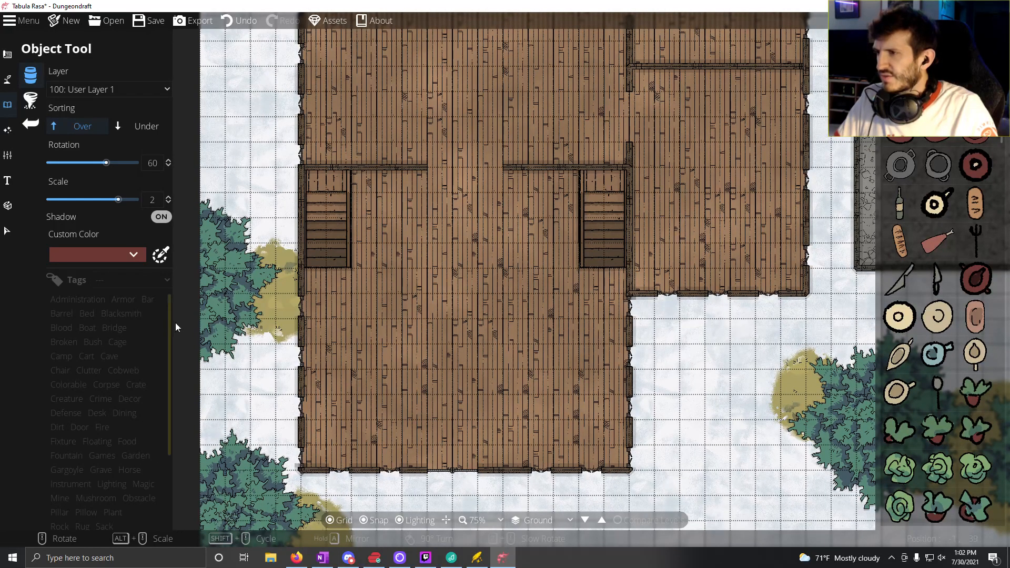
drag(168, 321, 178, 297)
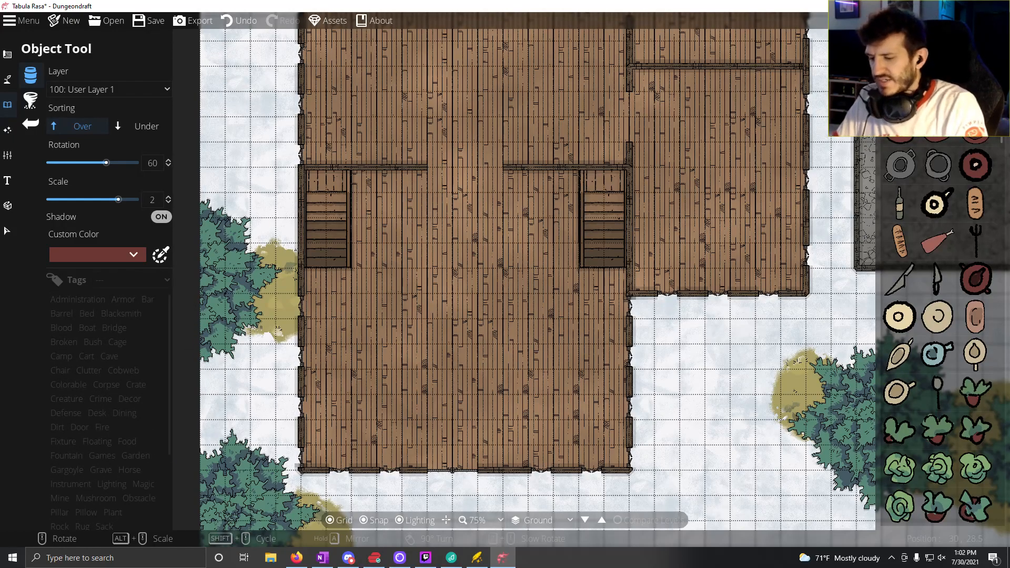
text(rug)
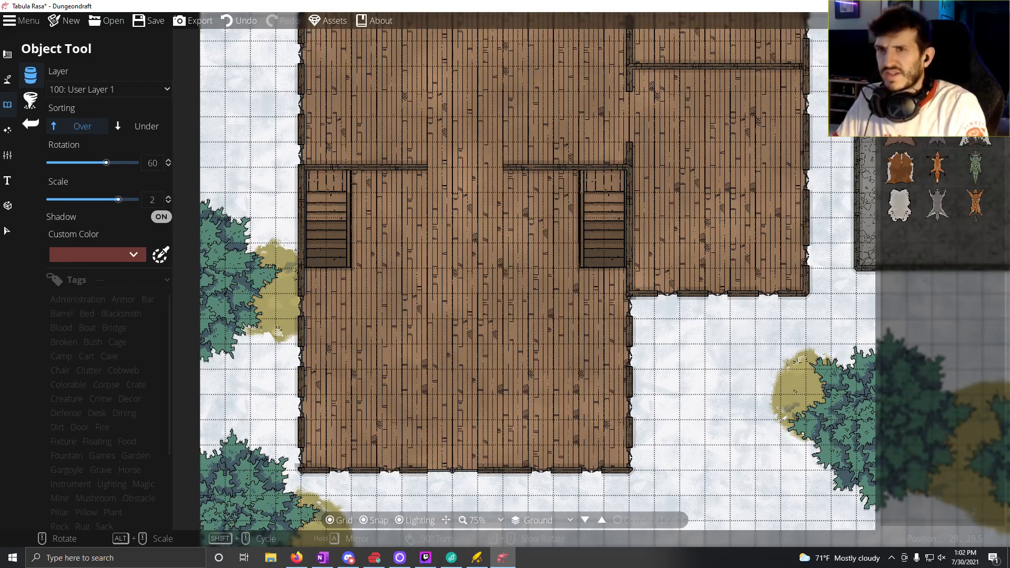
scroll(937, 205, down, 3)
click(976, 206)
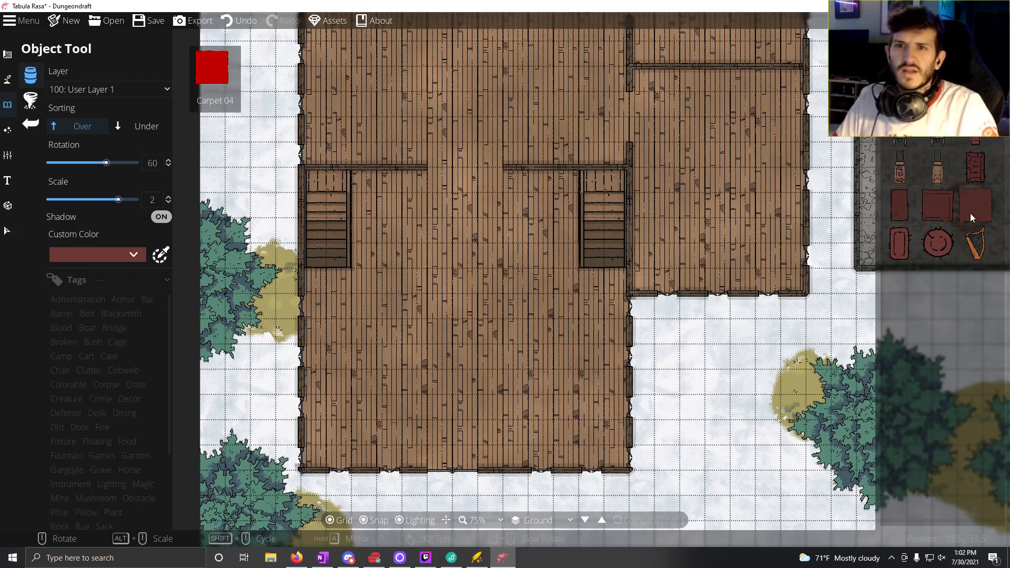
scroll(444, 333, down, 4)
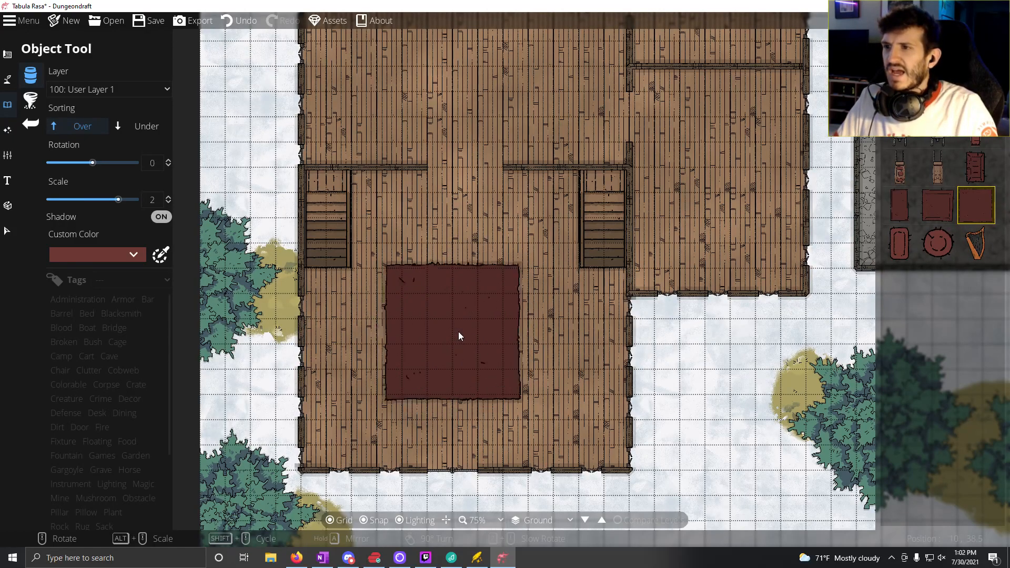
Step: Try two stacked square carpets down the middle of the staircase hall and one in the western part of the room directly north
click(460, 378)
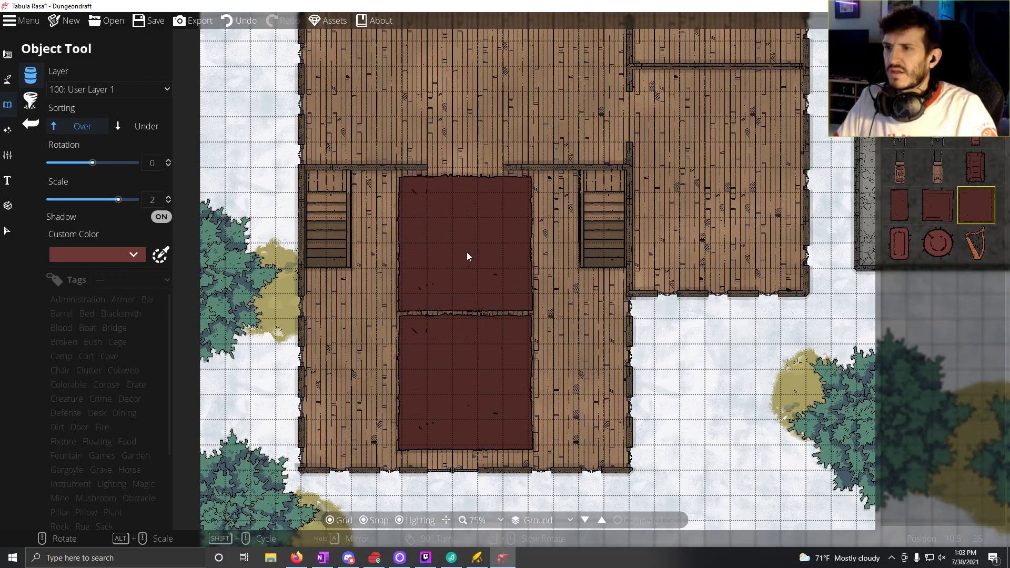
click(466, 257)
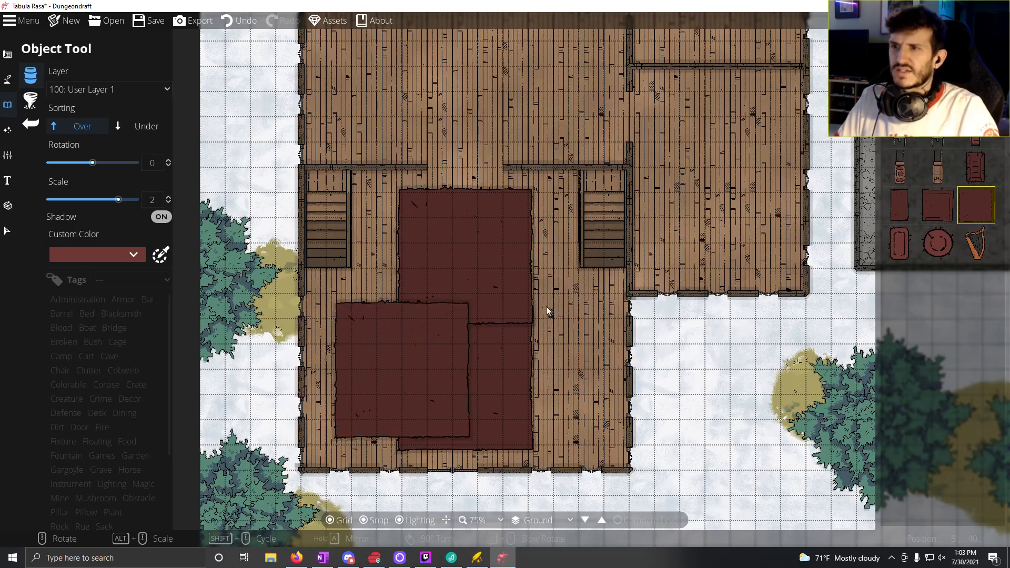
drag(565, 275, 445, 419)
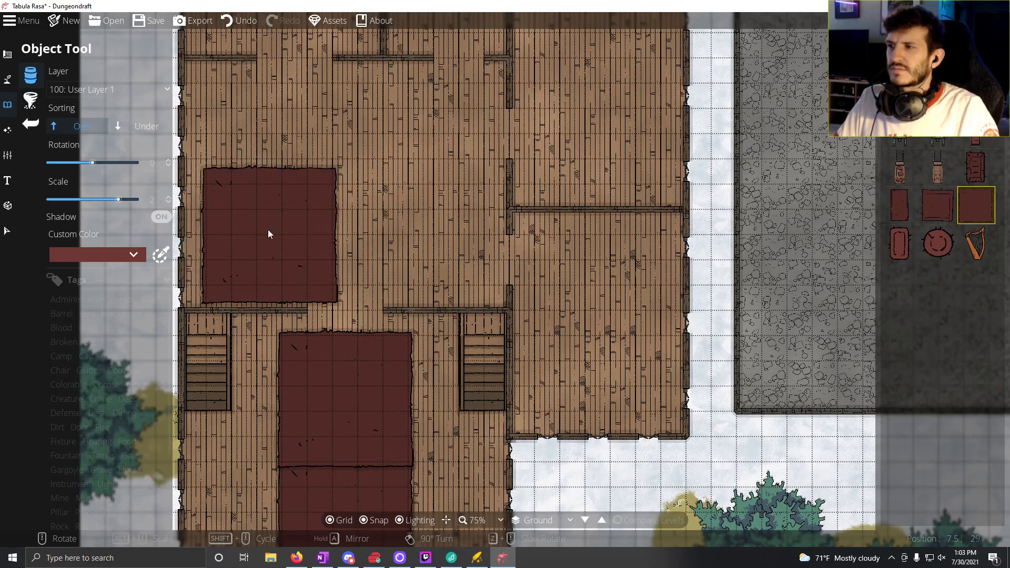
click(269, 220)
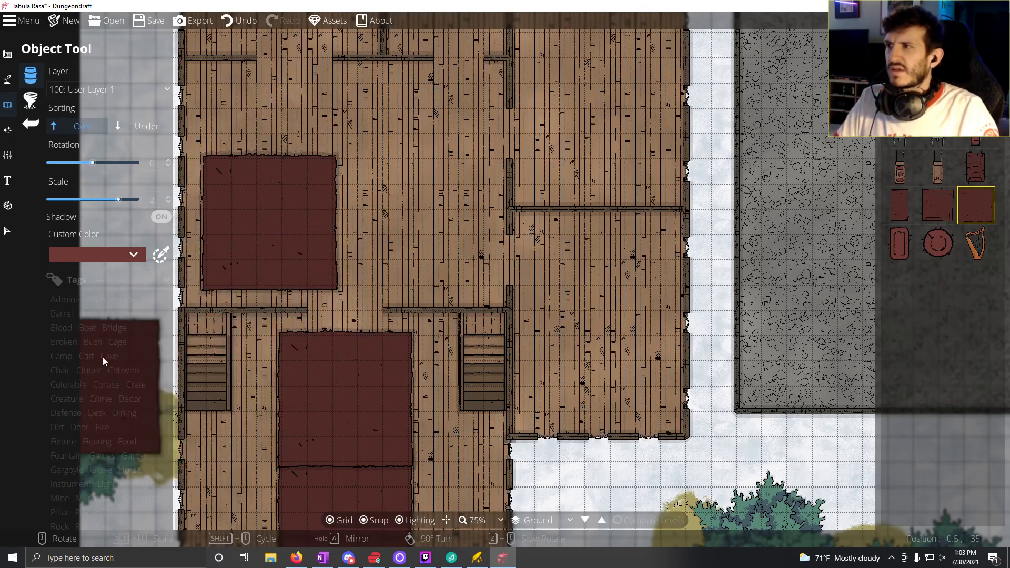
click(939, 207)
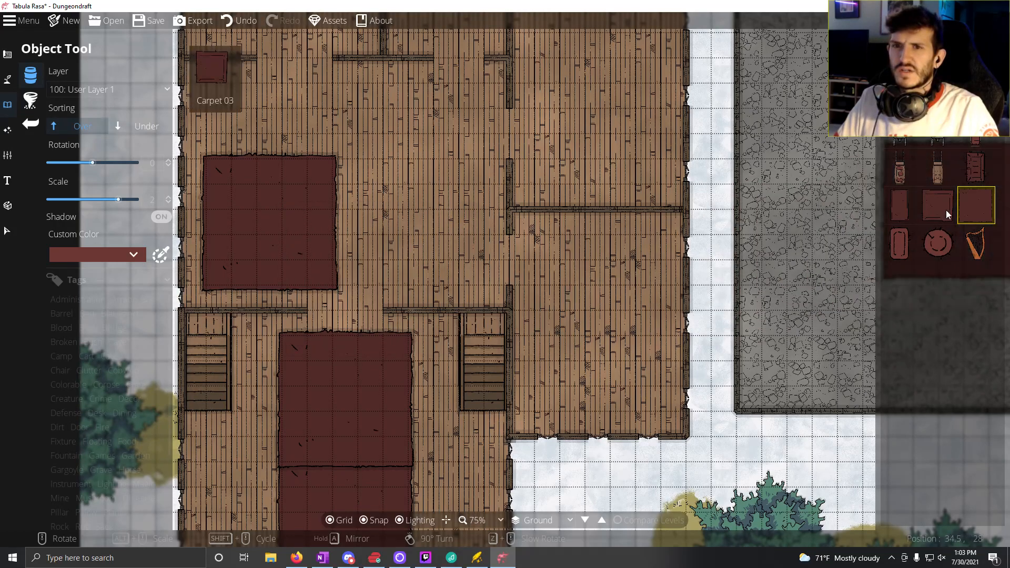
click(375, 255)
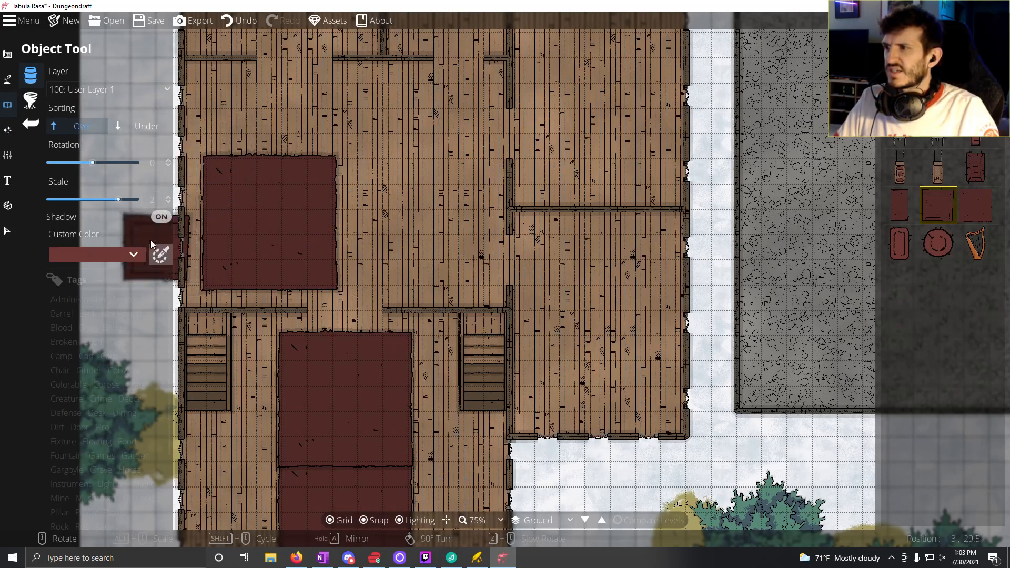
Step: Undo the three square carpet placements in the staircase hall and the room to its north
click(246, 22)
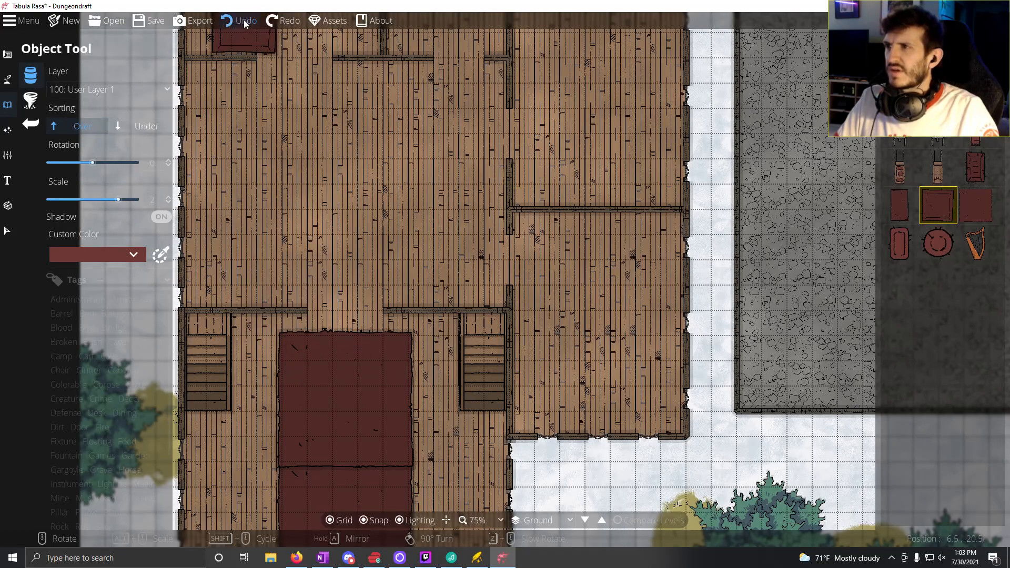
click(244, 20)
click(241, 22)
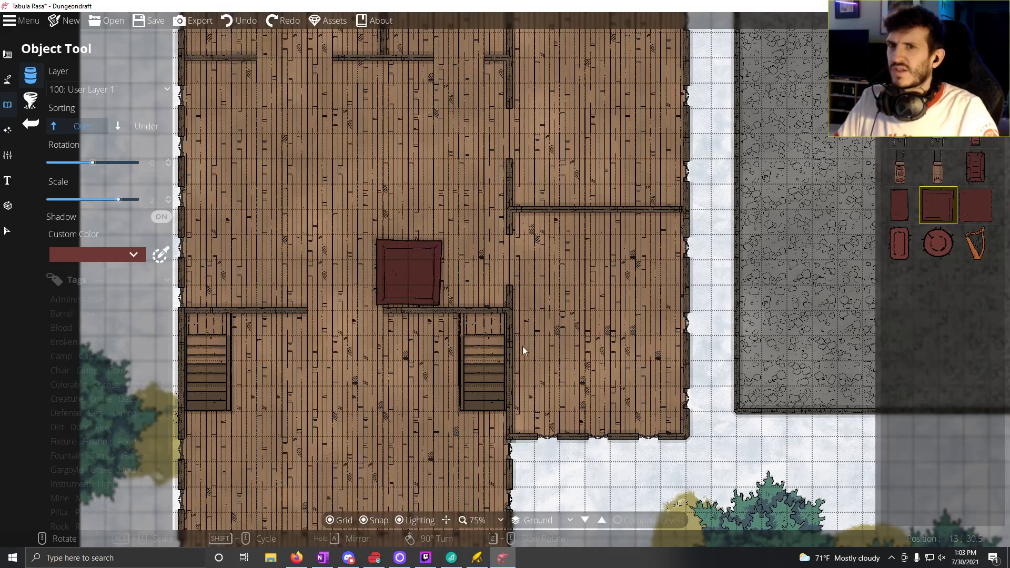
Step: Place two rectangular Carpet 02 rugs end to end below each straight staircase, running along the hall's east and west walls
click(973, 204)
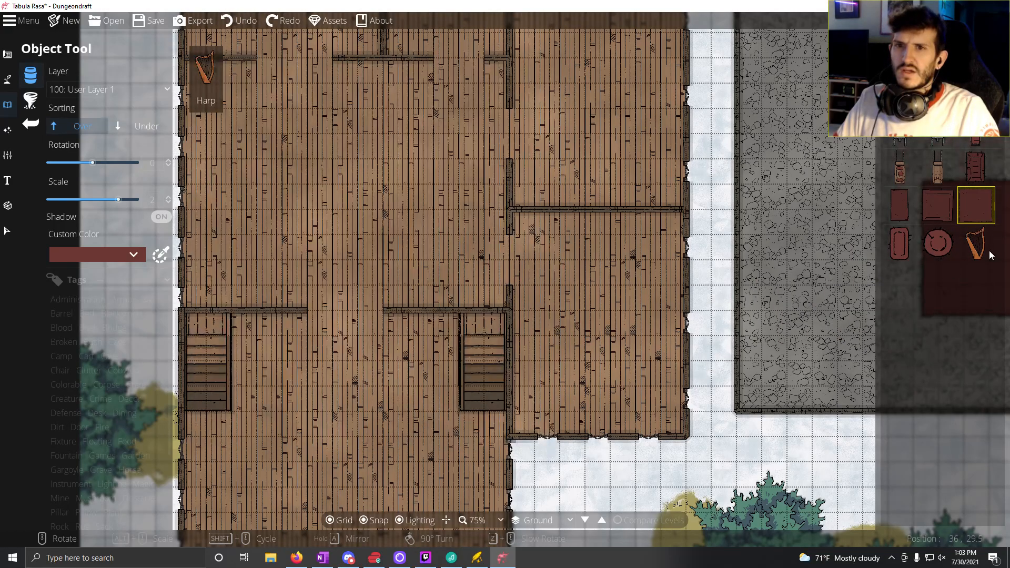
mouse_move(978, 253)
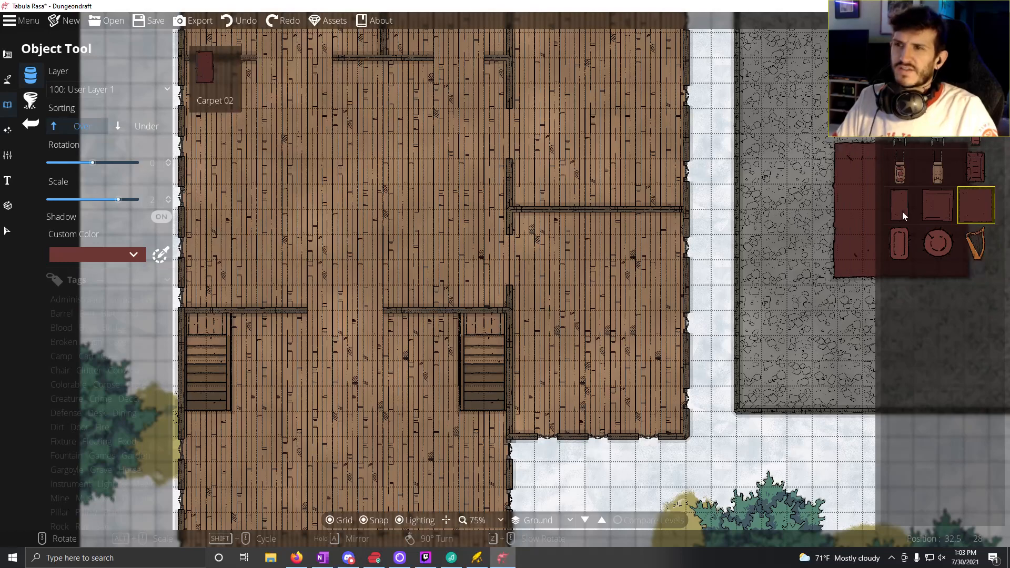
click(899, 204)
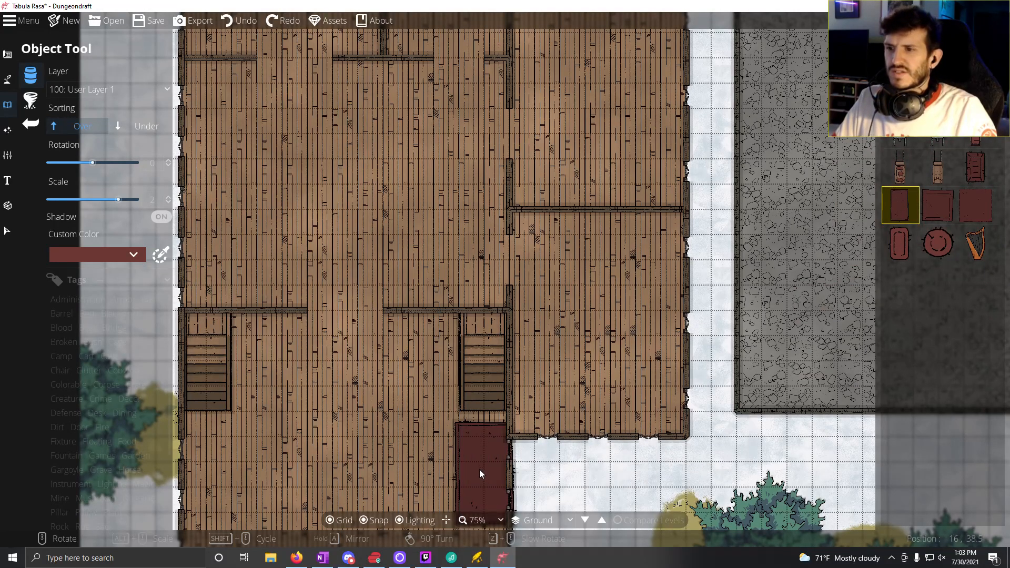
drag(450, 458, 453, 342)
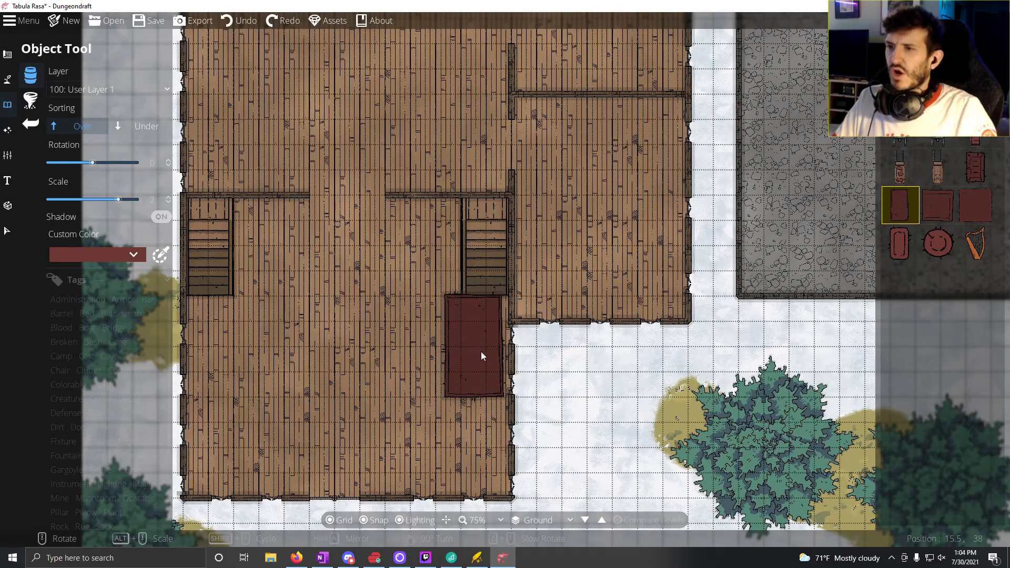
click(481, 352)
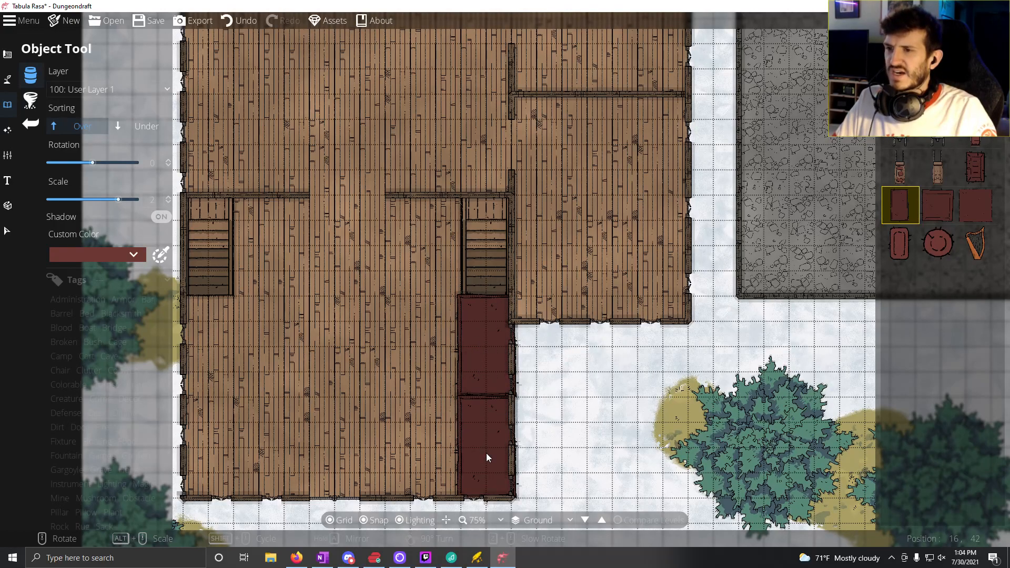
click(487, 453)
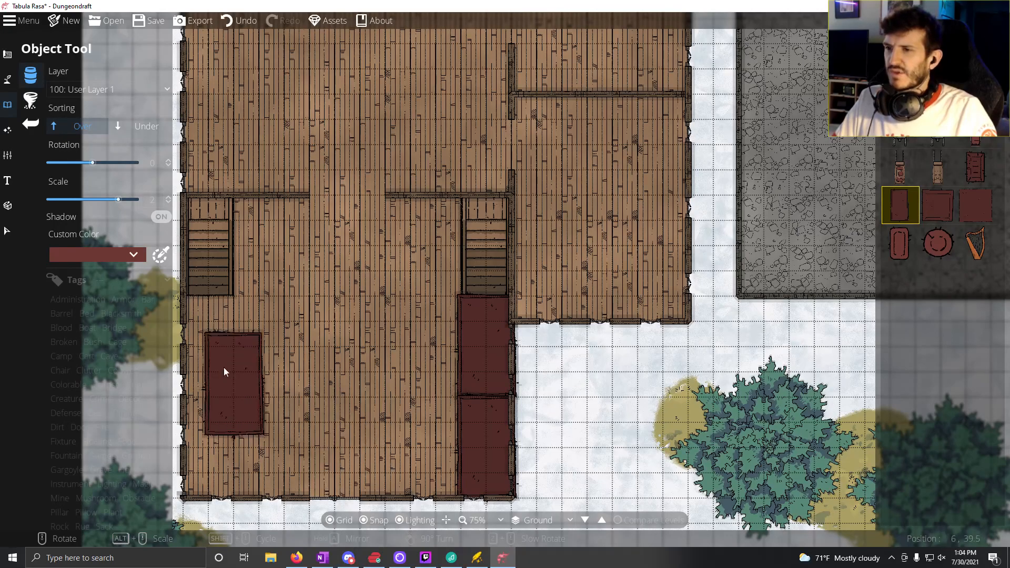
click(203, 346)
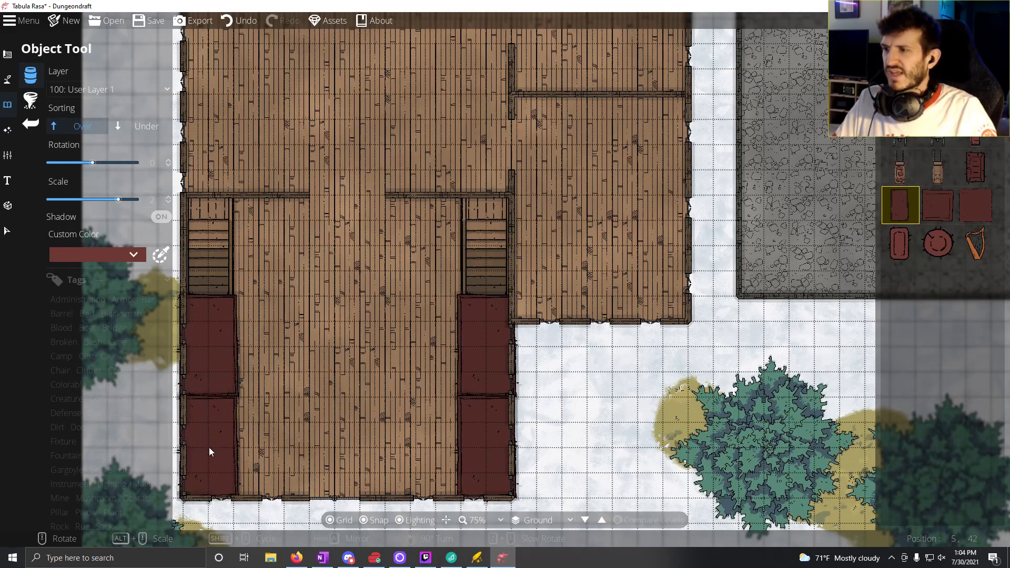
click(210, 447)
Step: Switch to the Pattern Shape Tool with a rectangle shape and the plain blue pattern for the eastern building
drag(546, 283, 247, 402)
drag(586, 295, 162, 320)
scroll(495, 232, down, 5)
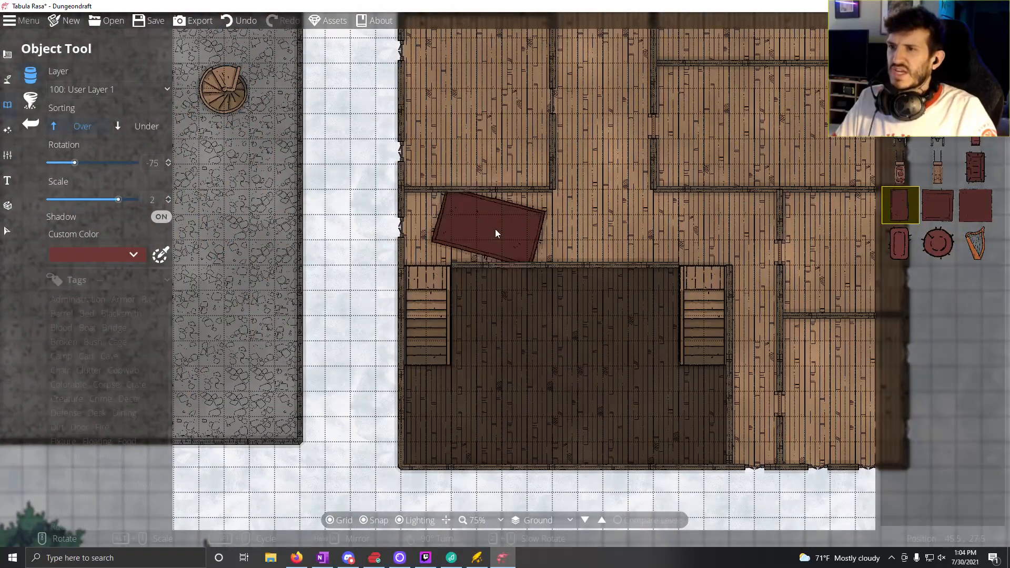
click(8, 54)
click(62, 177)
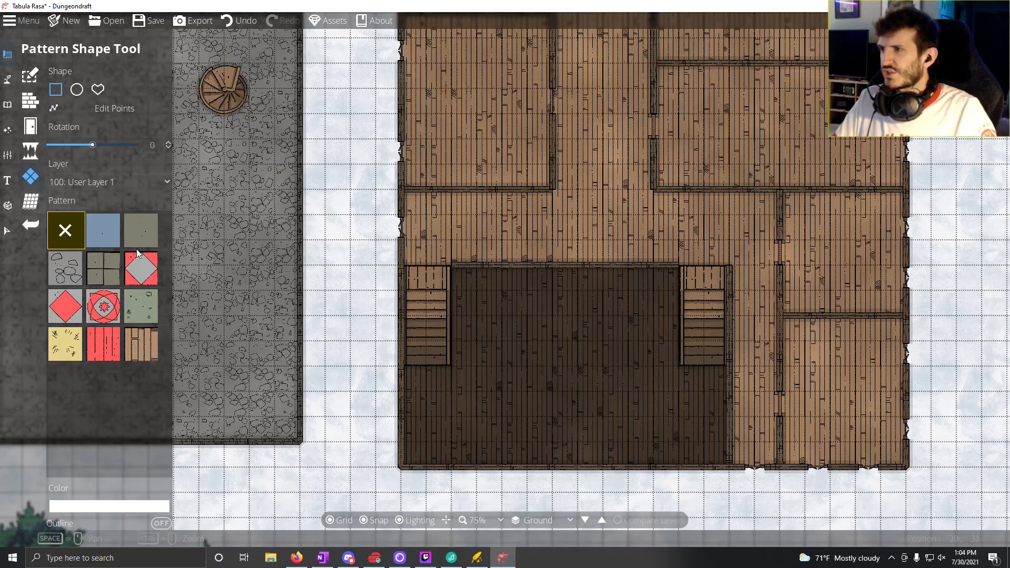
click(104, 237)
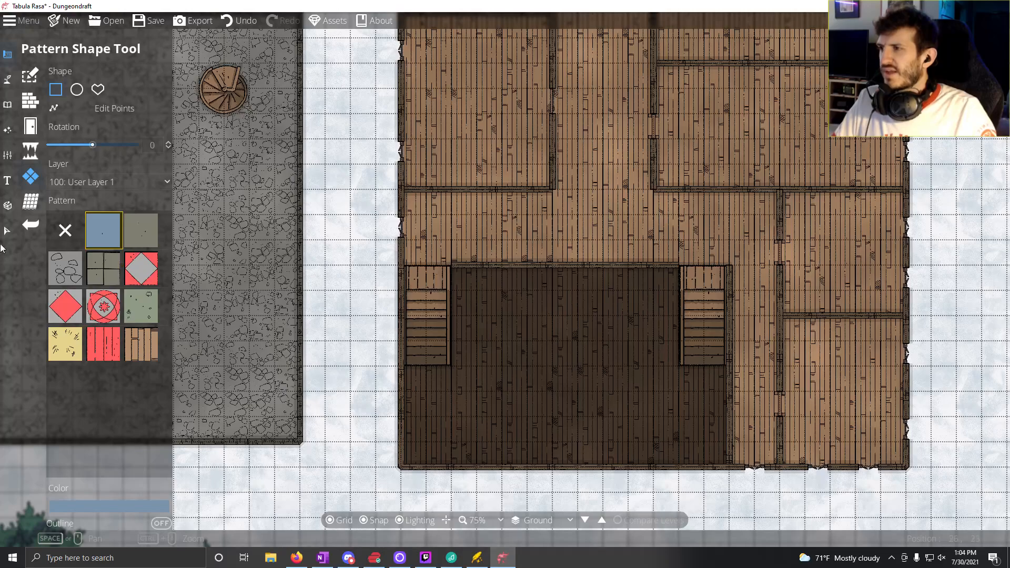
Step: Set the pattern's colour to the dark red 512a27 sampled from the rug below the hall's eastern staircase
mouse_move(493, 318)
mouse_down()
mouse_move(829, 293)
mouse_move(886, 266)
mouse_up()
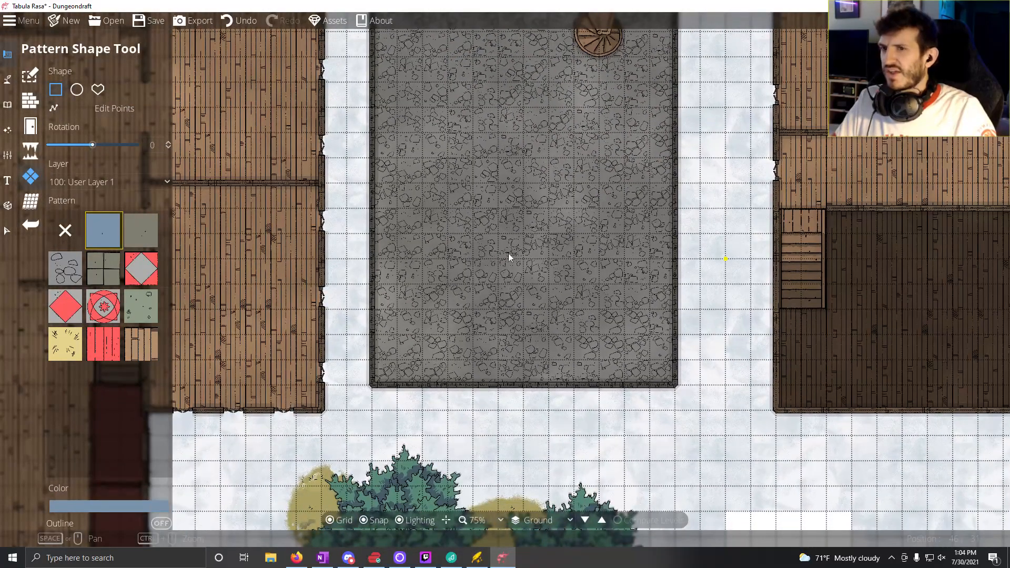
mouse_move(511, 255)
mouse_down()
mouse_move(666, 304)
mouse_move(963, 263)
mouse_up()
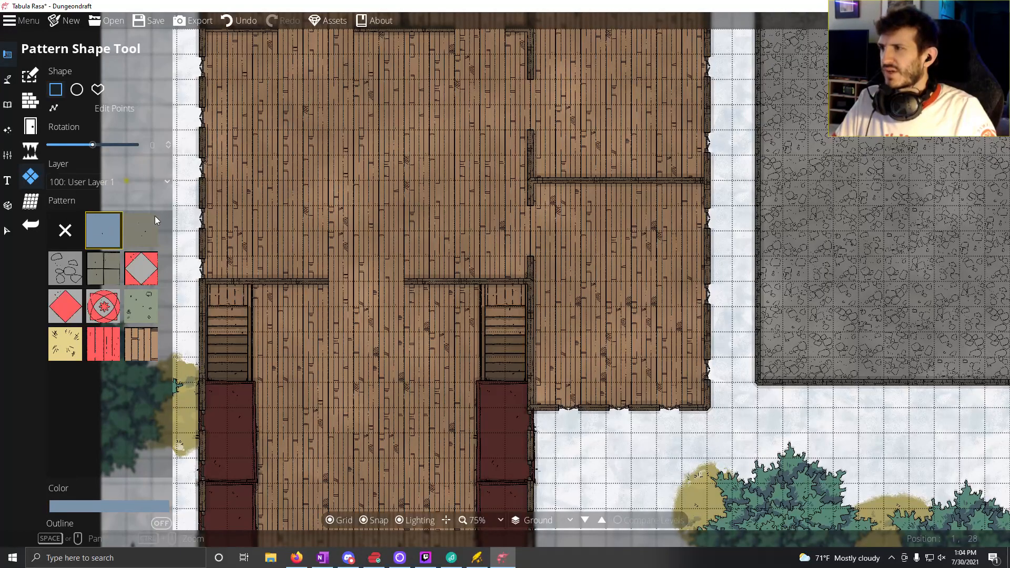
click(93, 507)
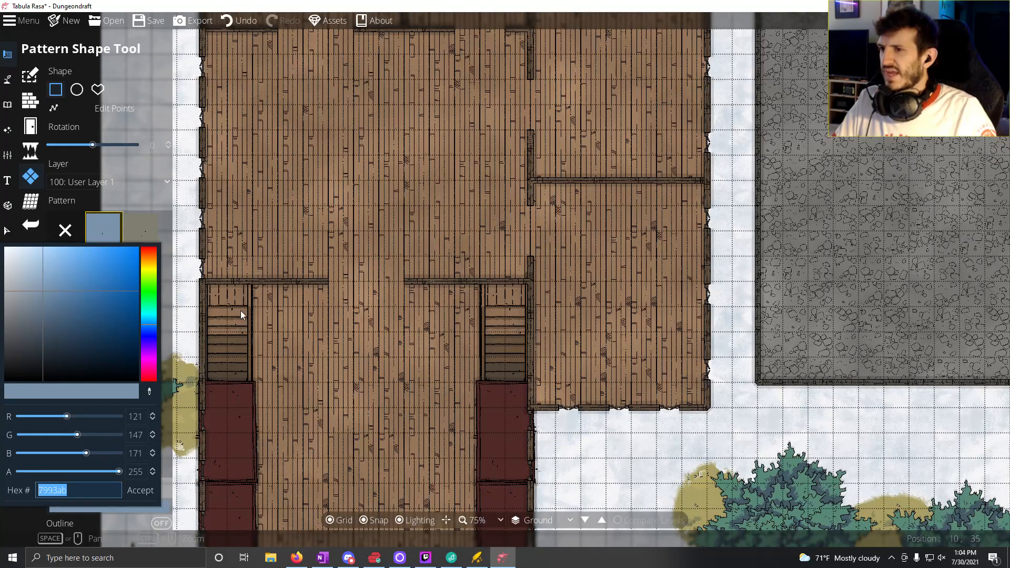
click(150, 392)
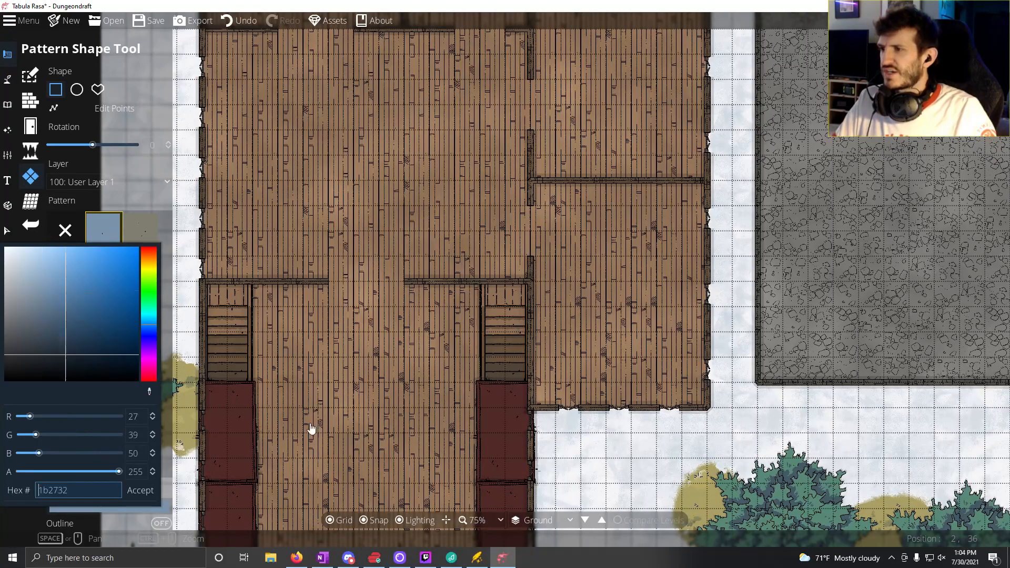
click(497, 429)
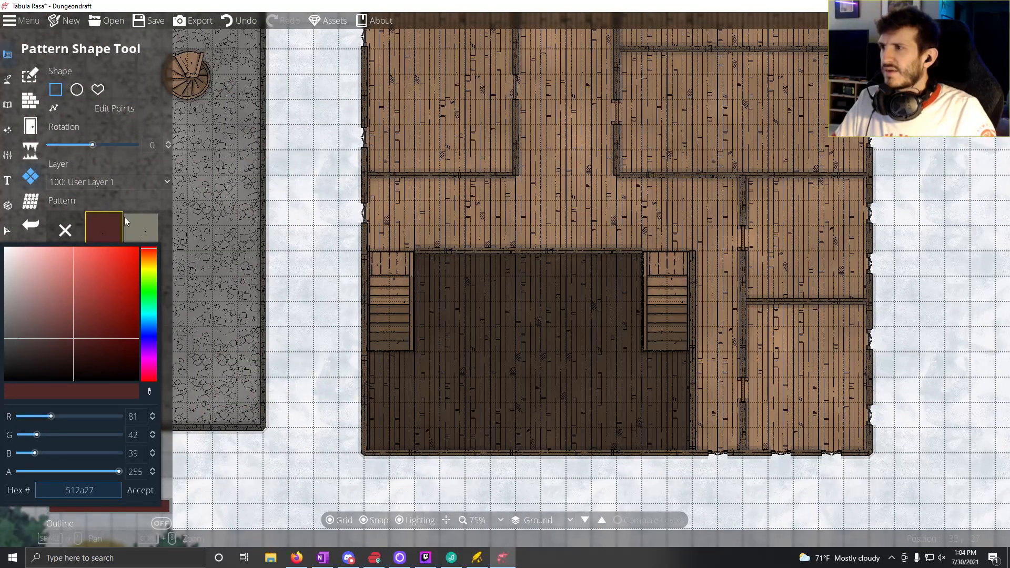
Step: Try to fill the east-west corridor north of the two straight staircases with a plain pattern rectangle
click(176, 204)
drag(373, 185, 742, 252)
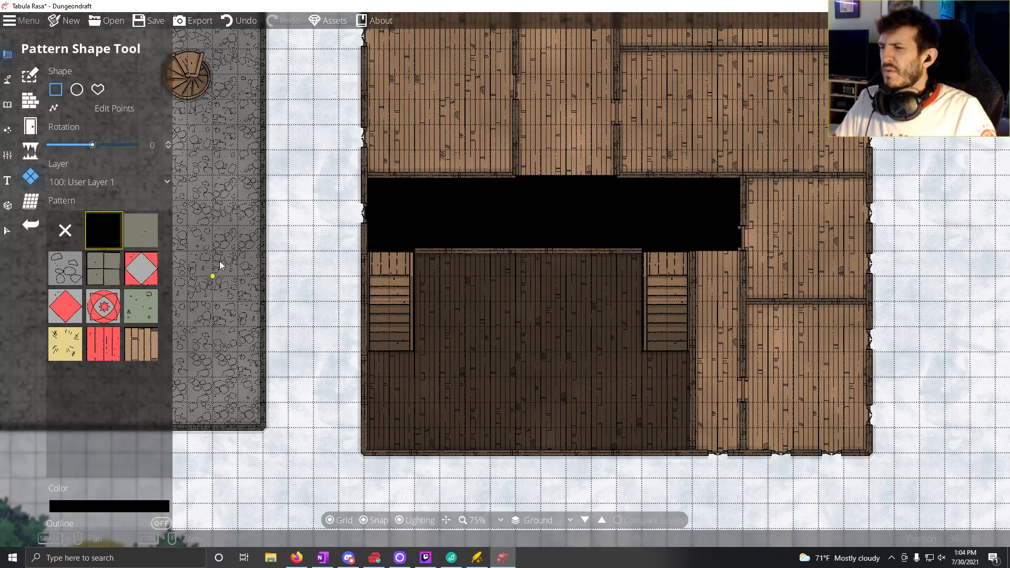
Step: Try to sample the dark red 512a27 from the western building's rug as the pattern colour
click(142, 505)
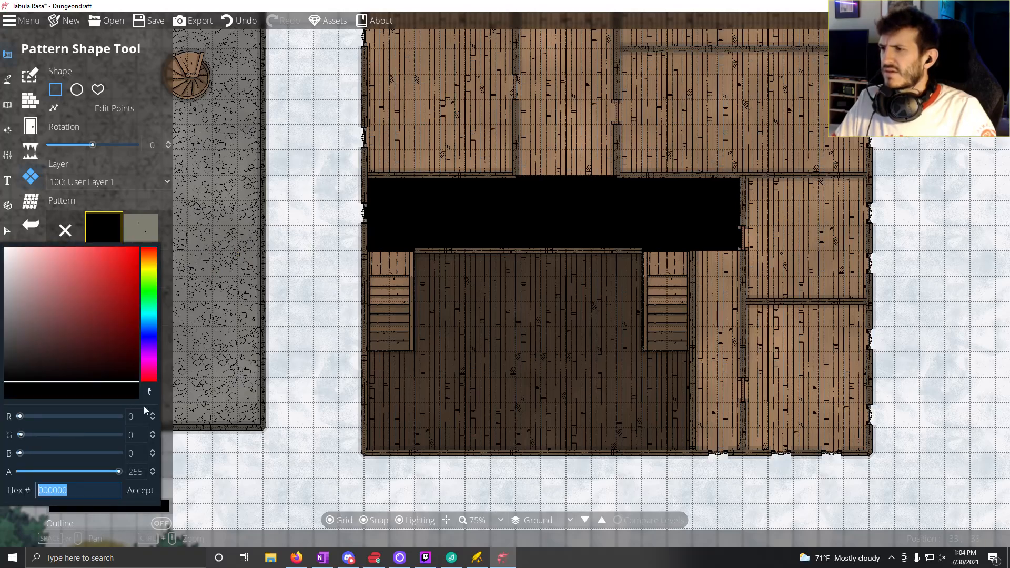
key(space)
key(space)
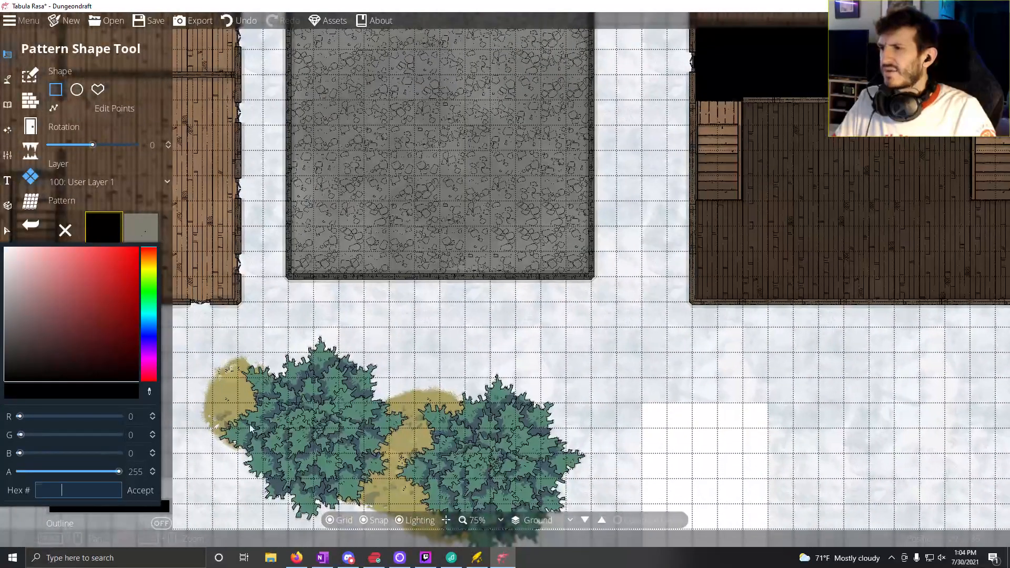
key(space)
click(149, 391)
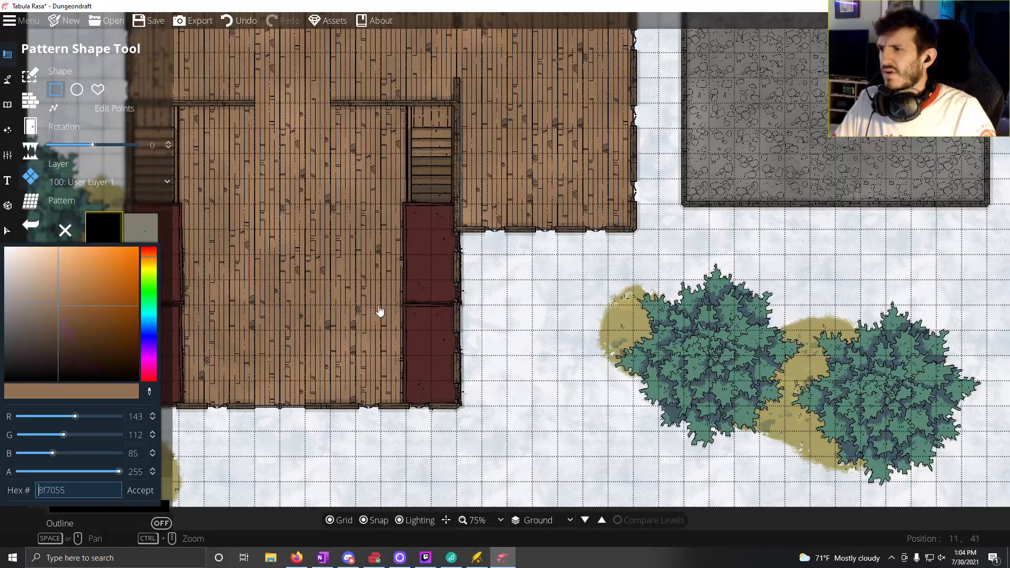
click(422, 273)
key(space)
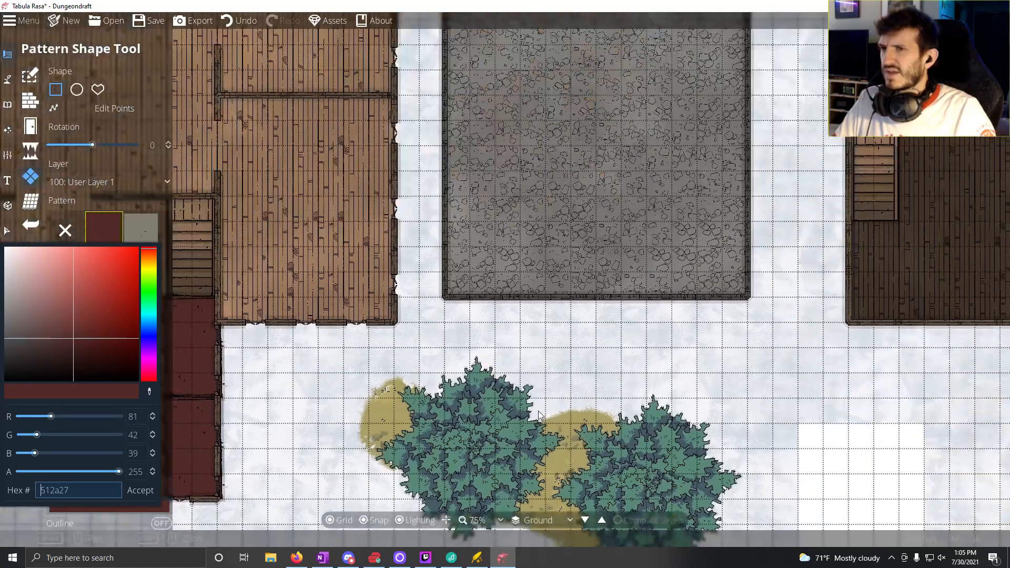
key(space)
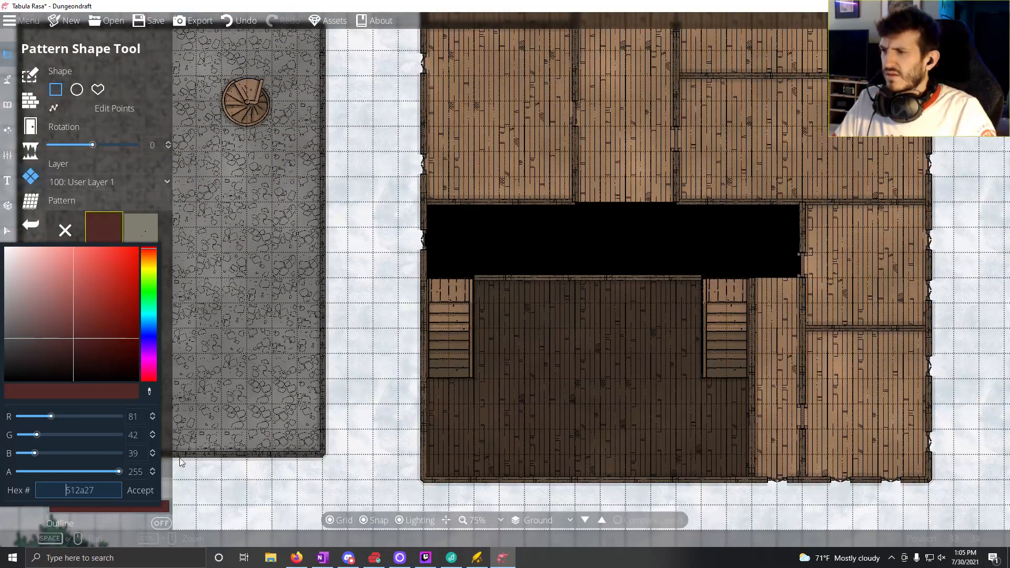
click(142, 490)
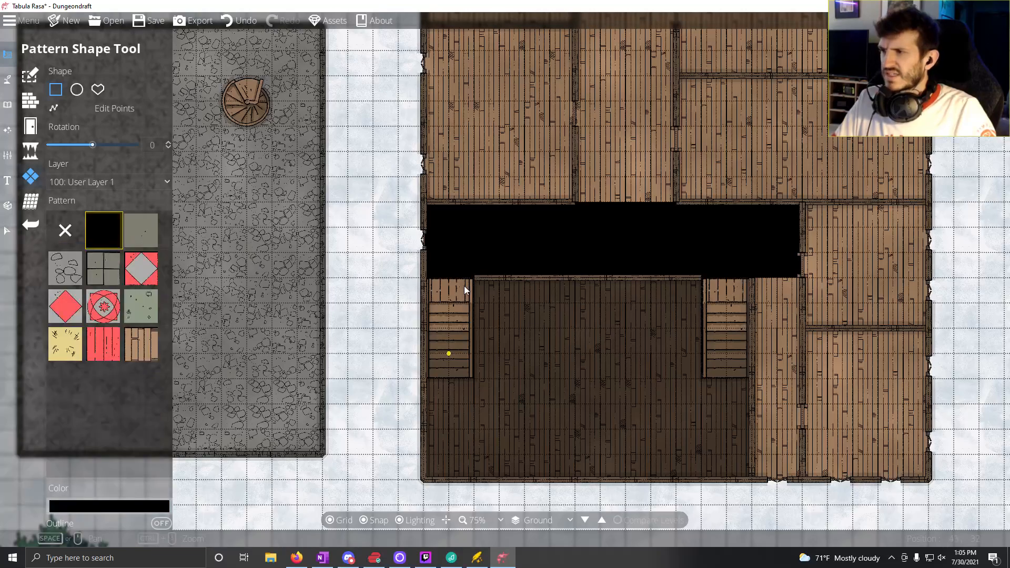
Step: Set the pattern's colour to the dark red 412424
click(121, 507)
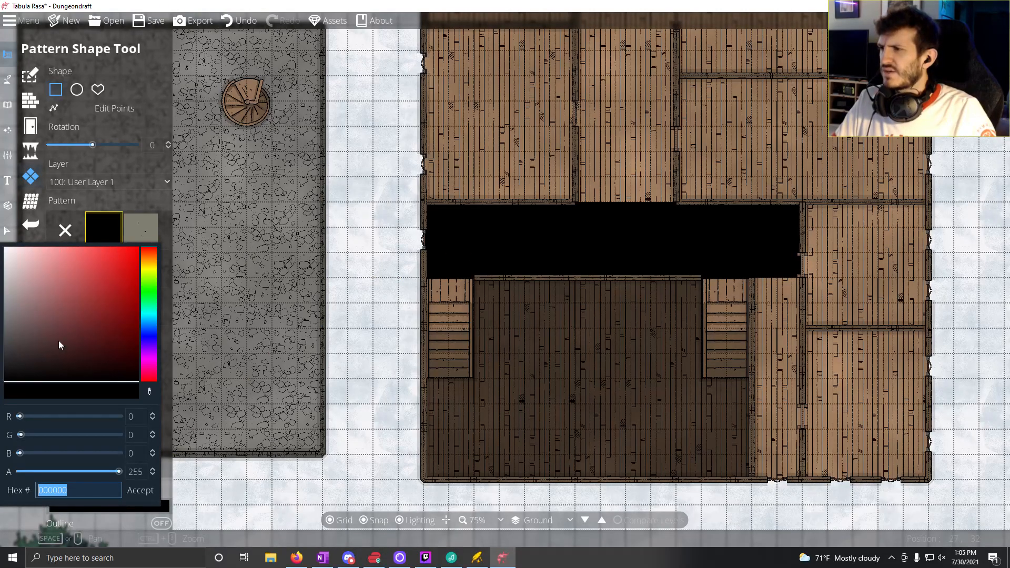
drag(58, 340, 63, 346)
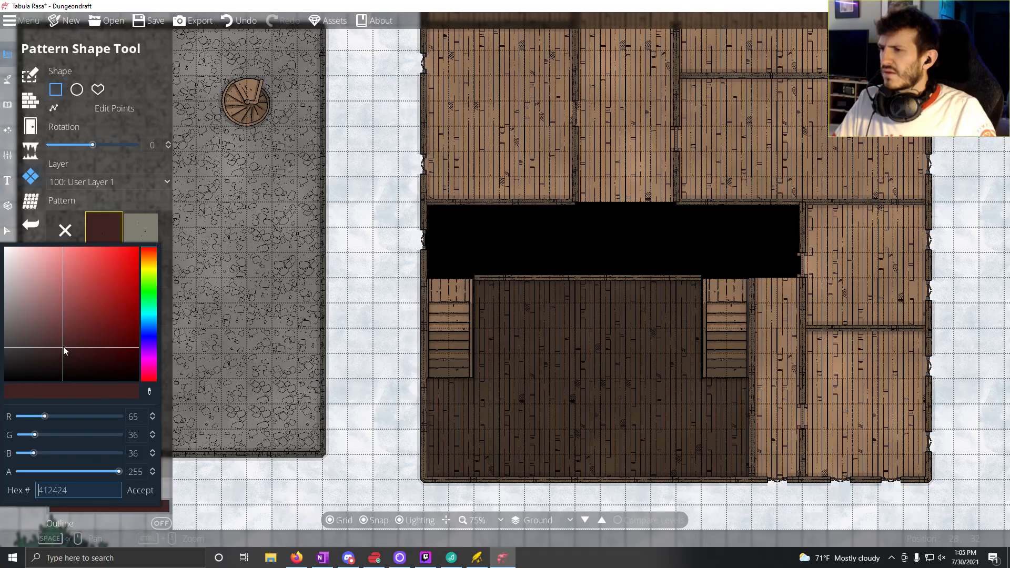
click(141, 489)
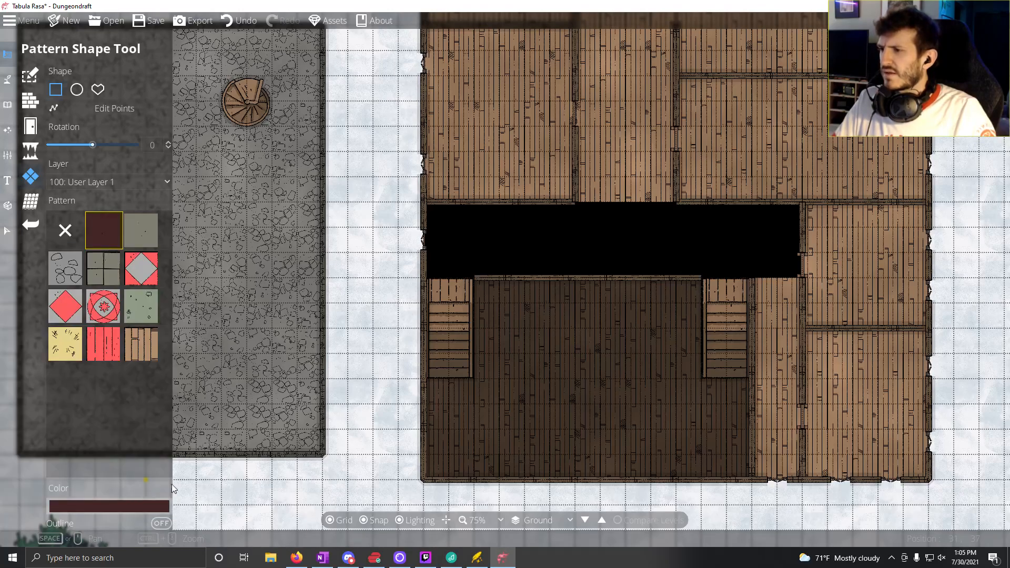
Step: Try dark red fills across the eastern building's east-west and southern side corridors, plus a two-square-wide strip along the north-south corridor
drag(567, 248, 630, 418)
drag(403, 159, 469, 394)
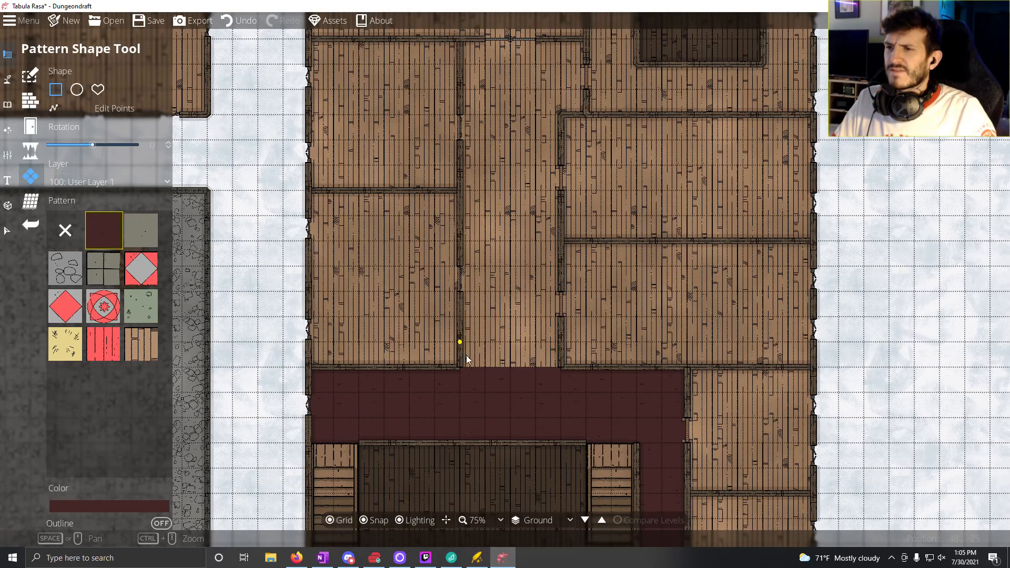
drag(465, 362, 528, 74)
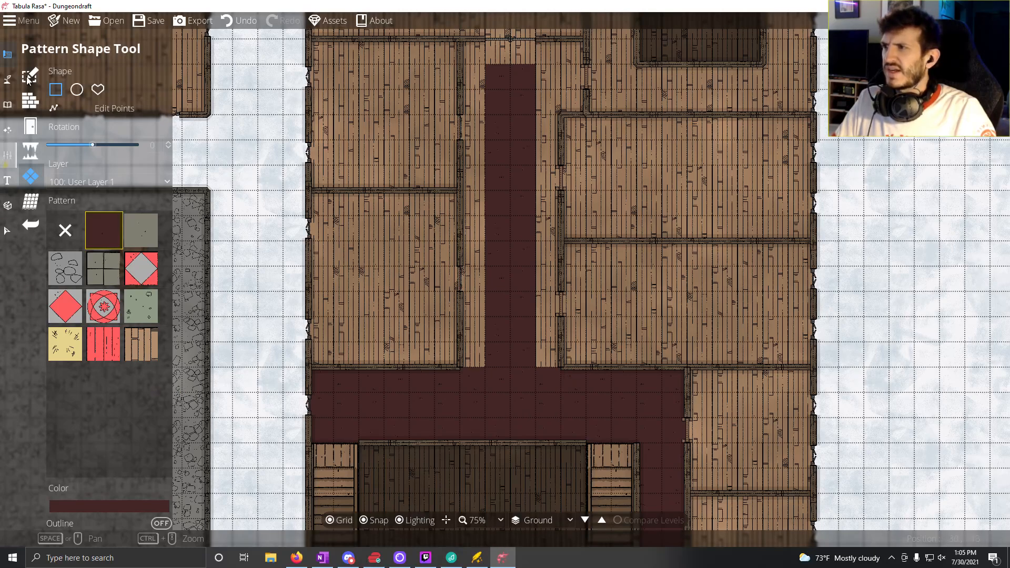
Step: Undo all the pattern fills drawn in the eastern building's corridors
click(234, 22)
click(234, 22)
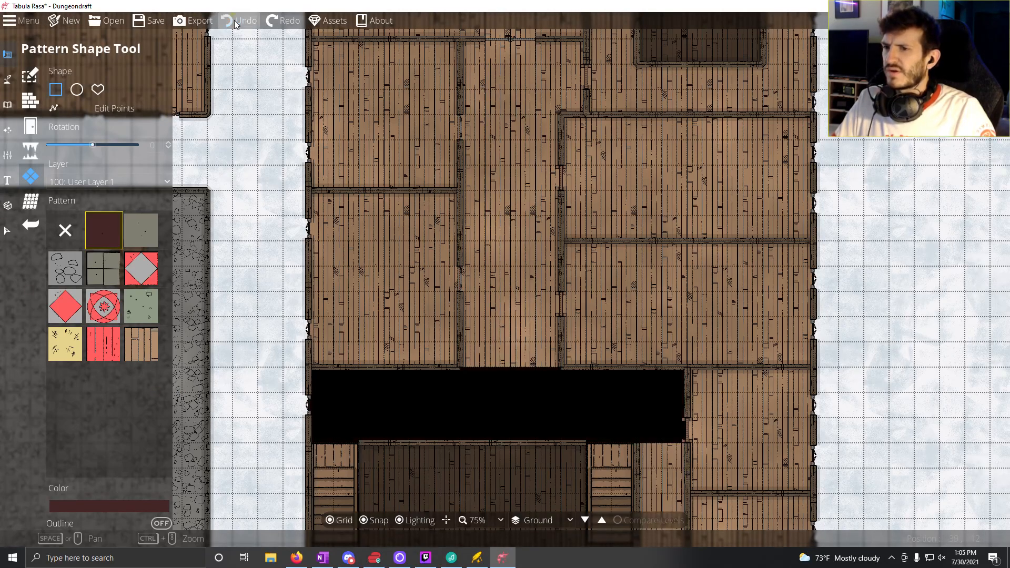
click(234, 22)
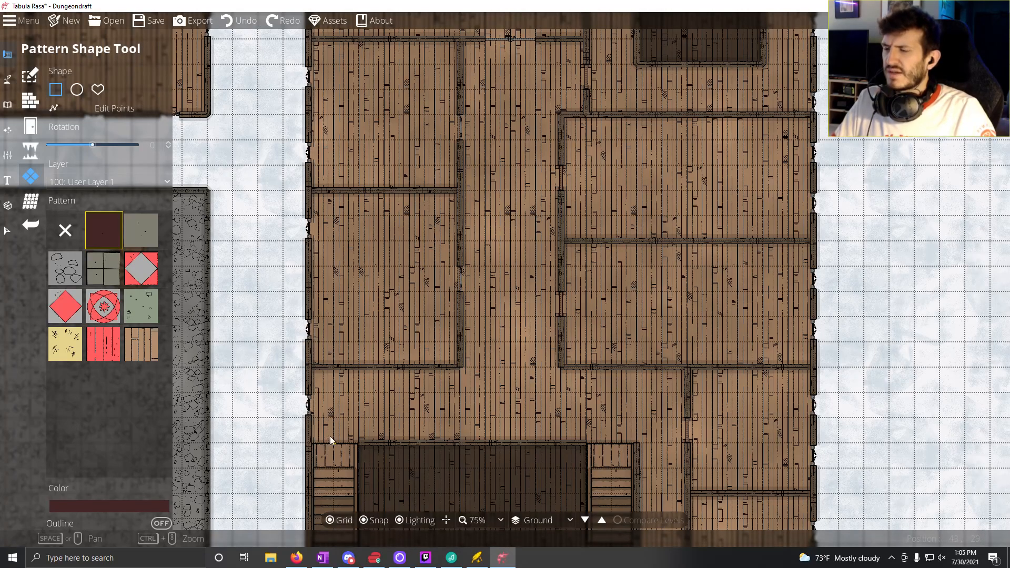
Step: Draw a T-shaped dark red carpet: about 13 by 1 squares along the east-west corridor and 2 by 13 squares up the north-south corridor
drag(333, 399, 661, 417)
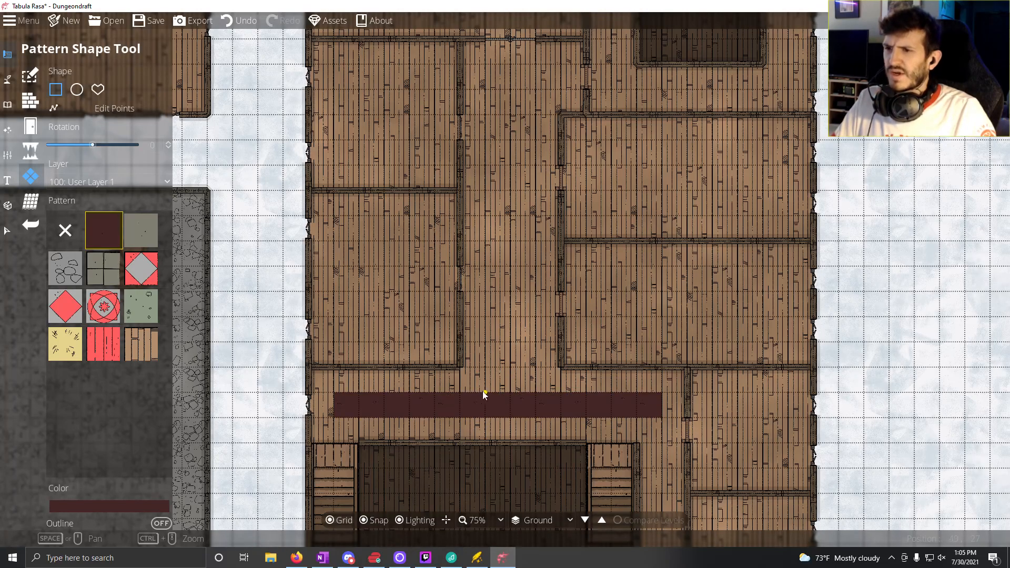
drag(490, 69, 529, 389)
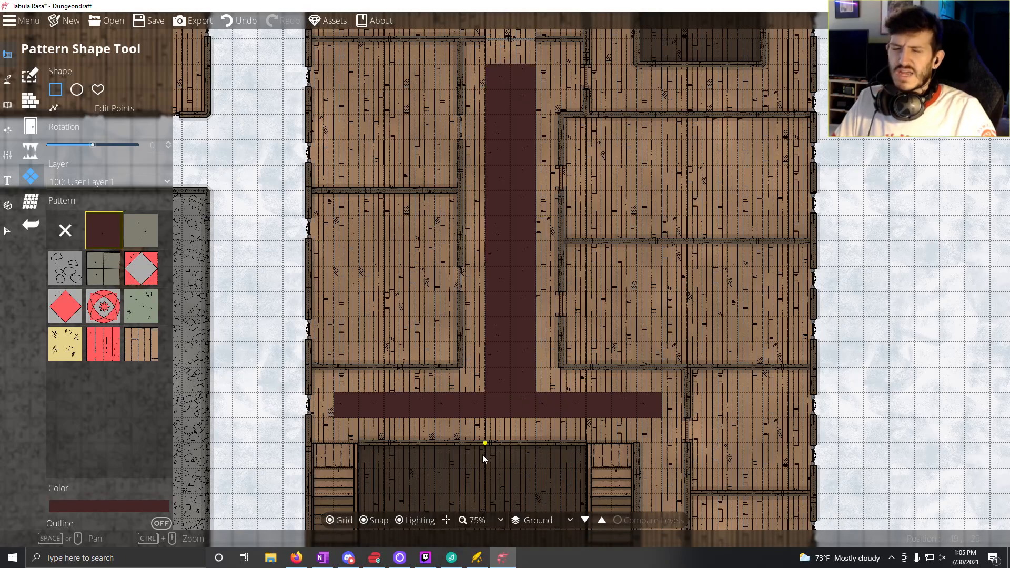
Step: Extend the east-west carpet strip by one square at each end to reach the corridor's west and east walls
scroll(407, 365, right, 3)
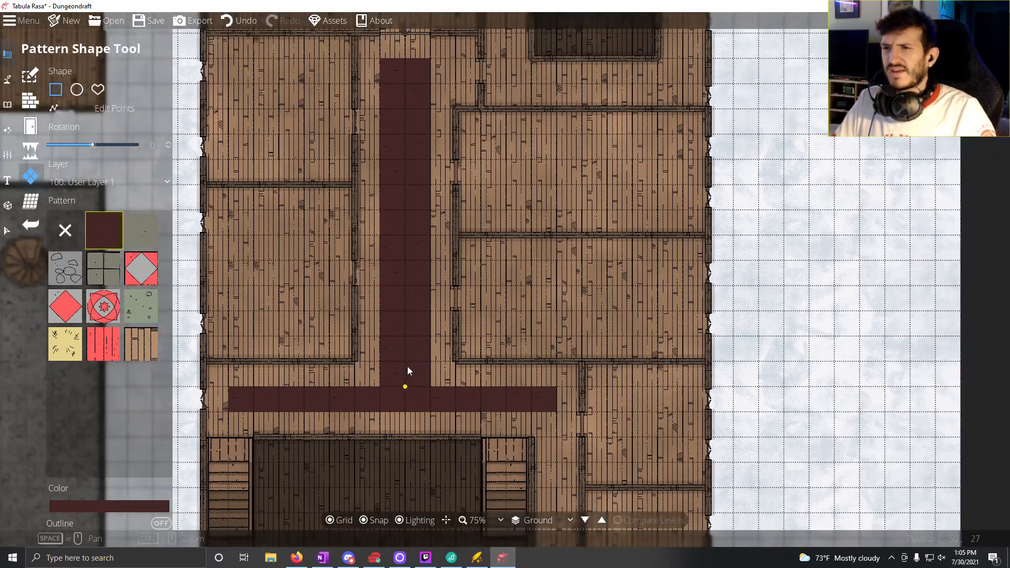
scroll(447, 251, down, 4)
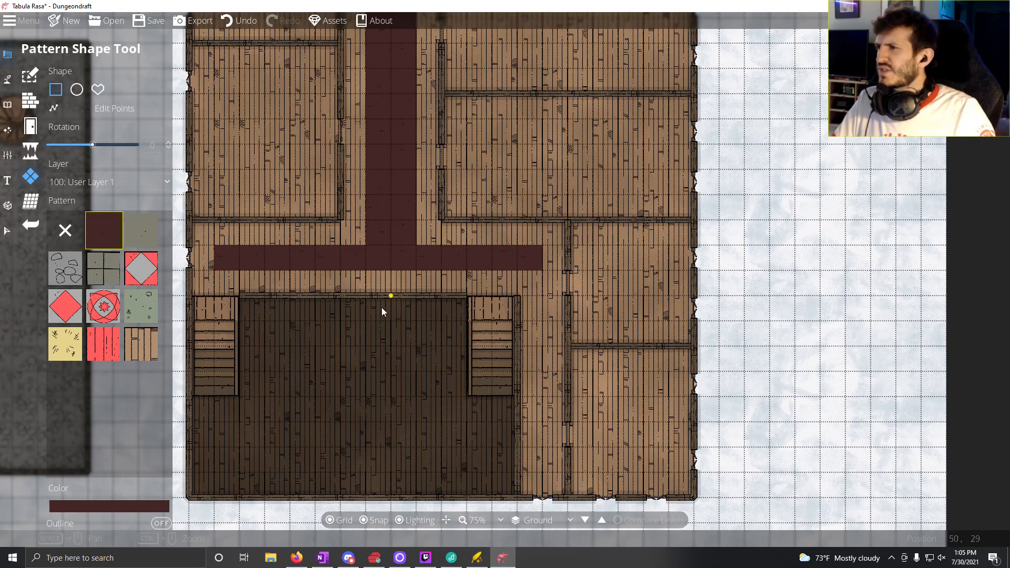
drag(305, 485, 397, 483)
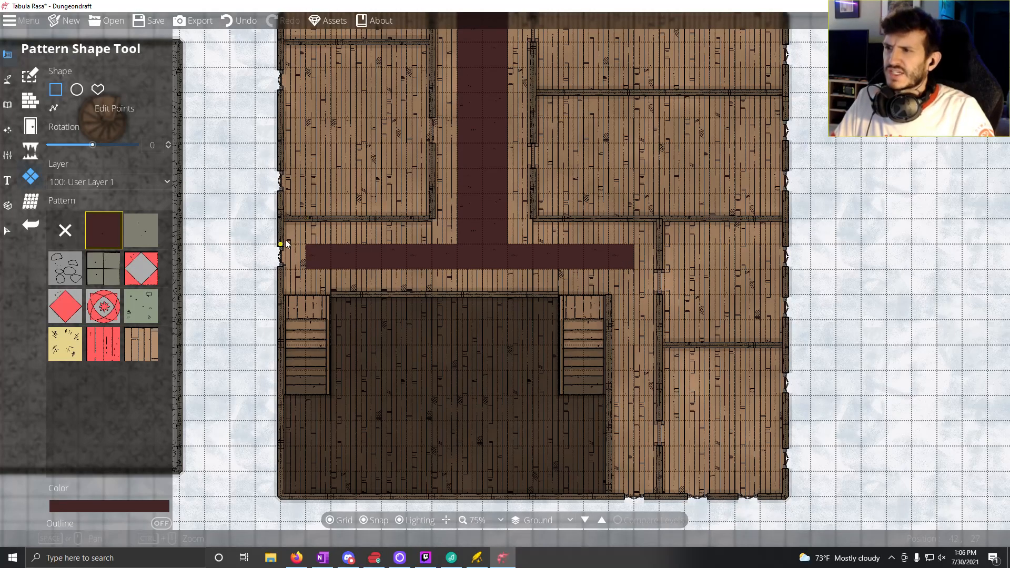
drag(488, 271, 473, 320)
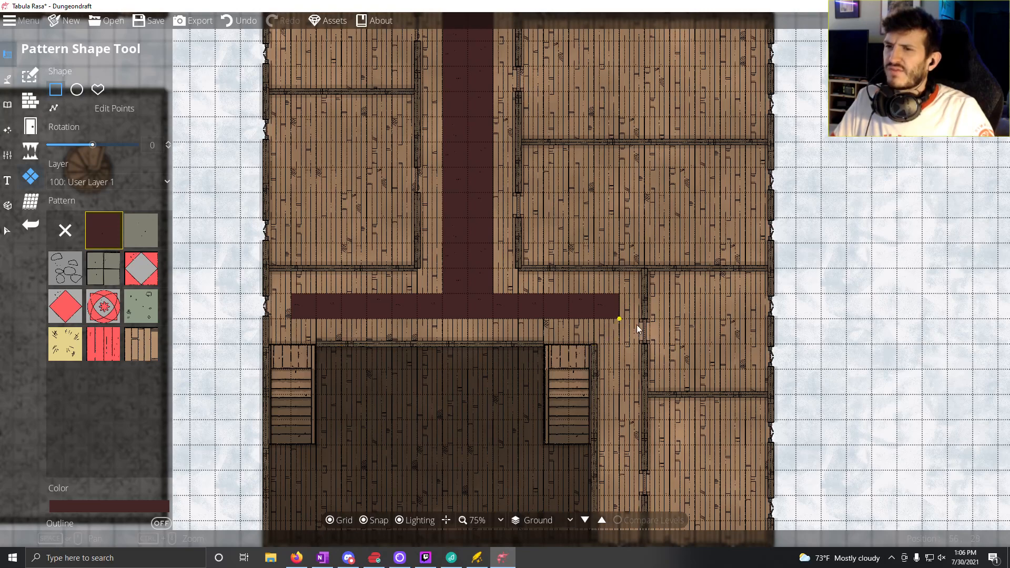
mouse_move(276, 299)
mouse_down()
mouse_move(294, 300)
mouse_move(295, 318)
mouse_up()
drag(615, 304, 636, 314)
Step: Extend the north-south carpet strip to the doorway at its northern end with a 2 by 1 square rectangle
drag(526, 368, 482, 353)
drag(449, 202, 483, 465)
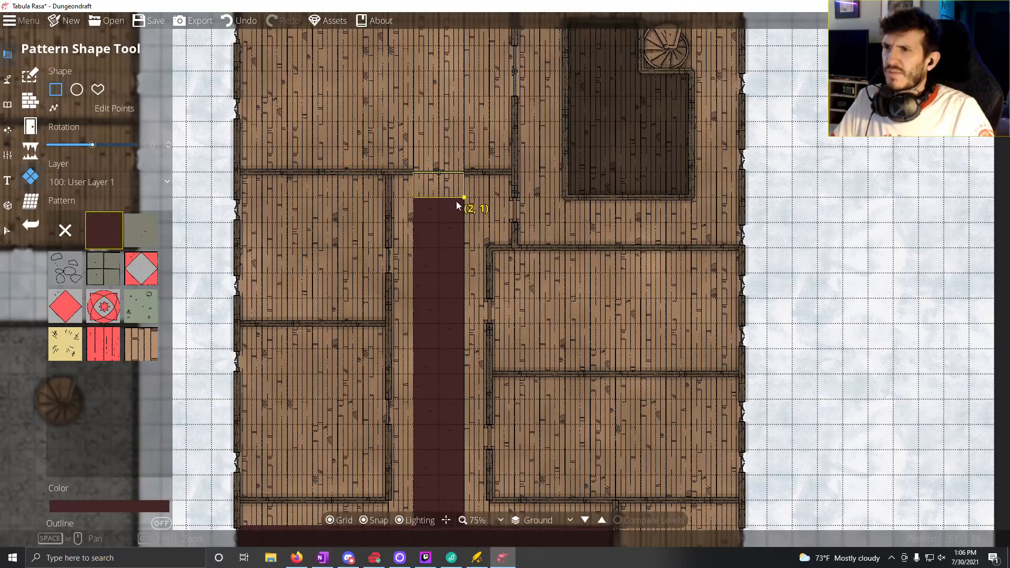
drag(457, 202, 457, 204)
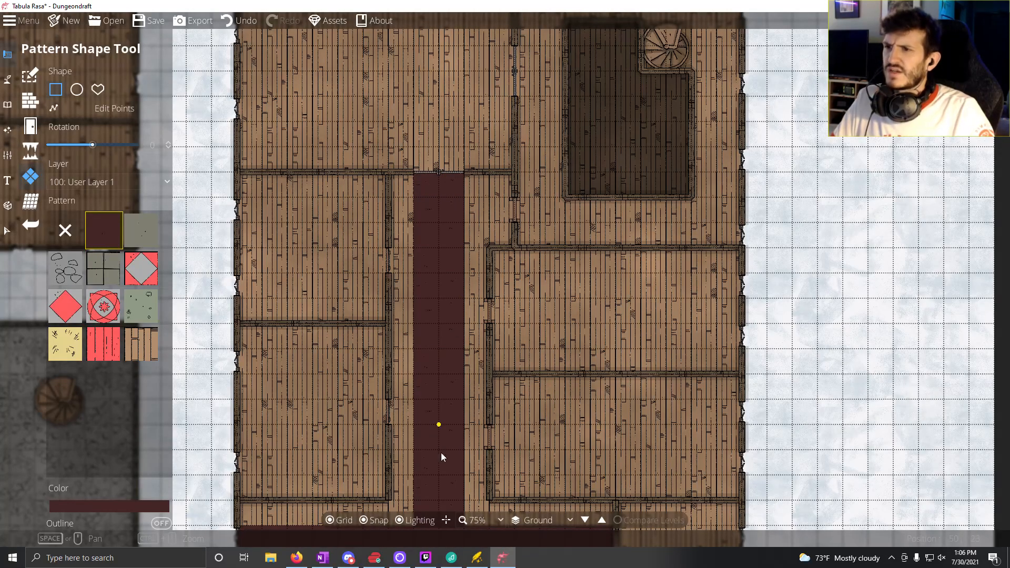
drag(422, 407, 359, 219)
drag(463, 328, 394, 144)
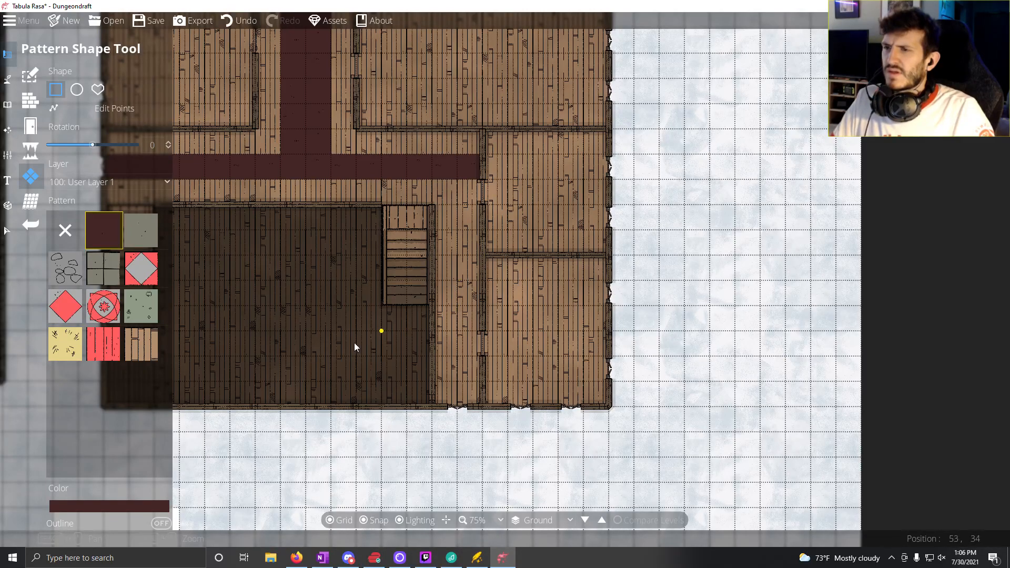
drag(309, 328, 386, 362)
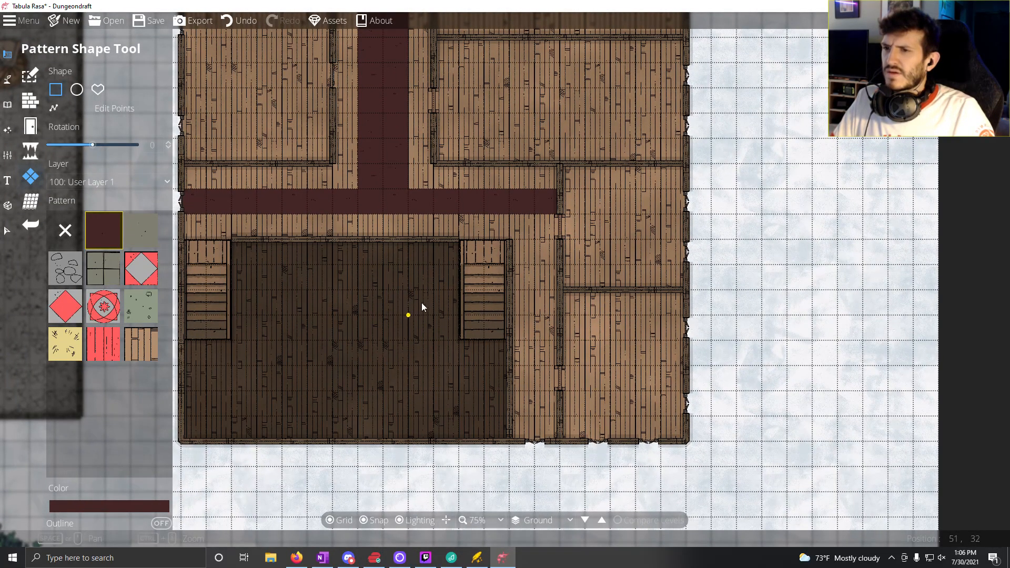
drag(422, 304, 460, 352)
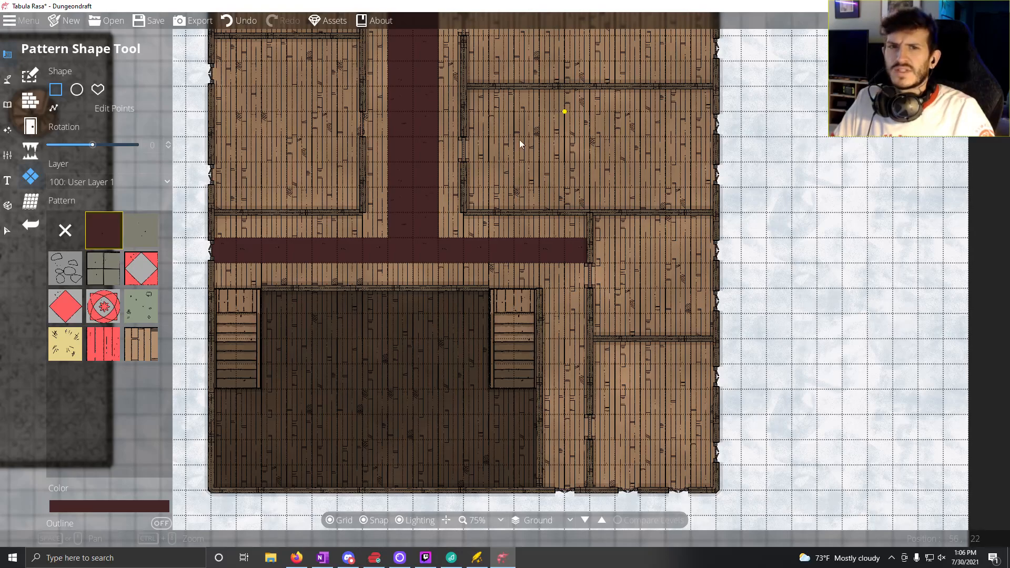
drag(519, 140, 467, 303)
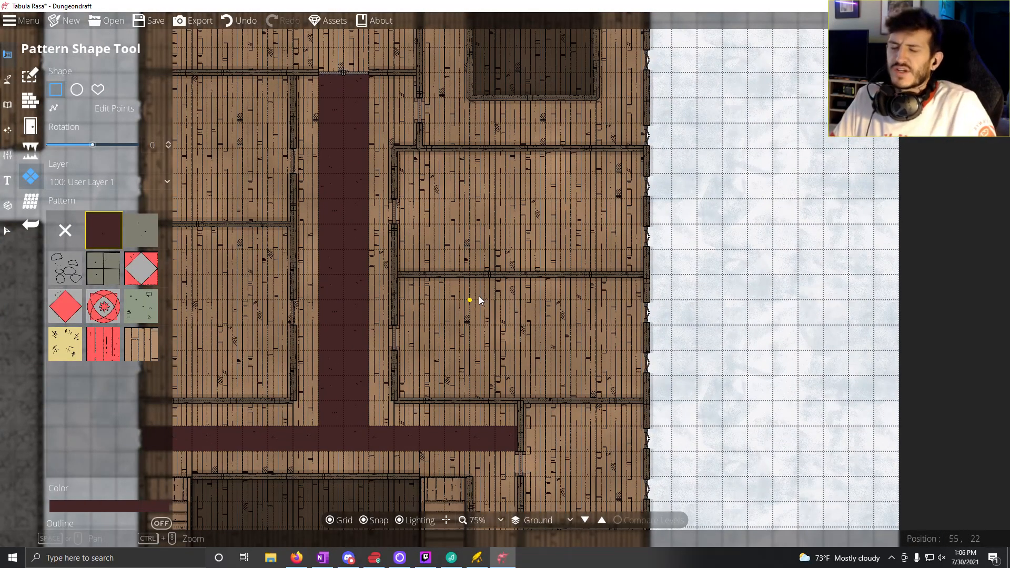
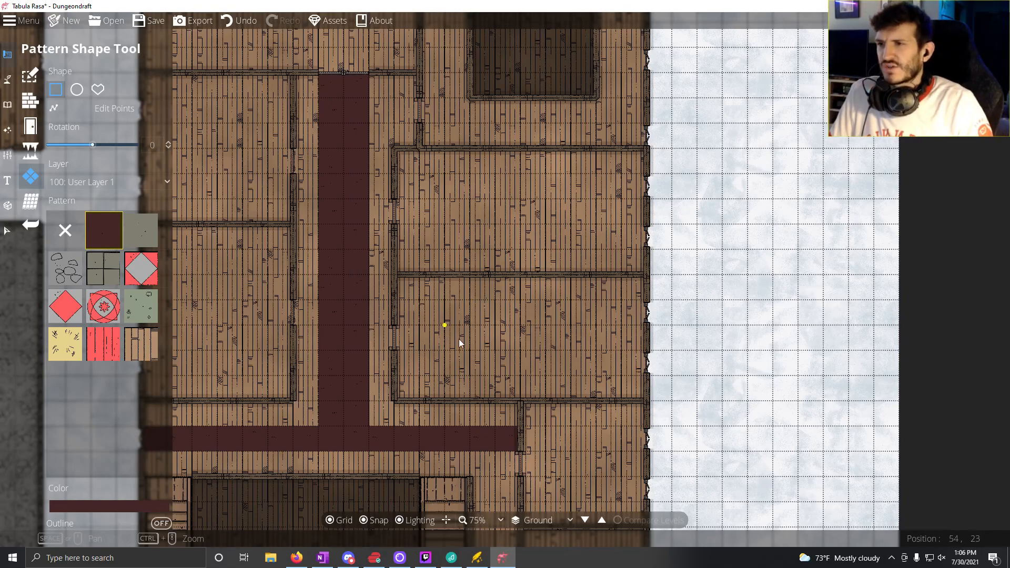
Step: Delete the four dark red rug objects below the two staircases in the western building's southern hall
drag(459, 343, 540, 378)
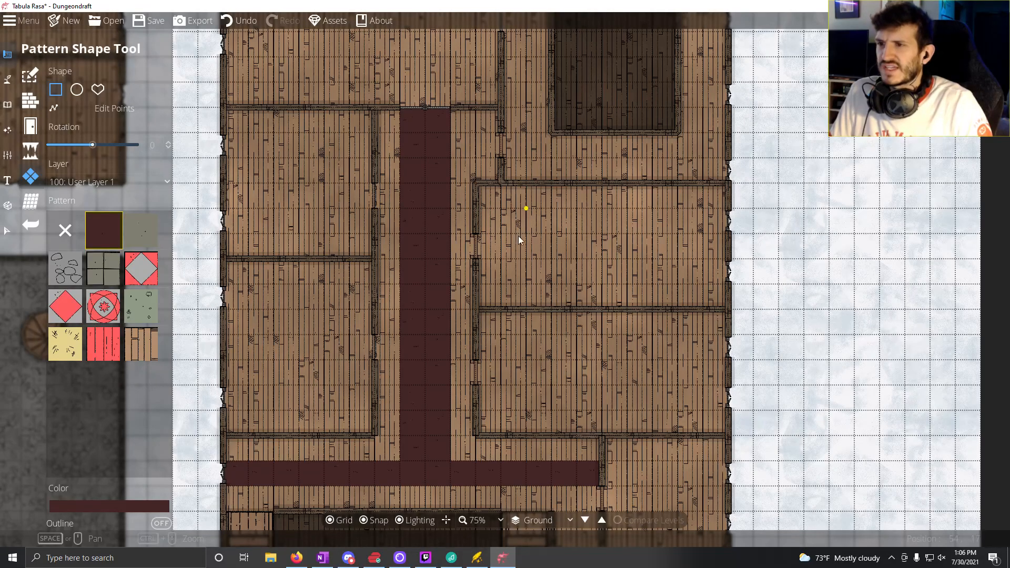
drag(409, 319, 594, 223)
drag(211, 376, 930, 93)
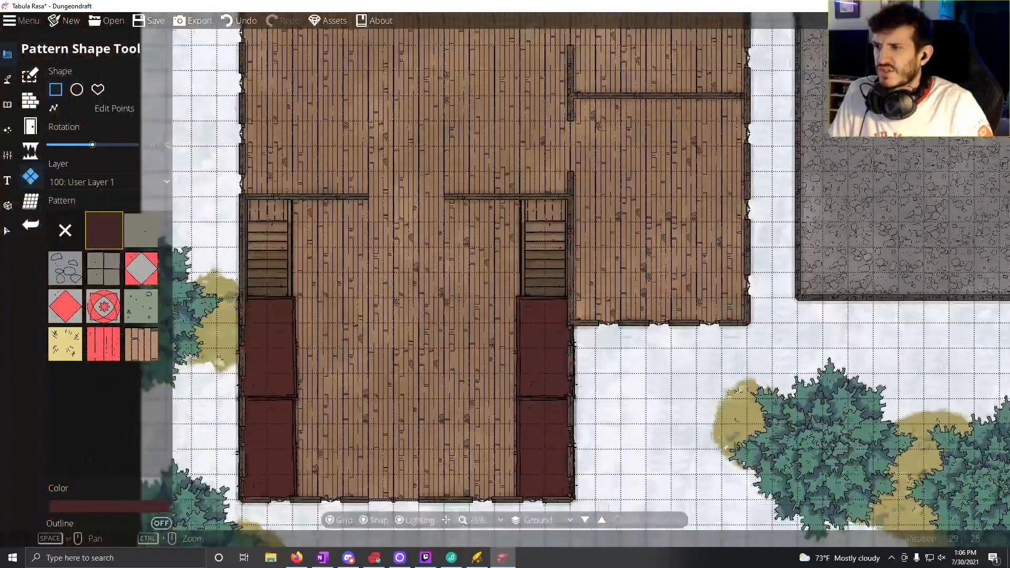
drag(806, 308, 810, 284)
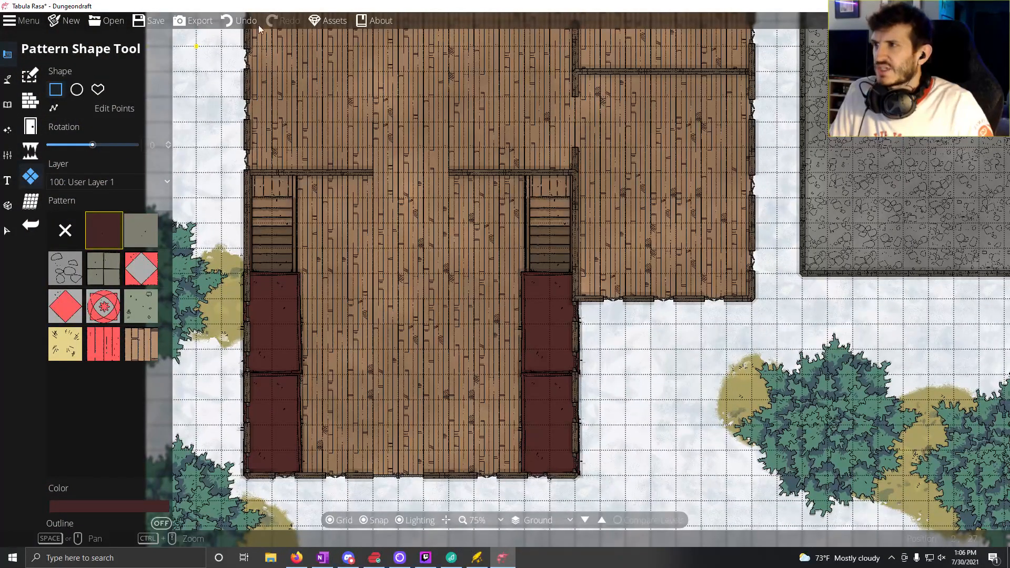
click(7, 231)
click(264, 314)
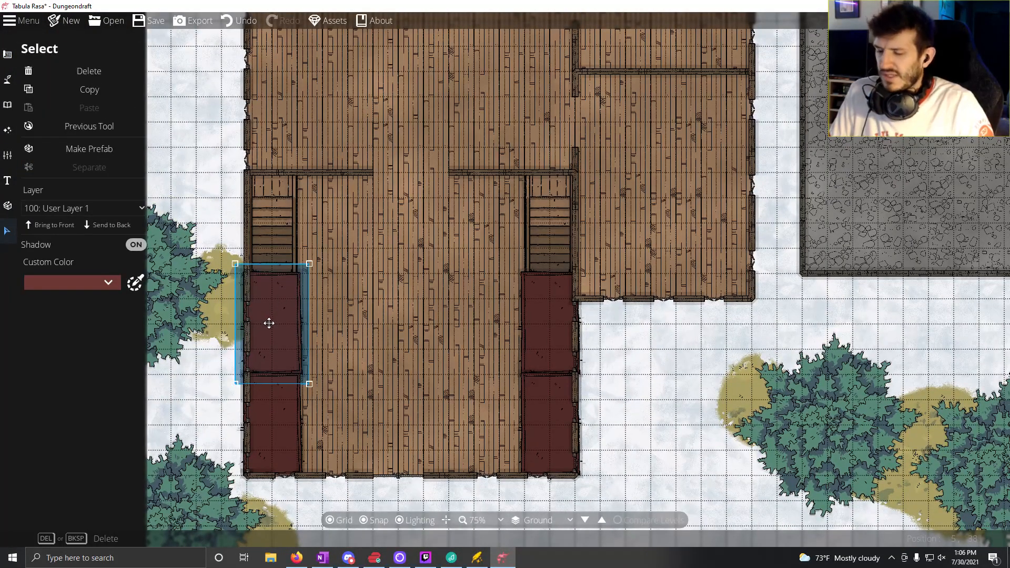
key(Delete)
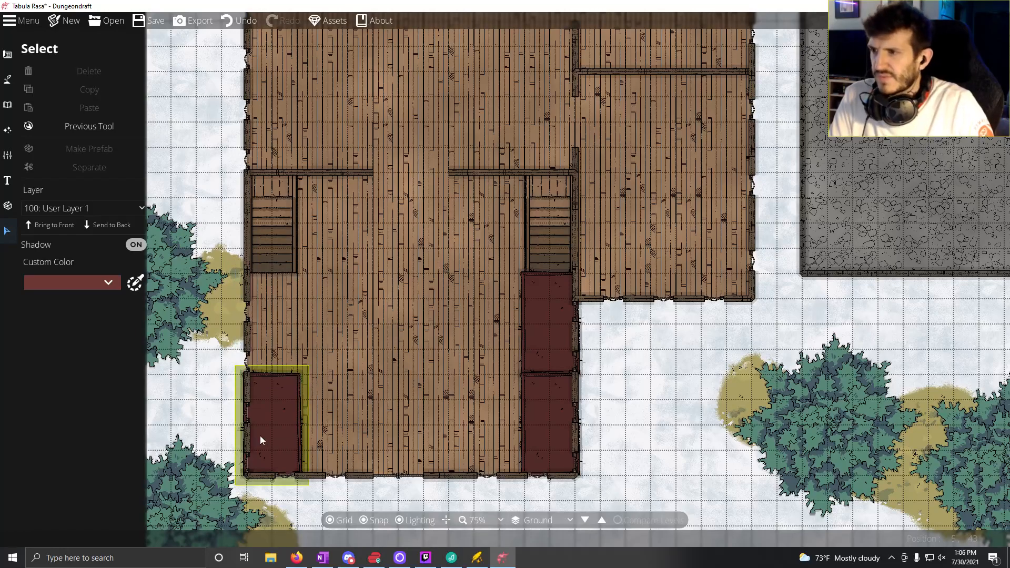
click(263, 439)
key(Delete)
click(551, 315)
key(Delete)
click(547, 433)
key(Delete)
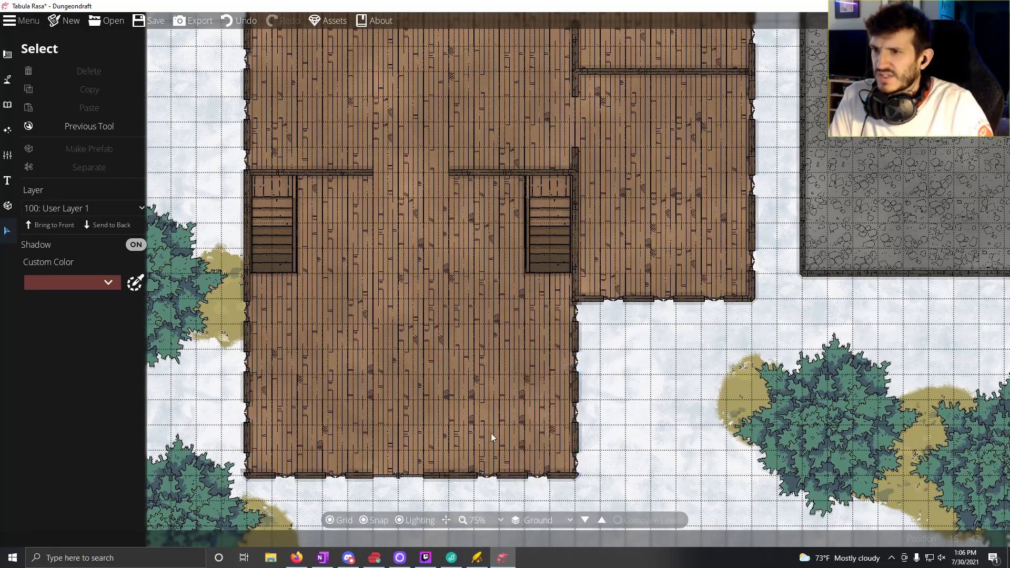
Step: Set the pattern shape colour to dark red 432626 by sampling the carpet in the eastern building's corridor
click(7, 54)
click(46, 178)
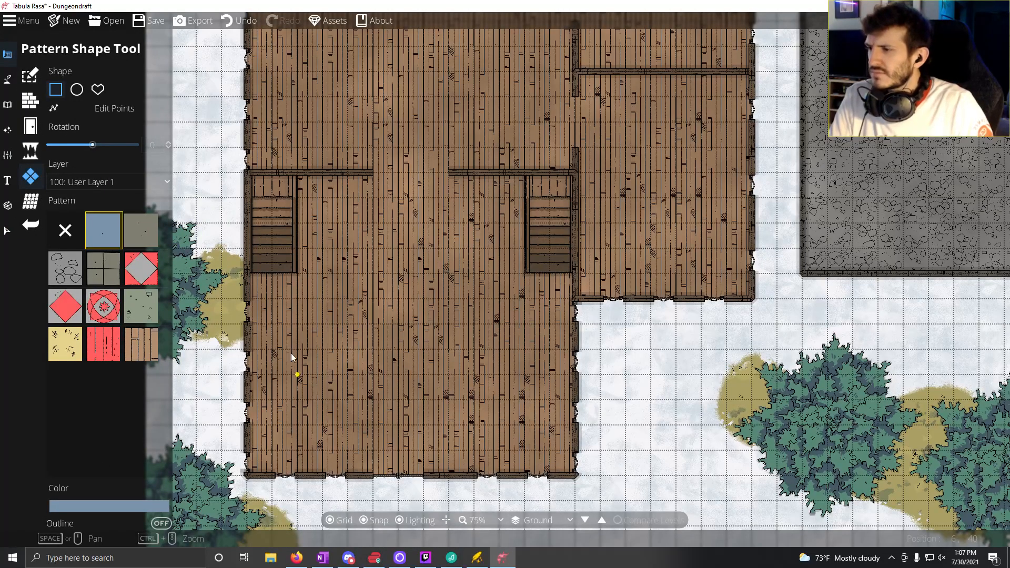
click(111, 506)
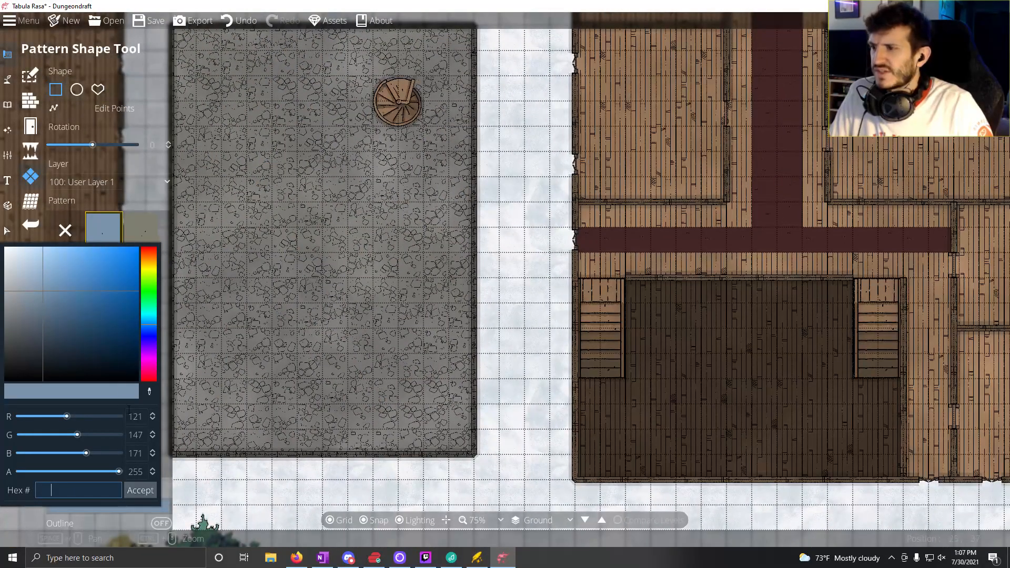
click(149, 392)
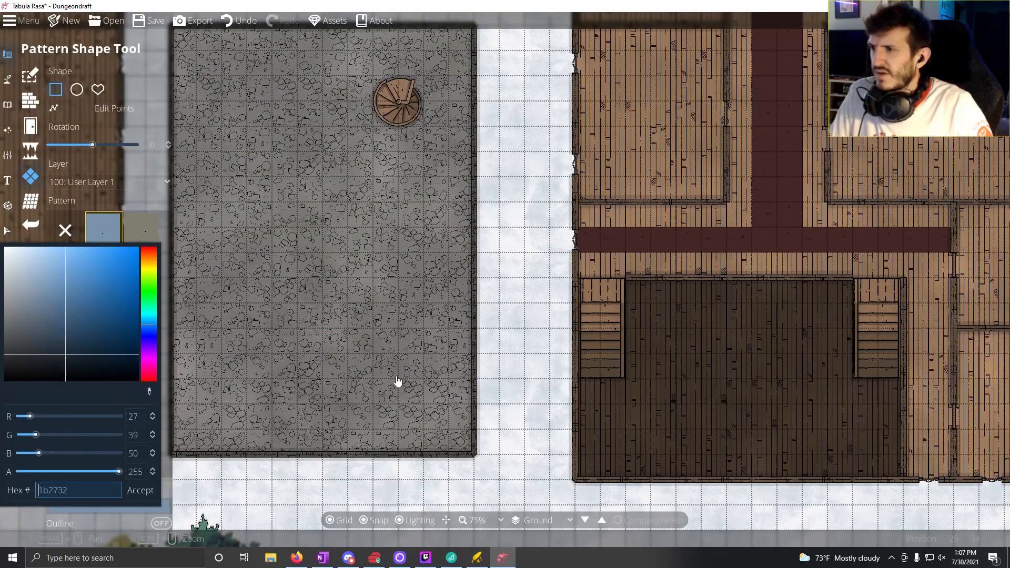
click(614, 241)
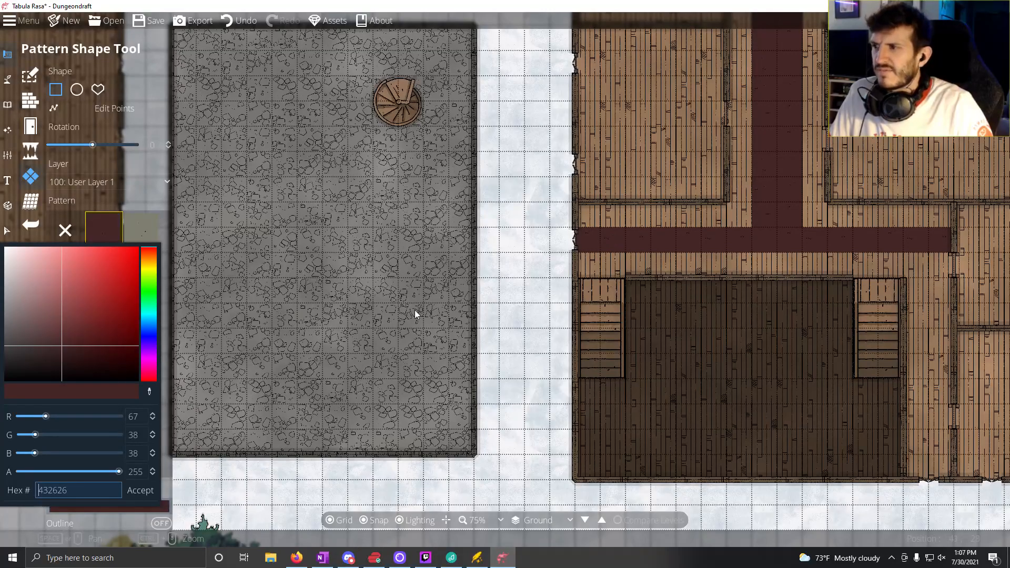
click(137, 493)
Step: Draw two dark red carpets of 2 by 8 squares from the staircases to the southern wall of the western building's hall
drag(77, 419, 520, 393)
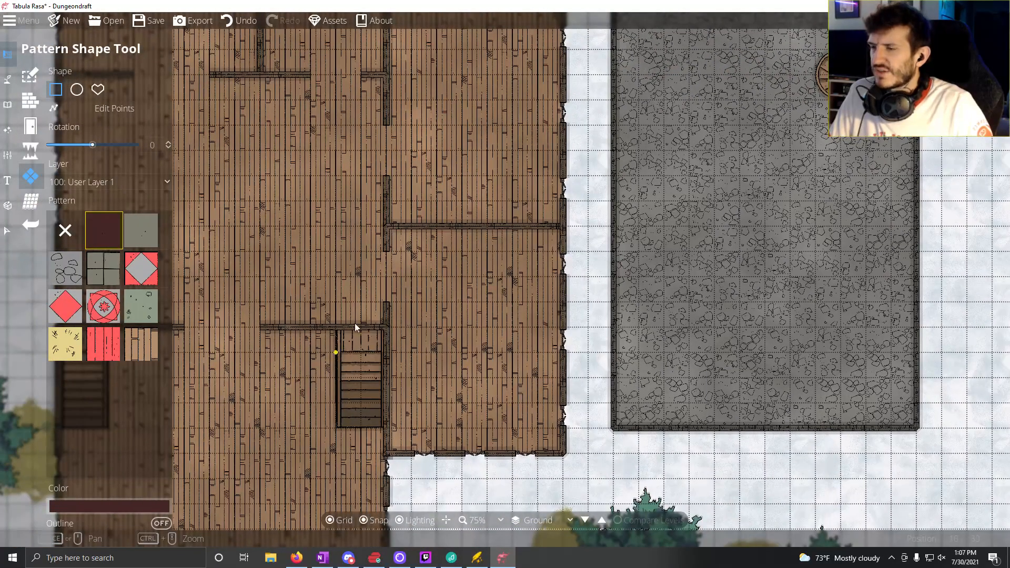
drag(355, 324, 535, 232)
drag(514, 290, 558, 499)
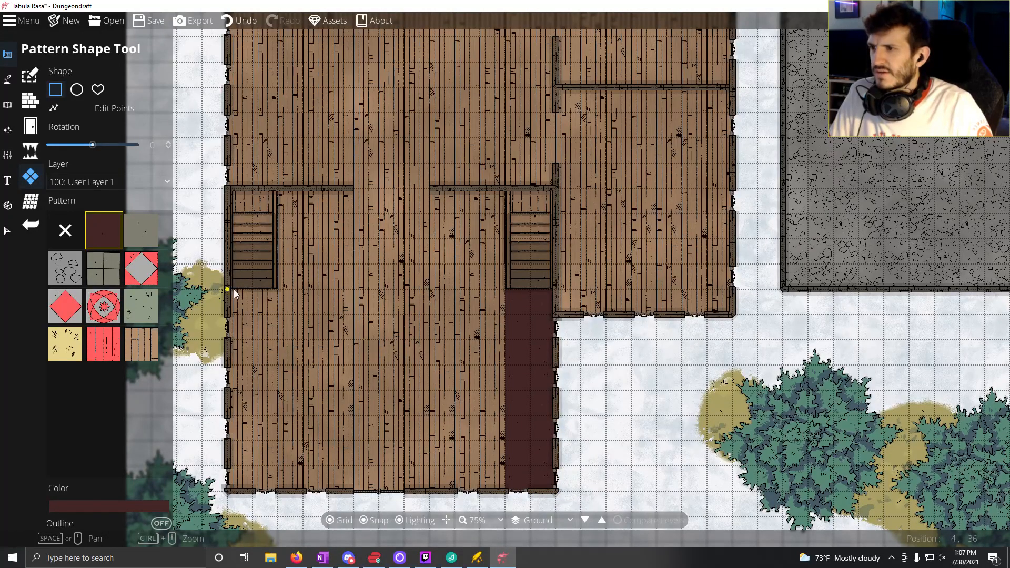
drag(233, 290, 276, 485)
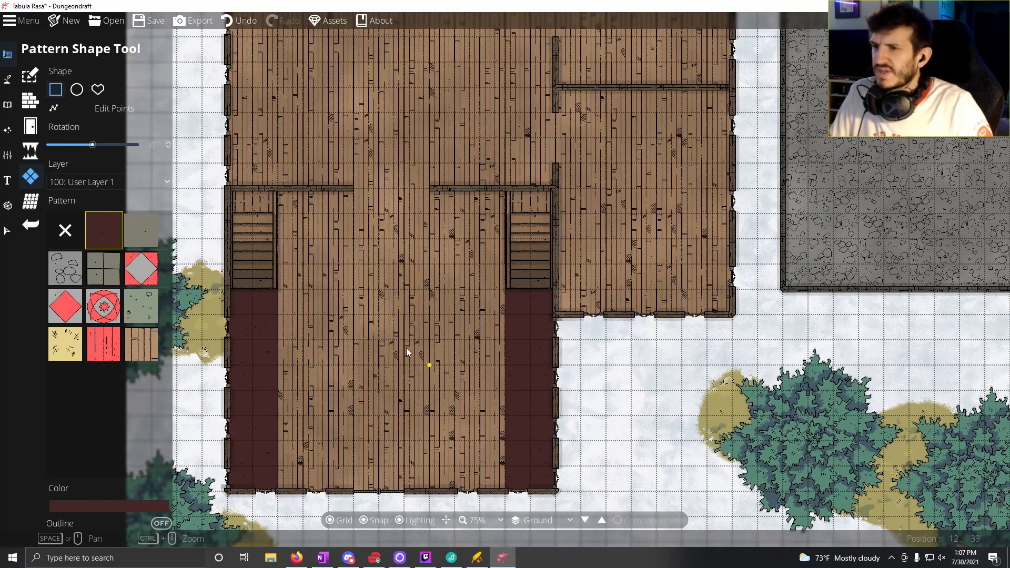
Step: Draw a centred dark red carpet of 5 by 7 squares in each of the western building's two enclosed rooms along its east side
drag(421, 230, 314, 266)
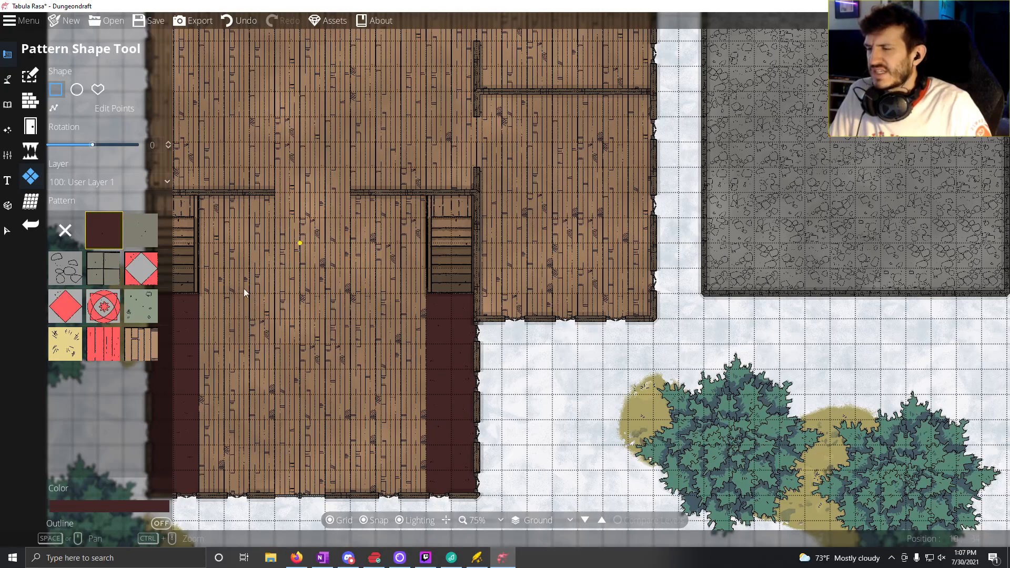
drag(353, 463, 386, 514)
drag(351, 320, 353, 416)
drag(358, 318, 262, 365)
drag(675, 217, 821, 283)
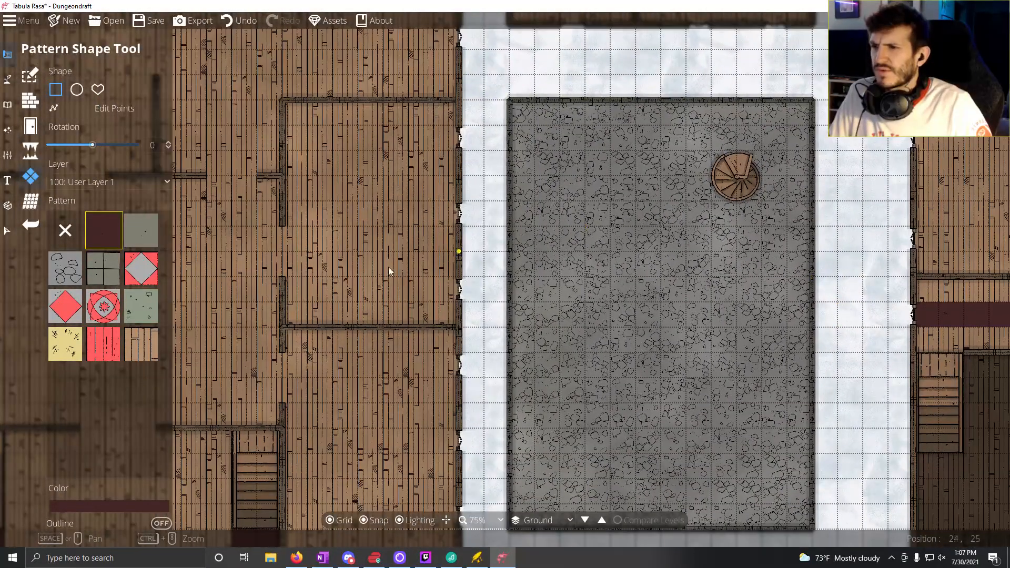
drag(389, 270, 930, 227)
drag(816, 253, 633, 282)
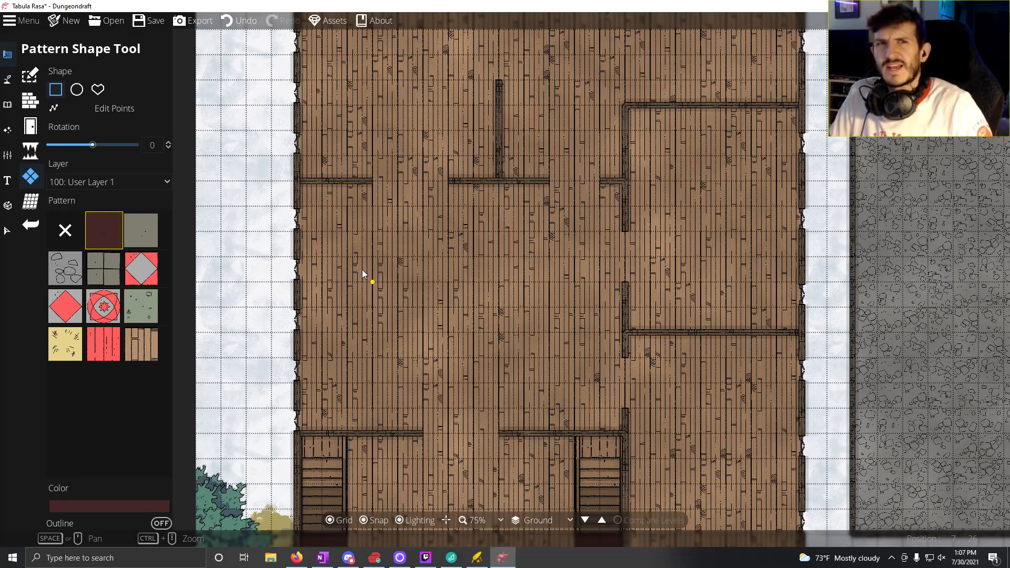
drag(519, 271, 412, 185)
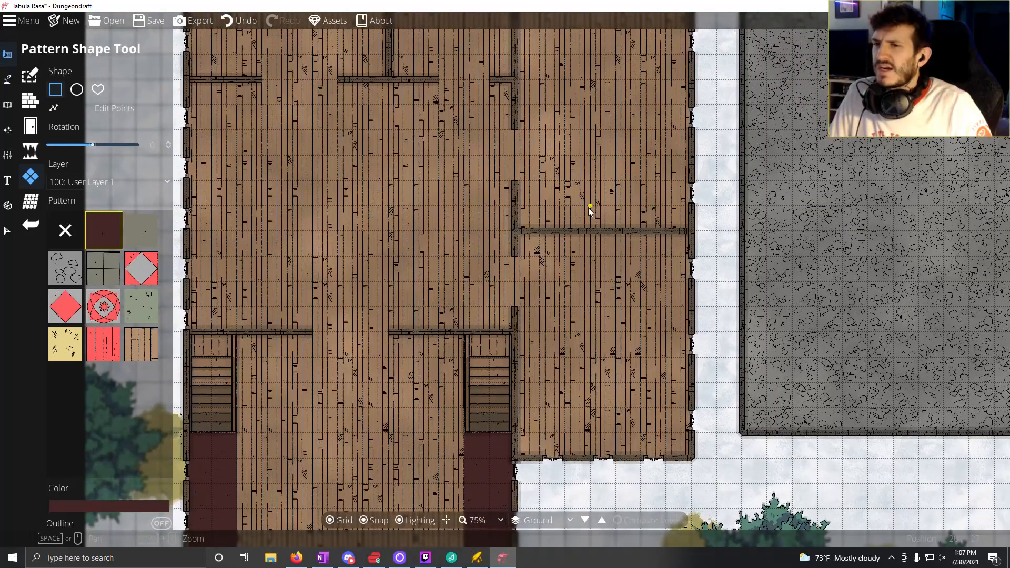
drag(589, 209, 623, 461)
drag(545, 202, 503, 327)
drag(462, 189, 577, 359)
drag(430, 379, 407, 375)
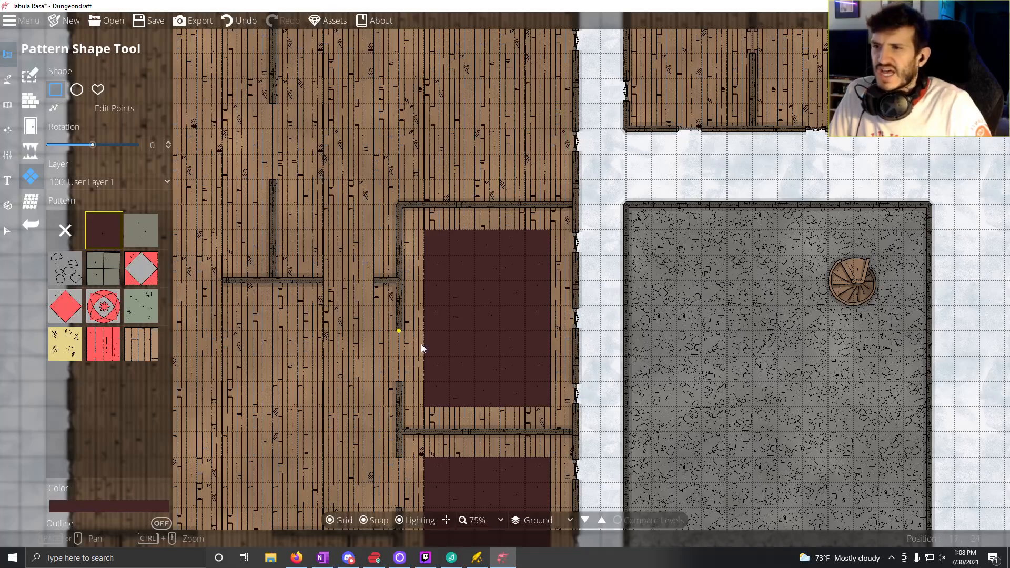
Step: Draw a dark red carpet strip of 2 by 11 squares along the west wall of the room below the western building's northwest room
drag(402, 339, 505, 266)
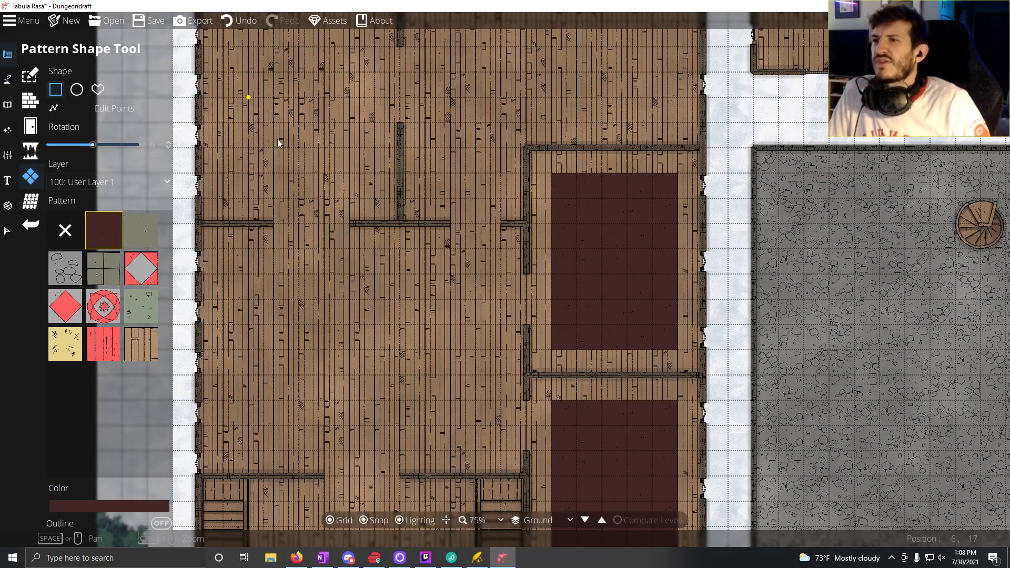
drag(276, 139, 324, 334)
drag(418, 282, 425, 165)
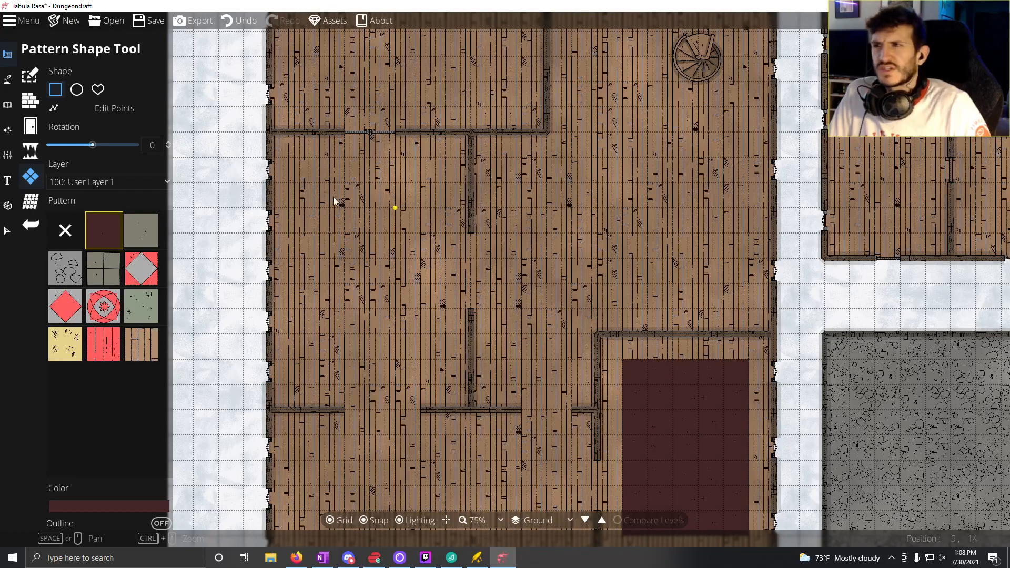
drag(276, 138, 322, 400)
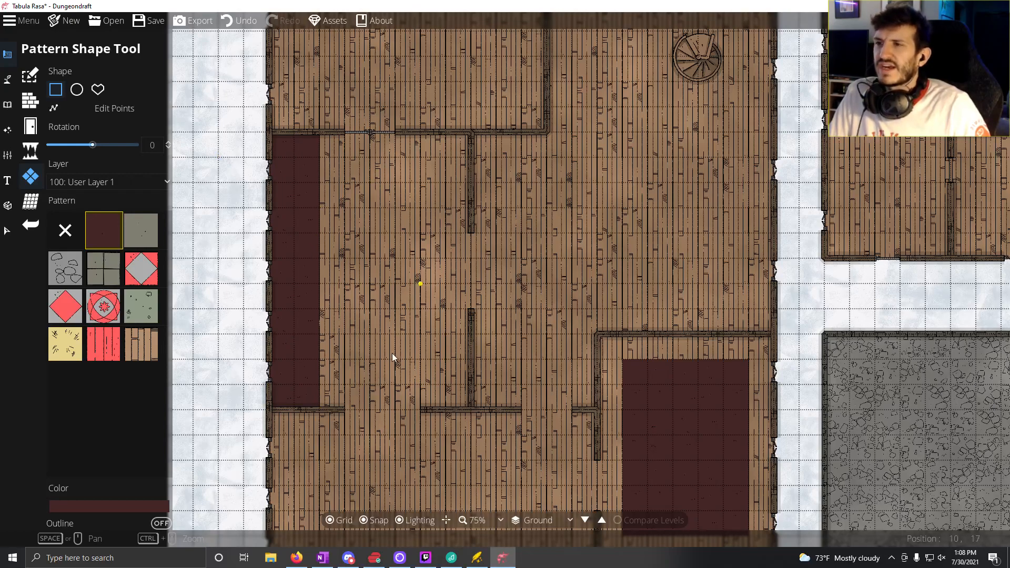
Step: Draw a dark red carpet of 9 by 6 squares in the middle of the western building's central room
drag(388, 415, 454, 203)
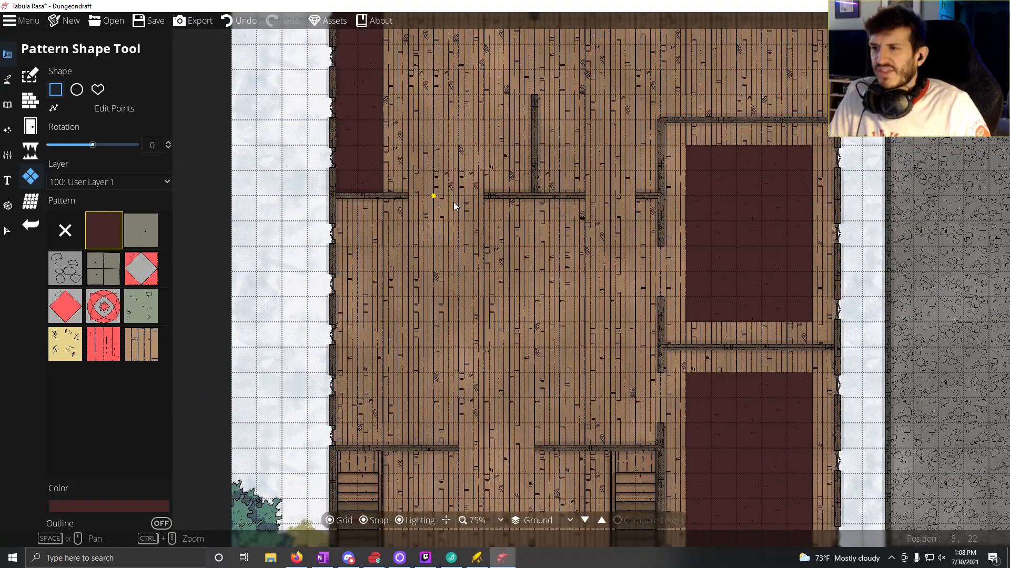
drag(506, 292, 433, 273)
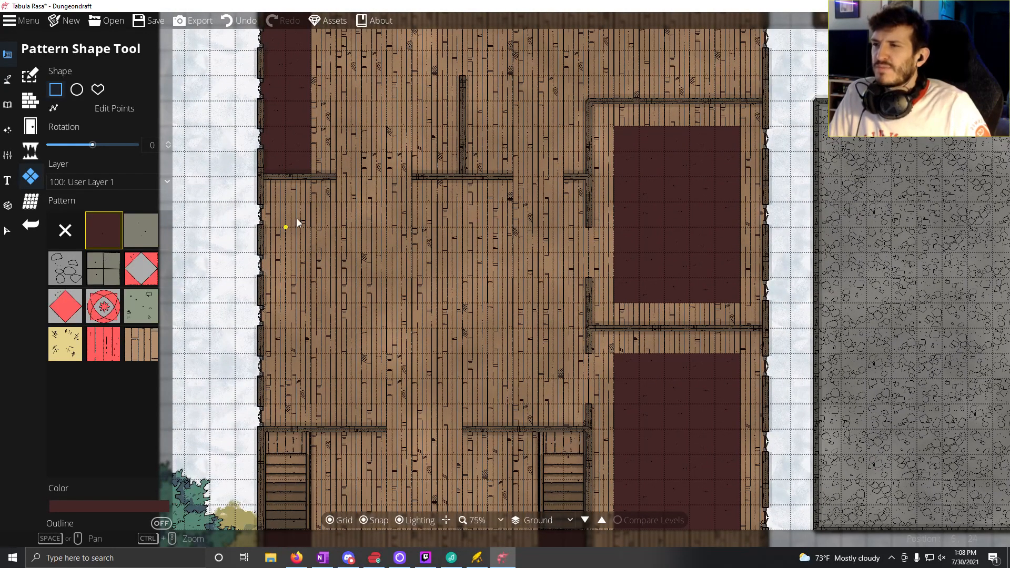
drag(316, 232, 532, 376)
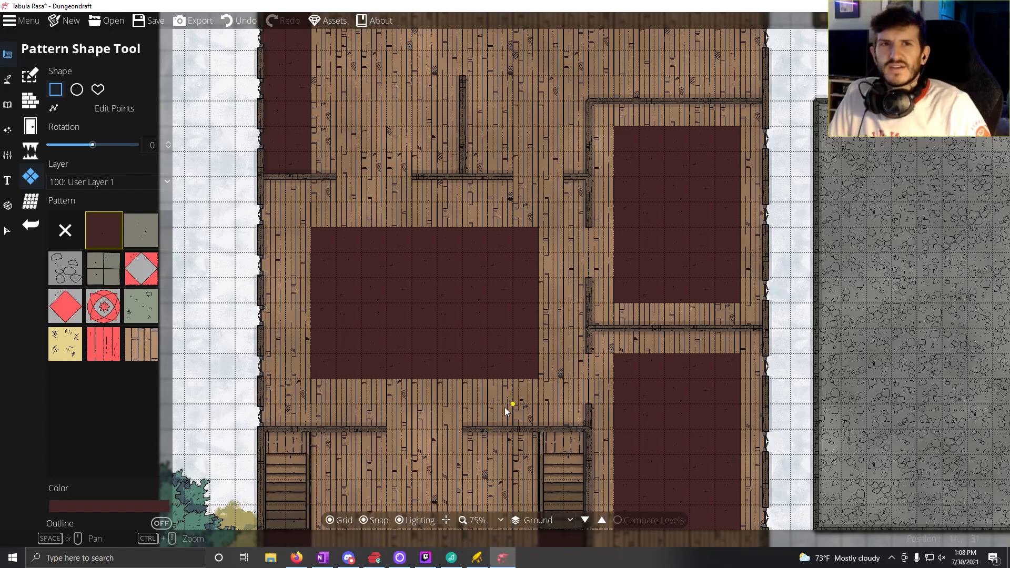
Step: Review the carpet layout across the western building's rooms and compare it with the rest of the map
mouse_move(529, 273)
mouse_down()
mouse_move(467, 279)
mouse_move(348, 252)
mouse_move(356, 371)
mouse_up()
drag(525, 167, 452, 339)
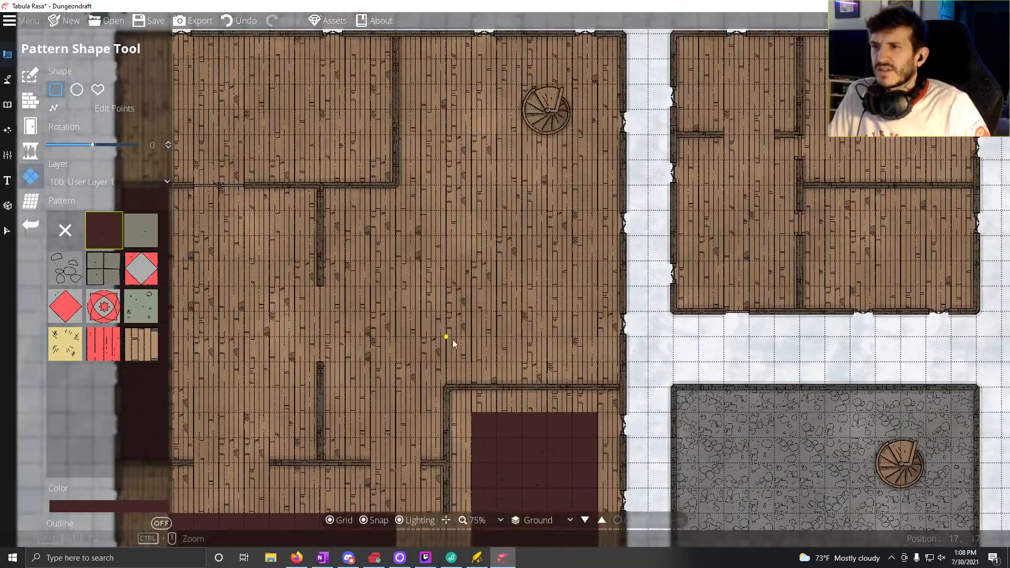
drag(337, 403, 516, 240)
drag(440, 384, 451, 241)
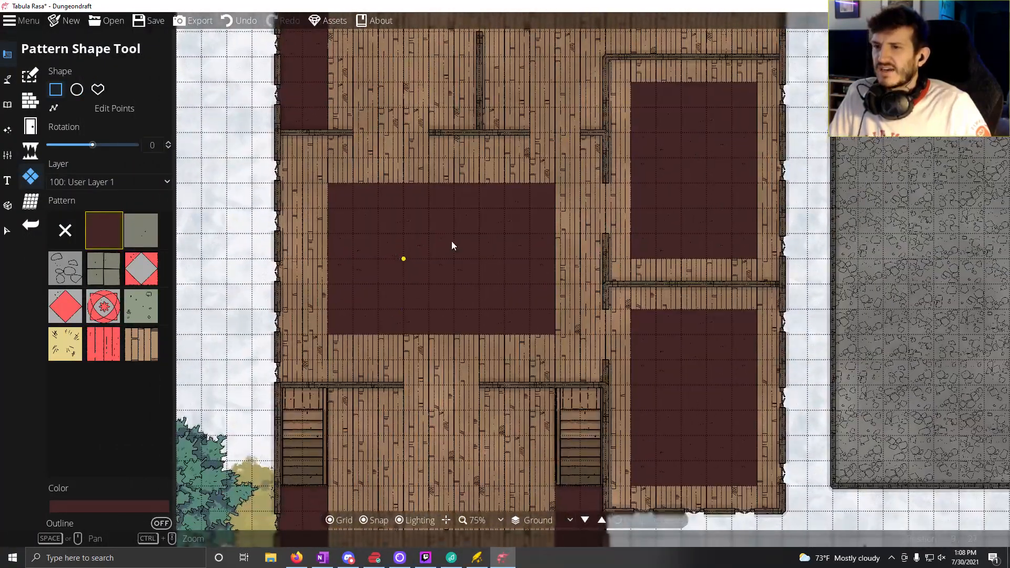
scroll(574, 266, down, 5)
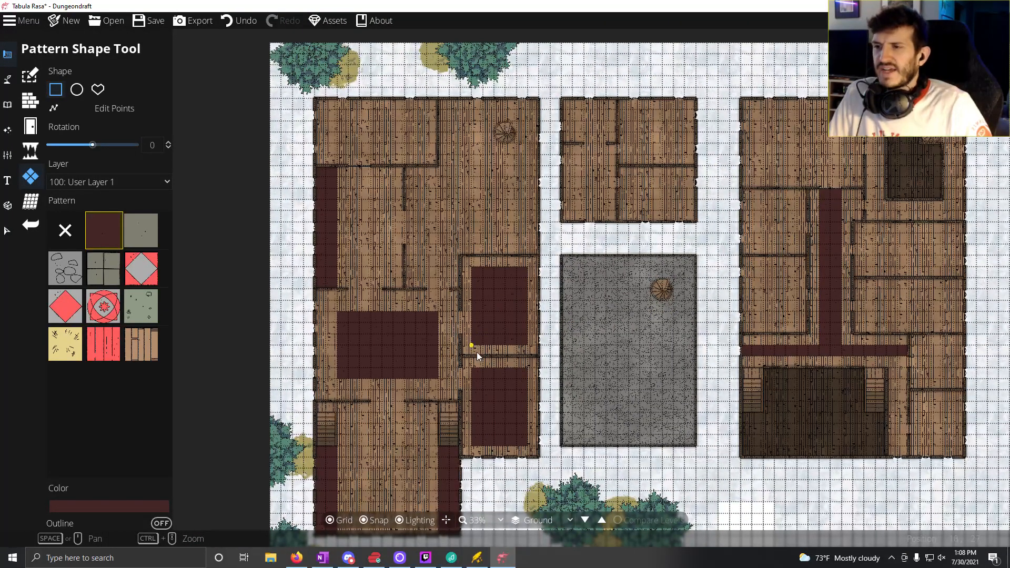
drag(463, 337, 462, 341)
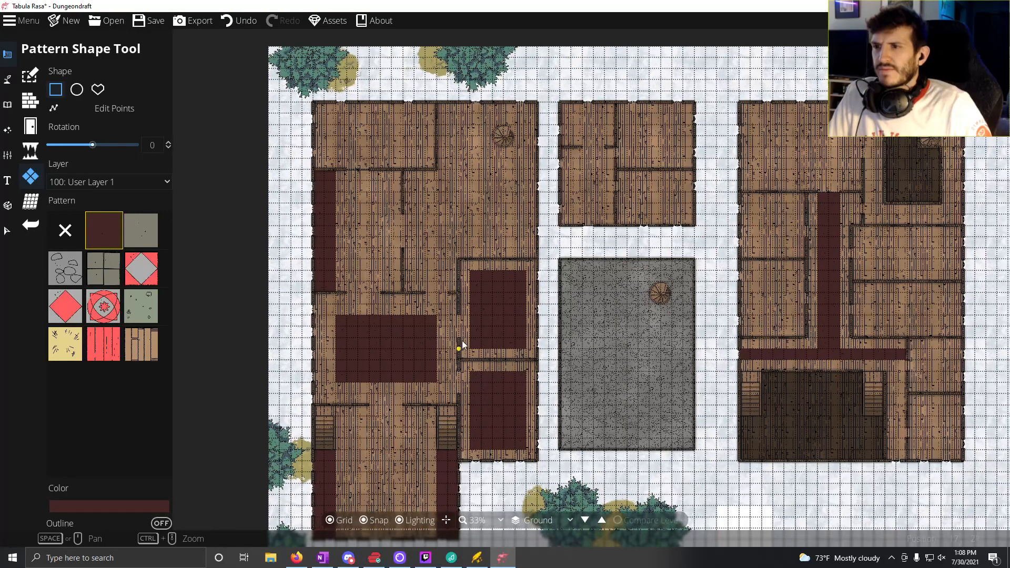
scroll(463, 341, up, 5)
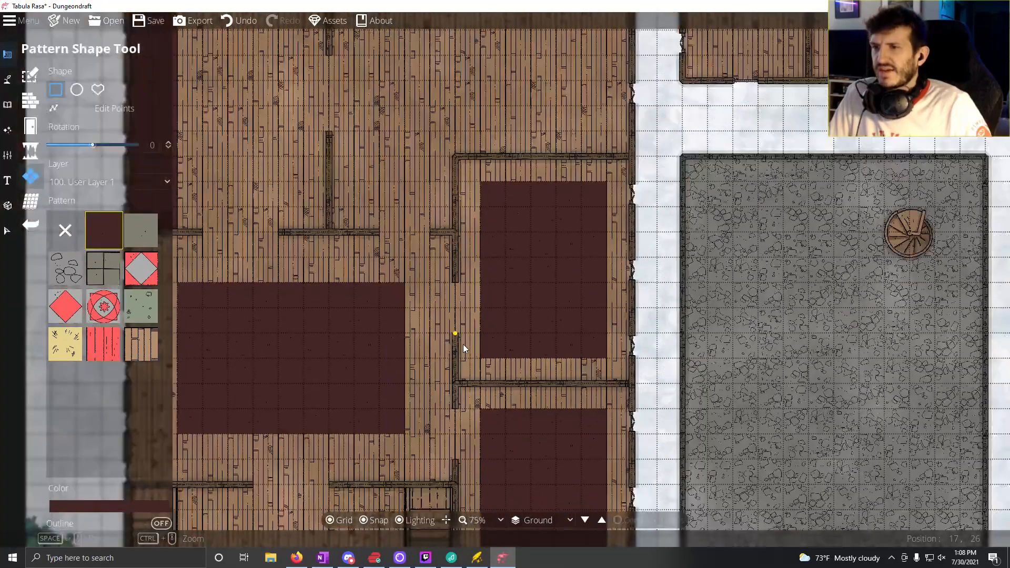
mouse_move(506, 303)
mouse_down()
mouse_move(479, 318)
mouse_move(500, 308)
mouse_up()
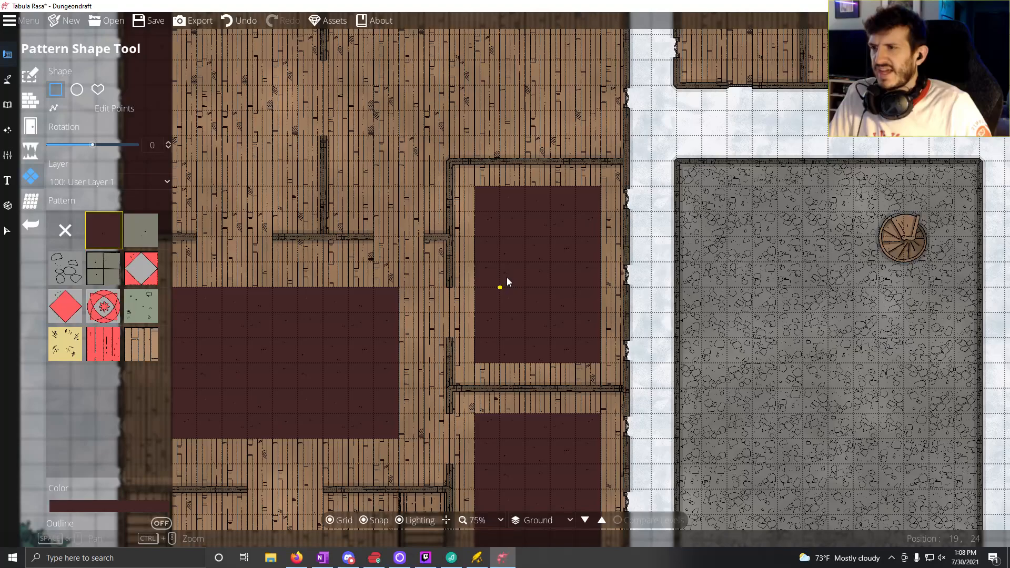
Step: Draw a dark green carpet, colour 162016, of 7 by 4 squares in the eastern building's northwest room
drag(786, 274, 54, 449)
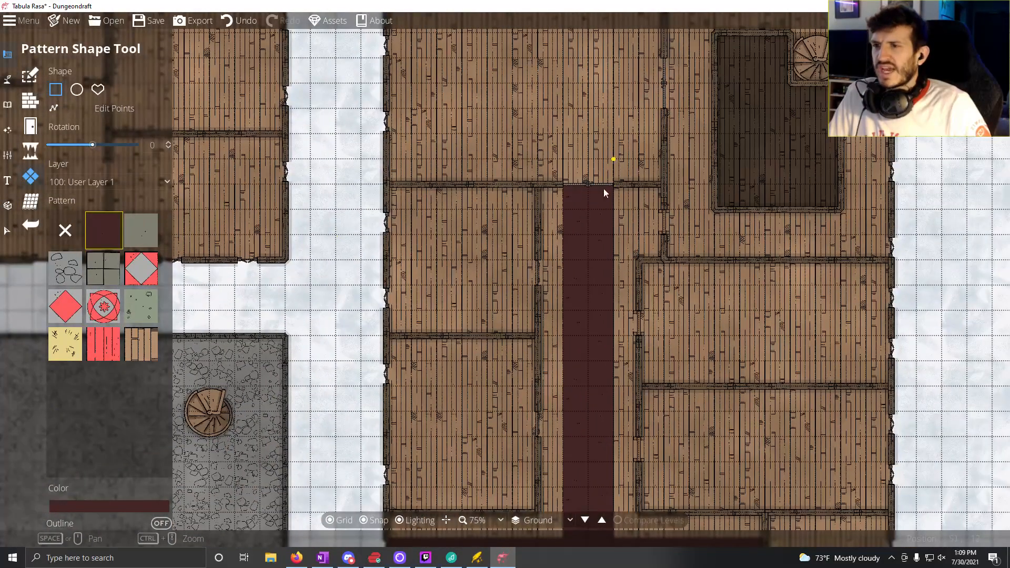
drag(604, 190, 435, 323)
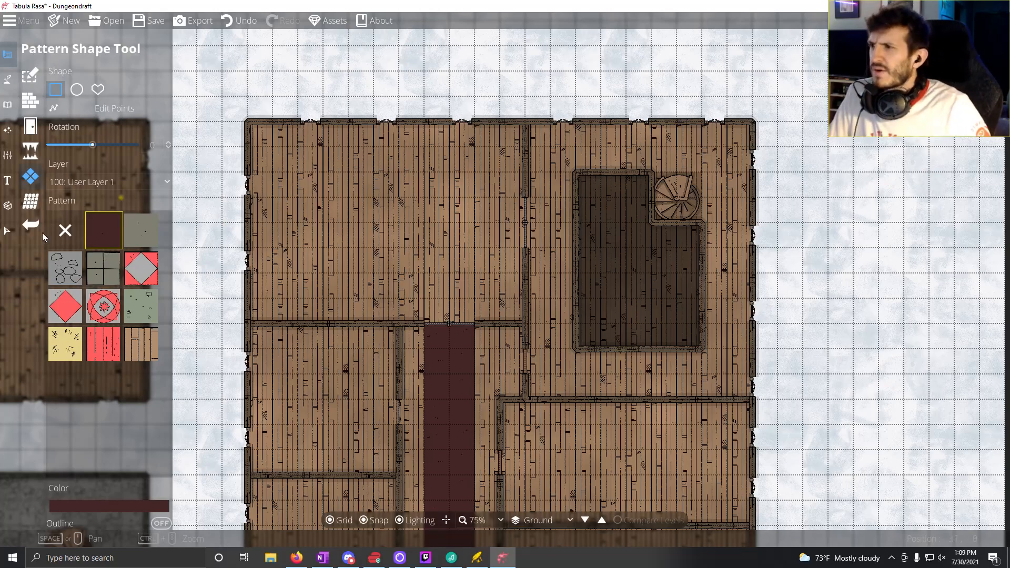
click(87, 509)
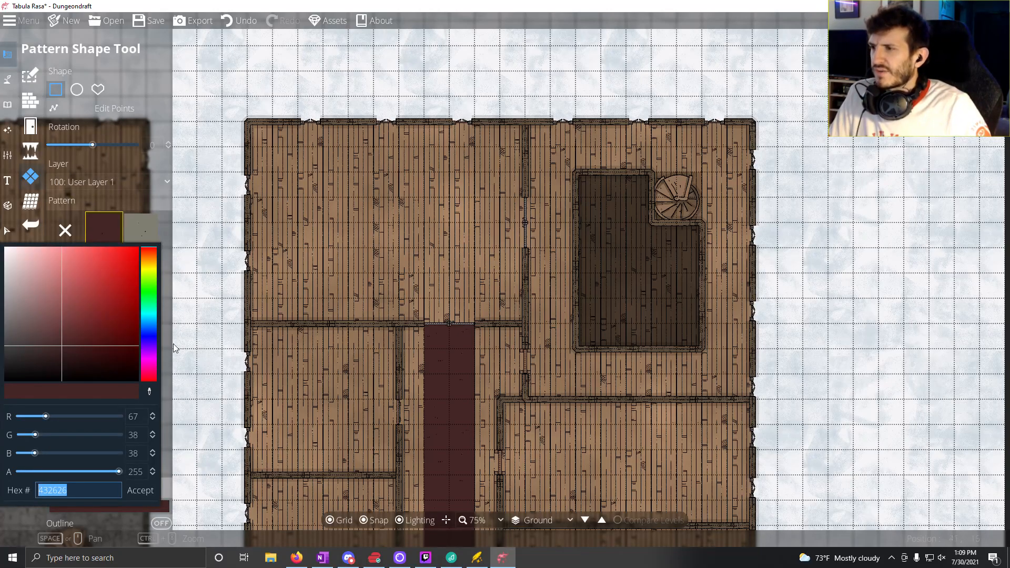
click(150, 291)
drag(50, 345, 51, 381)
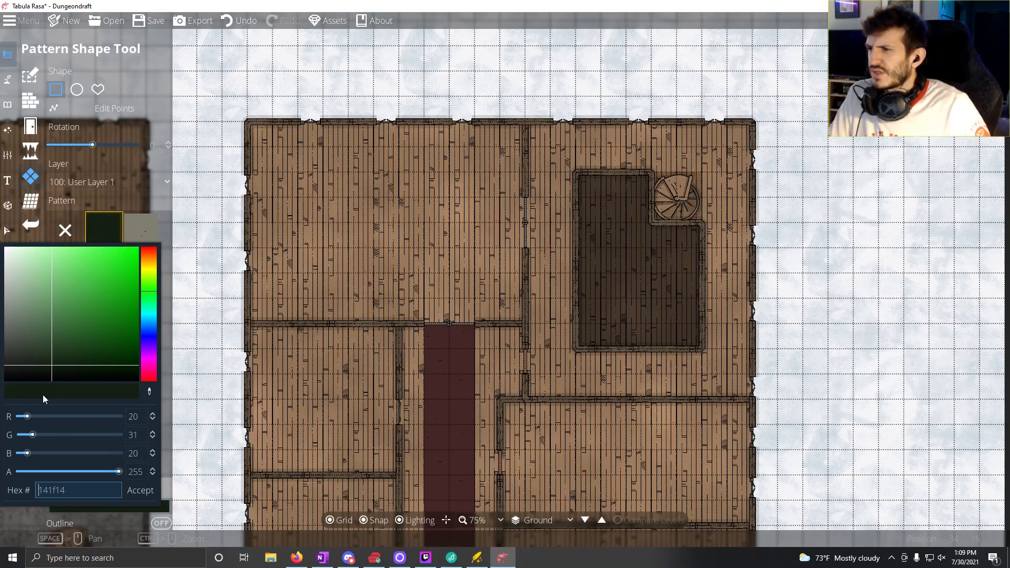
click(47, 365)
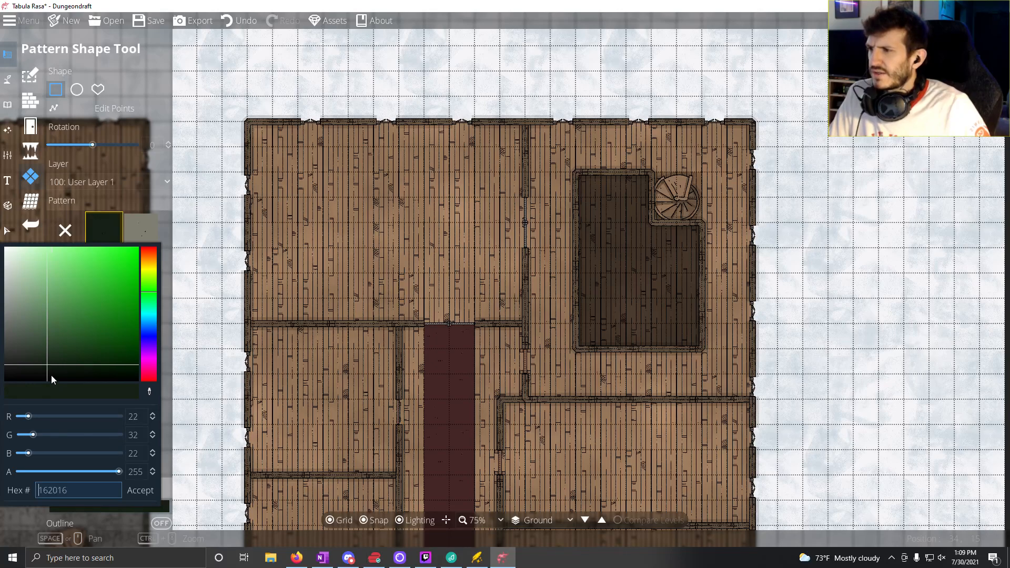
click(139, 490)
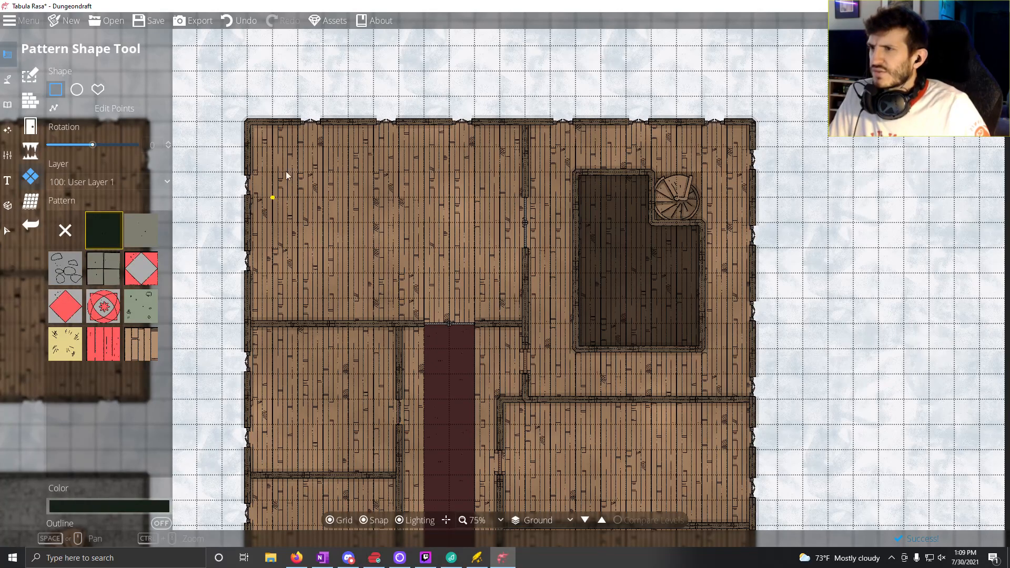
drag(295, 176, 477, 276)
Step: Set the pattern colour to light greyish blue 7b9bac
drag(387, 426, 301, 290)
drag(241, 329, 325, 439)
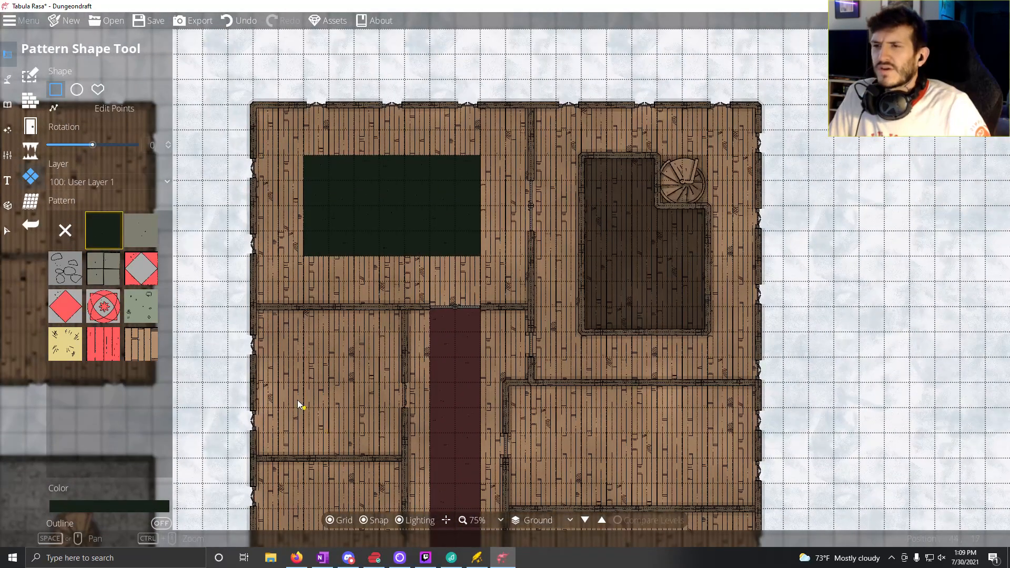
drag(333, 375, 416, 270)
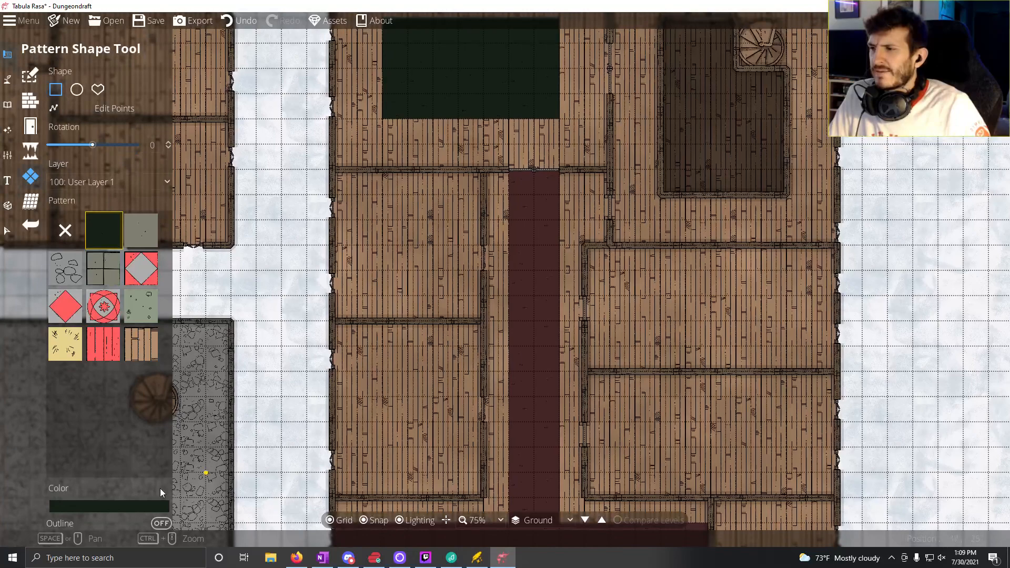
click(119, 506)
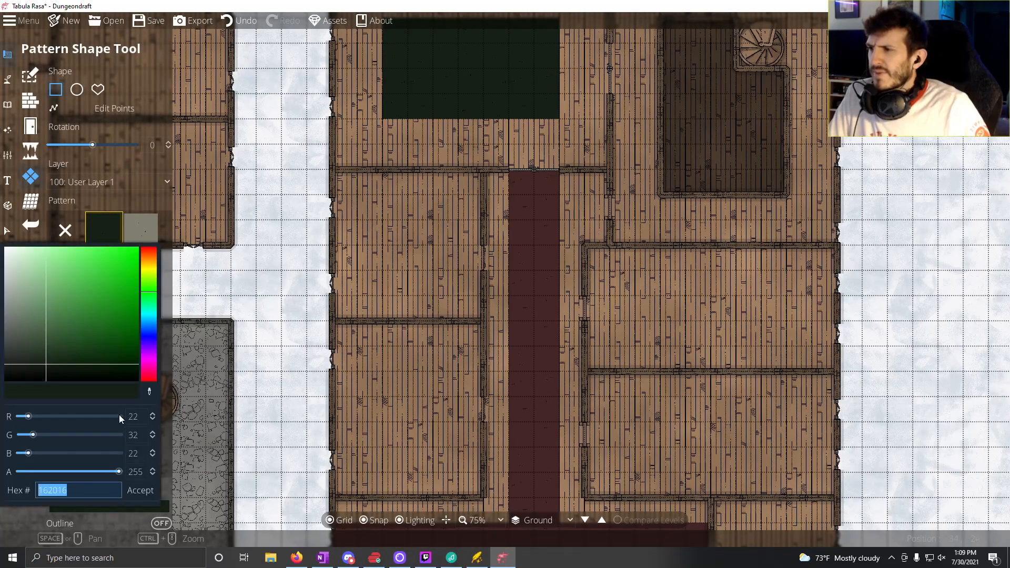
click(152, 322)
drag(36, 355, 34, 343)
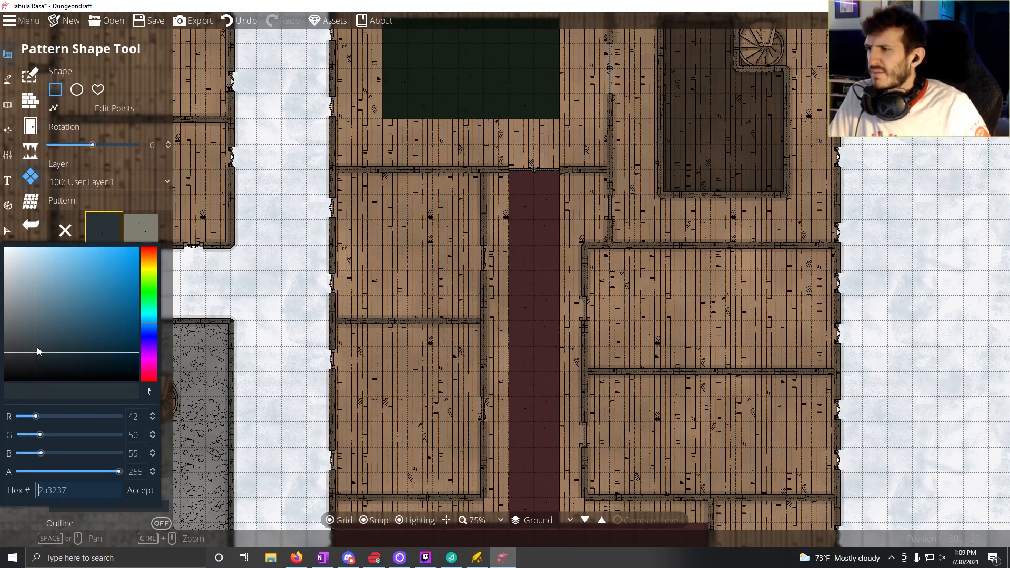
click(37, 311)
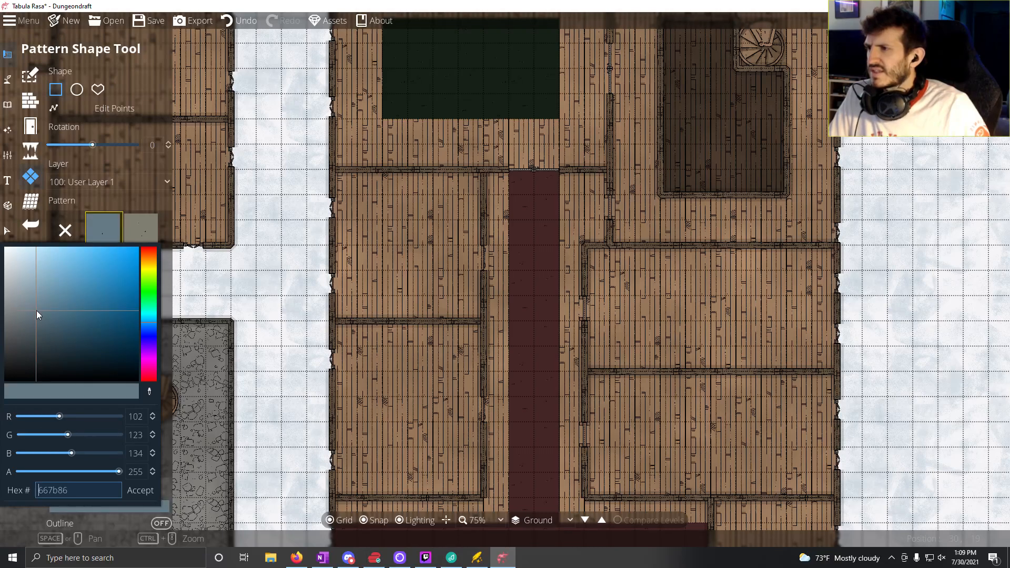
click(42, 291)
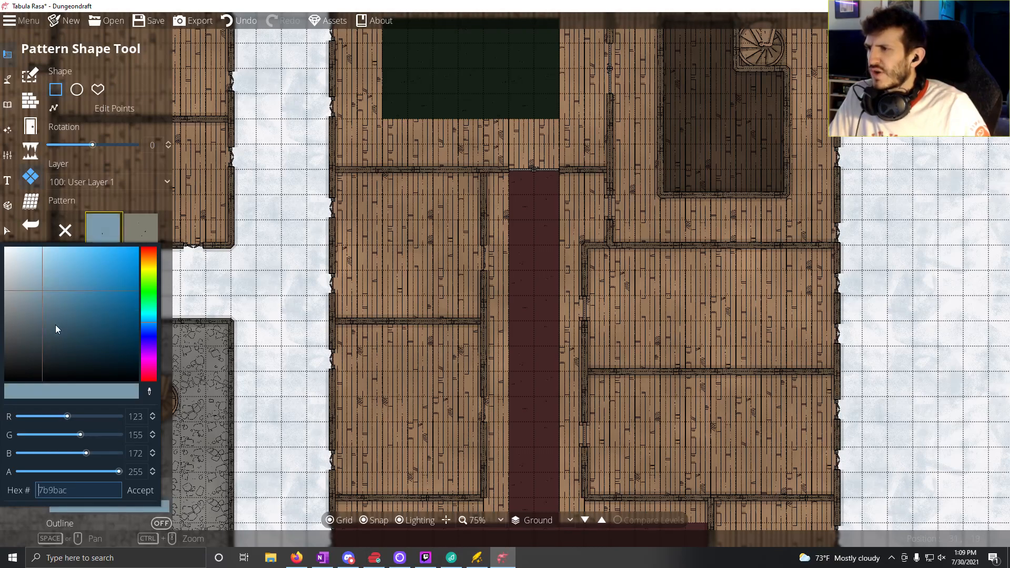
click(139, 490)
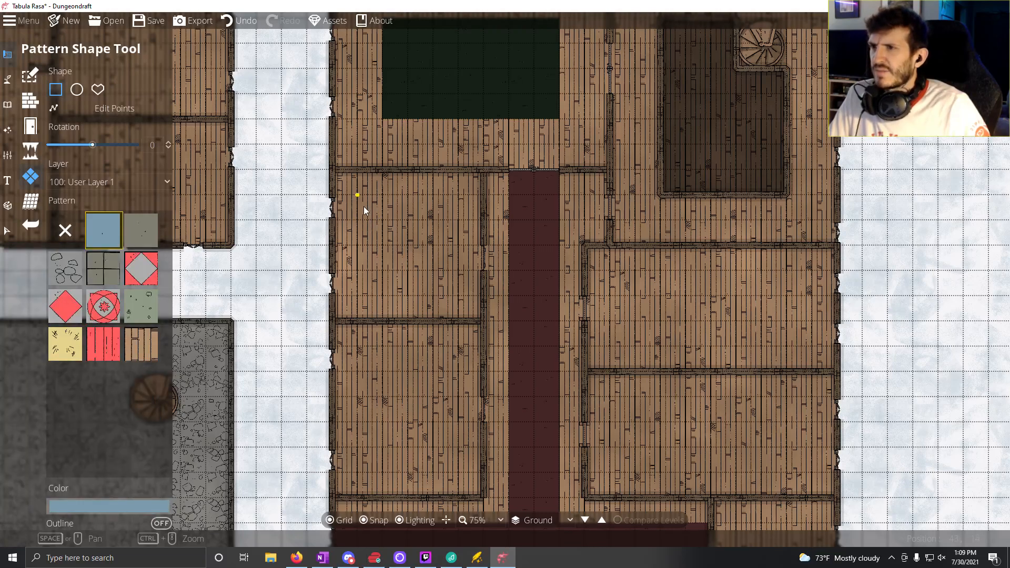
Step: Adjust the carpet colour to 809dac and draw carpets of 4 by 4 and 4 by 5 squares in the two rooms west of the red corridor
drag(364, 207, 462, 299)
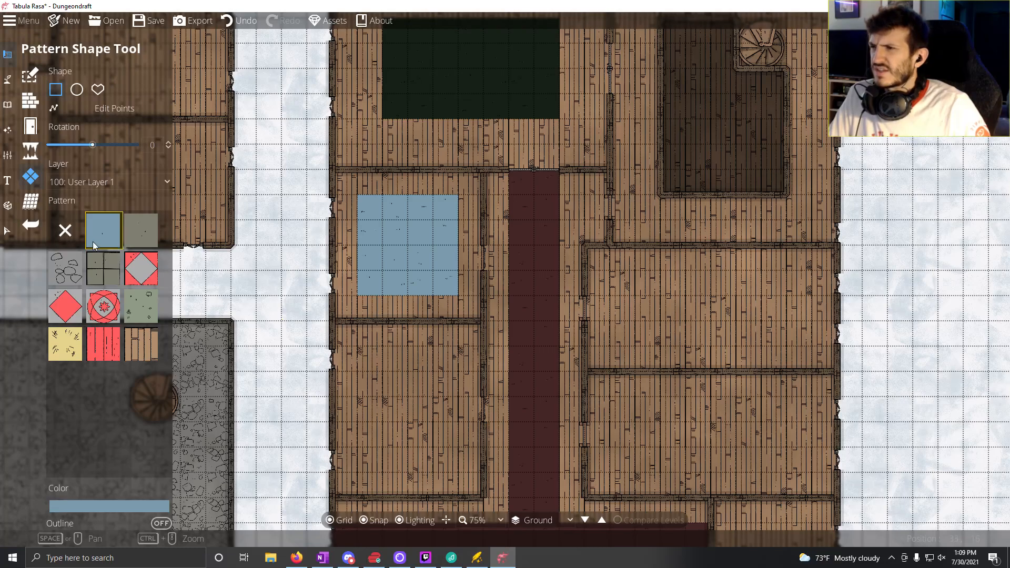
click(245, 17)
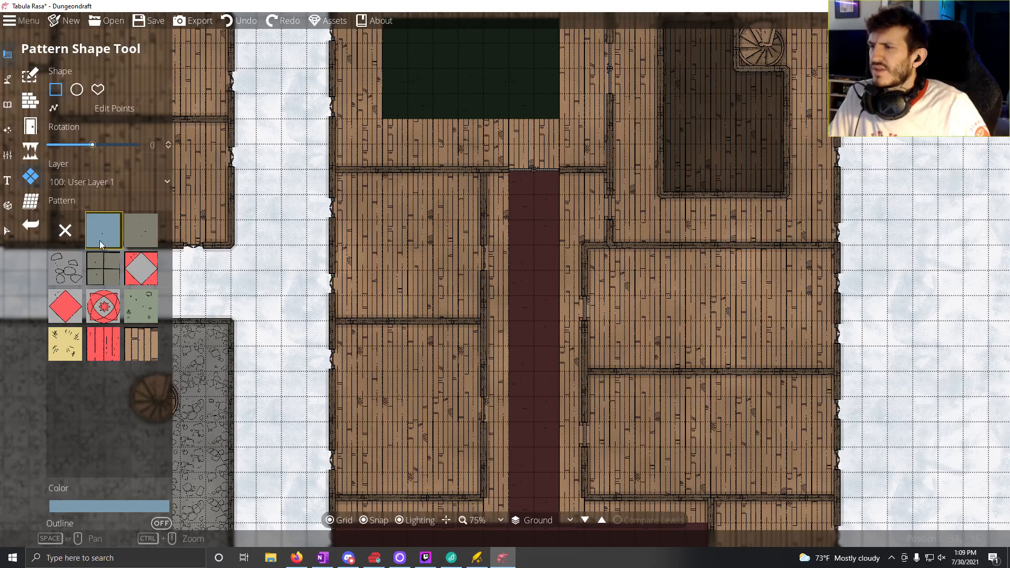
click(80, 505)
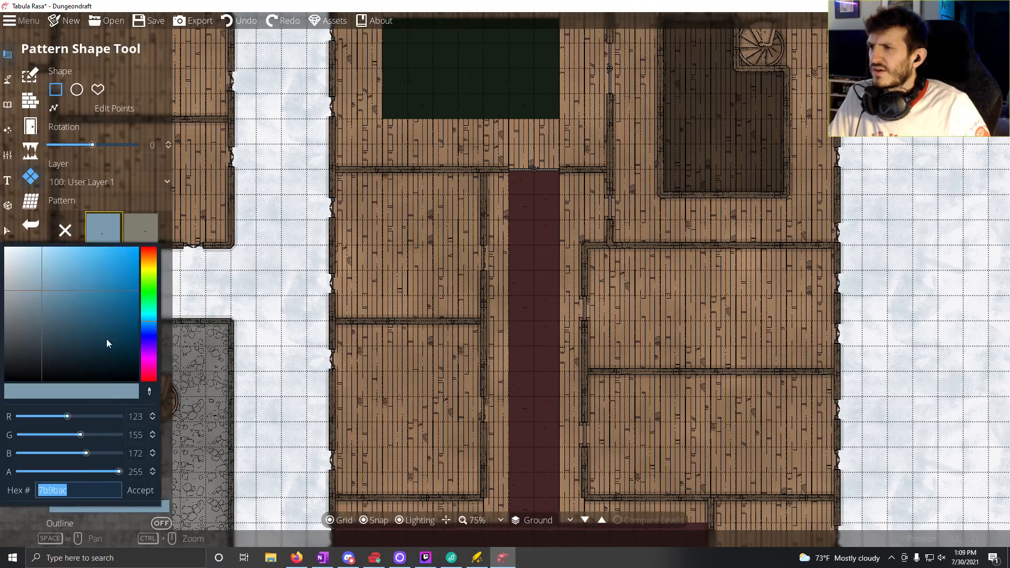
click(39, 290)
click(140, 491)
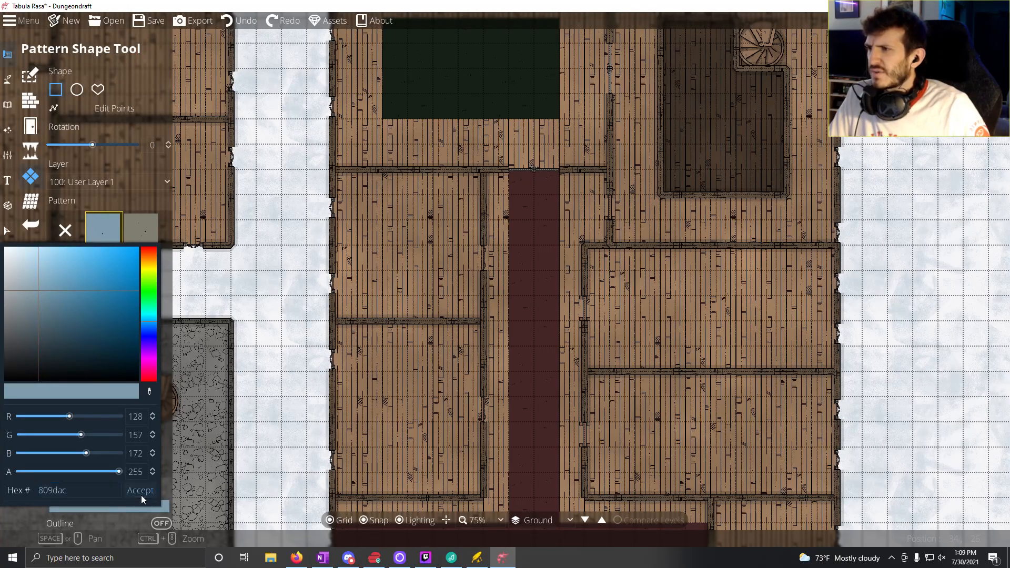
drag(364, 191, 455, 305)
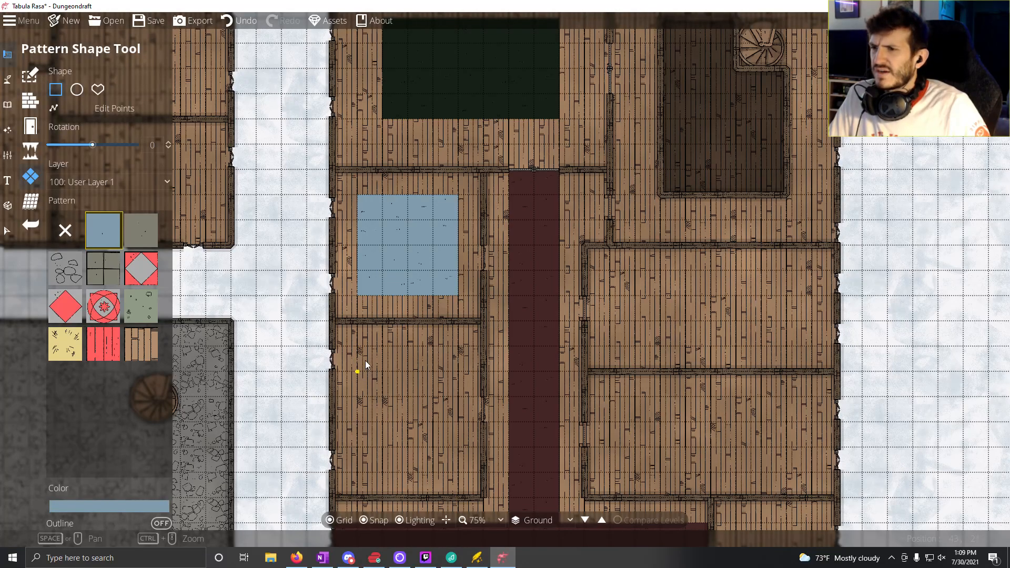
drag(358, 348, 459, 472)
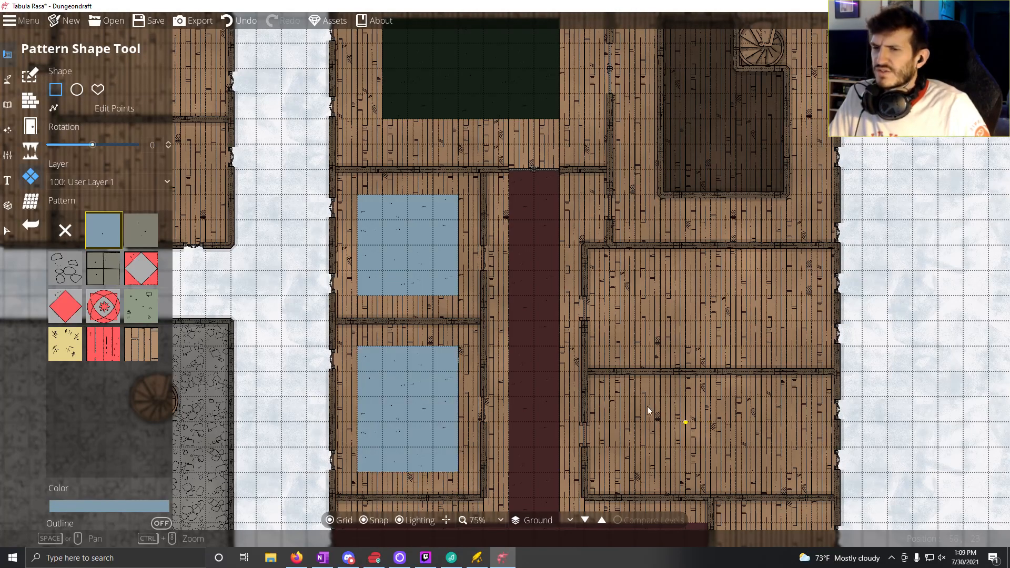
Step: Try an 8 by 3 square carpet in blue 2b2f58 in the lower large room east of the red corridor, and undo it
drag(648, 408, 430, 383)
drag(480, 352, 392, 296)
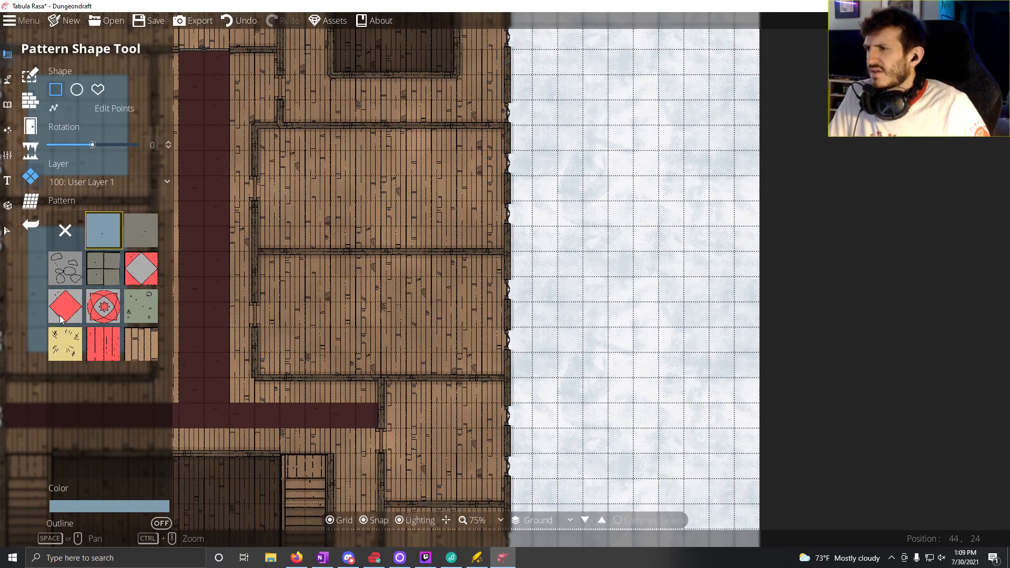
click(89, 506)
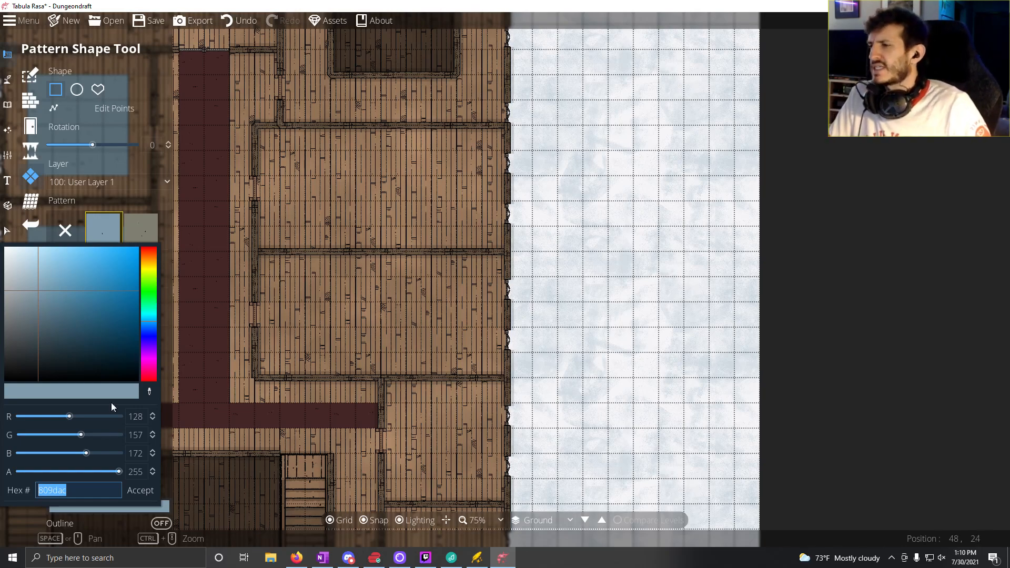
click(152, 335)
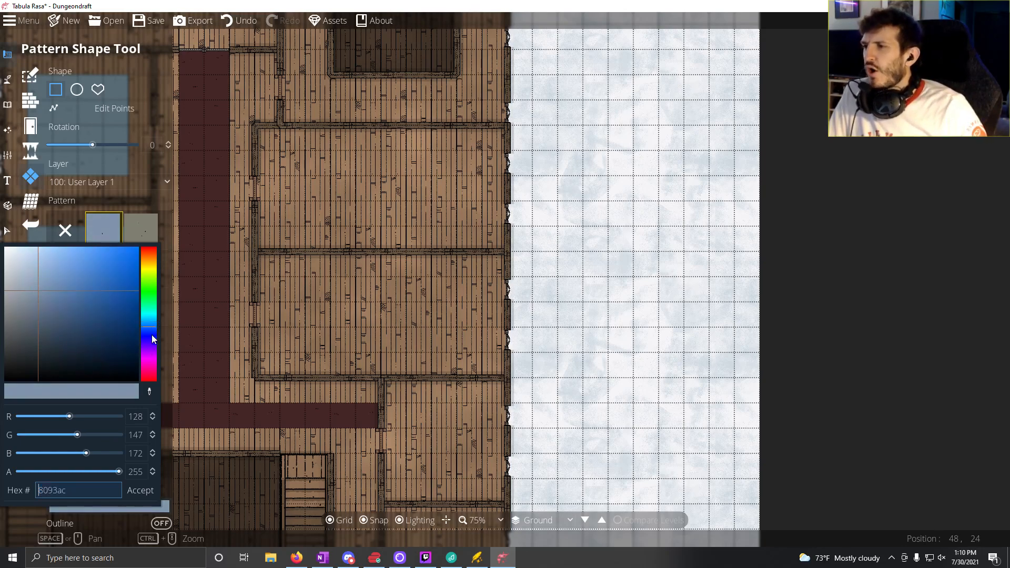
drag(95, 340, 71, 336)
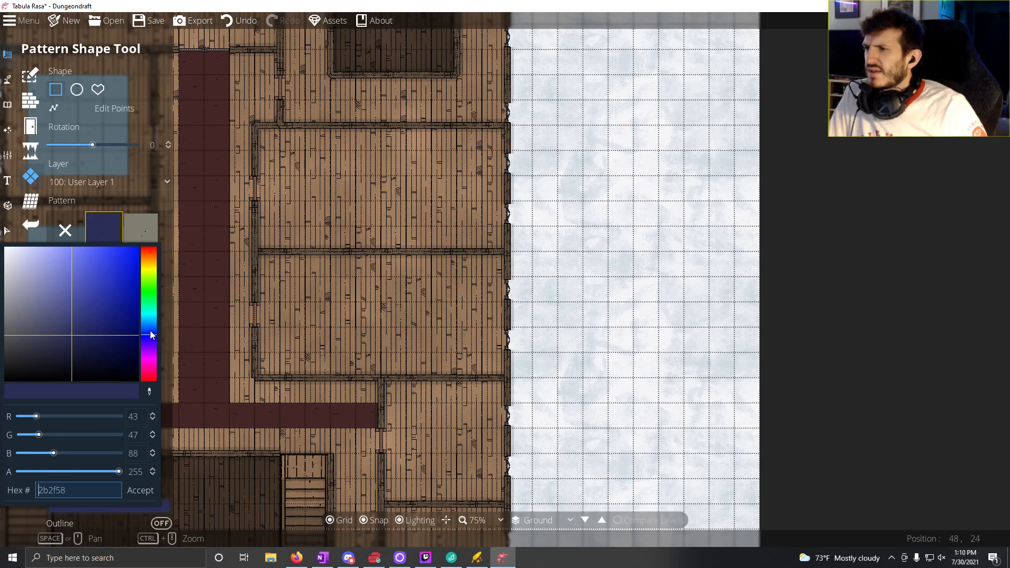
click(130, 491)
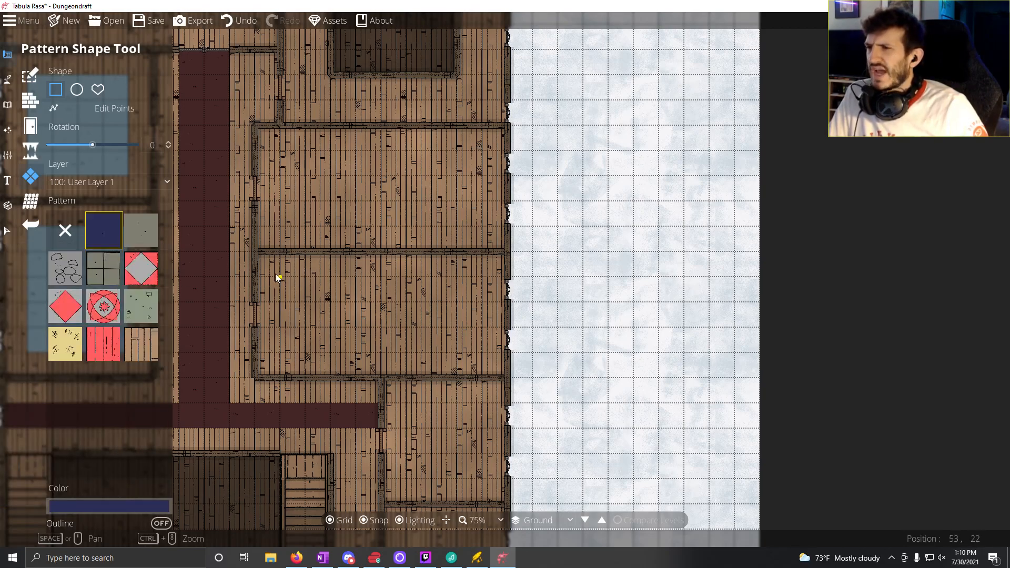
drag(277, 274, 482, 353)
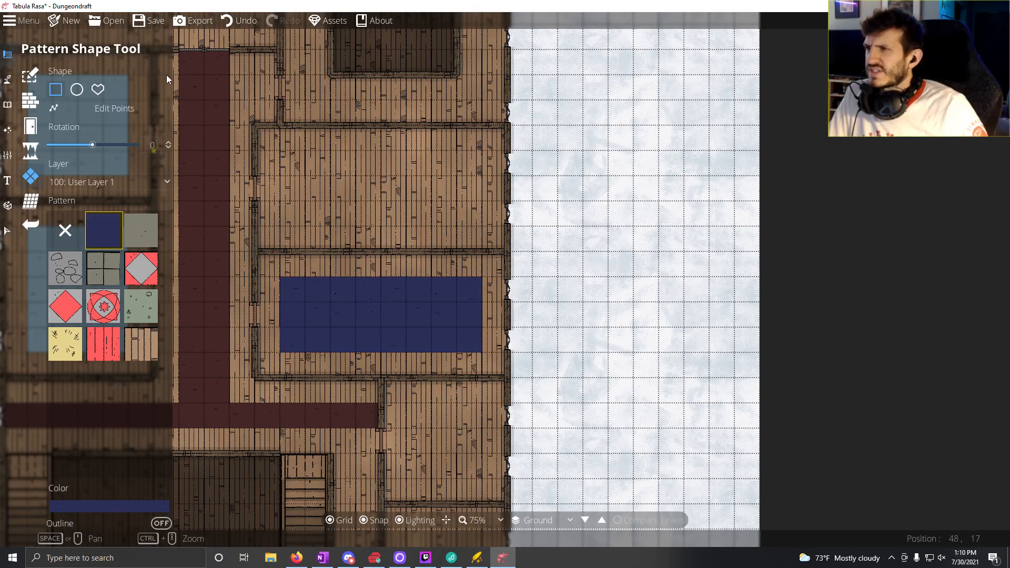
click(240, 21)
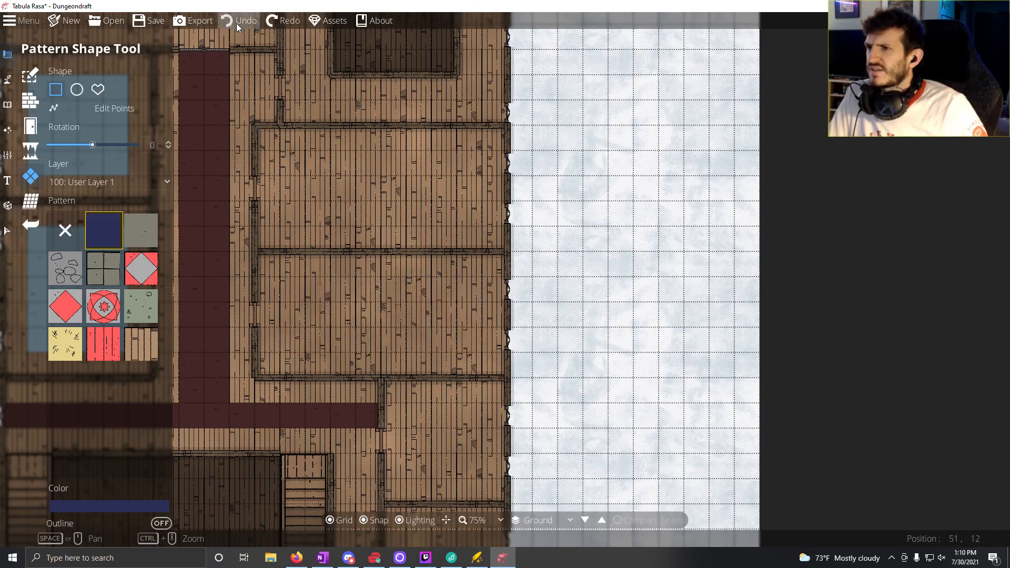
Step: Set the pattern colour to dark navy 182234 and draw an 8 by 3 square carpet in both large rooms east of the red corridor
click(108, 507)
click(78, 355)
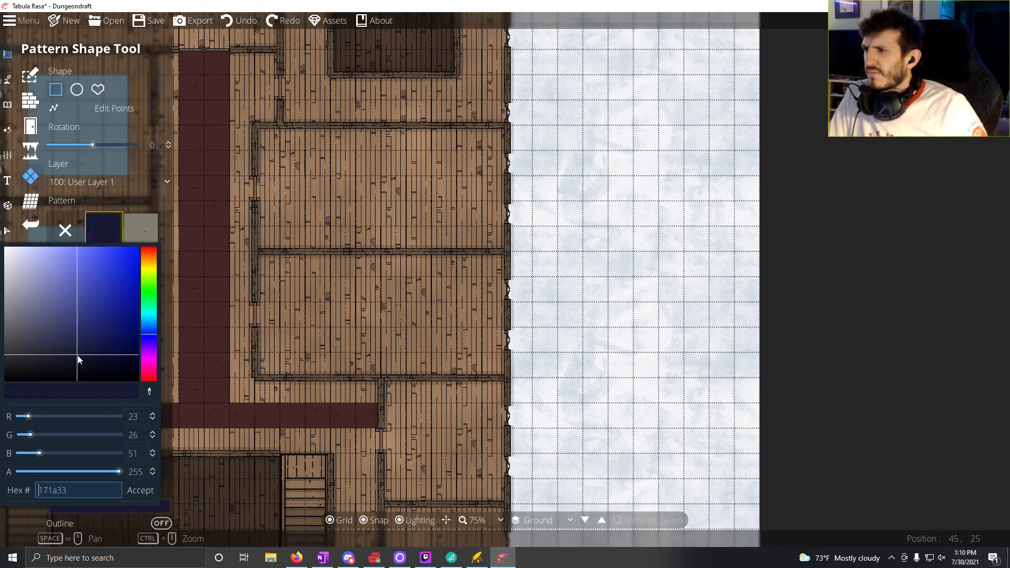
click(72, 365)
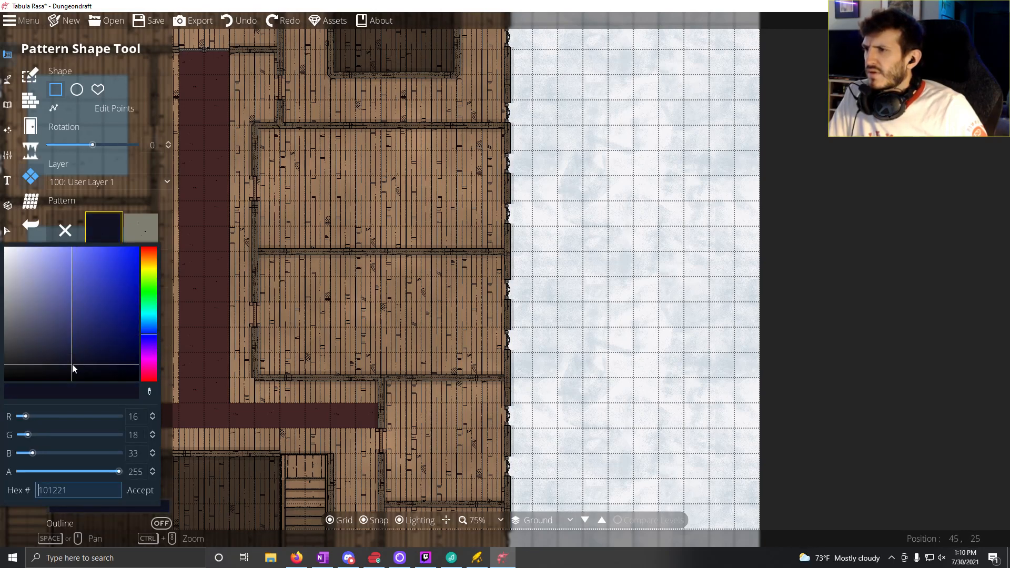
click(62, 360)
mouse_move(77, 354)
mouse_down()
mouse_move(91, 359)
mouse_move(66, 359)
mouse_up()
click(149, 329)
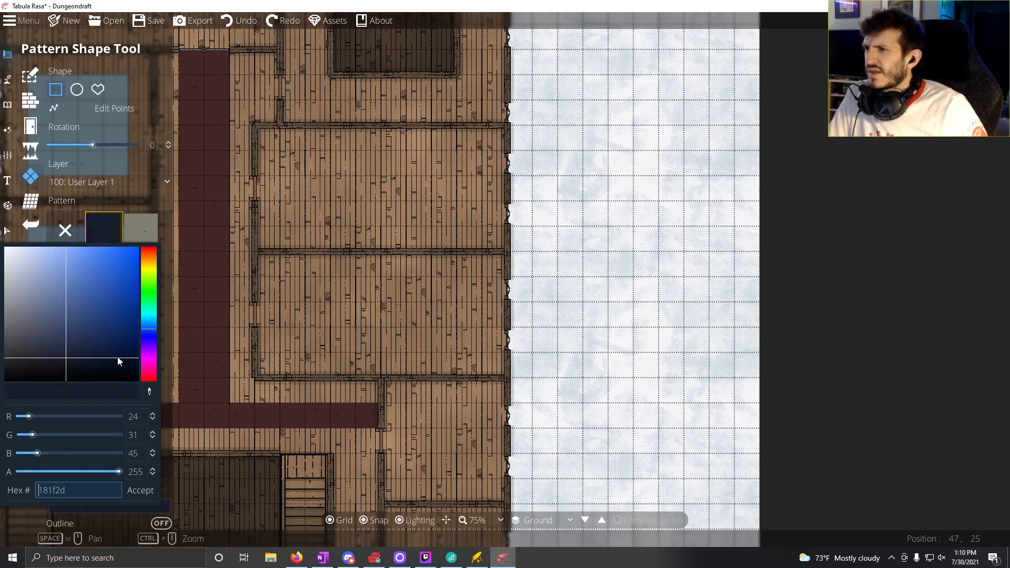
click(64, 359)
click(63, 360)
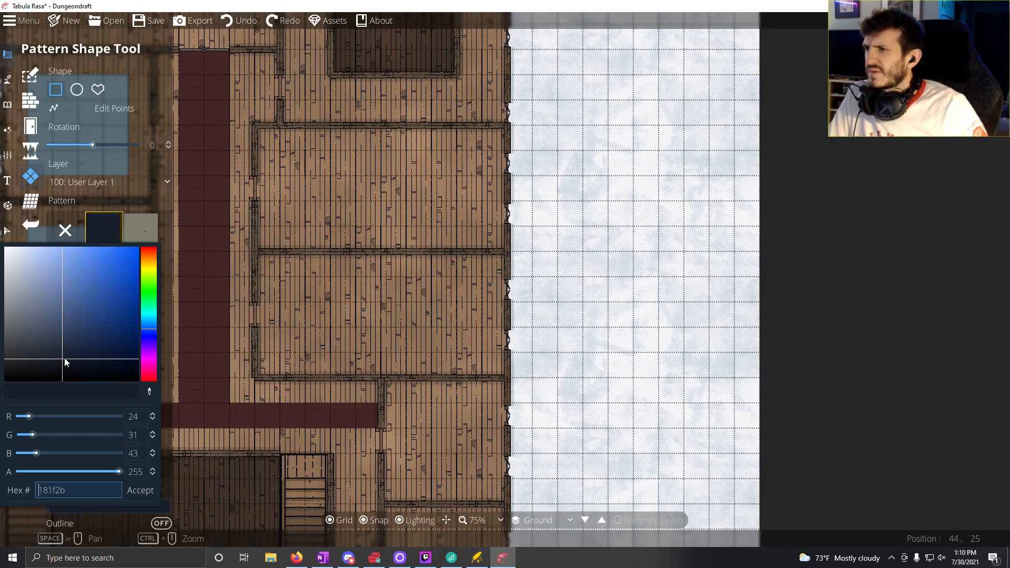
drag(64, 359, 77, 354)
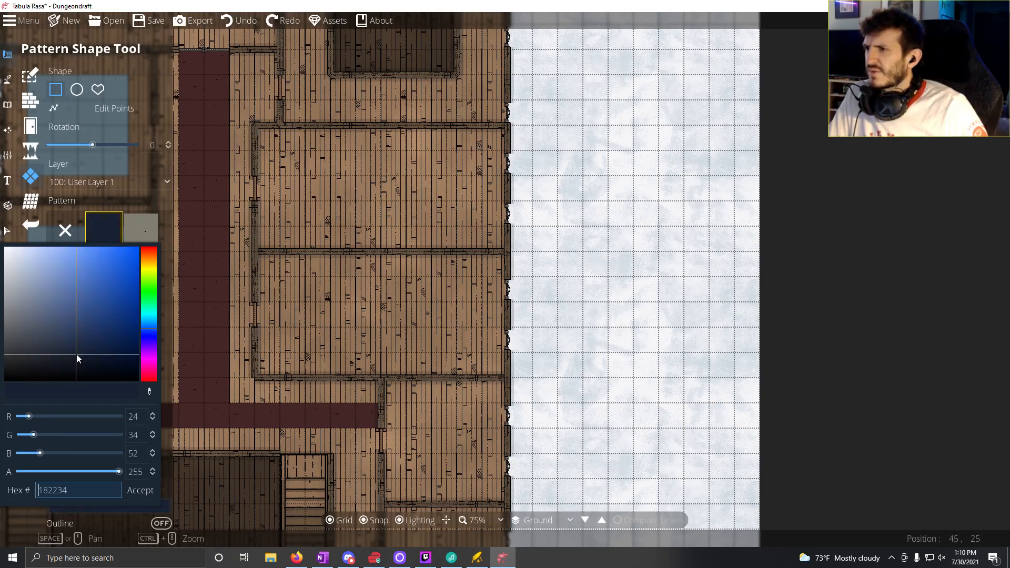
click(141, 490)
drag(280, 277, 483, 352)
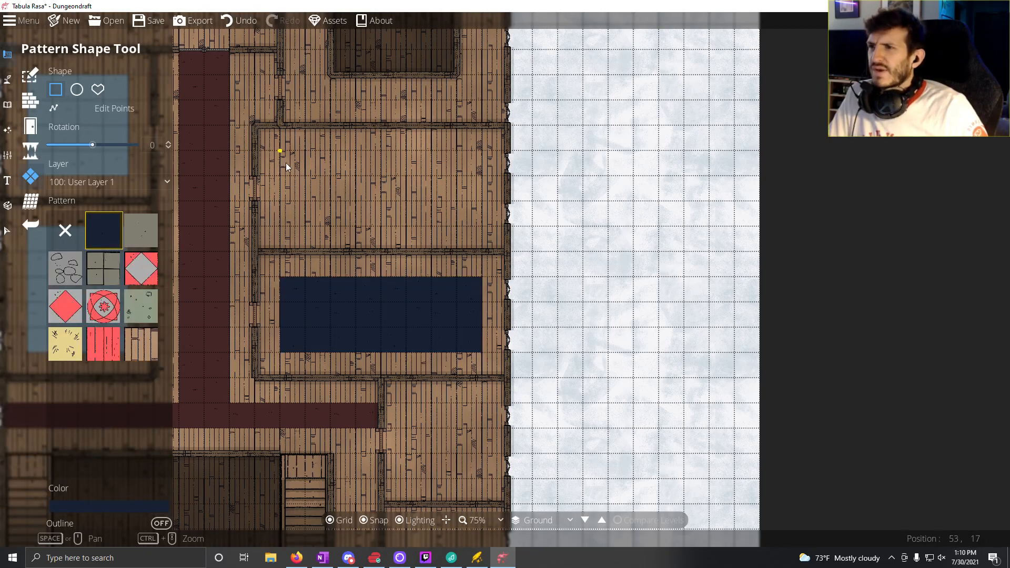
drag(283, 157, 475, 220)
Step: Look over the eastern building's remaining uncarpeted rooms, from its southeast corner up to the northern stairwell
mouse_move(406, 344)
mouse_down()
mouse_move(362, 235)
mouse_move(372, 185)
mouse_up()
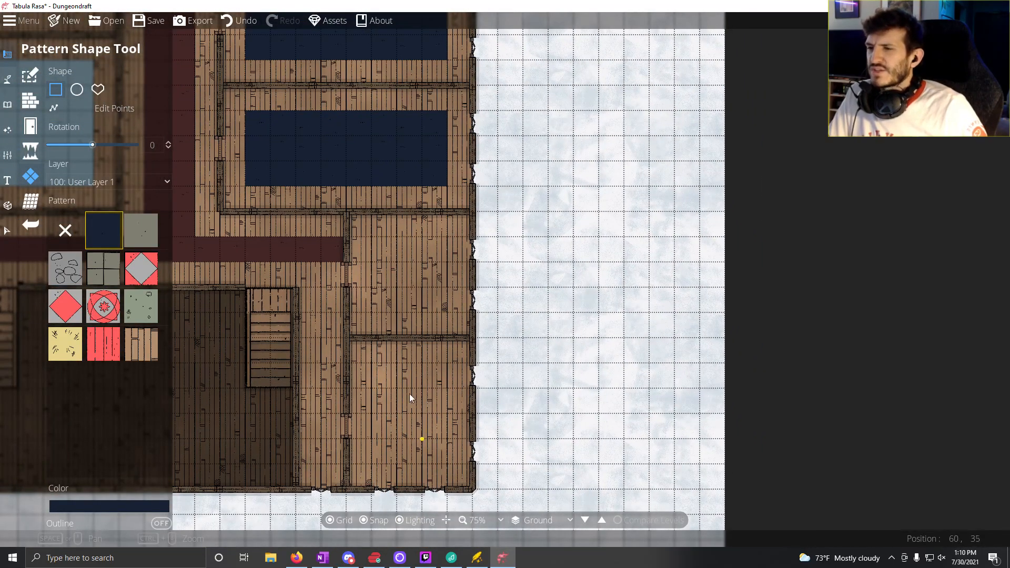
drag(372, 435, 485, 473)
drag(406, 349, 337, 369)
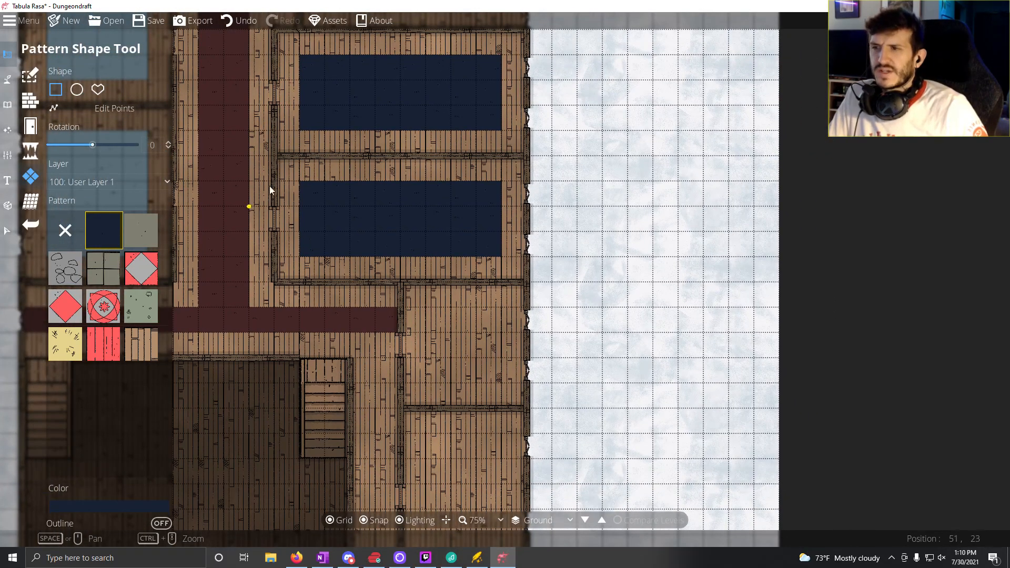
drag(311, 214, 239, 379)
drag(226, 429, 355, 476)
drag(378, 278, 369, 392)
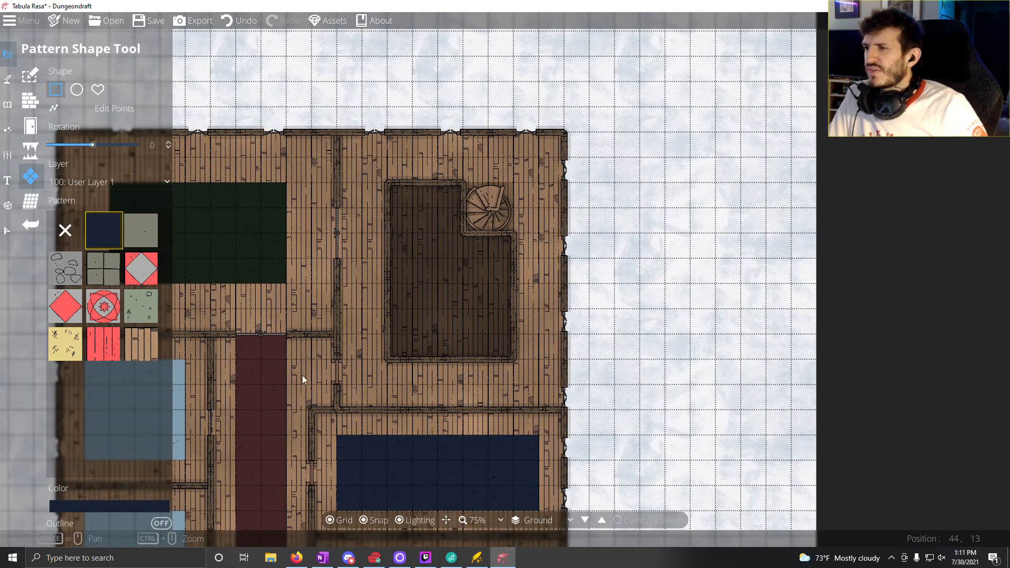
Step: Set the carpet colour to 432626, sampled from the corridor, and lay one-square-wide carpet strips along all four walls of the northeastern stairwell room
click(153, 509)
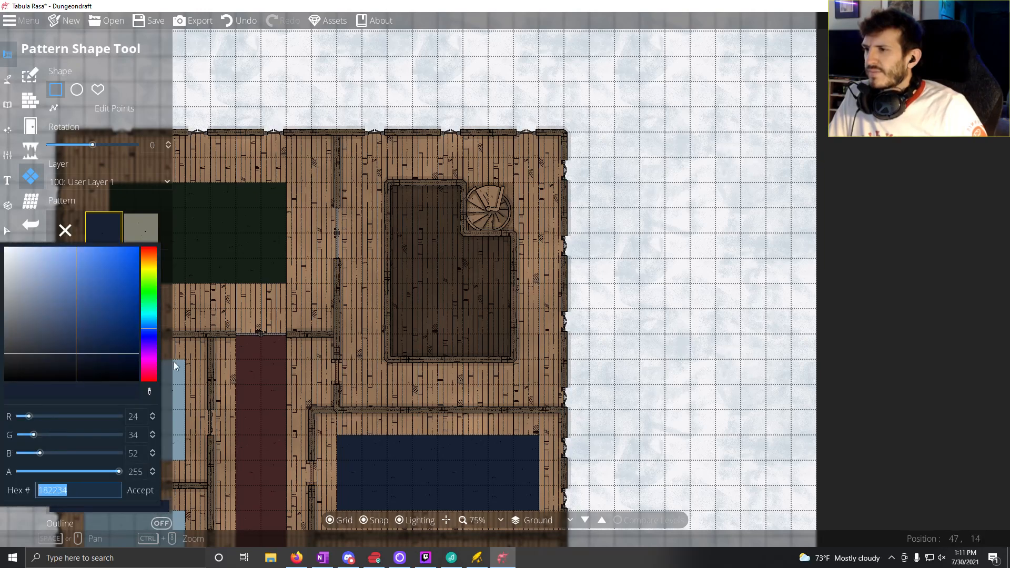
click(149, 393)
click(254, 418)
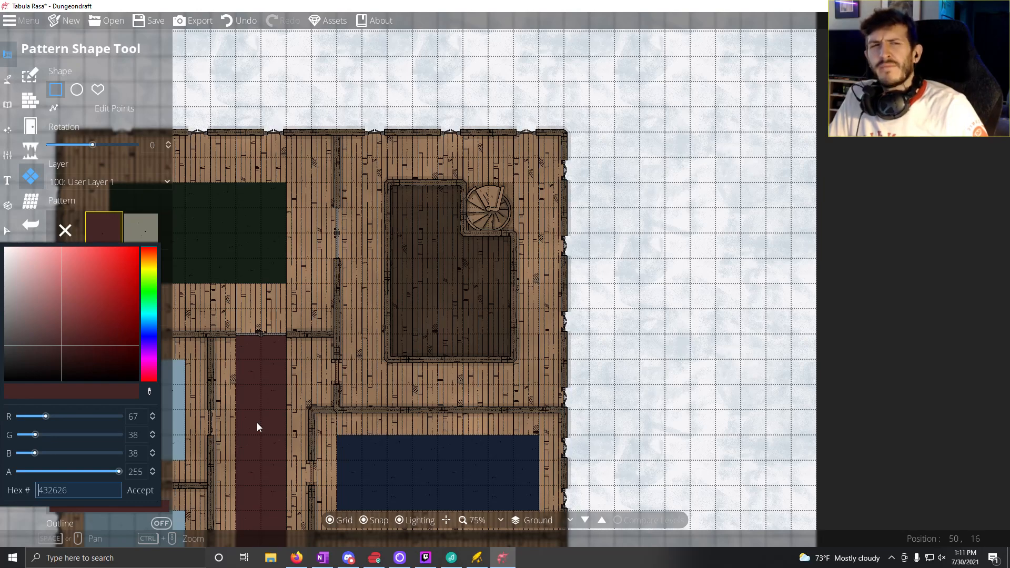
click(143, 493)
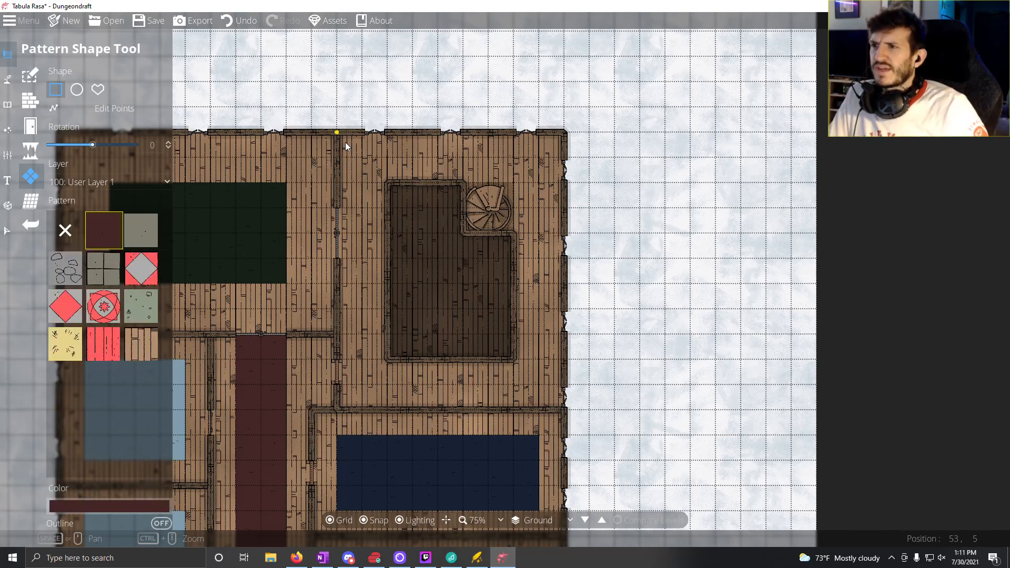
mouse_move(345, 142)
mouse_down()
mouse_move(356, 163)
mouse_move(353, 399)
mouse_move(573, 420)
mouse_up()
drag(547, 151, 576, 395)
drag(372, 145, 539, 159)
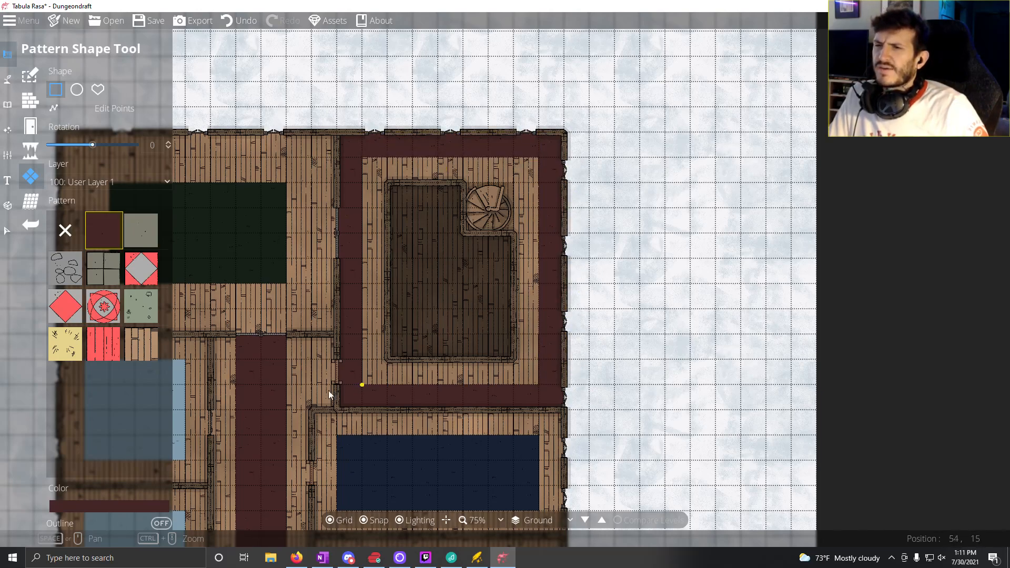
Step: Draw red carpets of 4 by 3 and 4 by 4 squares in the two eastern rooms of the middle northern building
drag(322, 399, 475, 287)
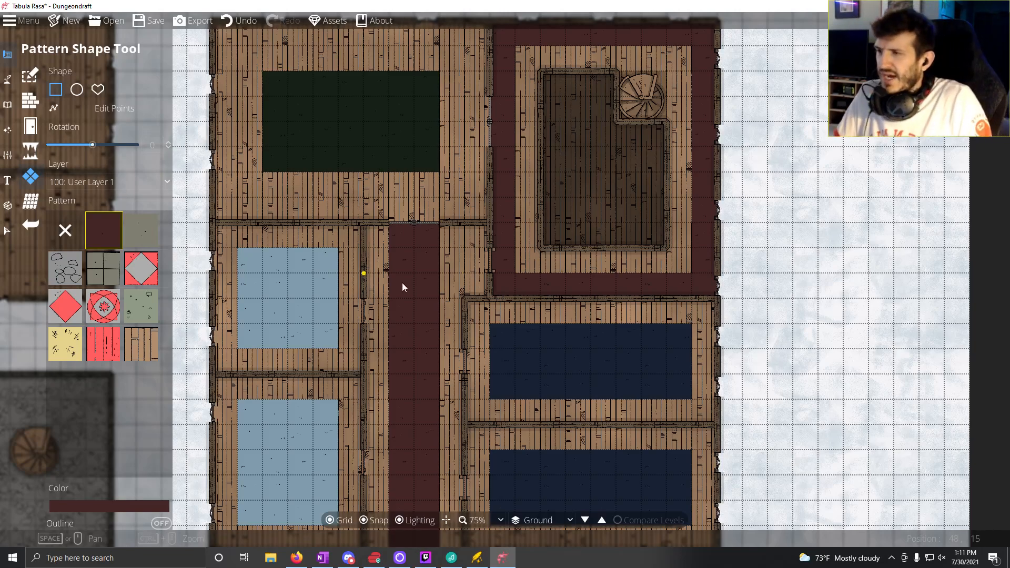
drag(402, 283, 792, 250)
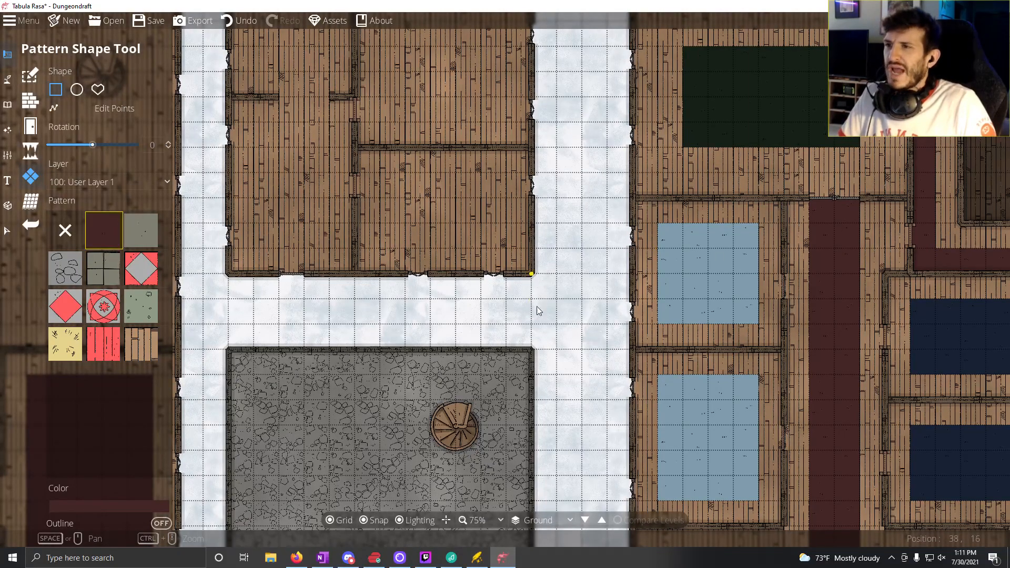
drag(538, 310, 569, 374)
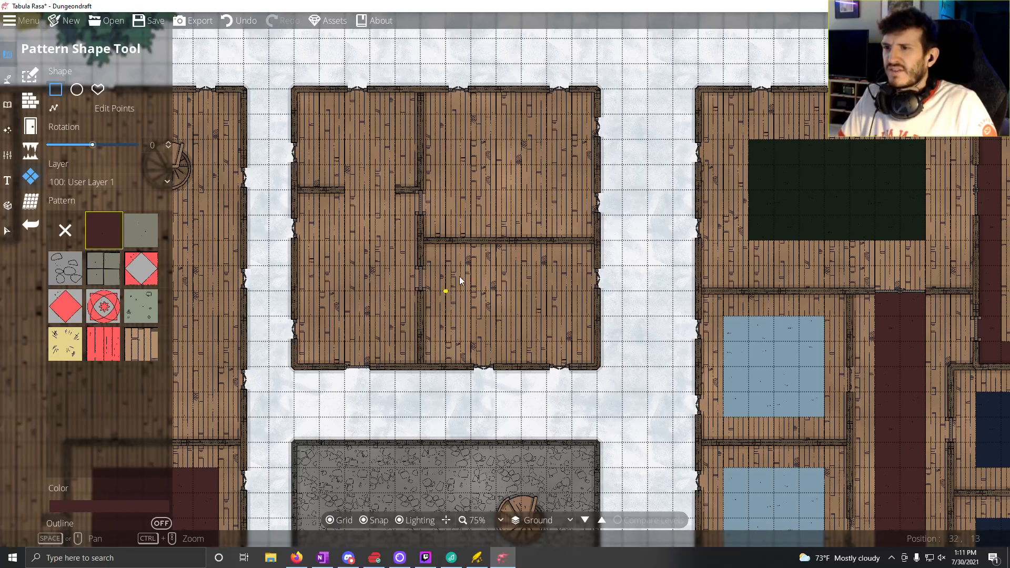
drag(478, 273, 573, 344)
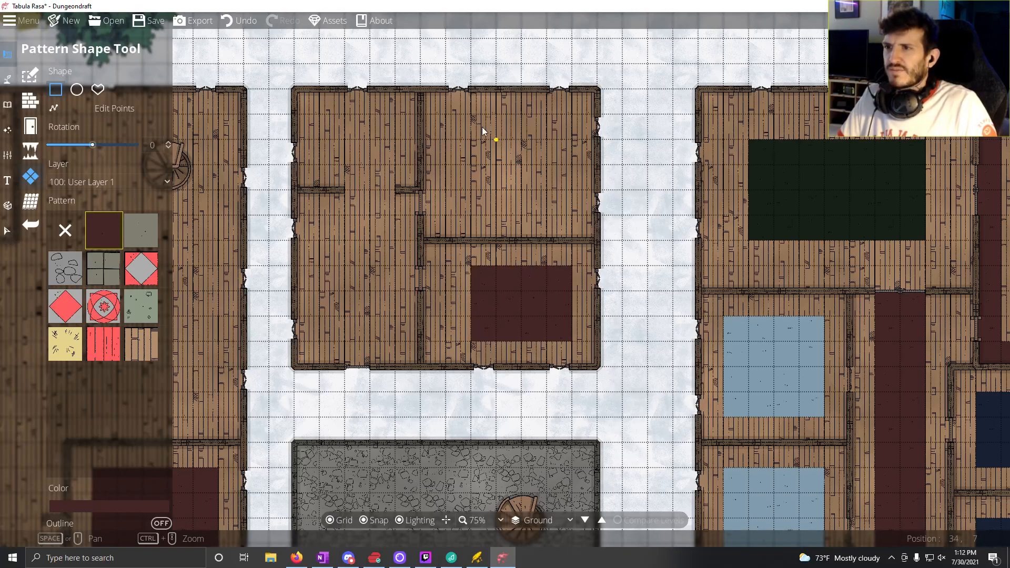
mouse_move(479, 121)
mouse_down()
mouse_move(576, 198)
mouse_move(580, 223)
mouse_up()
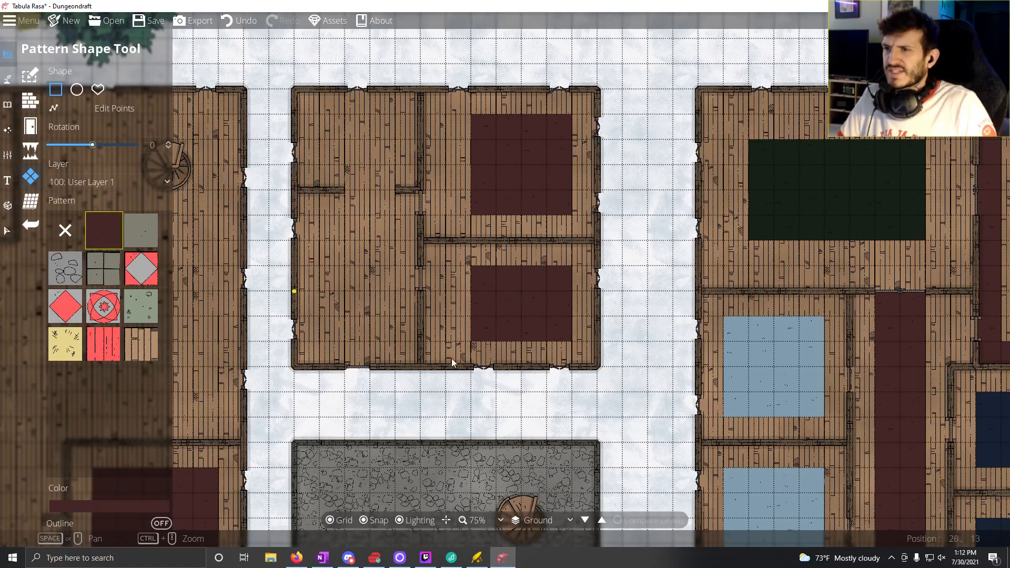
Step: Look over the carpet layout across all the buildings and the open ground between them
drag(558, 393, 411, 244)
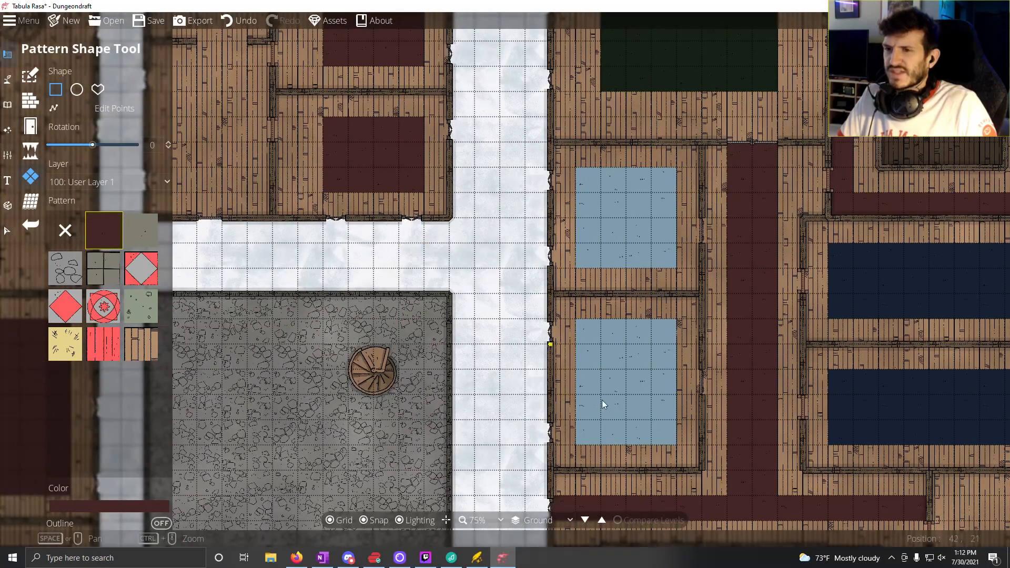
drag(626, 319, 769, 97)
scroll(622, 223, down, 2)
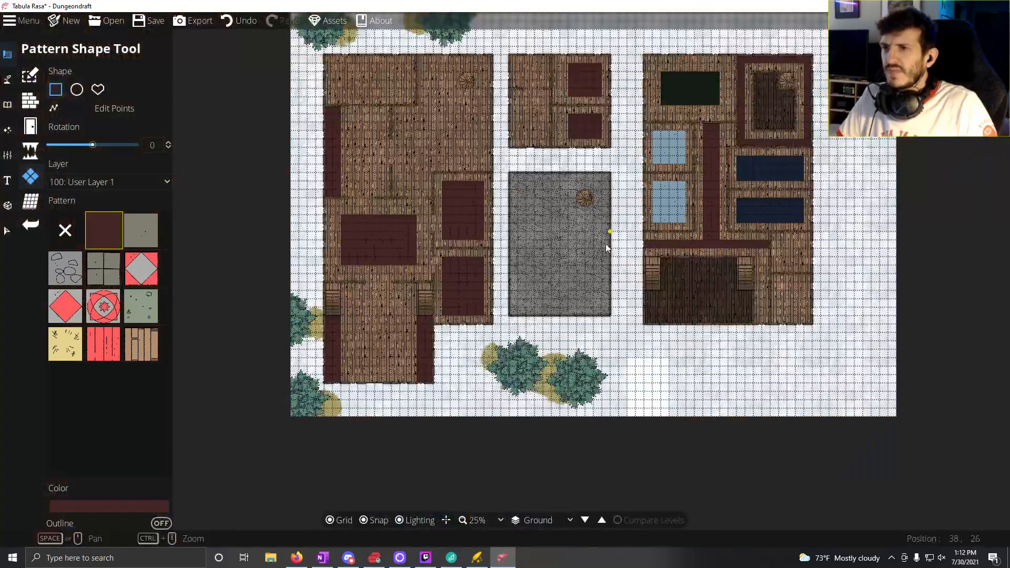
scroll(605, 243, up, 1)
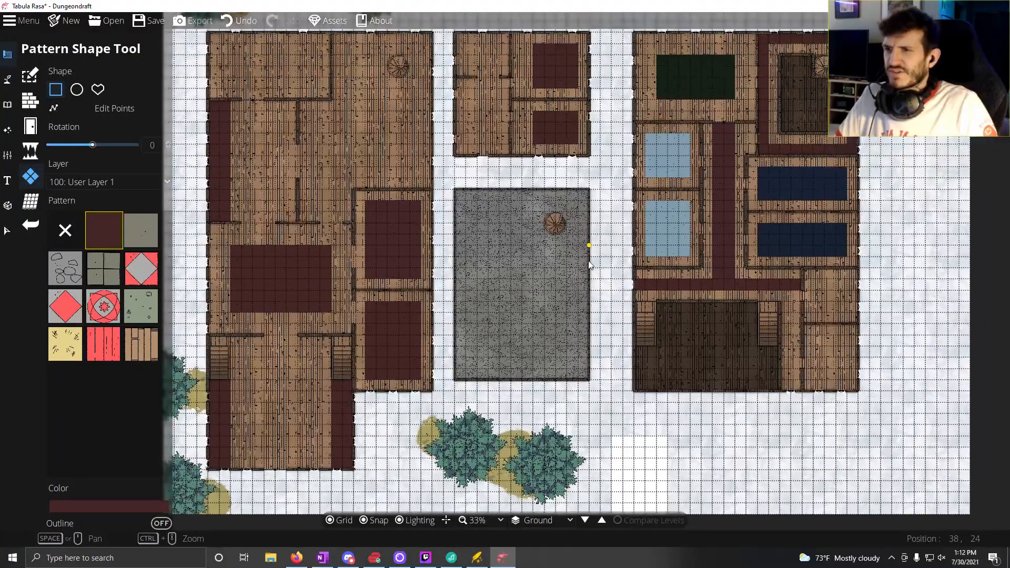
drag(589, 261, 599, 273)
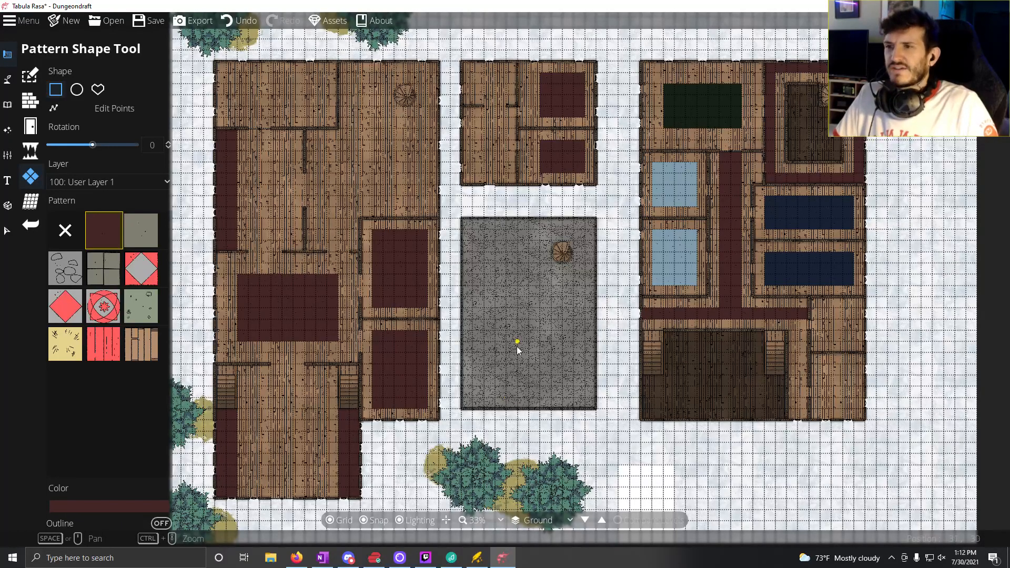
drag(502, 366, 553, 303)
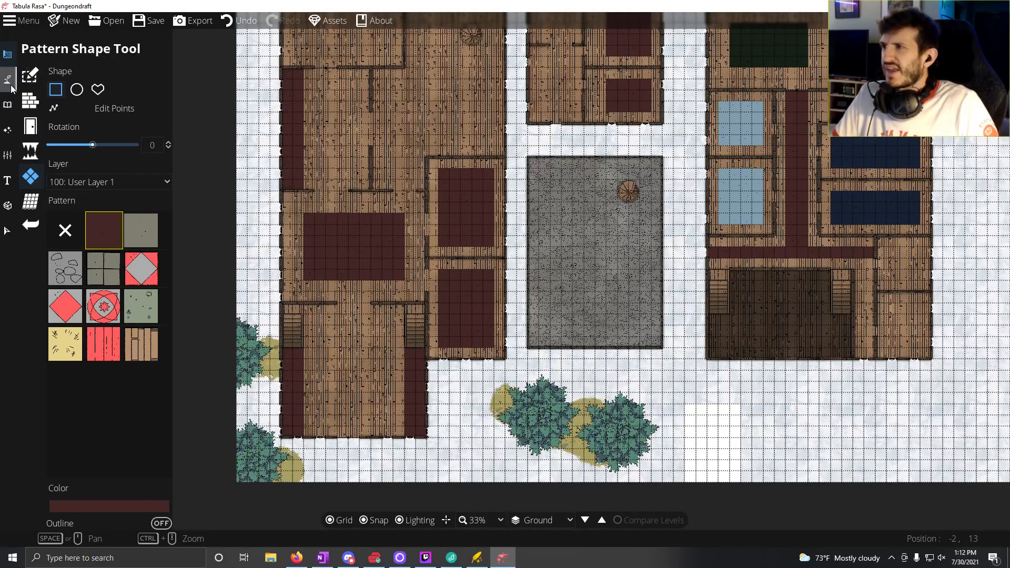
mouse_move(8, 80)
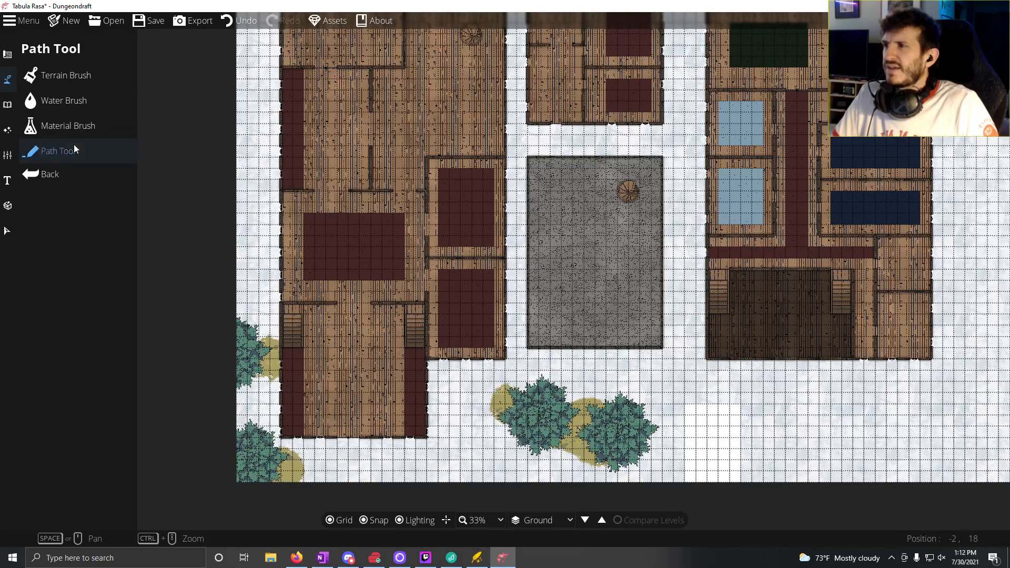
click(59, 150)
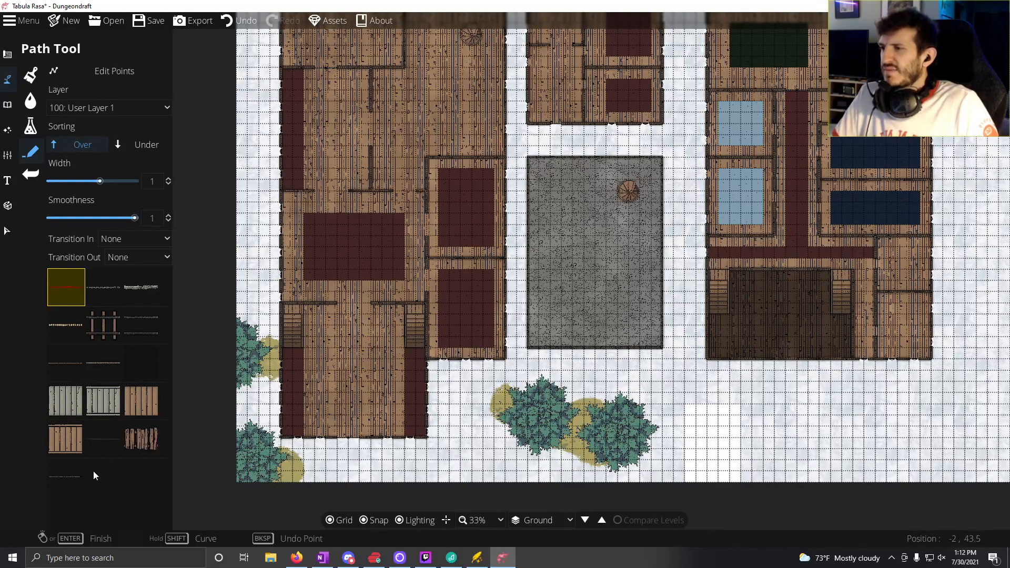
drag(73, 355, 125, 273)
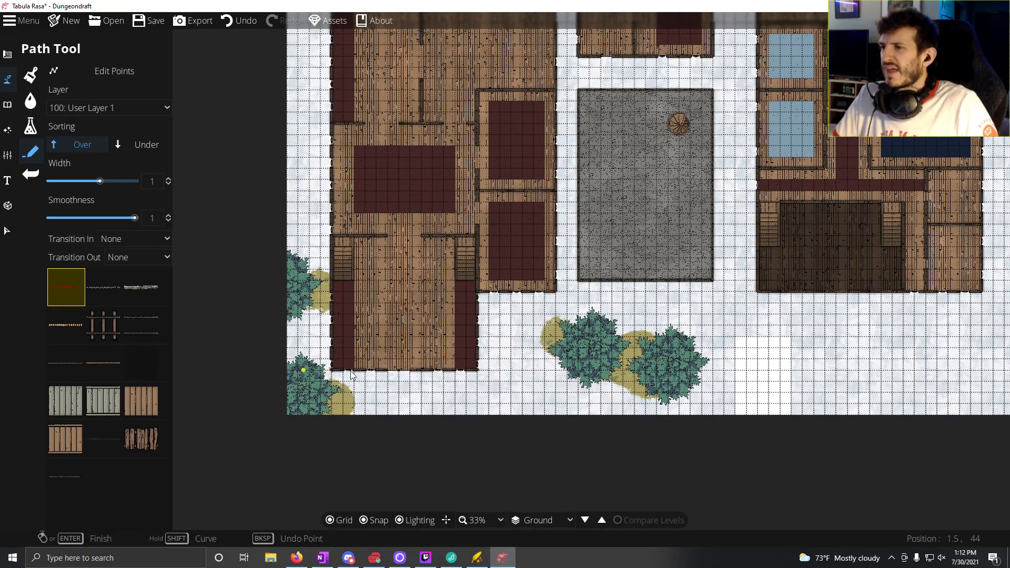
scroll(402, 374, up, 5)
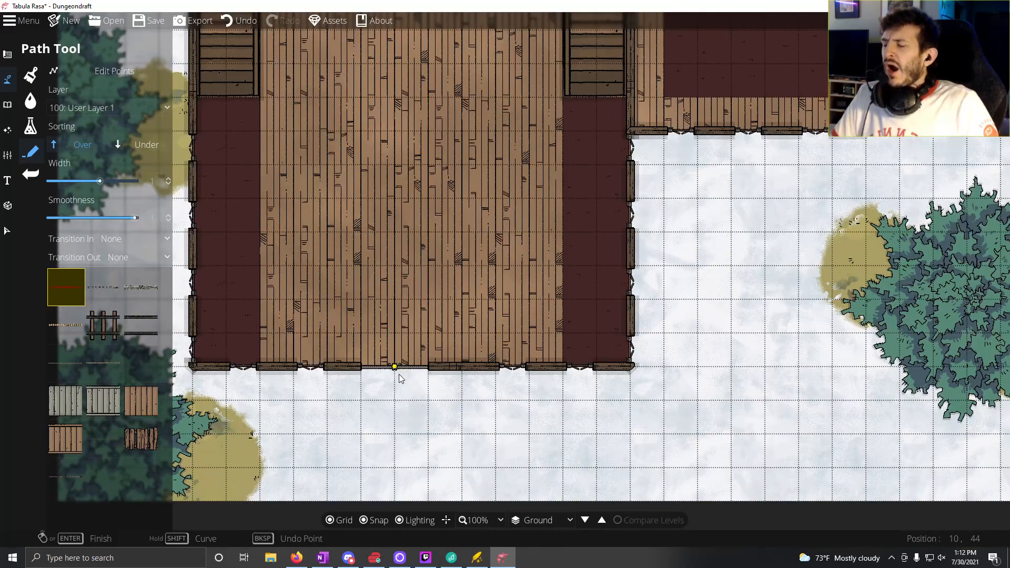
drag(399, 375, 396, 335)
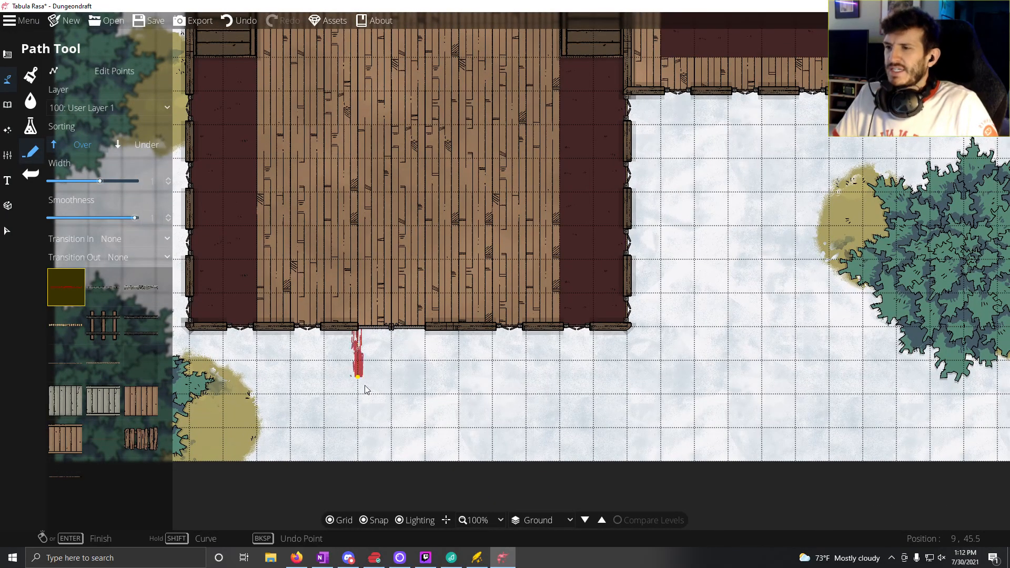
click(364, 459)
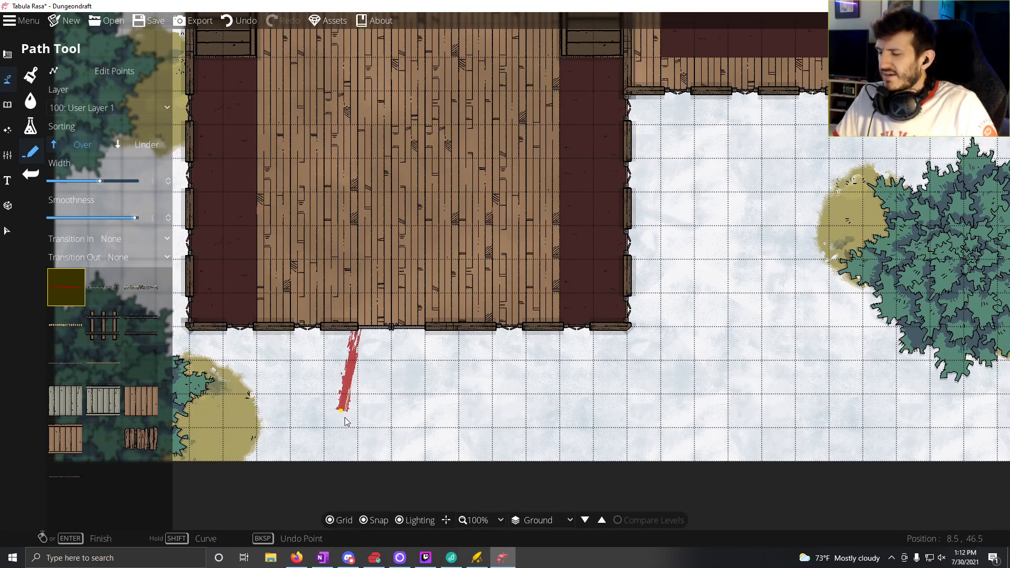
right_click(326, 427)
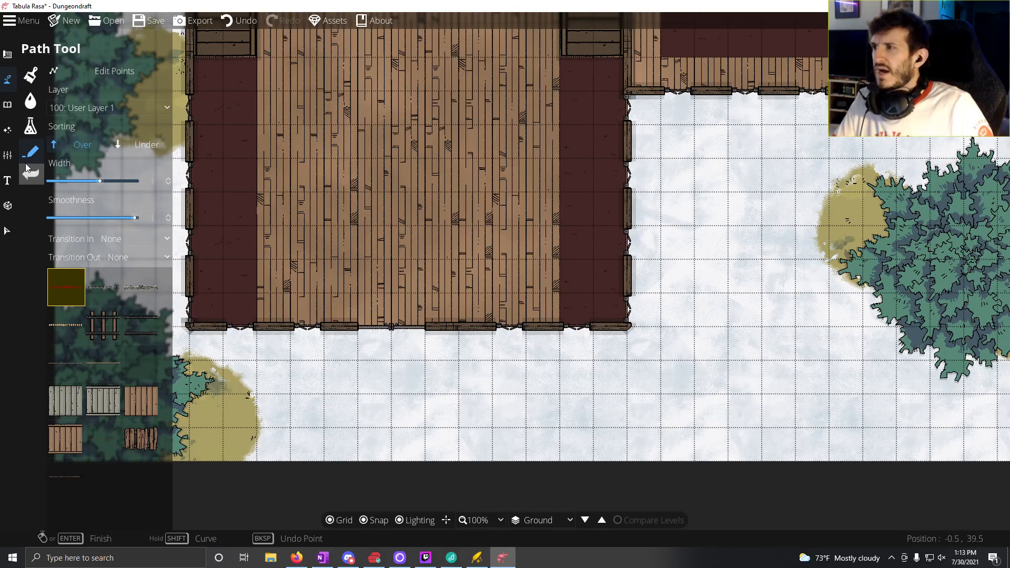
Step: Switch the terrain biome to Settlement and paint a Terrain Gravel path with brush size 3 from the western building's south door to the map edge
click(31, 74)
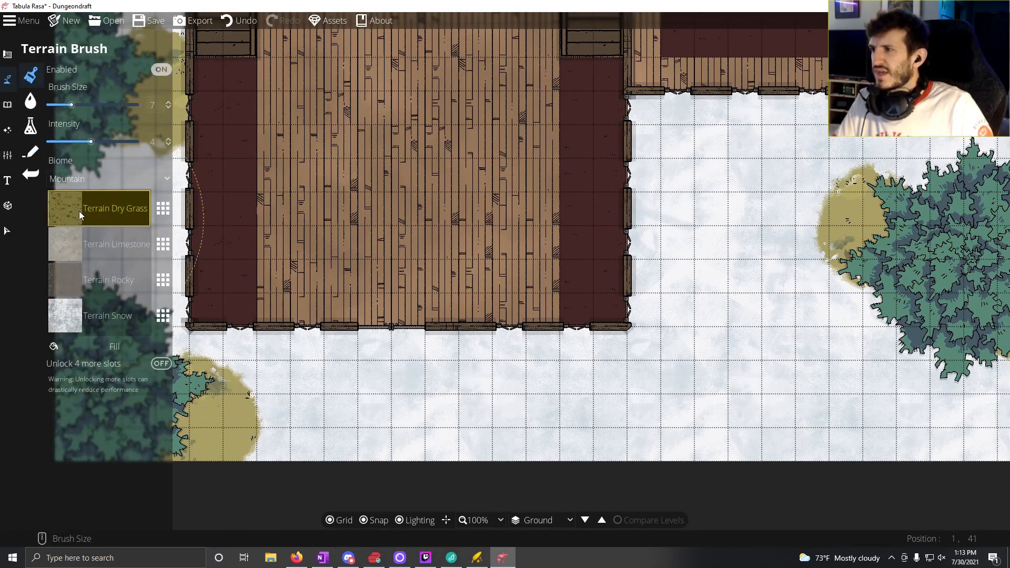
click(87, 178)
click(84, 273)
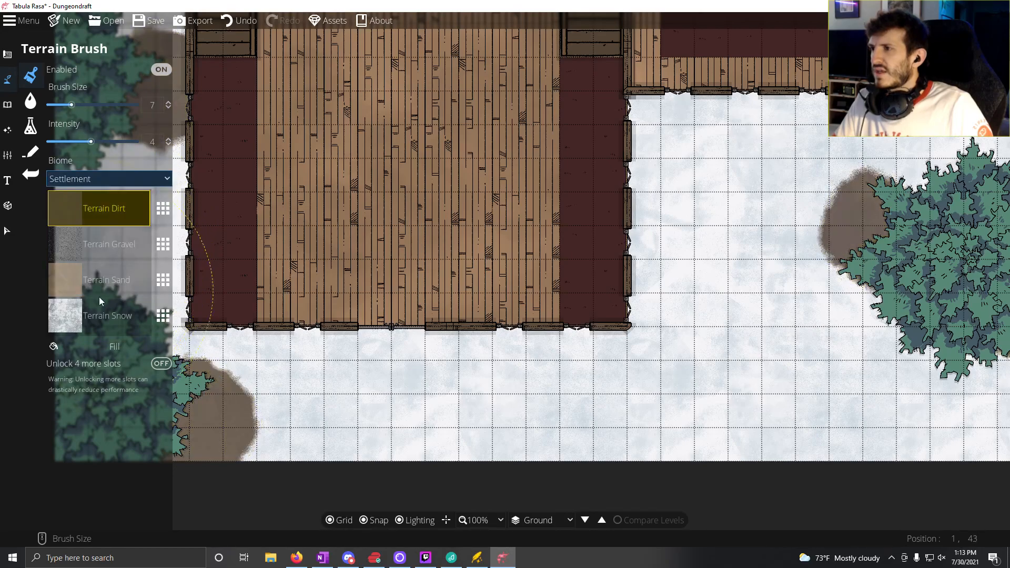
click(106, 241)
scroll(421, 360, down, 6)
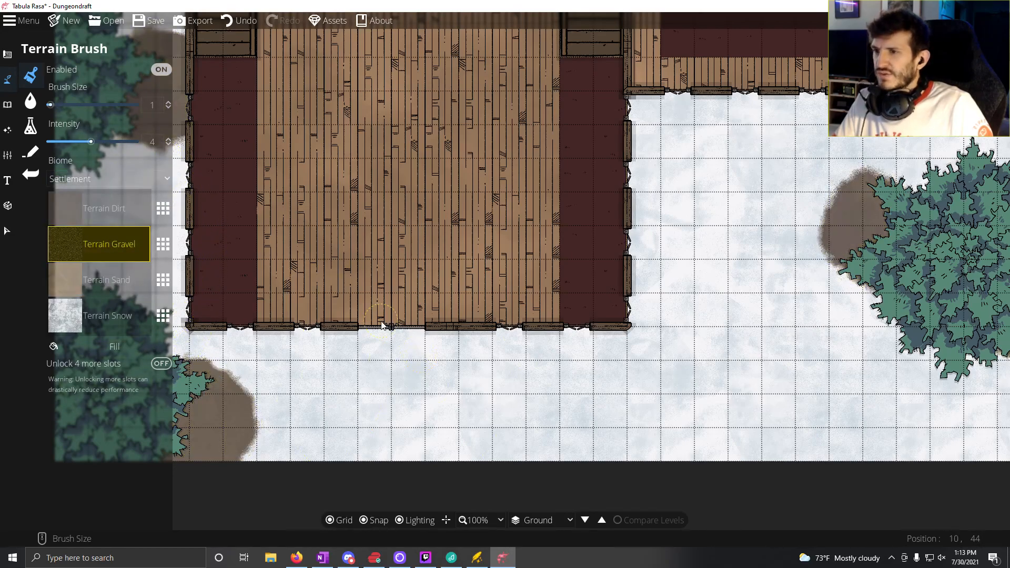
scroll(383, 327, up, 2)
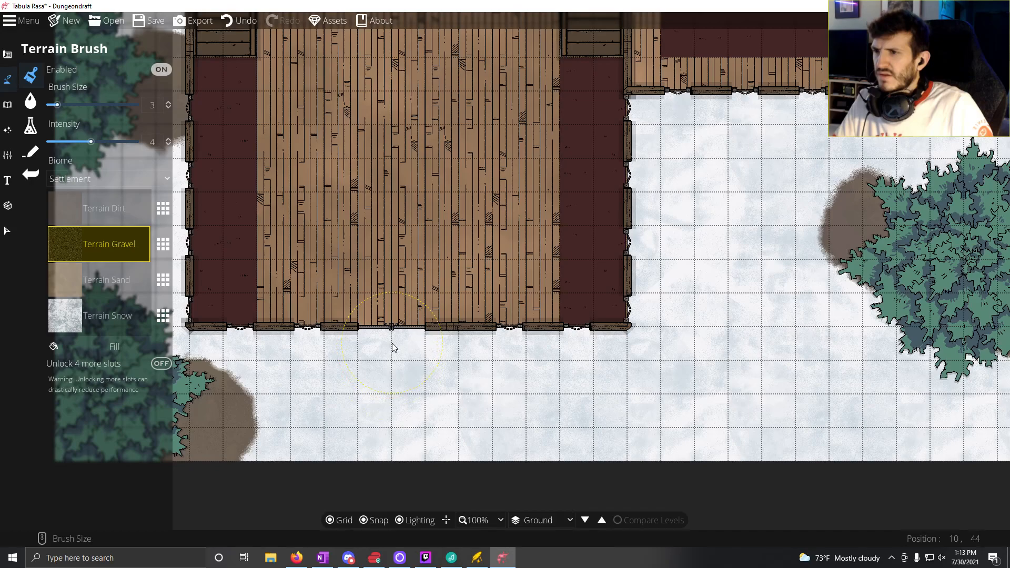
mouse_move(392, 347)
mouse_down()
mouse_move(388, 448)
mouse_move(386, 378)
mouse_up()
drag(394, 342, 394, 472)
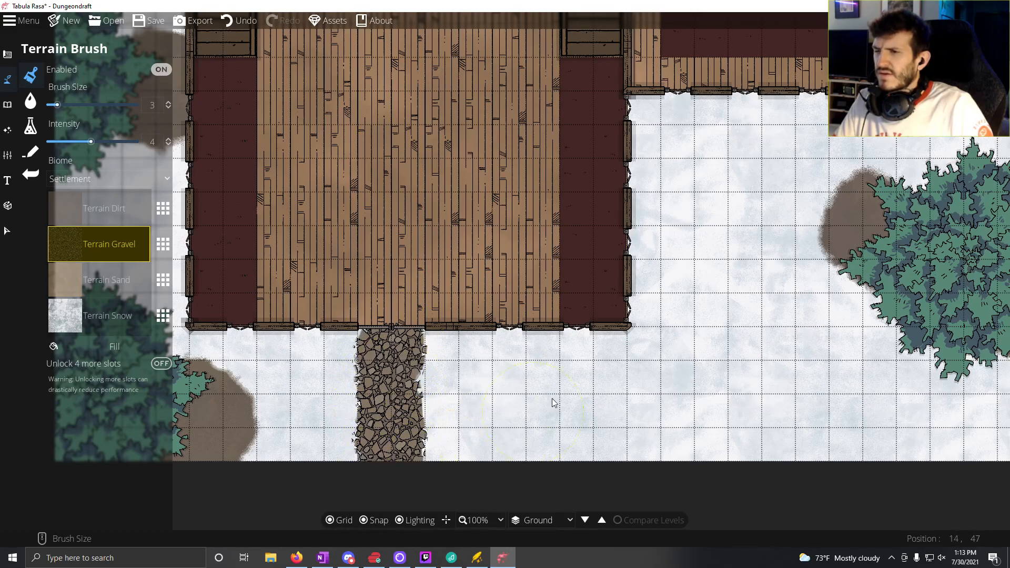
Step: Extend the gravel path past the trees and along the cobbled building's west wall to the south door of the middle northern building
mouse_move(532, 389)
mouse_down()
mouse_move(453, 415)
mouse_move(363, 417)
mouse_up()
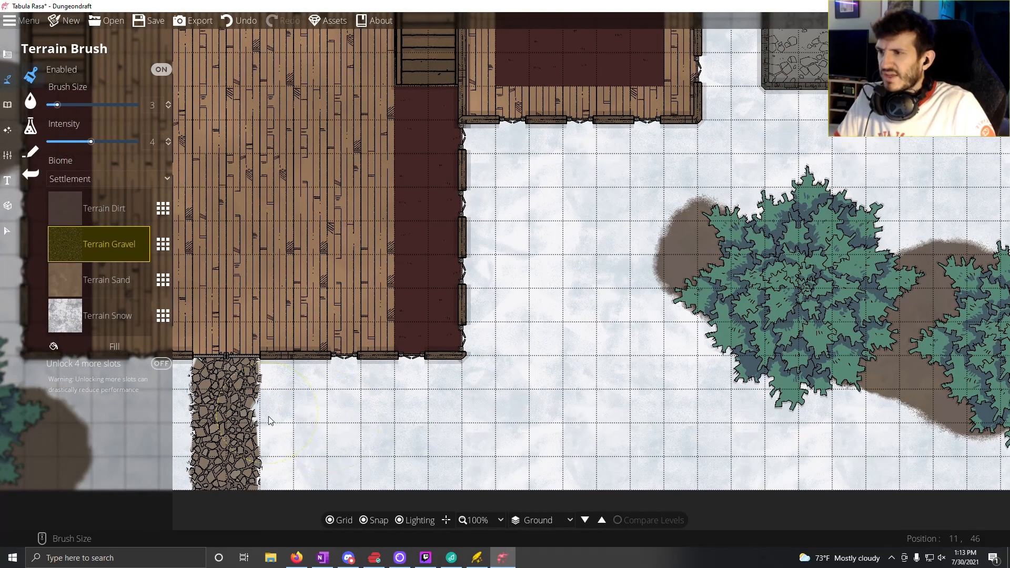
mouse_move(266, 424)
mouse_down()
mouse_move(369, 432)
mouse_move(386, 418)
mouse_move(531, 413)
mouse_move(547, 322)
mouse_move(574, 274)
mouse_move(545, 318)
mouse_move(608, 223)
mouse_move(637, 197)
mouse_move(609, 227)
mouse_move(694, 174)
mouse_move(740, 162)
mouse_move(603, 222)
mouse_move(447, 363)
mouse_move(425, 371)
mouse_up()
mouse_move(329, 396)
mouse_down()
mouse_move(386, 384)
mouse_move(419, 319)
mouse_move(431, 177)
mouse_move(379, 444)
mouse_move(389, 302)
mouse_move(371, 419)
mouse_move(381, 156)
mouse_move(393, 139)
mouse_move(380, 345)
mouse_up()
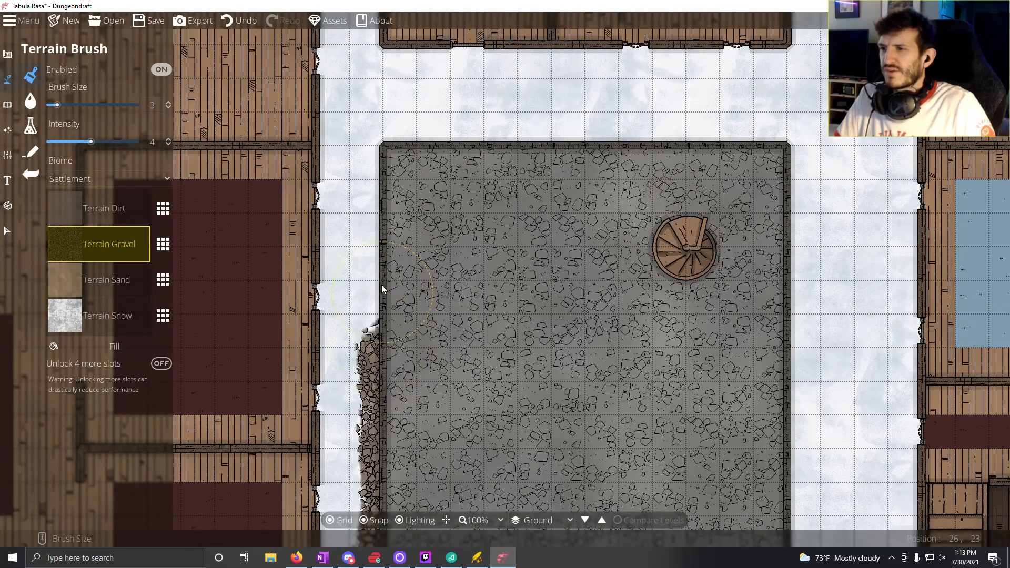
mouse_move(382, 288)
mouse_down()
mouse_move(384, 185)
mouse_move(374, 223)
mouse_move(389, 141)
mouse_move(476, 50)
mouse_move(488, 79)
mouse_move(497, 68)
mouse_up()
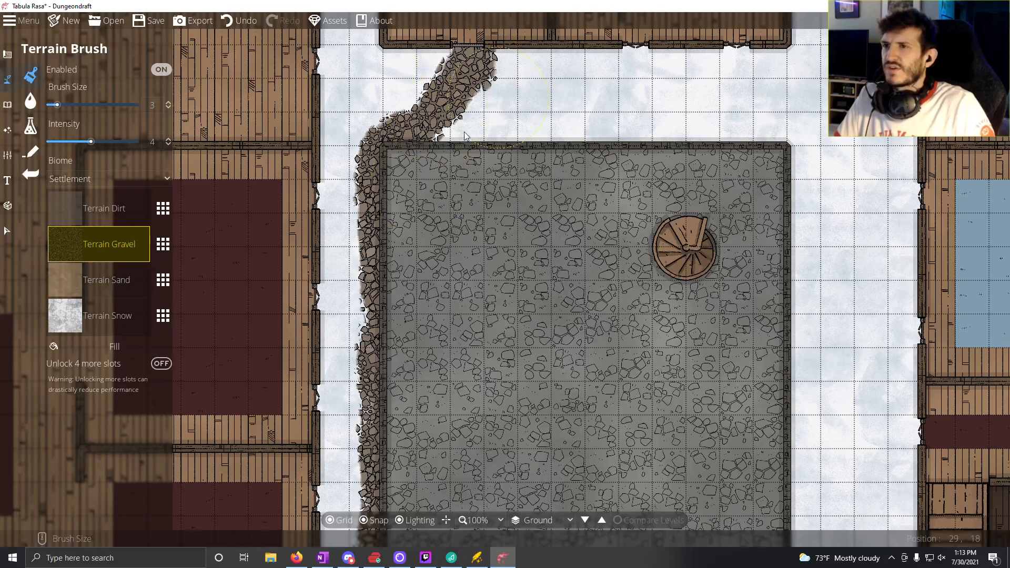
drag(464, 137, 390, 261)
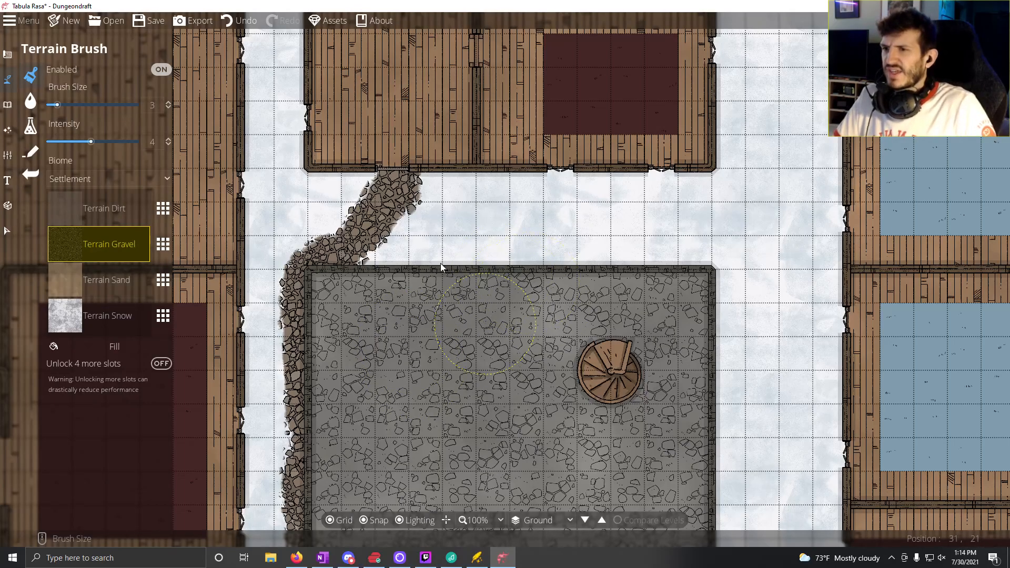
drag(484, 317, 352, 90)
mouse_move(371, 255)
mouse_down()
mouse_move(364, 187)
mouse_move(385, 165)
mouse_up()
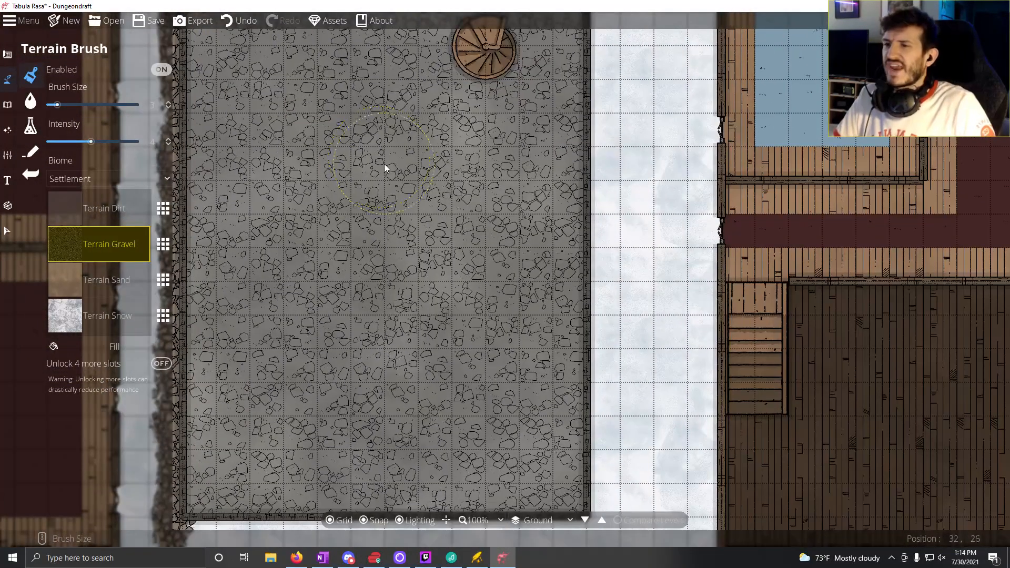
scroll(384, 168, down, 5)
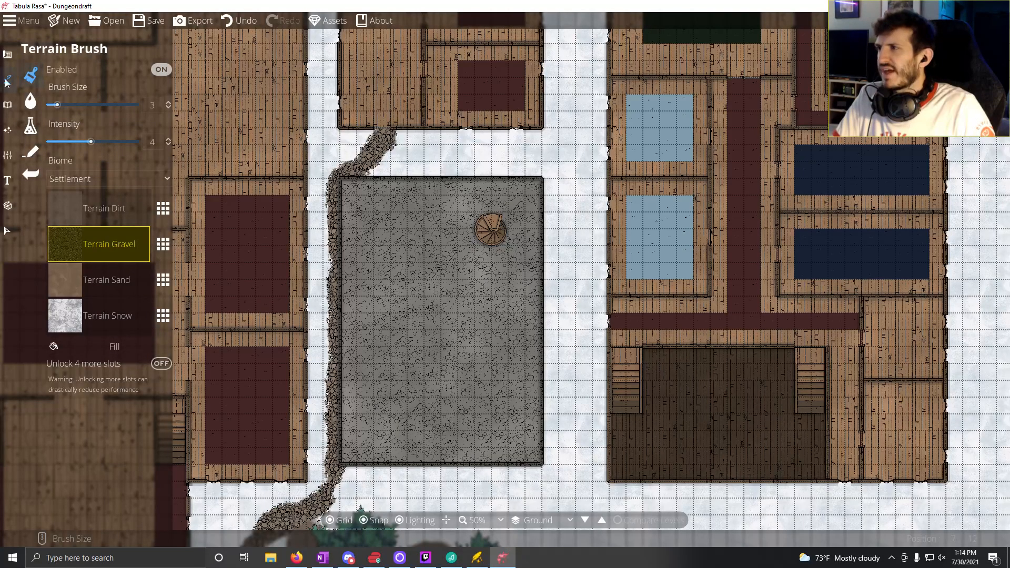
Step: Draw an interior wall across the full 12-square width of the cobbled building, about 7 squares south of its north wall
mouse_move(7, 54)
click(61, 103)
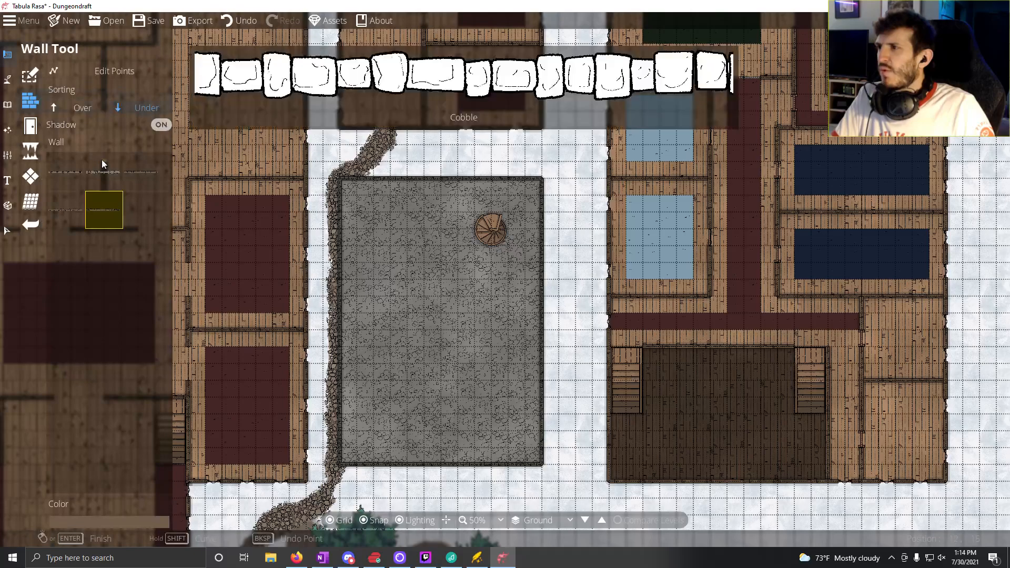
click(79, 210)
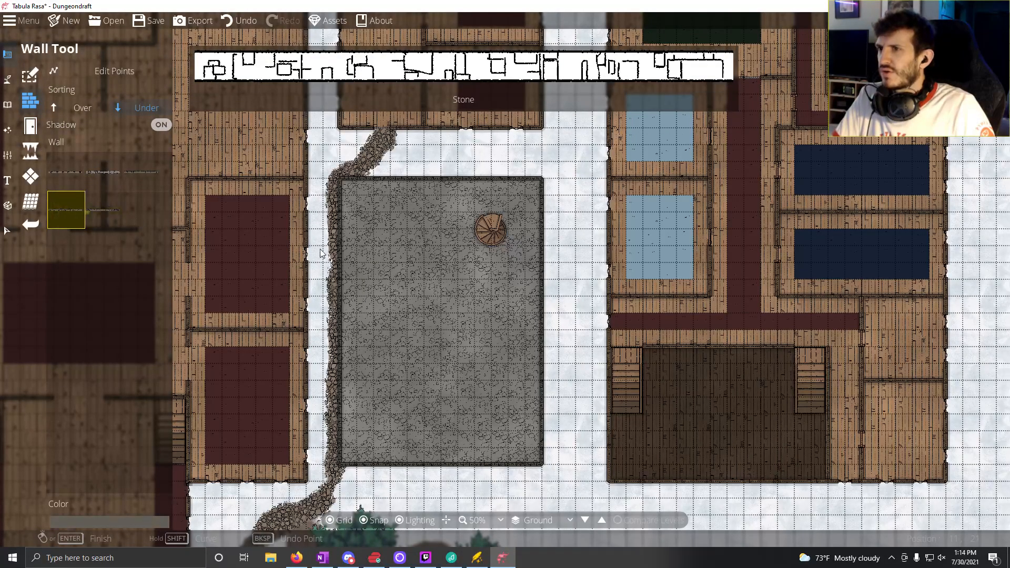
click(346, 298)
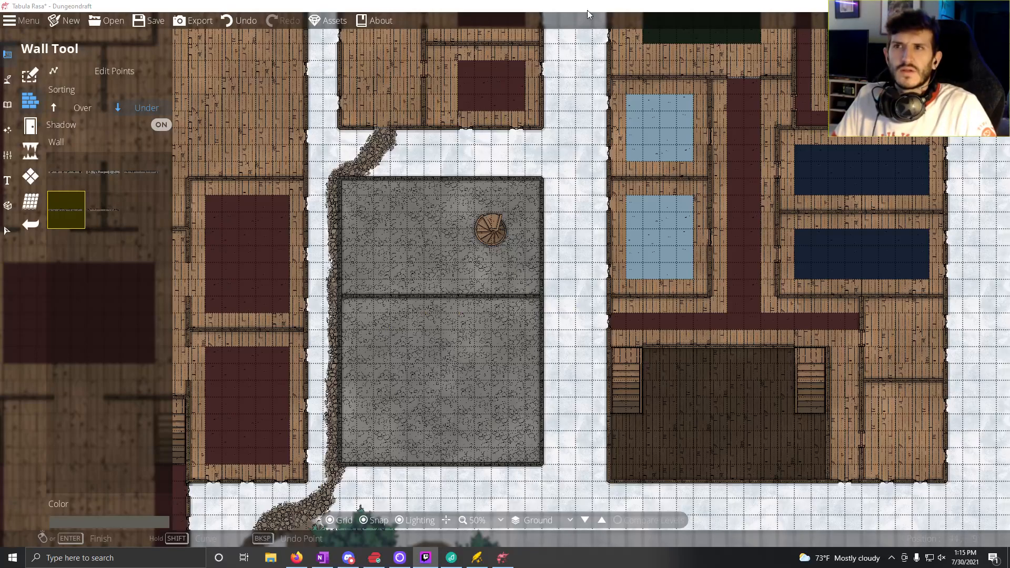
Step: Examine the room partitions of the western, middle and eastern buildings and the gravel path linking them around the cobbled building
drag(437, 367, 620, 267)
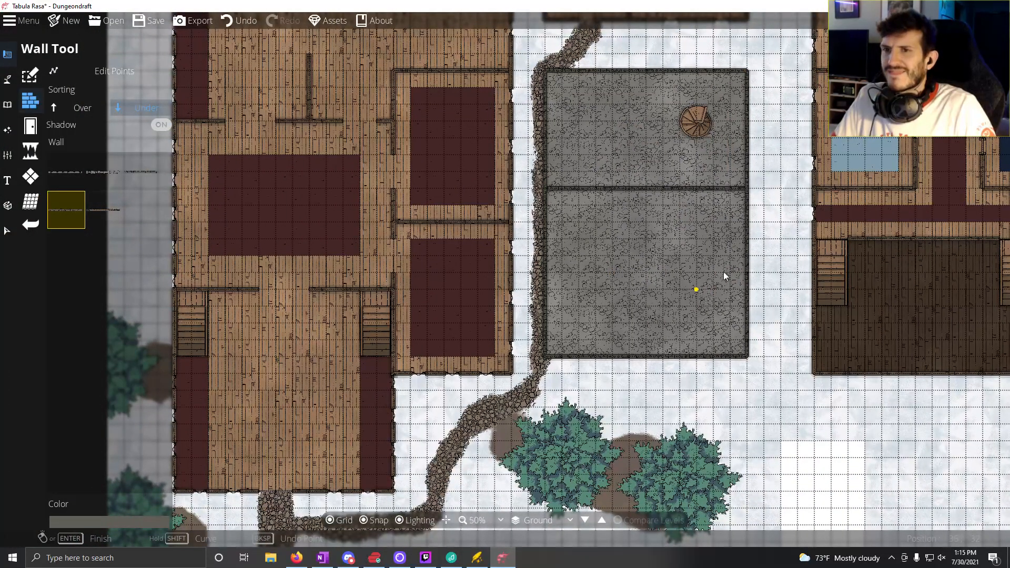
drag(780, 219, 743, 331)
drag(453, 350, 704, 337)
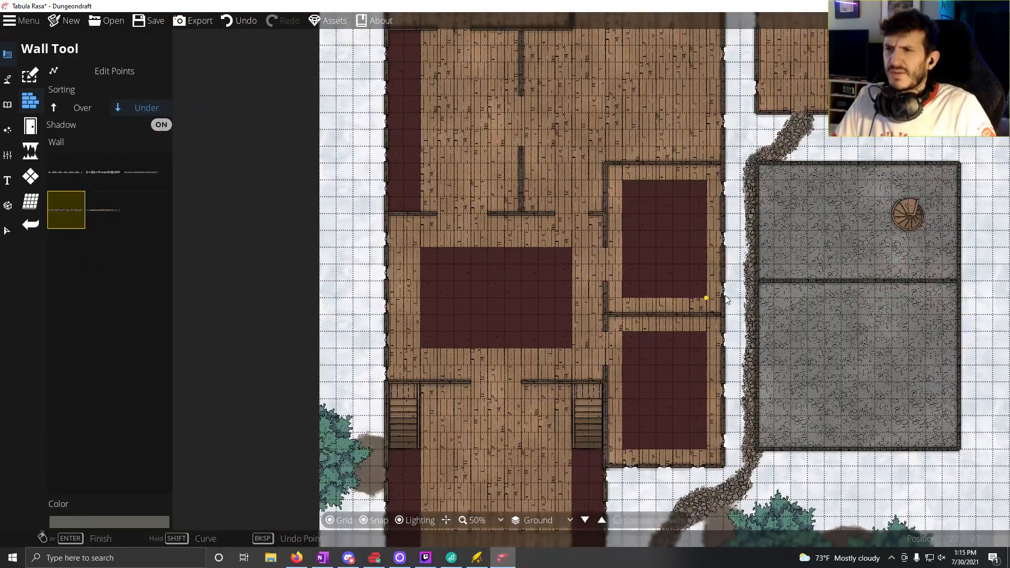
drag(727, 300, 438, 330)
drag(591, 374, 491, 251)
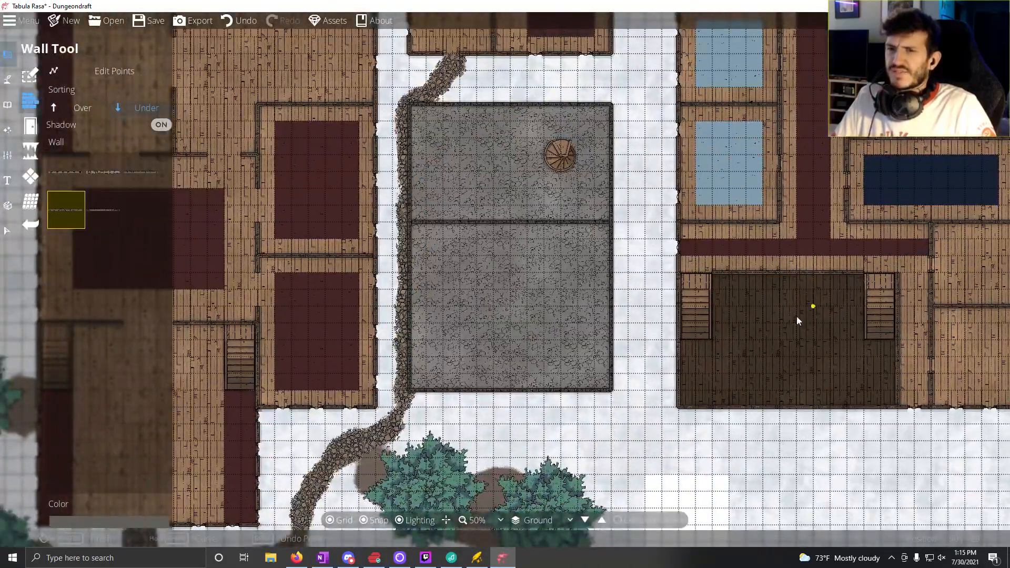
drag(797, 316, 594, 458)
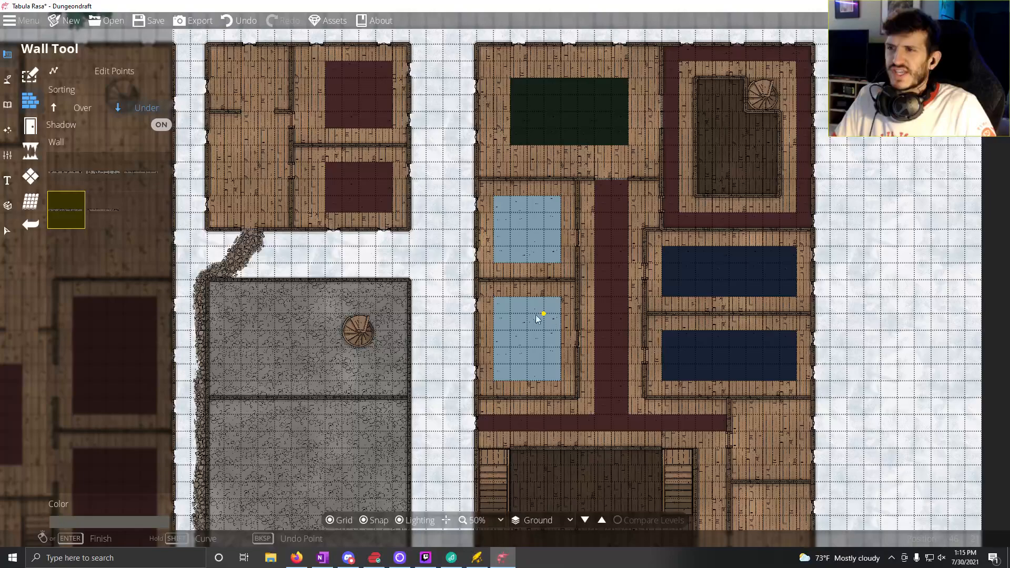
drag(396, 246, 665, 295)
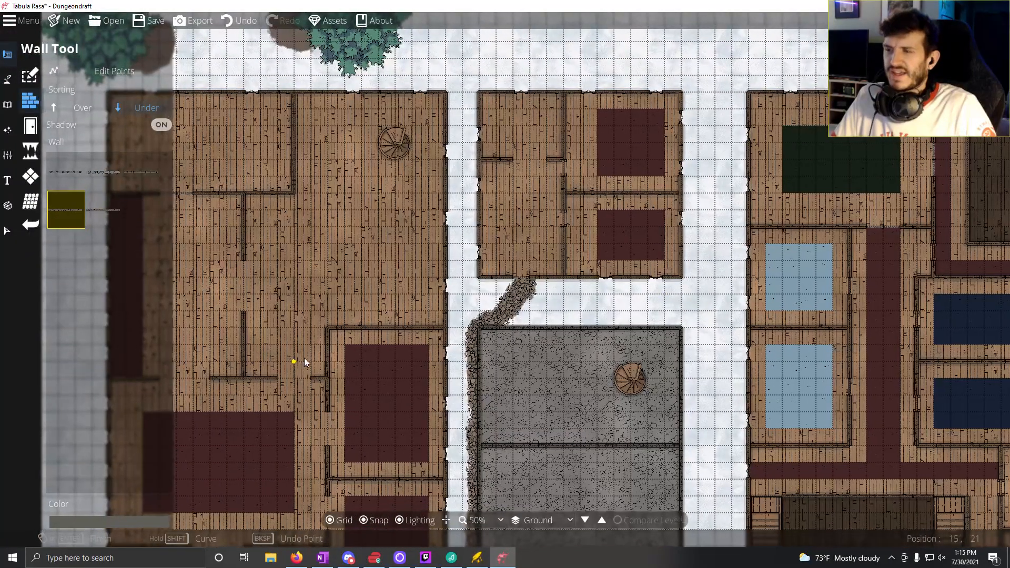
drag(304, 358, 569, 216)
drag(529, 263, 535, 174)
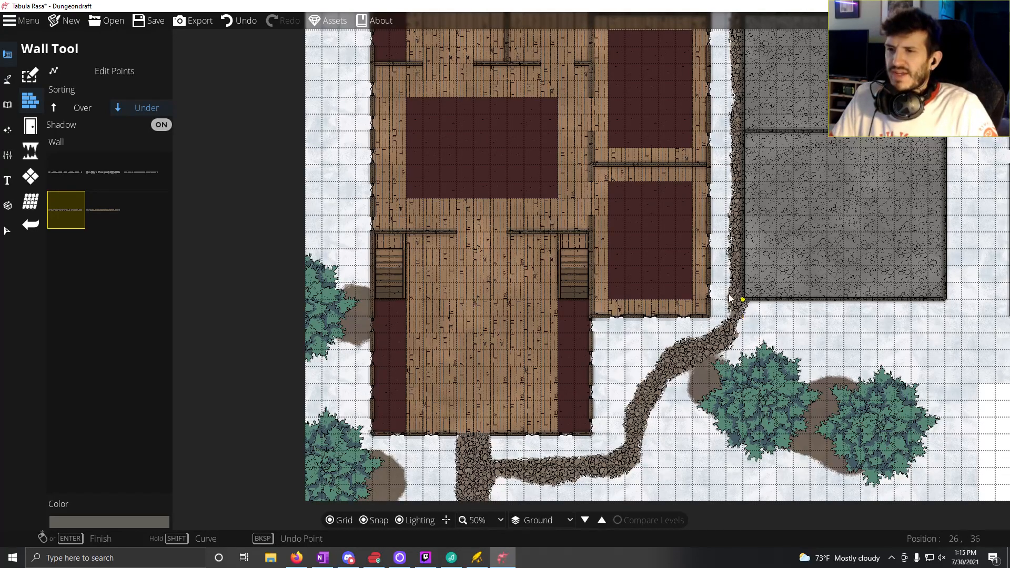
drag(839, 142, 627, 342)
drag(762, 234, 651, 347)
drag(452, 310, 611, 298)
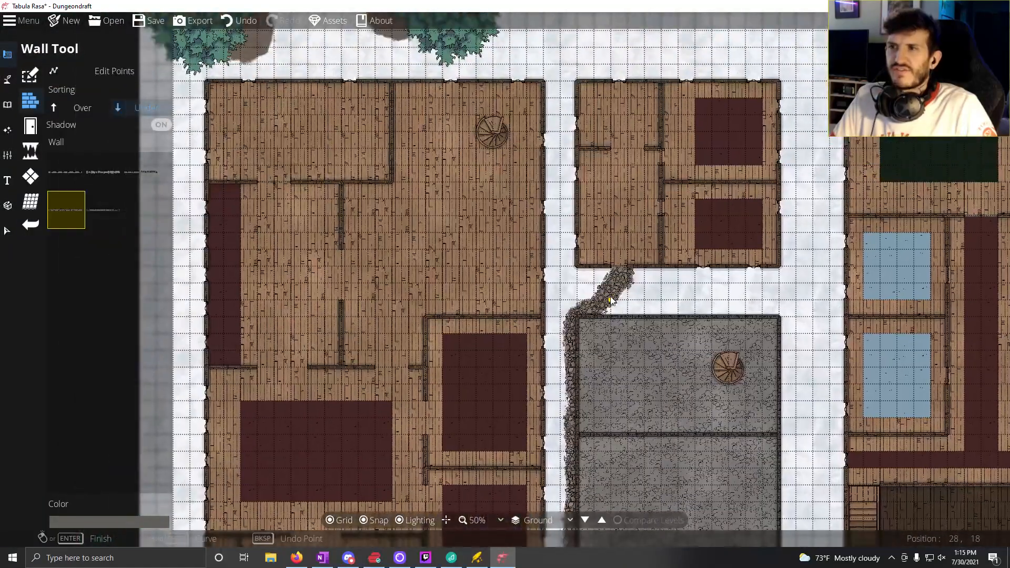